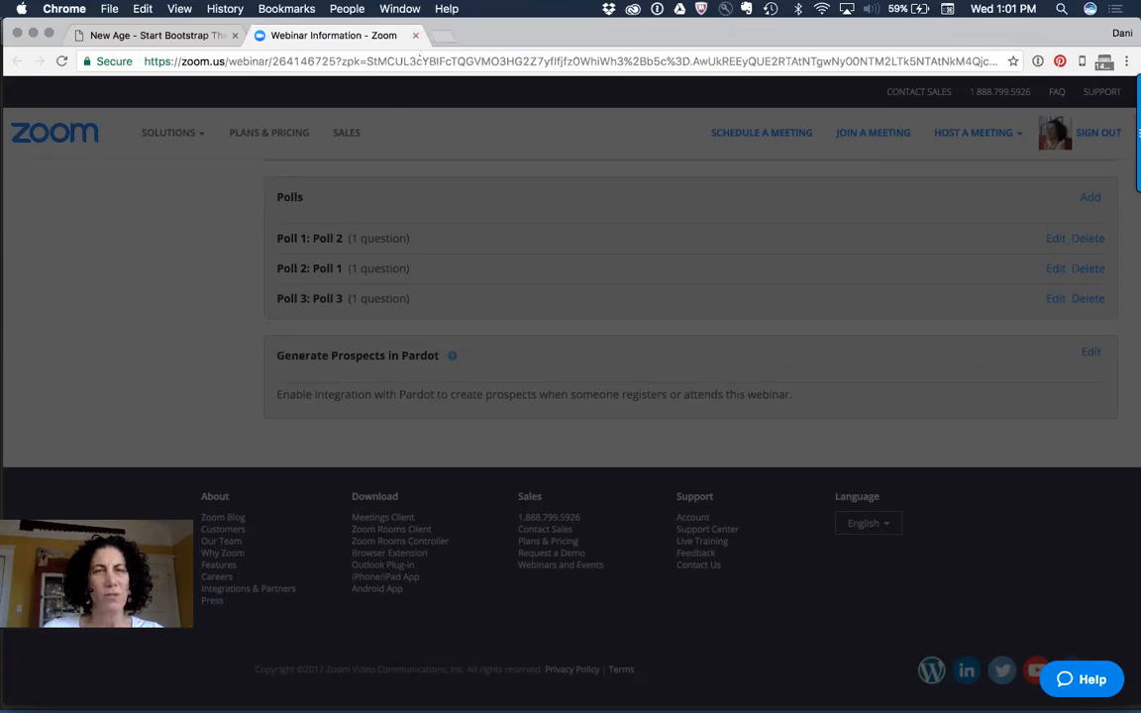
Close the Zoom webinar information page so that the New Age landing page is in front.
left_click(416, 35)
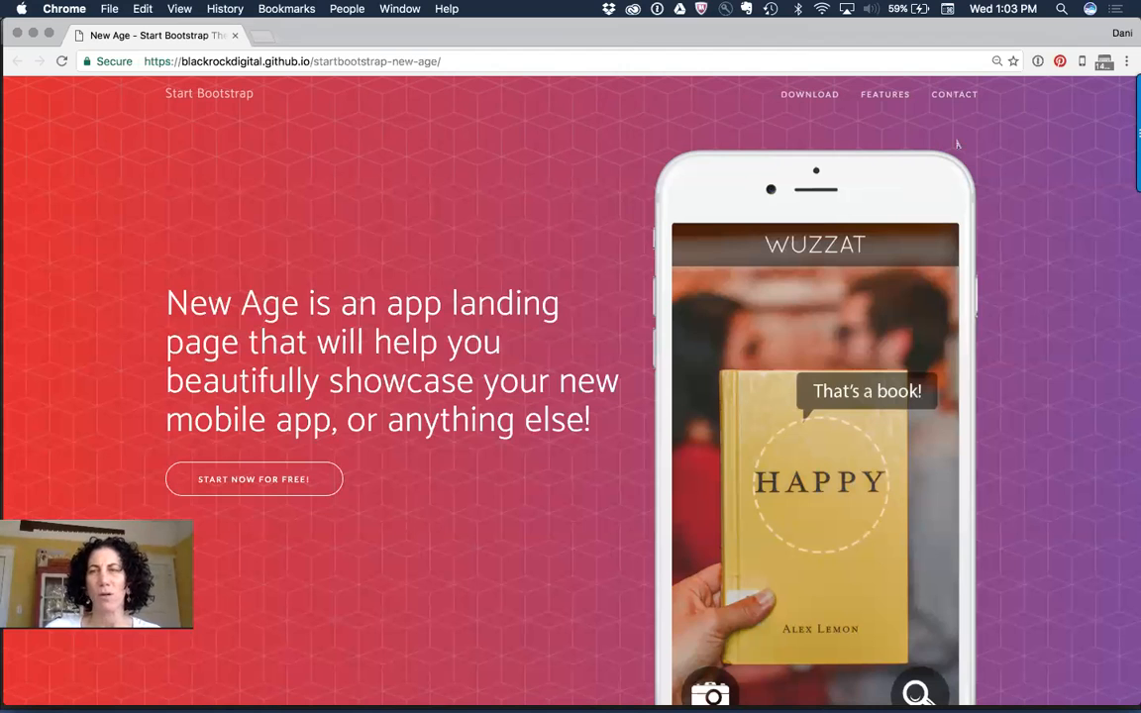
left_click(1126, 62)
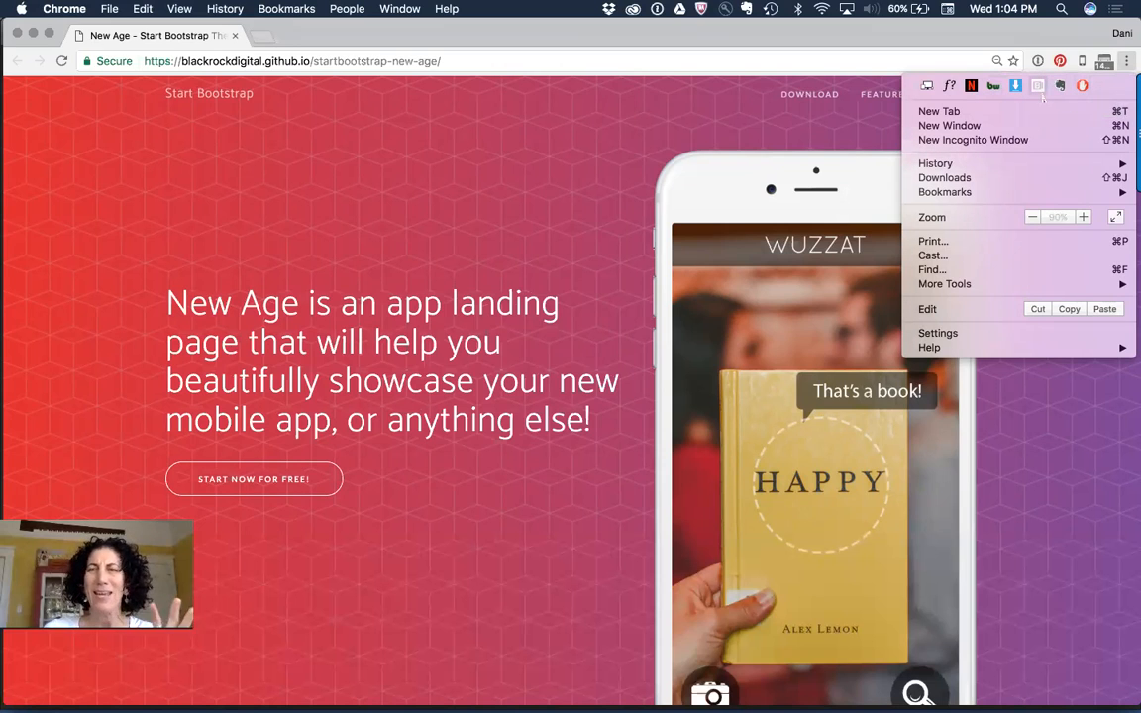
left_click(1126, 62)
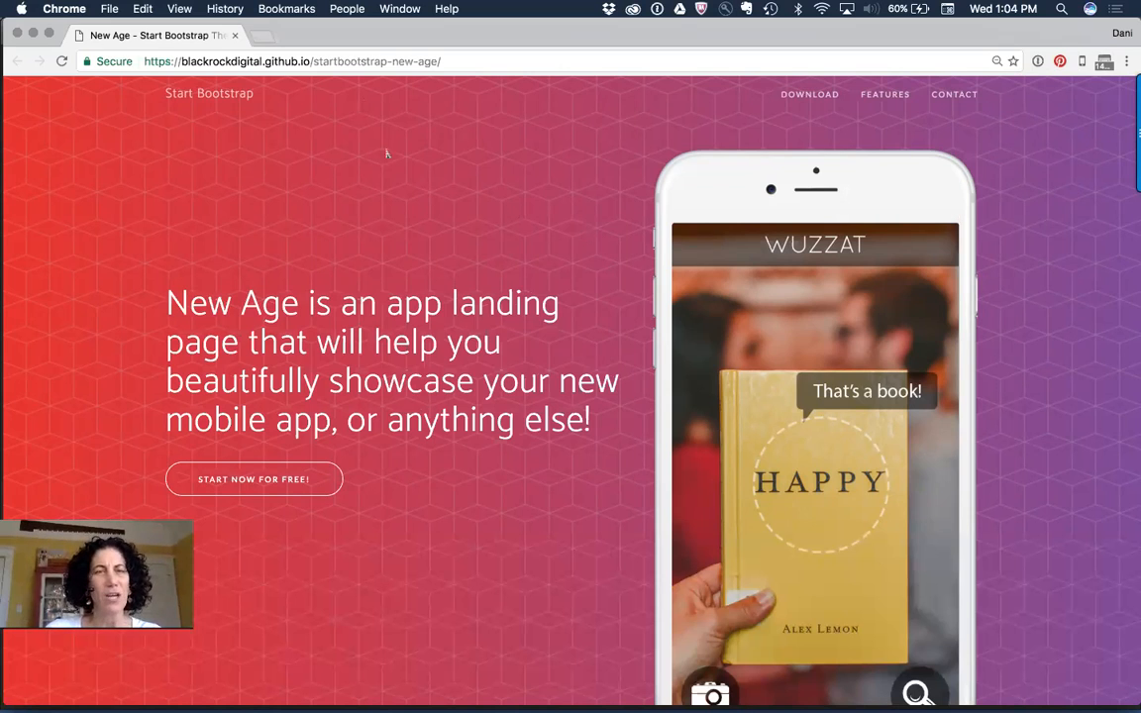
Inspect the New Age landing page with the developer tools and switch its responsive device view off and back on.
right_click(345, 117)
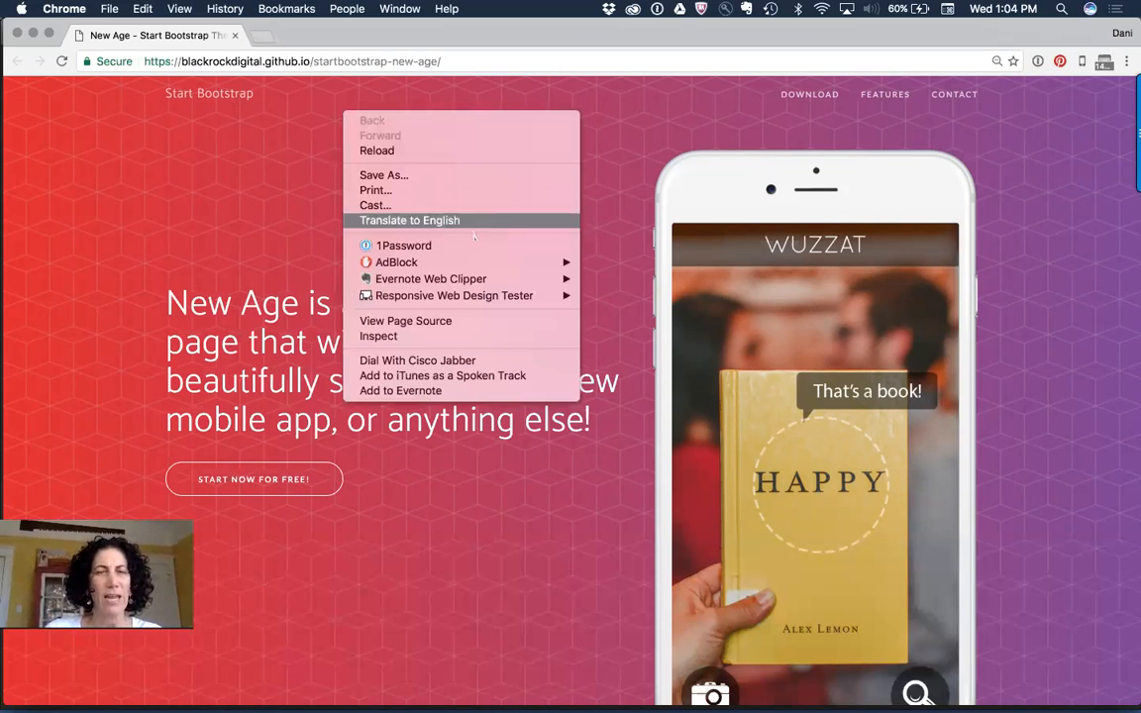
left_click(489, 337)
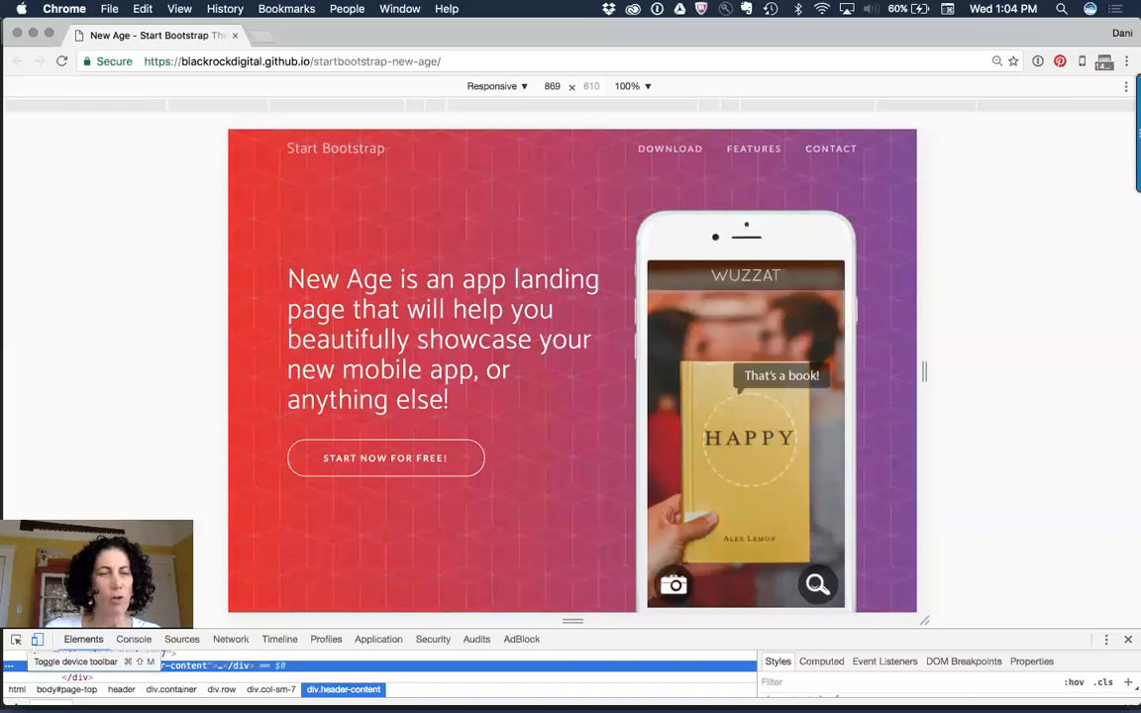
left_click(37, 640)
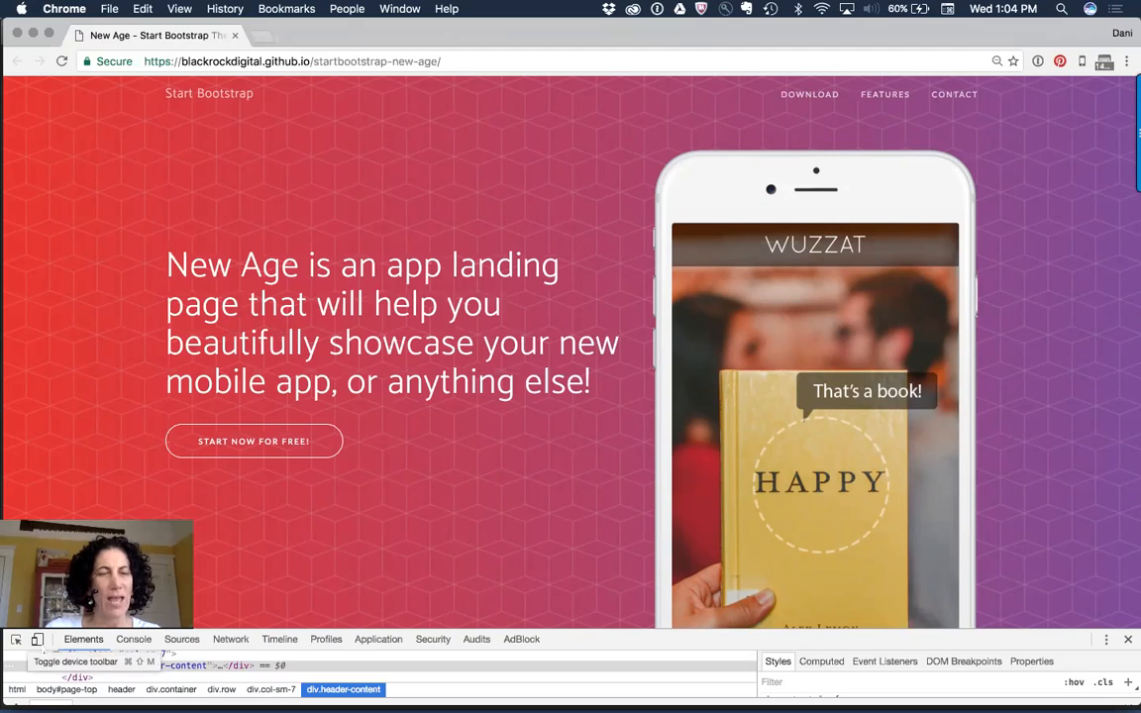
left_click(37, 640)
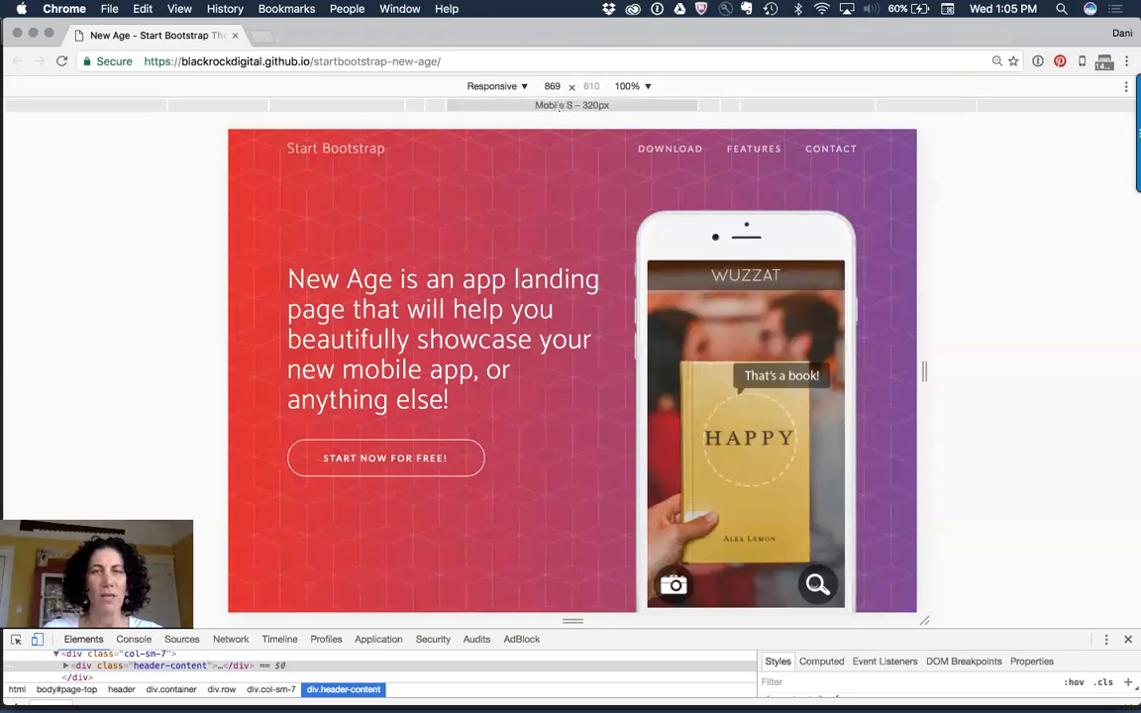
Widen the responsive viewport to 1396 px, try the layout at 1250 px, and return it to 1396 px.
left_click_drag(924, 371, 1131, 371)
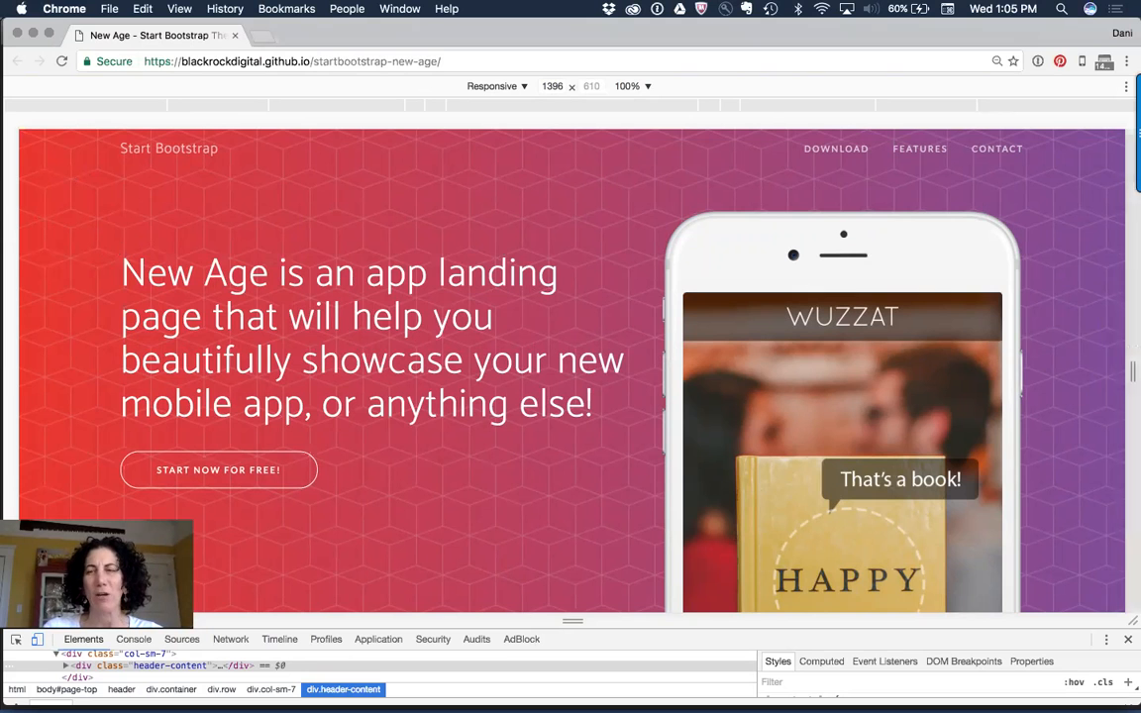
left_click_drag(1132, 371, 1075, 372)
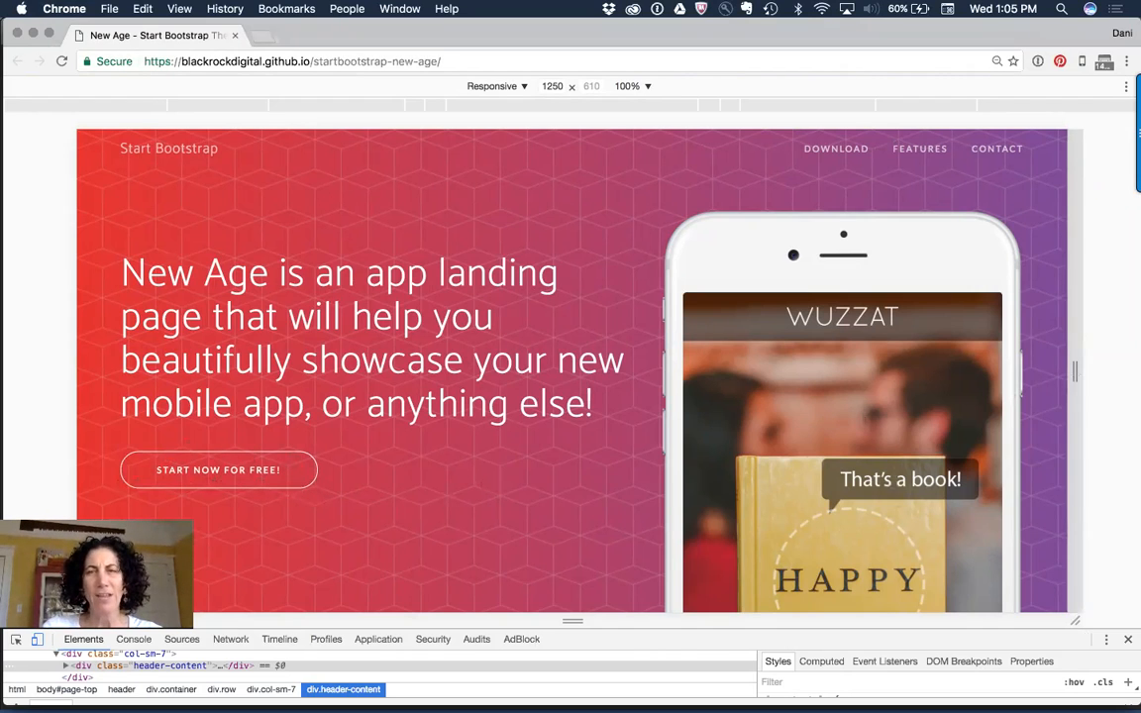
left_click_drag(1075, 371, 1133, 371)
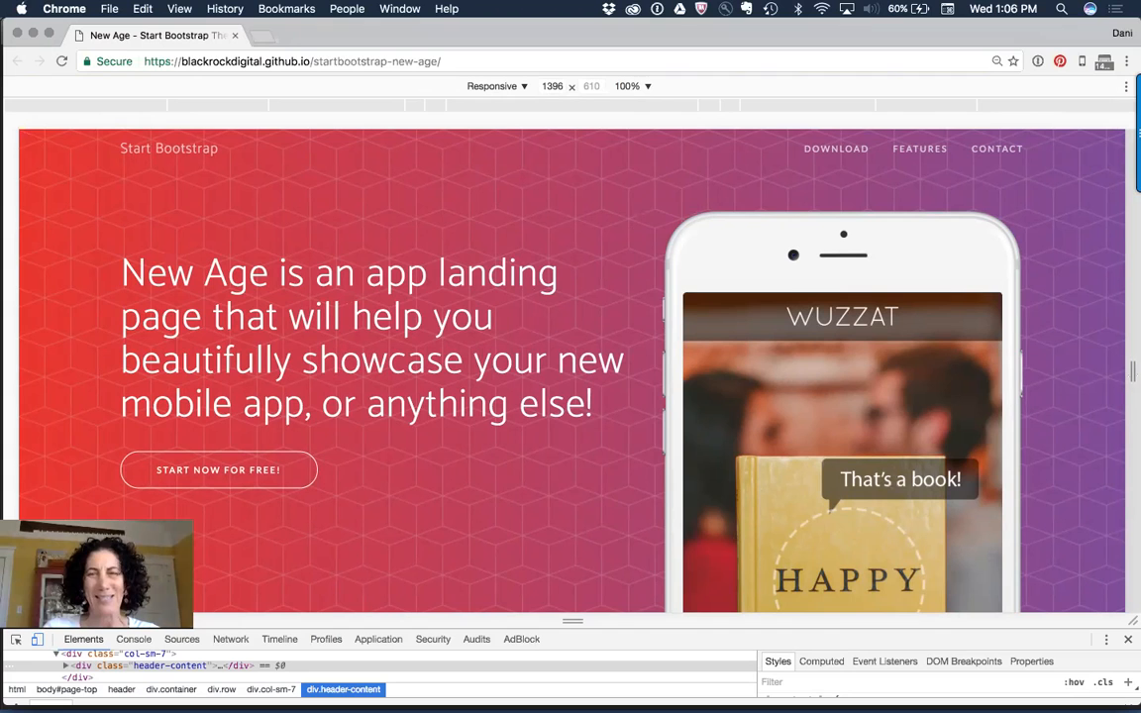
Narrow the responsive viewport in stages to 1220 px, 1200 px and 1198 px.
left_click_drag(1132, 371, 1063, 371)
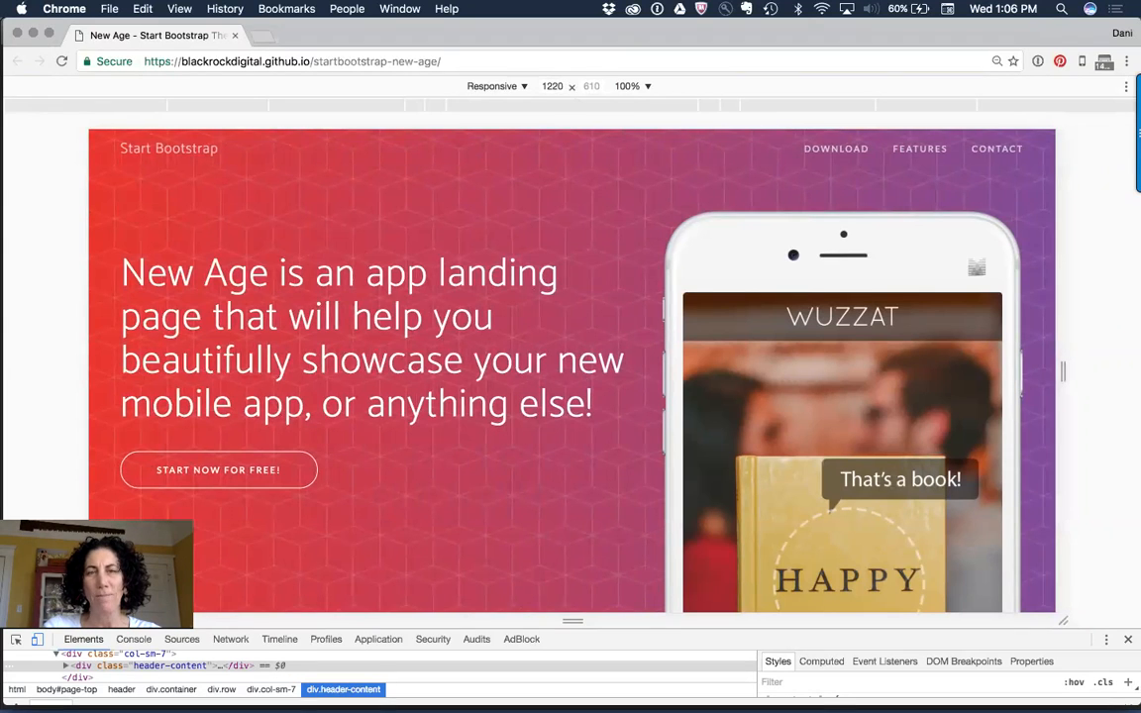
left_click_drag(1063, 372, 1055, 371)
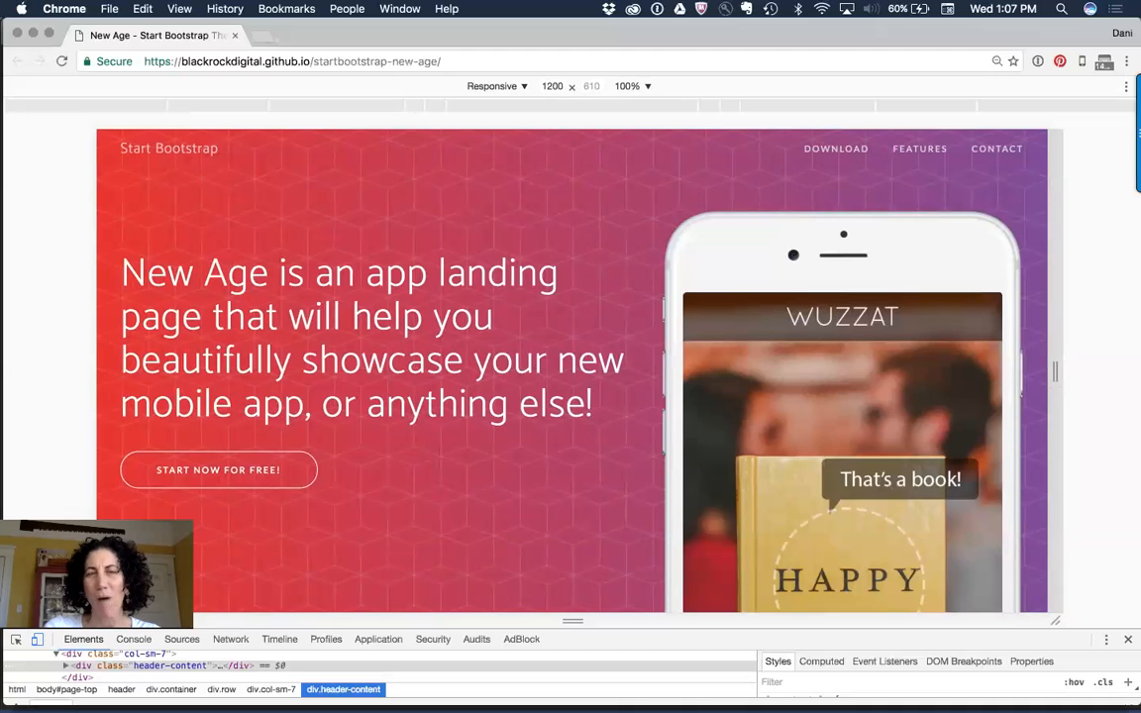
left_click_drag(1055, 372, 1054, 372)
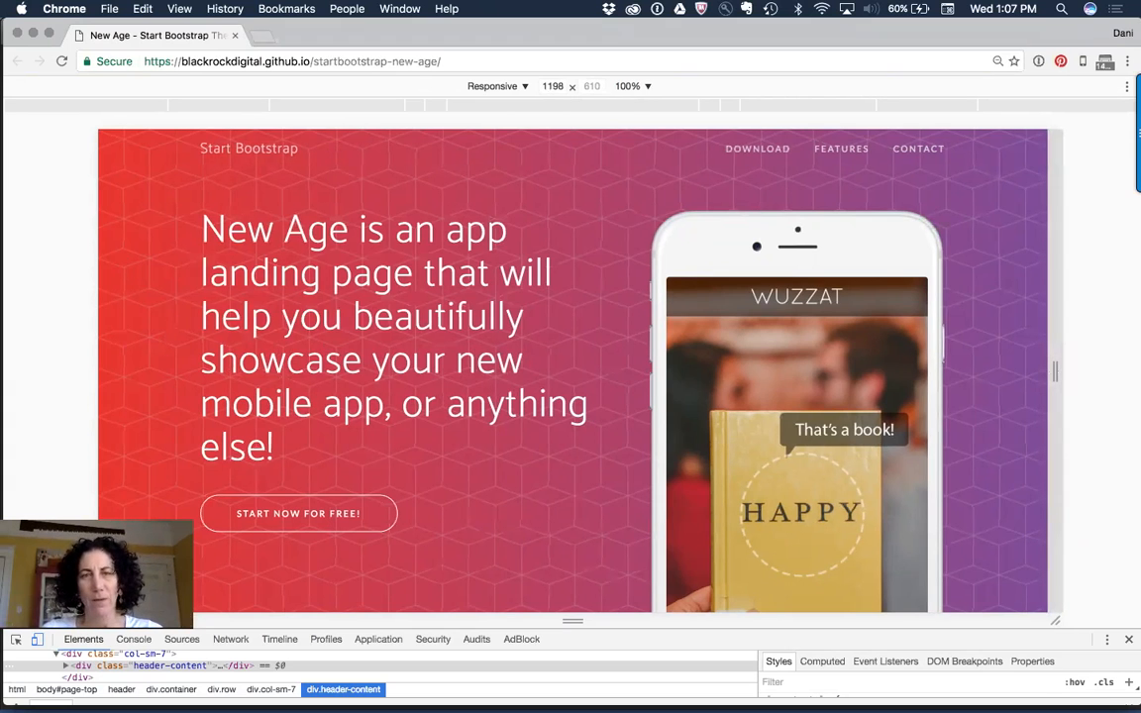
left_click_drag(1056, 372, 1055, 371)
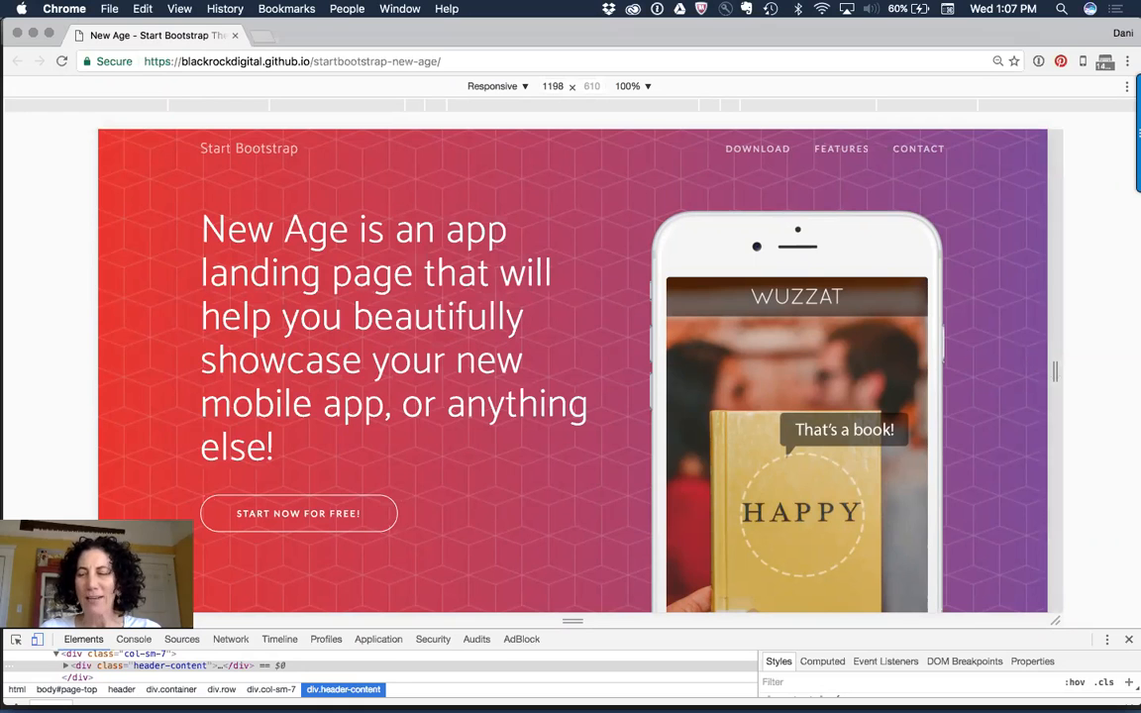
Narrow the responsive viewport in stages to 1012 px, 1000 px and 990 px.
left_click_drag(1055, 371, 982, 372)
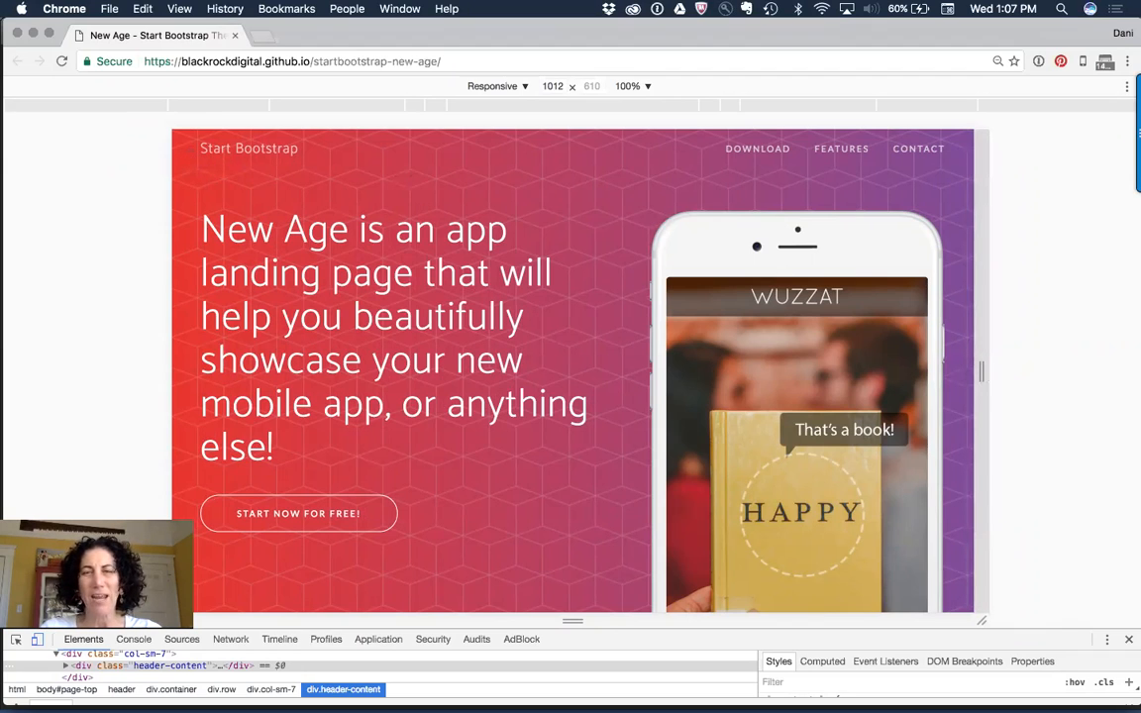
left_click_drag(982, 371, 977, 371)
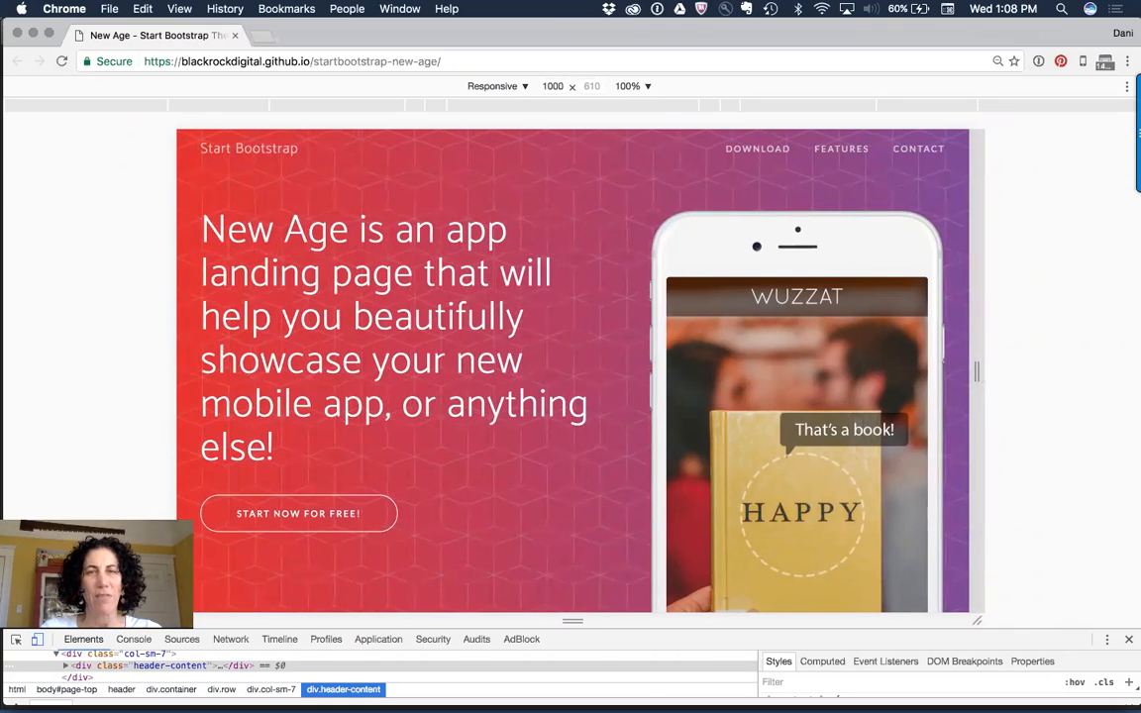
left_click_drag(976, 372, 973, 371)
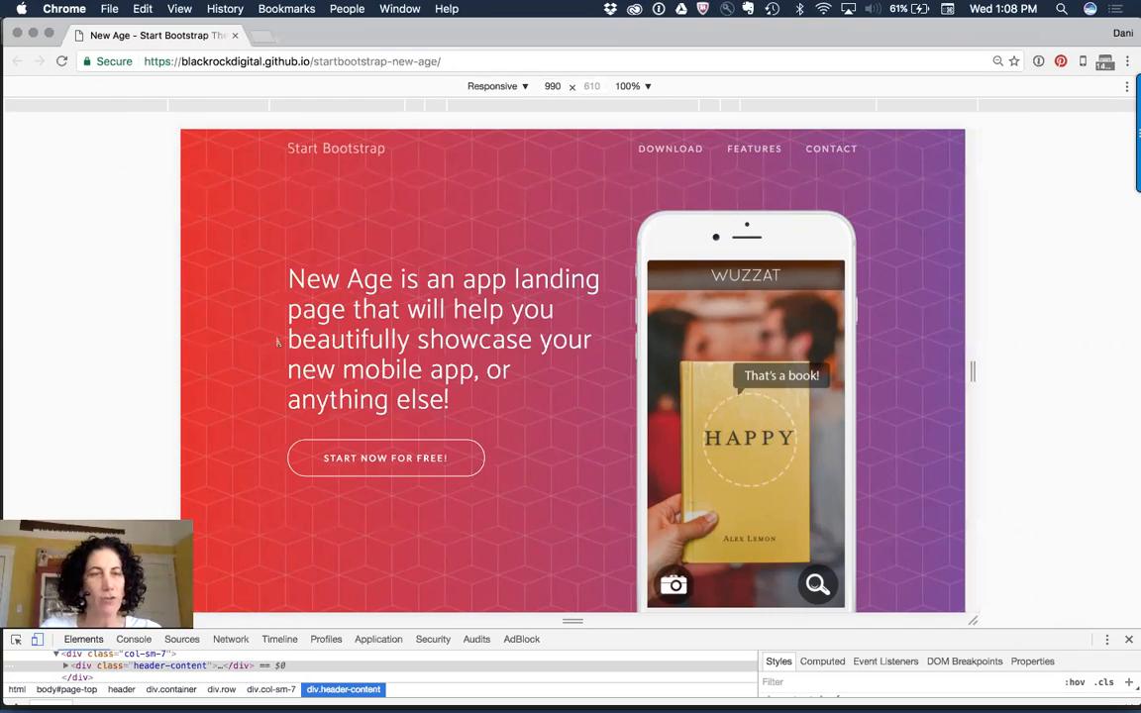
Narrow the responsive viewport to 808 px, 768 px and finally 764 px to switch to the collapsed navigation layout.
left_click_drag(973, 371, 901, 372)
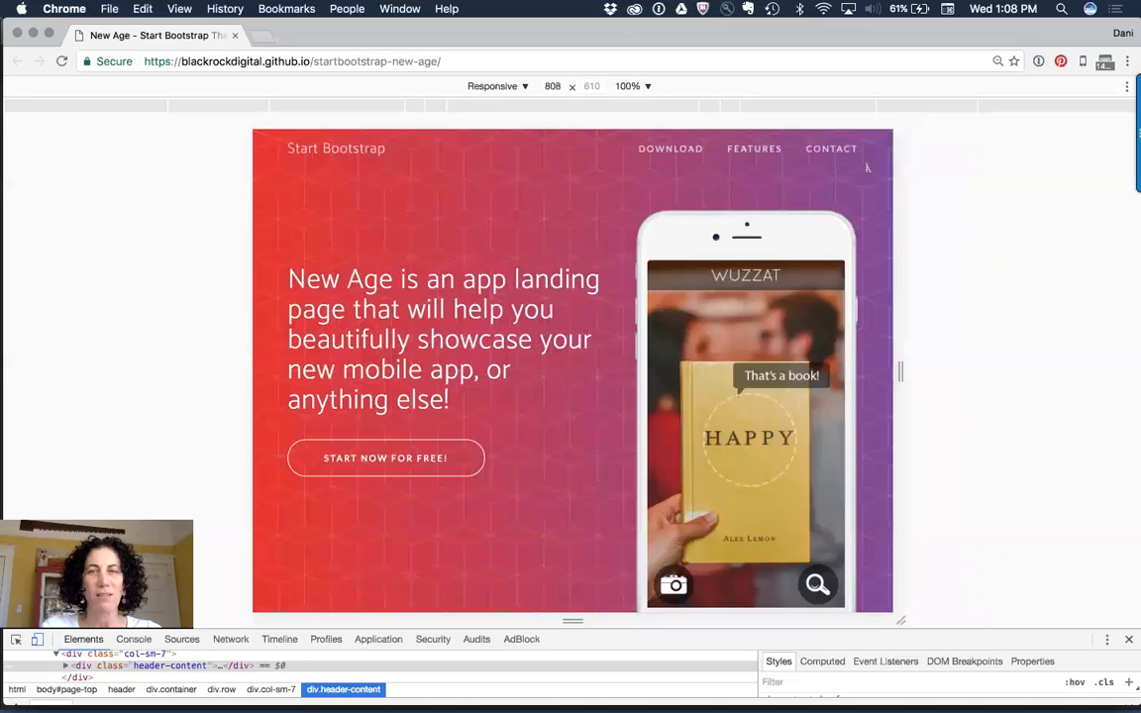
left_click_drag(900, 372, 885, 373)
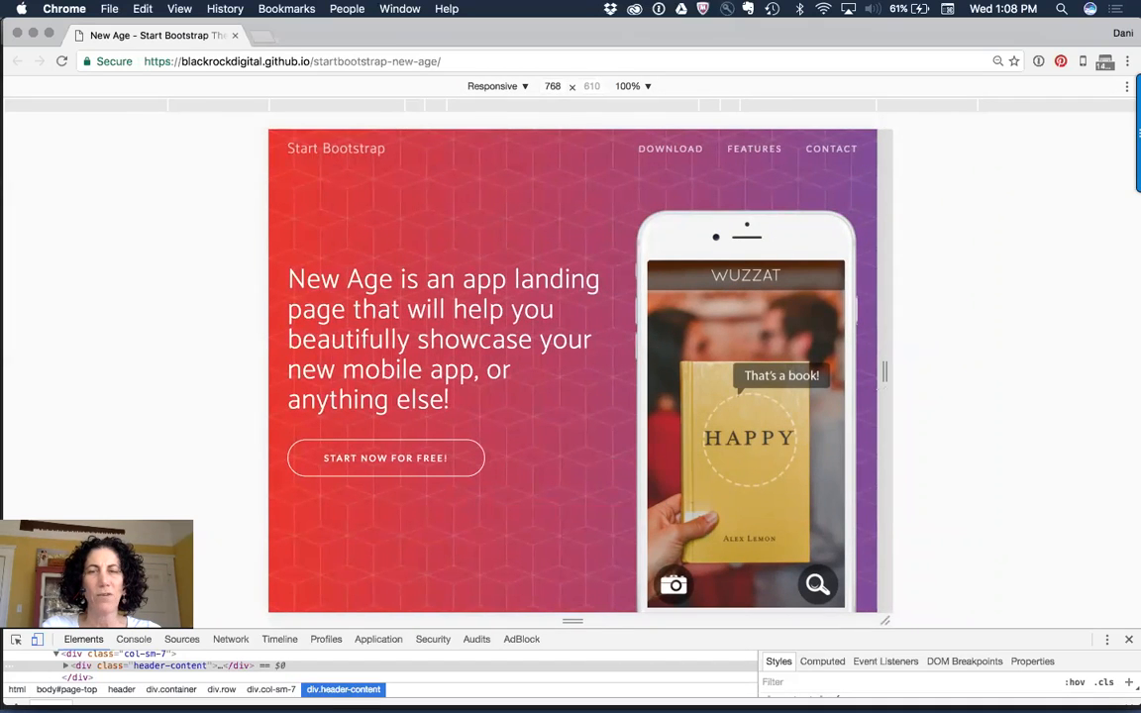
left_click_drag(884, 373, 883, 373)
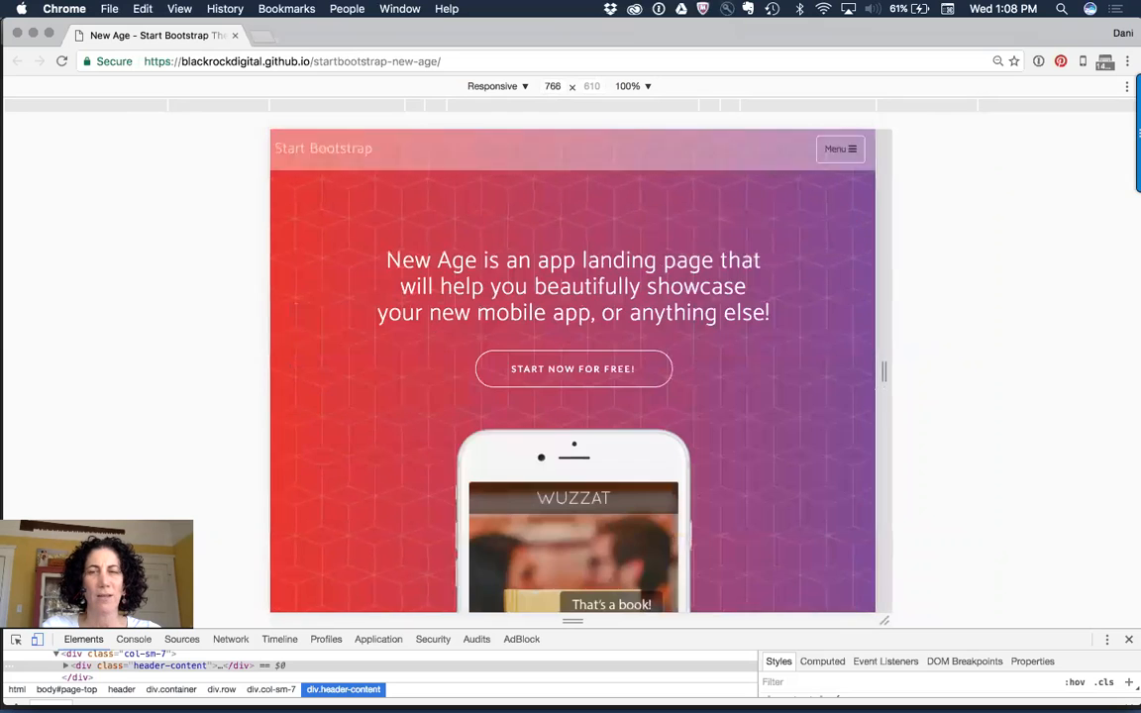
Toggle the collapsed navigation menu open and closed, and view the hero and download sections in the single-column layout.
left_click(842, 156)
left_click(842, 156)
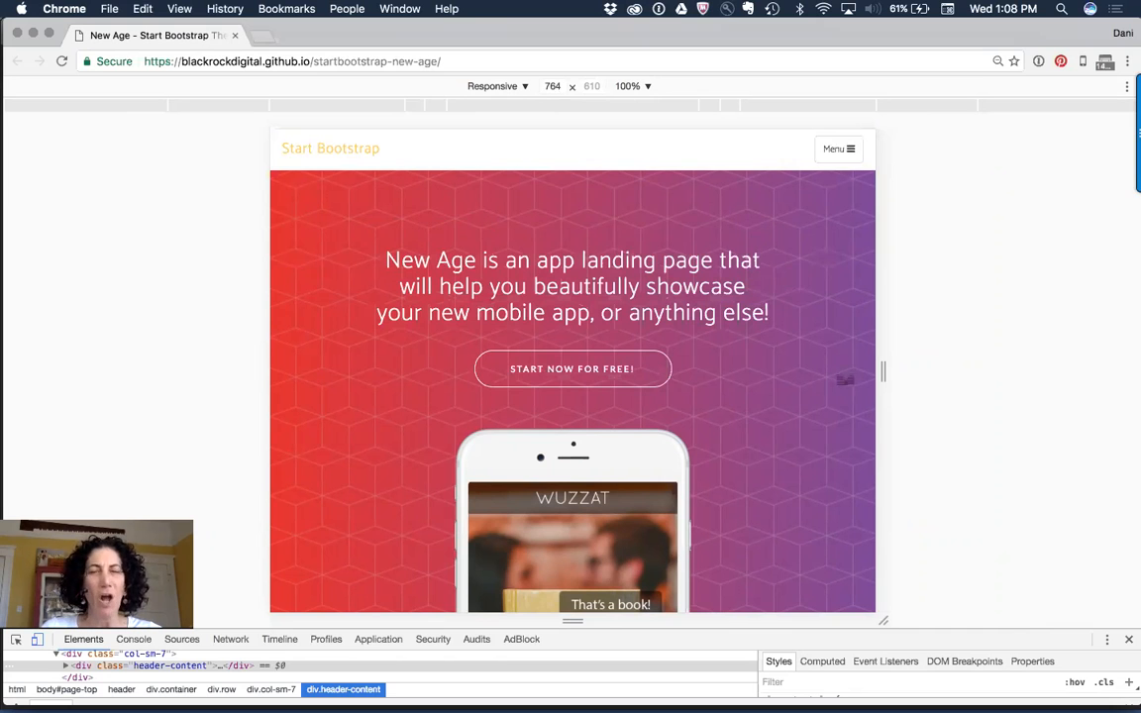
scroll(821, 377, "down", 15)
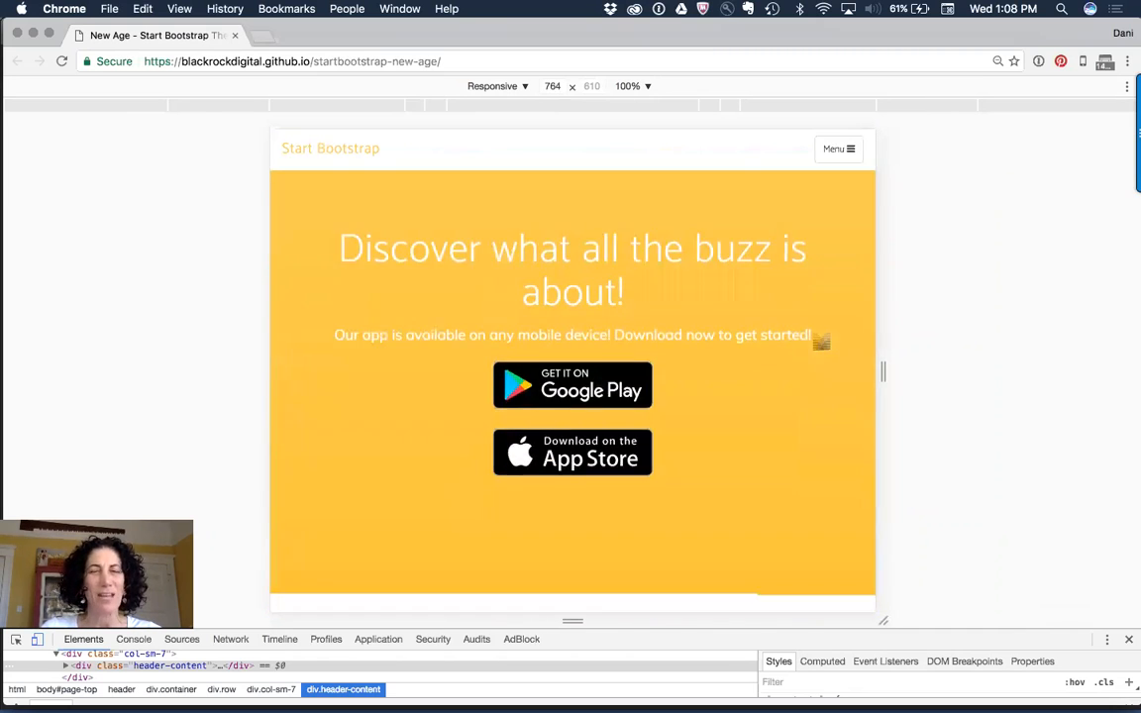
scroll(821, 342, "up", 15)
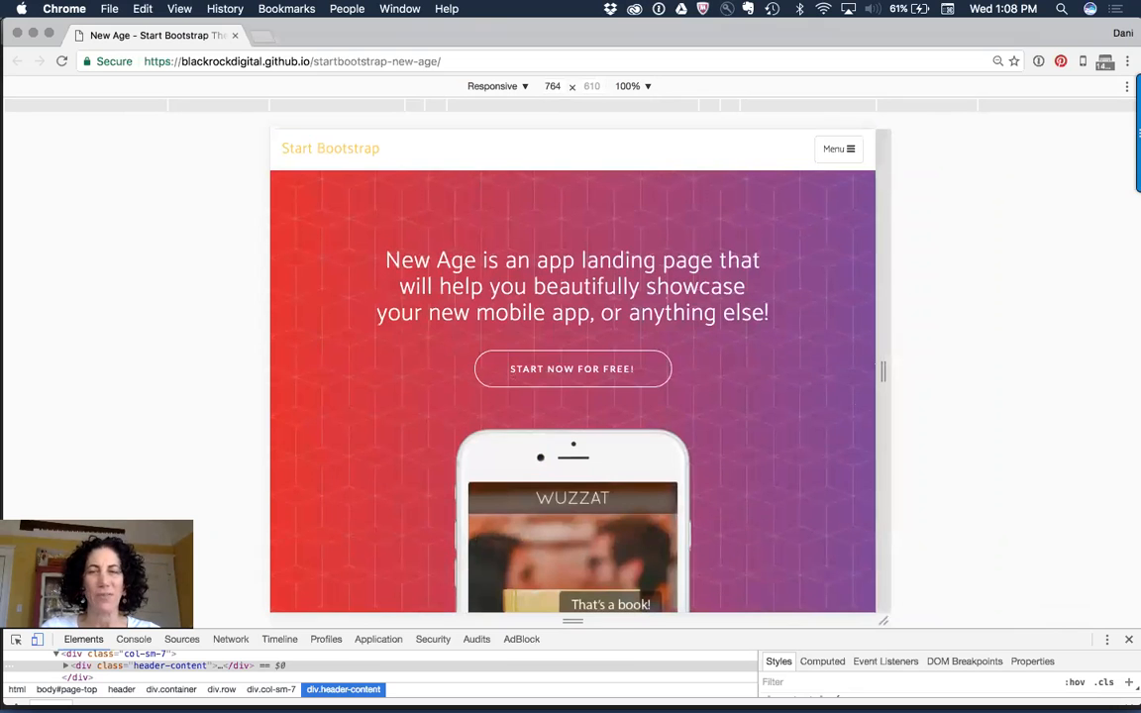
Narrow the viewport to 542 px and 424 px, and examine the stacked phone layout from the hero section down to the footer.
left_click_drag(883, 372, 794, 372)
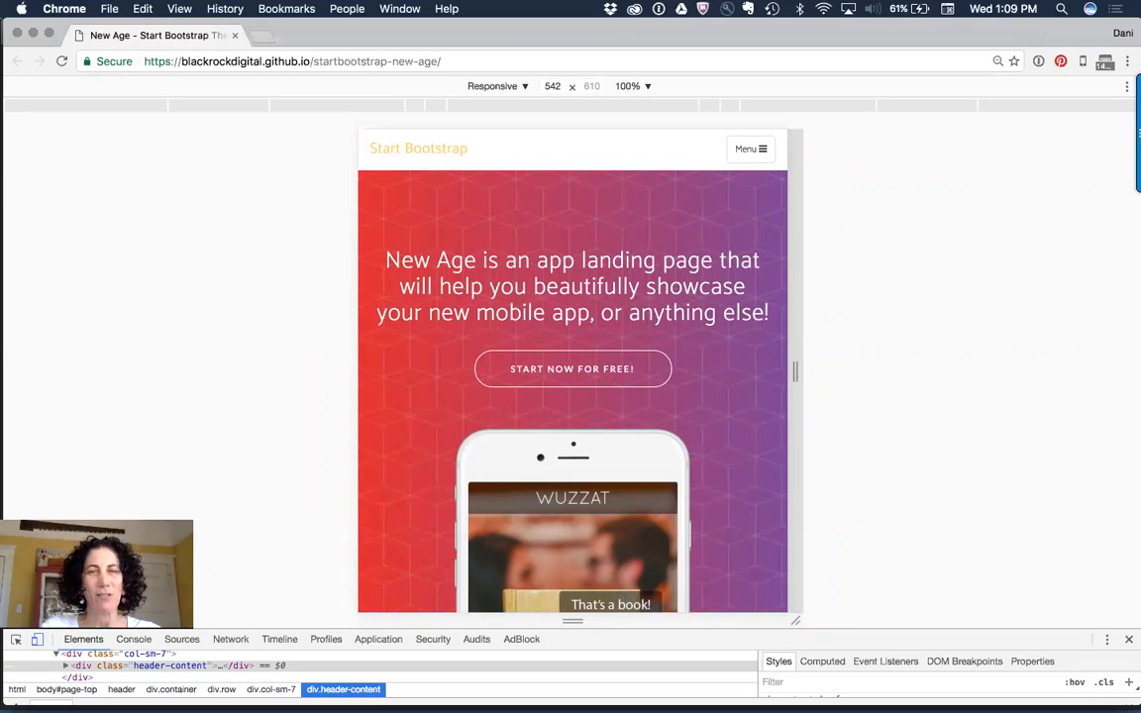
left_click_drag(794, 372, 749, 376)
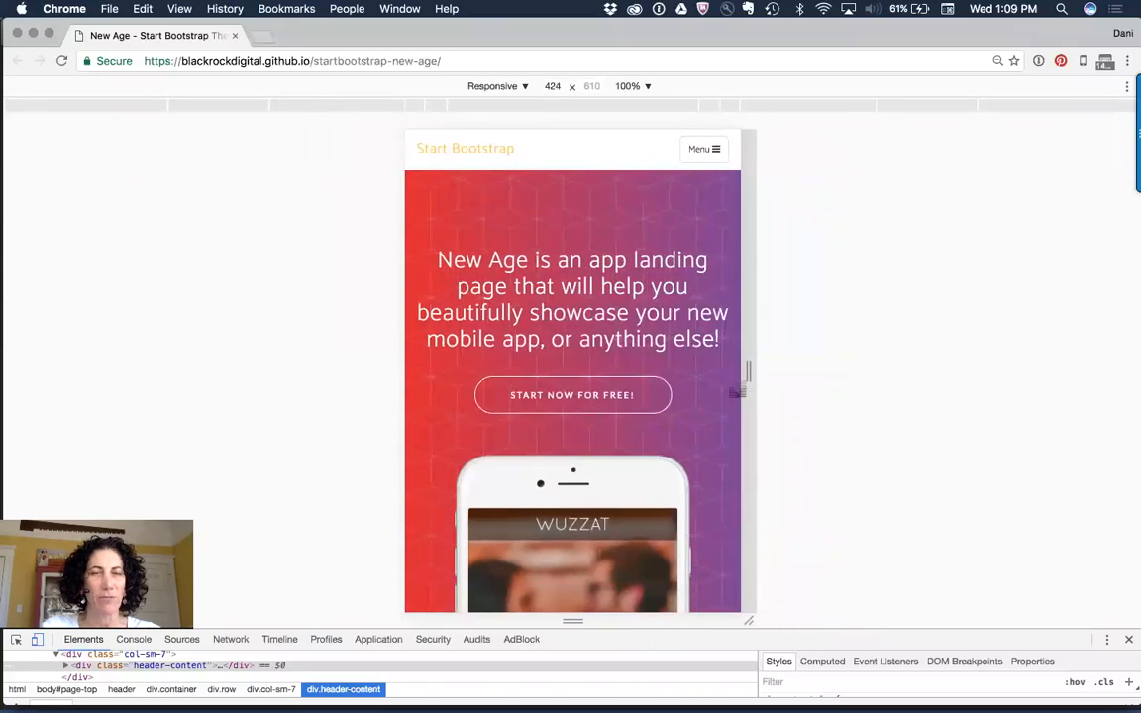
scroll(721, 415, "down", 2)
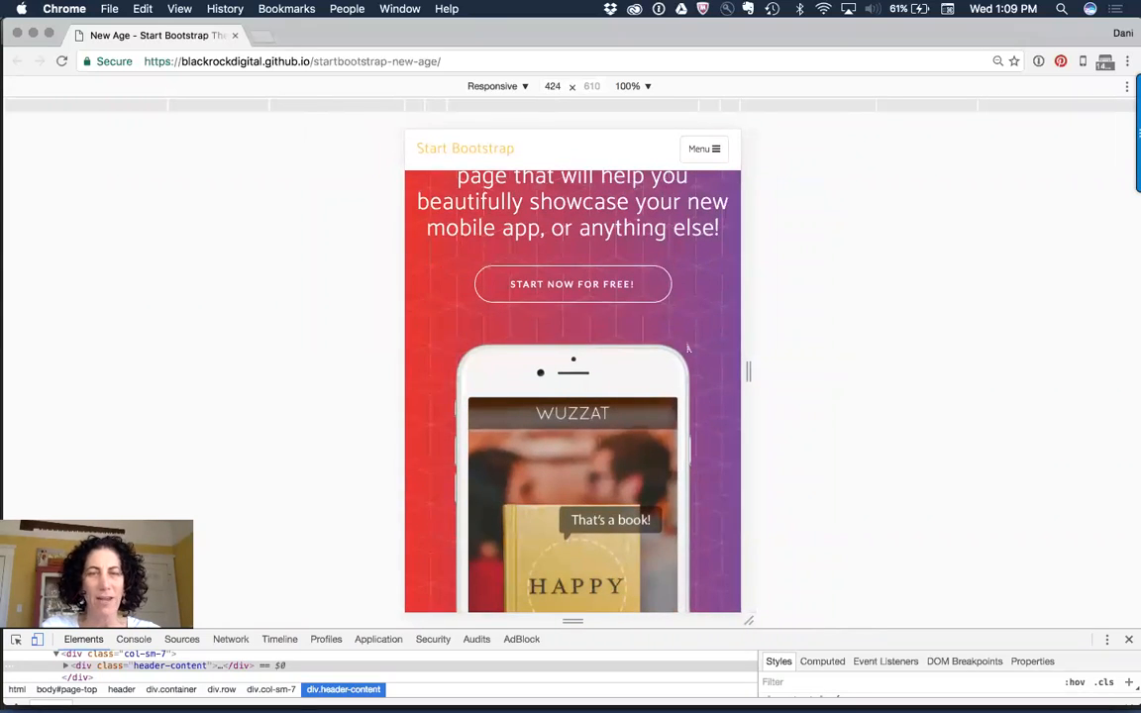
scroll(687, 348, "down", 5)
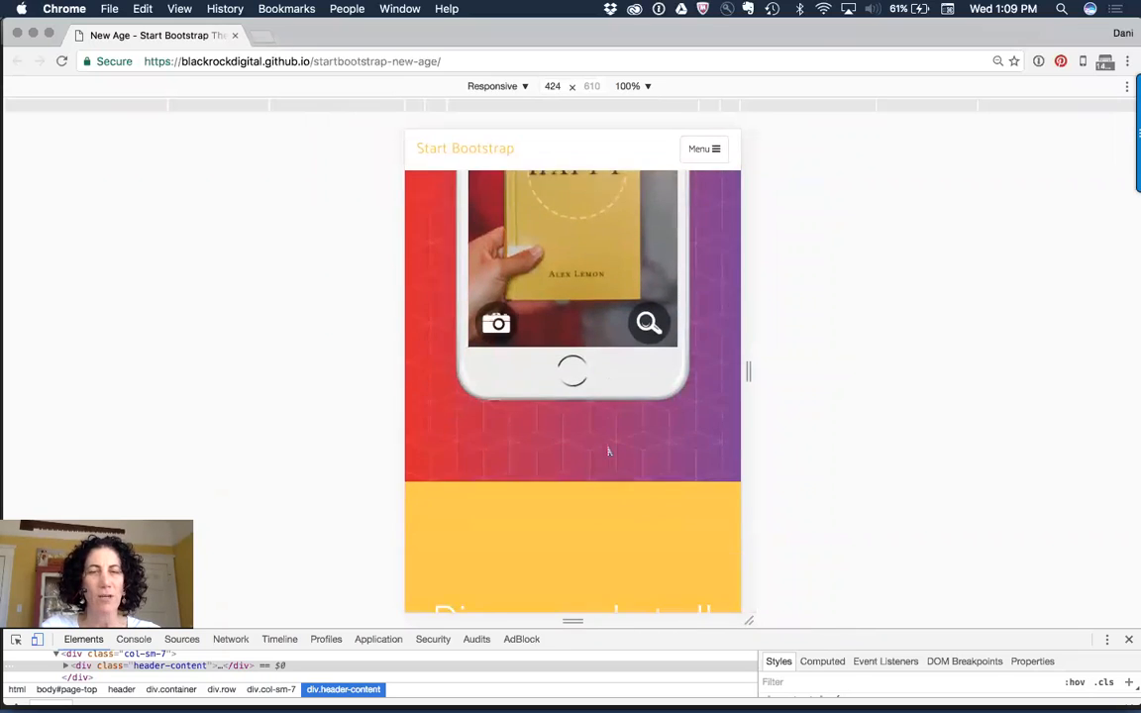
scroll(608, 452, "down", 10)
scroll(609, 452, "down", 10)
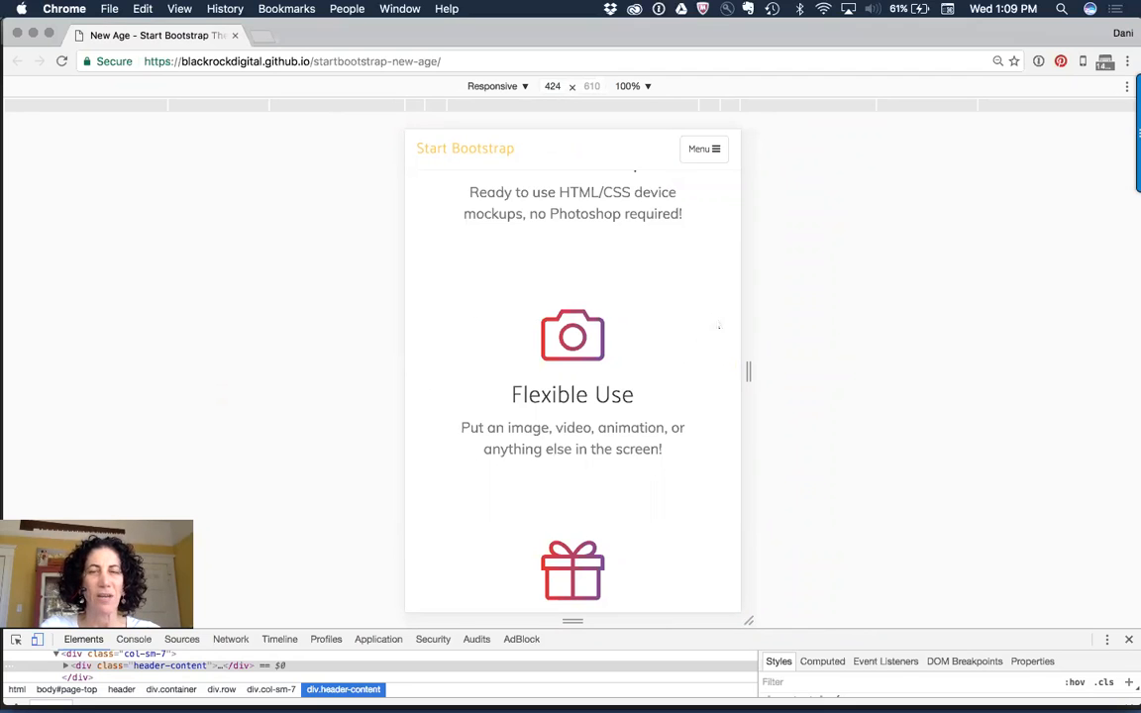
scroll(680, 324, "down", 6)
scroll(679, 319, "down", 10)
scroll(679, 320, "up", 8)
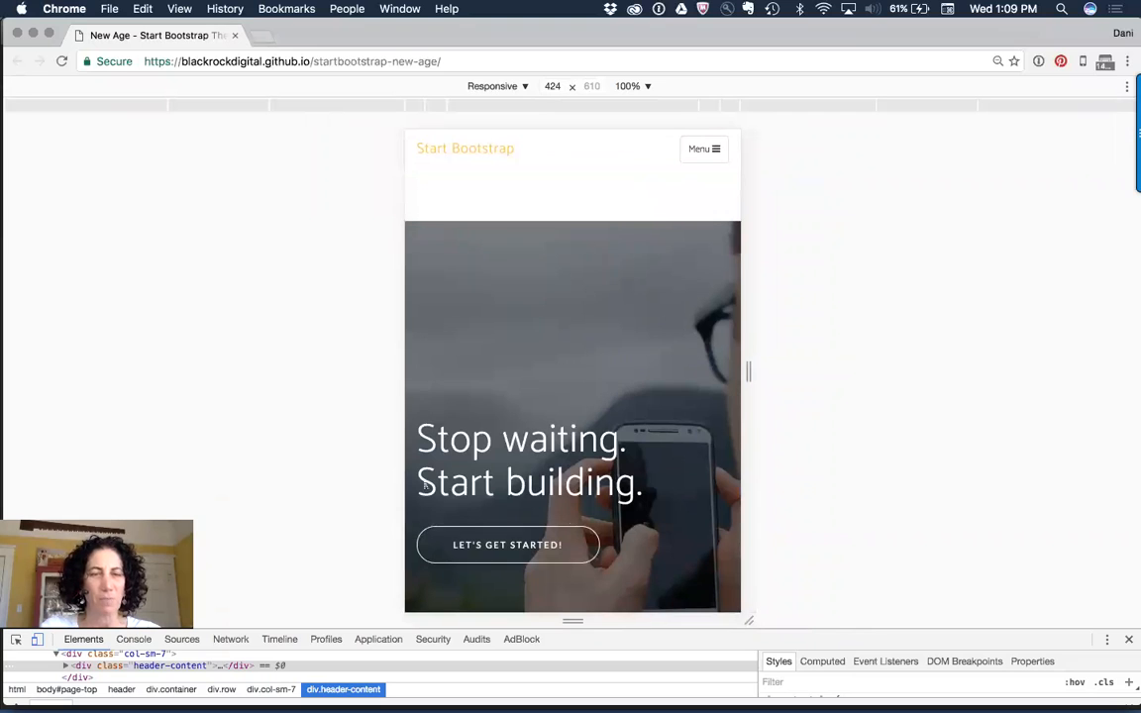
scroll(670, 374, "down", 5)
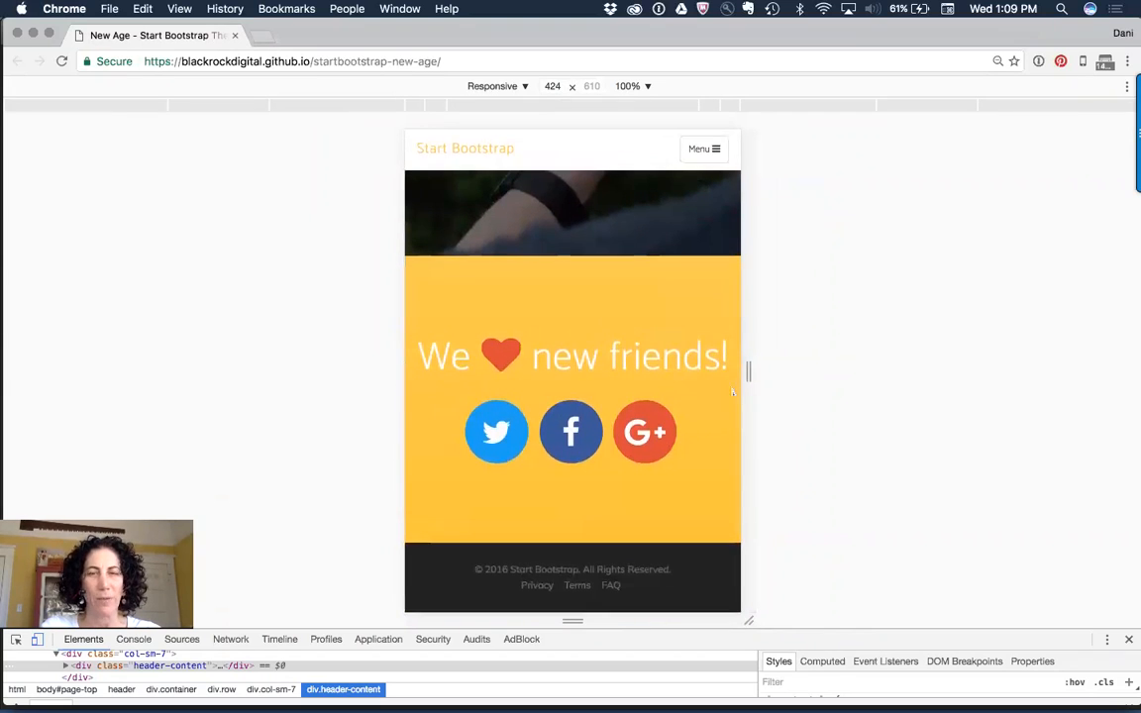
Widen the viewport to 694 px and 804 px, and check the layout of the features and hero sections.
left_click_drag(749, 371, 855, 372)
scroll(738, 365, "up", 15)
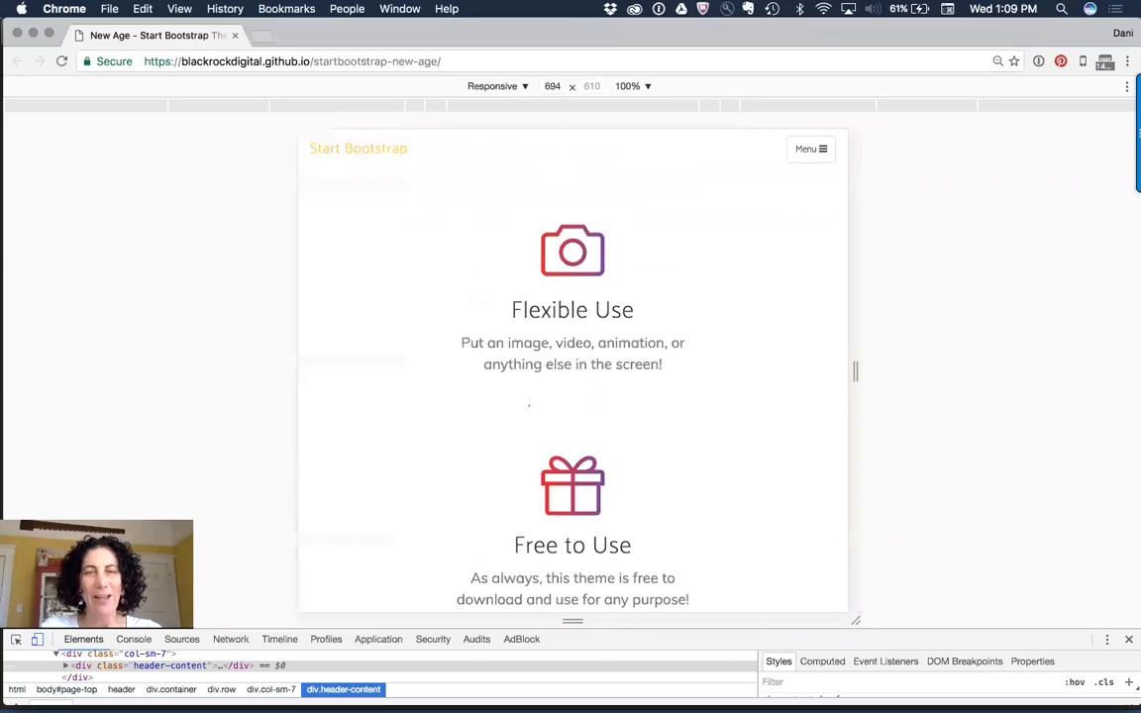
left_click_drag(856, 371, 899, 371)
scroll(759, 358, "up", 5)
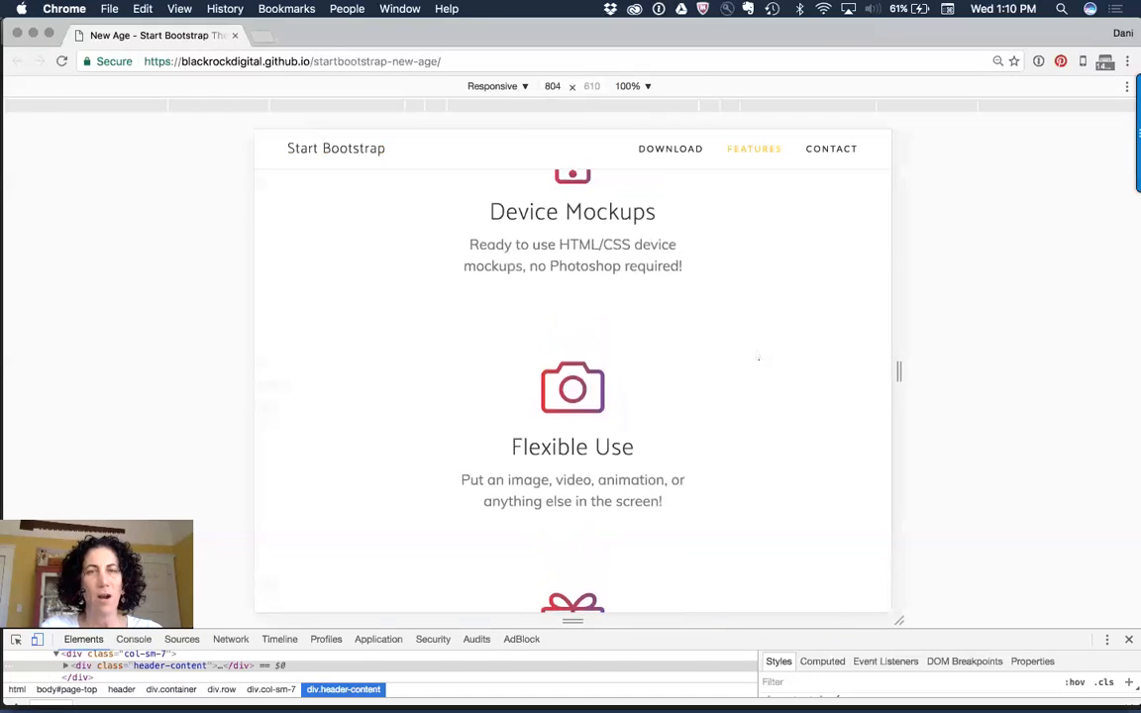
scroll(759, 358, "up", 5)
scroll(748, 351, "down", 5)
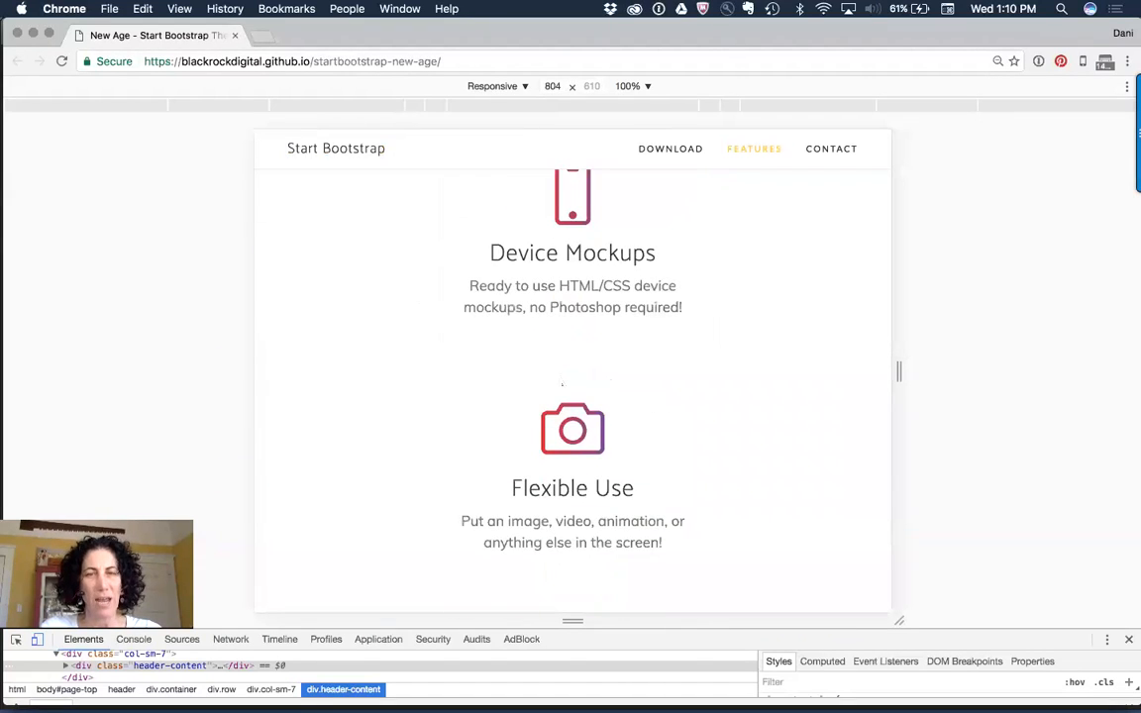
scroll(846, 407, "up", 10)
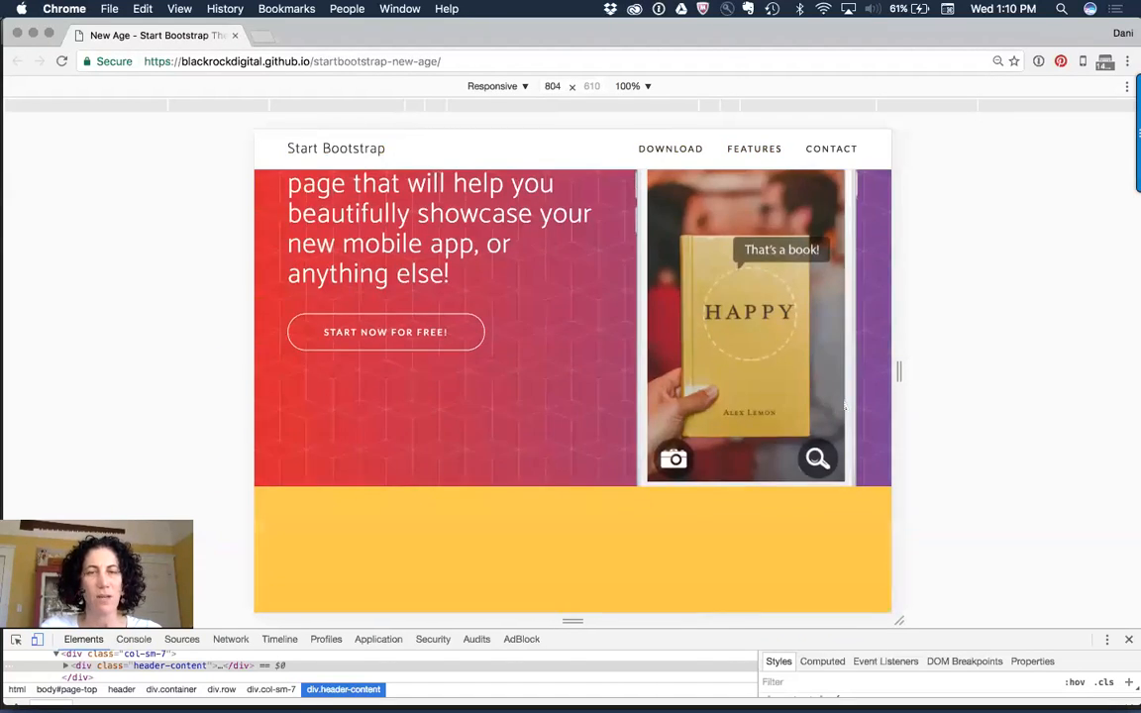
scroll(840, 390, "down", 5)
scroll(840, 390, "up", 5)
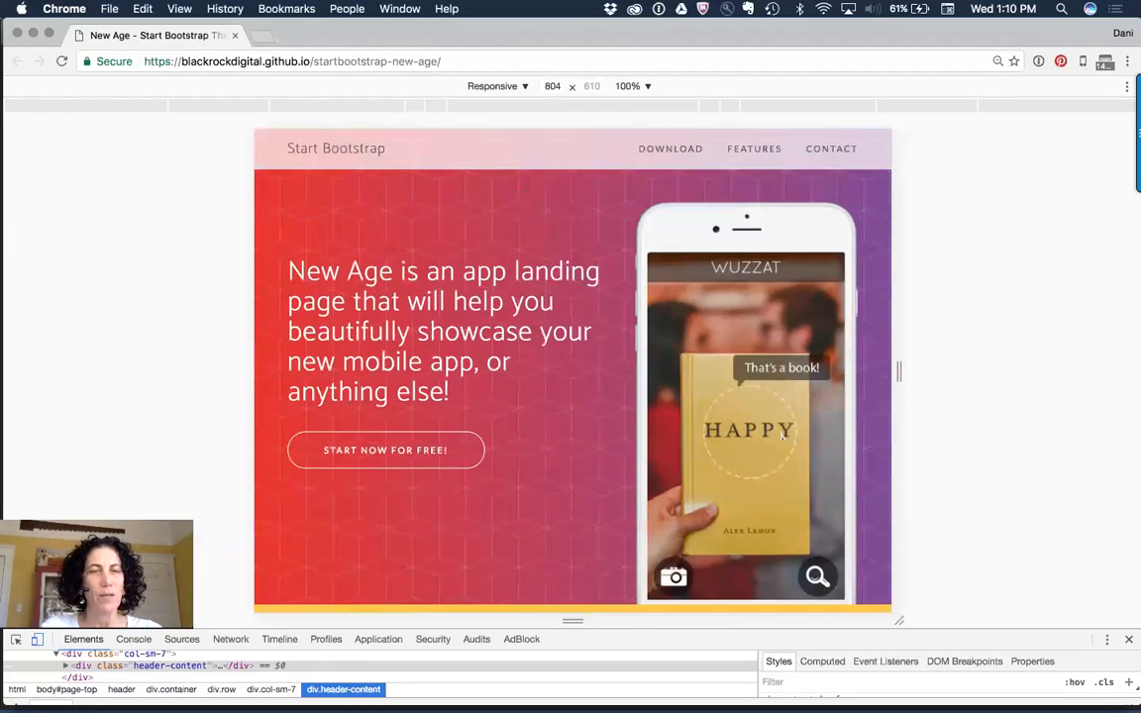
Widen the responsive viewport to 1222 px to view the landing page's desktop layout.
left_click_drag(898, 371, 1065, 372)
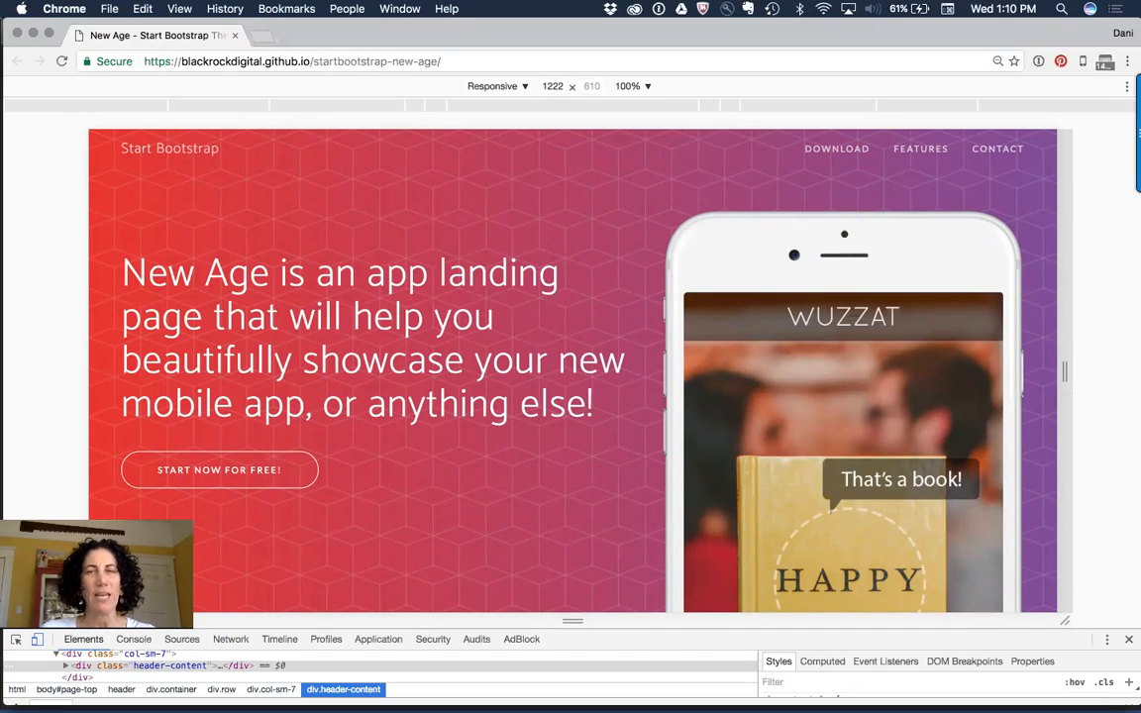
key("super+Tab")
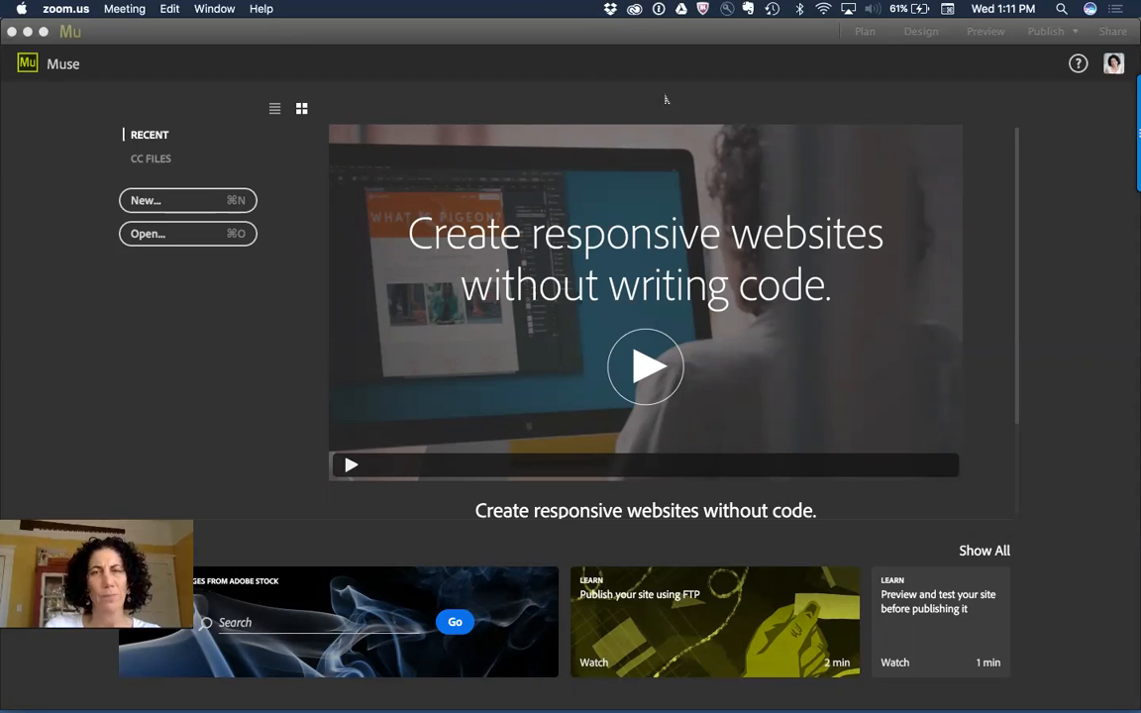
left_click(592, 91)
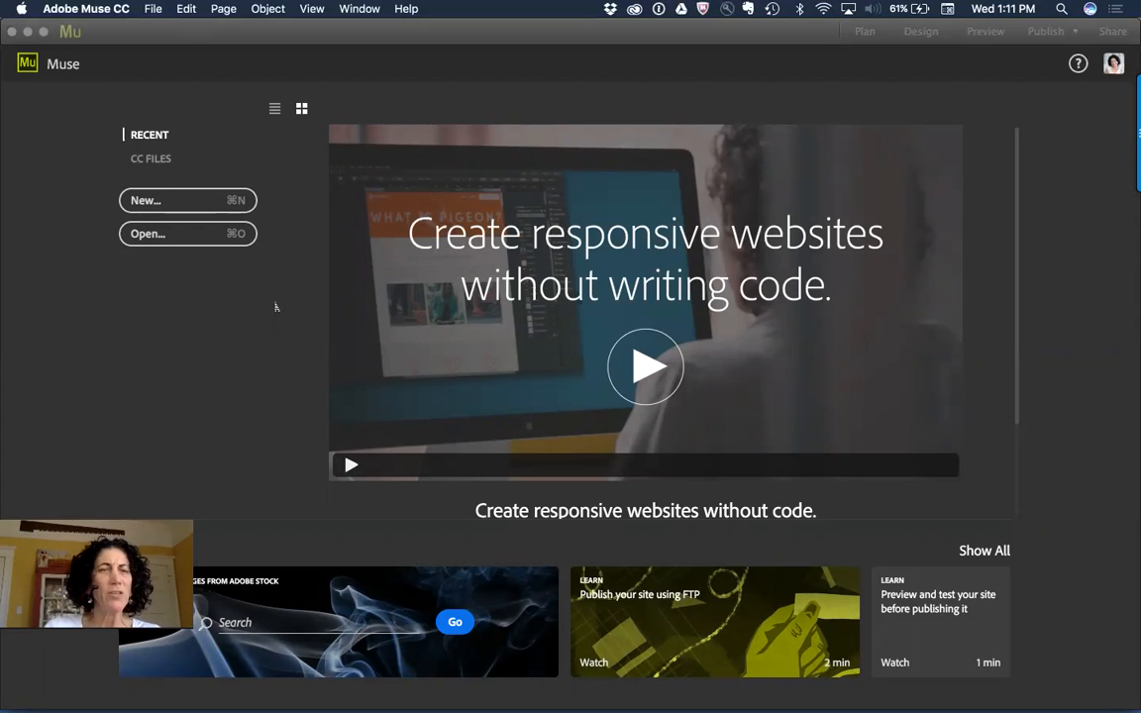
left_click(296, 247)
key("super+Tab")
key("super+Tab")
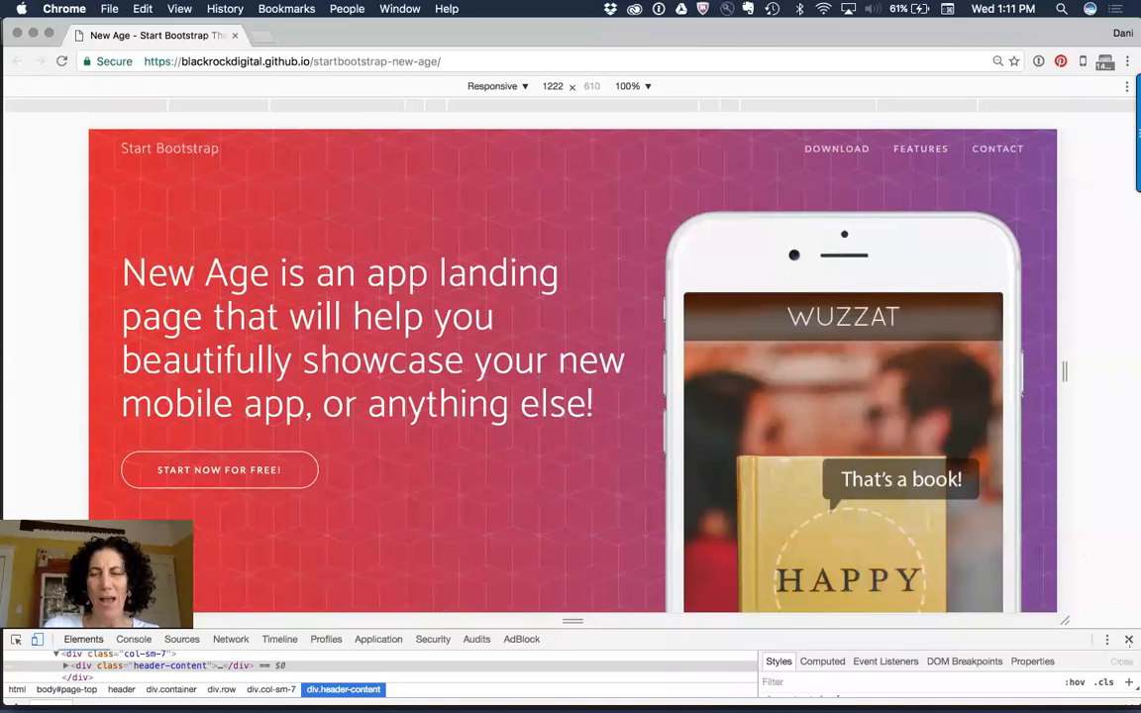
Close the developer tools and view the landing page's hero section at full browser width.
left_click(1128, 639)
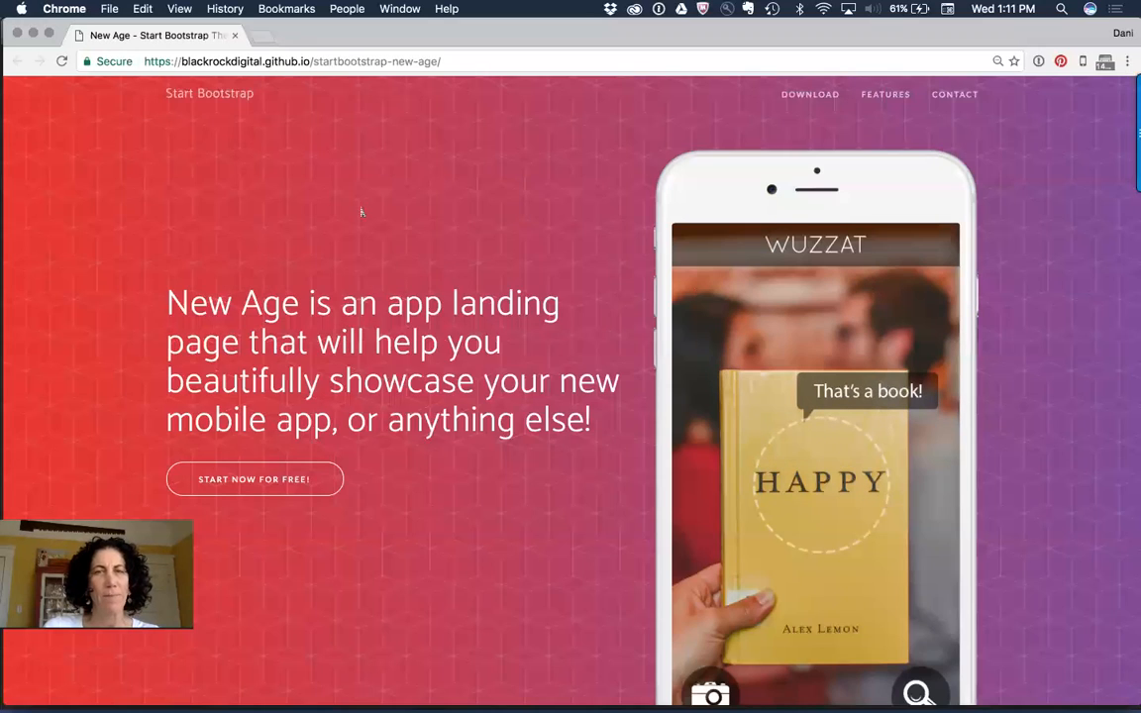
scroll(360, 212, "down", 2)
scroll(362, 212, "up", 1)
scroll(361, 212, "up", 1)
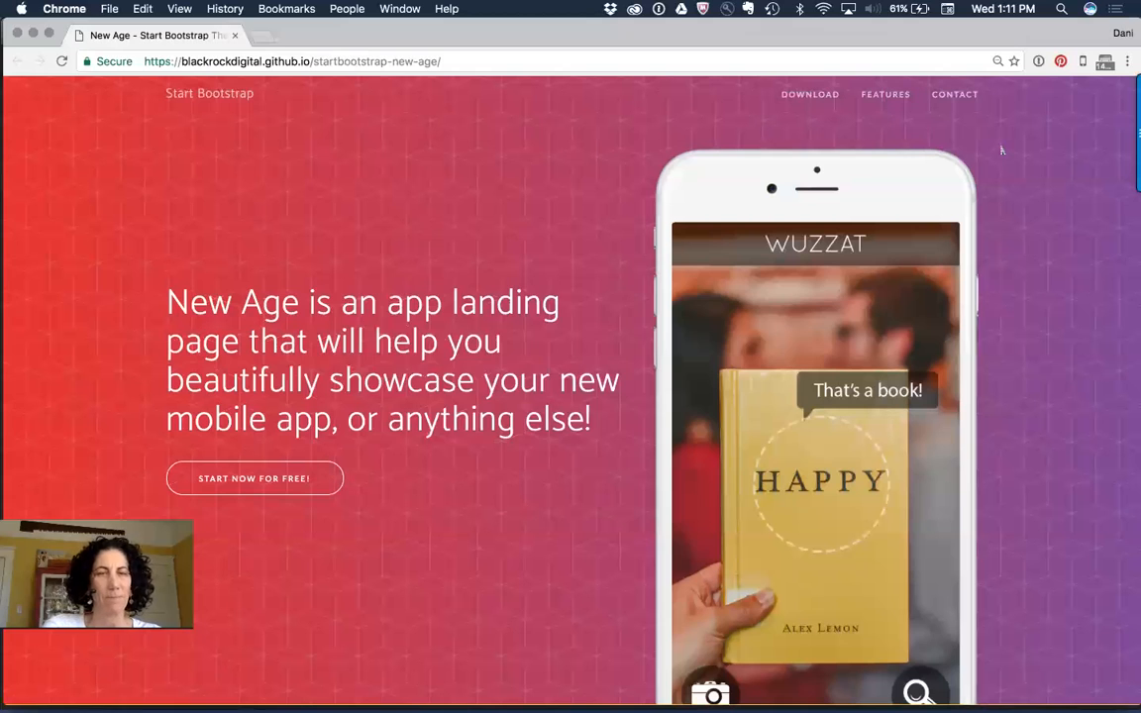
Switch to Adobe Muse CC and start a new site with the Fixed Width layout and the advanced settings expanded.
key("super+Tab")
key("super+Tab")
key("super+Tab")
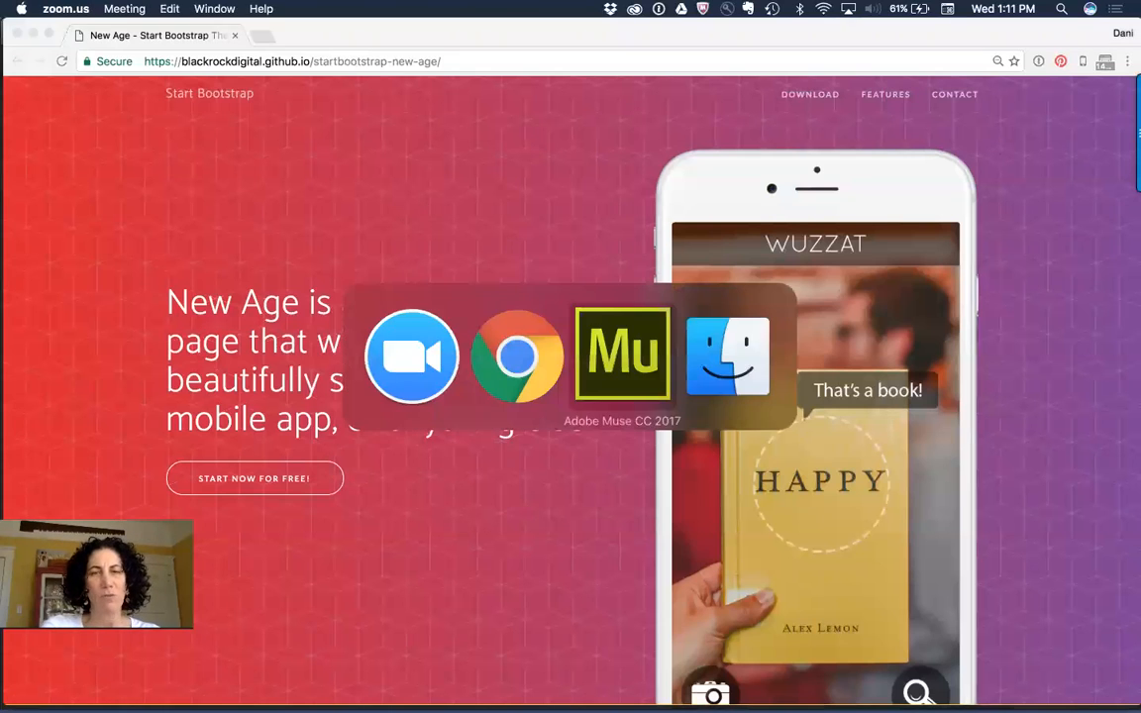
left_click(153, 8)
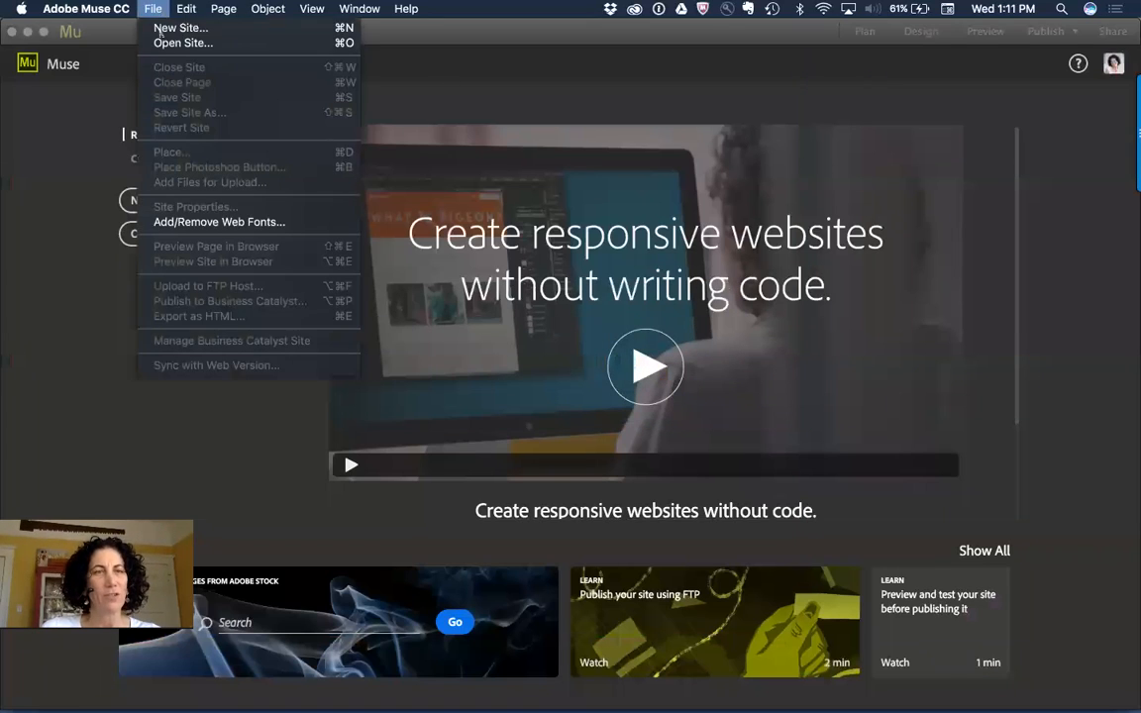
left_click(159, 39)
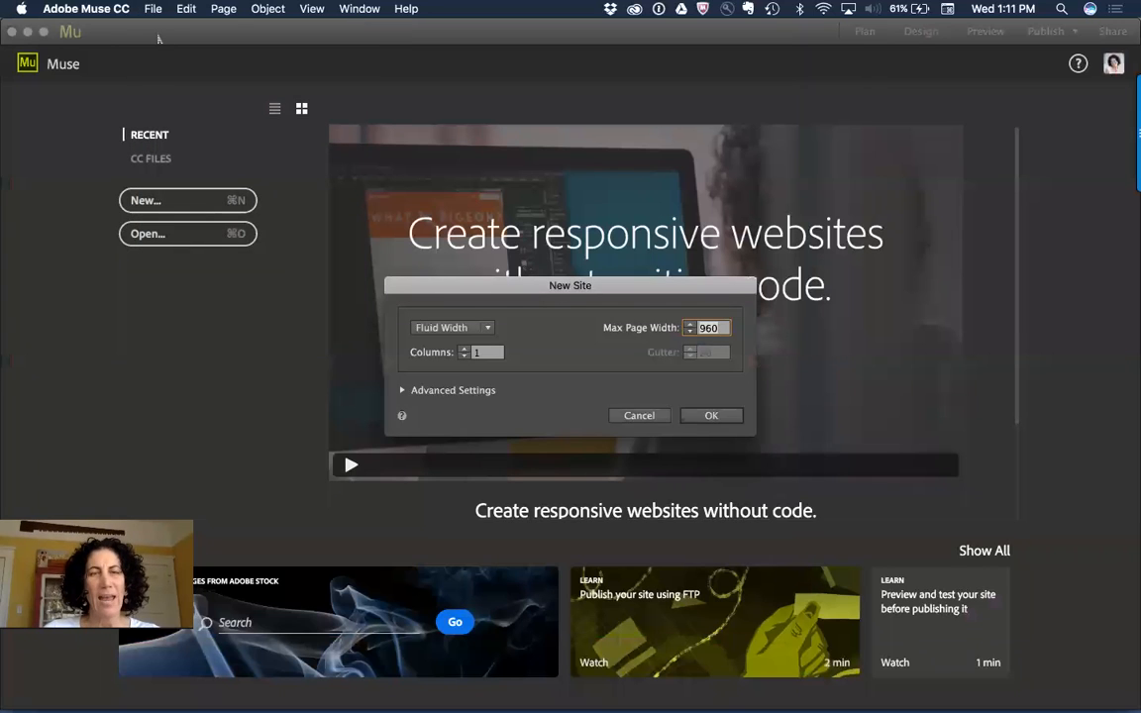
left_click_drag(471, 281, 460, 100)
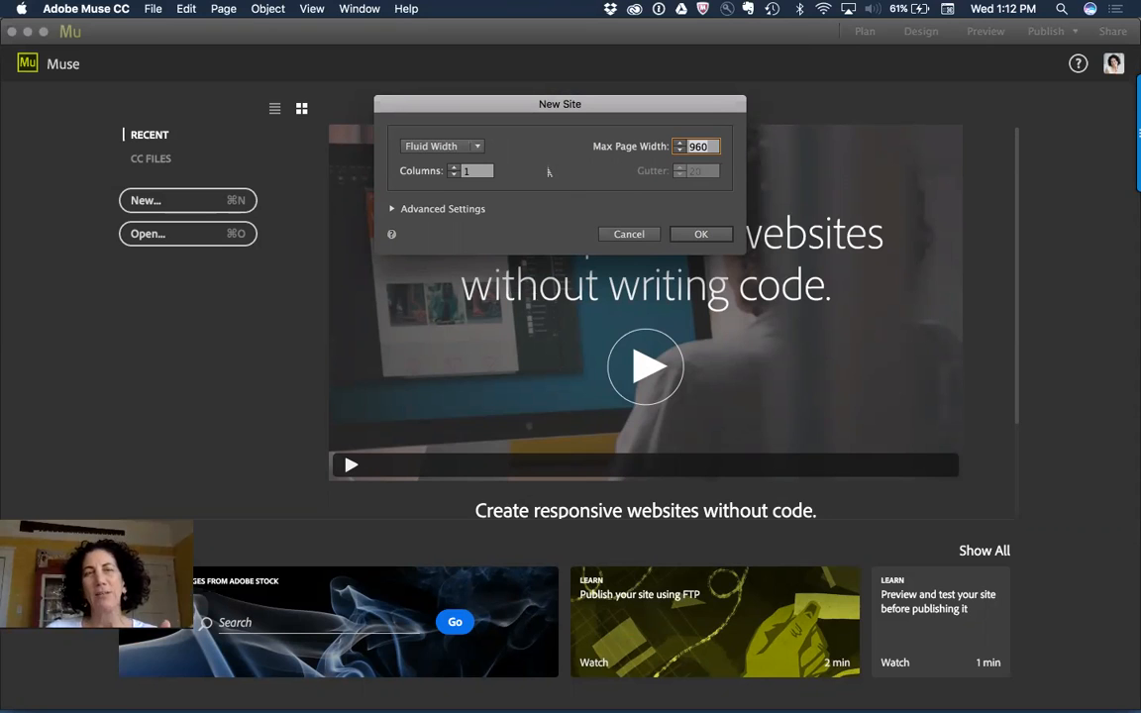
left_click(392, 209)
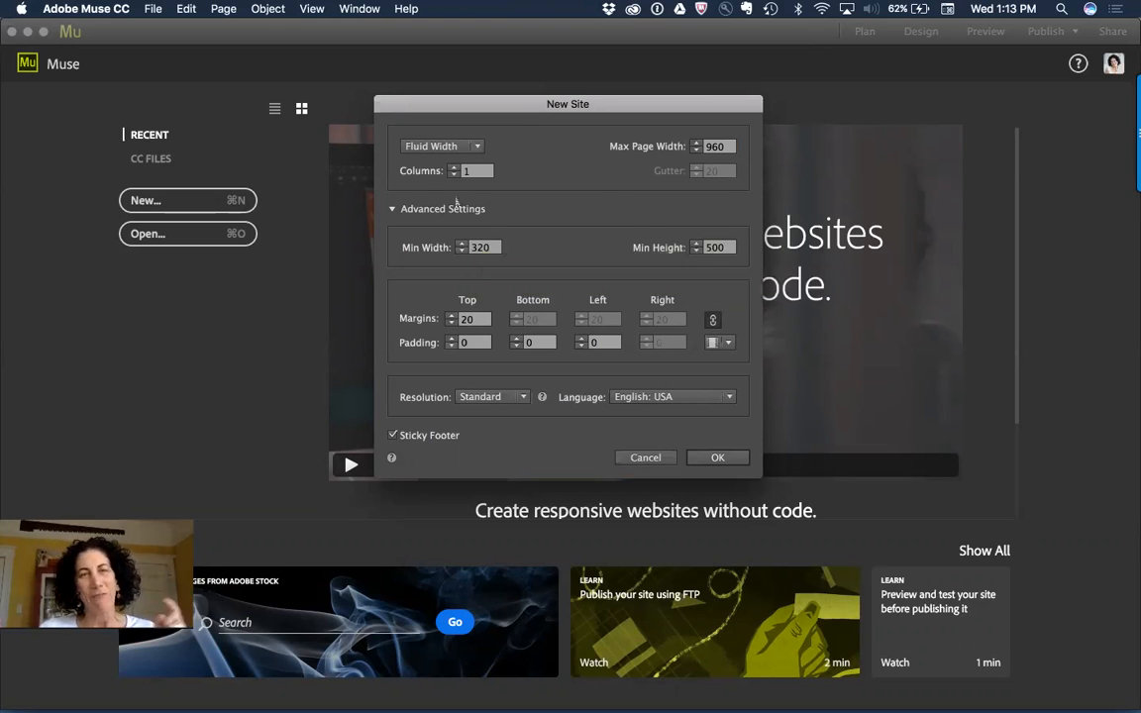
left_click(431, 147)
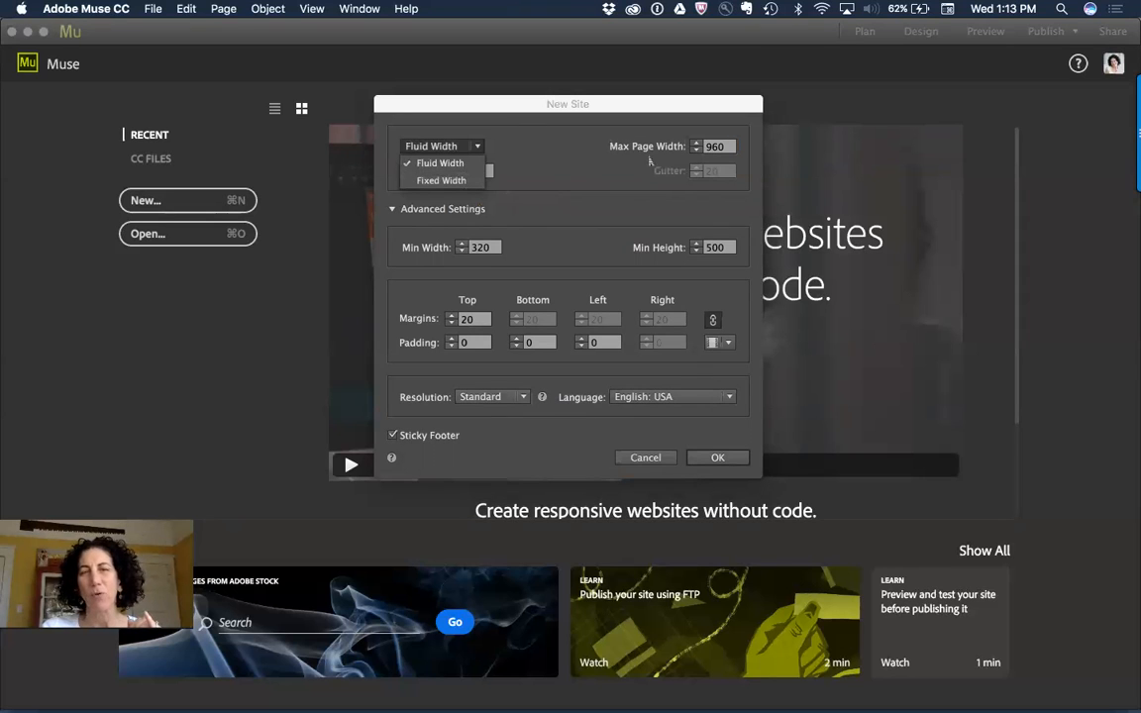
left_click(435, 181)
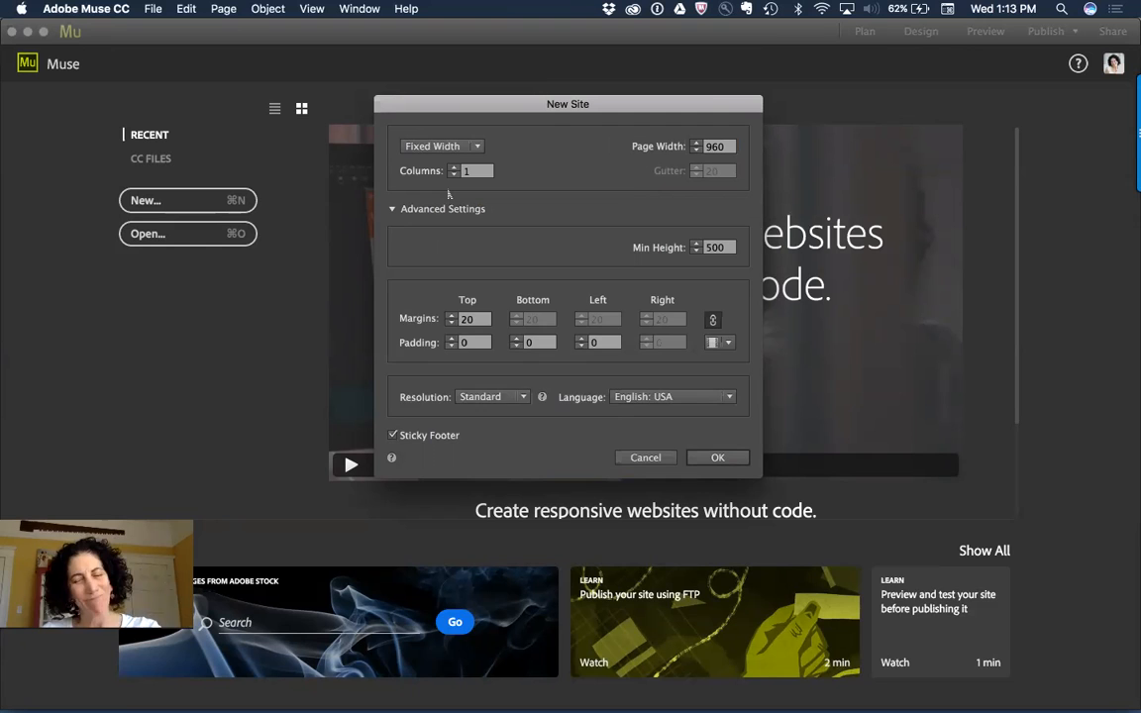
Switch to Chrome and narrow the browser window to about three quarters of the screen to see how the landing page adapts.
key("super+Tab")
key("super+Tab")
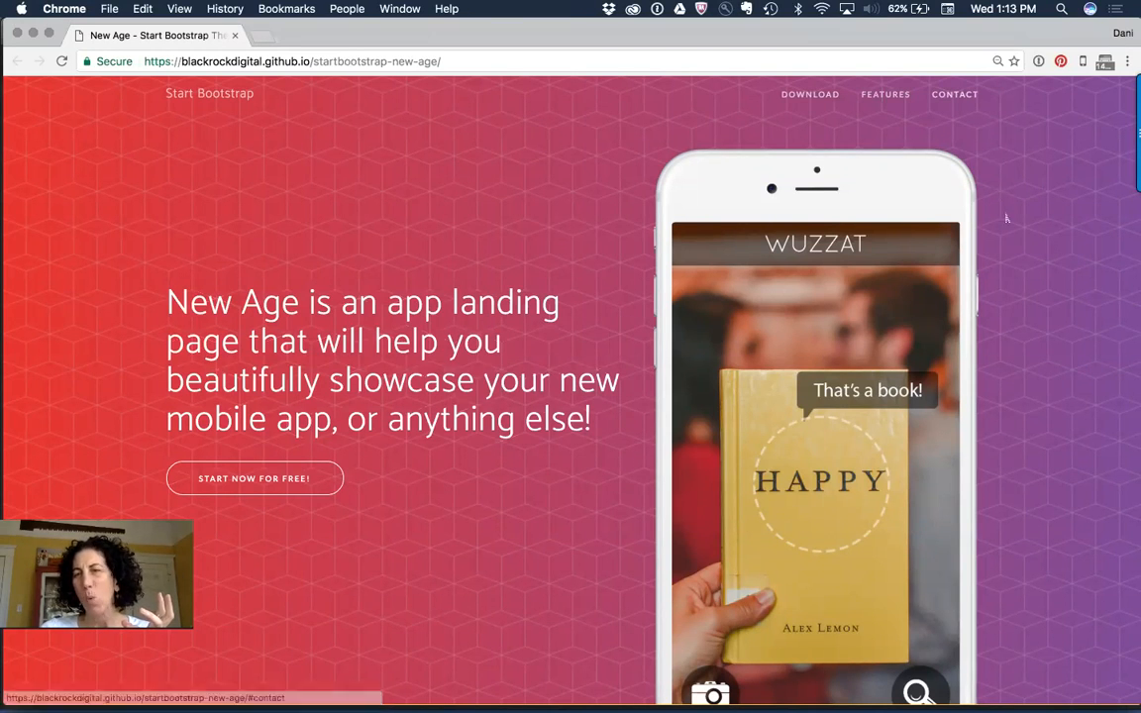
left_click_drag(1129, 266, 876, 307)
left_click_drag(876, 349, 856, 359)
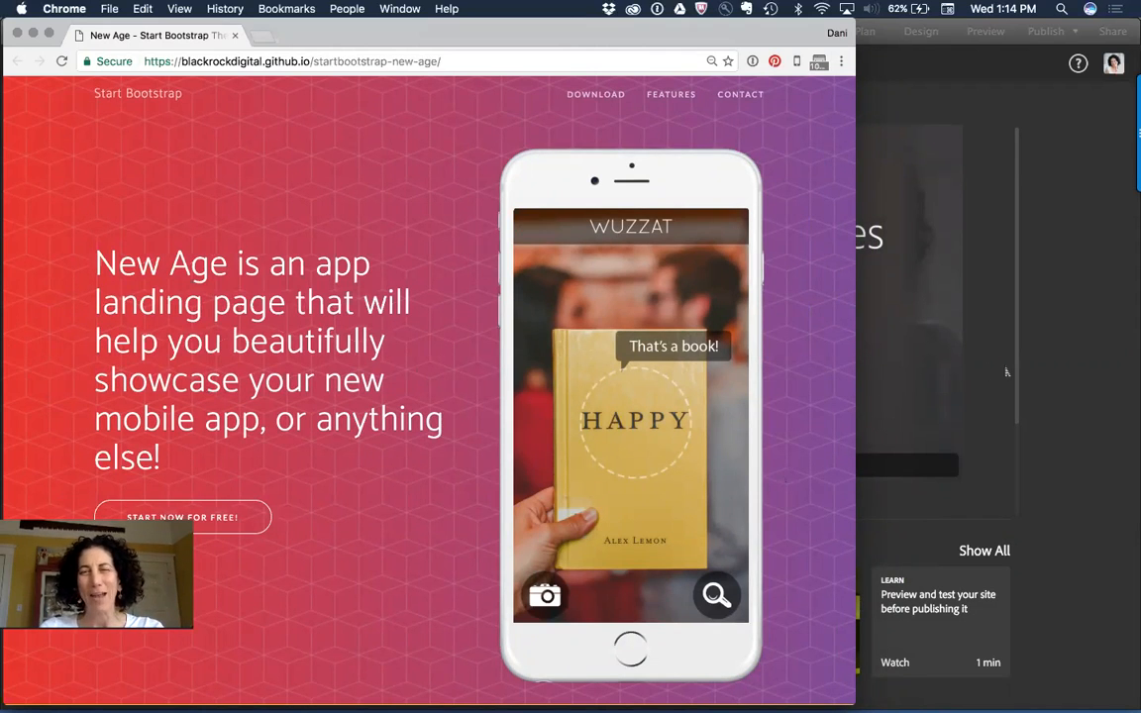
Switch back to Adobe Muse, create the fixed-width site with a page width of 1200, and open its Home page for design at 75% zoom.
left_click(1011, 373)
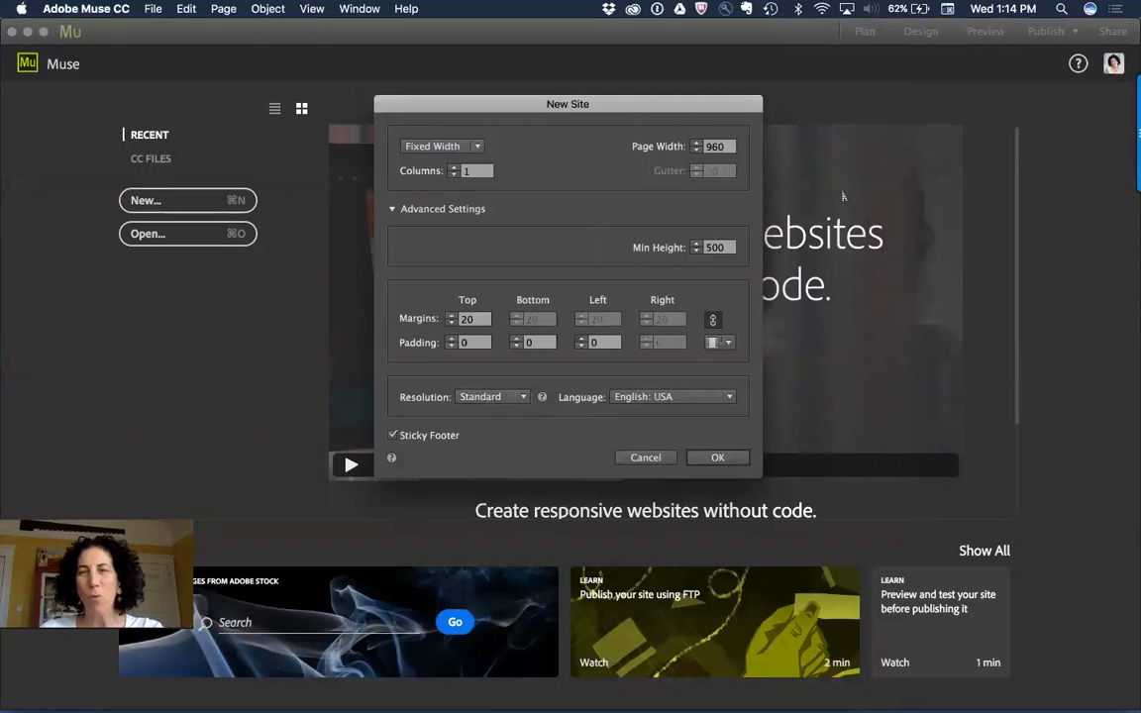
type("1200")
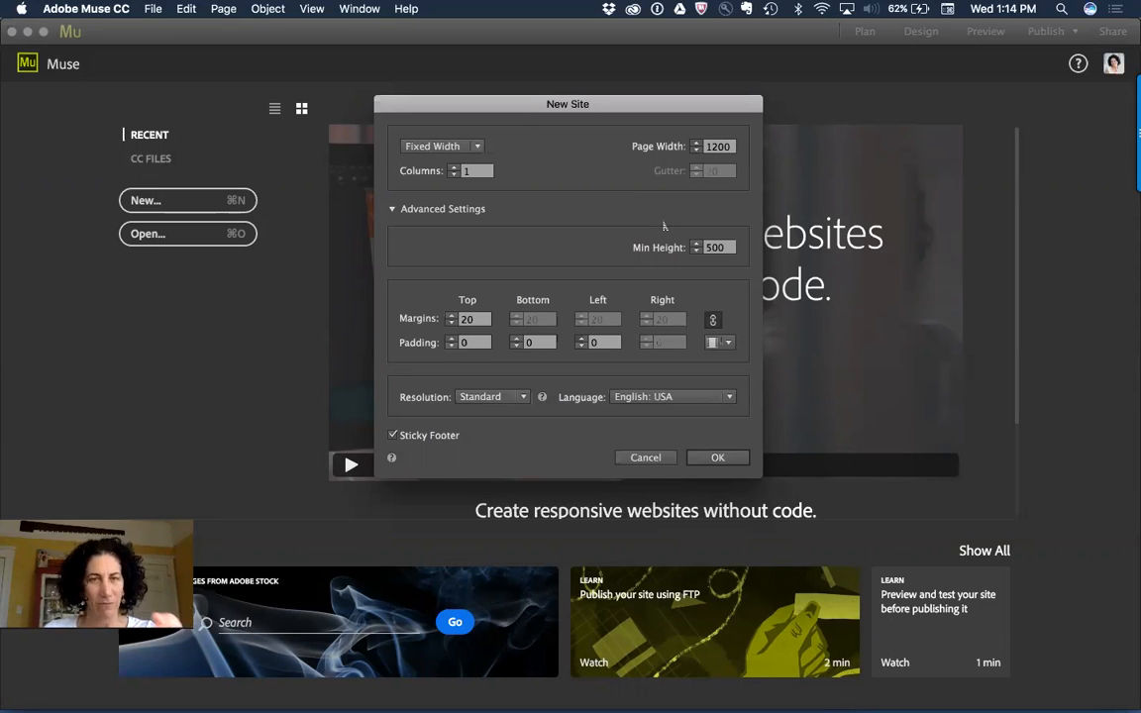
left_click(717, 456)
mouse_move(222, 193)
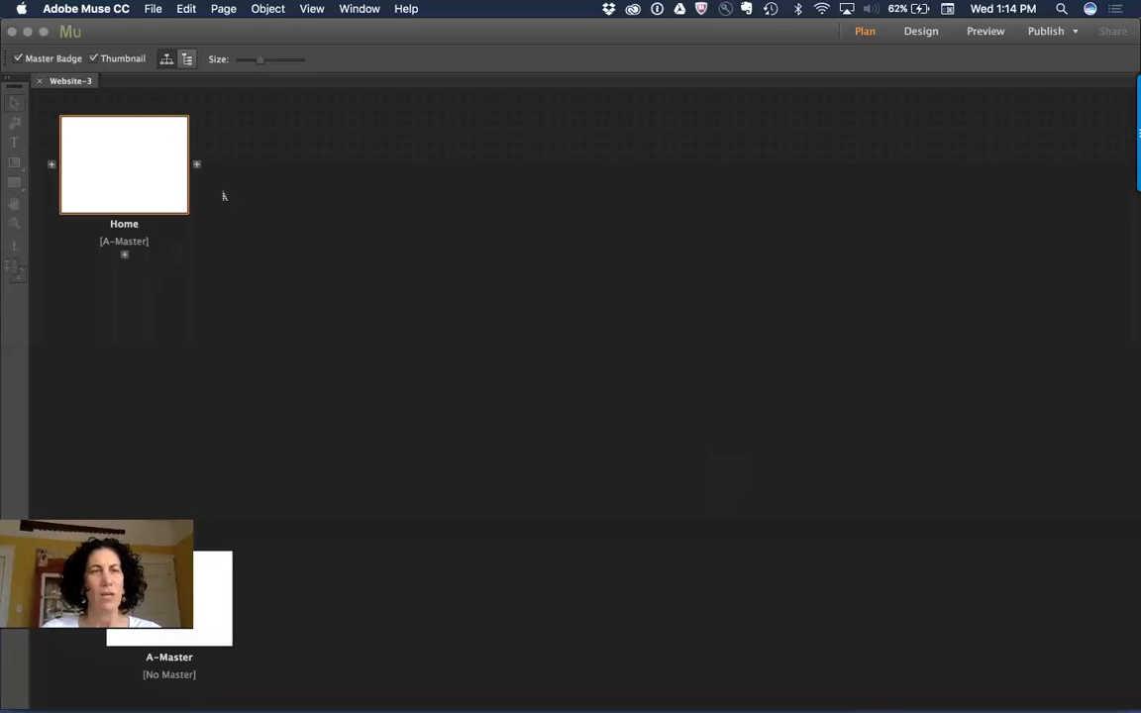
double_click(132, 180)
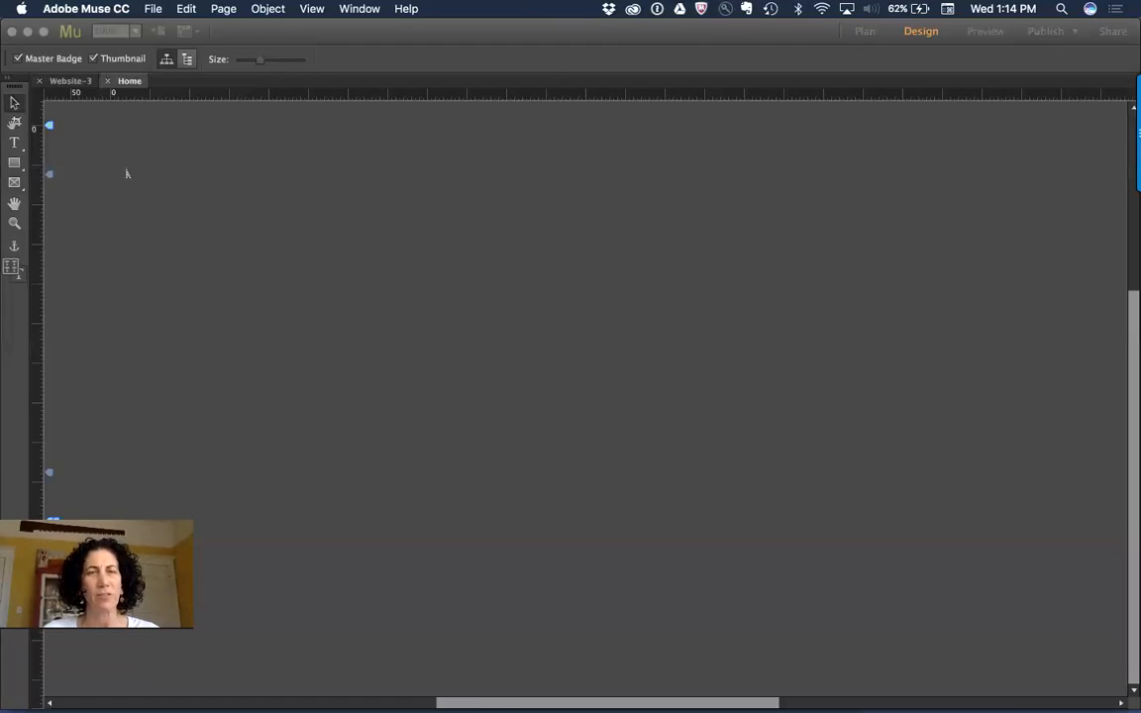
key("super+minus")
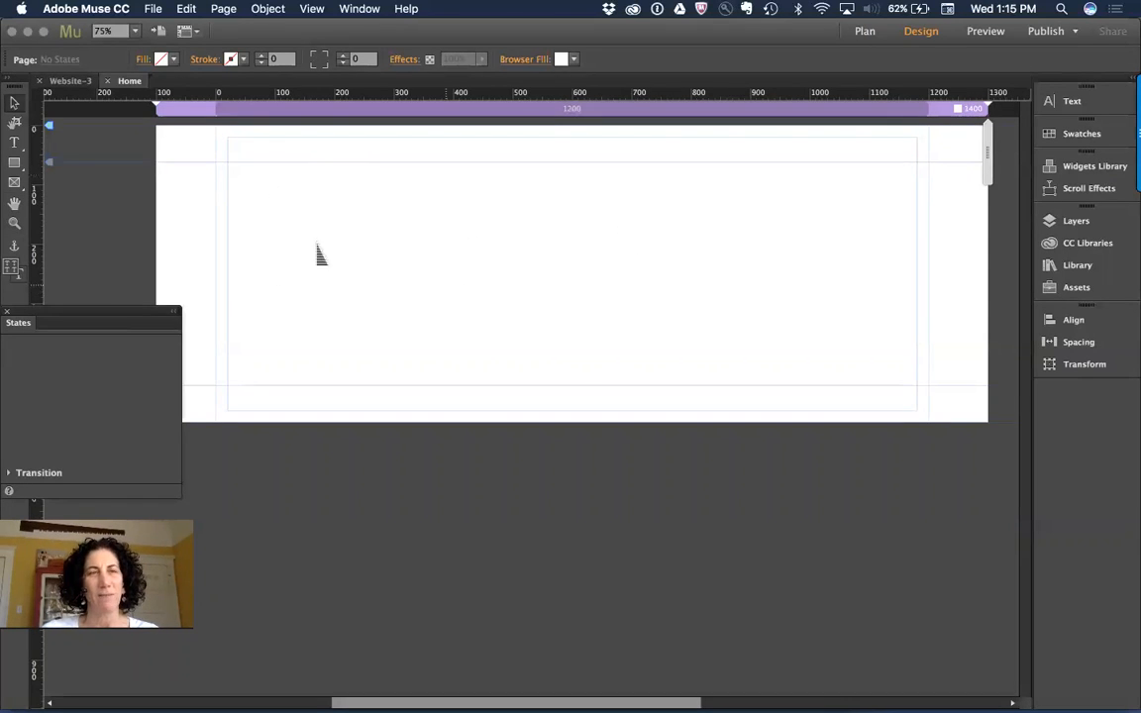
Fill the Home page with solid magenta (FF00FF) and lower the fill's opacity to 13%.
left_click(163, 61)
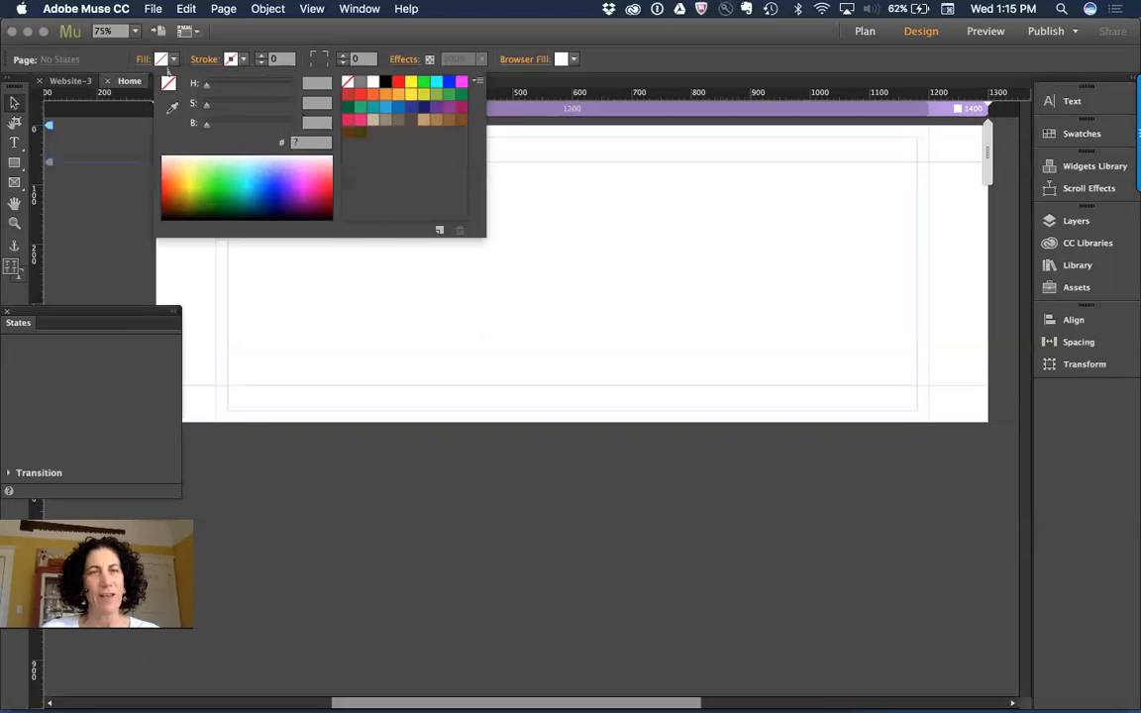
left_click(461, 82)
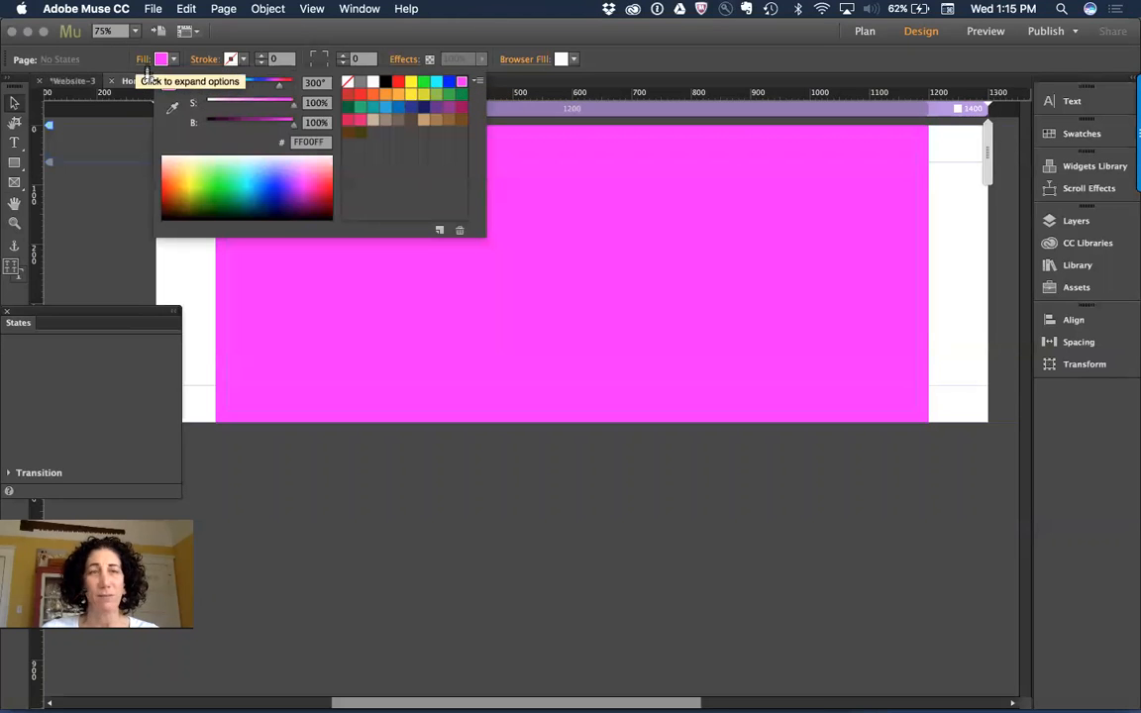
left_click(149, 64)
left_click(153, 65)
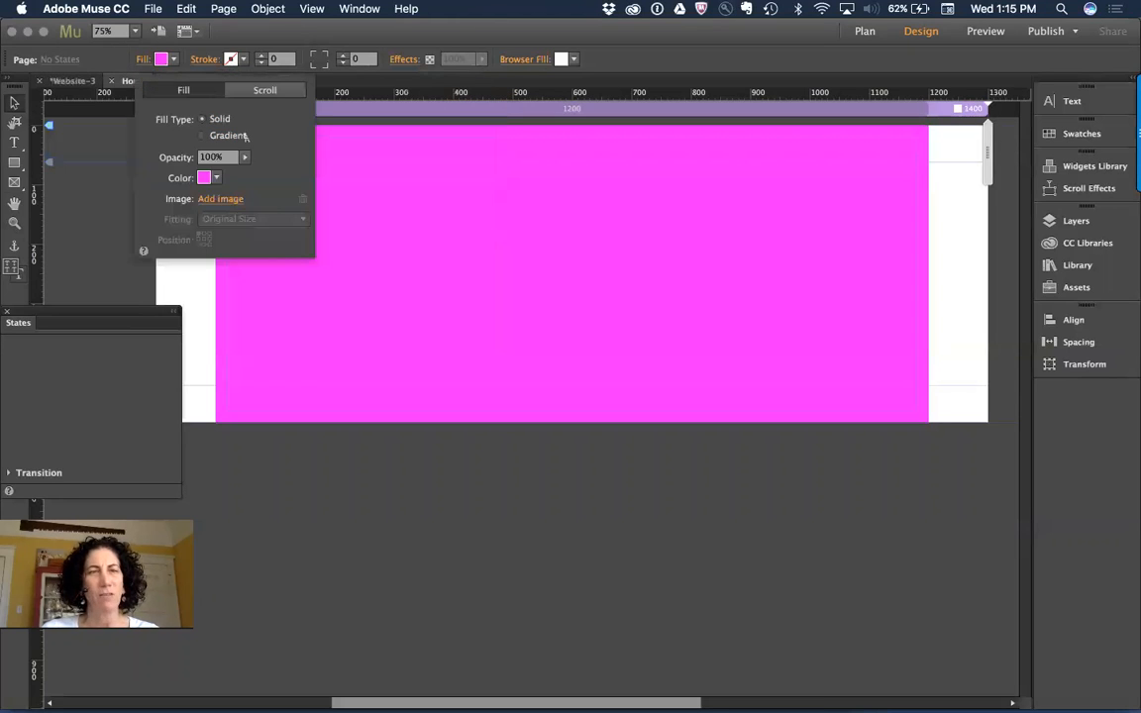
left_click(246, 160)
left_click_drag(250, 175, 190, 185)
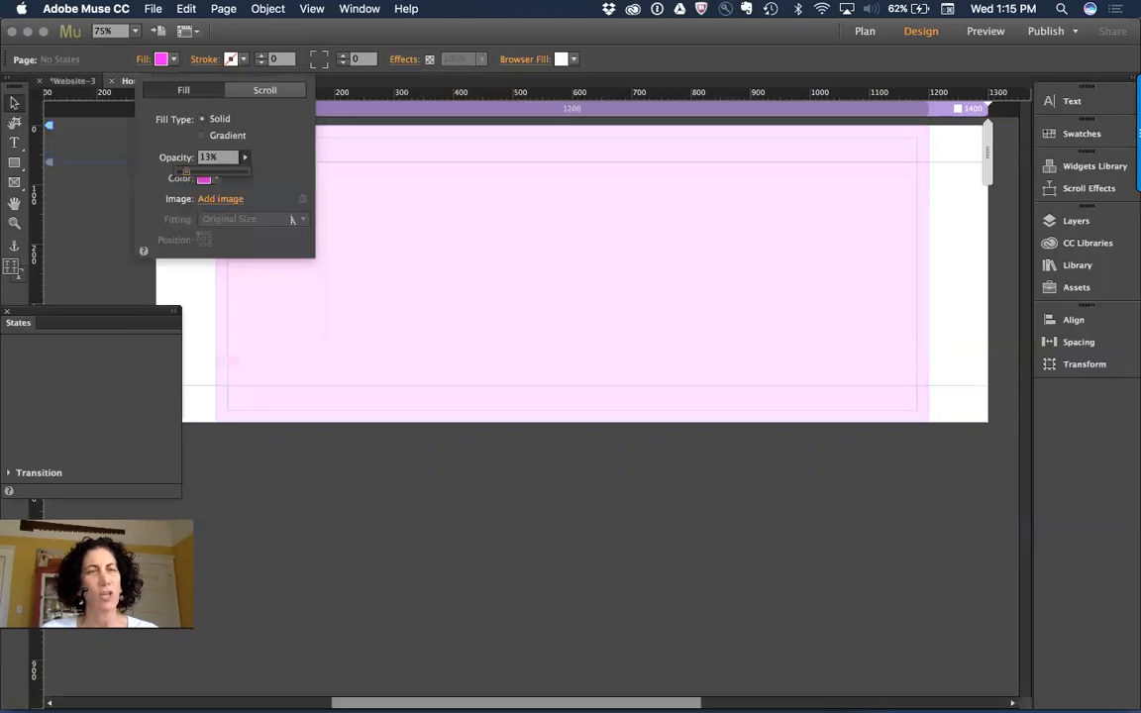
left_click(429, 288)
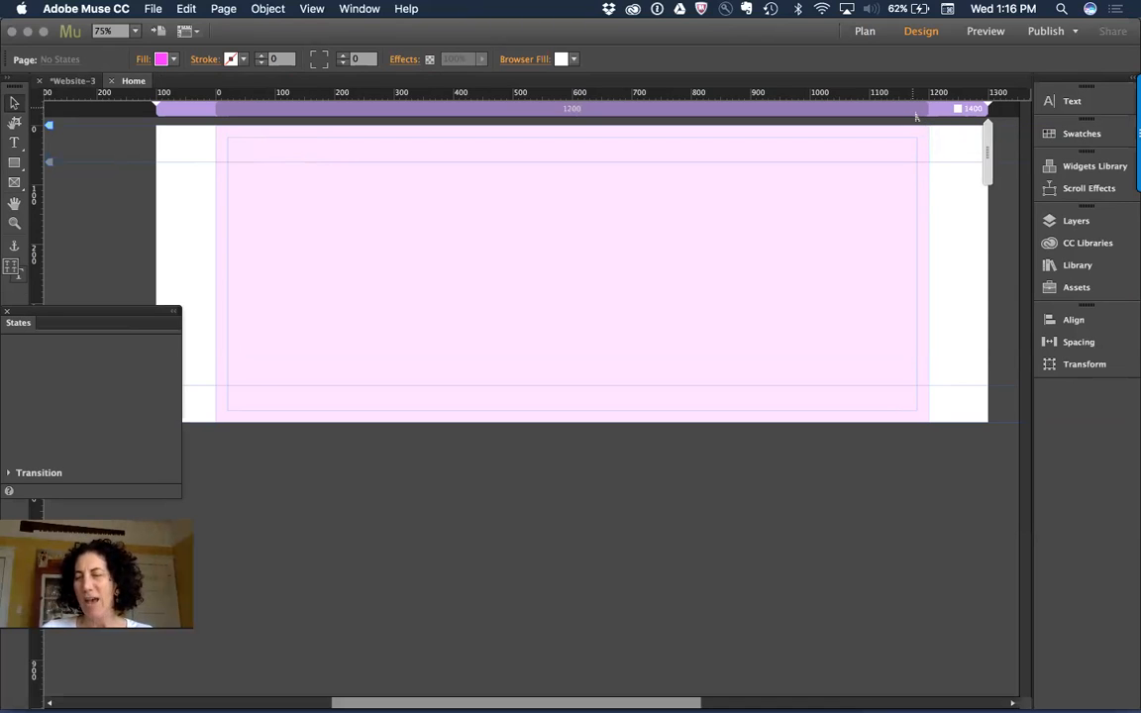
Add a Fixed Width breakpoint with a width of 1000 to the Home page.
right_click(810, 117)
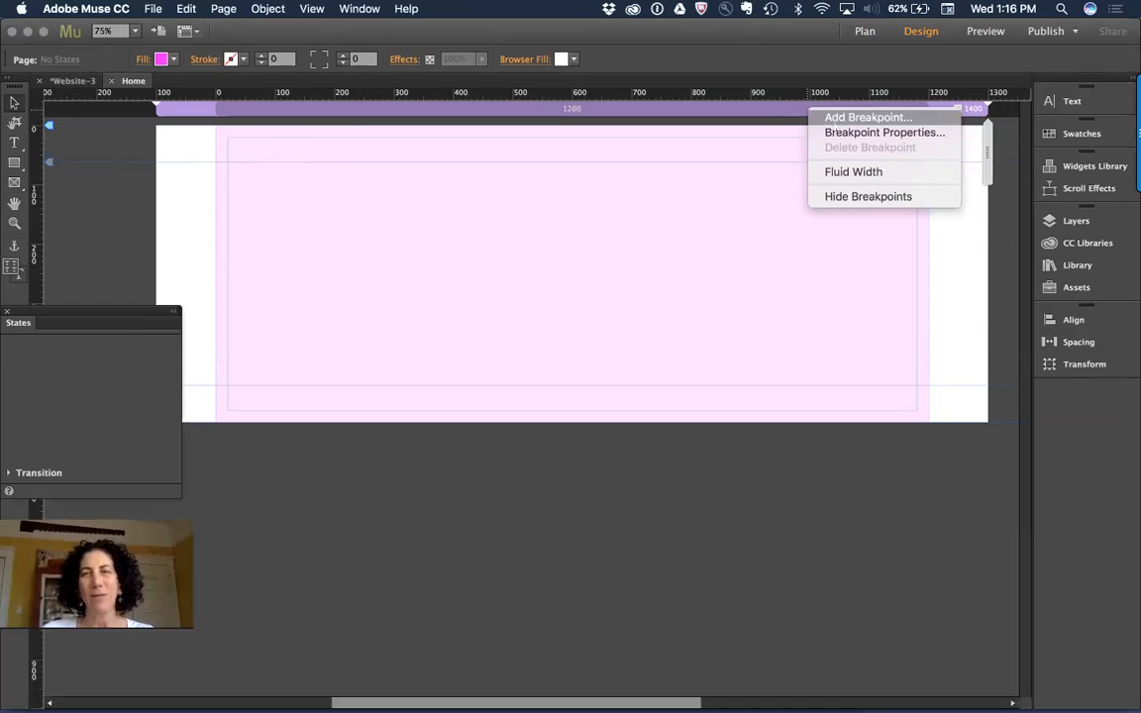
left_click(837, 118)
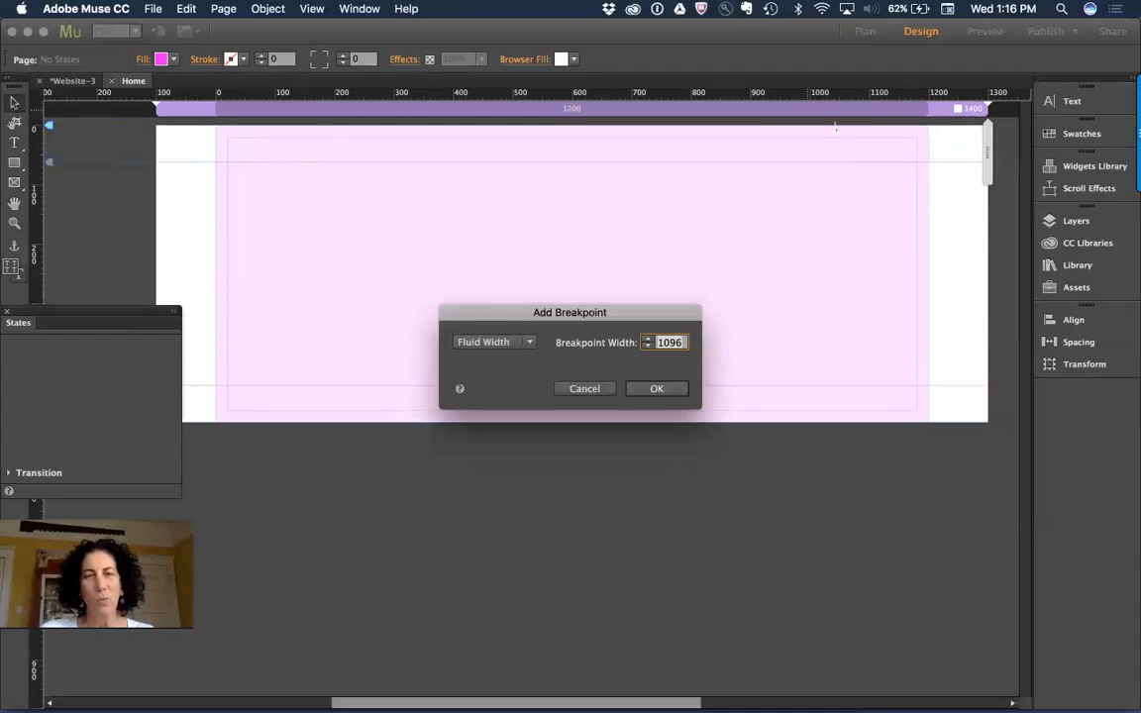
left_click(498, 342)
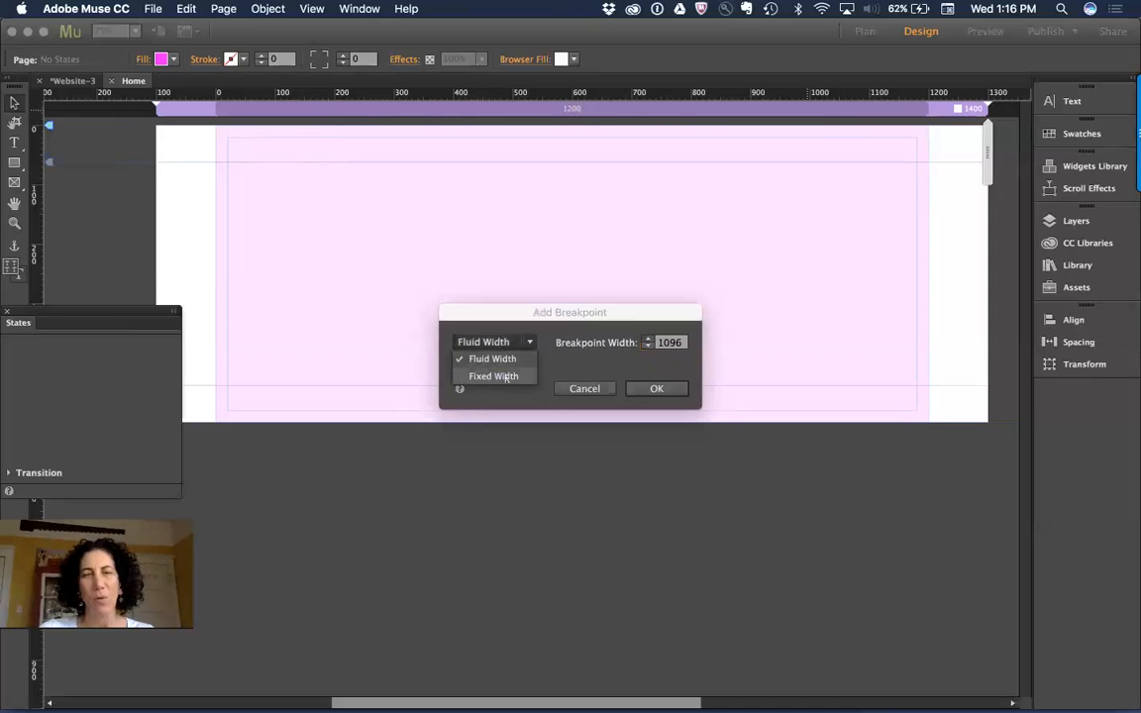
left_click(507, 378)
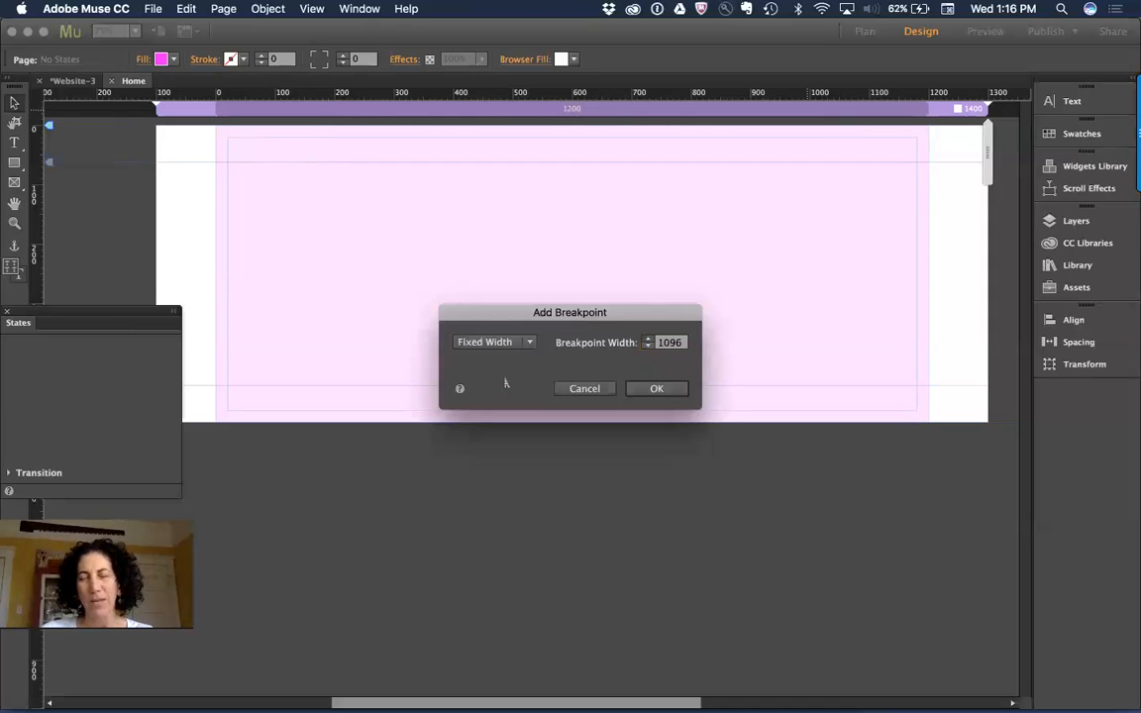
left_click(680, 344)
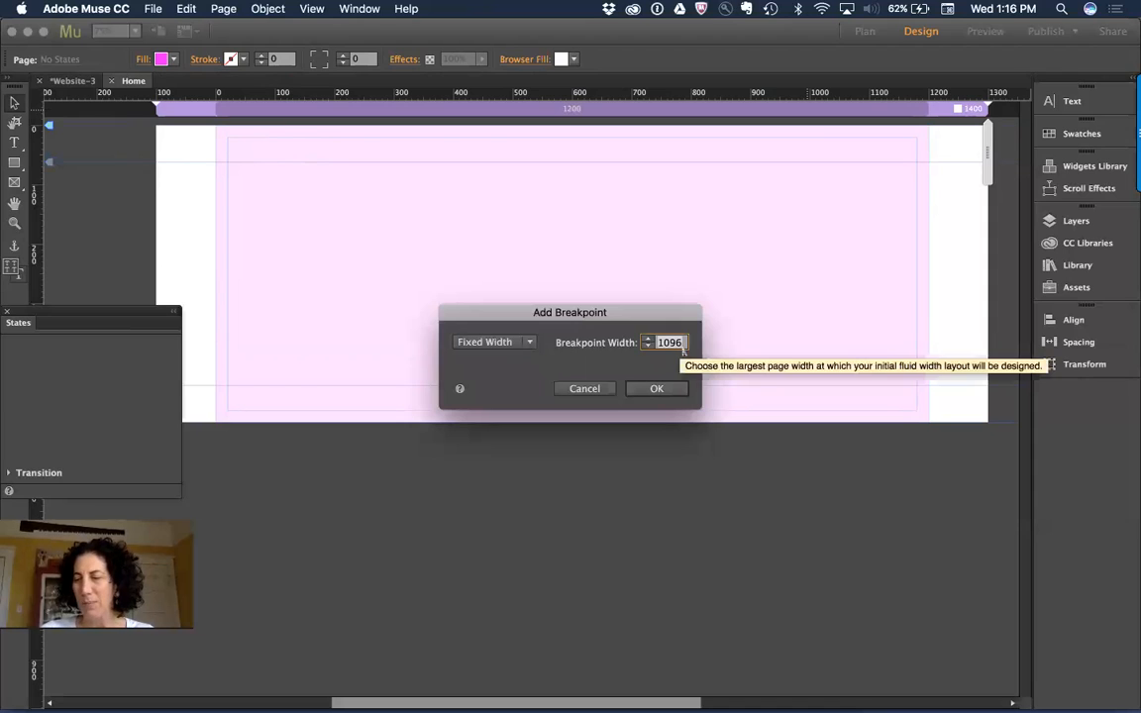
type("1000")
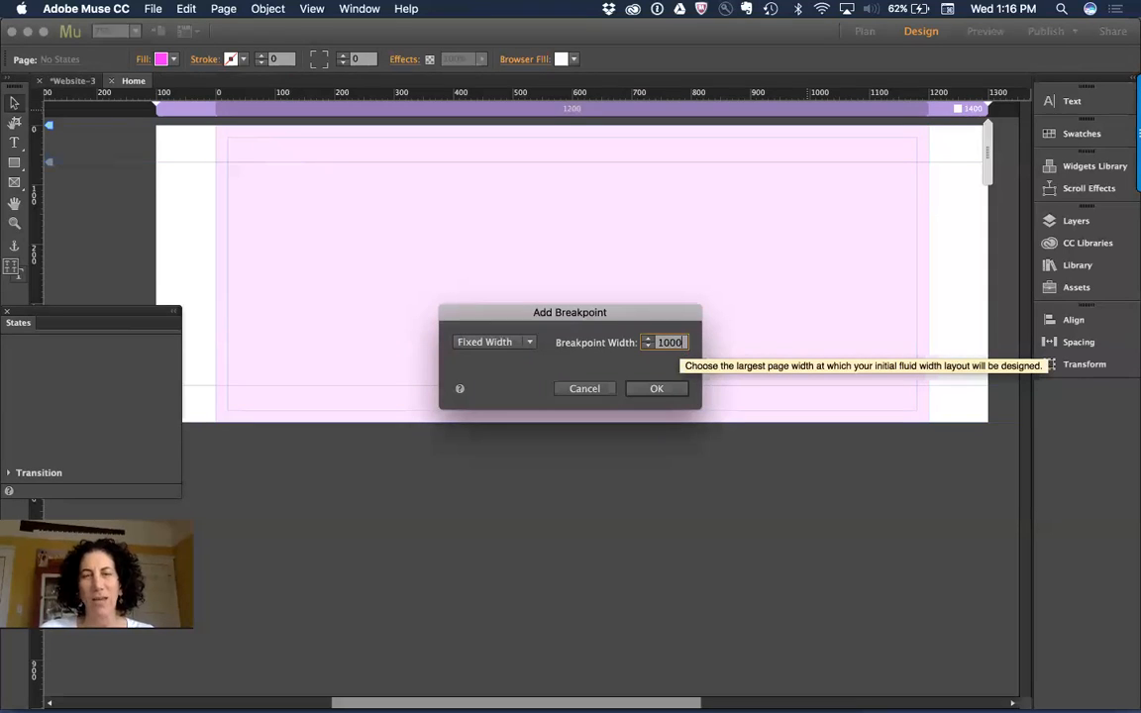
left_click(657, 391)
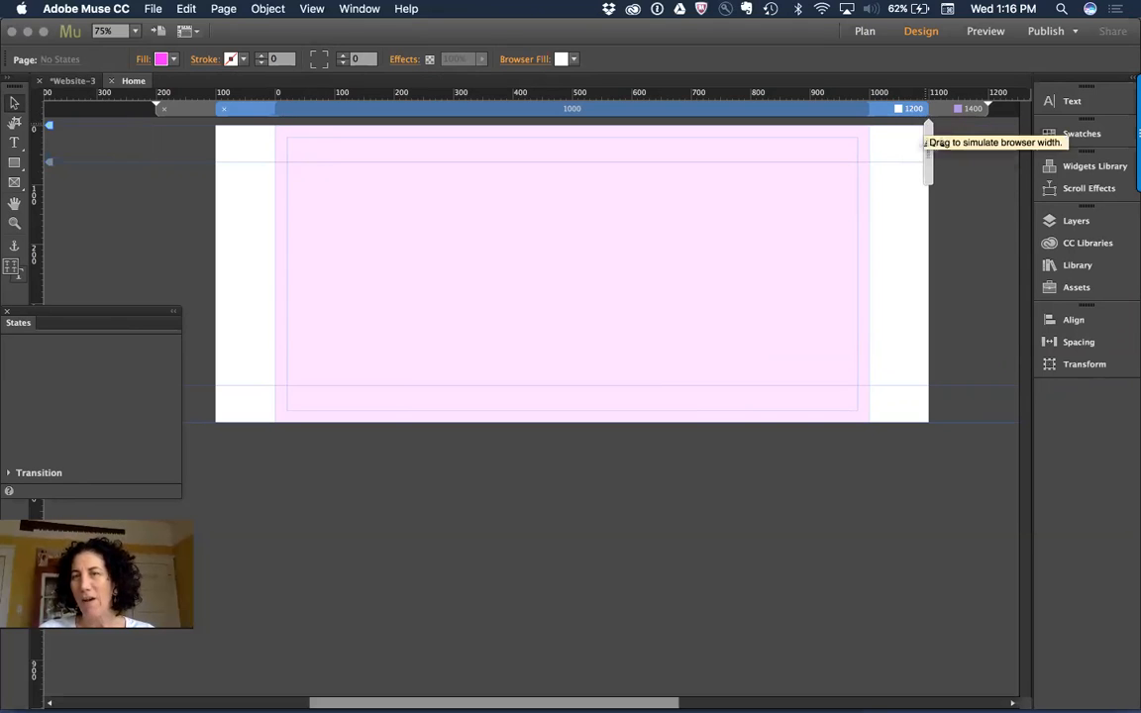
Display the Home page at the 1400 breakpoint, and return to the 1200 breakpoint to compare the two widths.
left_click_drag(928, 119, 948, 121)
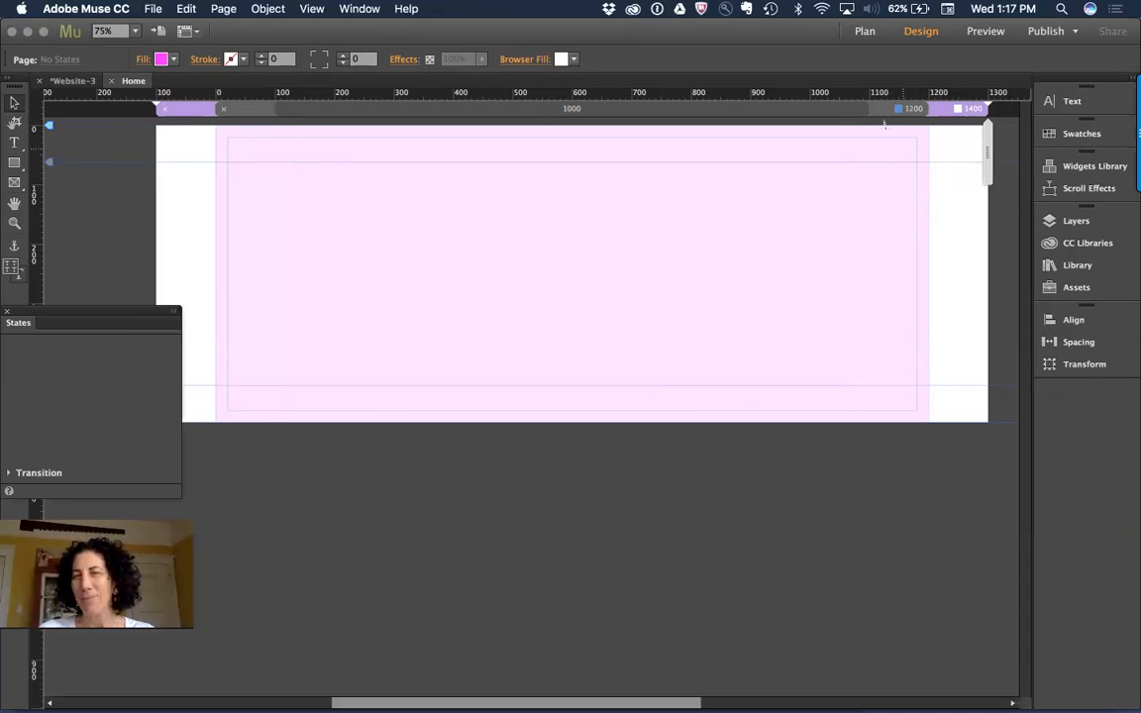
left_click(881, 110)
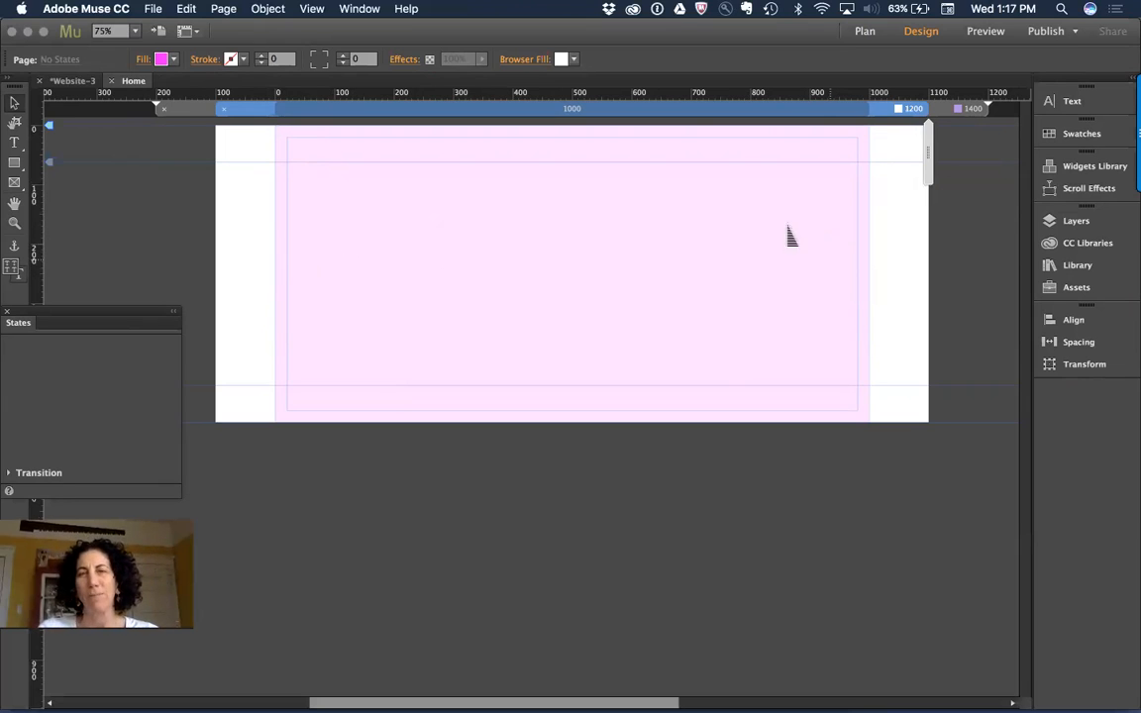
Try to add a Fluid Width breakpoint with a width of 768 to the Home page.
right_click(668, 120)
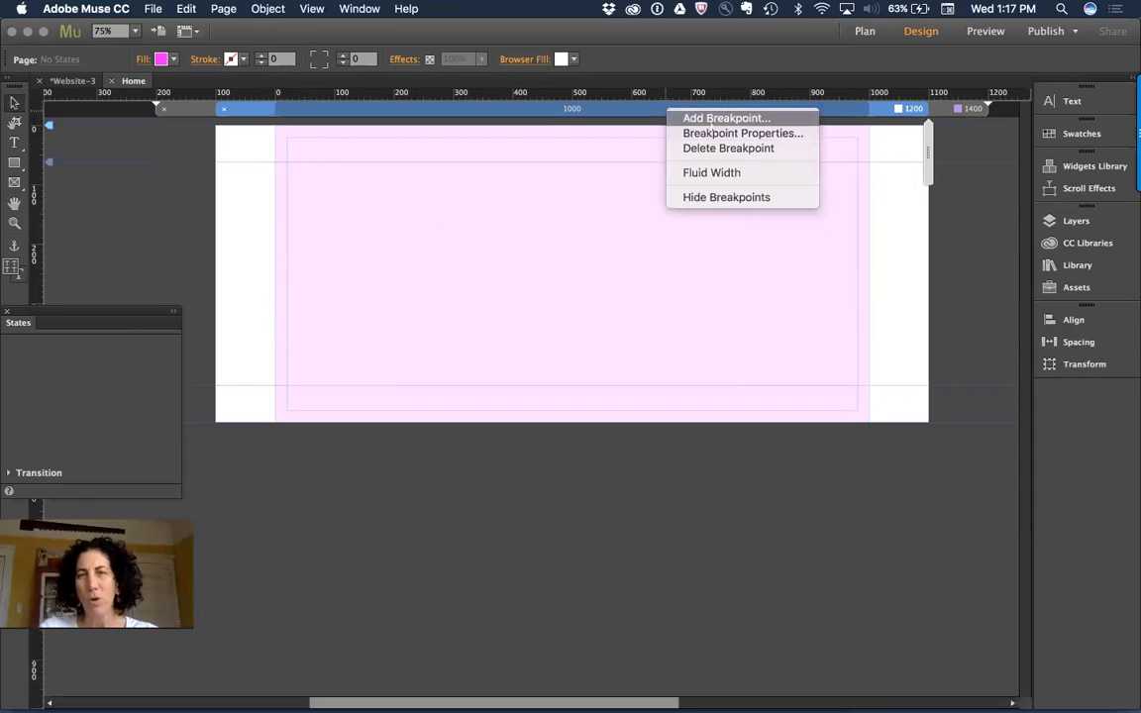
left_click(709, 119)
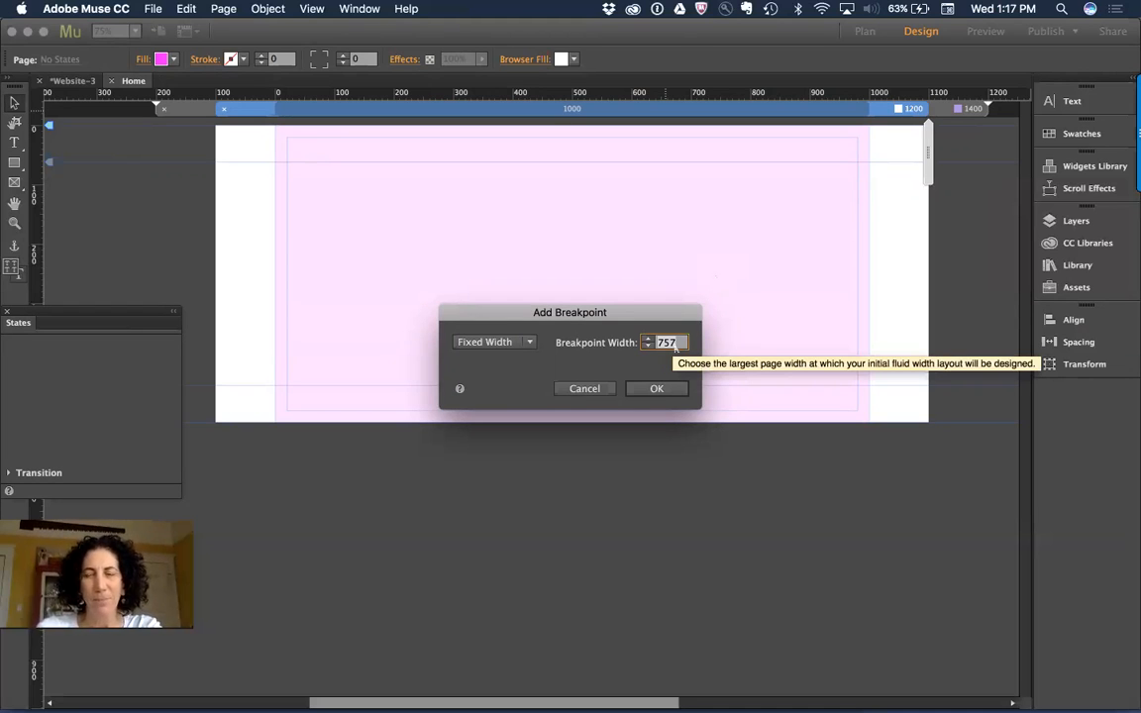
left_click(516, 345)
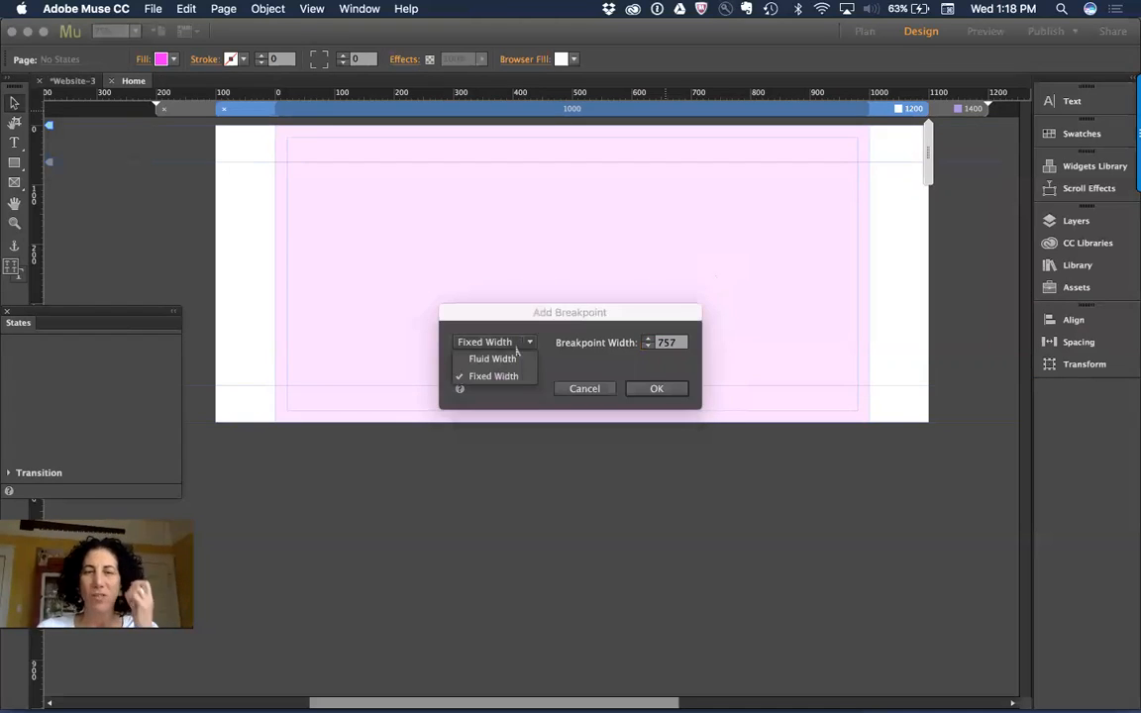
left_click(514, 358)
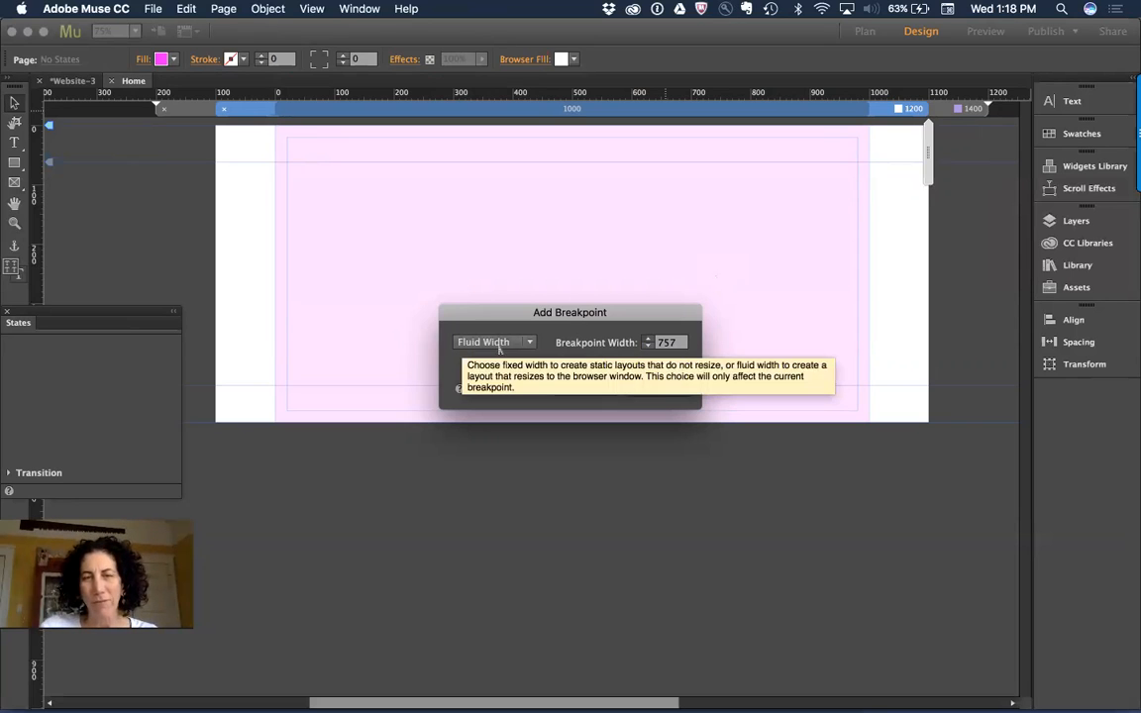
left_click(680, 346)
type("768")
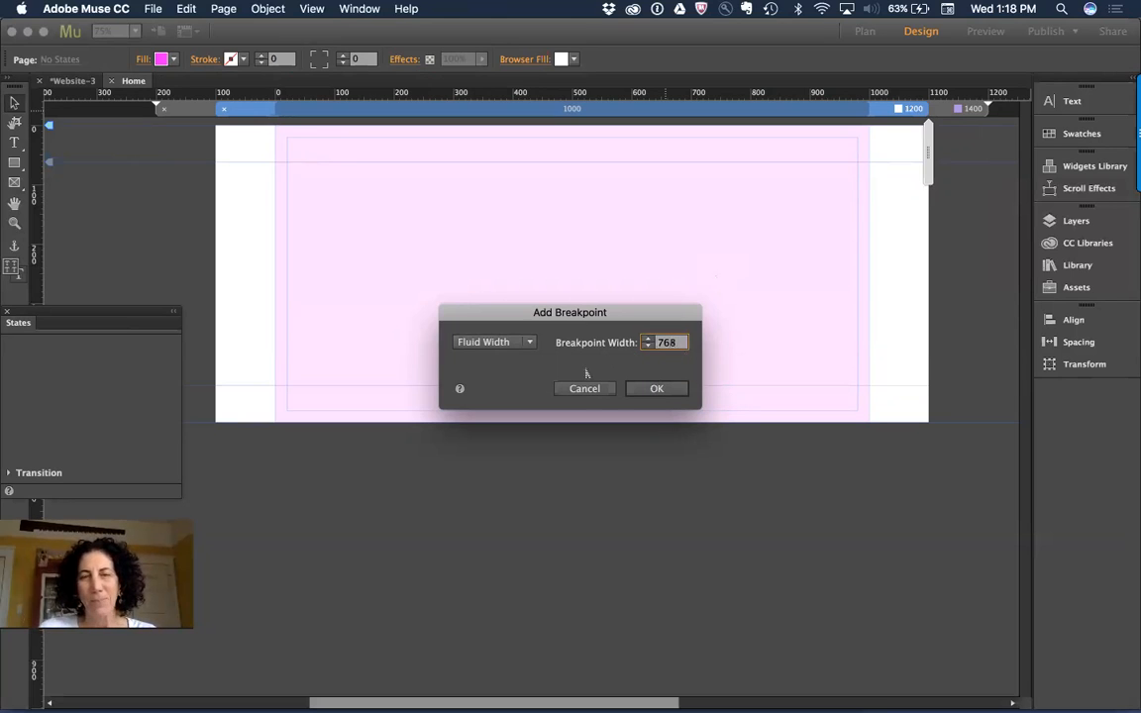
left_click(545, 371)
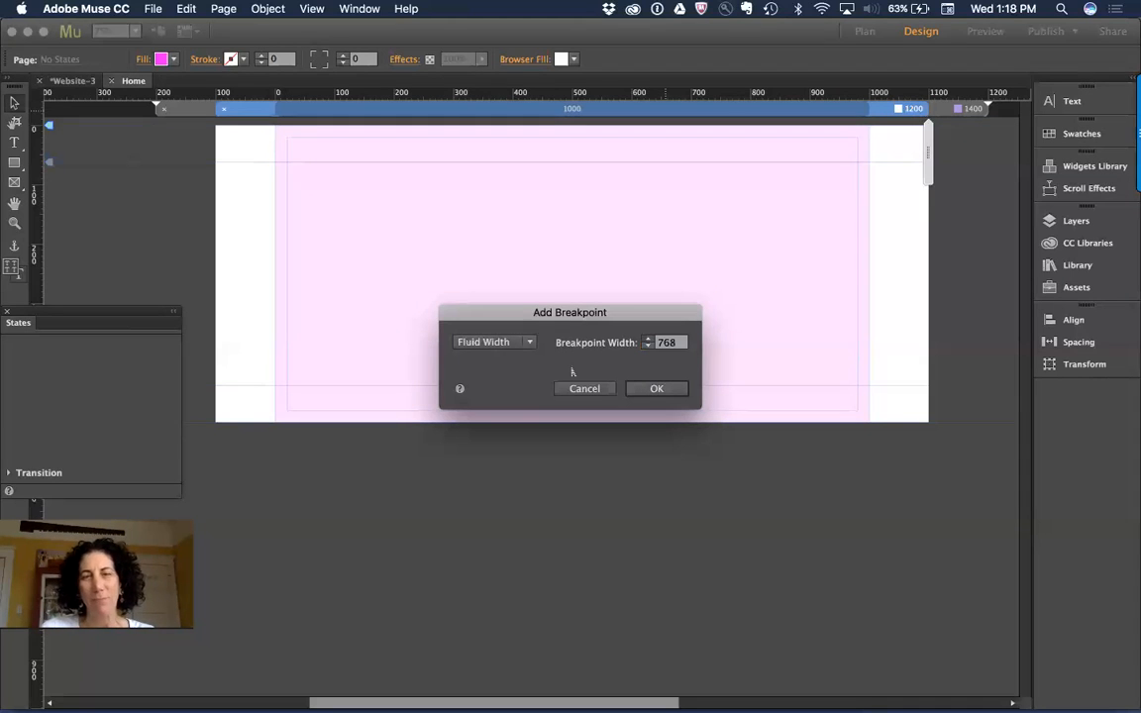
left_click(654, 388)
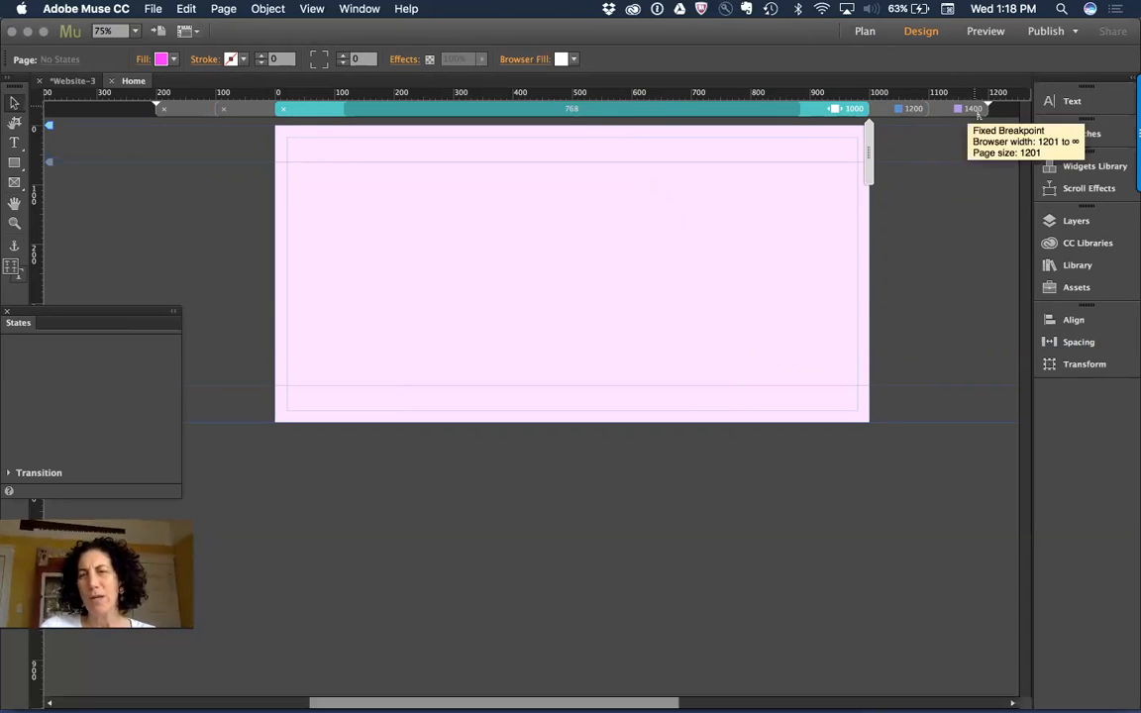
Check the Home page at the 1400 and 1000 breakpoints, and undo the 768 breakpoint addition.
left_click(976, 112)
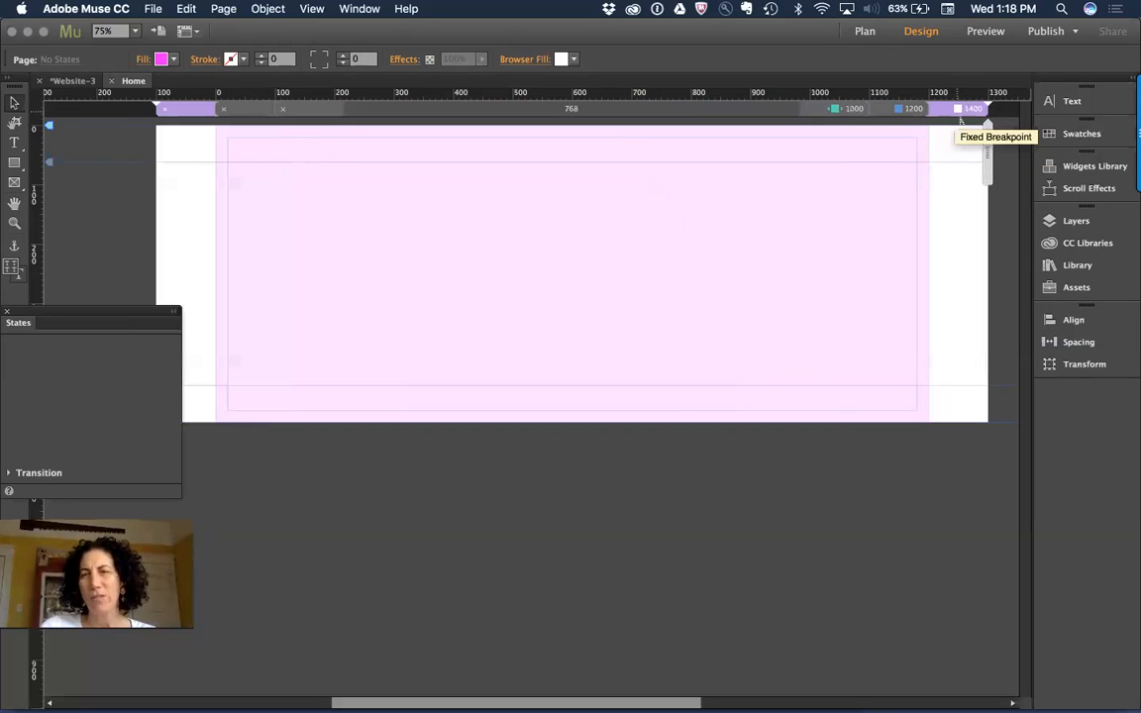
left_click(855, 117)
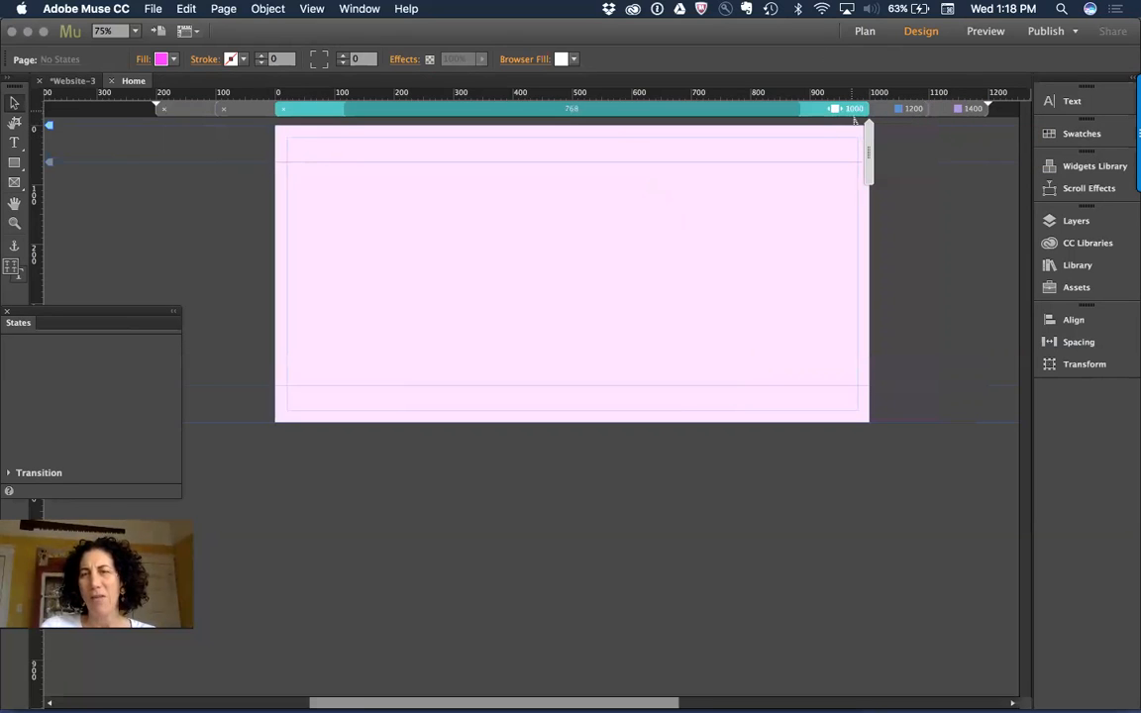
left_click(701, 117)
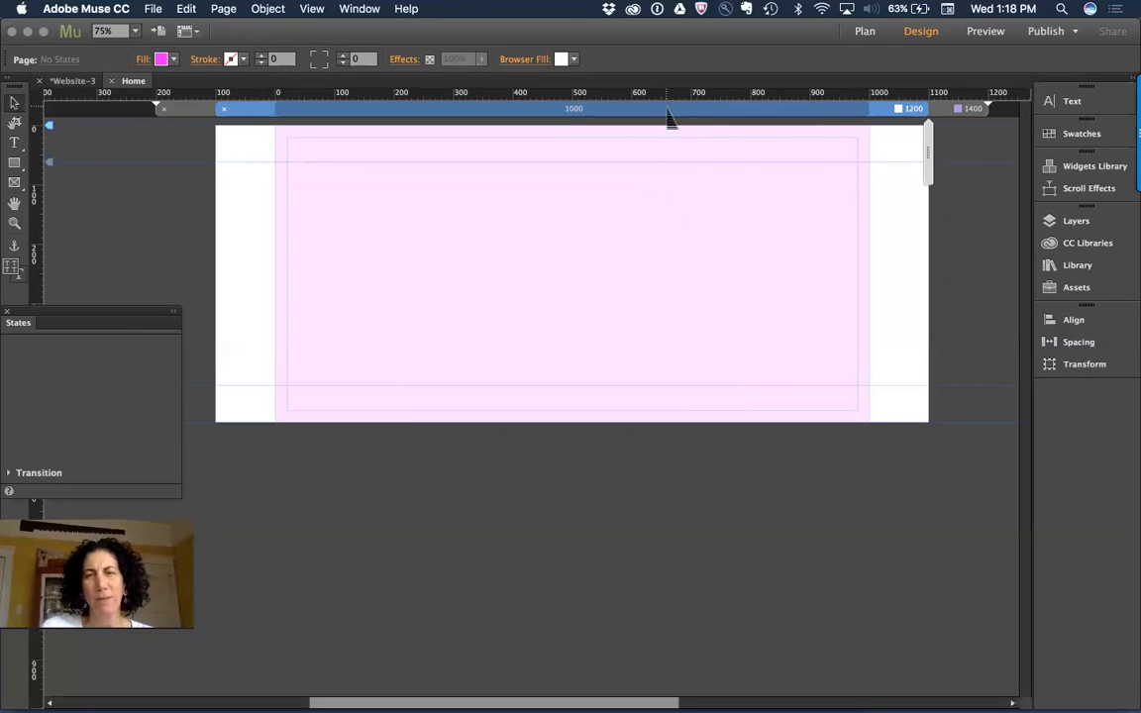
Add a breakpoint again from the 1200 breakpoint, keeping Fluid Width and setting its width to 768.
right_click(671, 107)
left_click(698, 114)
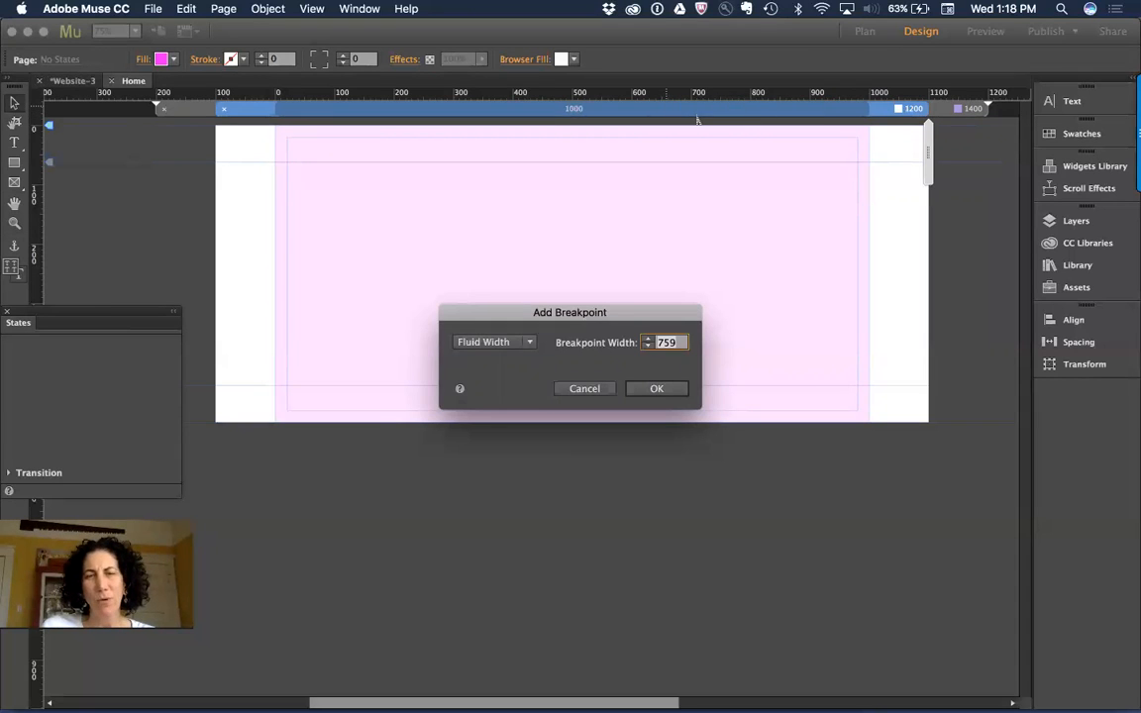
left_click(515, 345)
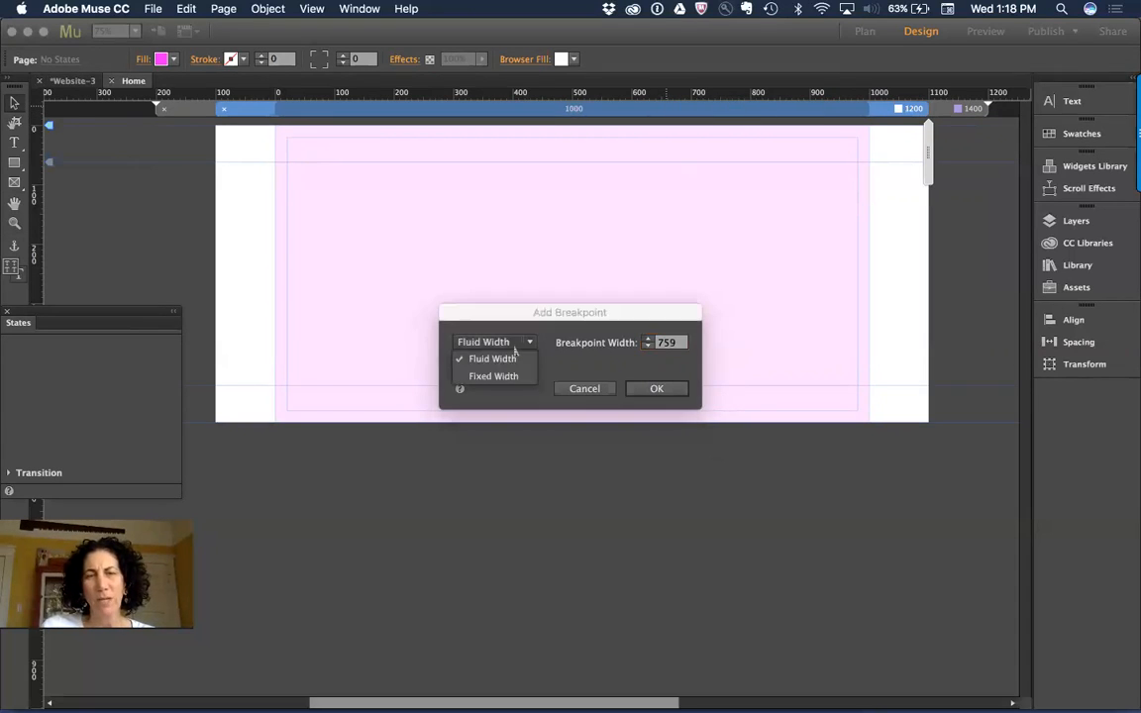
left_click(514, 328)
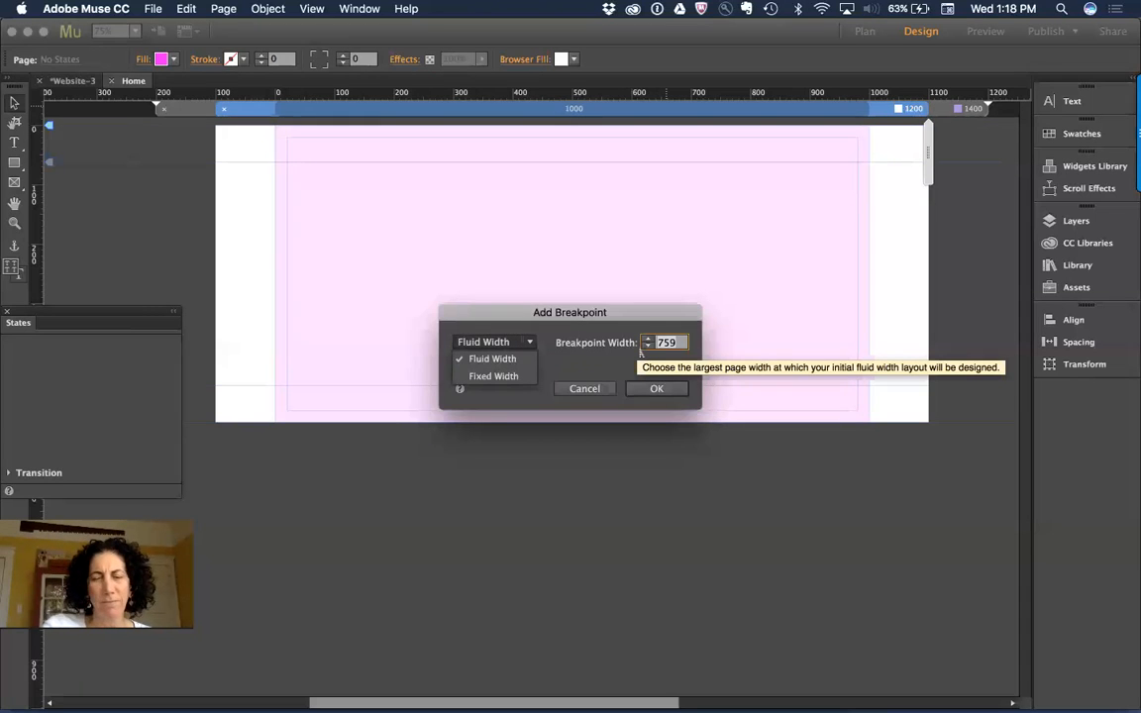
left_click(671, 392)
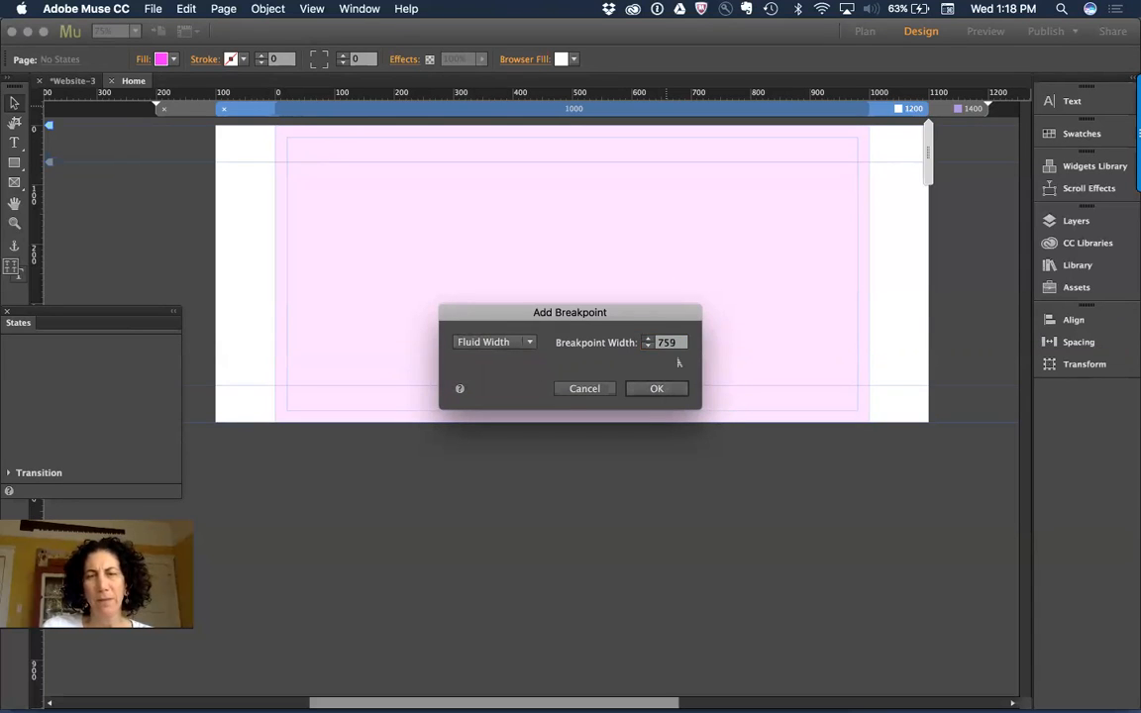
left_click(681, 346)
type("768")
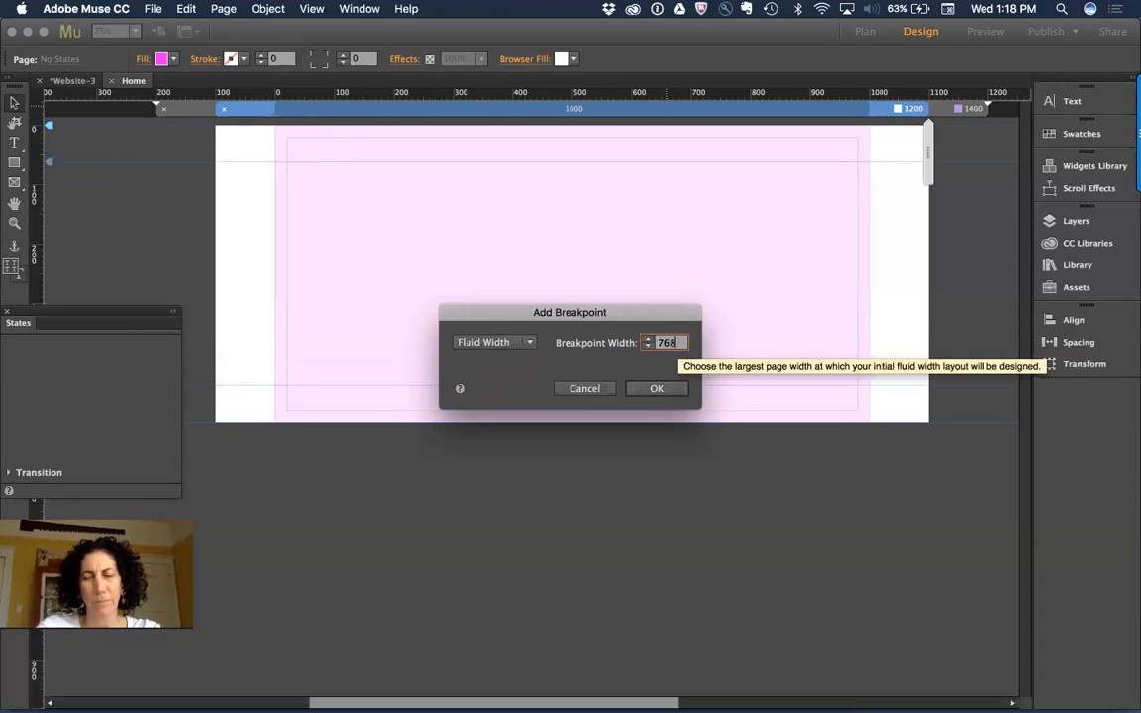
key("Return")
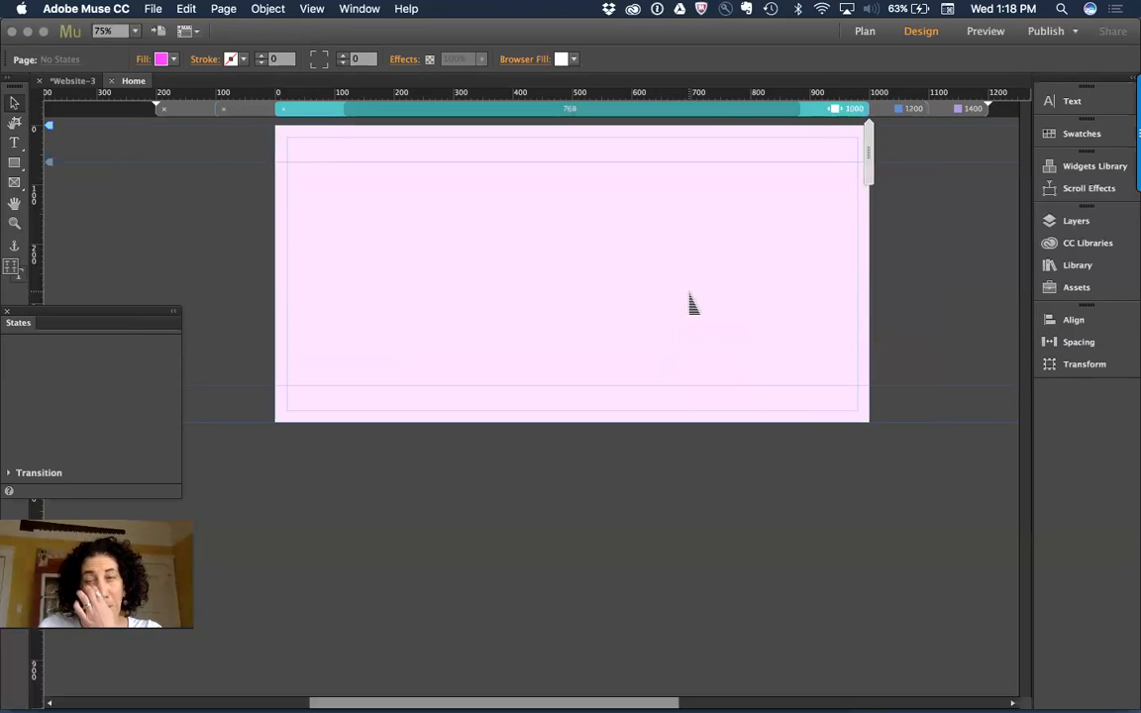
Review the breakpoint properties of the 1000 breakpoint and close them without changing any values.
right_click(640, 117)
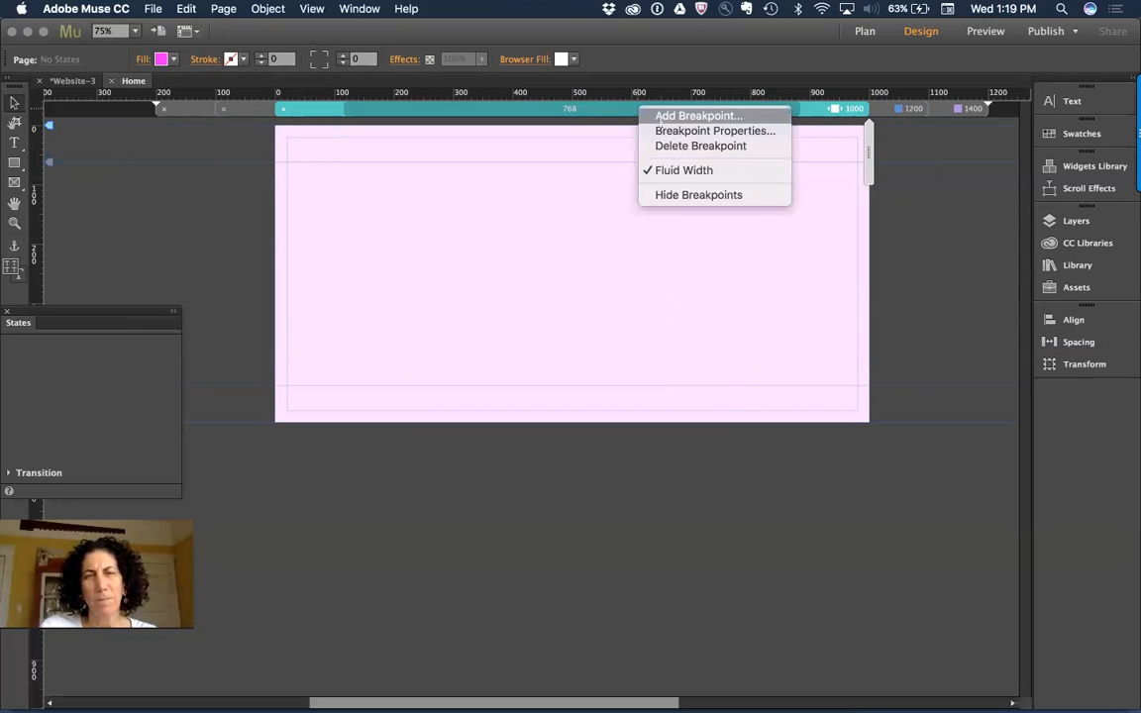
left_click(520, 155)
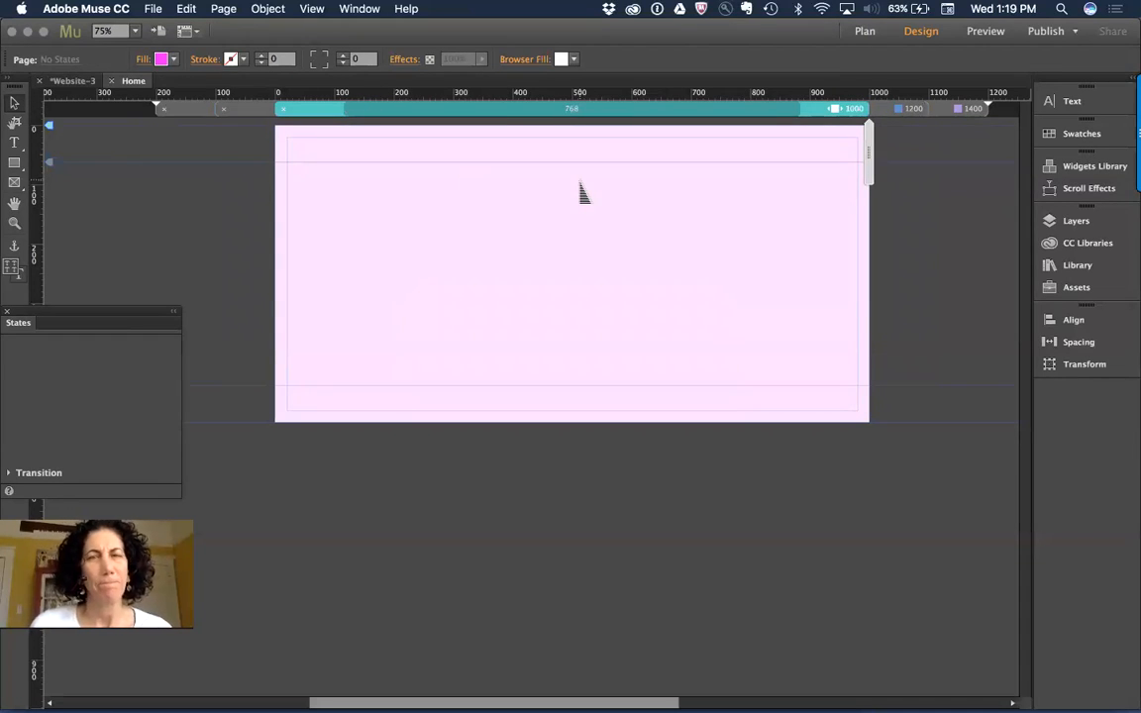
right_click(736, 108)
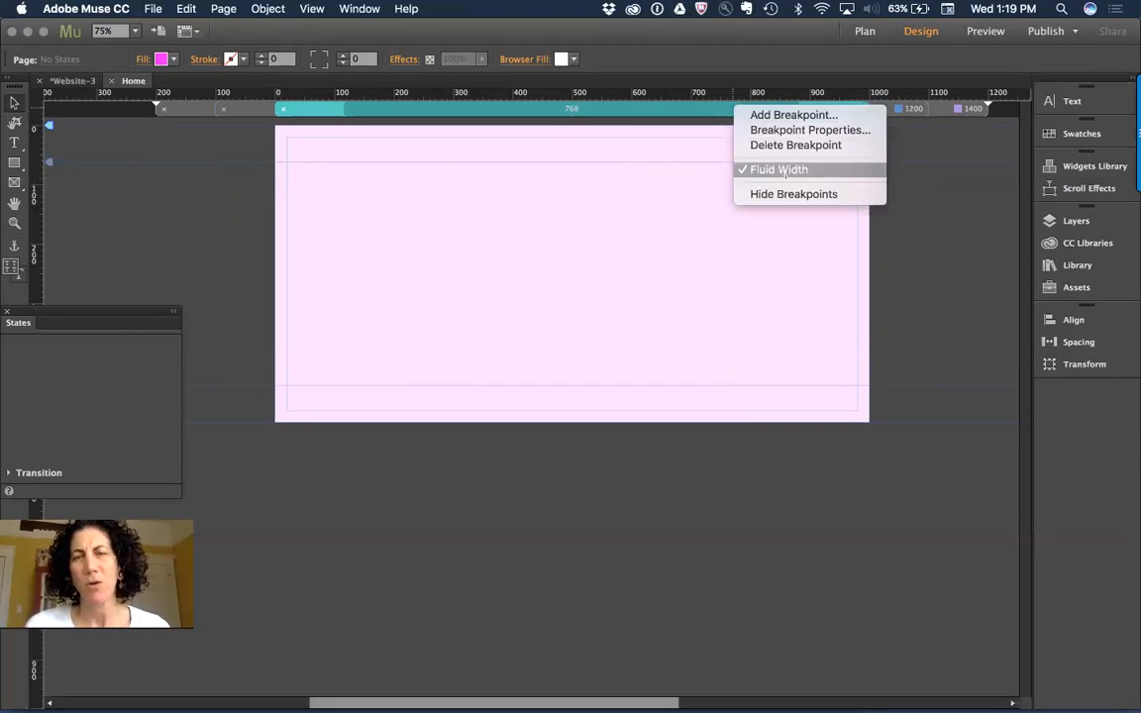
left_click(790, 115)
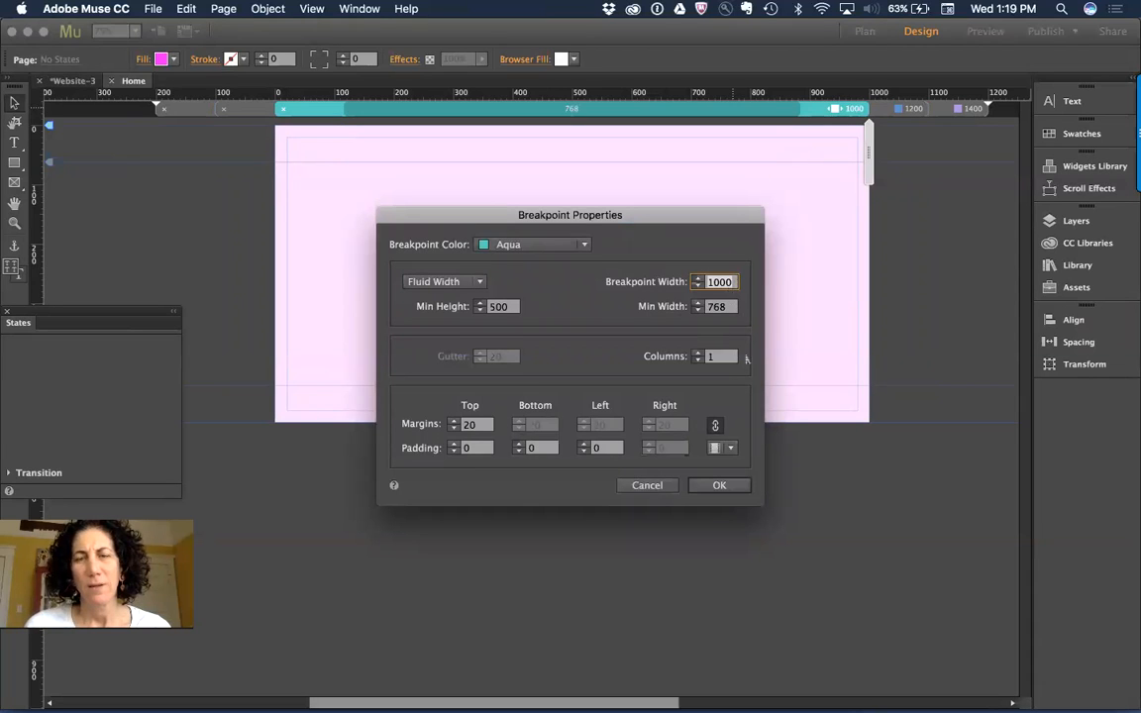
left_click(715, 485)
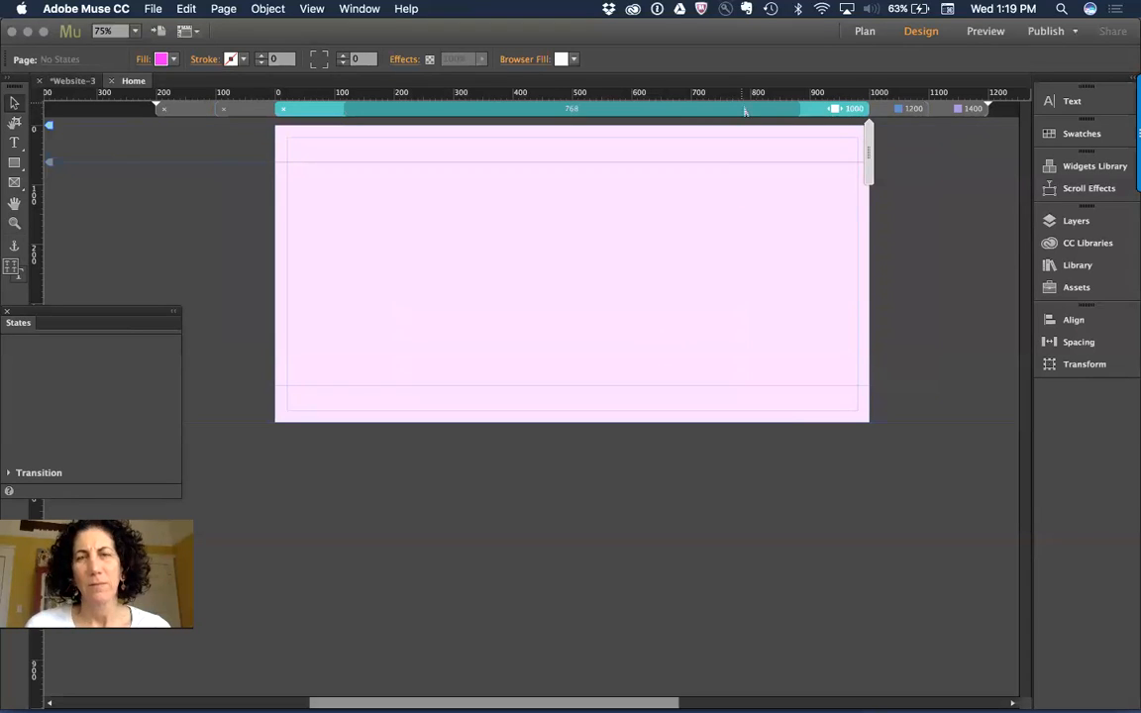
right_click(654, 108)
left_click(763, 120)
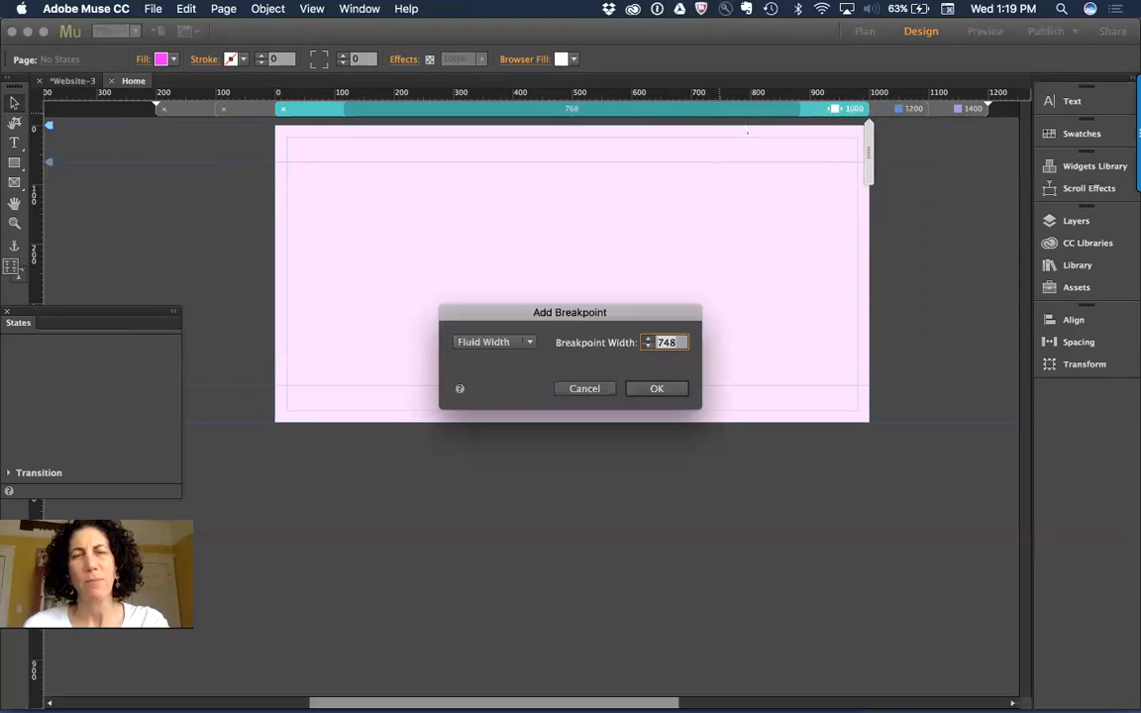
left_click(594, 389)
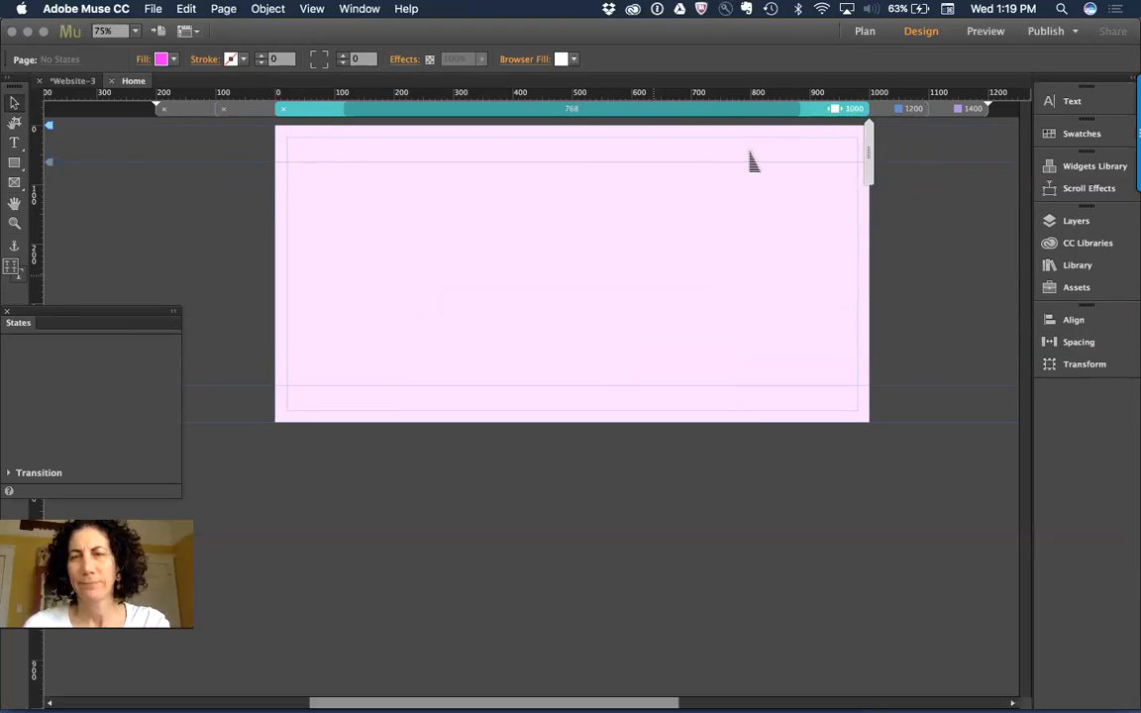
Turn off Fluid Width for the 1000 breakpoint, and check the page at the 1400 and 1200 breakpoints.
right_click(814, 109)
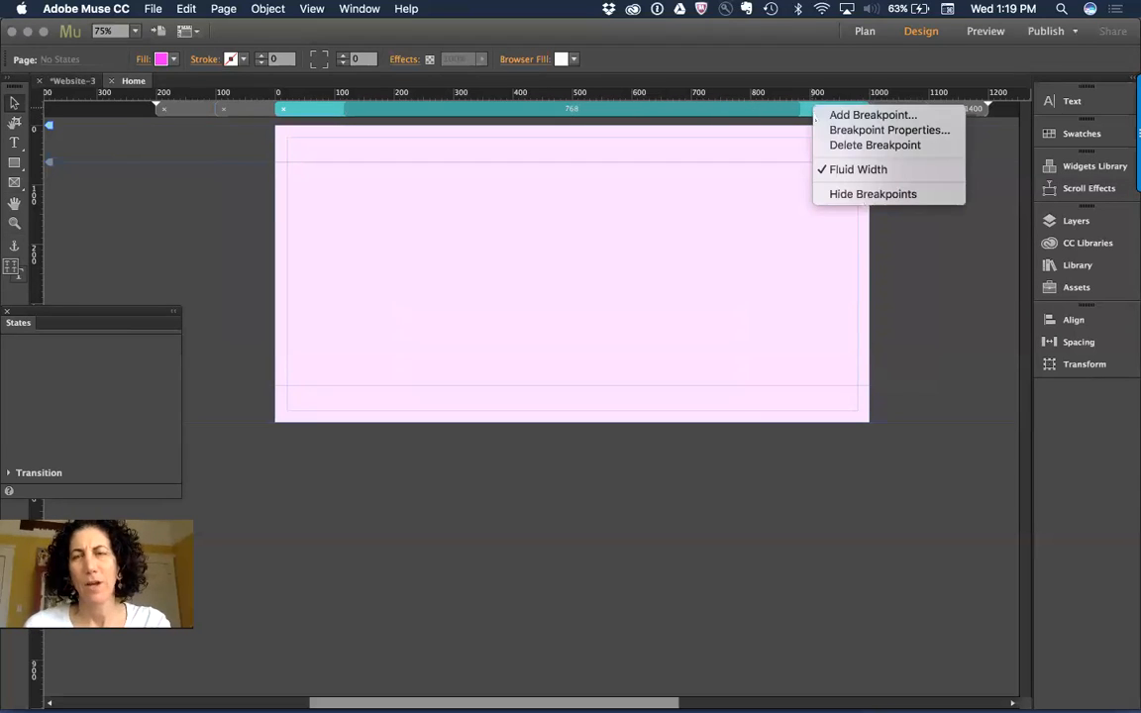
left_click(855, 175)
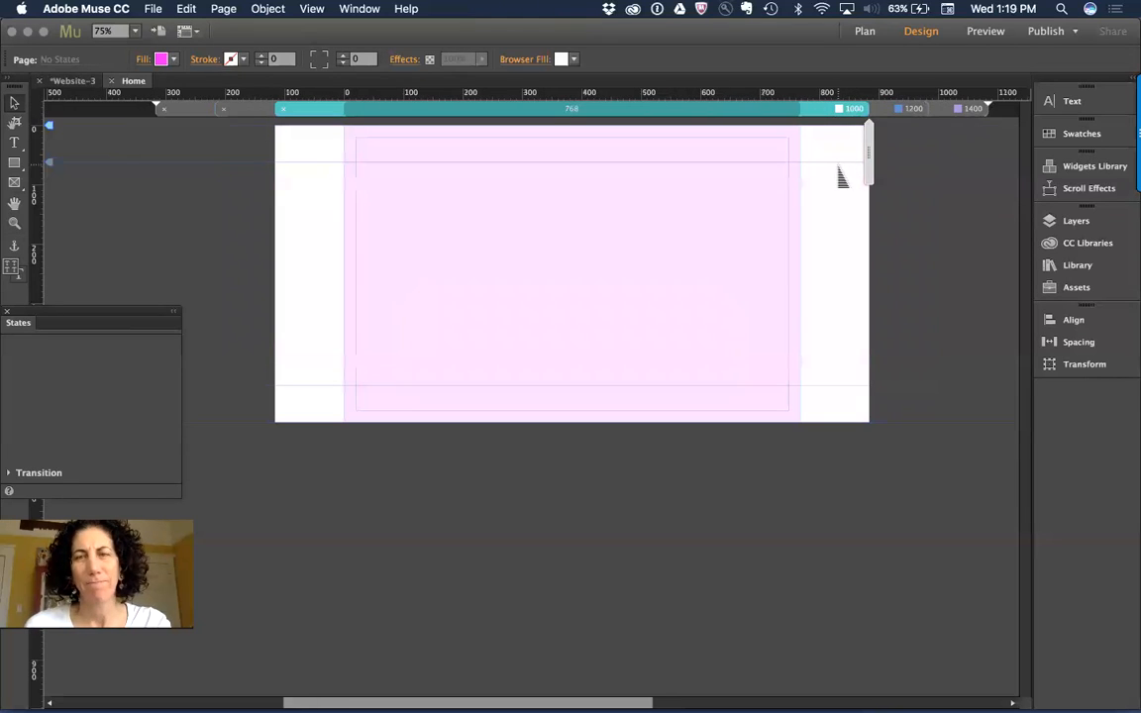
left_click(959, 109)
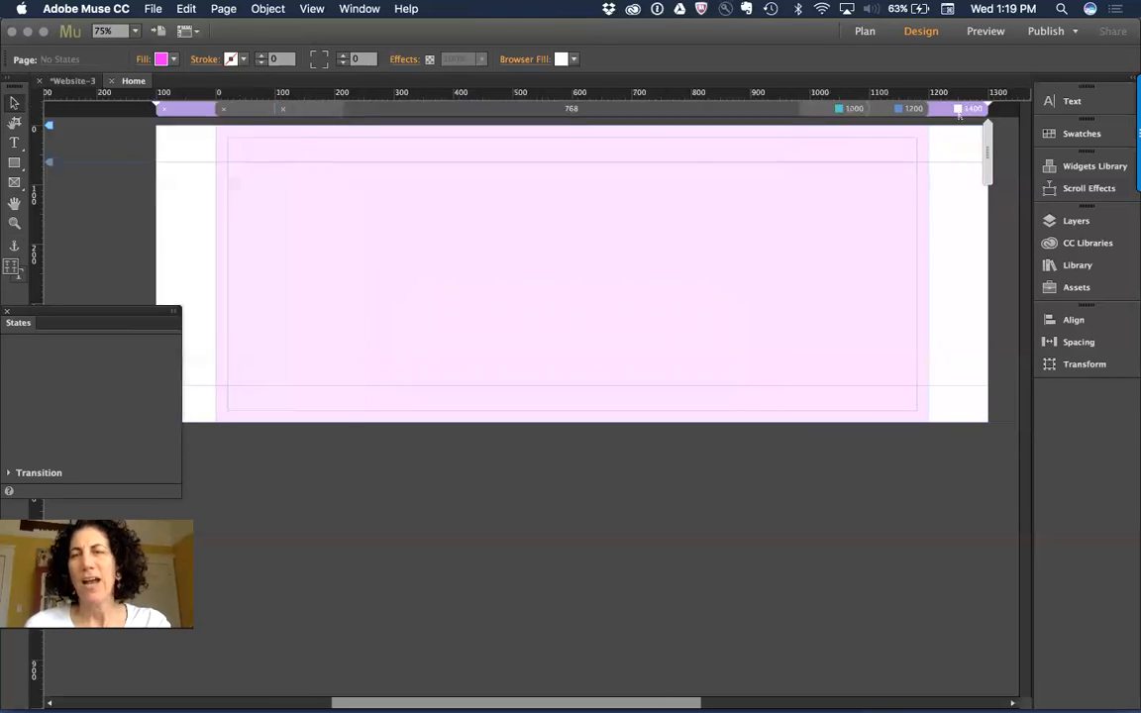
left_click(893, 111)
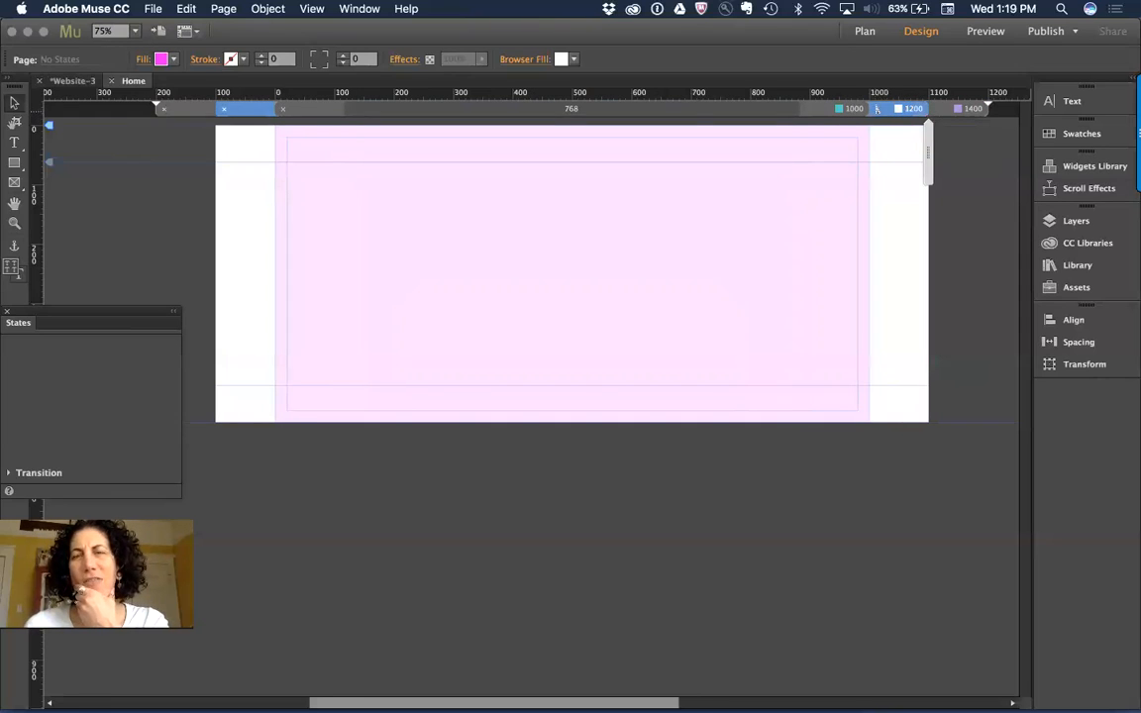
Add a Fluid Width breakpoint with a width of 768 below the fixed 1000 breakpoint.
right_click(695, 117)
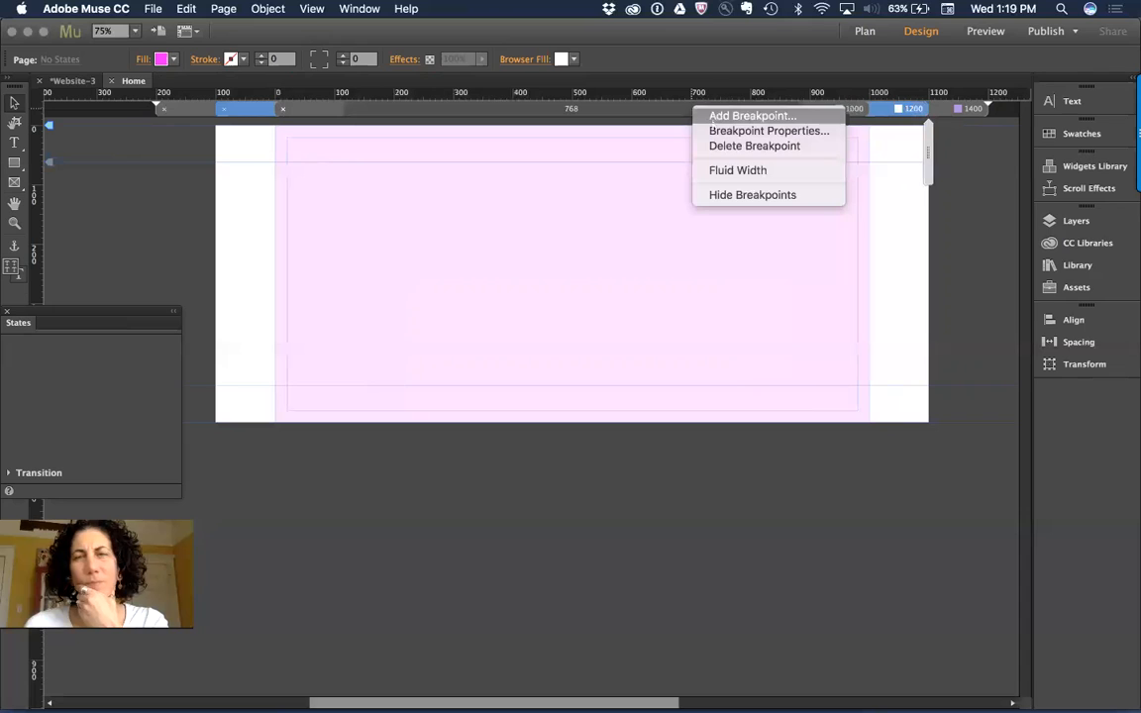
left_click(714, 117)
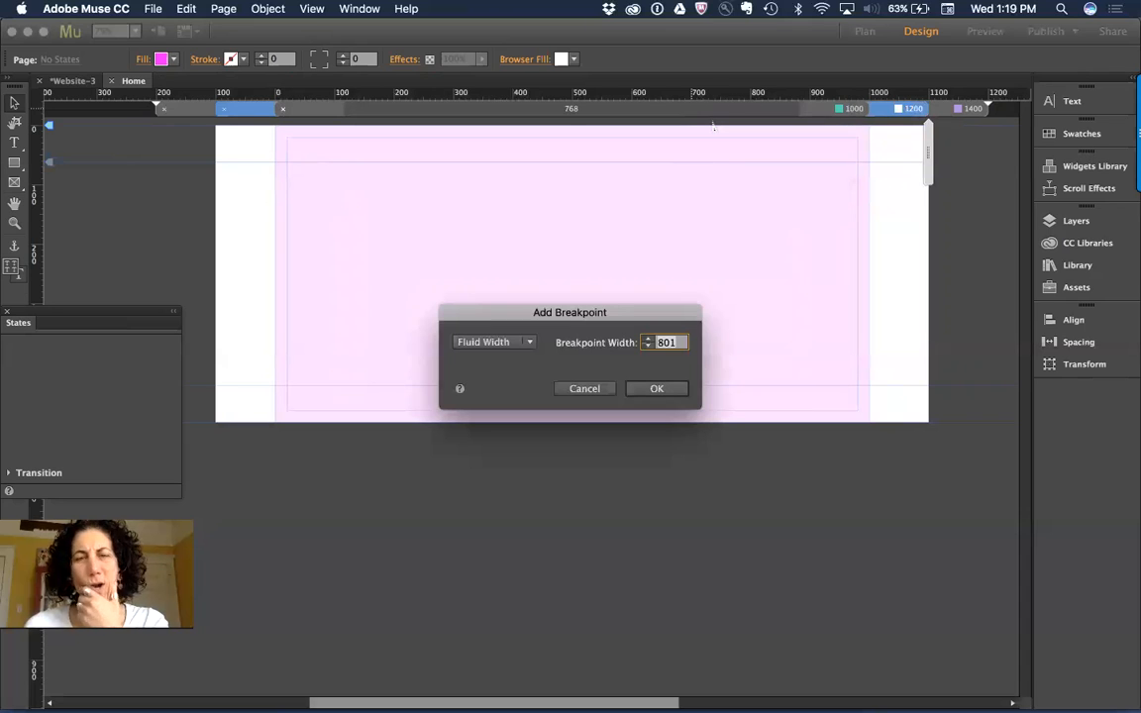
type("768")
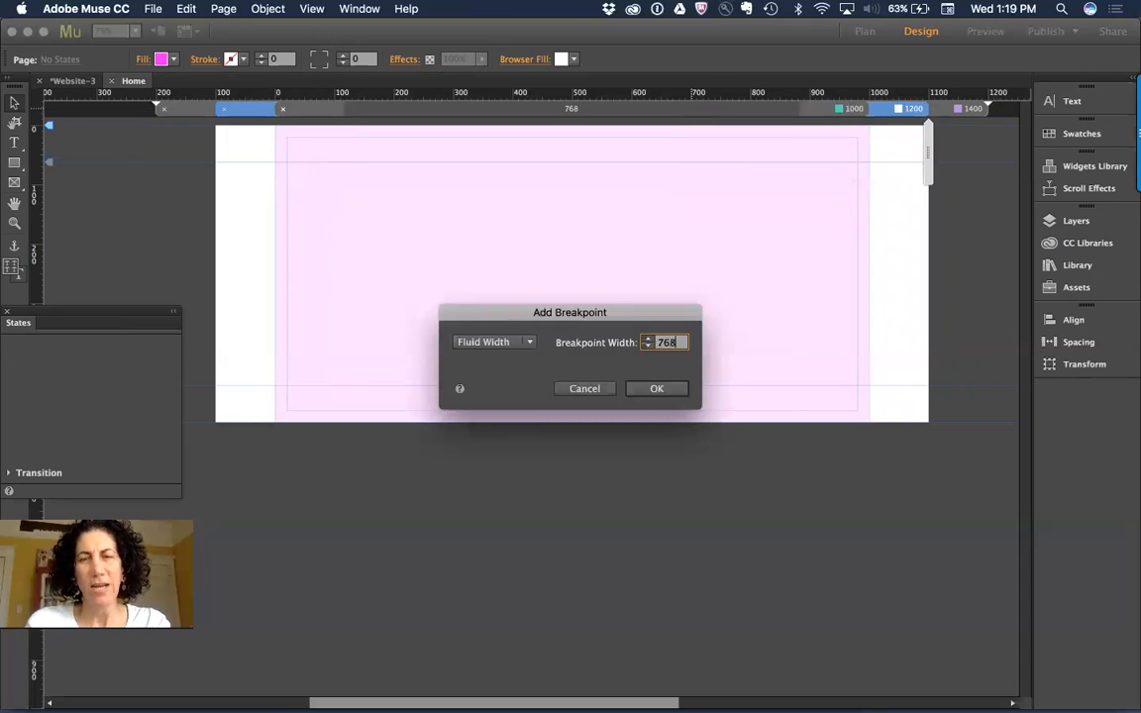
left_click(485, 345)
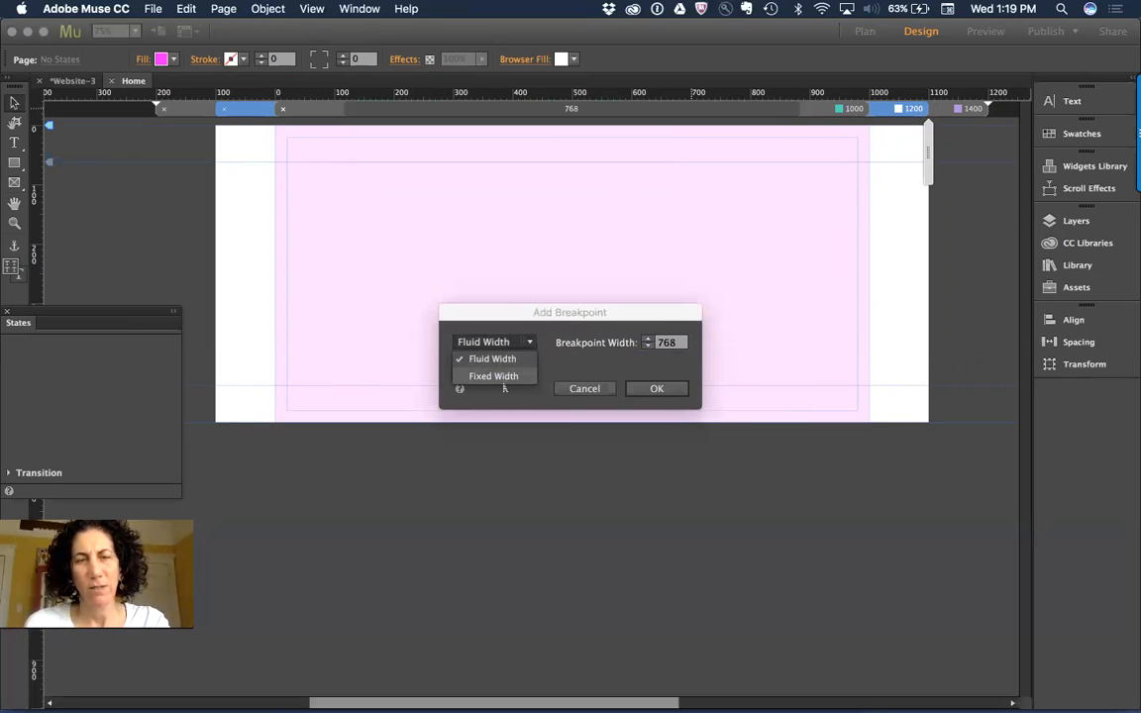
left_click(492, 359)
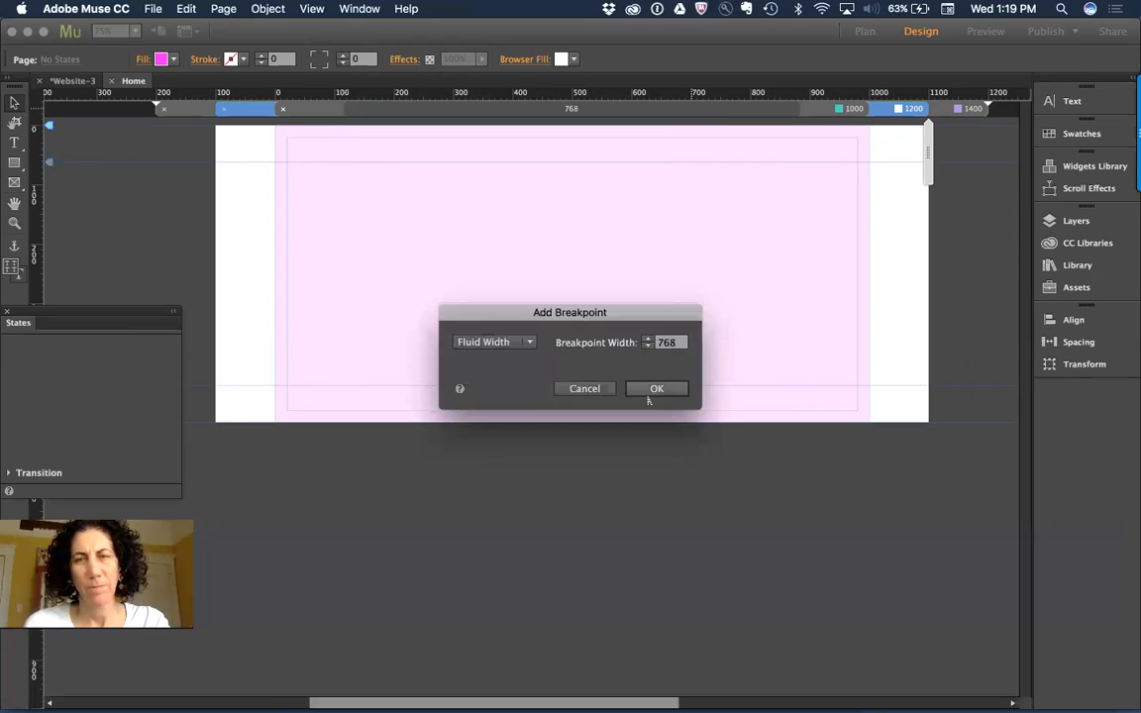
left_click(656, 391)
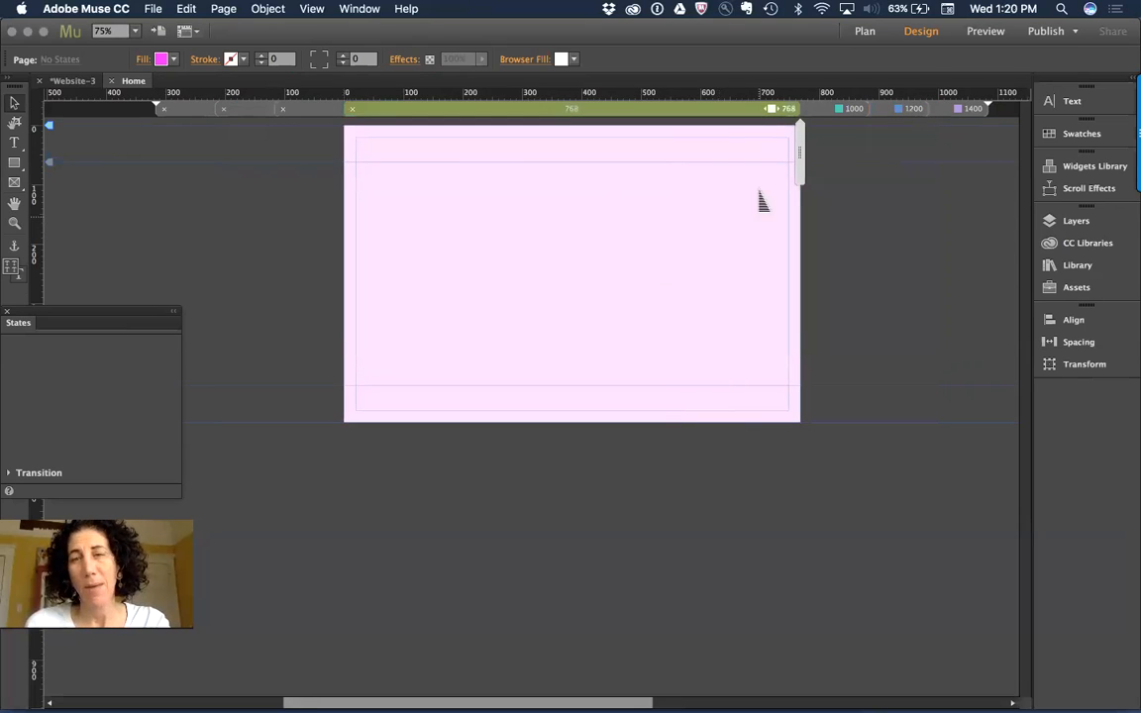
Set the minimum width of the 768 Fluid Width breakpoint to 320.
right_click(711, 118)
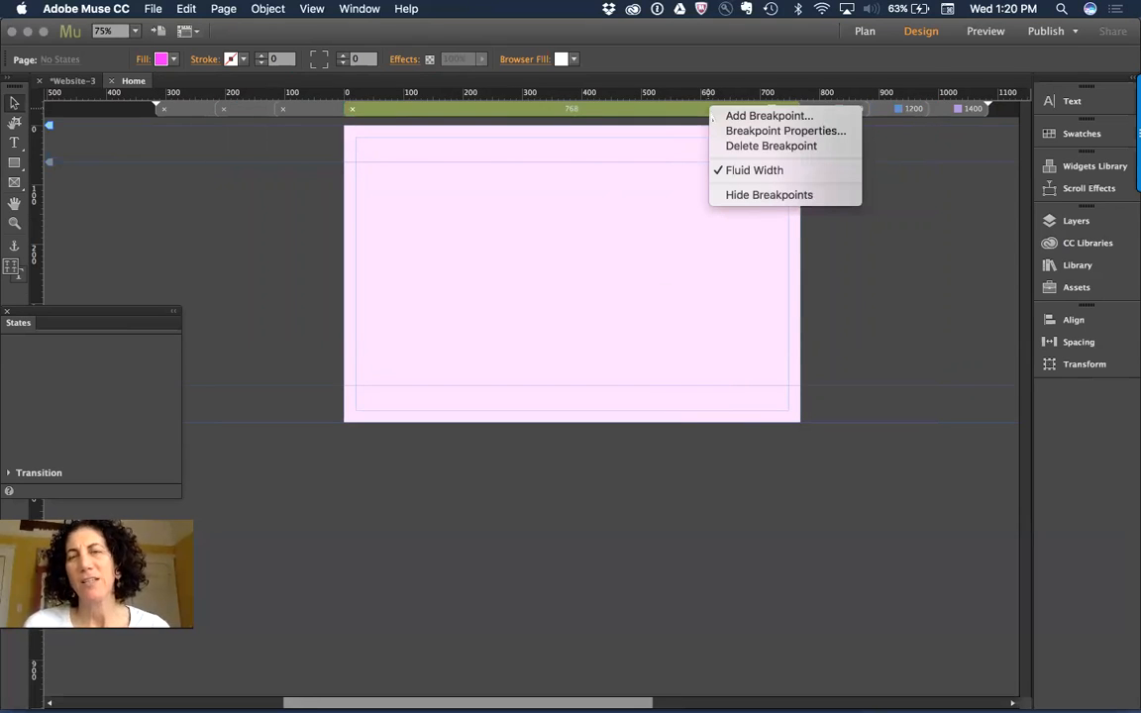
left_click(738, 131)
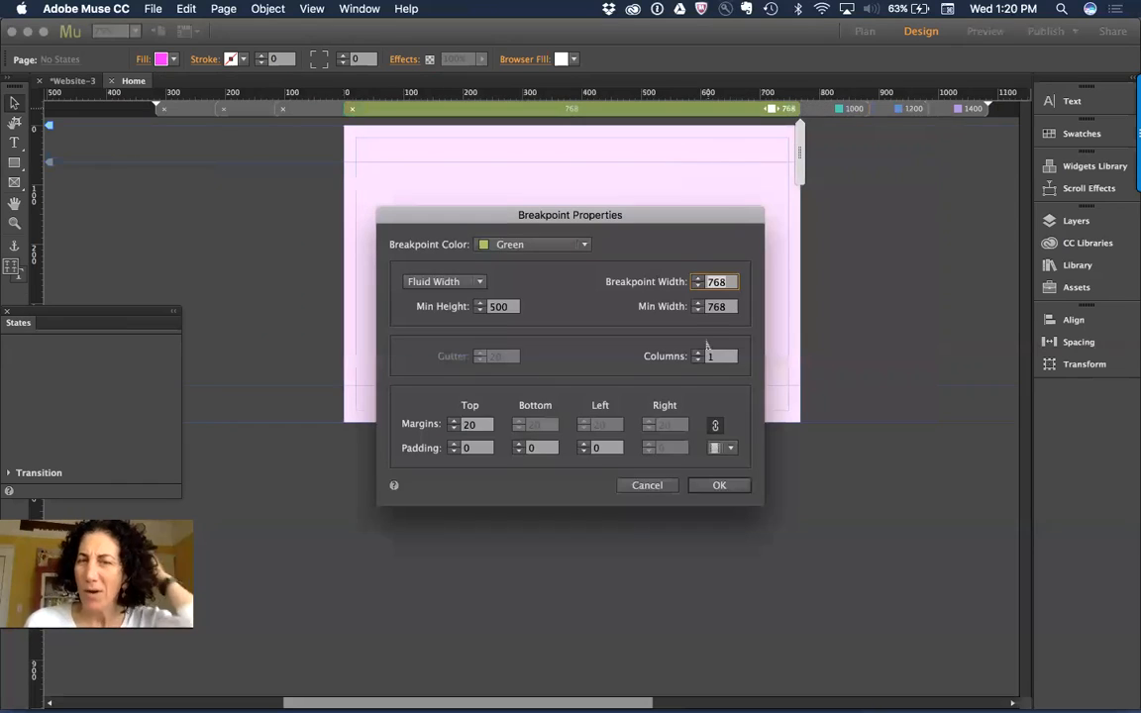
left_click(723, 310)
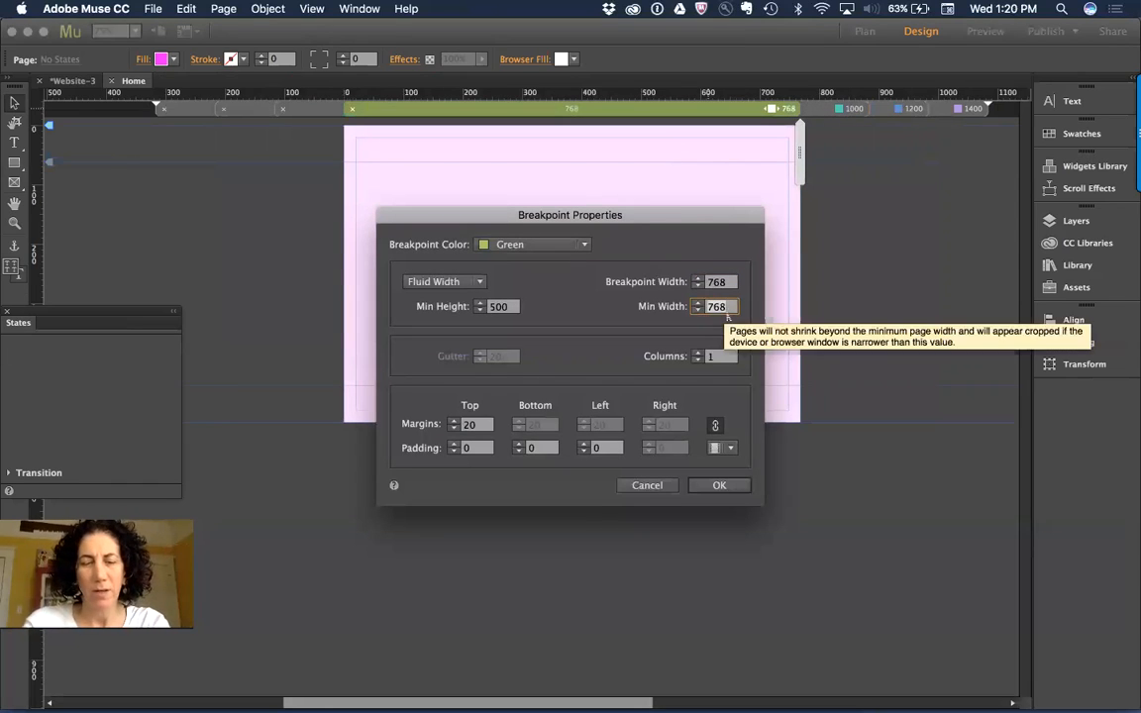
type("320")
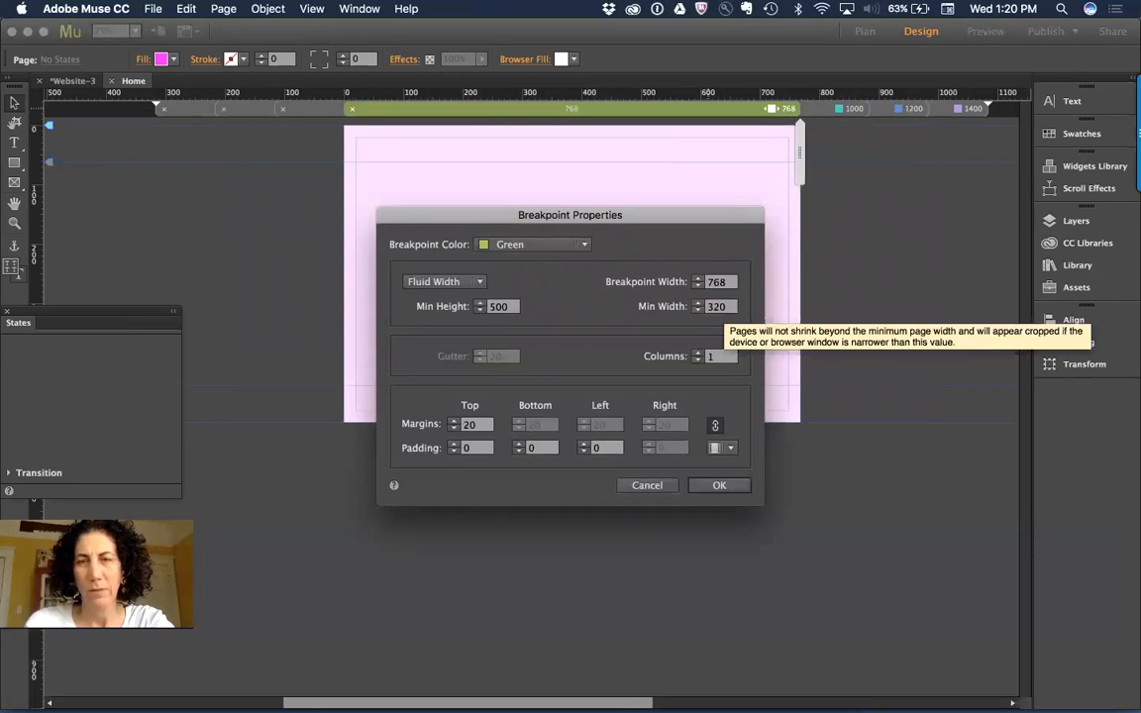
key("Return")
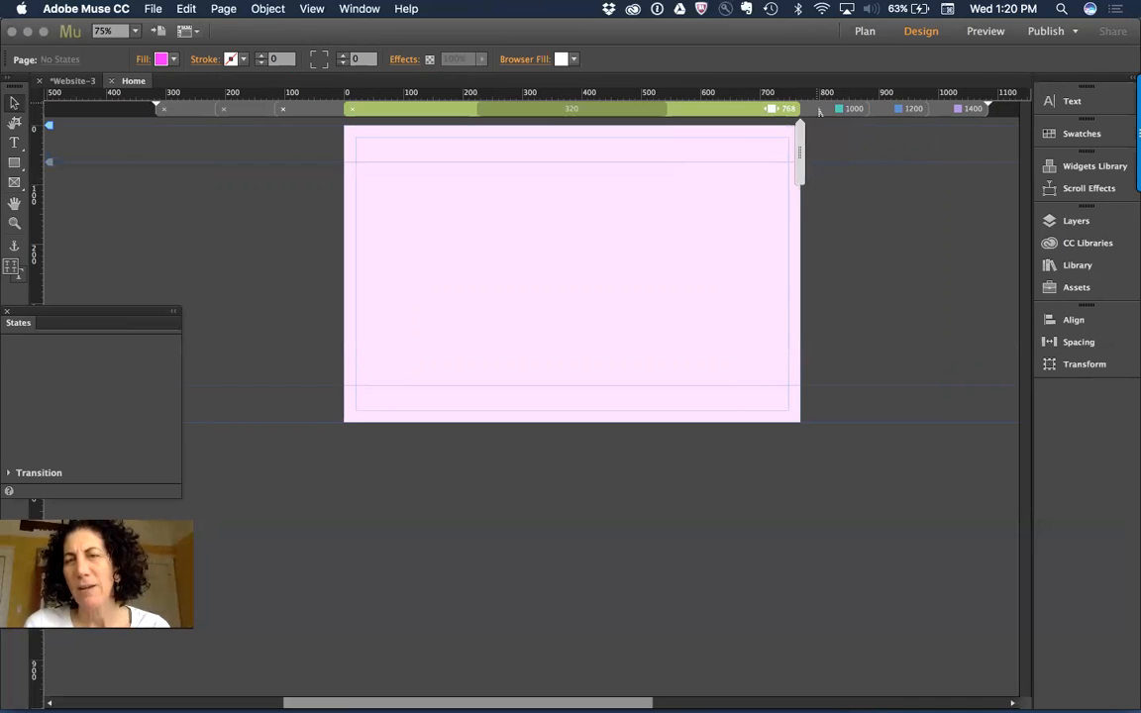
Compare the page at the 1000, 1200, 1400 and 768 breakpoints, ending on the 1400 breakpoint.
left_click(864, 109)
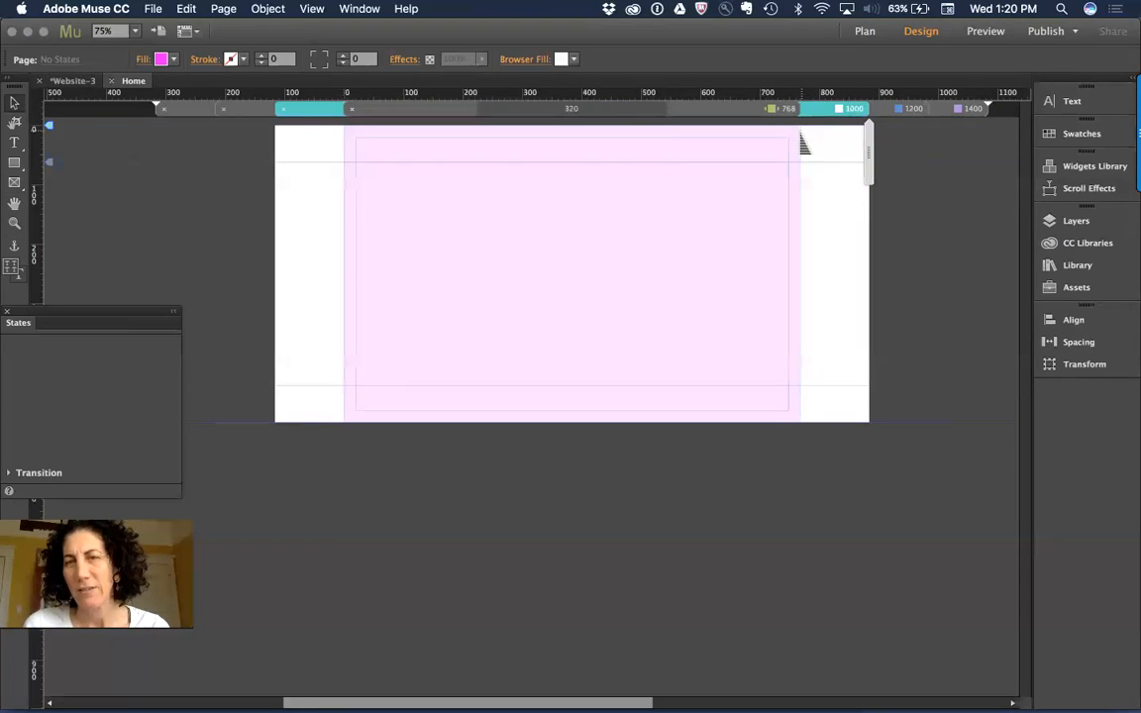
left_click(902, 109)
left_click(938, 117)
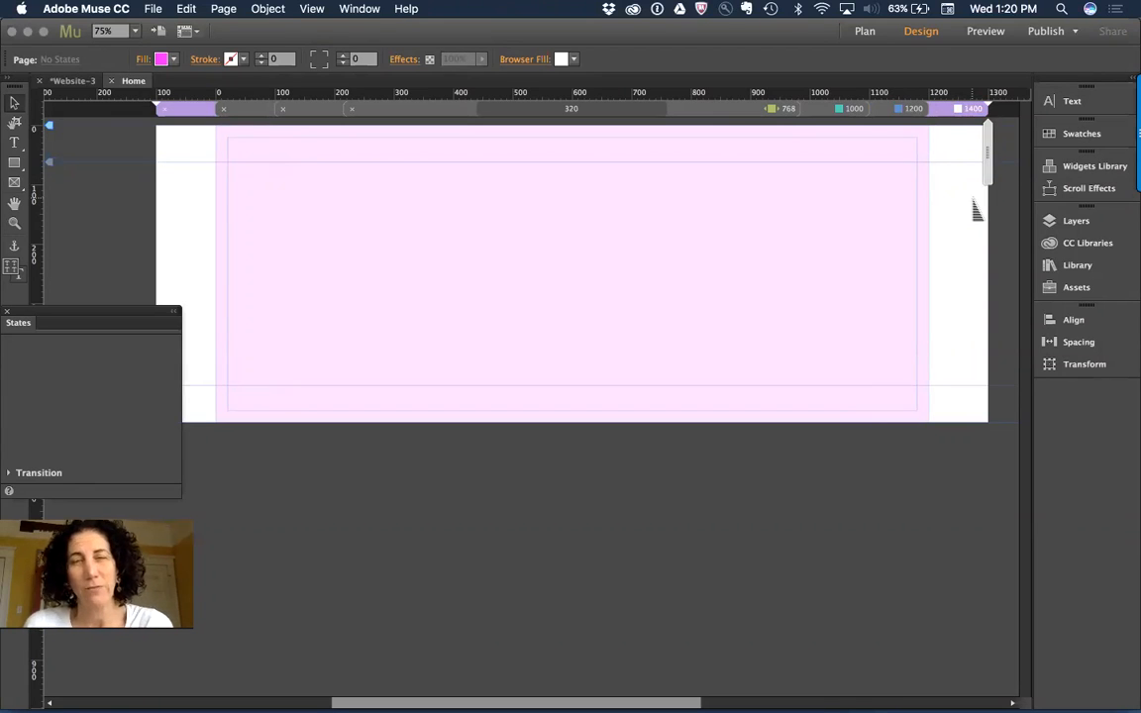
left_click(724, 113)
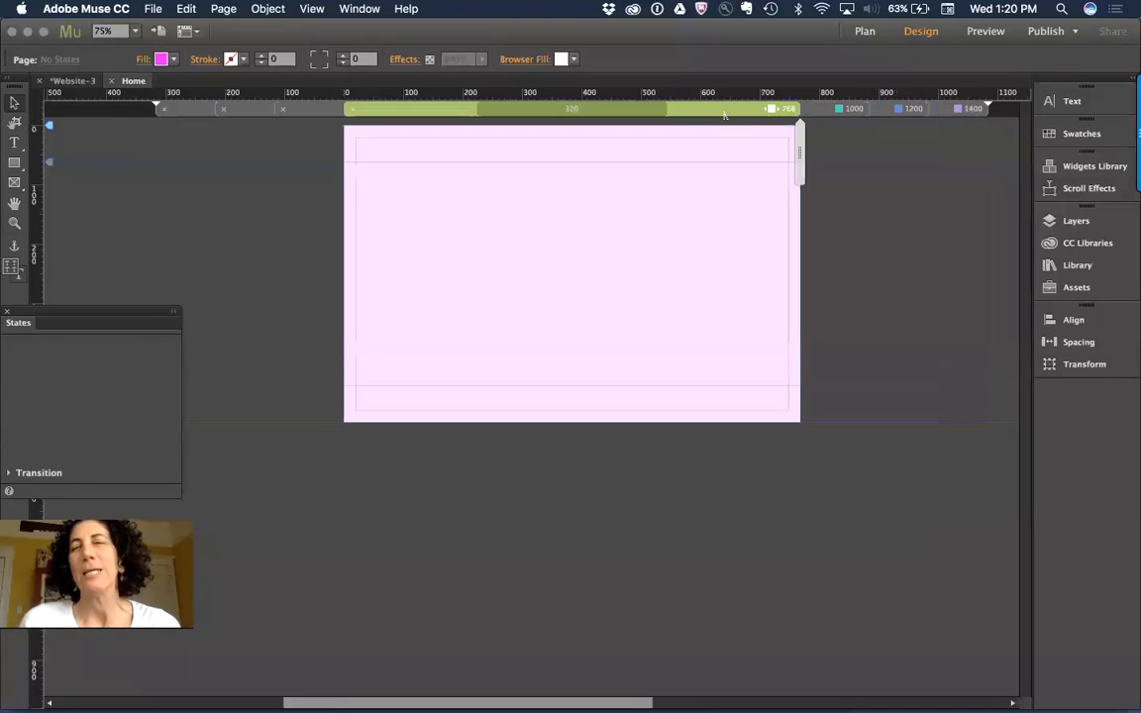
left_click(956, 108)
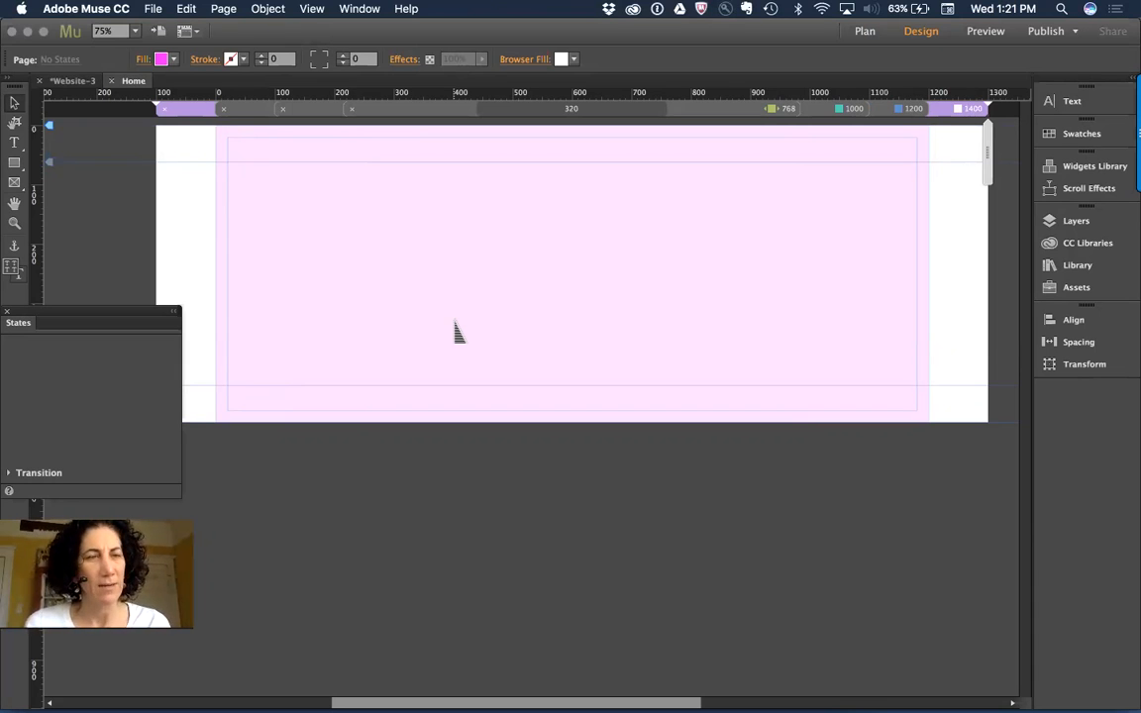
Switch to Google Chrome, widen the New Age page to the full screen, and examine how its header behaves while scrolling.
key("super+Tab")
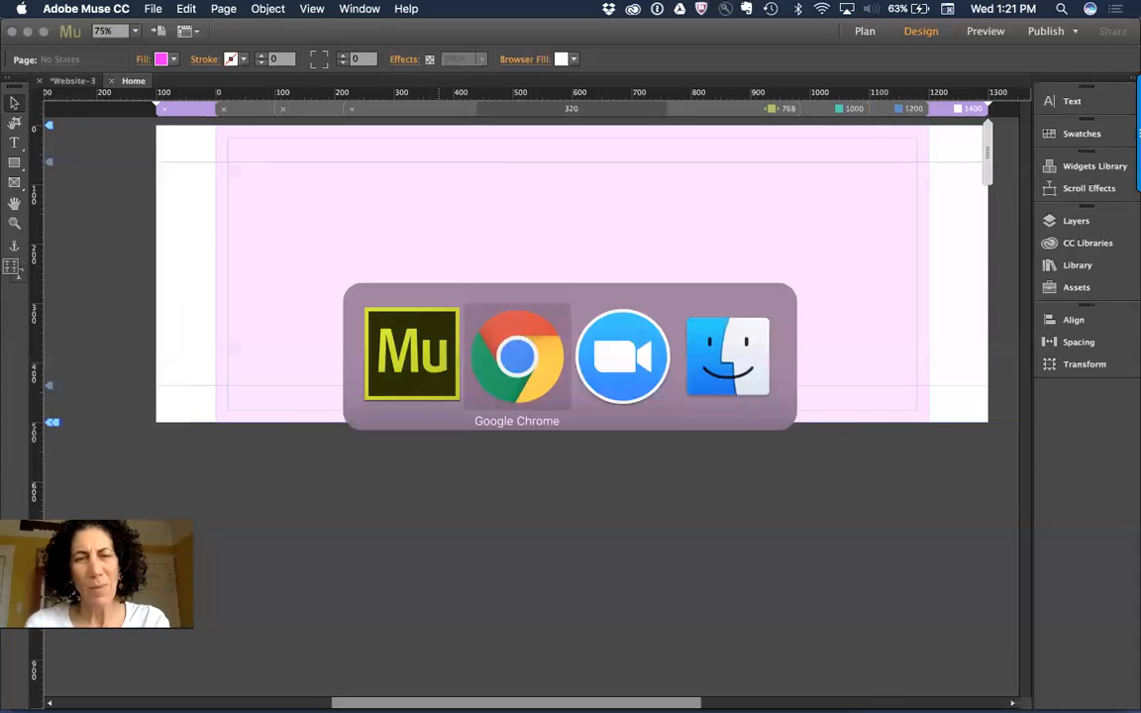
left_click_drag(854, 162, 1139, 164)
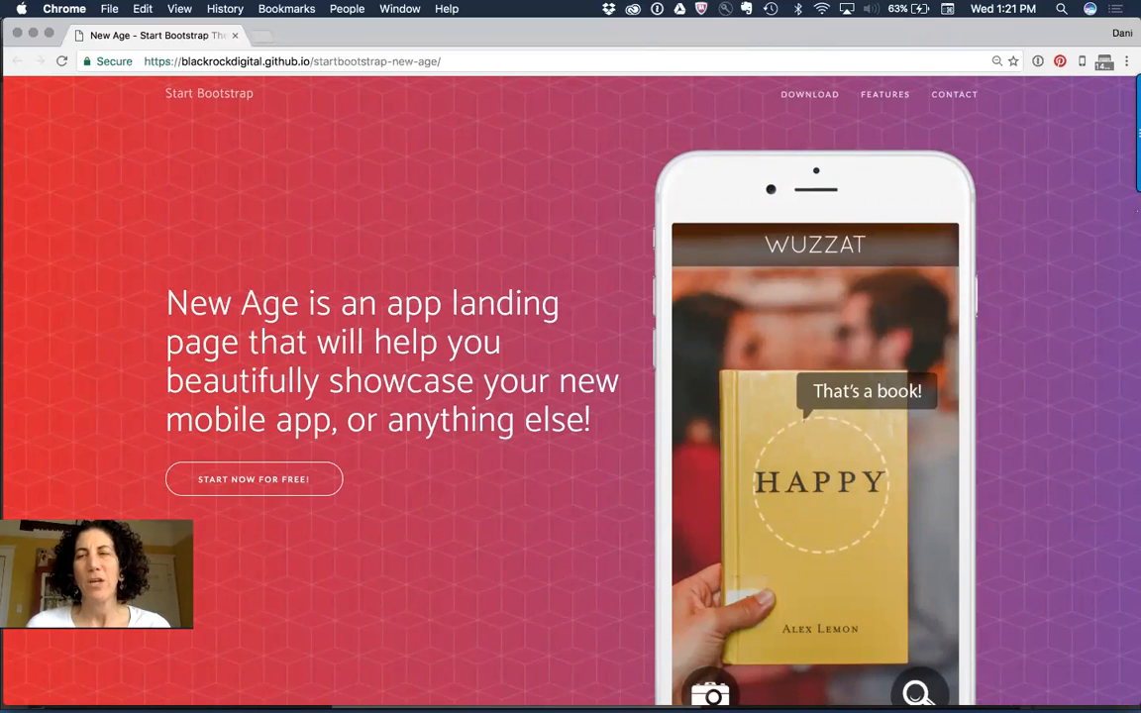
scroll(991, 208, "down", 1)
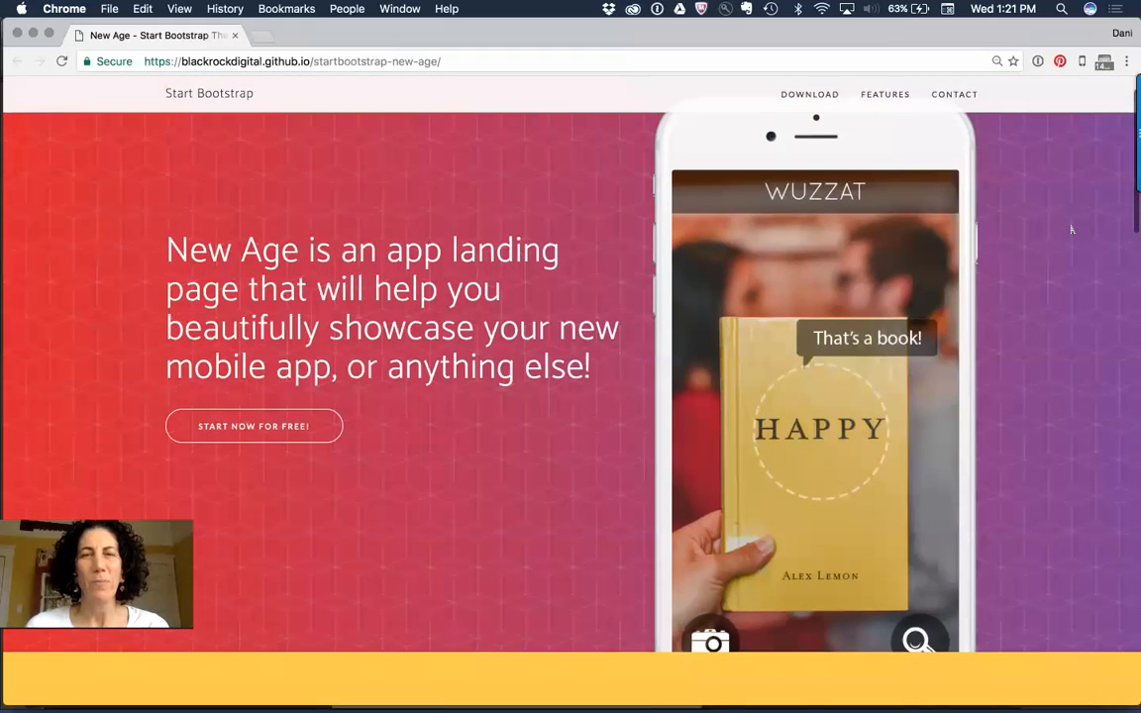
scroll(616, 272, "up", 1)
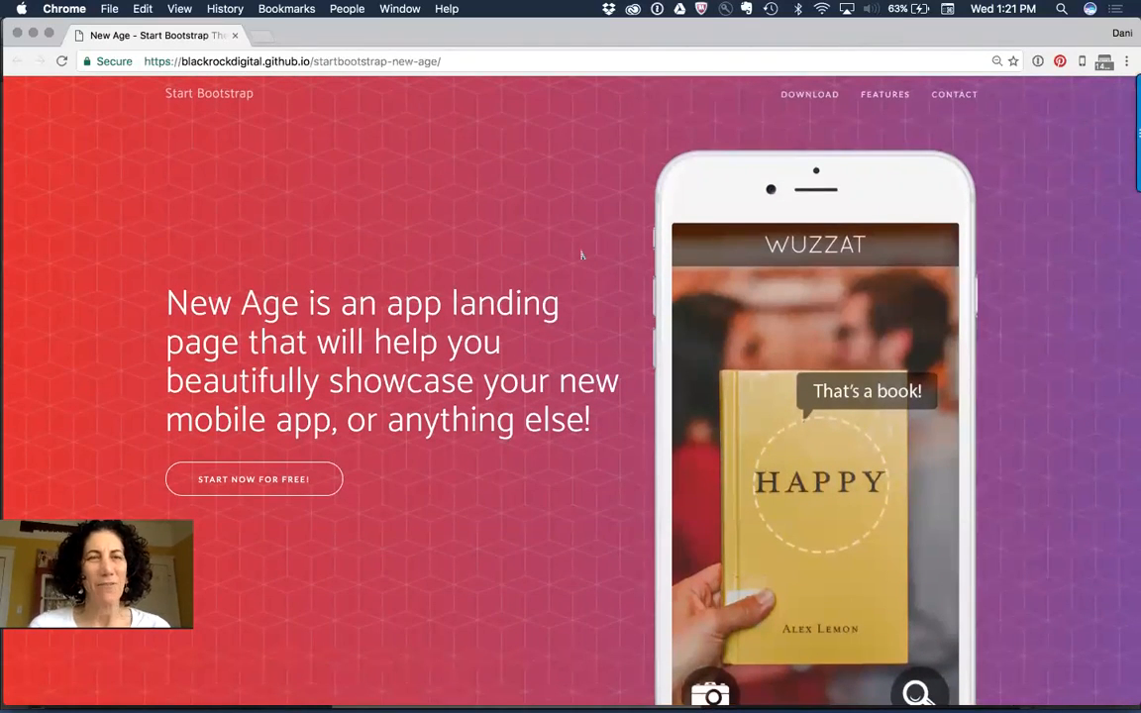
scroll(581, 255, "down", 2)
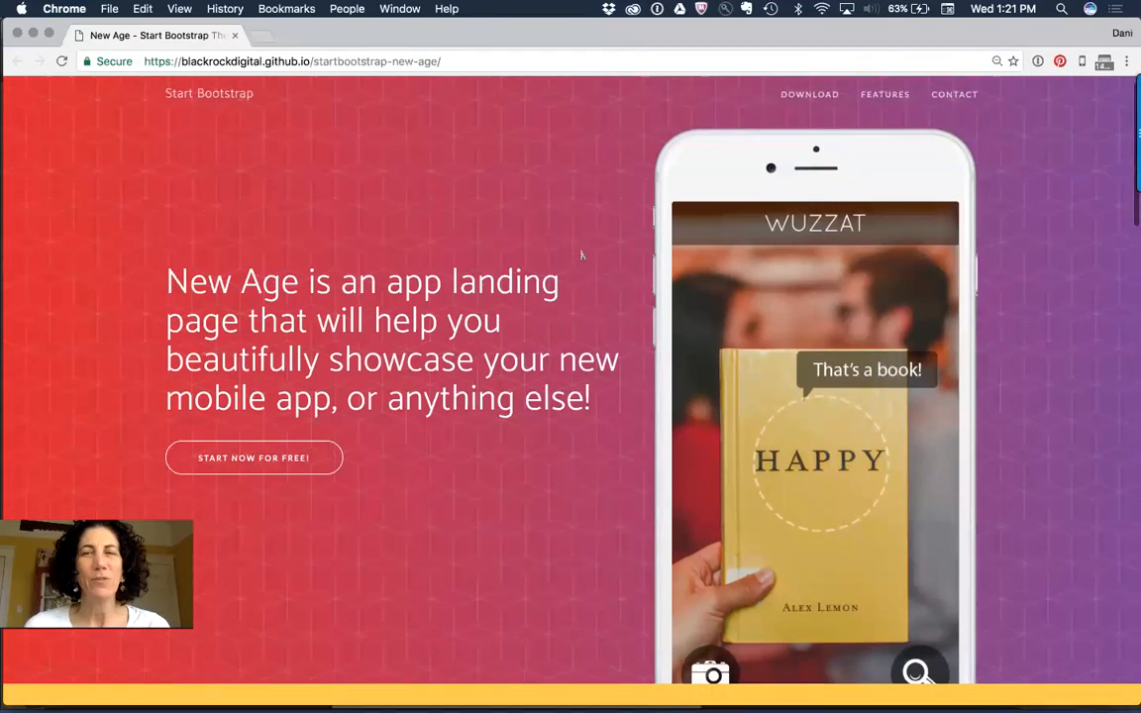
scroll(581, 255, "up", 2)
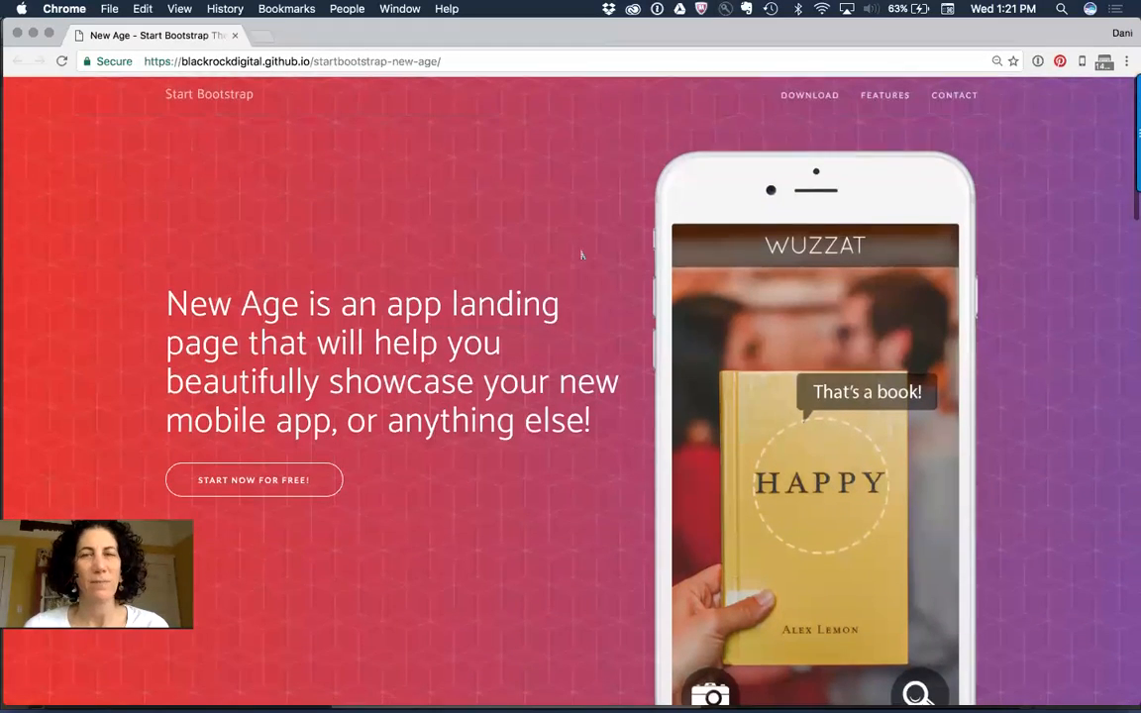
scroll(582, 256, "down", 2)
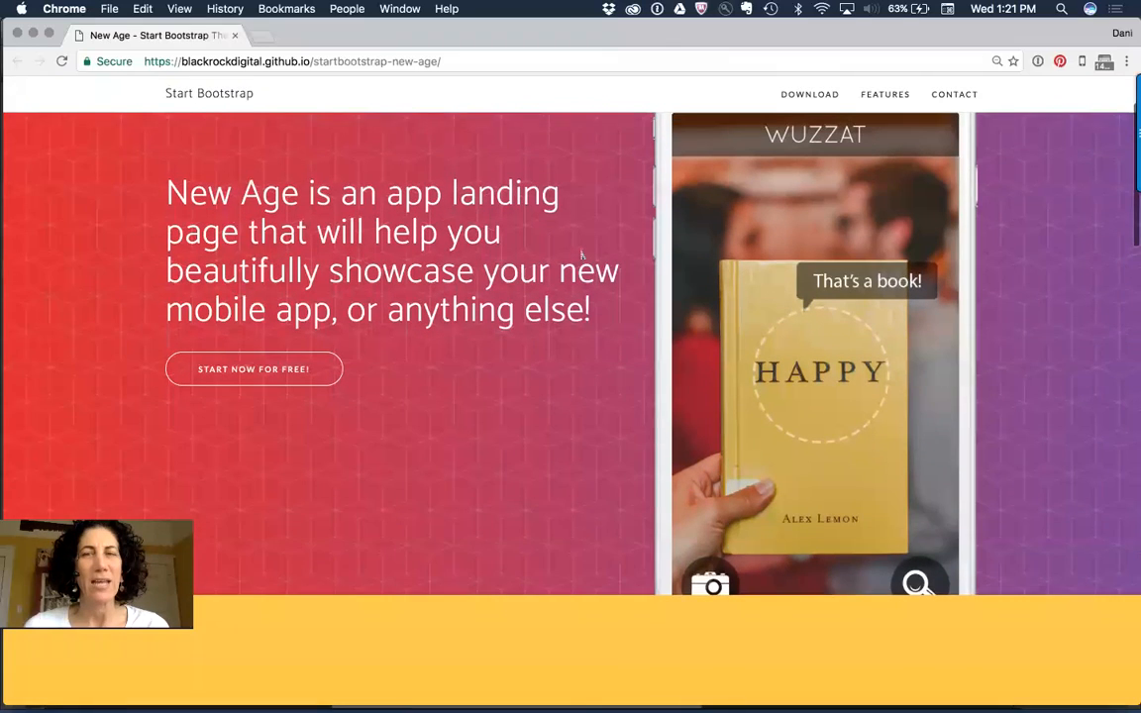
scroll(581, 255, "up", 2)
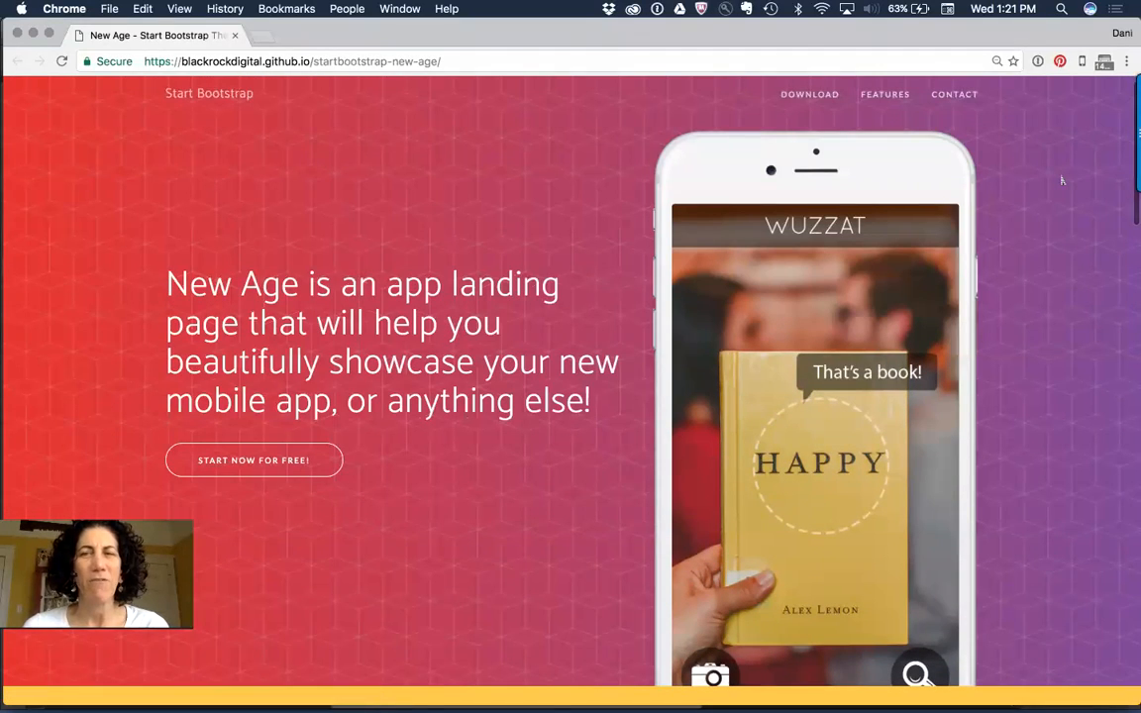
scroll(1062, 180, "down", 1)
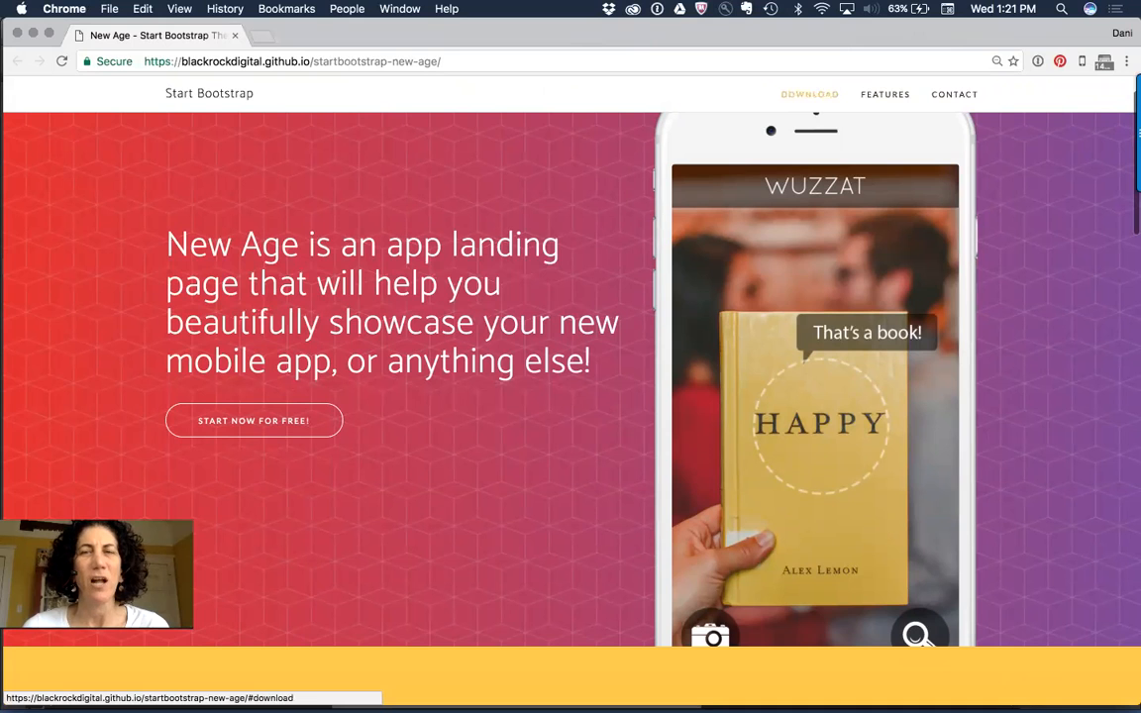
scroll(565, 180, "up", 2)
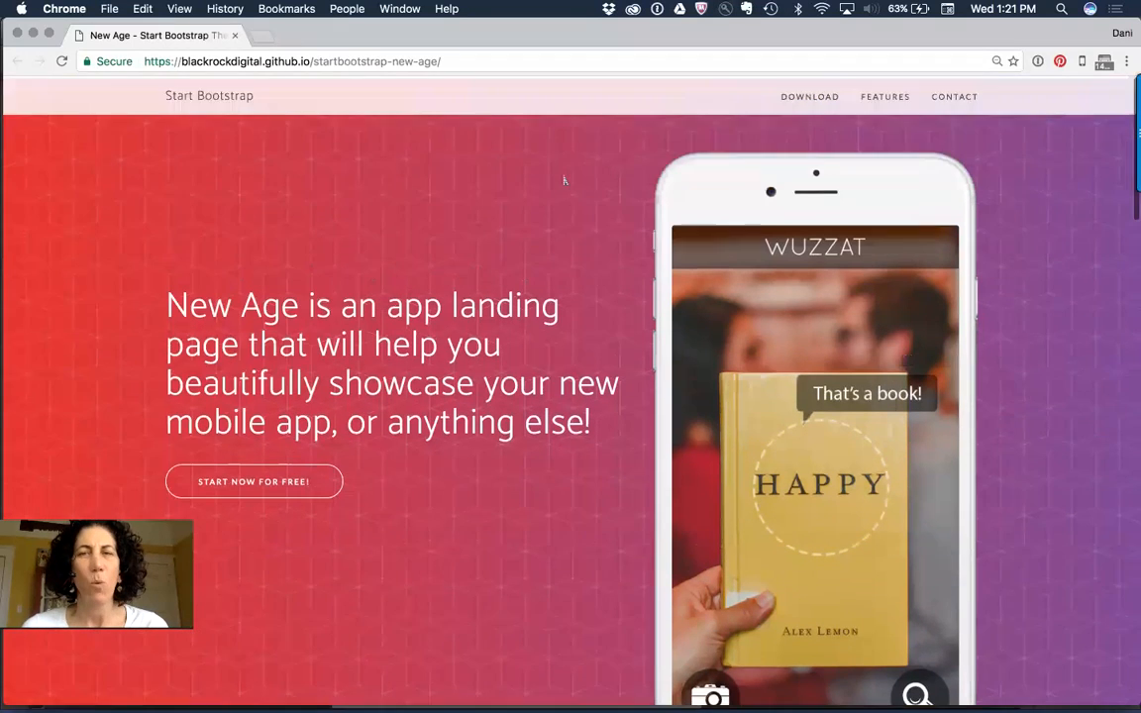
scroll(565, 180, "down", 2)
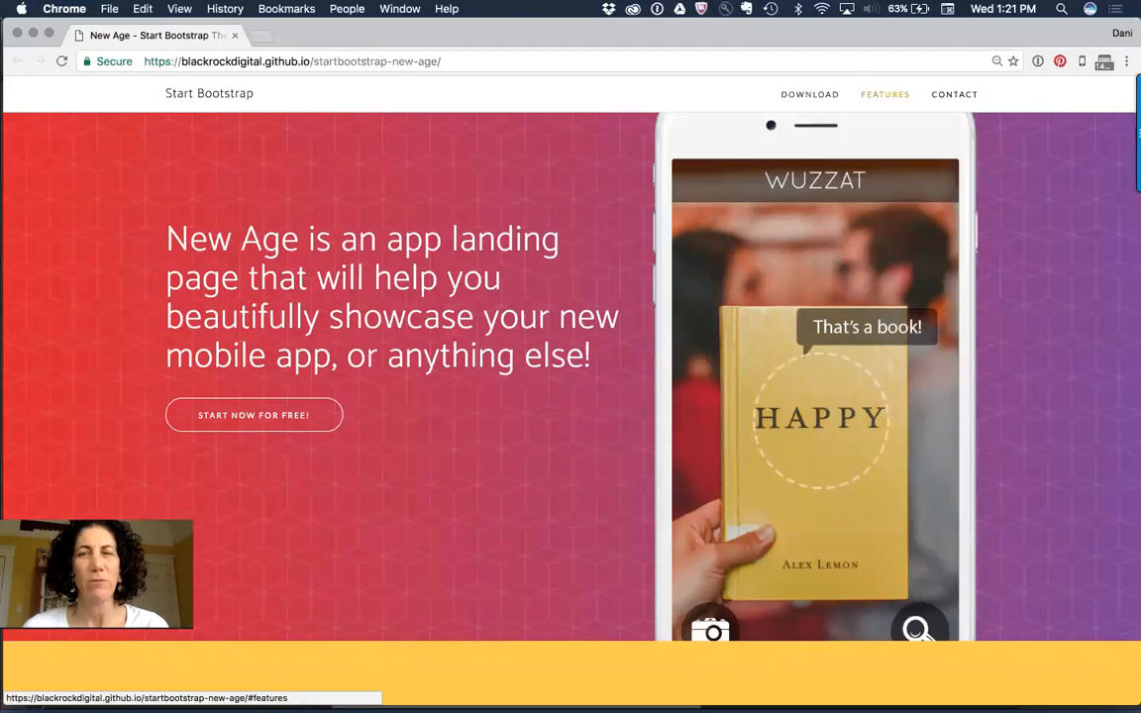
Visit the Features and Contact sections through the page's navigation links, and return to the start of the page.
left_click(885, 94)
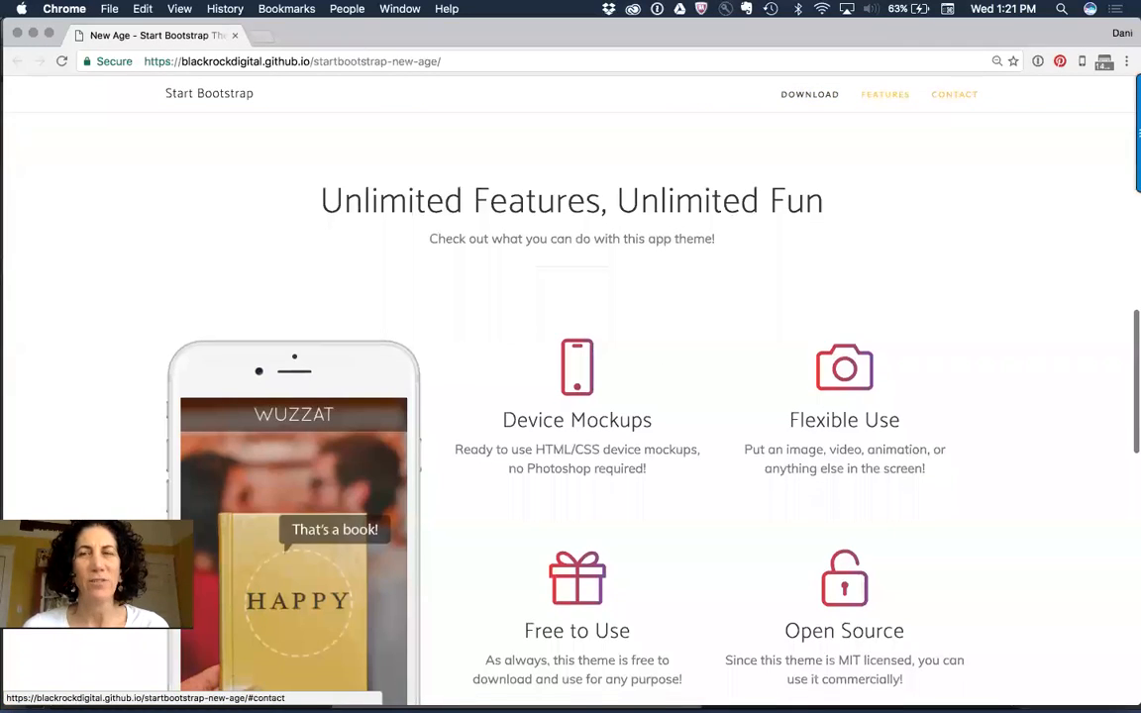
left_click(954, 94)
scroll(986, 189, "up", 15)
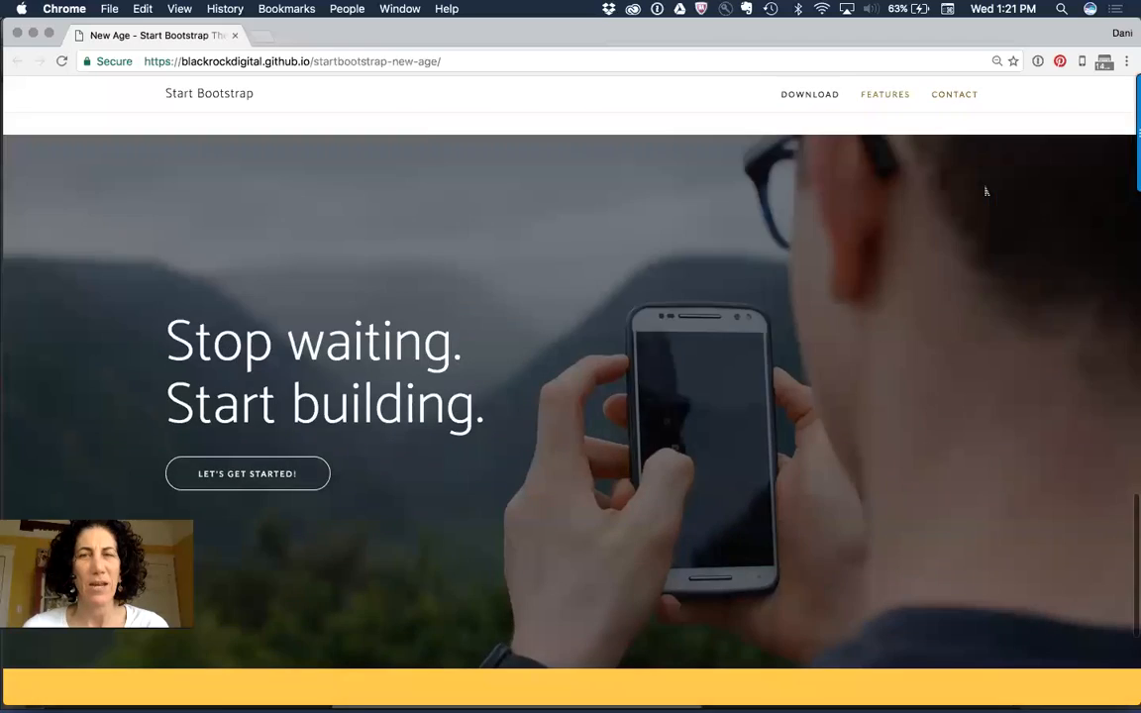
scroll(986, 191, "up", 5)
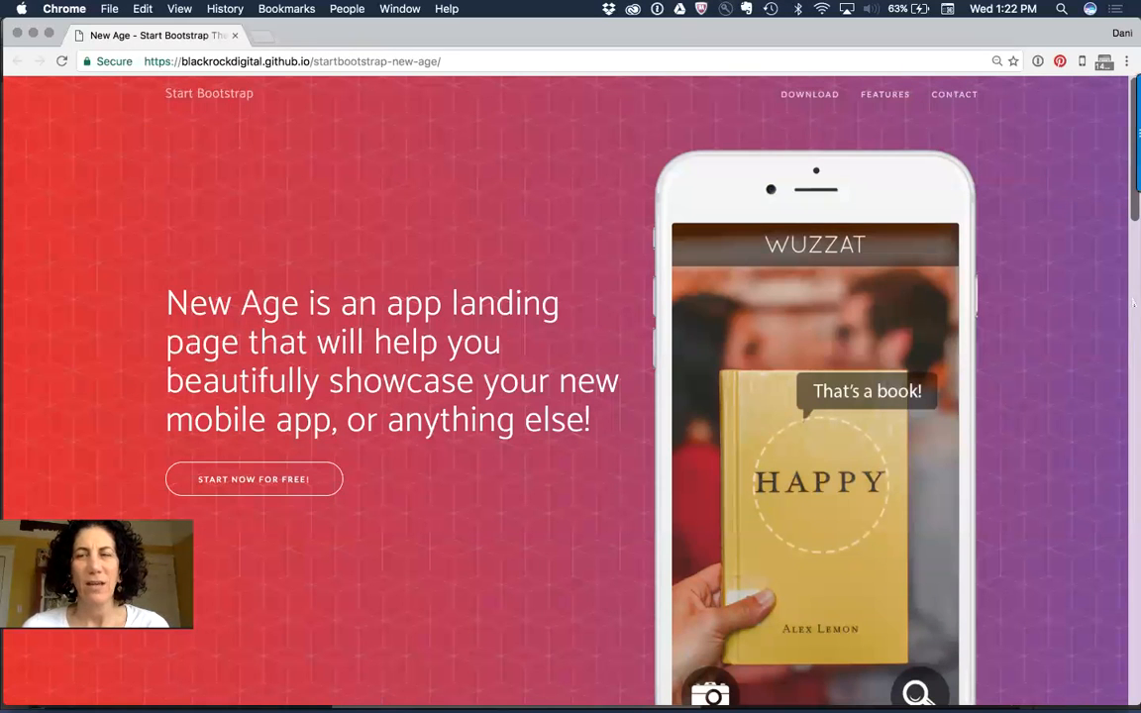
Narrow the browser window to about 667 px, expand and collapse the page's mobile menu, and widen the window again.
left_click_drag(1139, 303, 532, 303)
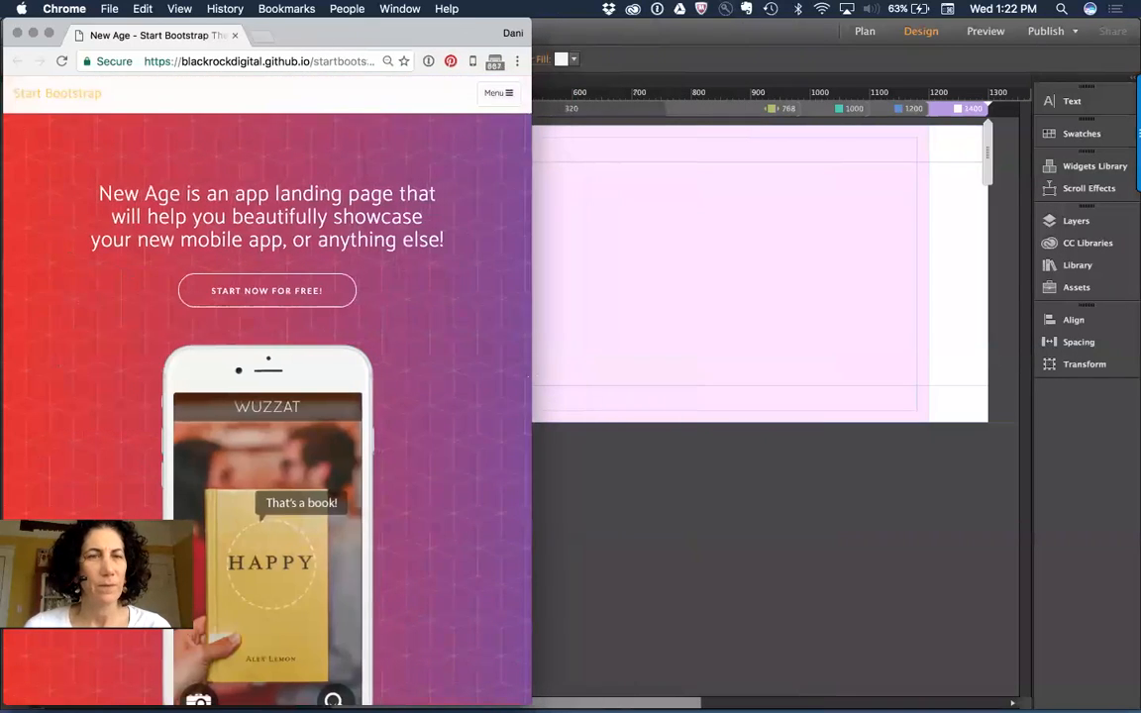
left_click(496, 93)
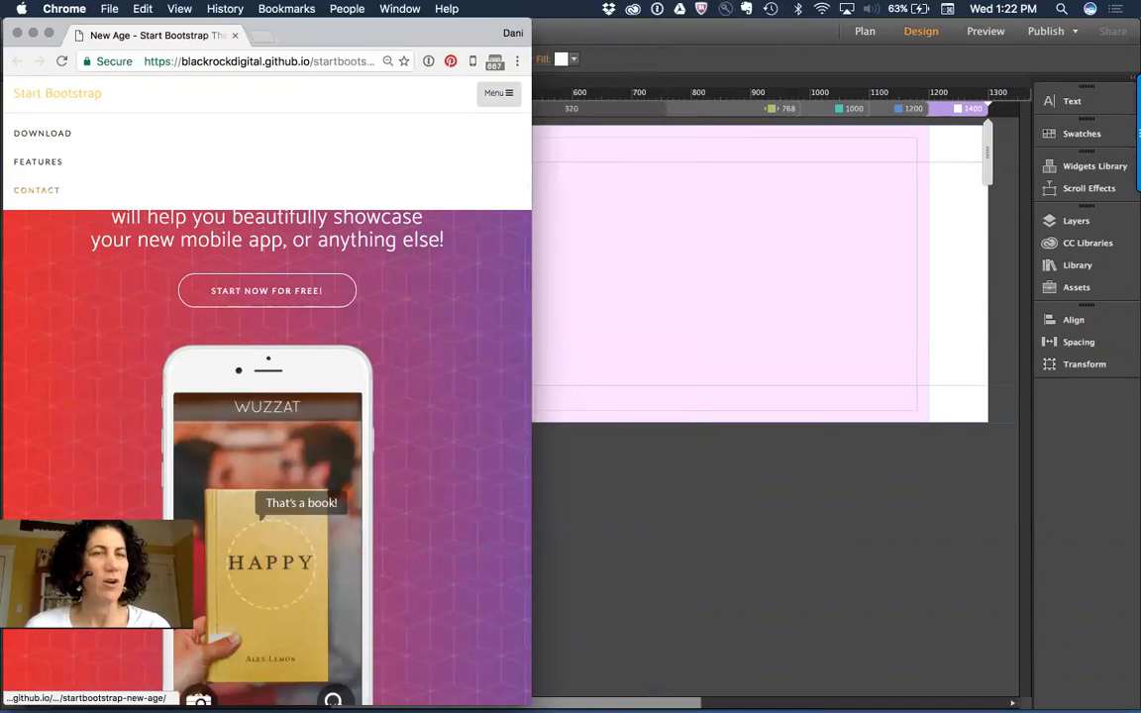
left_click(497, 93)
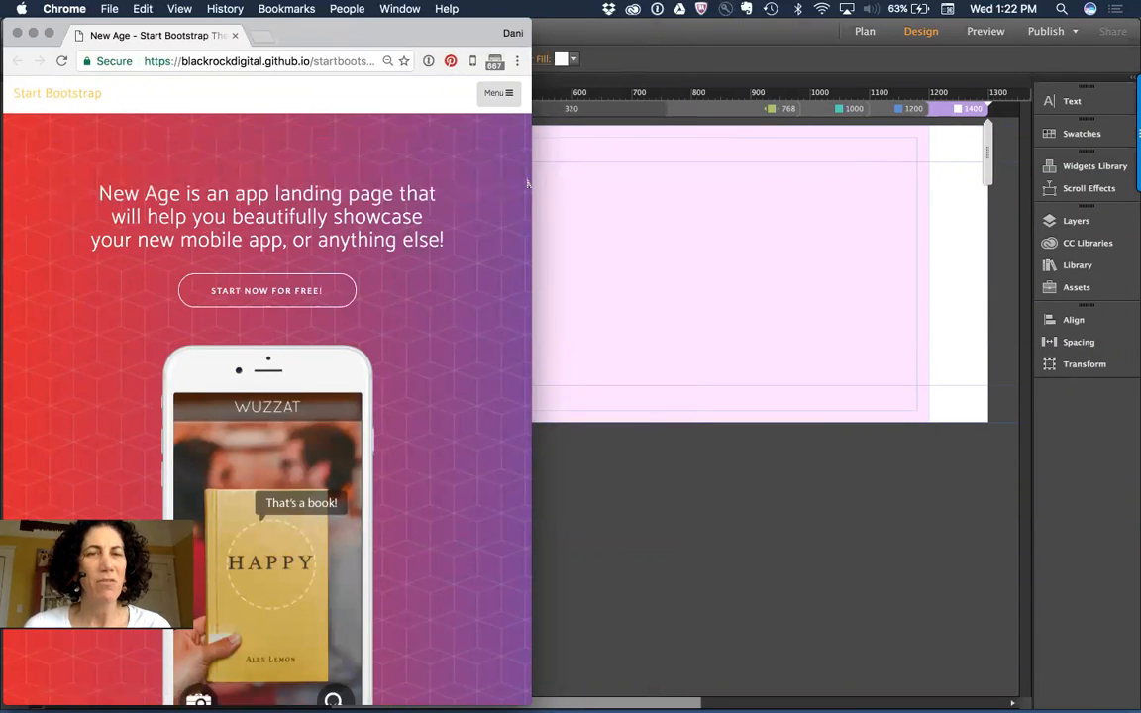
left_click_drag(528, 181, 1031, 181)
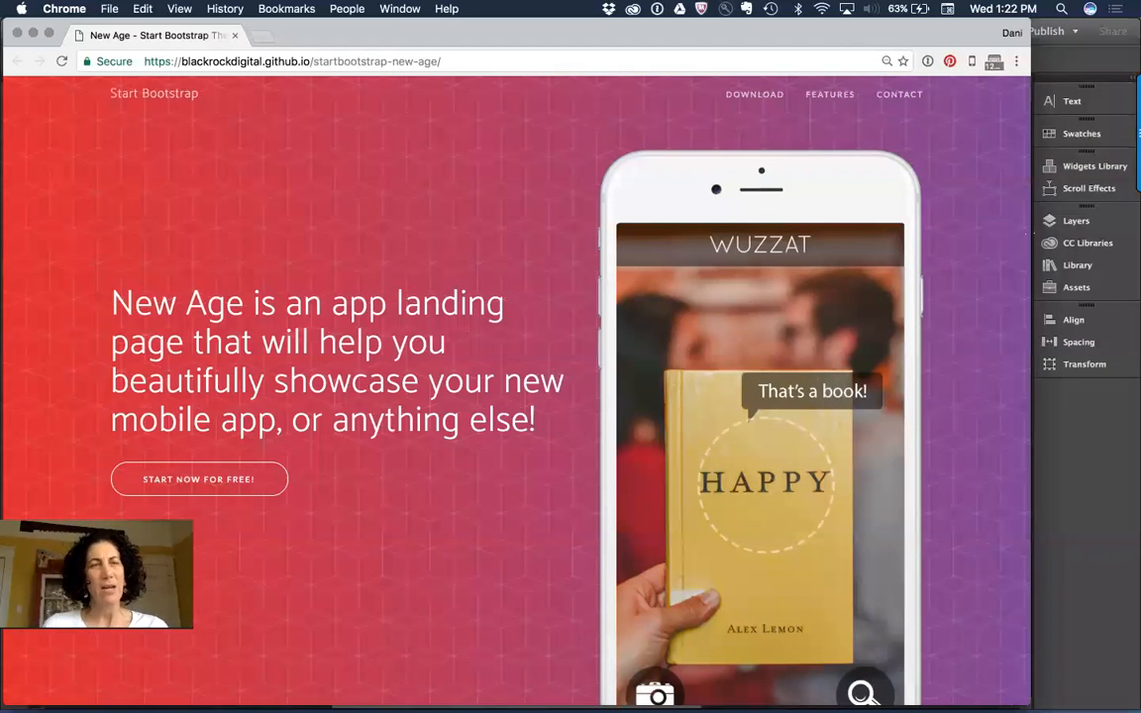
Resize the browser window between several desktop widths to examine how the hero text and phone image rearrange.
scroll(439, 219, "up", 2)
scroll(484, 242, "down", 1)
scroll(485, 243, "up", 2)
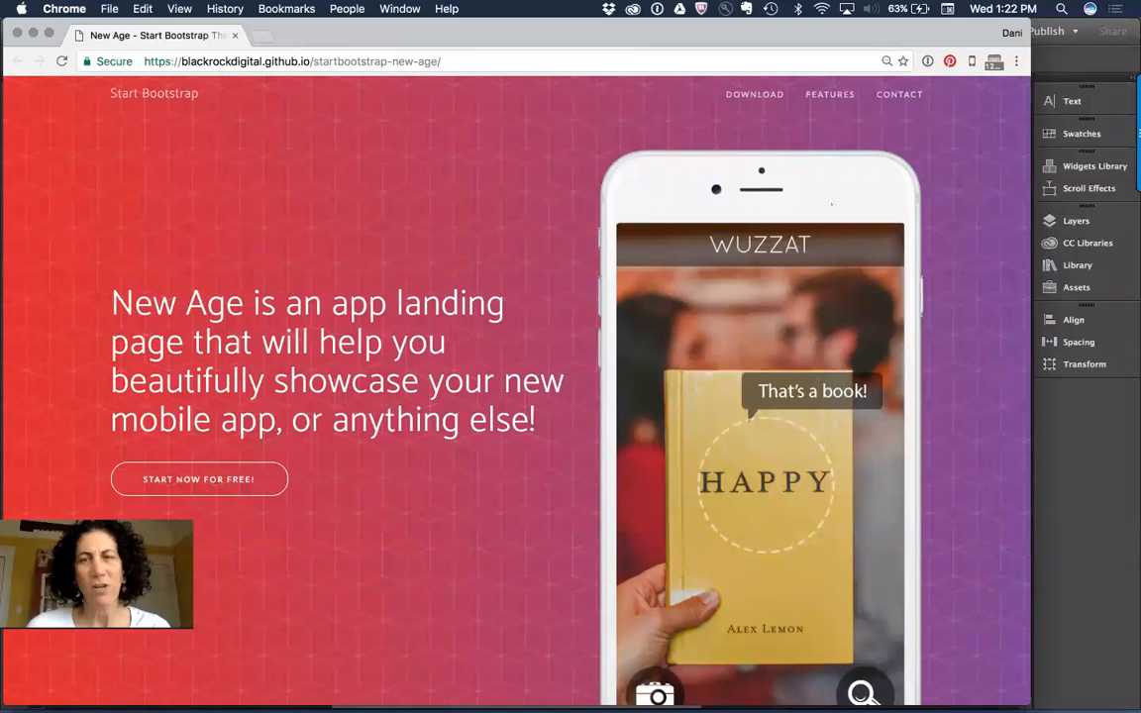
left_click_drag(1028, 194, 1000, 194)
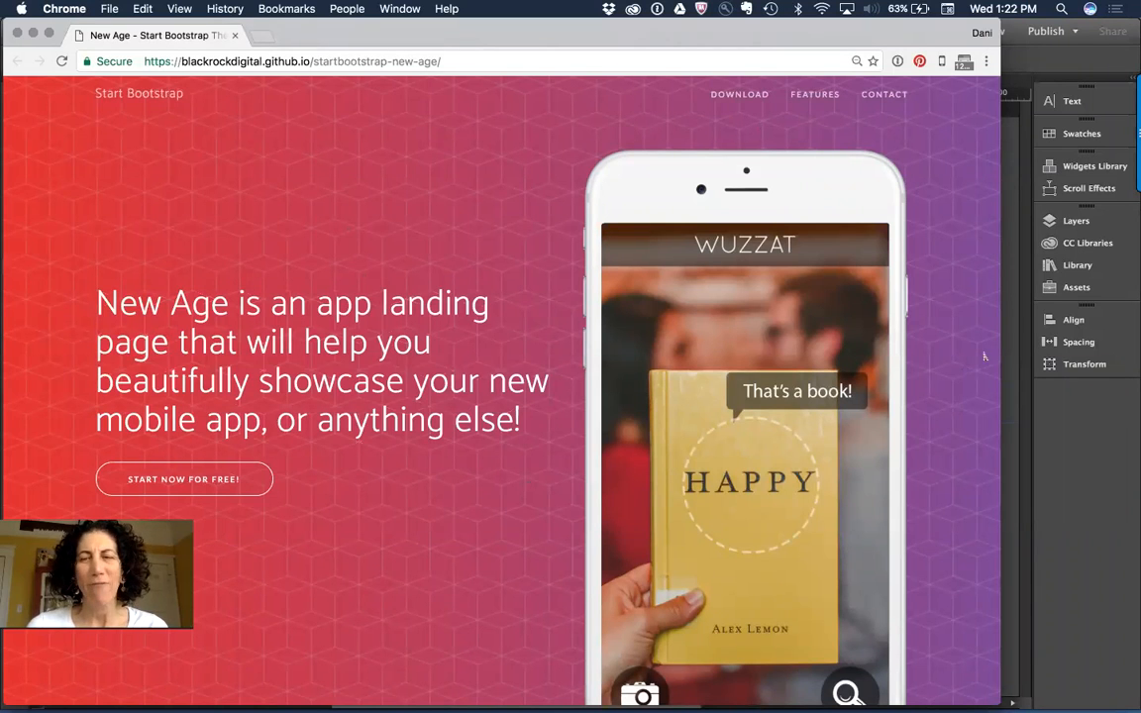
left_click_drag(1000, 195, 891, 194)
left_click_drag(891, 424, 854, 453)
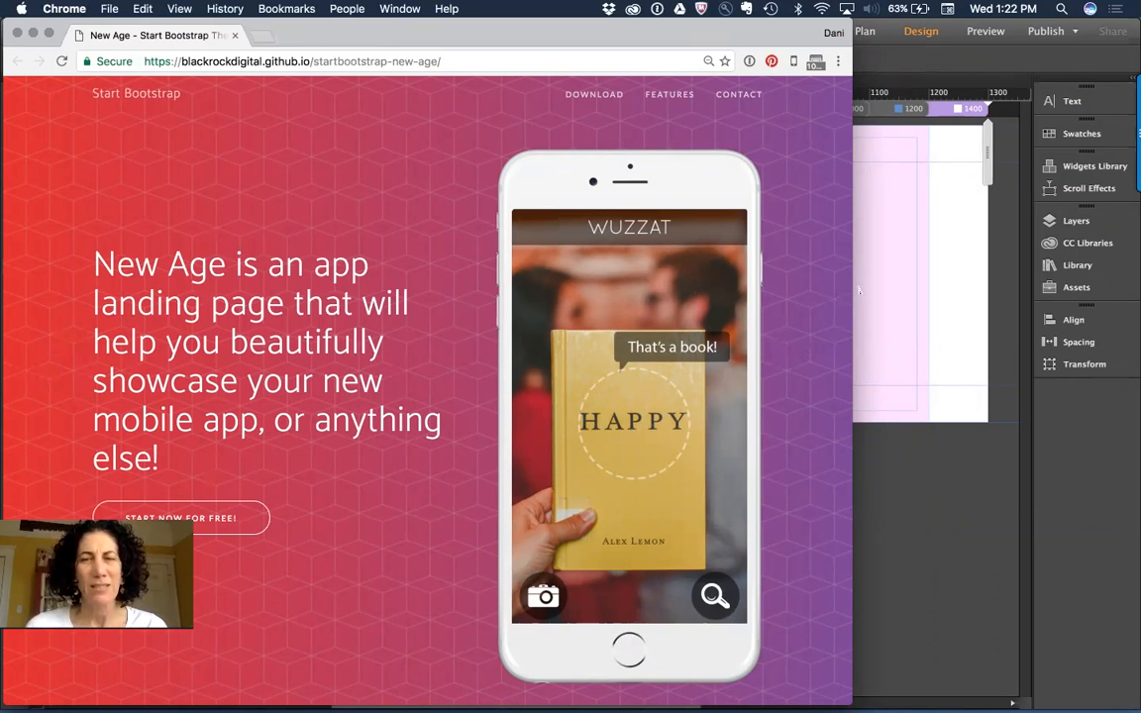
left_click_drag(851, 288, 884, 293)
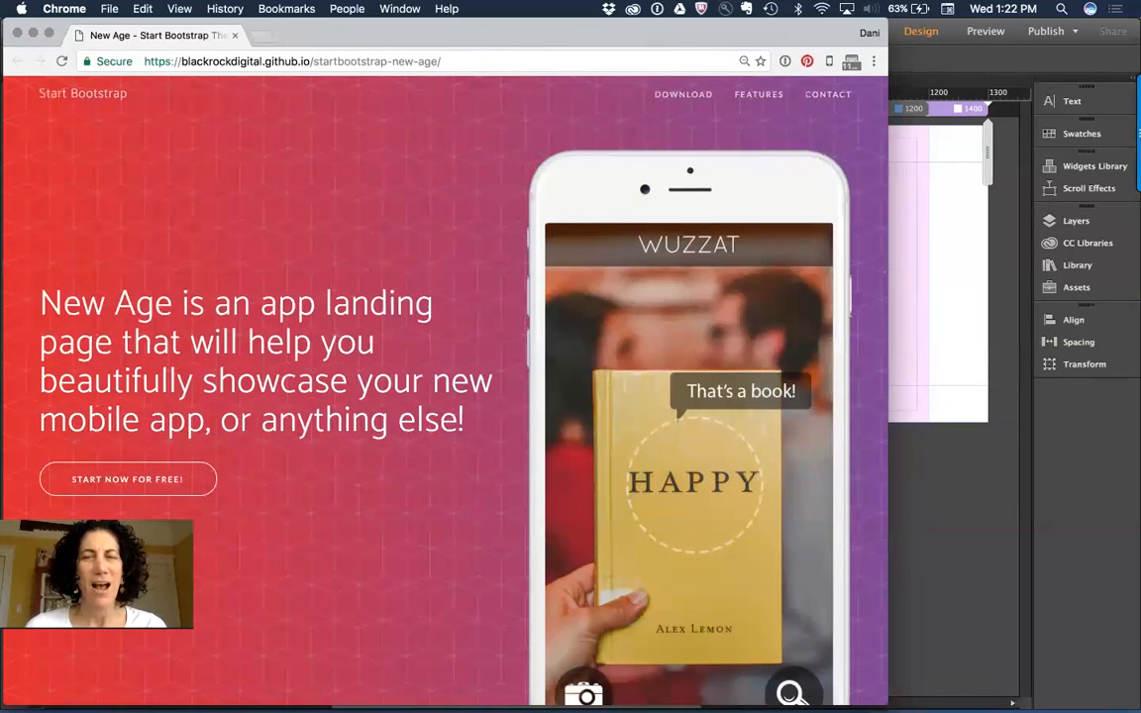
left_click_drag(881, 273, 839, 282)
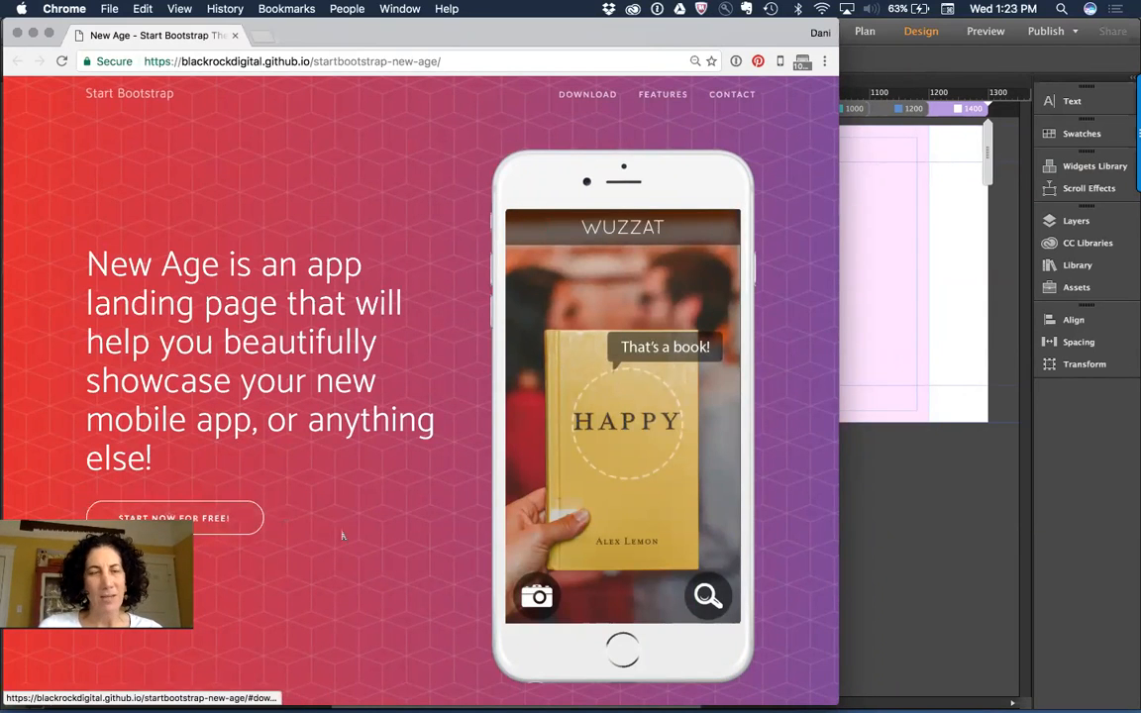
Narrow the browser window to about 876 px and examine the hero section's layout at that width.
scroll(347, 525, "down", 3)
scroll(354, 523, "down", 1)
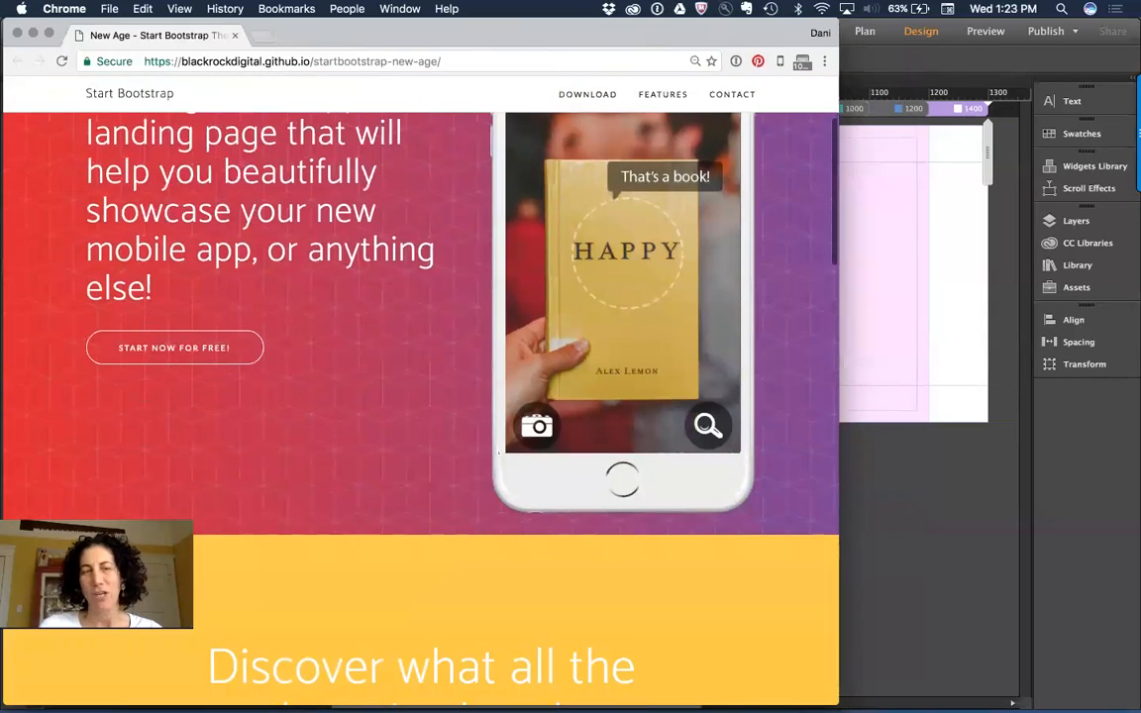
left_click_drag(839, 396, 697, 401)
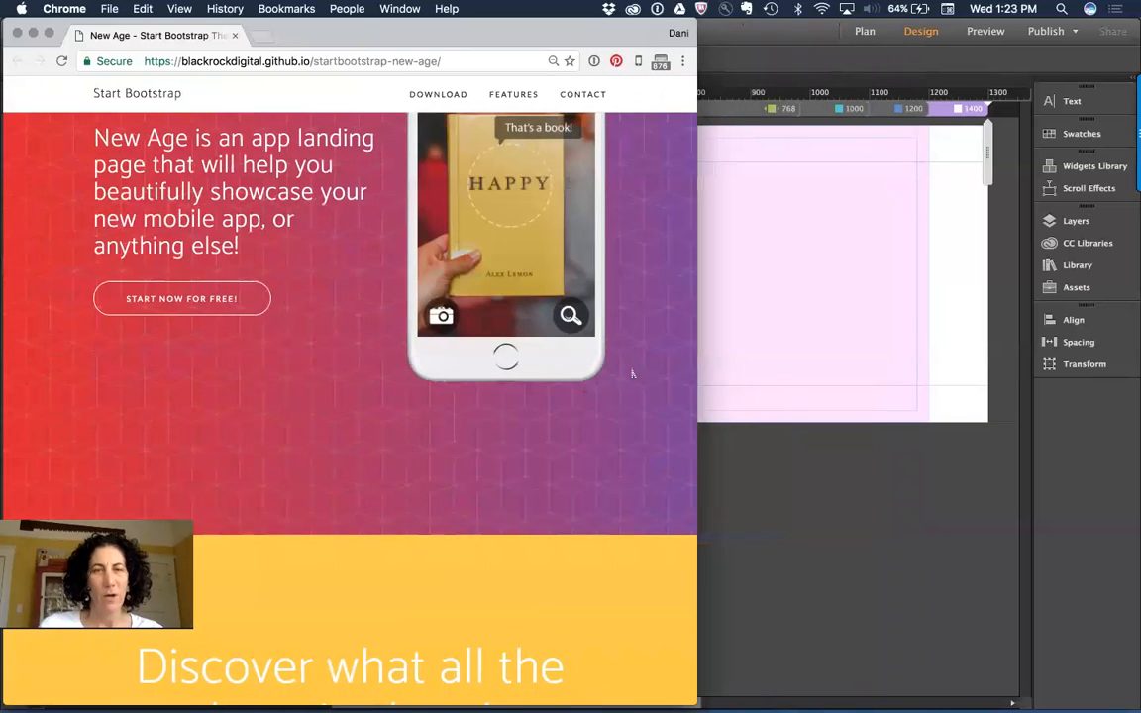
scroll(632, 373, "up", 4)
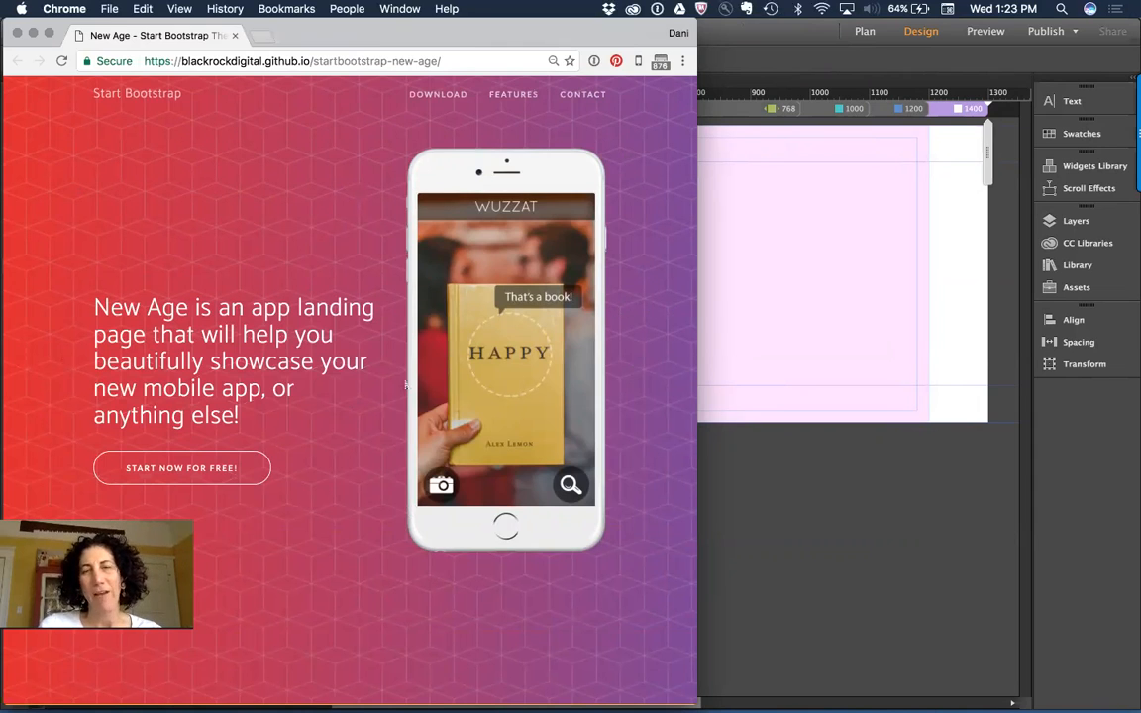
Narrow the browser window to about 687 px and on to about 579 px, and examine the stacked page layout down to the features.
left_click_drag(697, 317, 582, 322)
left_click_drag(579, 376, 547, 363)
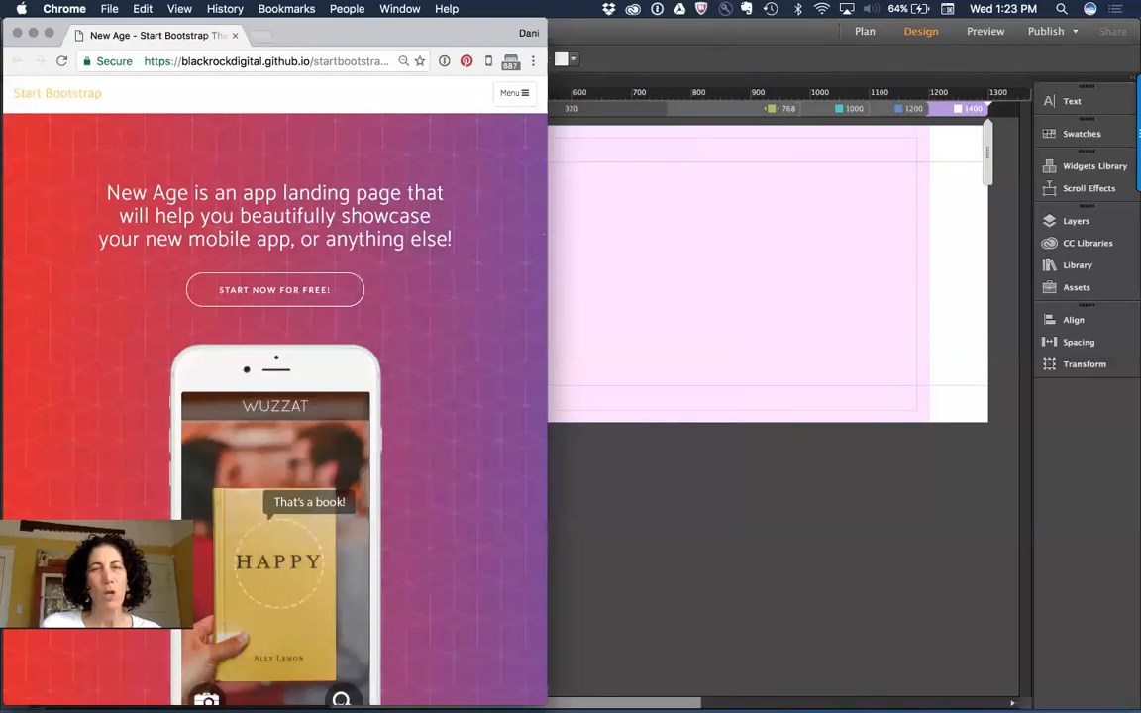
left_click_drag(547, 298, 460, 301)
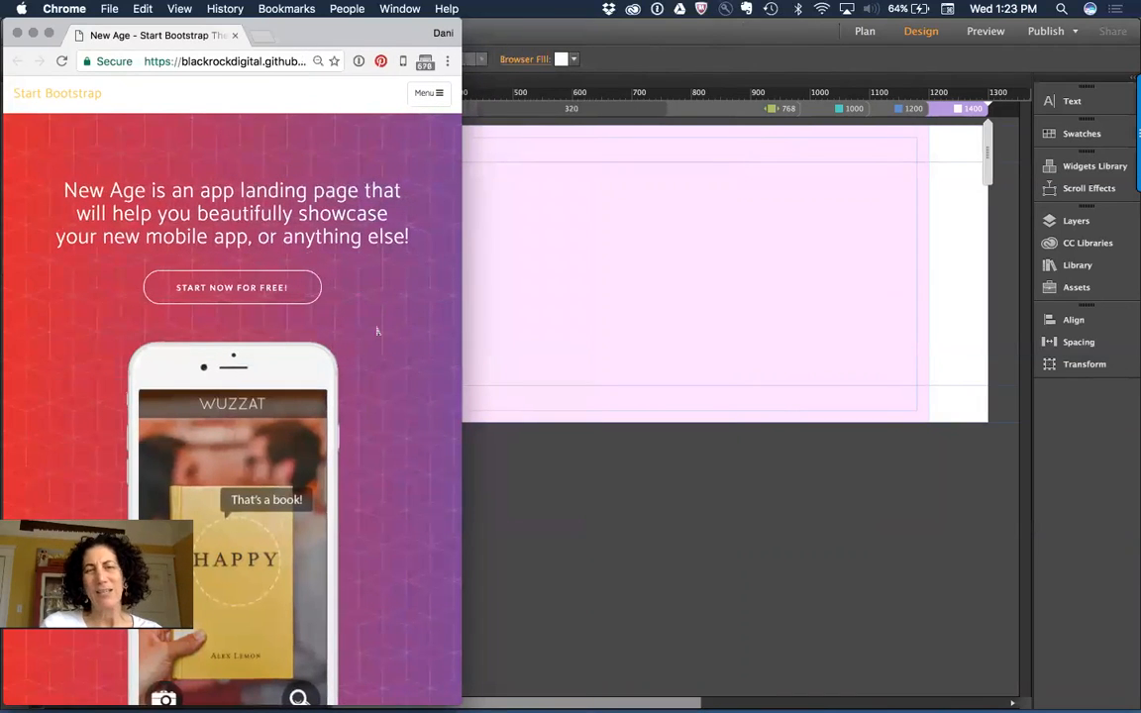
scroll(376, 332, "down", 1)
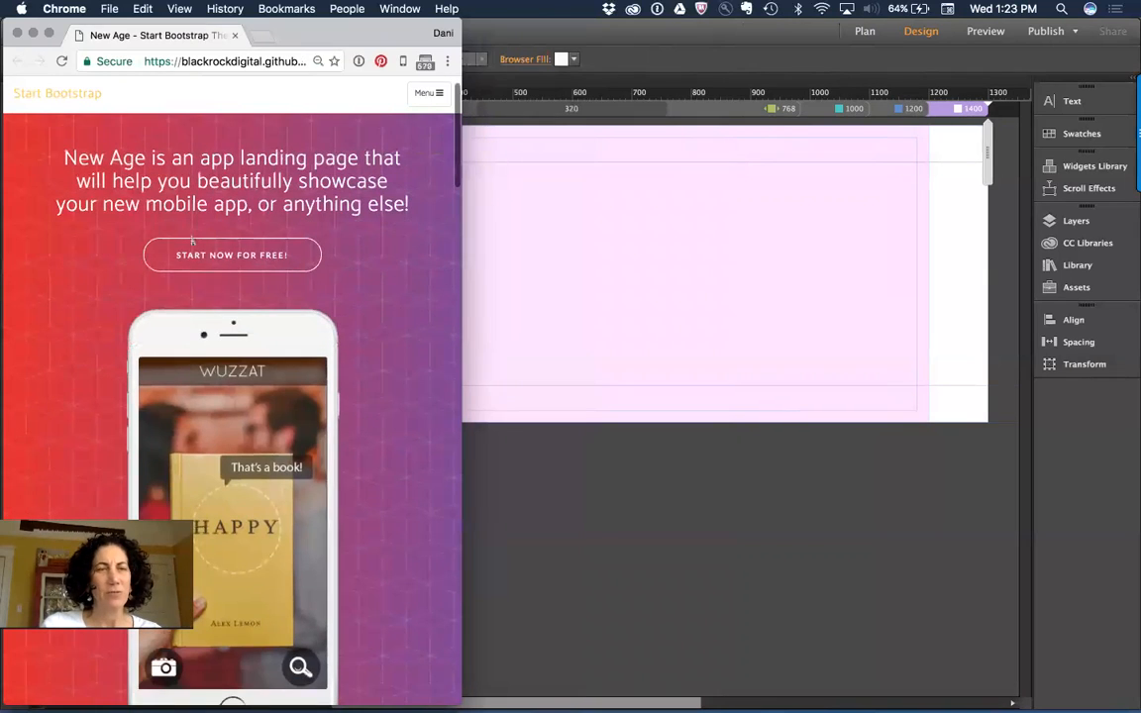
scroll(392, 309, "down", 3)
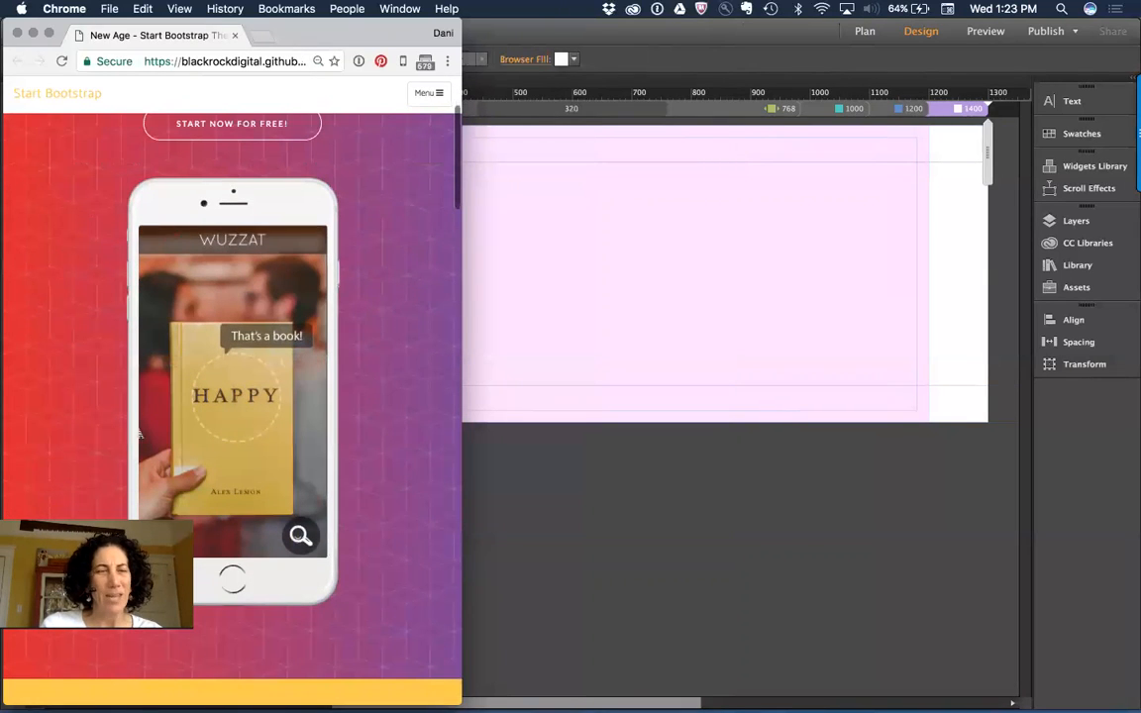
scroll(385, 446, "down", 20)
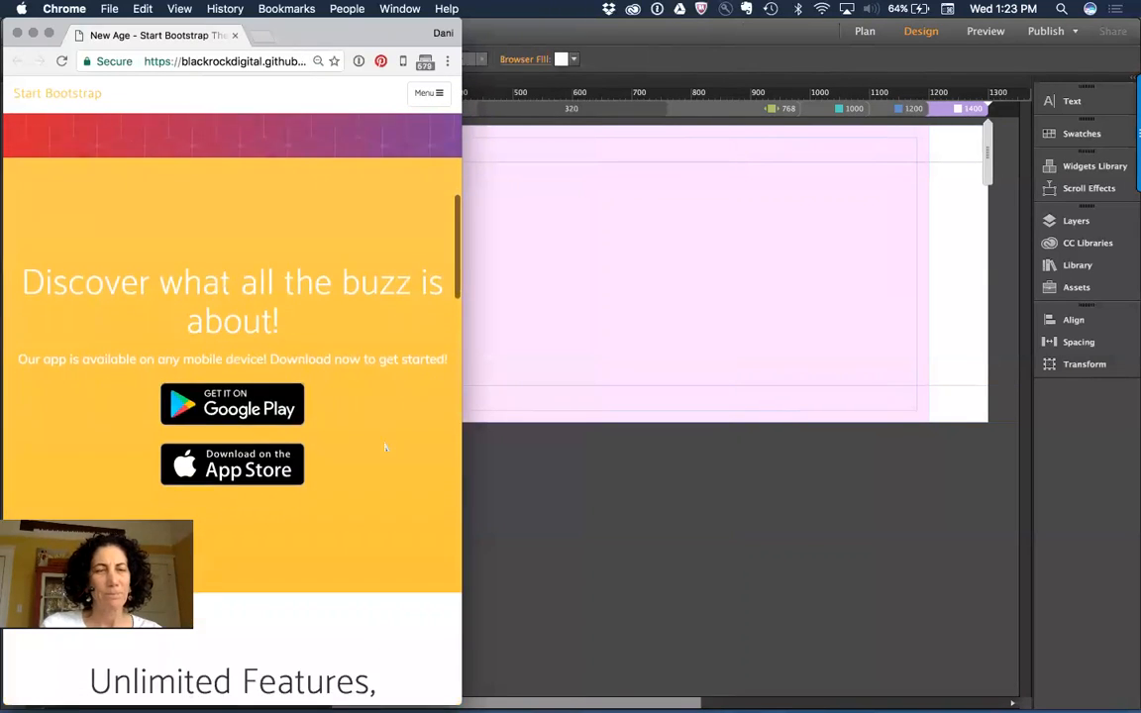
scroll(387, 449, "down", 15)
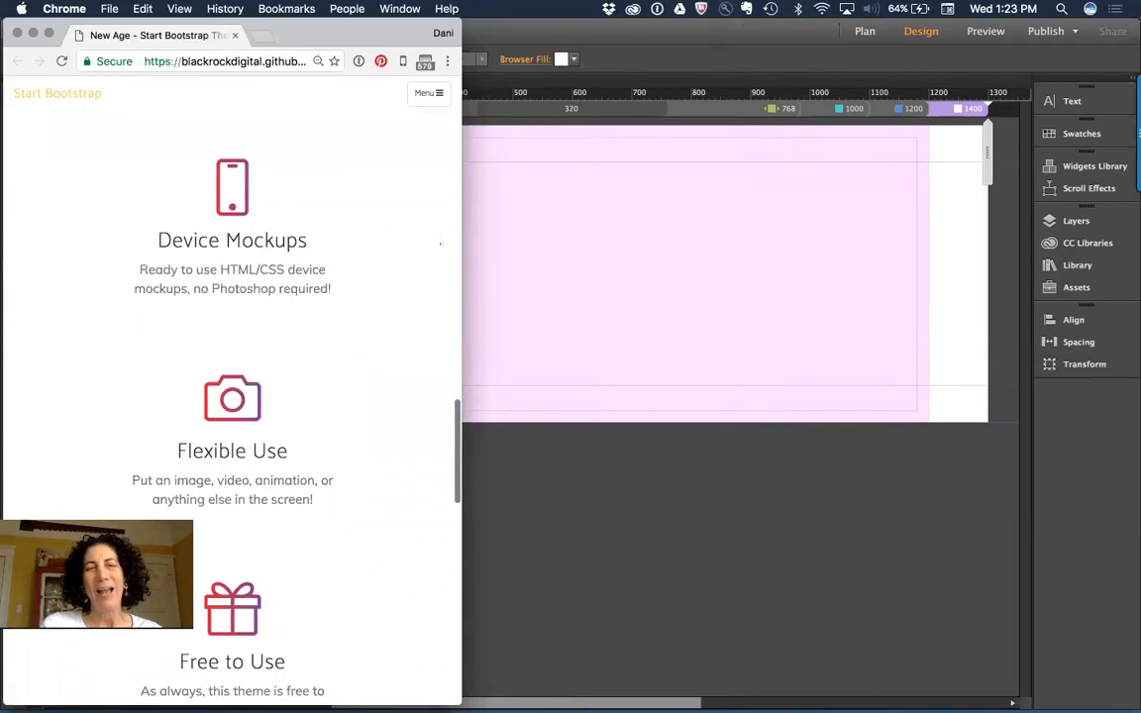
Widen the browser window to the full screen width and examine the Download and Features sections' desktop layout.
left_click_drag(461, 247, 1070, 265)
scroll(884, 289, "up", 15)
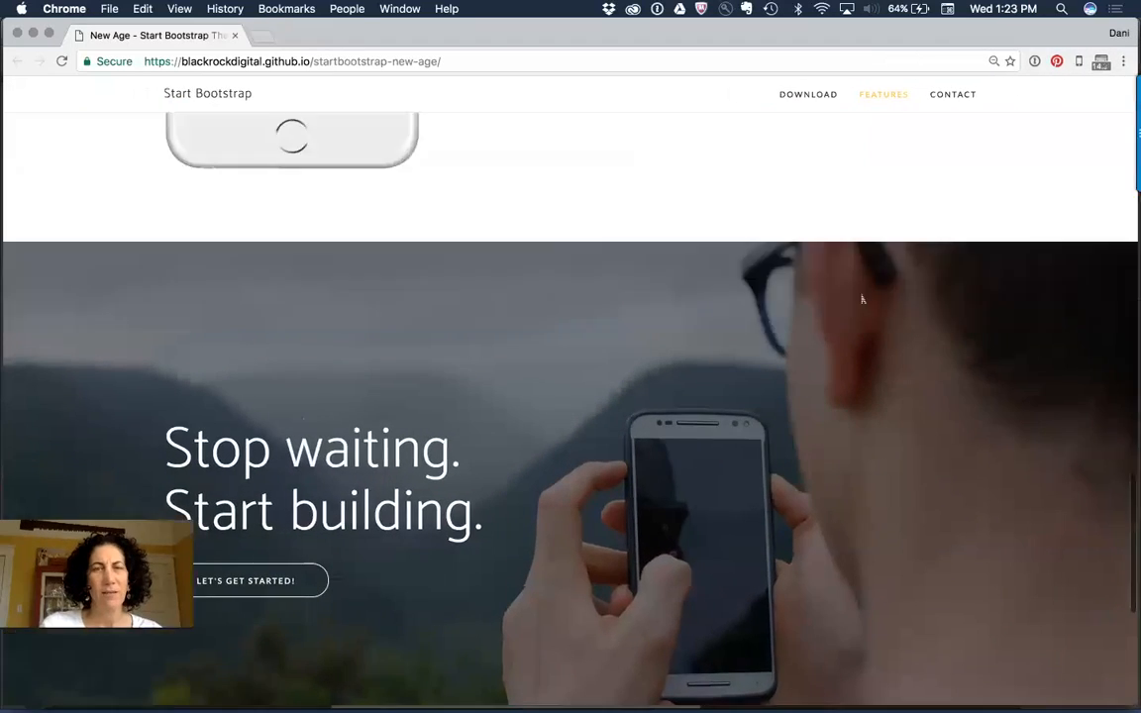
scroll(862, 300, "down", 8)
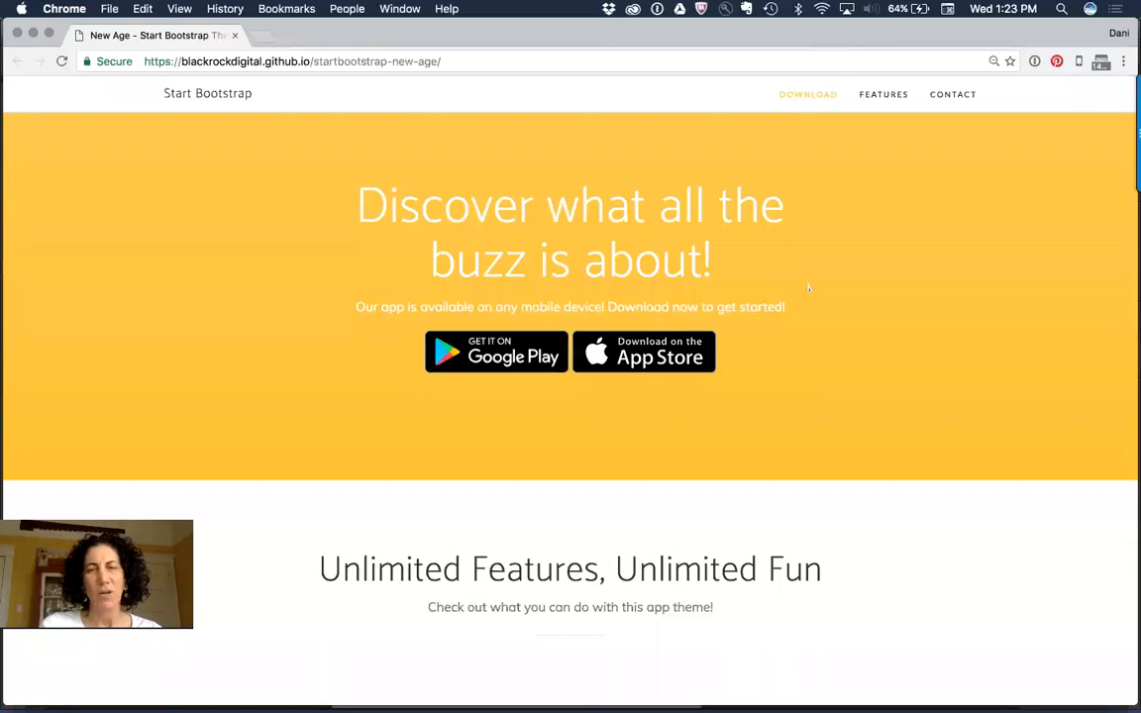
scroll(809, 287, "down", 6)
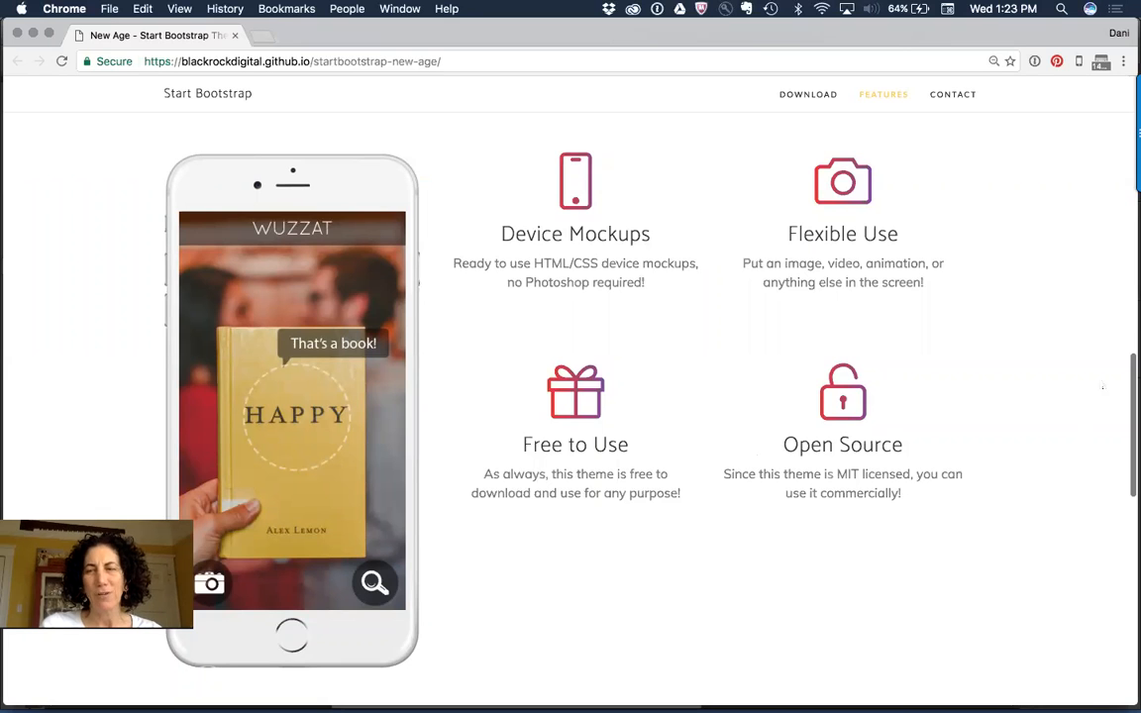
Narrow the browser window in stages to about 877 px to examine how the features rearrange, and restore the full width at the page's start.
left_click_drag(1138, 332, 975, 332)
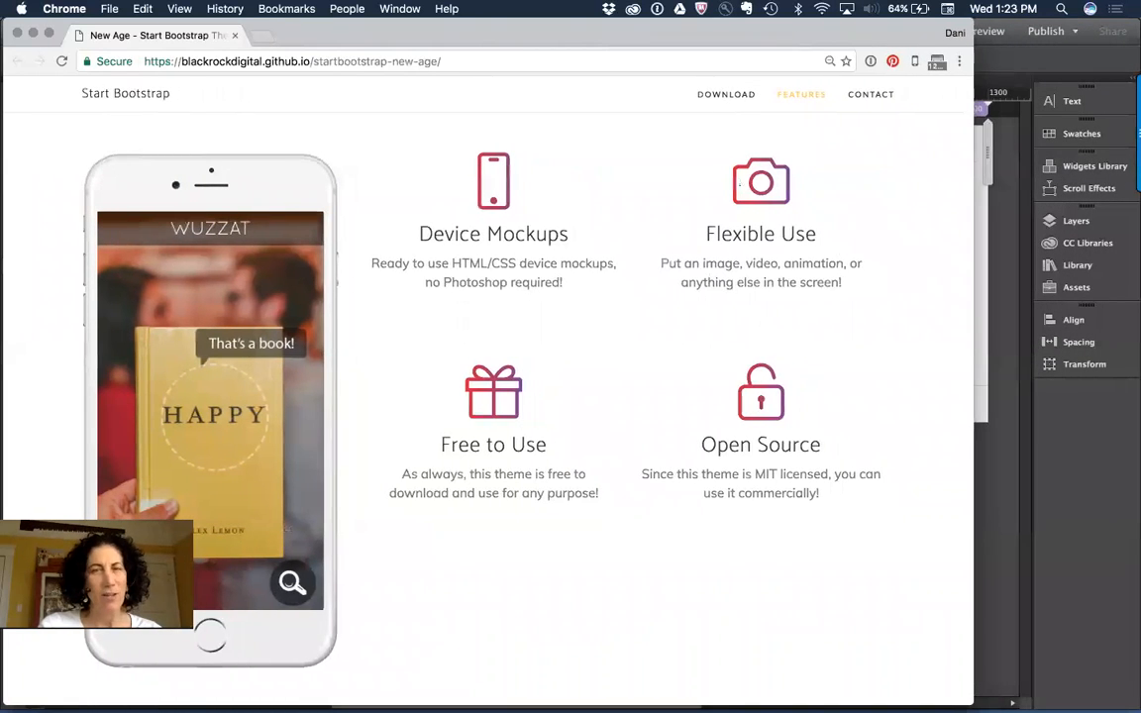
left_click_drag(973, 332, 844, 331)
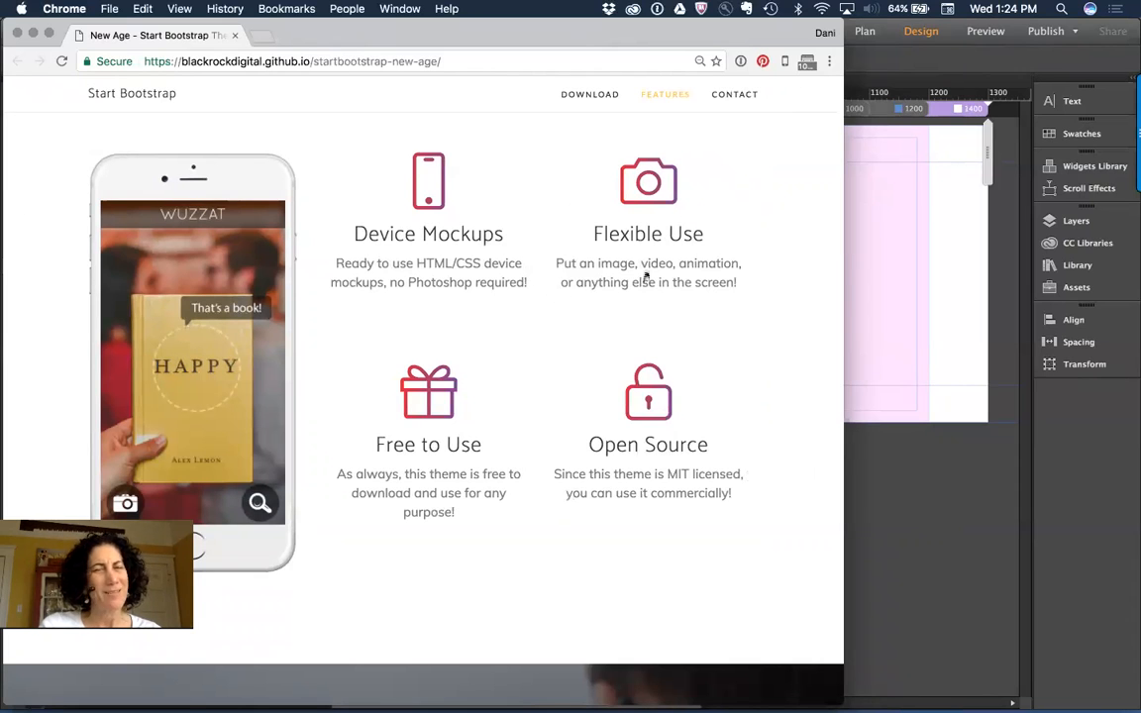
left_click_drag(844, 332, 698, 332)
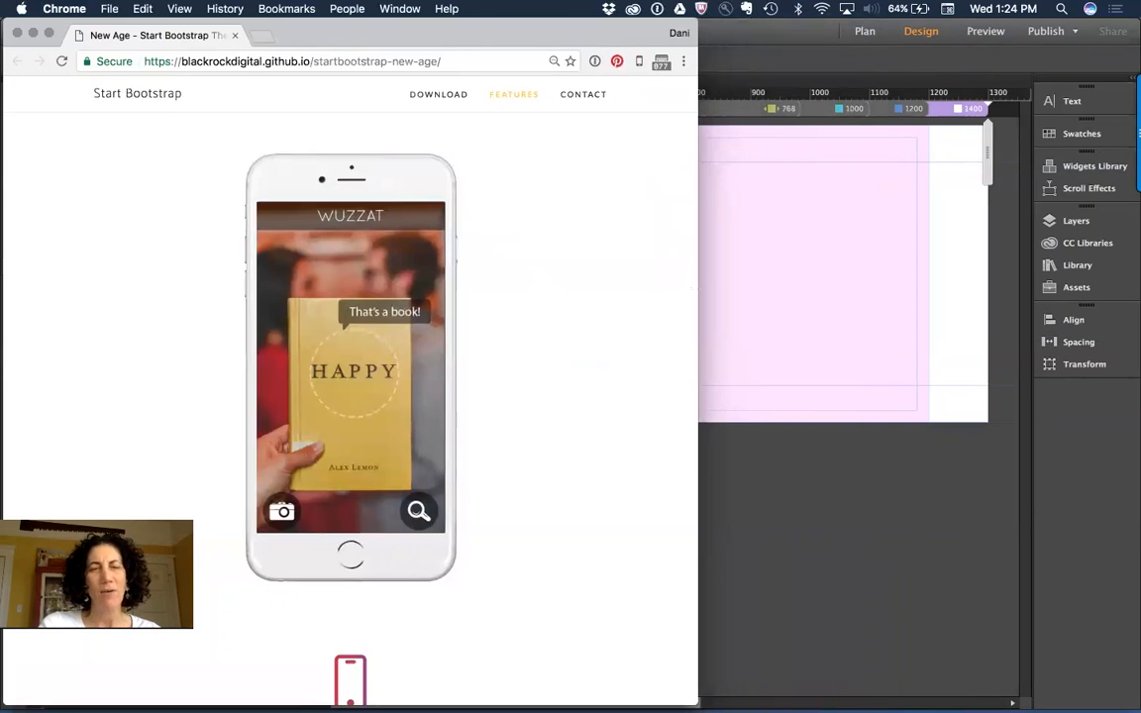
scroll(619, 332, "down", 15)
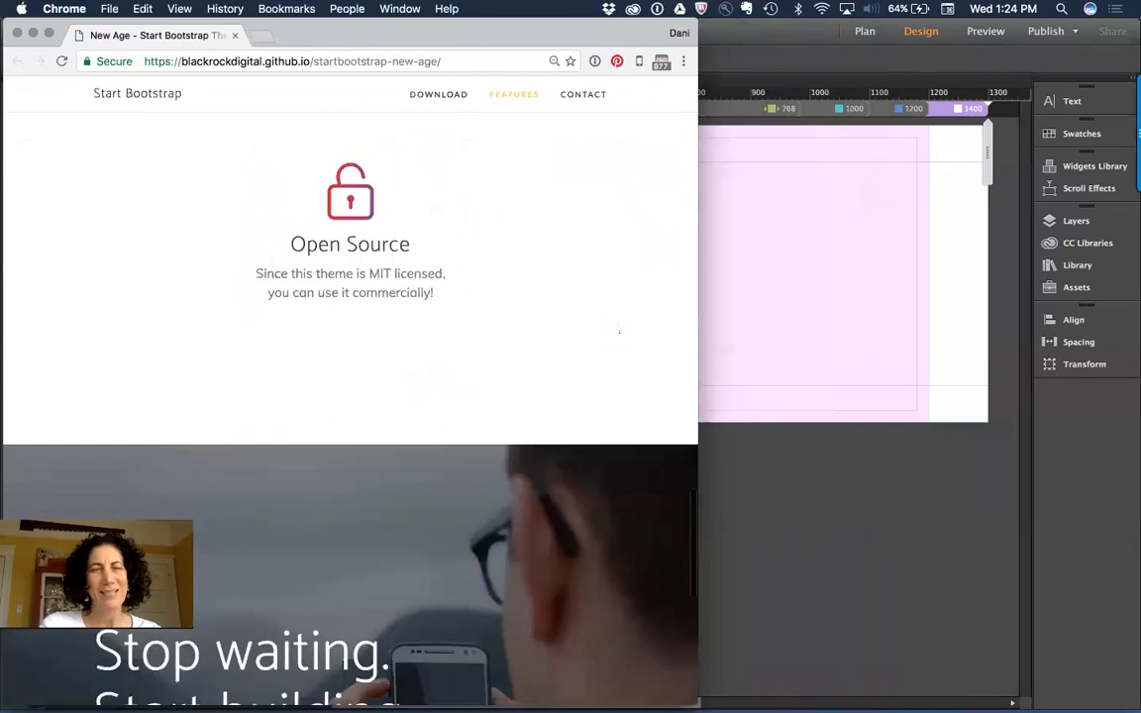
scroll(619, 330, "up", 20)
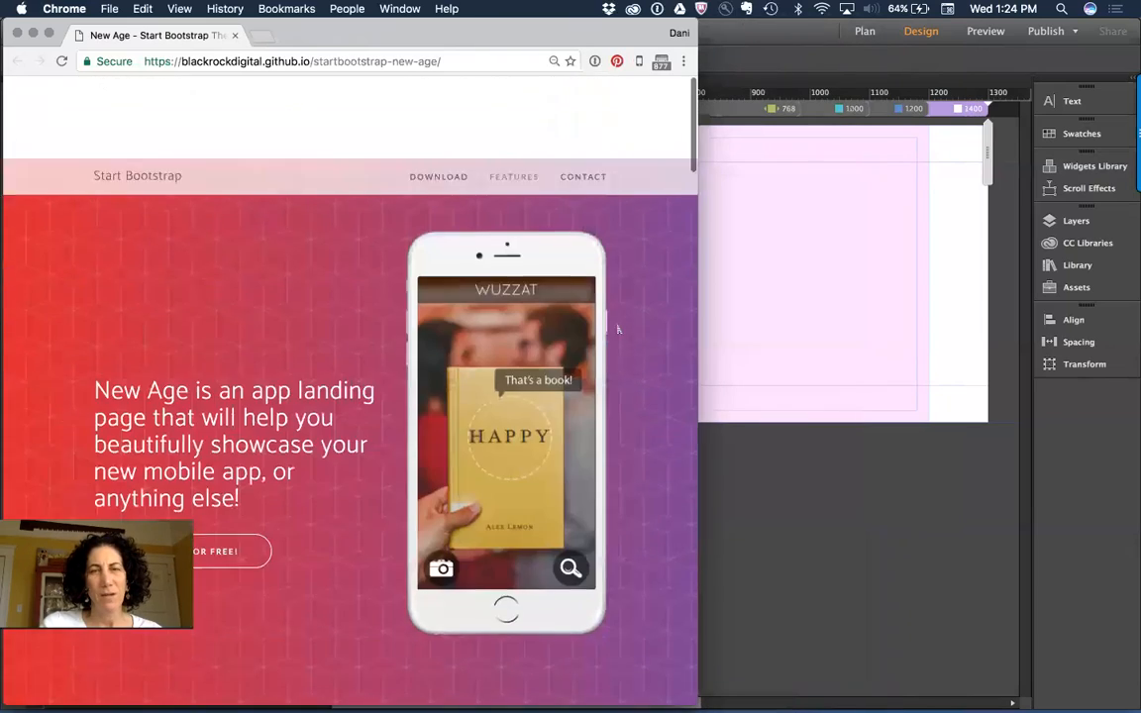
left_click_drag(699, 332, 1137, 347)
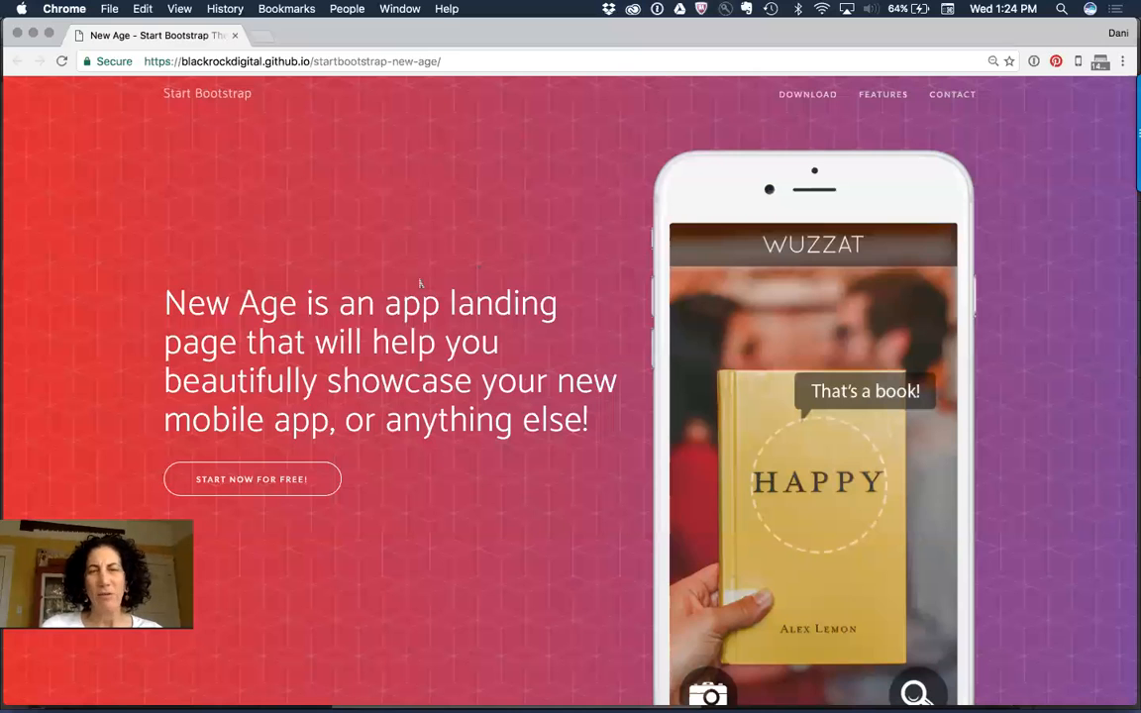
double_click(503, 303)
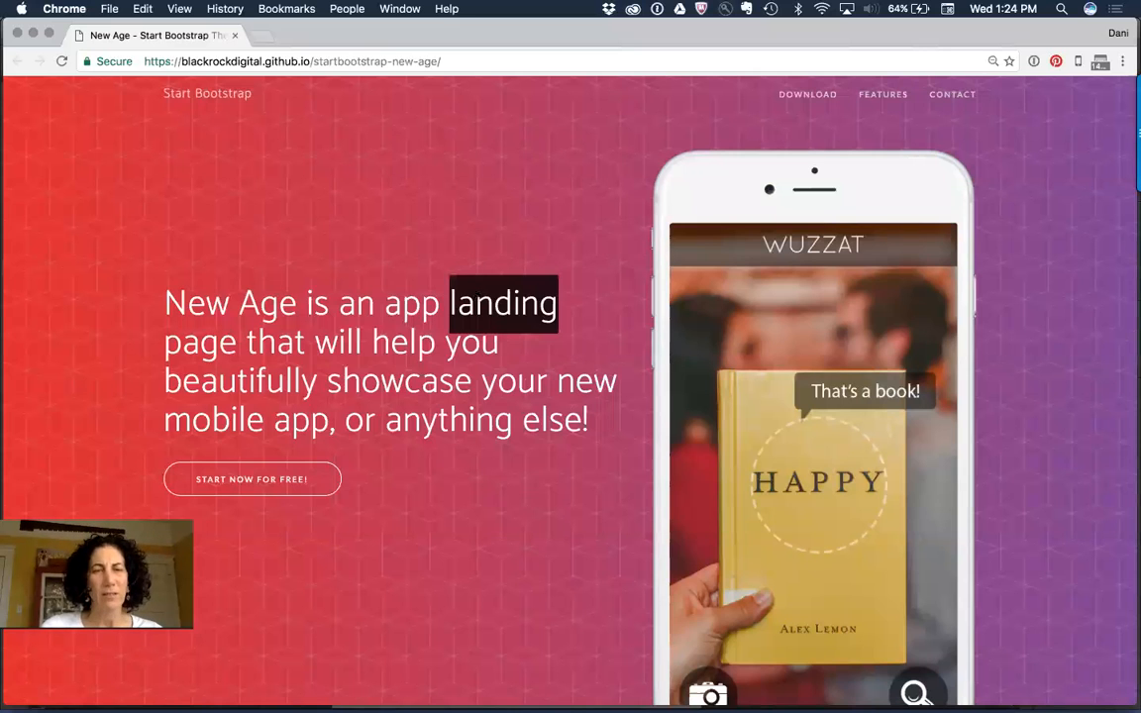
right_click(475, 289)
left_click(378, 215)
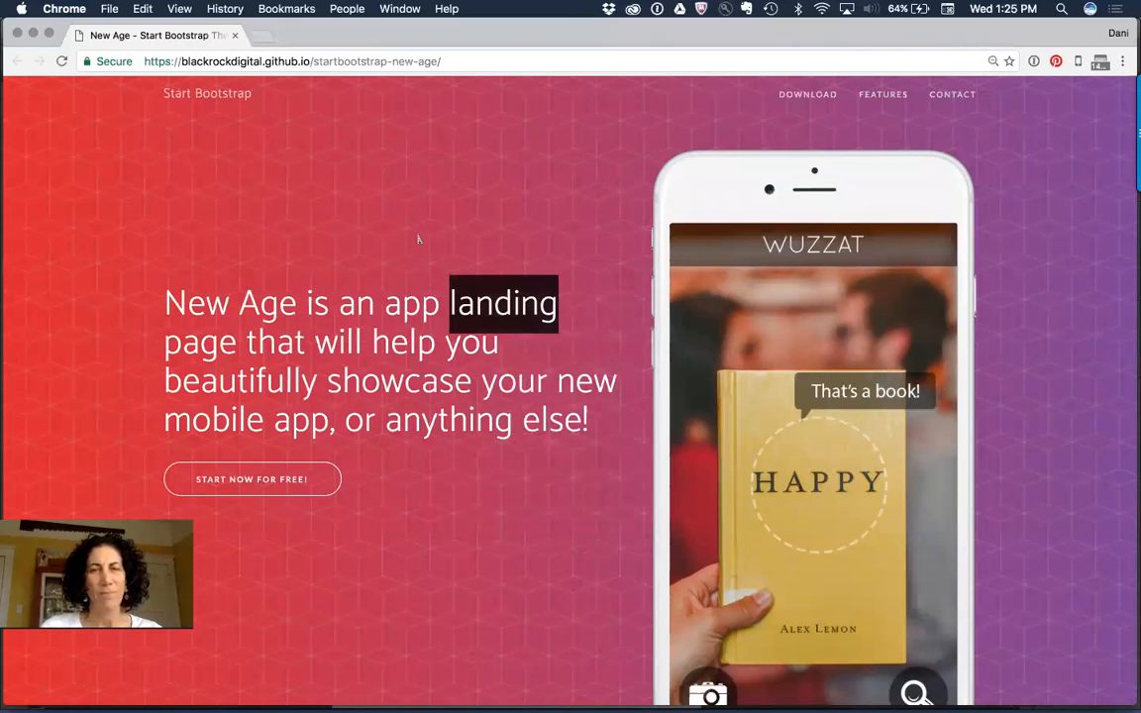
left_click(347, 220)
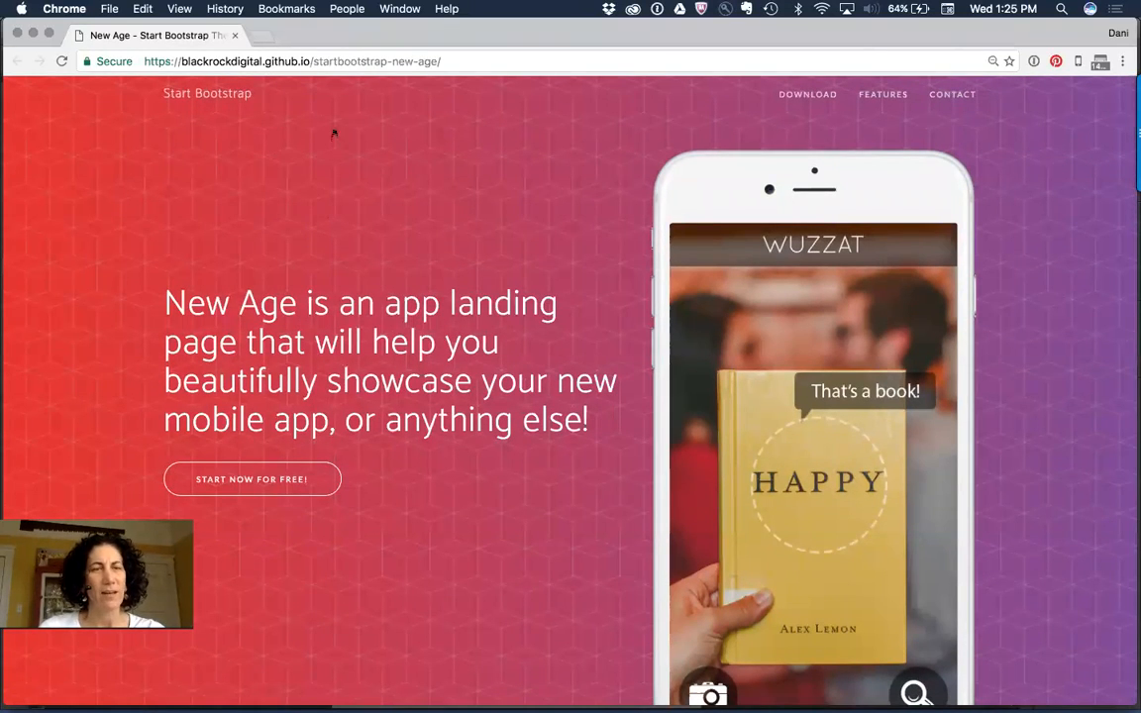
left_click_drag(150, 285, 589, 422)
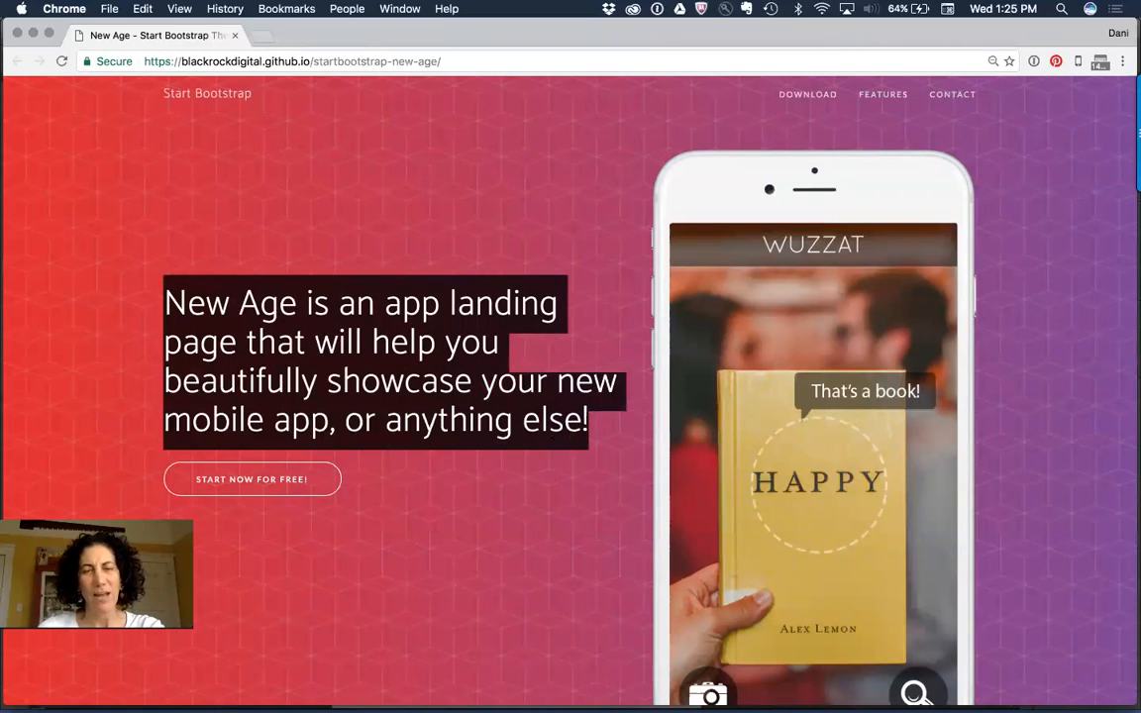
left_click(484, 447)
Inspect the hero heading's code and style rules in an enlarged developer tools area, and close the tools.
right_click(424, 345)
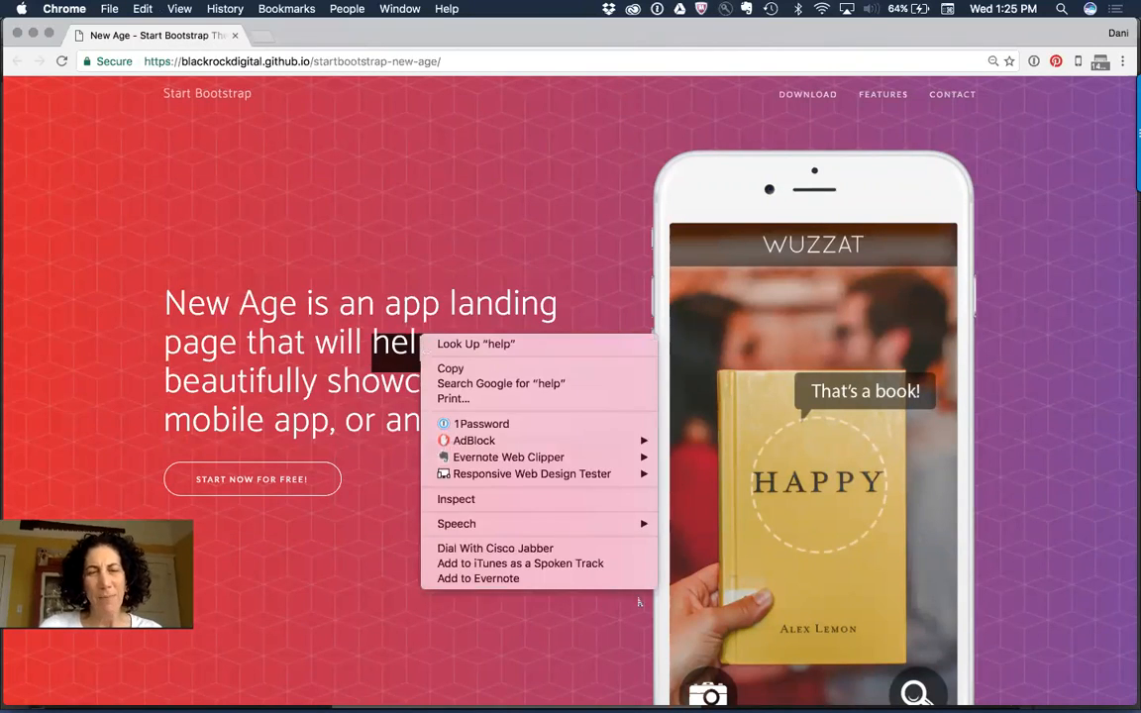
left_click(605, 502)
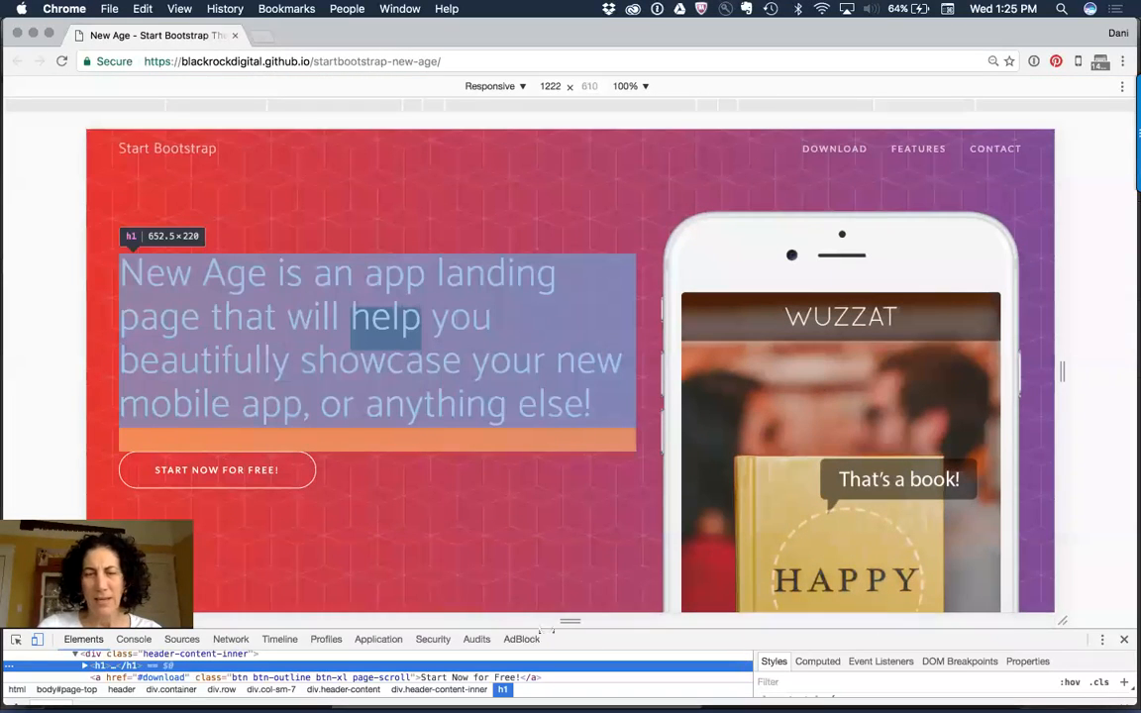
left_click_drag(545, 618, 537, 446)
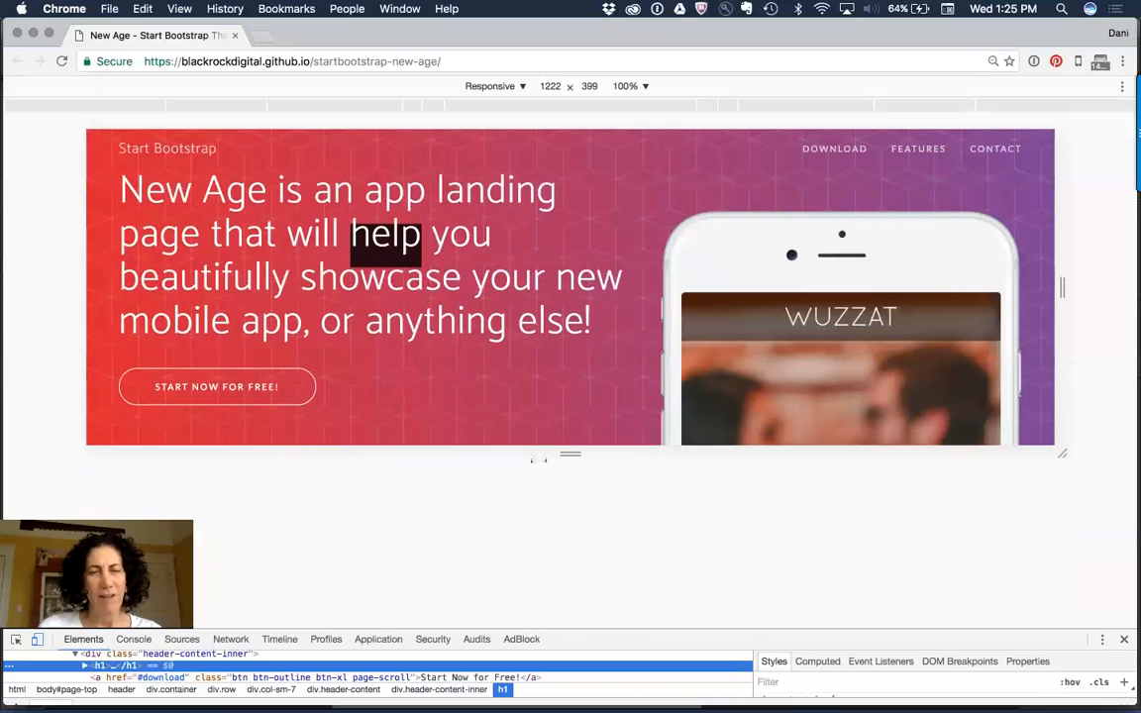
left_click_drag(1078, 641, 1033, 468)
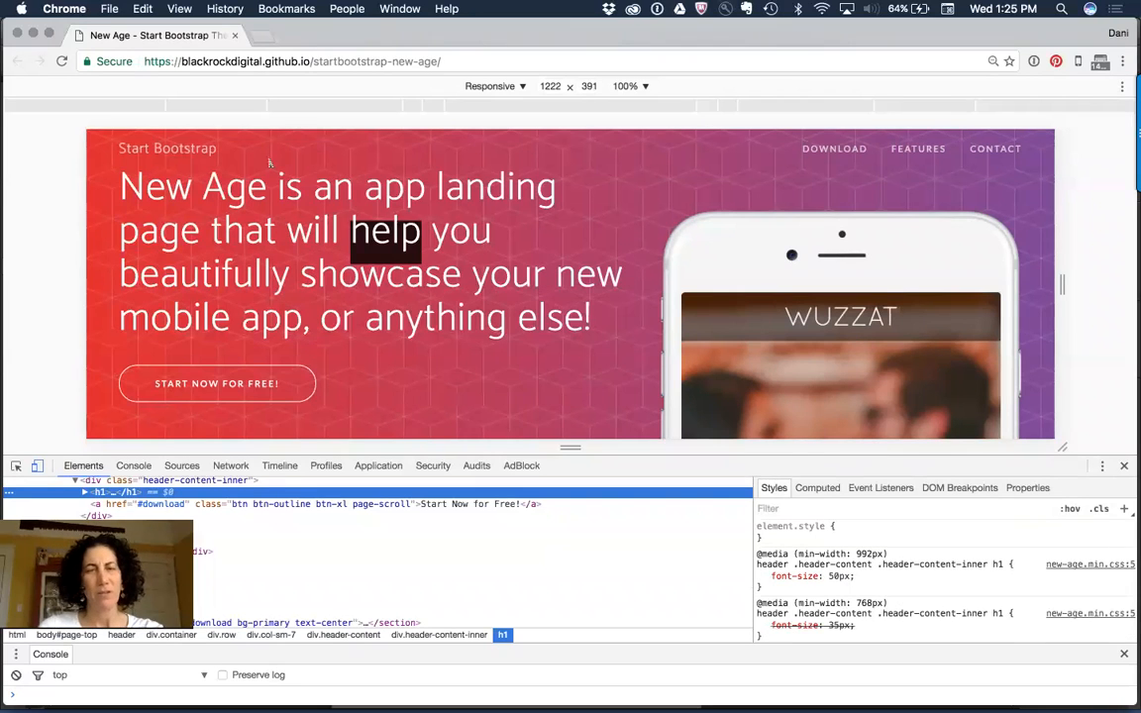
left_click(419, 241)
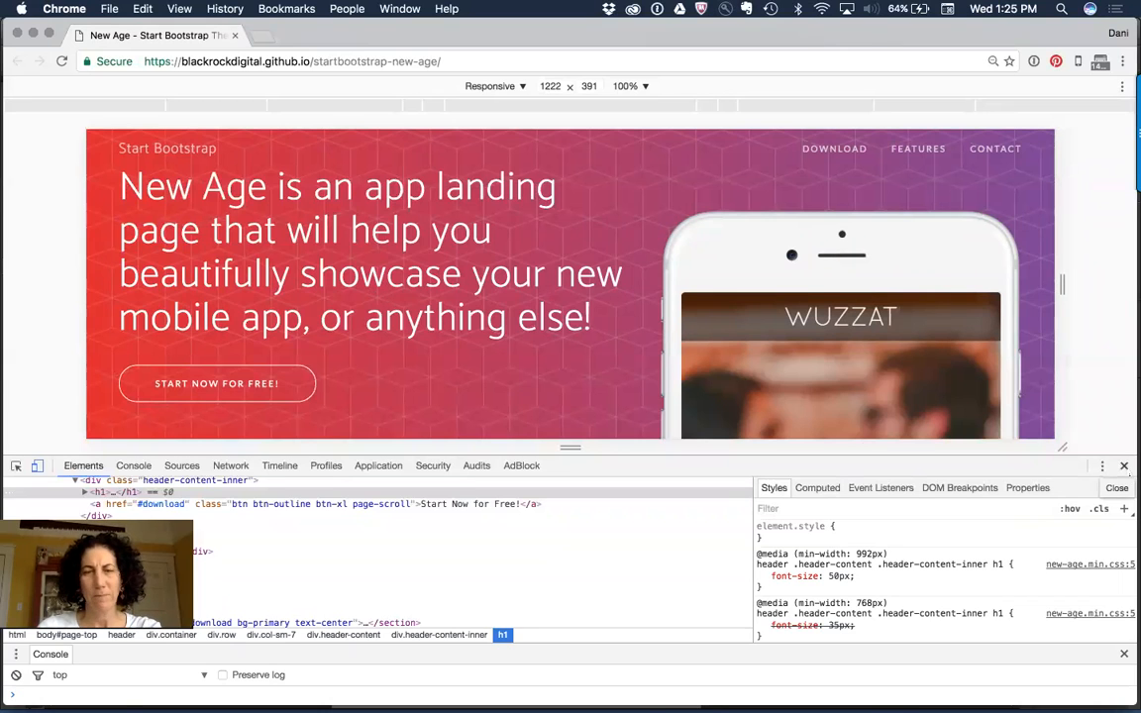
key("super+alt+i")
Copy the complete hero heading text from the sample page and switch to Adobe Muse.
left_click_drag(610, 437, 147, 246)
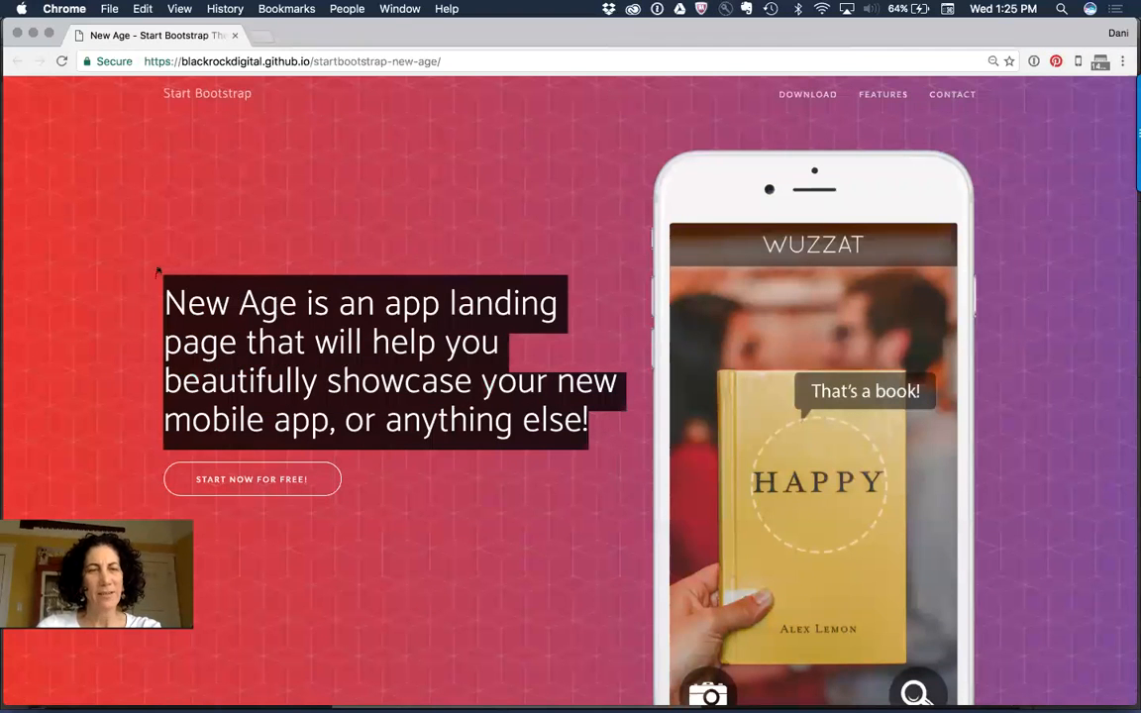
right_click(374, 352)
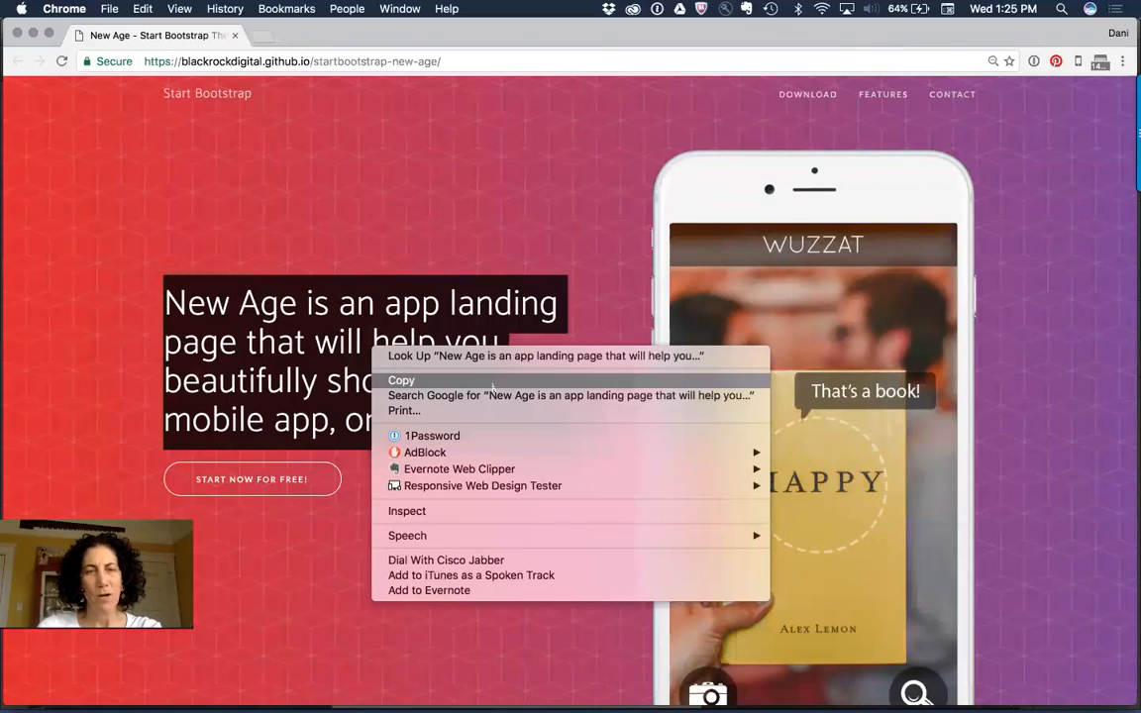
left_click(401, 380)
key("super+Tab")
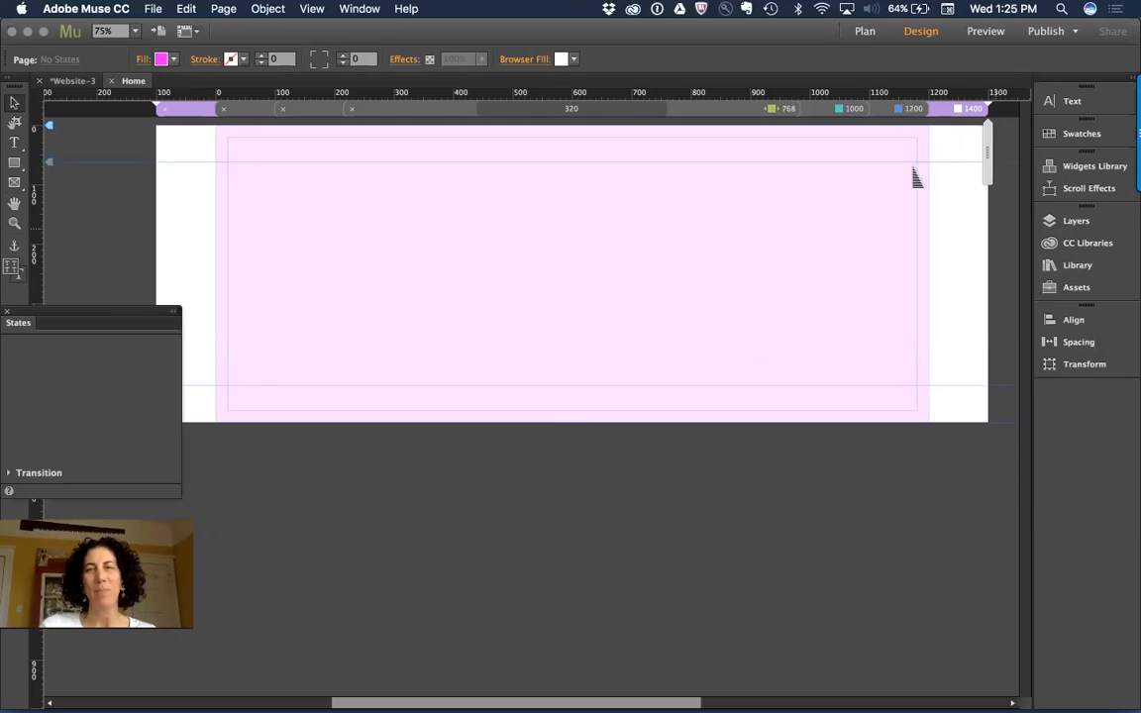
Paste the copied heading onto the Home page at the 1400 breakpoint and place its text frame at about X 313, Y 192.
left_click(890, 112)
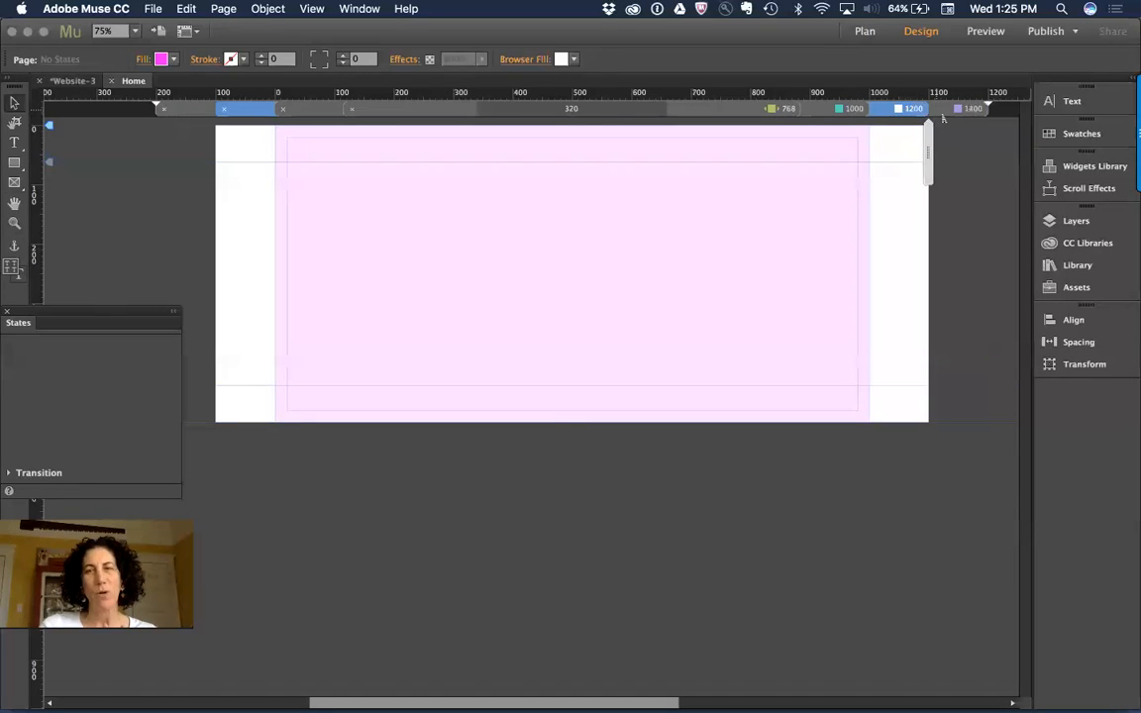
left_click(943, 111)
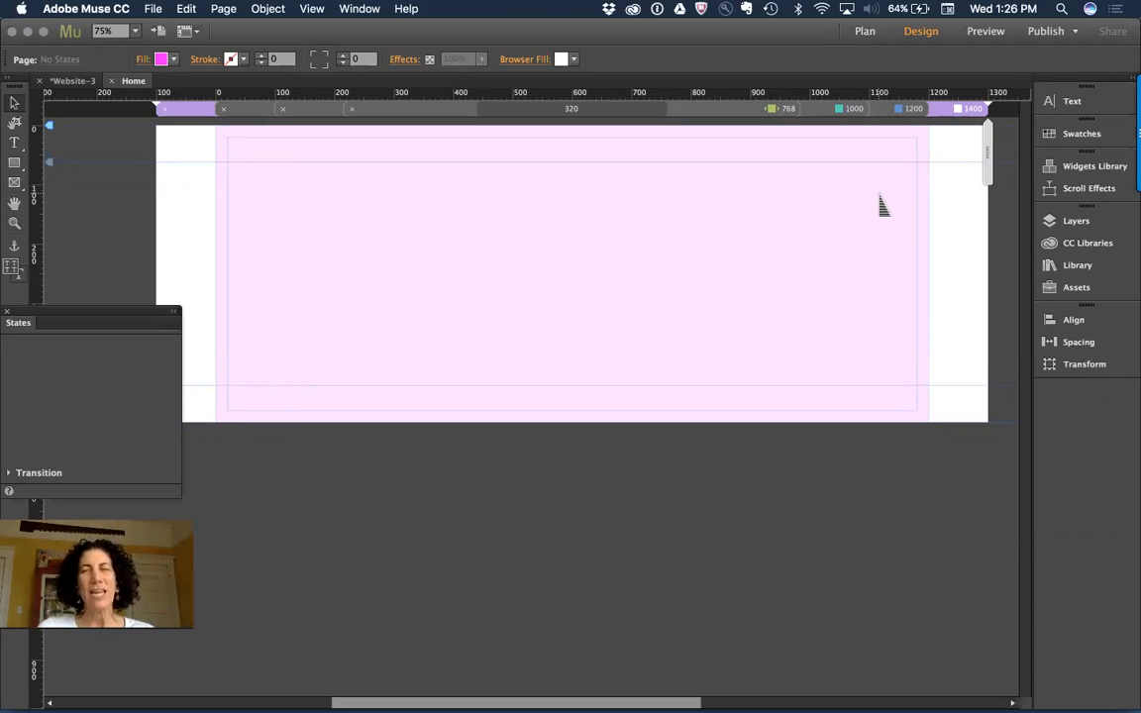
right_click(470, 210)
left_click(539, 215)
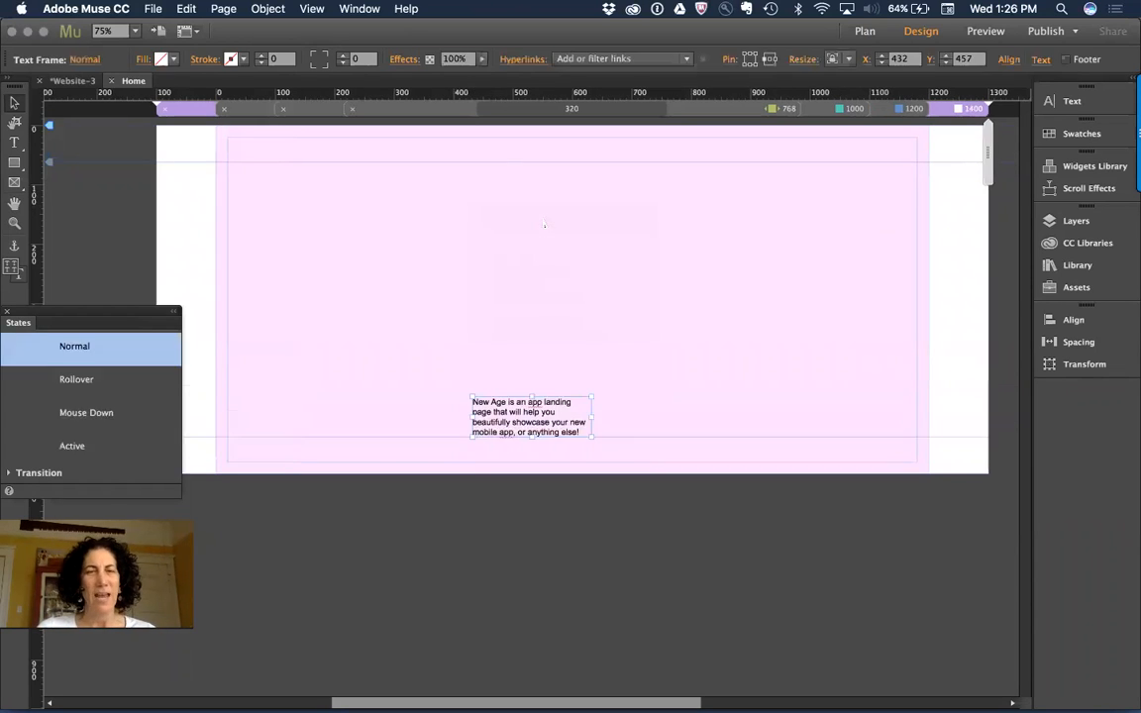
left_click_drag(499, 411, 461, 265)
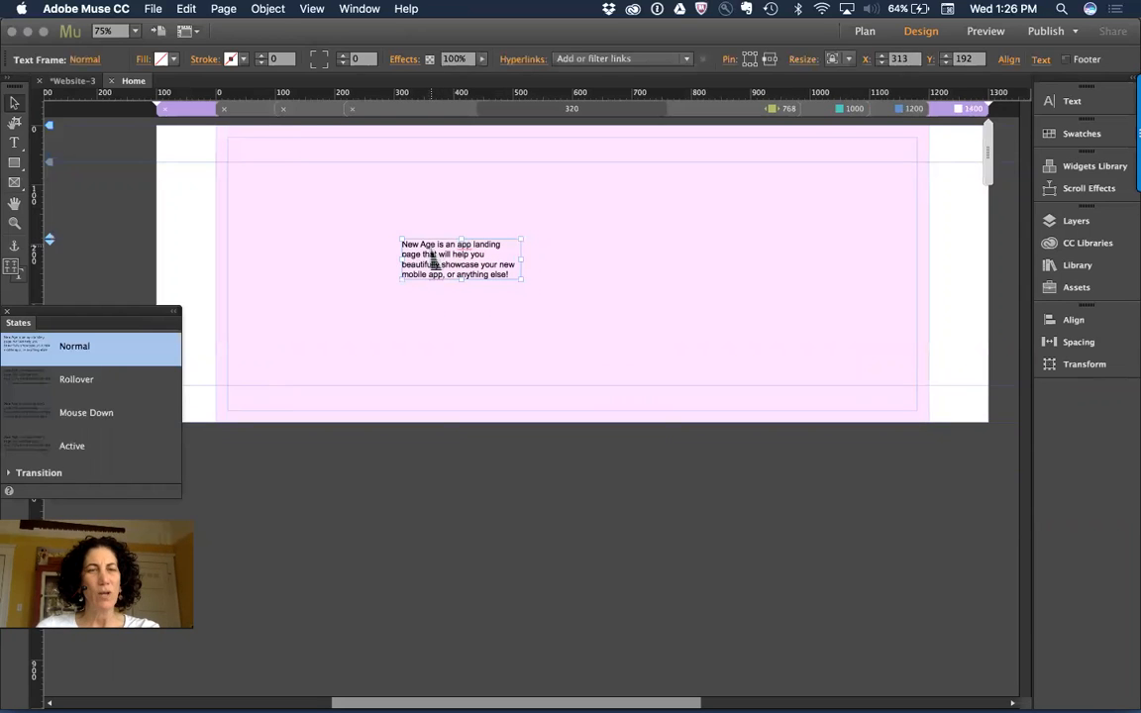
Format the whole hero heading text in the Catamaran font at size 50.
triple_click(432, 251)
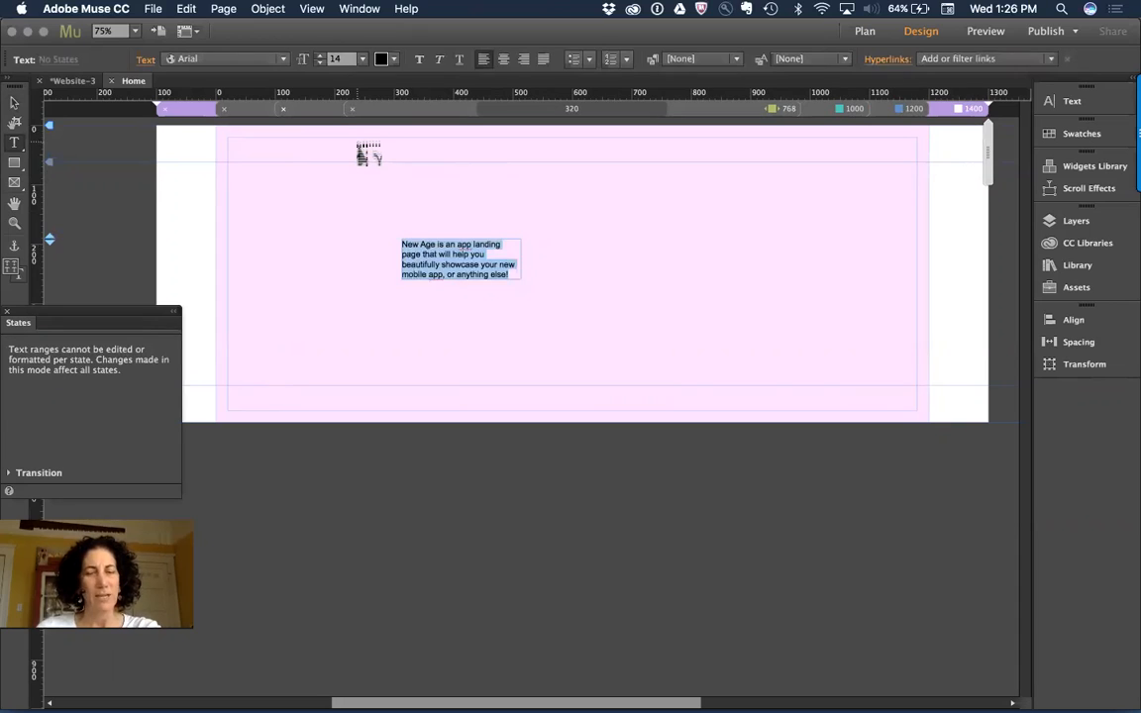
key("BackSpace")
key("super+z")
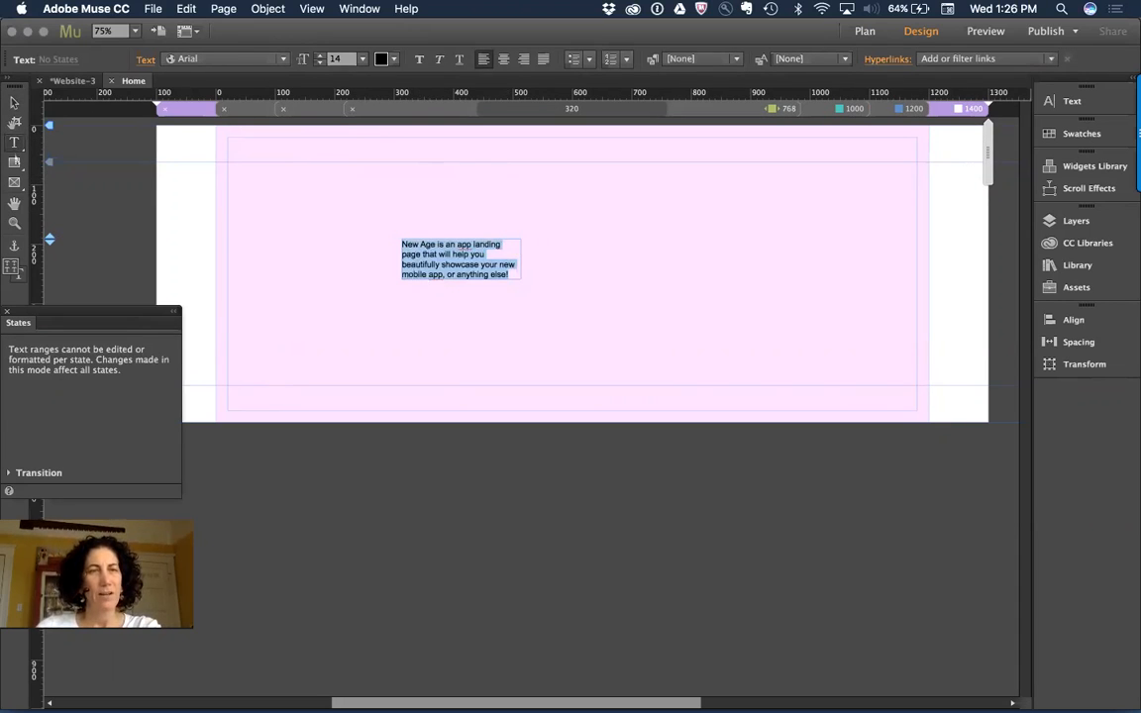
left_click(220, 58)
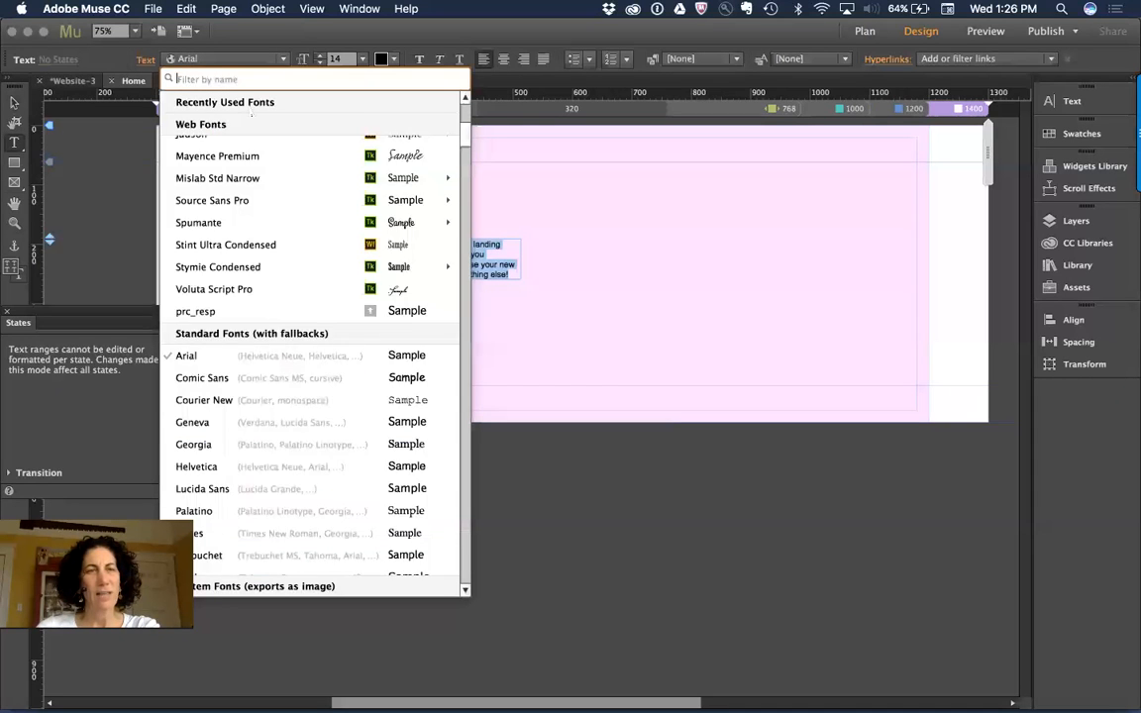
scroll(240, 132, "up", 5)
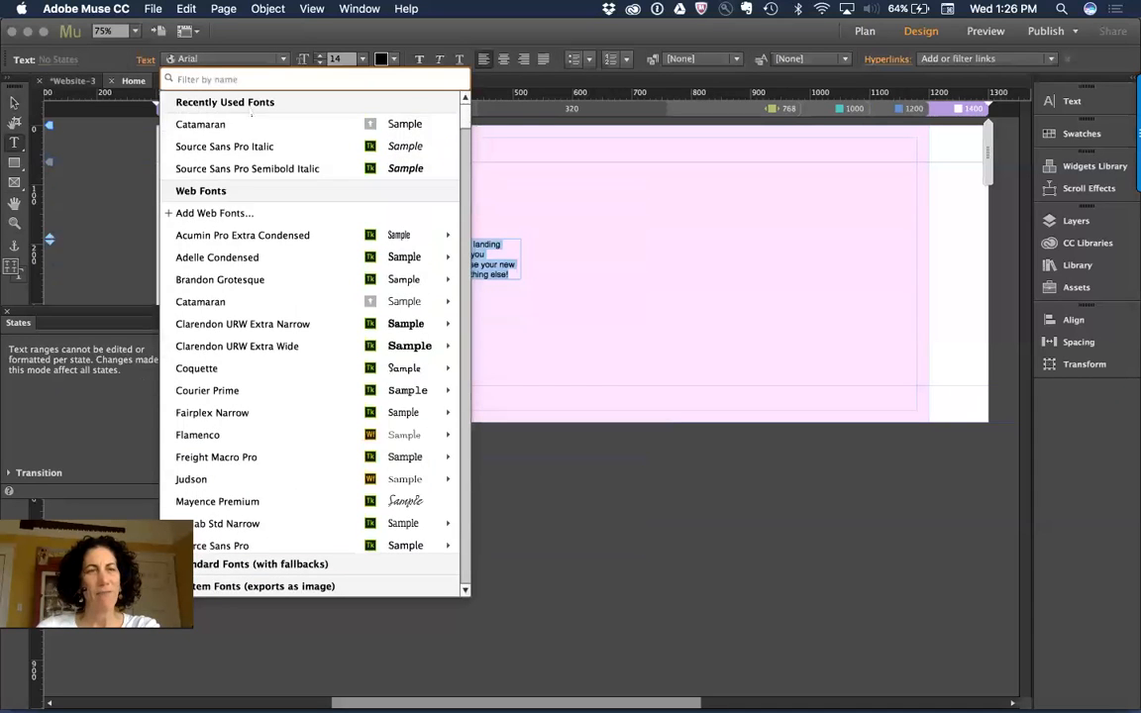
left_click(241, 129)
double_click(337, 58)
type("50")
key("Return")
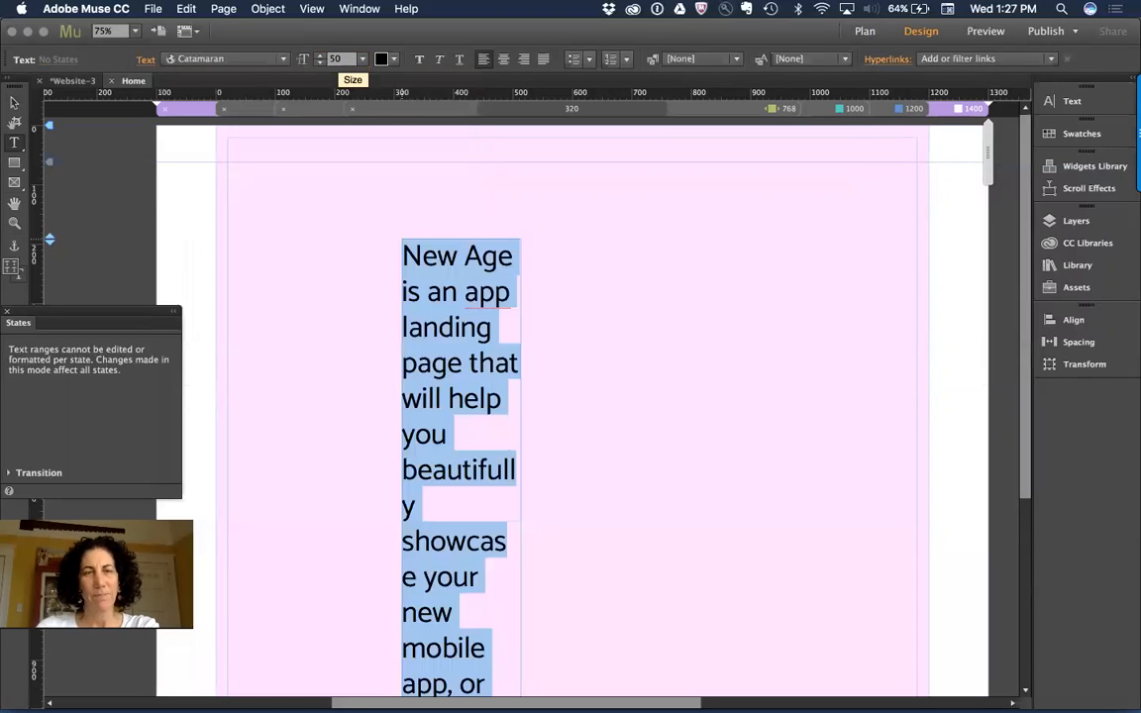
Widen the heading's text frame so the text wraps onto four lines, and move it to about X 35, Y 103.
left_click(14, 103)
left_click_drag(525, 489, 788, 480)
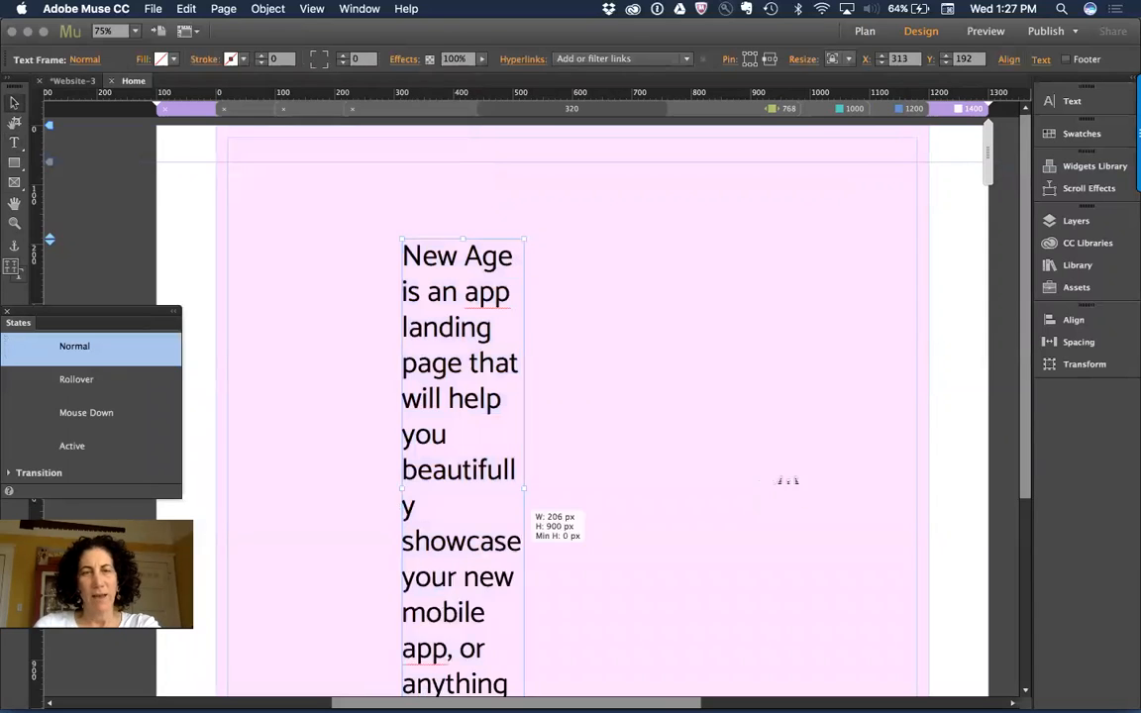
left_click_drag(454, 235, 459, 241)
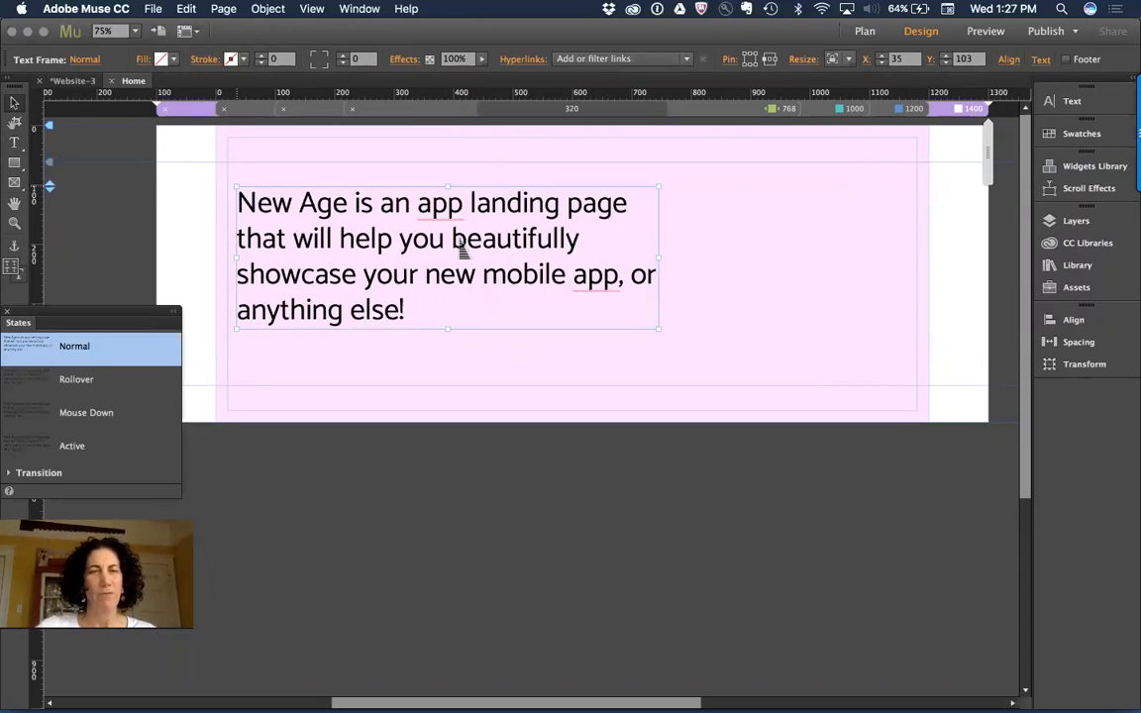
Delete the heading's text frame, switch to Chrome and review the sample page's hero section.
key("Delete")
key("super+Tab")
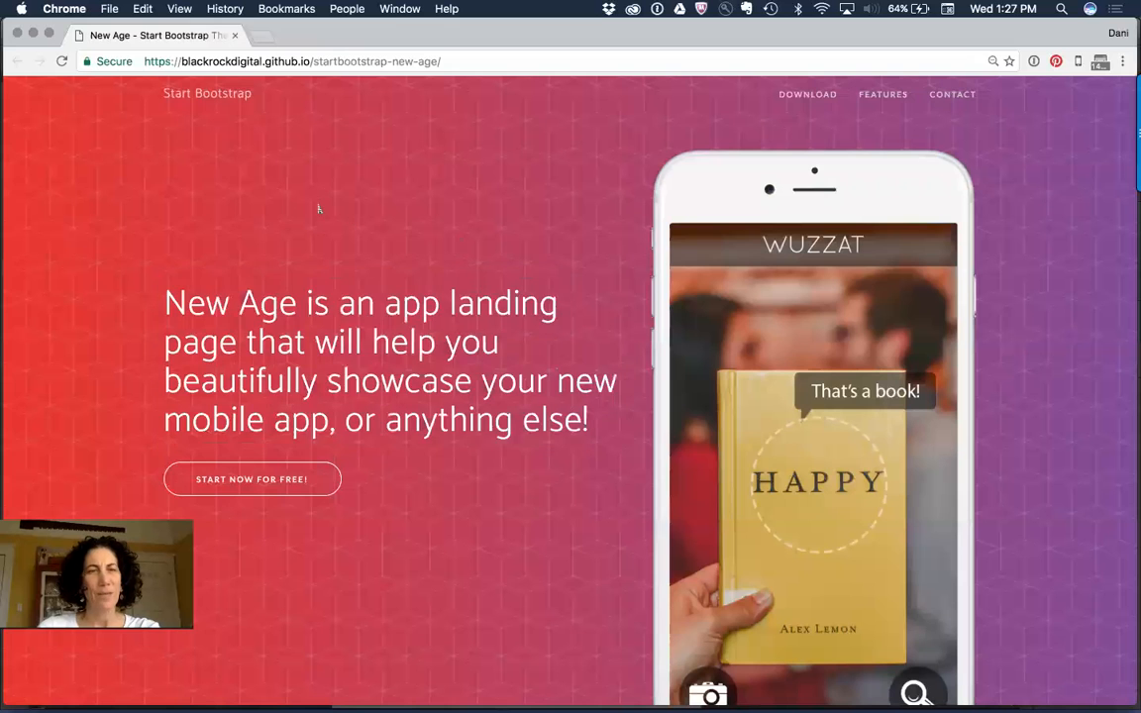
scroll(528, 373, "down", 3)
scroll(530, 378, "down", 2)
scroll(530, 378, "up", 5)
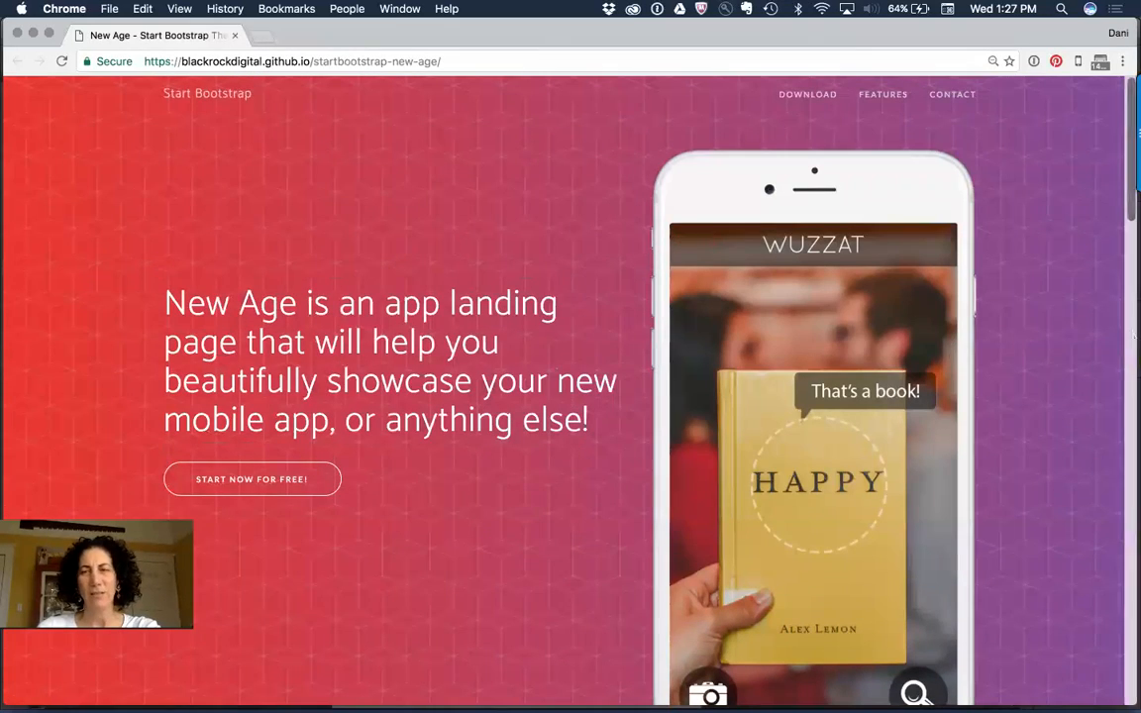
scroll(1010, 337, "down", 10)
scroll(1000, 356, "up", 10)
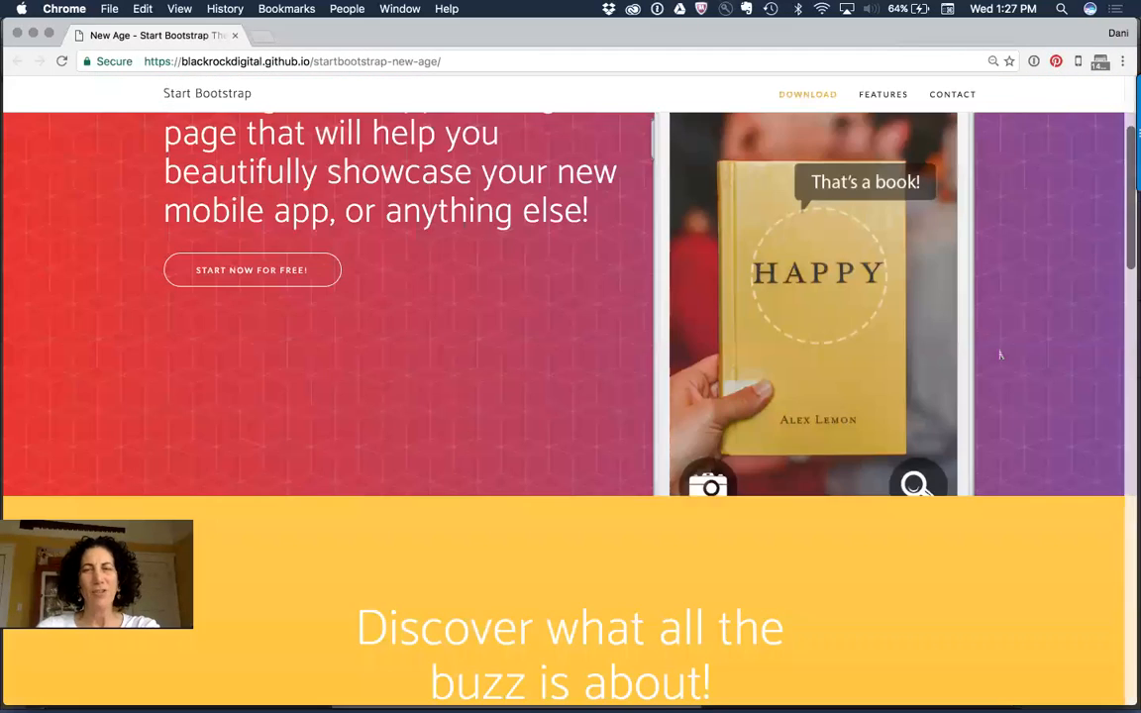
Capture a full-width screenshot strip of the hero's gradient background, about 1405 x 26 px.
mouse_move(1130, 156)
left_click(1113, 133)
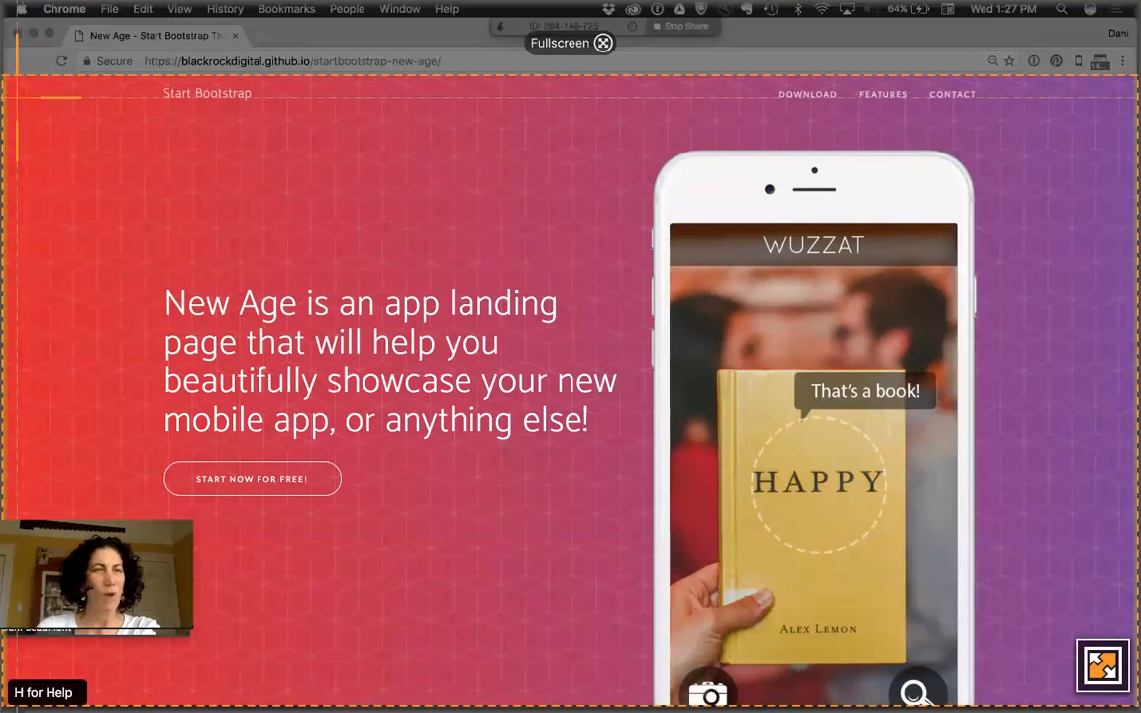
left_click_drag(10, 109, 1126, 131)
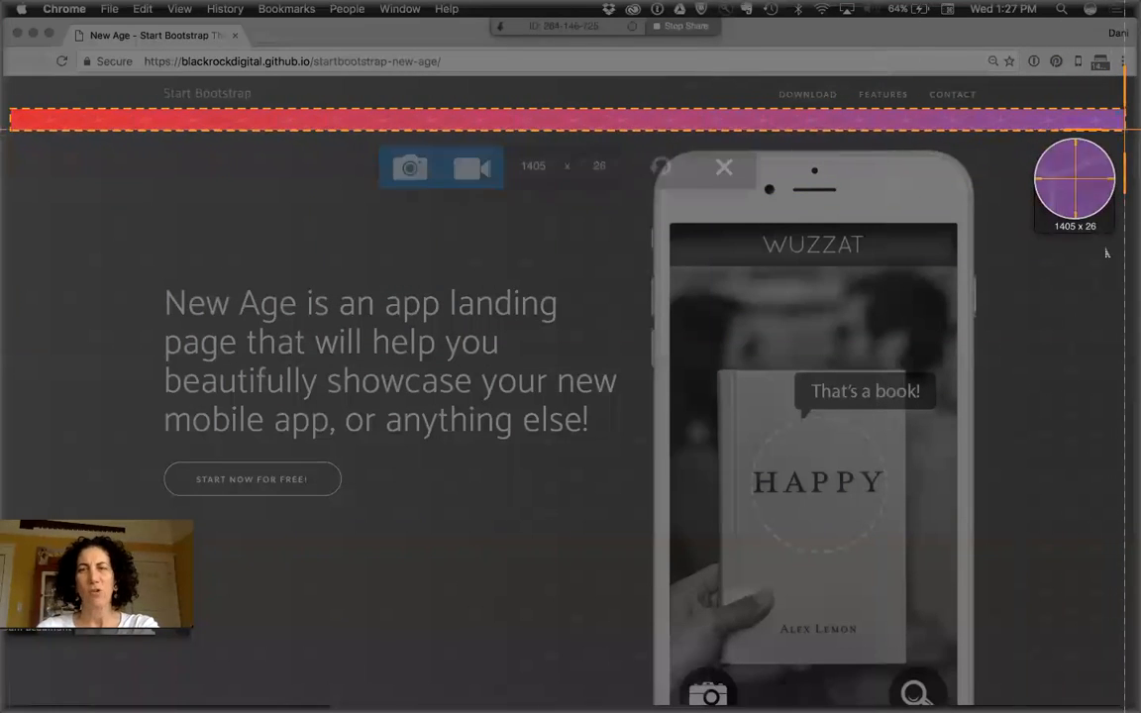
left_click(398, 177)
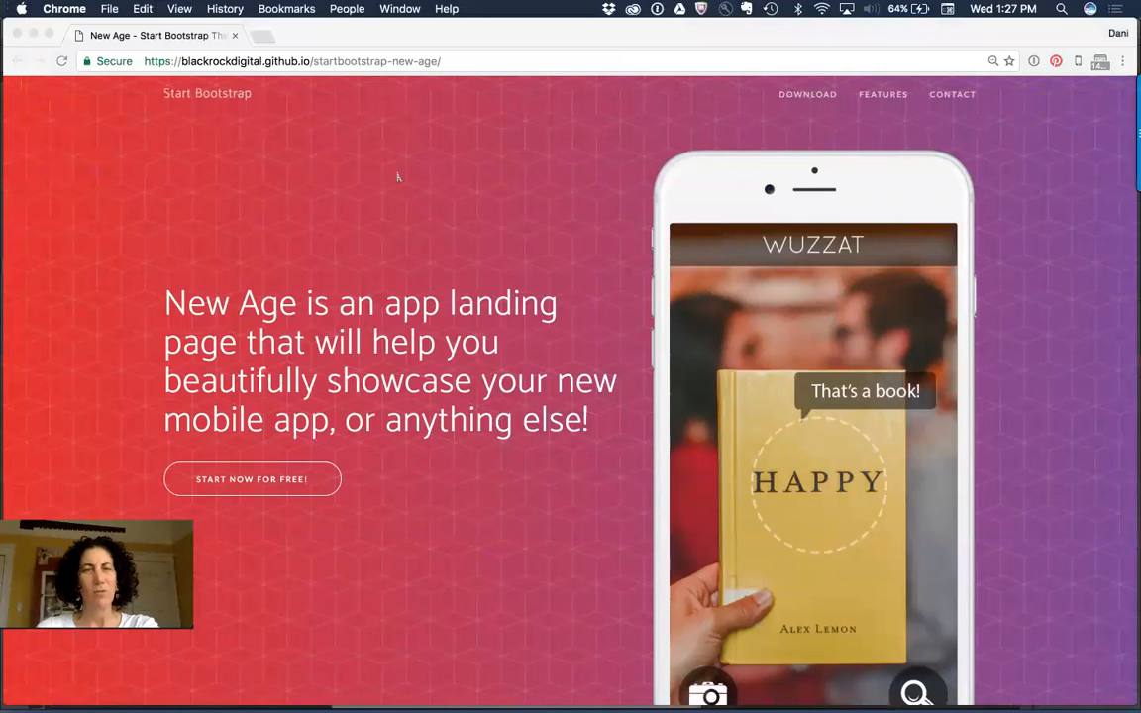
Switch to Adobe Muse, paste the captured gradient strip onto the Home page and place it at about X -87, Y 448.
key("super+Tab")
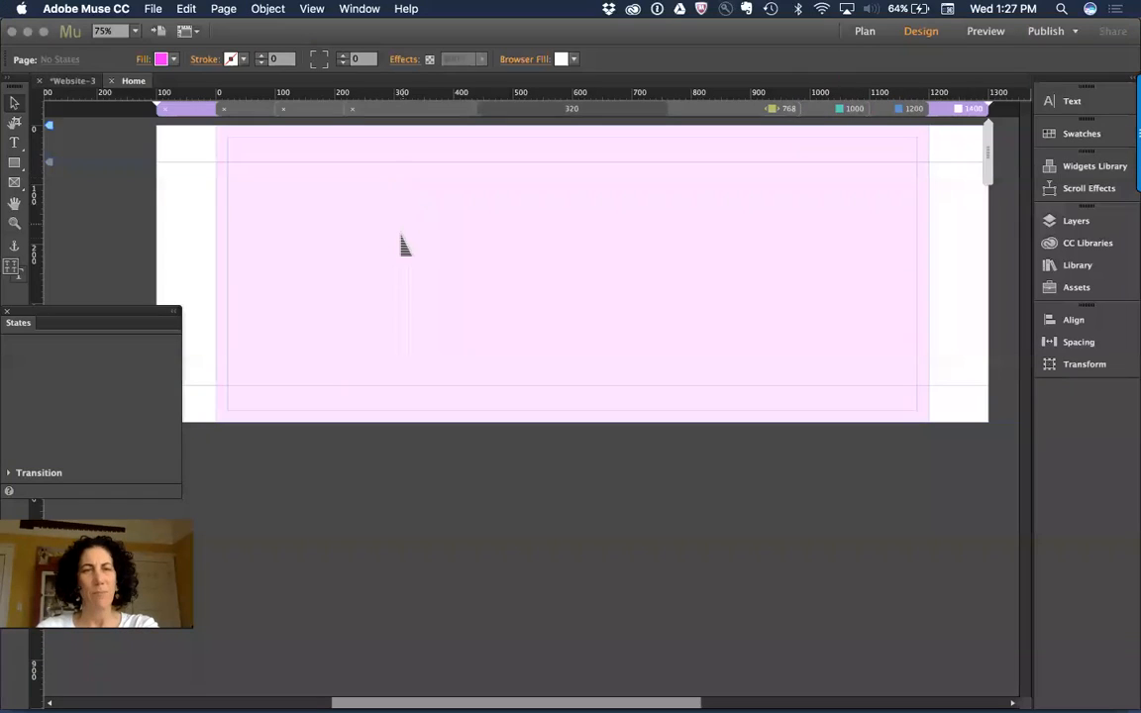
key("super+v")
left_click_drag(563, 403, 598, 305)
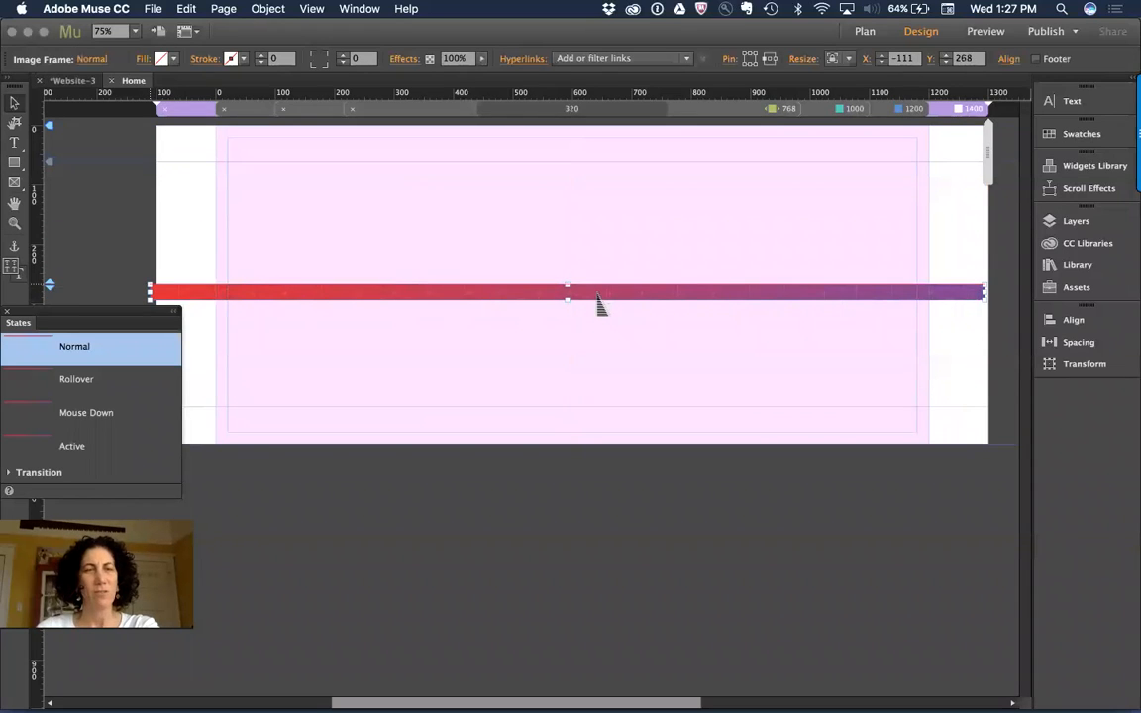
left_click(476, 253)
left_click(489, 295)
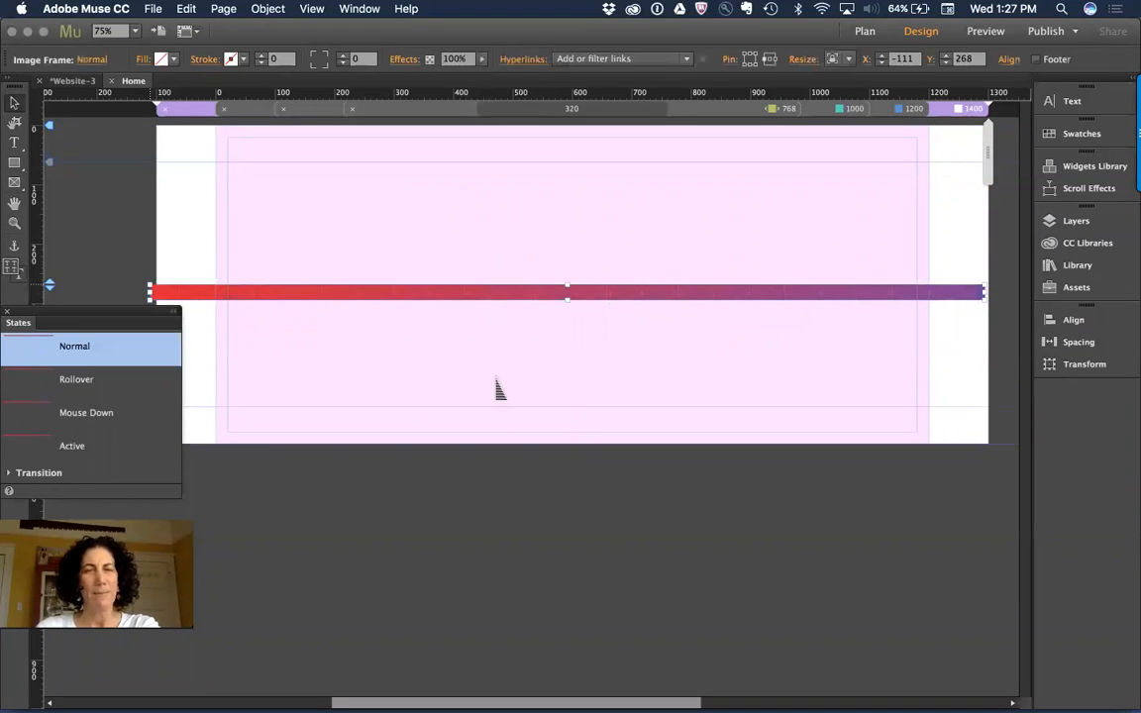
left_click_drag(499, 390, 501, 406)
left_click(478, 315)
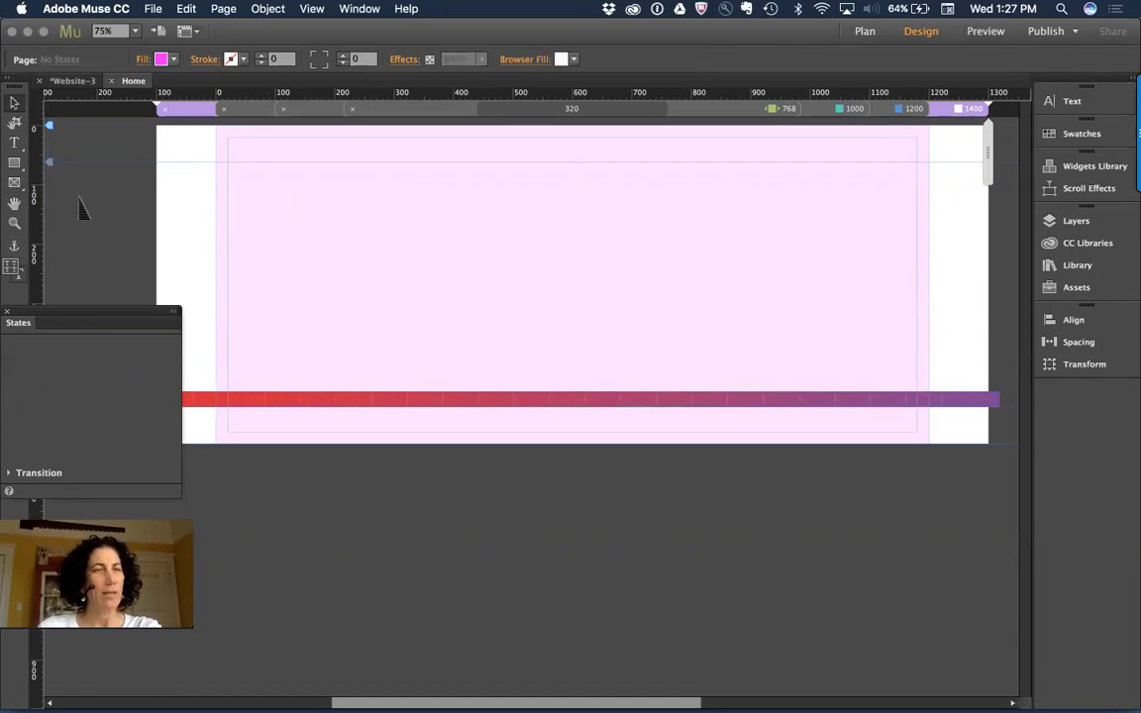
Draw a rectangle starting at the page's top edge at about X 550 and make it stretch to the full browser width.
left_click(14, 162)
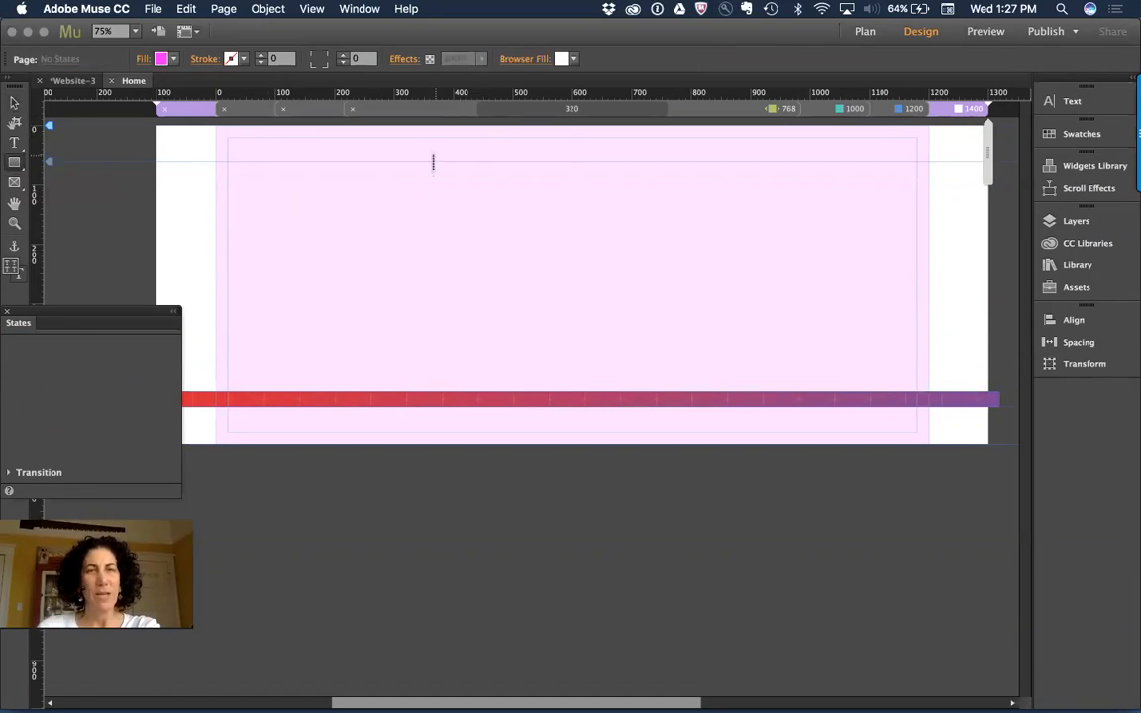
left_click_drag(543, 125, 648, 444)
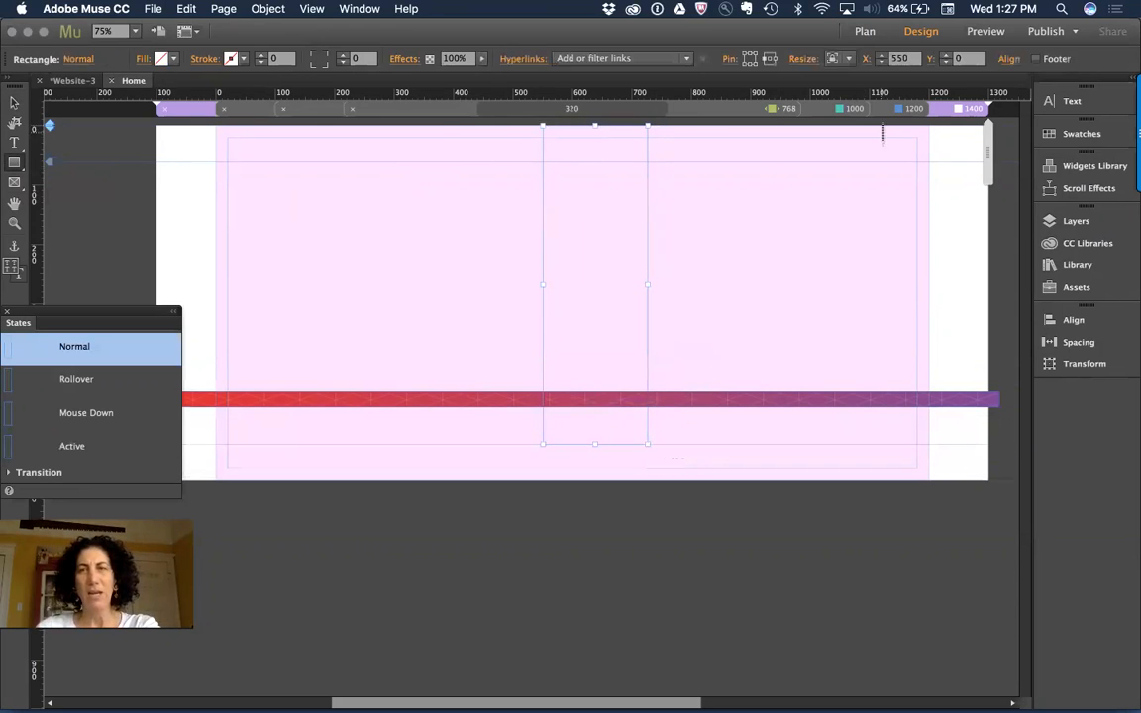
left_click(842, 59)
left_click(872, 127)
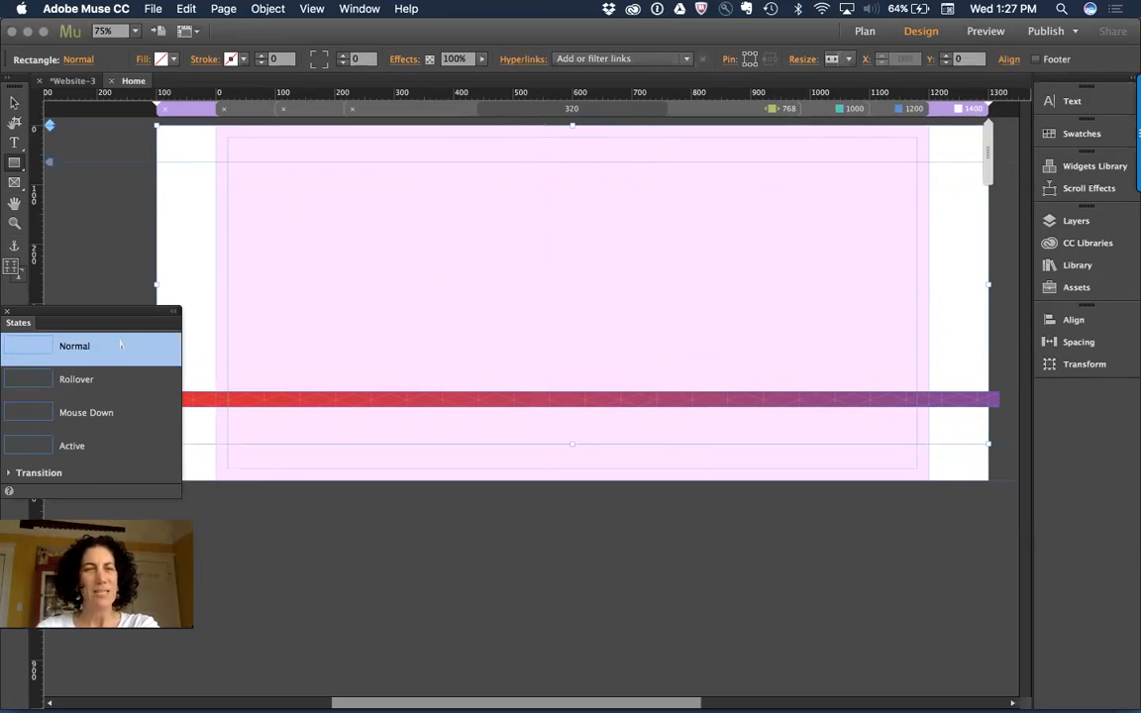
Change the rectangle's fill type to Gradient and try to sample a starting color for it.
left_click(140, 60)
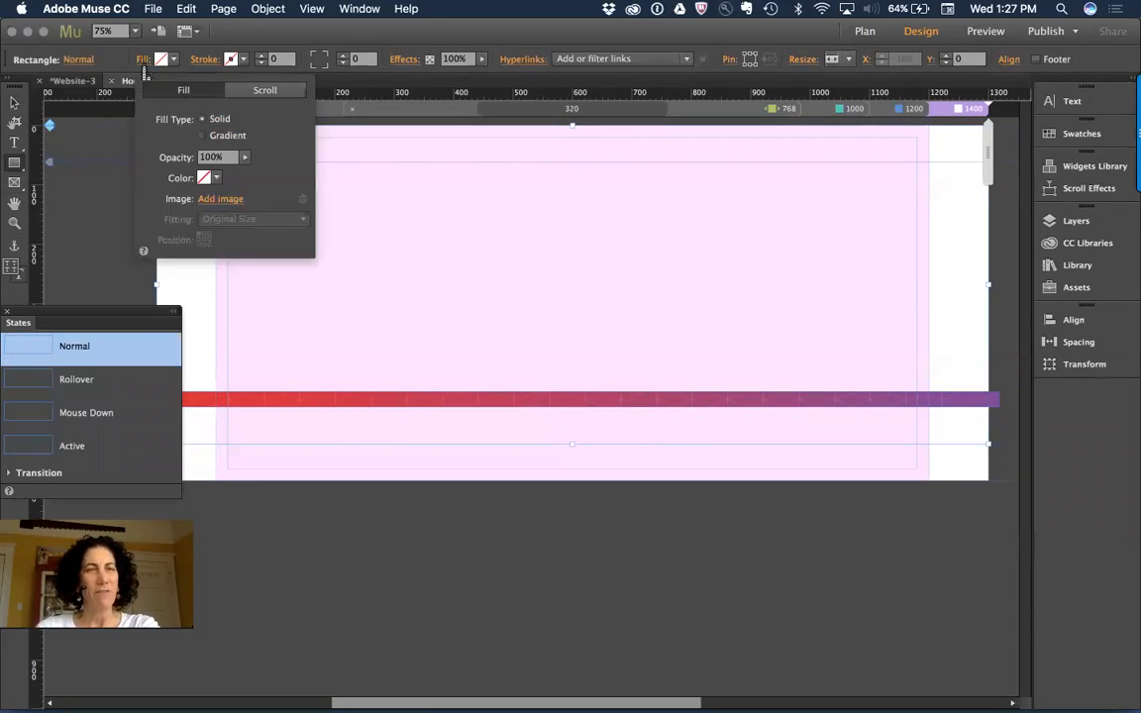
left_click(210, 136)
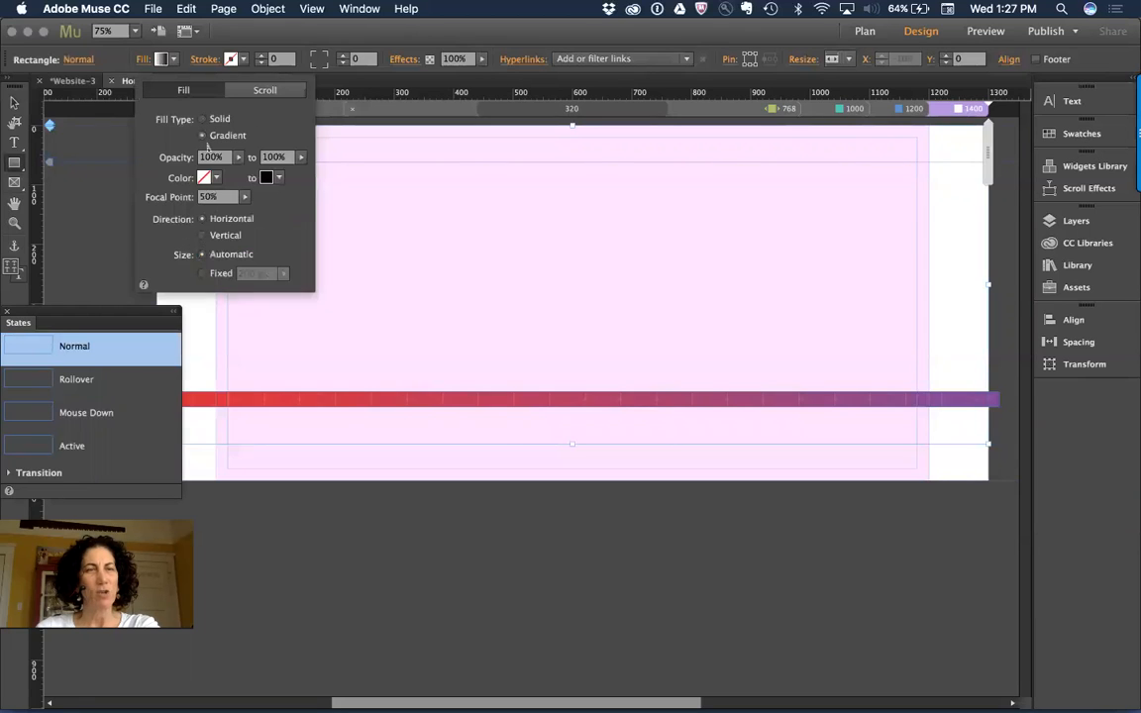
left_click(208, 178)
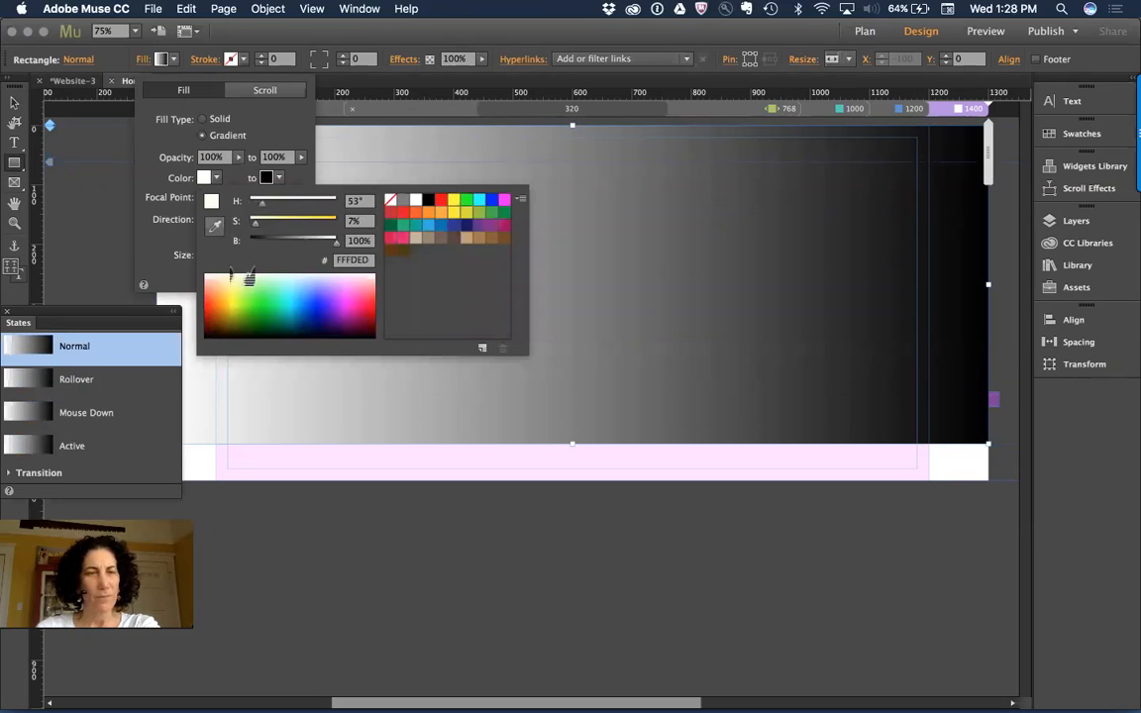
left_click(15, 117)
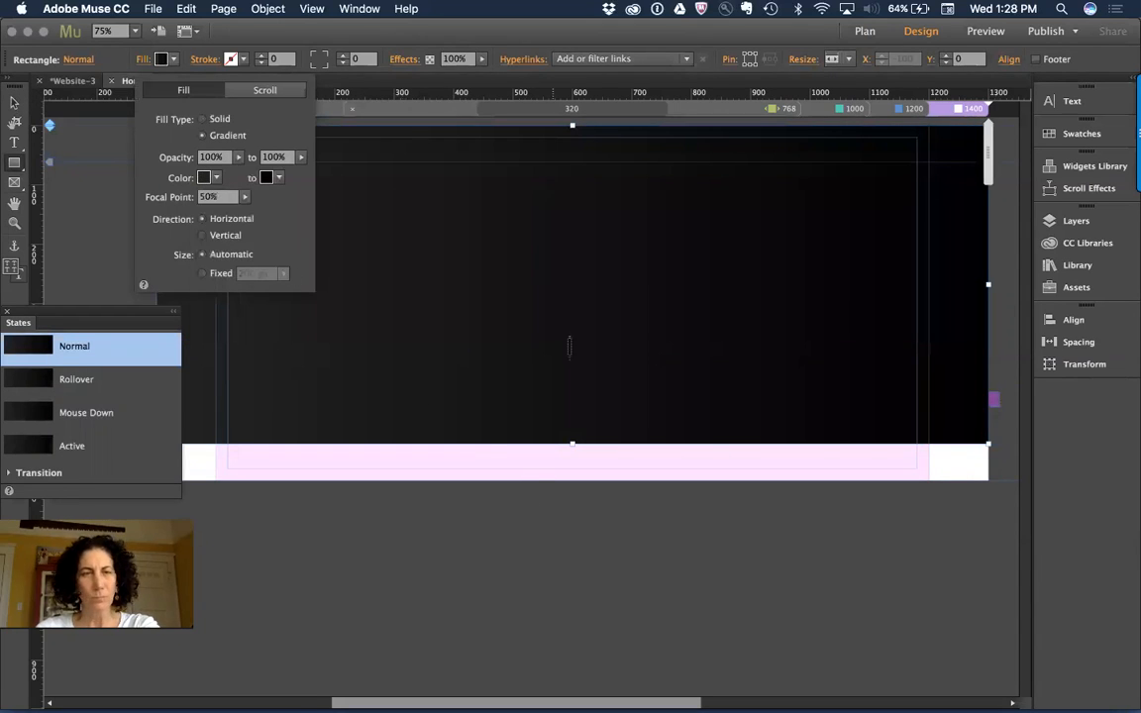
left_click(524, 322)
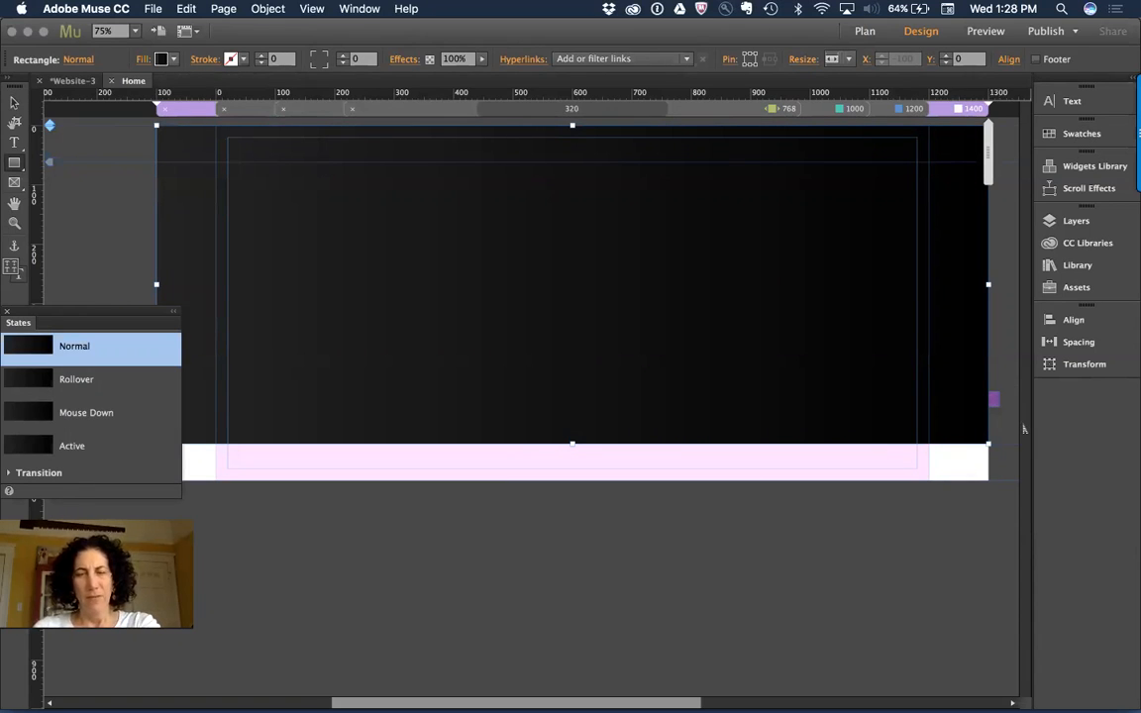
Move the gradient strip below the black rectangle, undoing the accidental enlargement of the image.
left_click(997, 404)
left_click_drag(999, 406, 1006, 513)
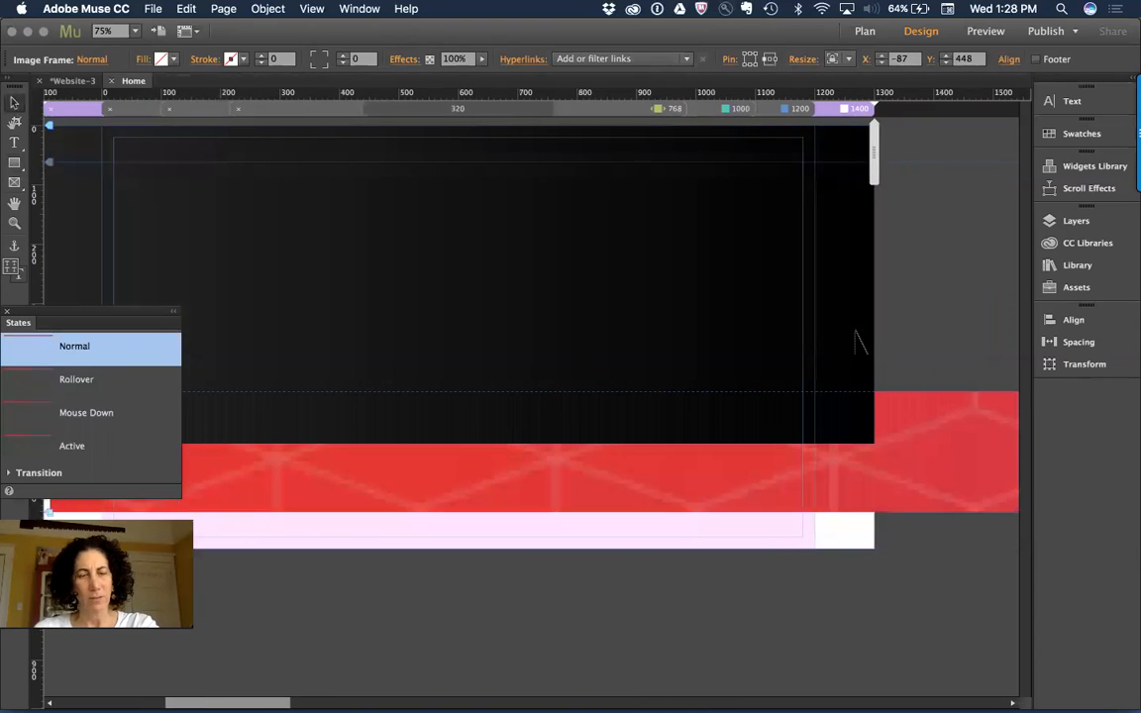
key("super+z")
left_click_drag(787, 400, 780, 488)
left_click(672, 479)
key("super+minus")
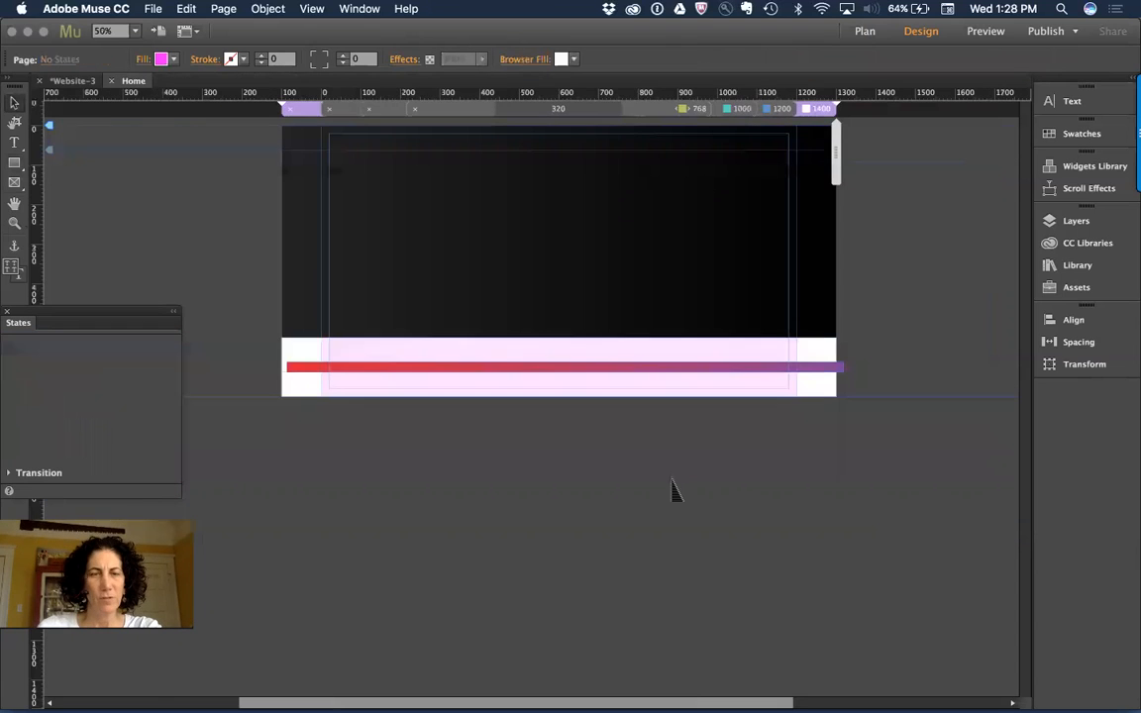
Set the rectangle's gradient start color to the red sampled from the beginning of the pasted strip, DB3D48.
left_click(401, 193)
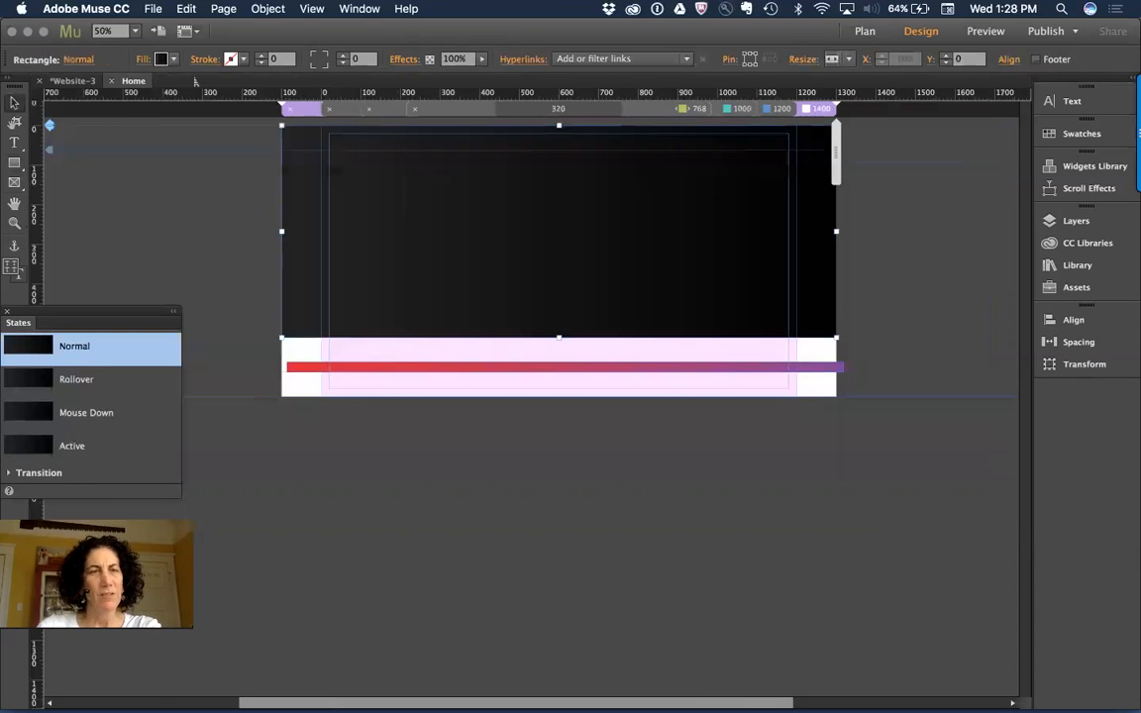
left_click(144, 59)
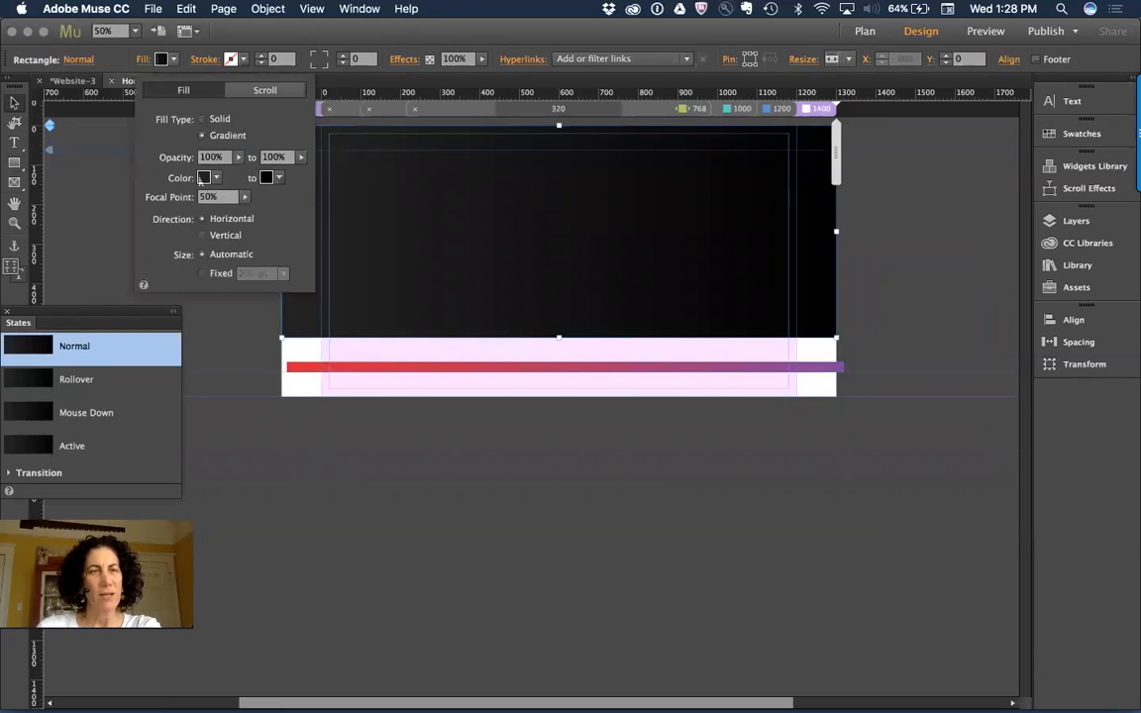
left_click(204, 178)
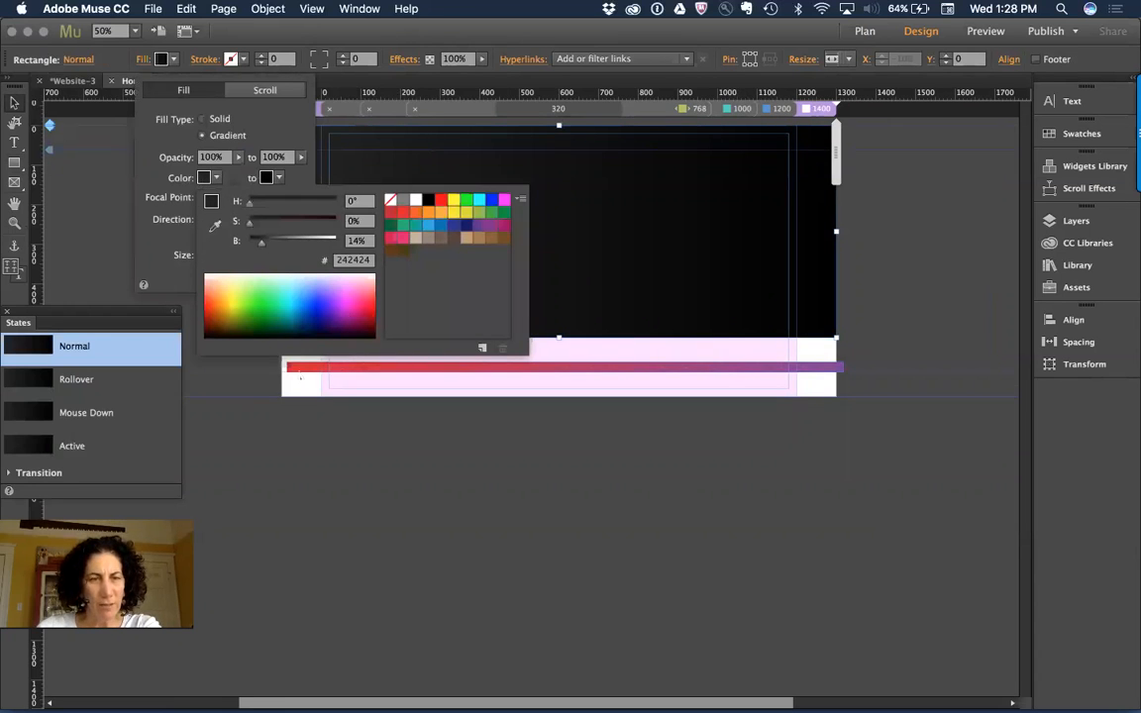
left_click(215, 227)
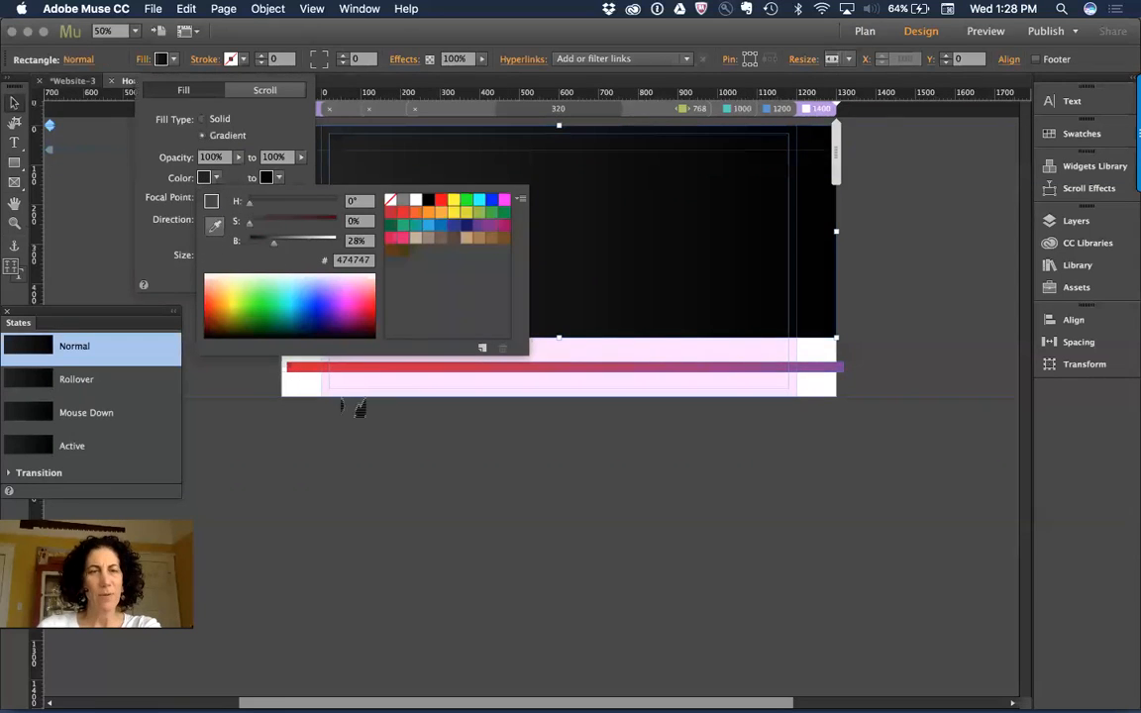
left_click(297, 367)
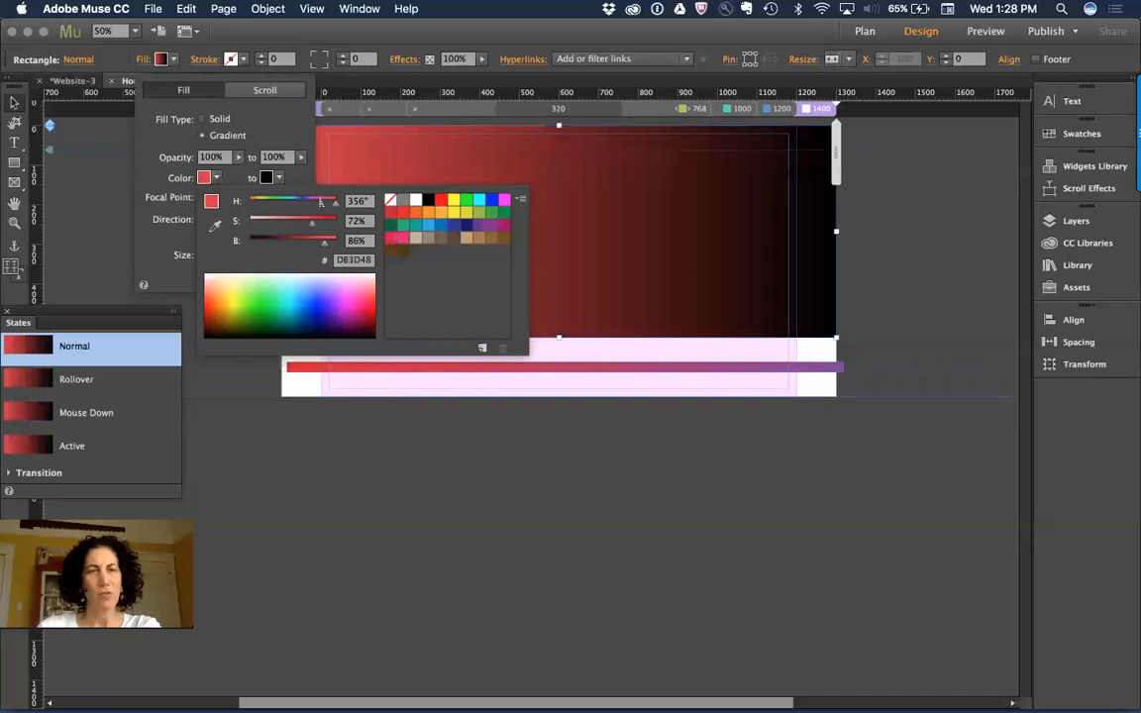
Set the rectangle's gradient end color to the purple sampled from the far end of the strip, 7D3E96.
left_click(268, 183)
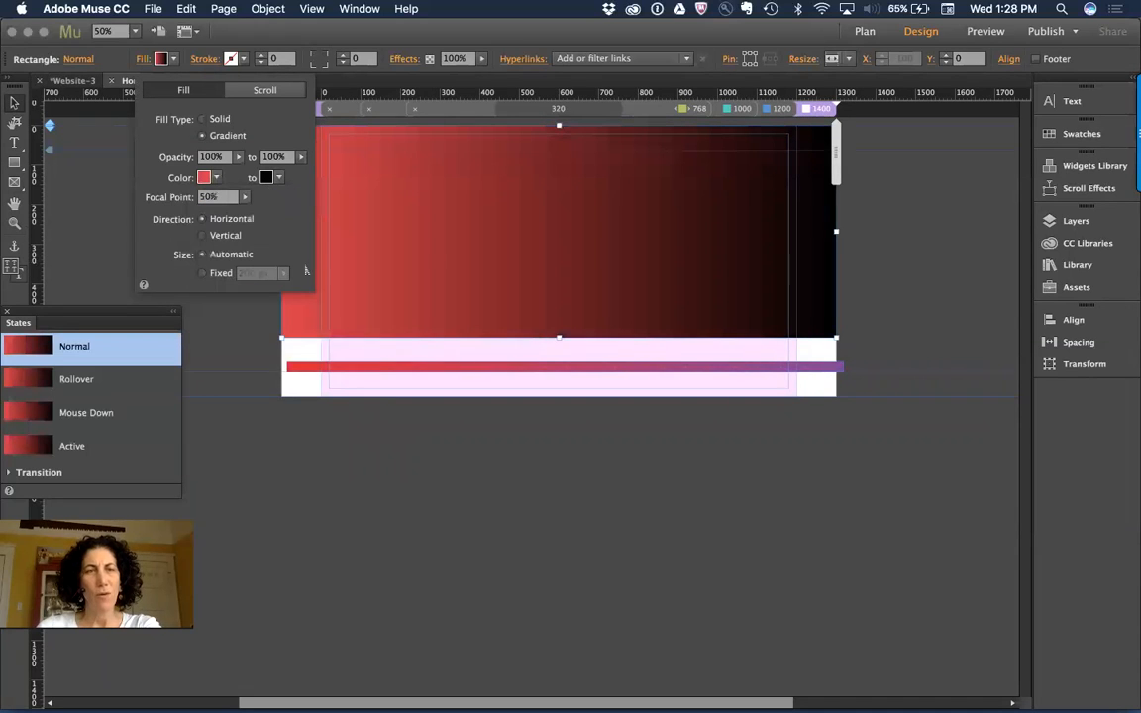
left_click(268, 179)
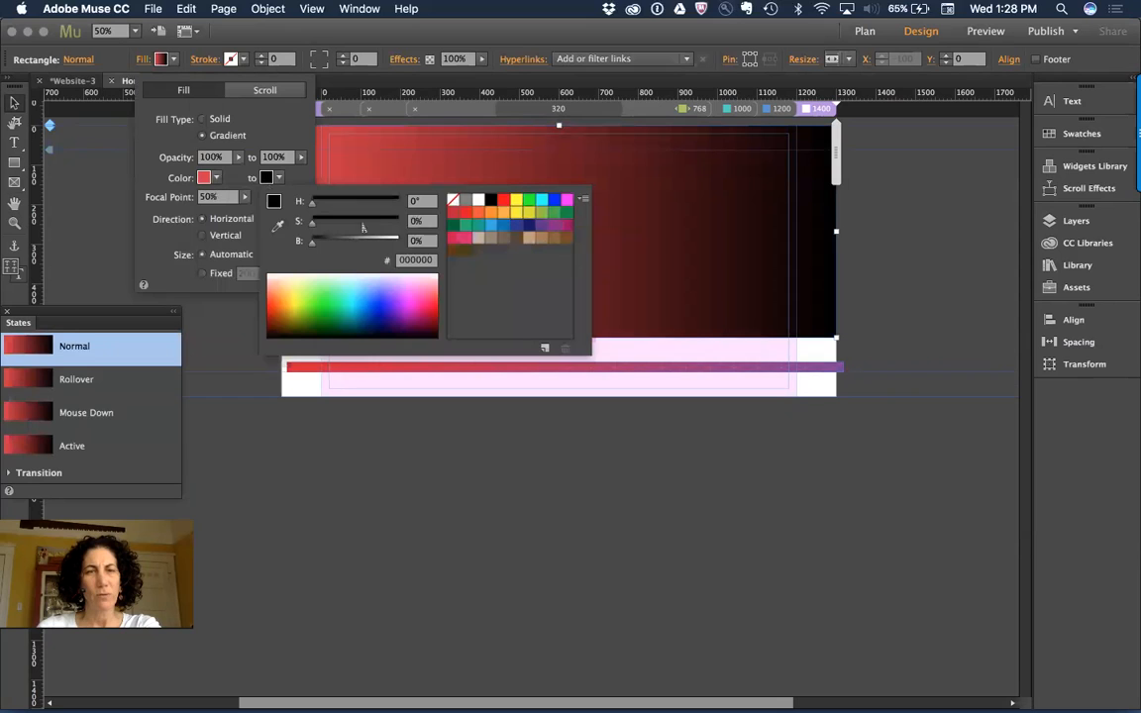
left_click(277, 226)
left_click(840, 367)
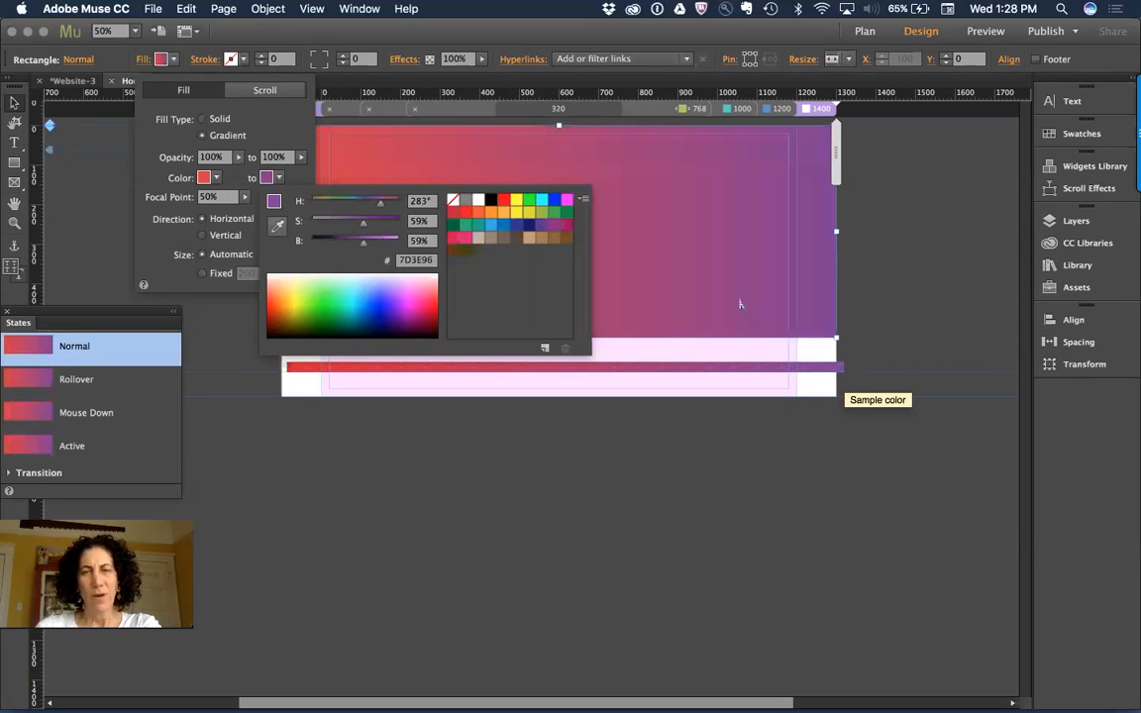
Delete the pasted gradient strip below the hero rectangle, and compare the gradient with the Bootstrap page in Chrome.
left_click(717, 367)
left_click(711, 375)
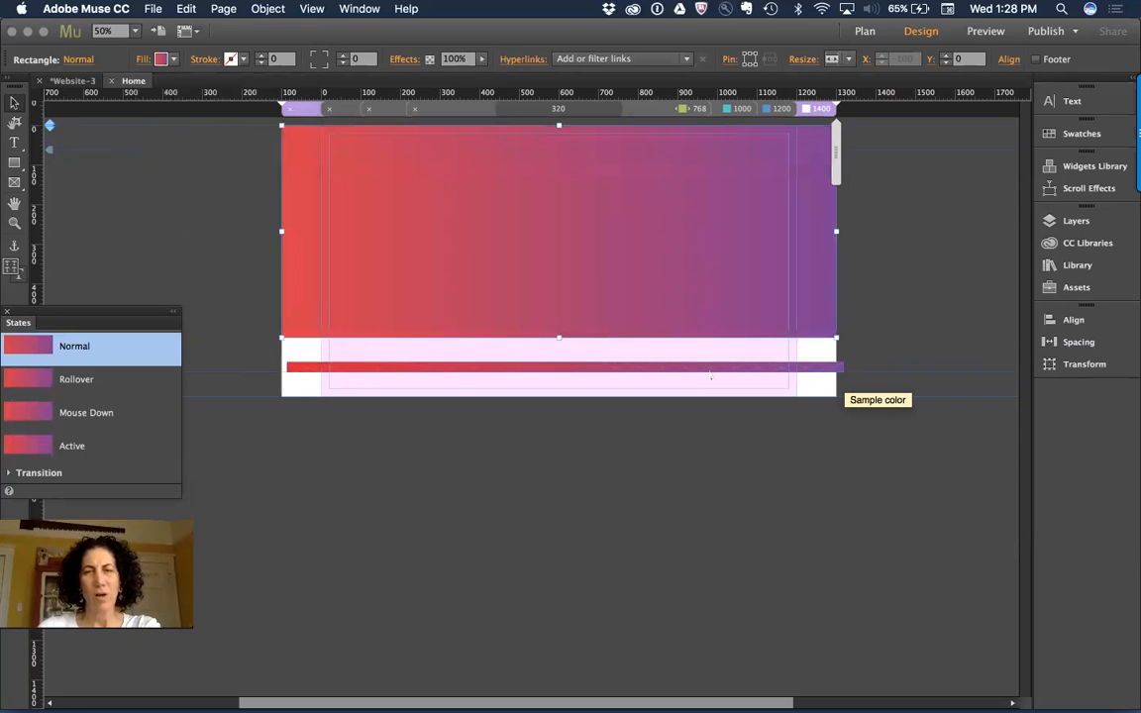
left_click(710, 373)
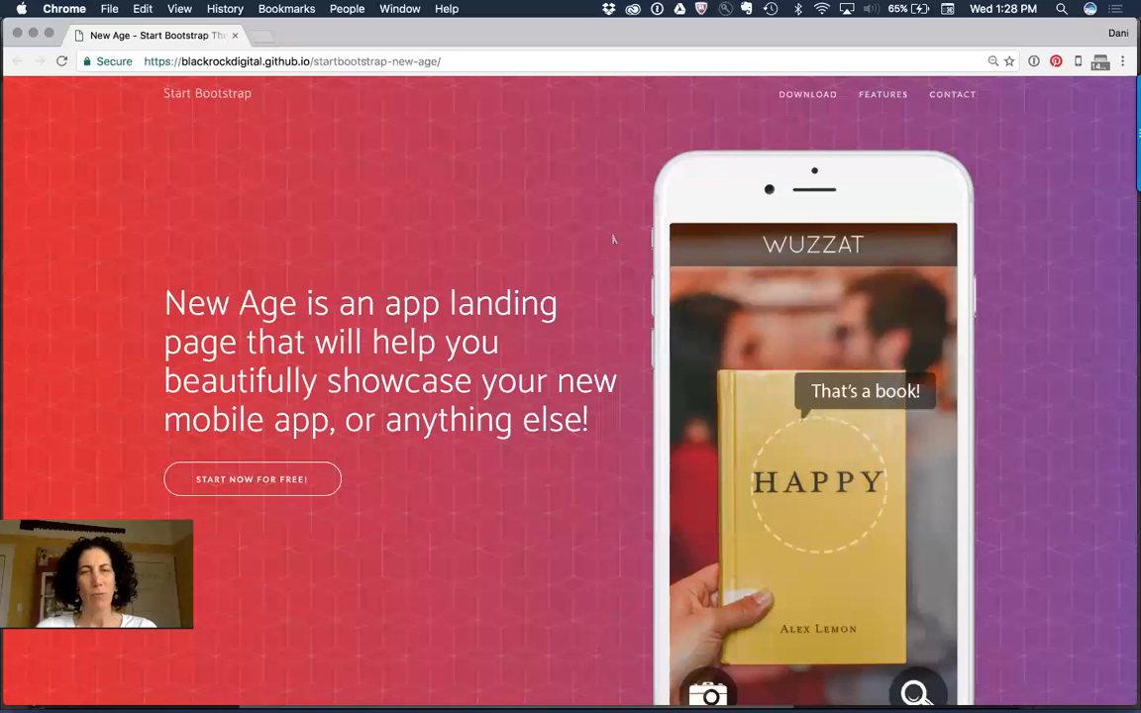
key("super+Tab")
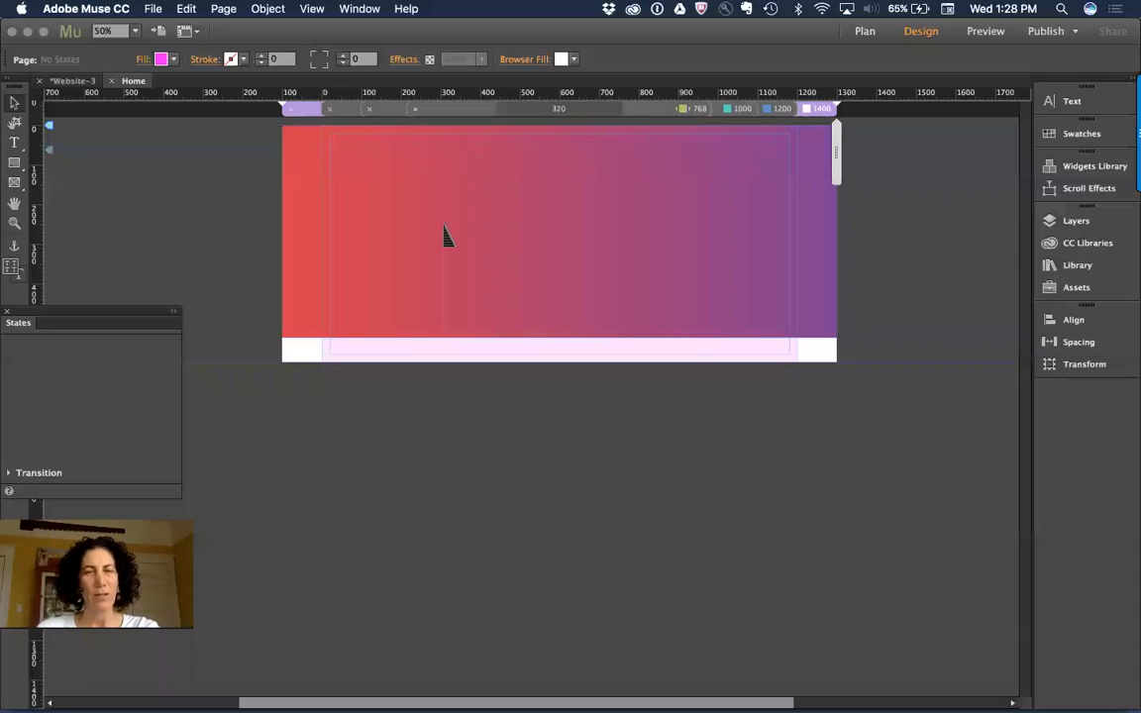
Draw an unfilled rectangle over the gradient, spanning its full height, and set it to stretch to the browser width.
left_click(535, 216)
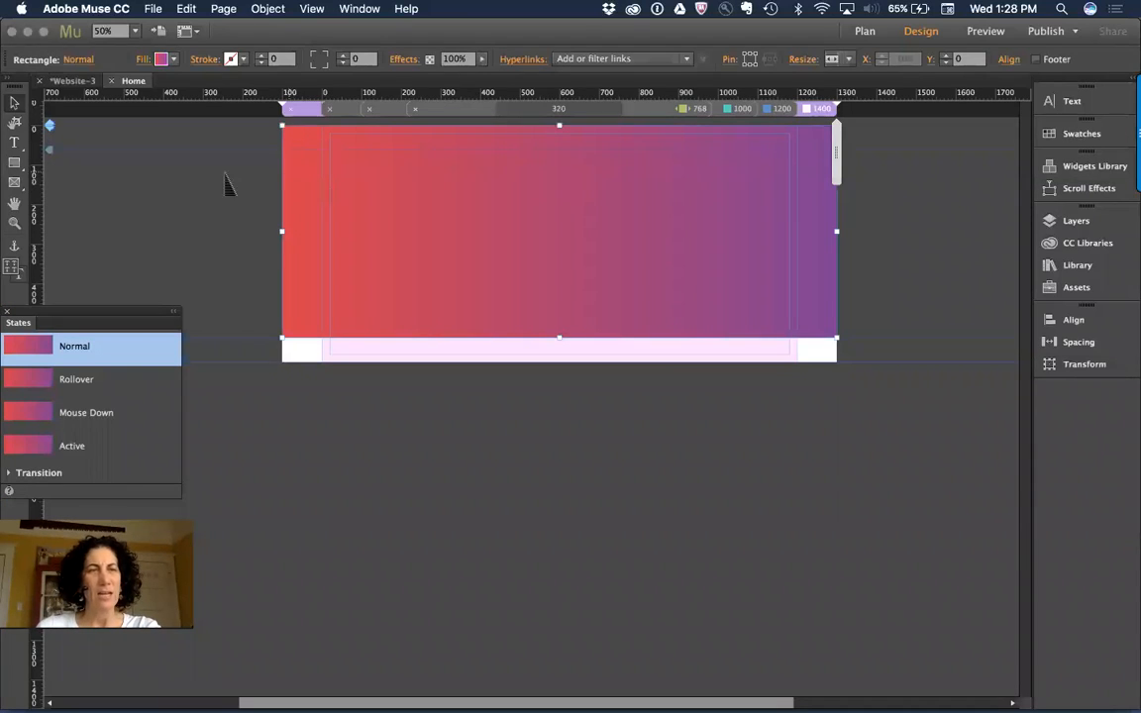
left_click(13, 162)
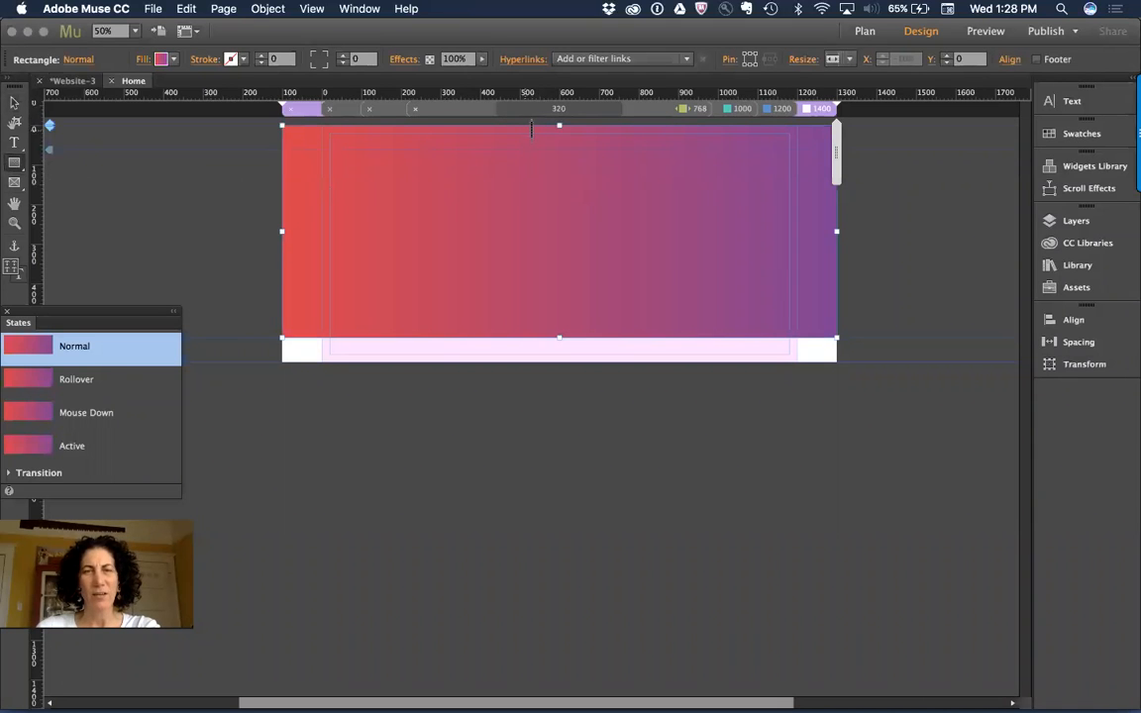
left_click_drag(532, 126, 639, 339)
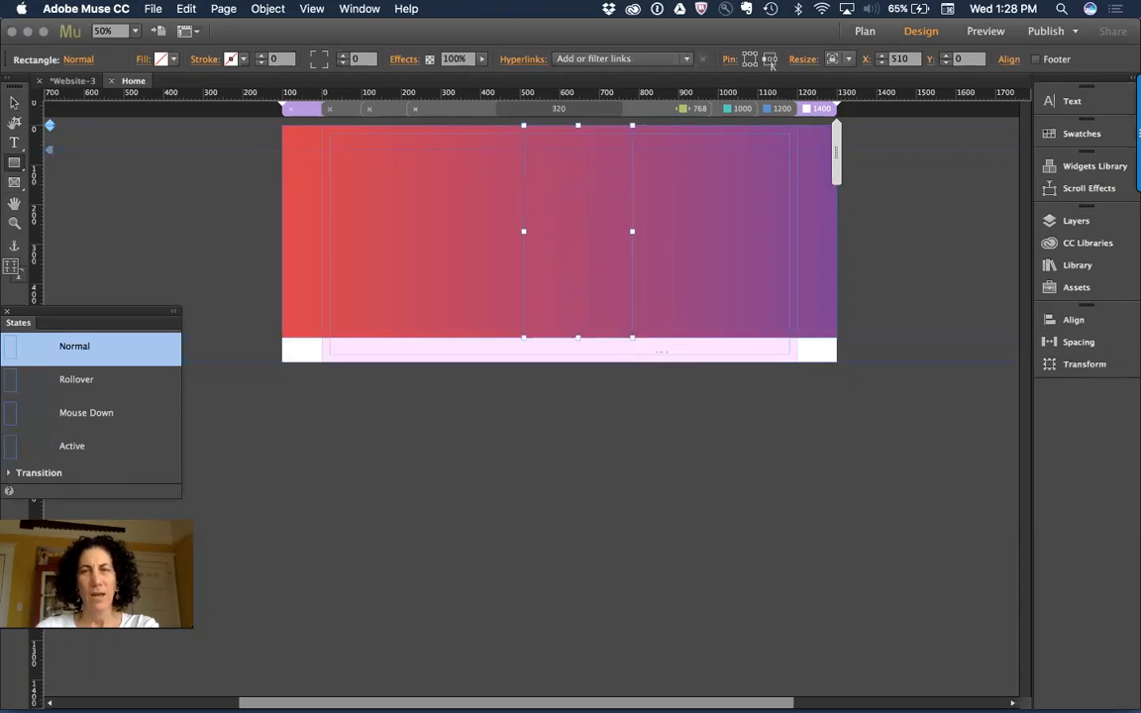
left_click(839, 58)
left_click(903, 129)
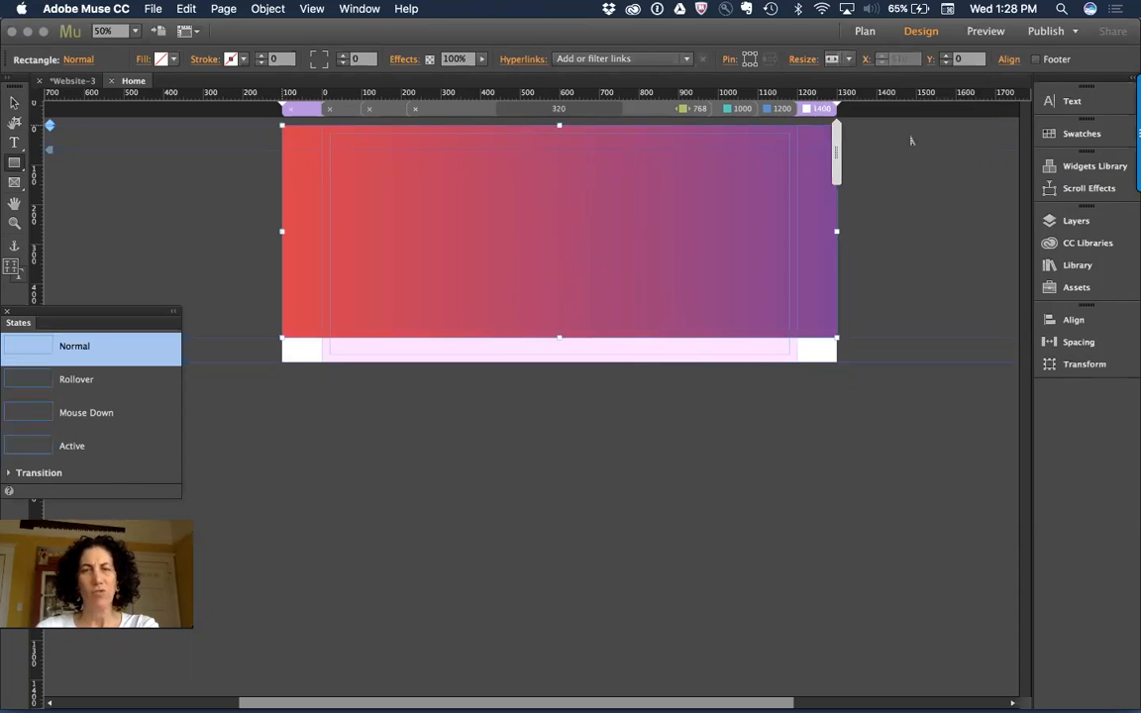
Add bkg-pattern.png from the assets folder as the new rectangle's fill image.
left_click(142, 60)
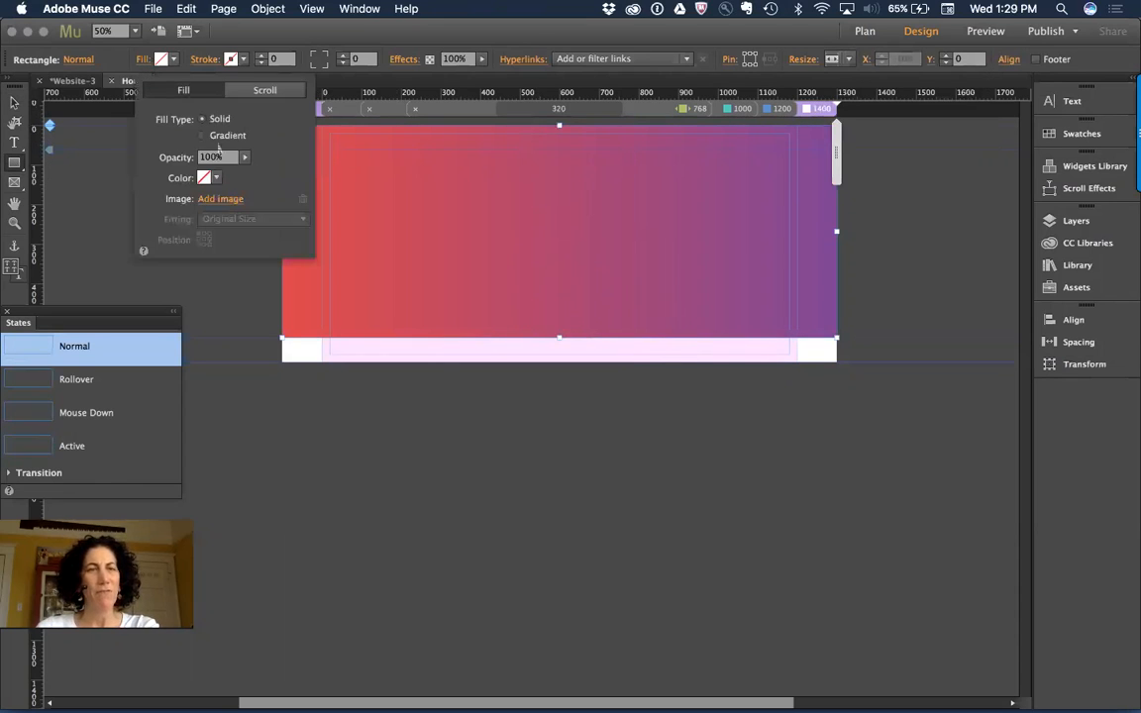
left_click(220, 200)
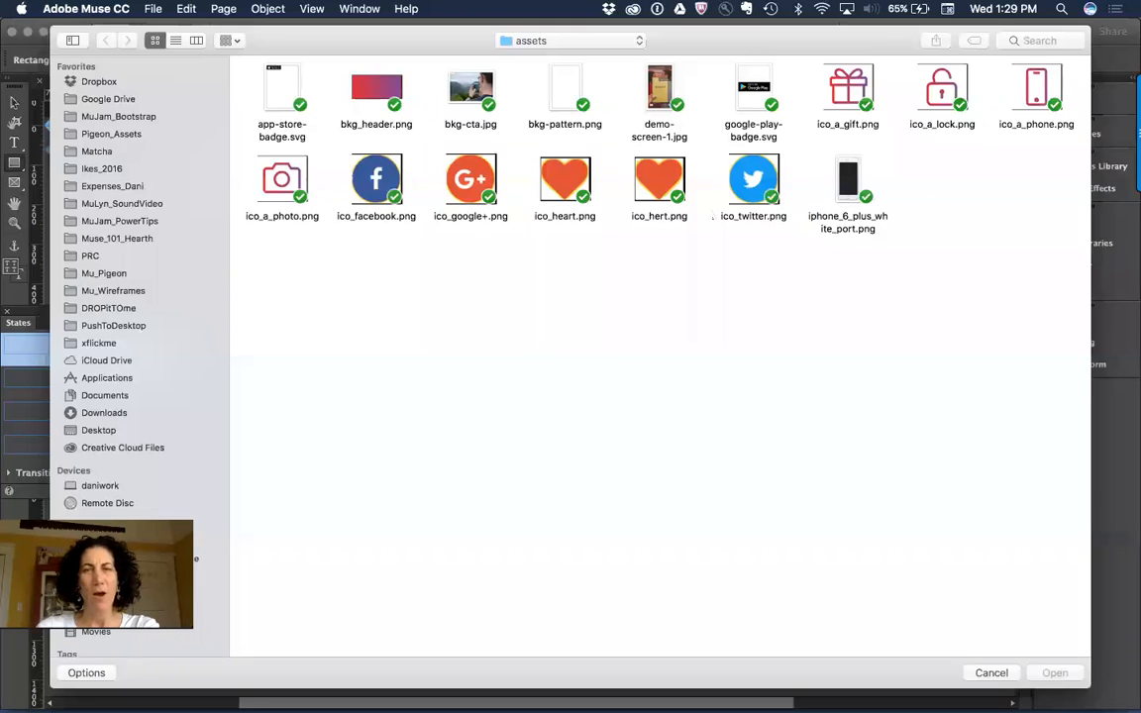
left_click(560, 109)
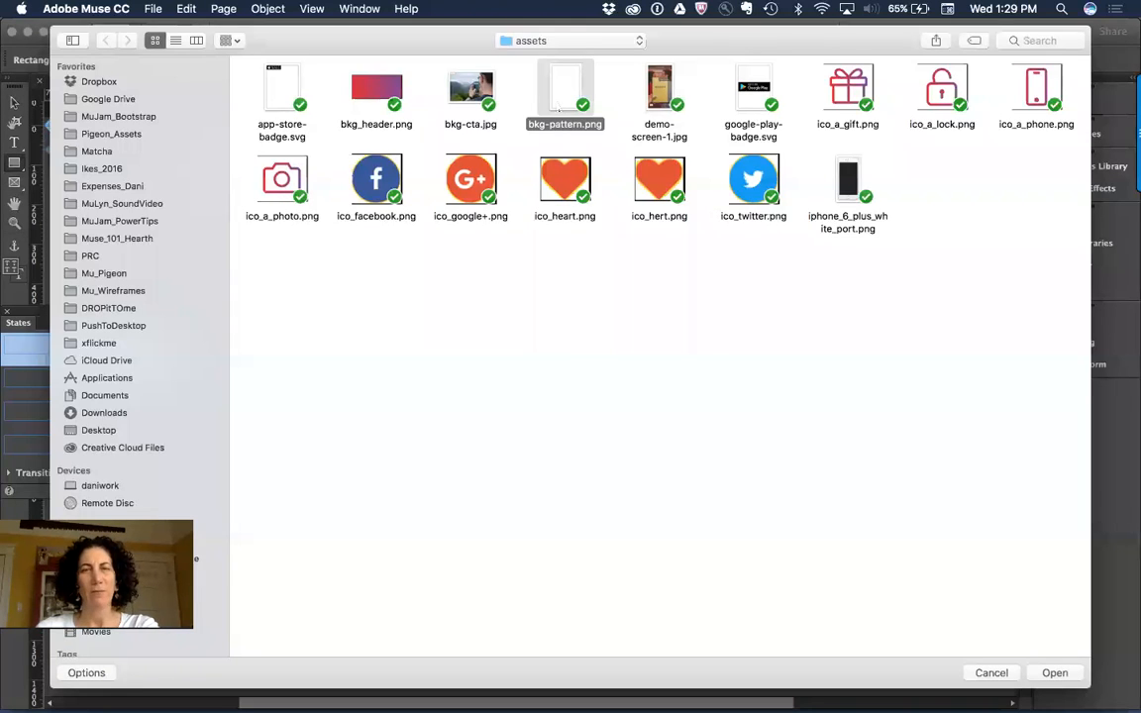
key("space")
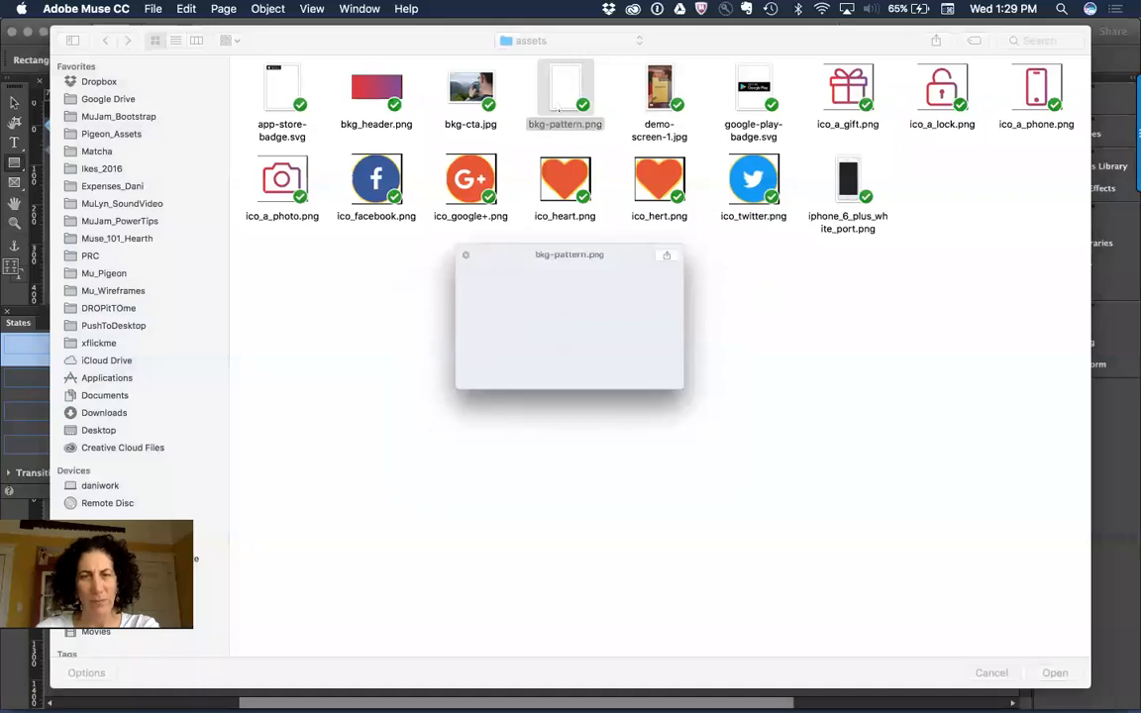
key("space")
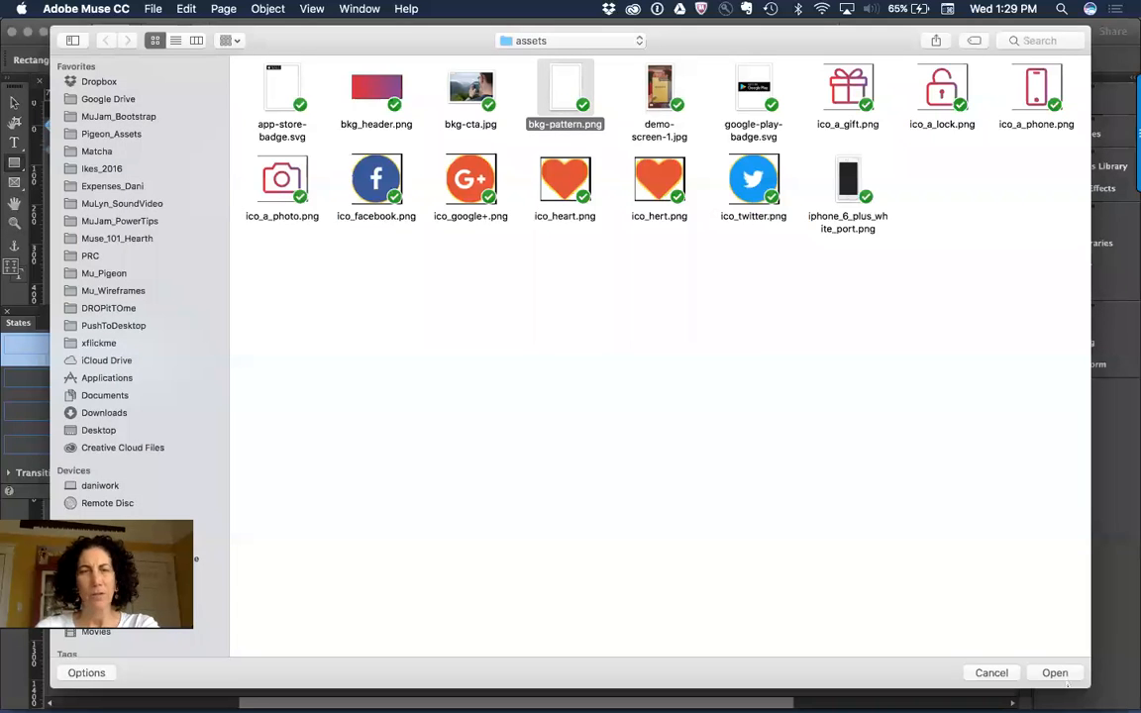
left_click(1064, 679)
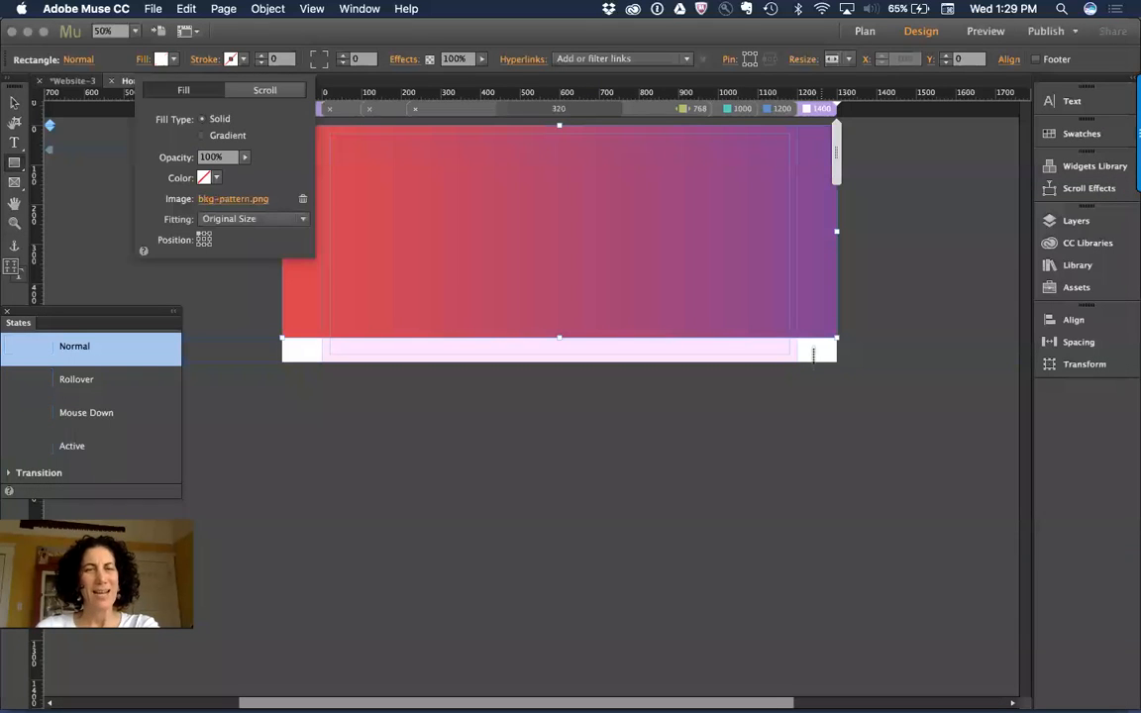
Set the pattern image's fitting to Tile so it covers the whole rectangle, and deselect it.
left_click(245, 220)
left_click(250, 290)
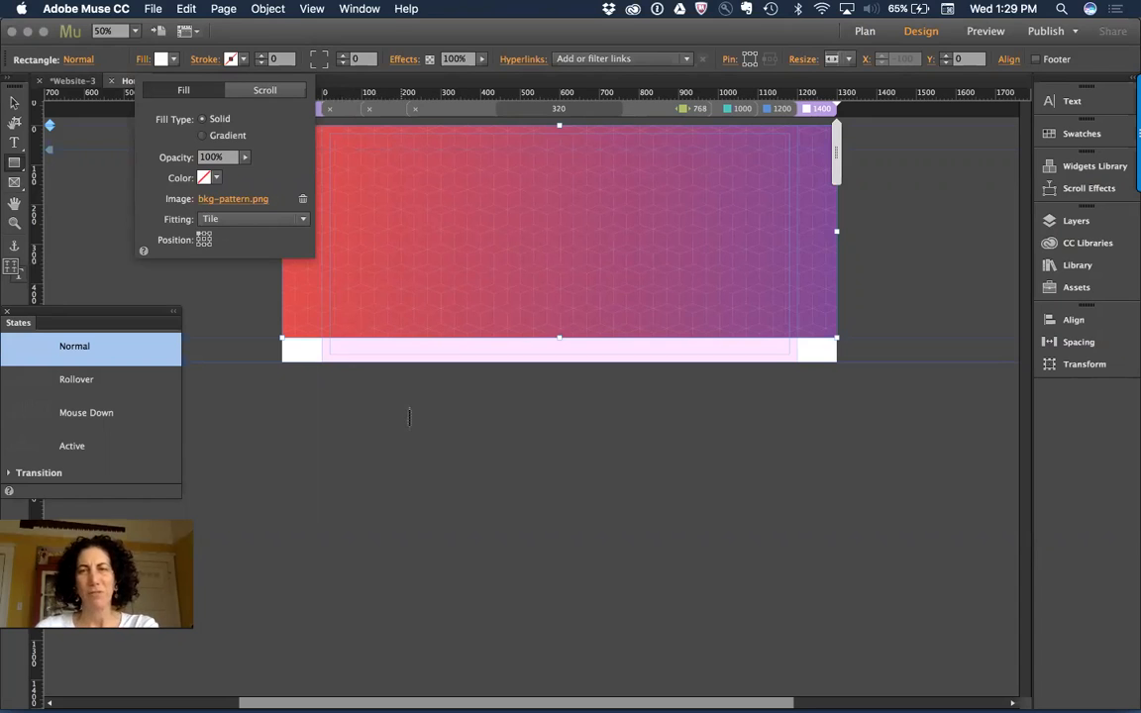
left_click(409, 417)
left_click(14, 104)
left_click(928, 287)
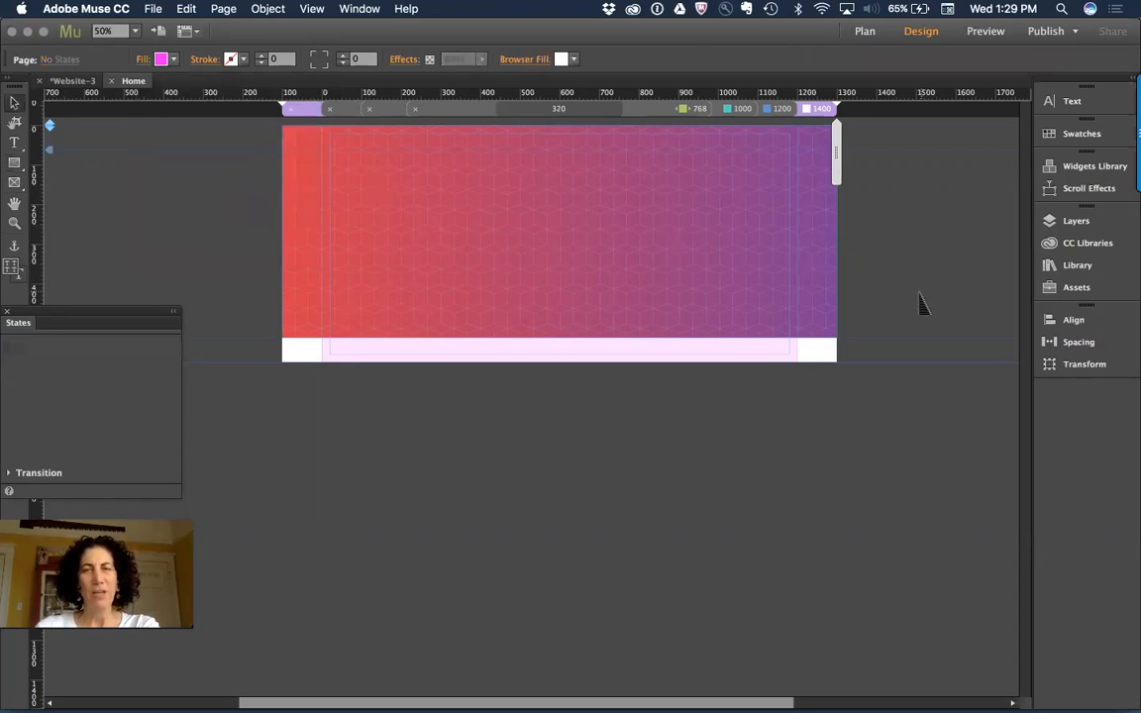
Switch to Chrome and examine the Download, Features and Contact navigation links on the Bootstrap site.
key("super+Tab")
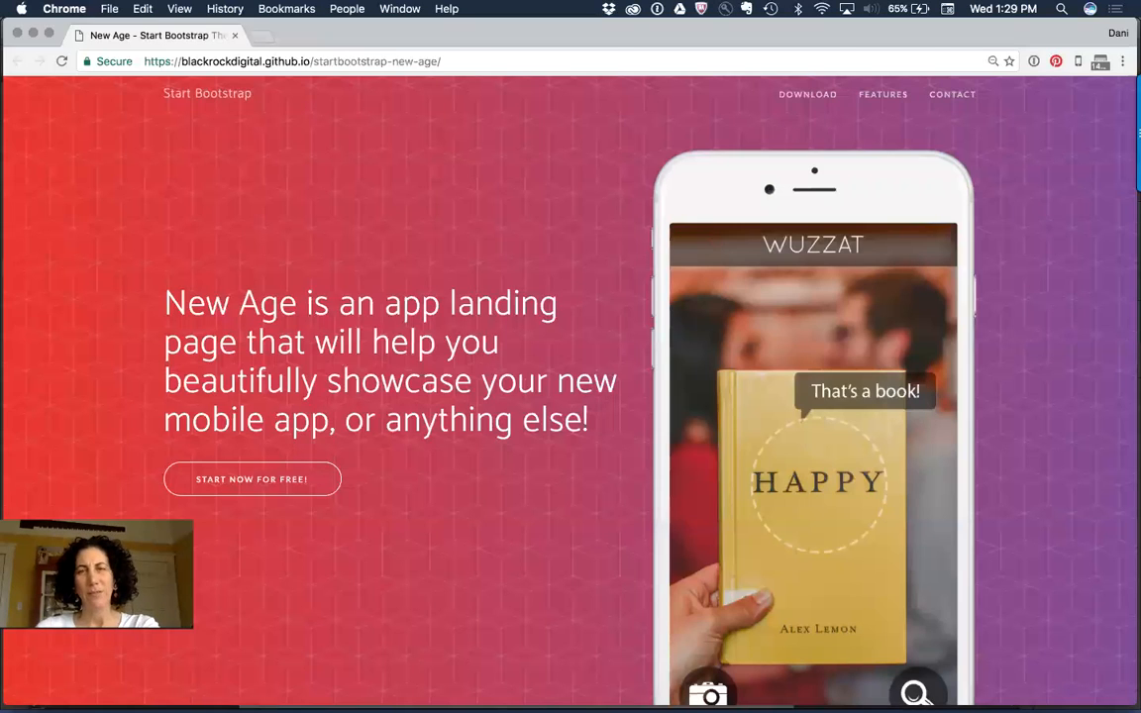
left_click(883, 94)
left_click(807, 95)
left_click(952, 94)
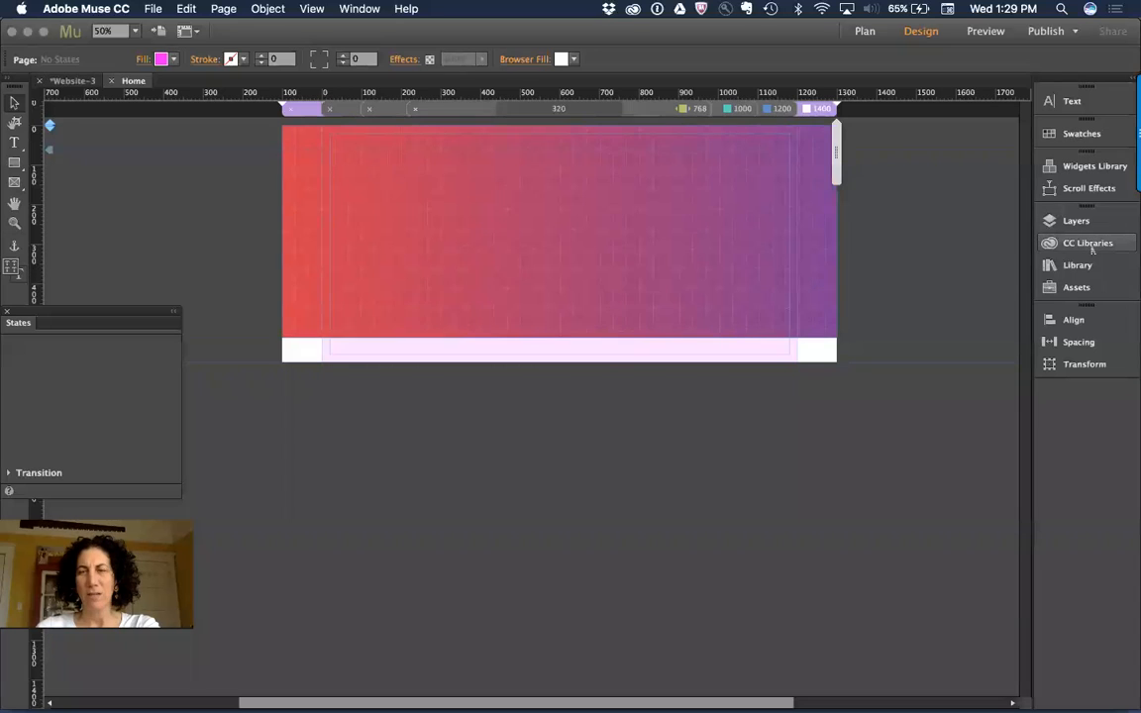
Place the mobile_menu graphic from the Mu_Fixed_Jam CC library onto the hero background in Adobe Muse.
left_click(1088, 243)
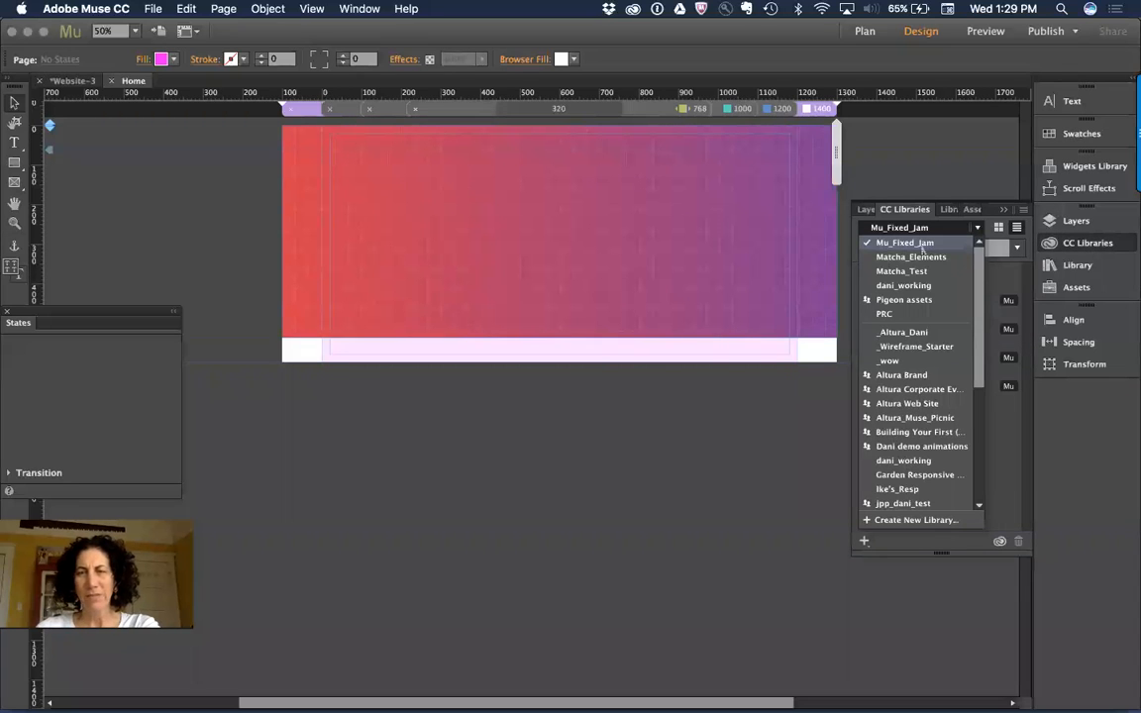
left_click(919, 242)
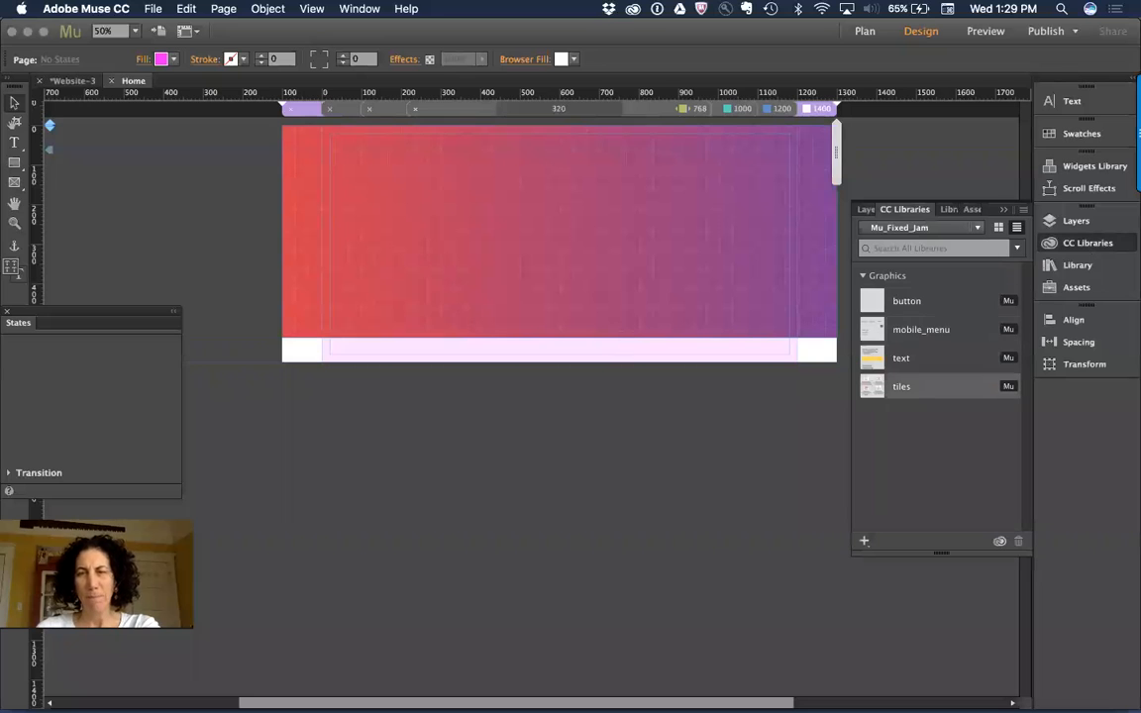
left_click(922, 328)
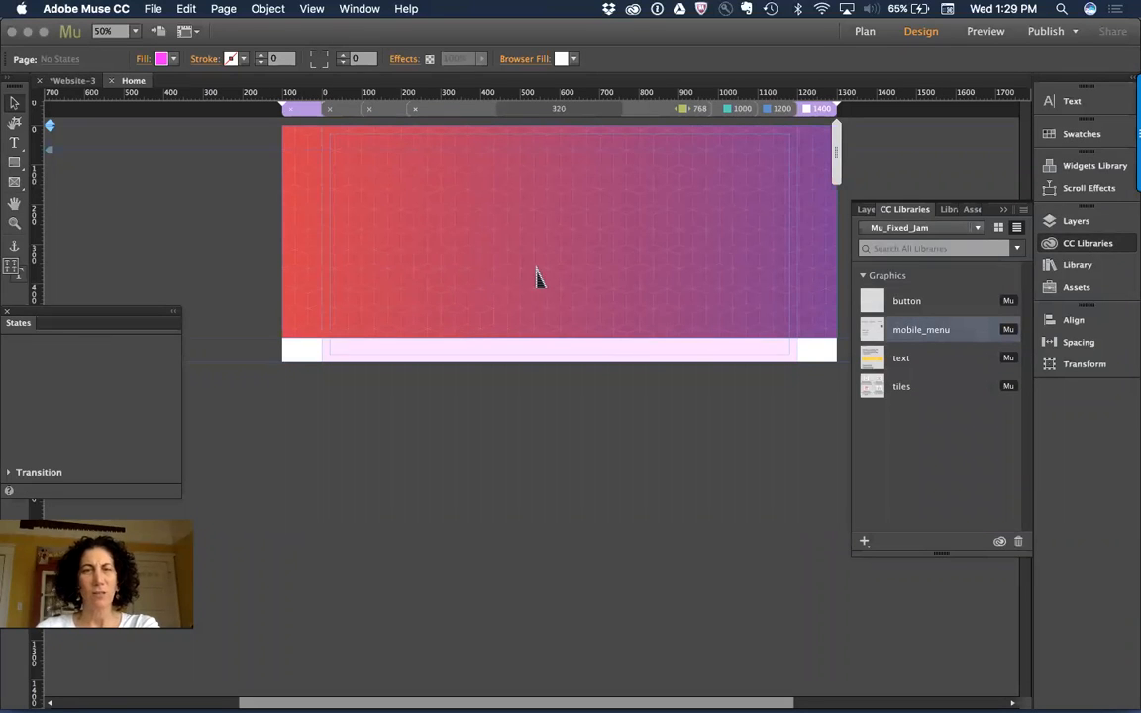
left_click(408, 206)
left_click(554, 190)
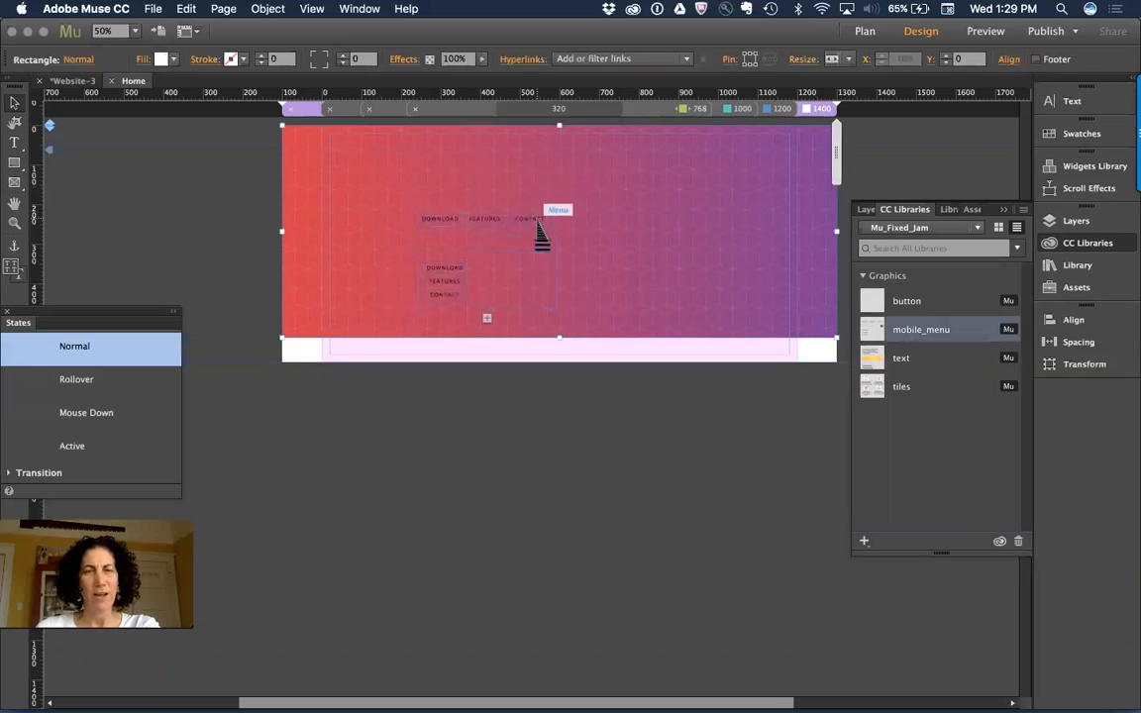
Examine the placed horizontal menu up close and compare it with the menu widgets offered in the Widgets Library.
key("super+equal")
key("super+equal")
key("space")
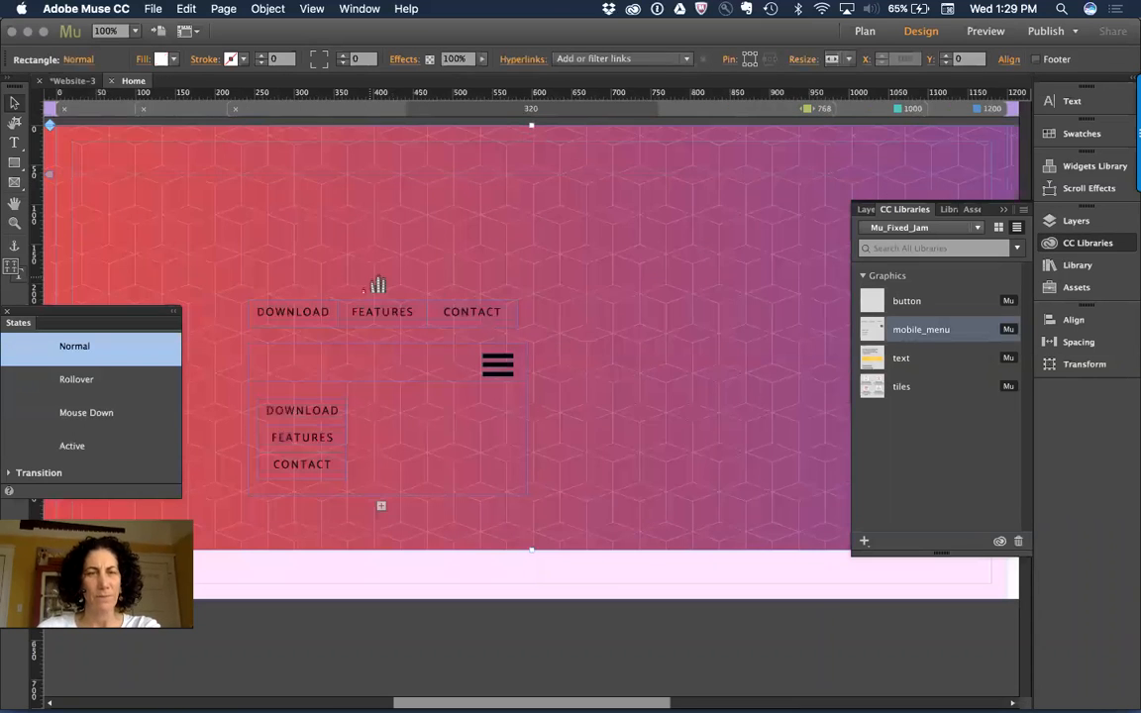
left_click_drag(377, 284, 460, 252)
left_click(461, 325)
left_click(462, 327)
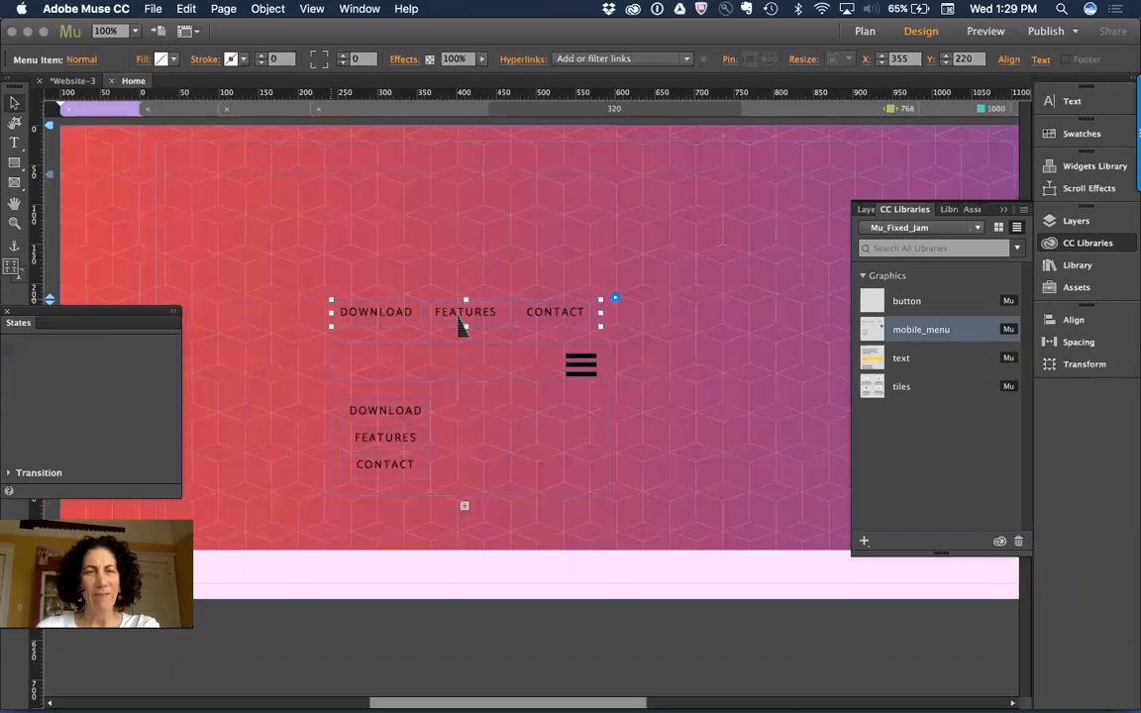
key("Escape")
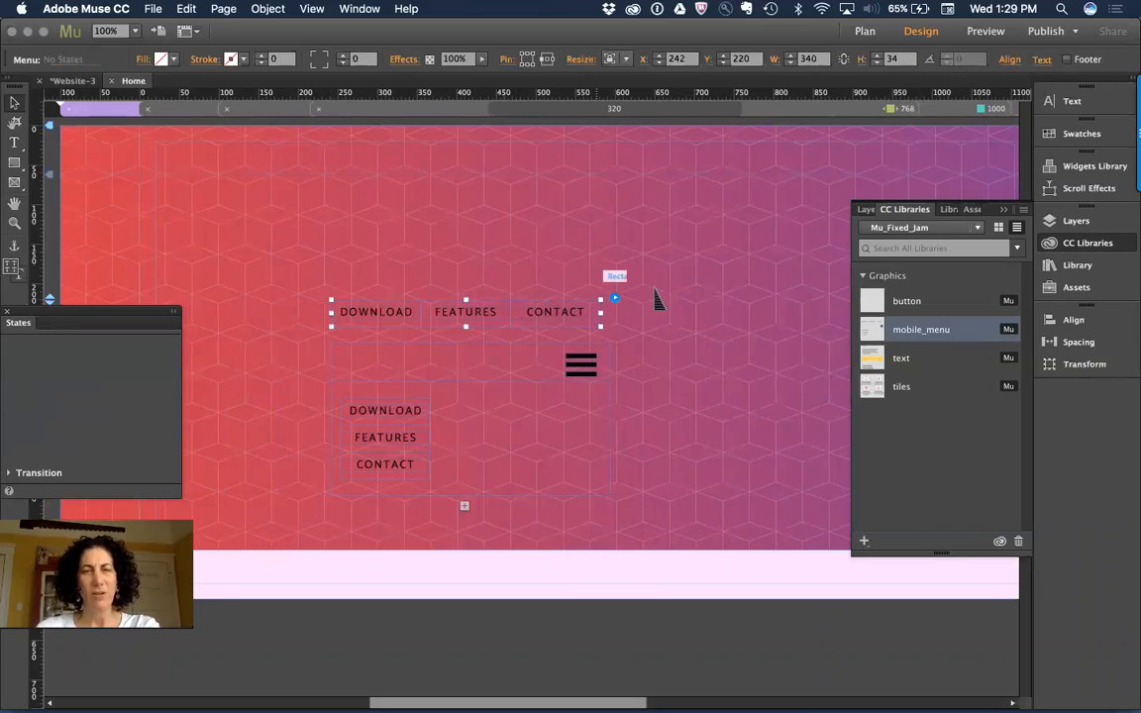
left_click(1090, 166)
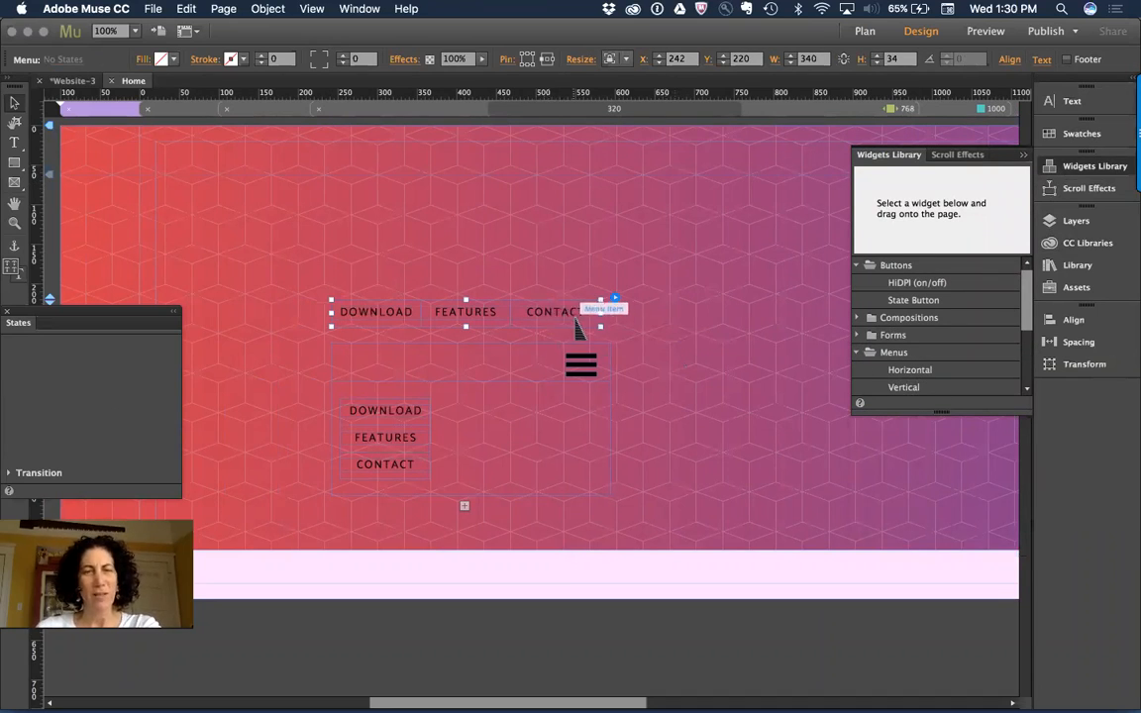
left_click(704, 303)
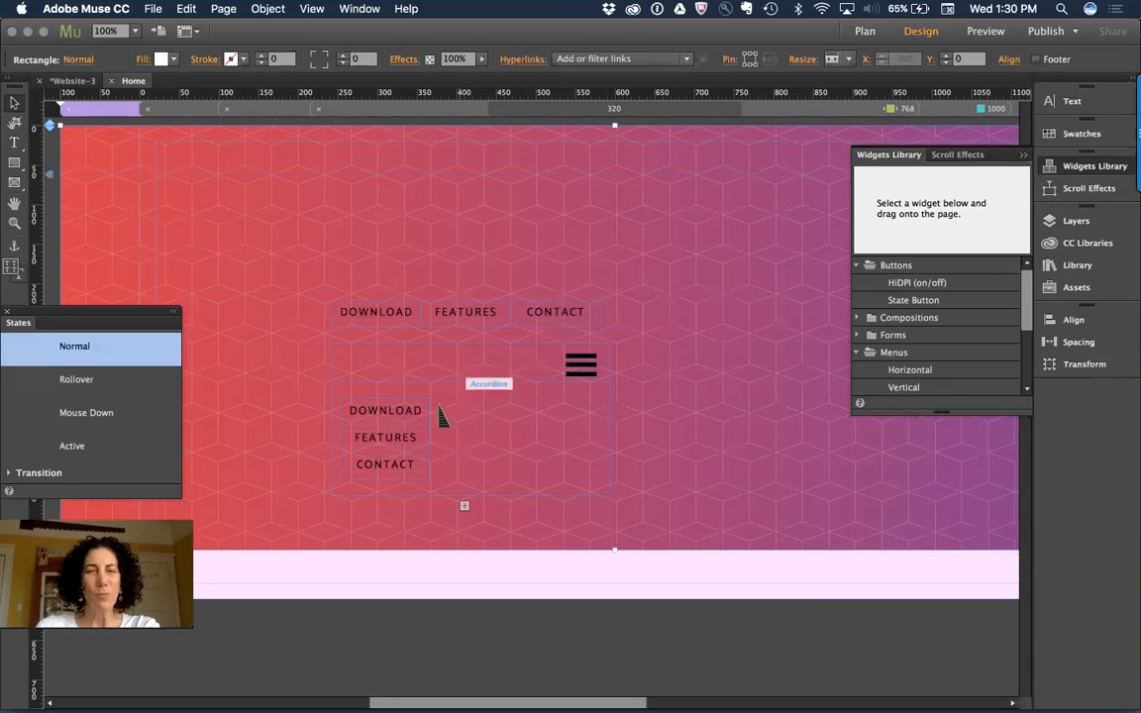
Enable Can Close All for the hamburger menu's accordion, and test collapsing and expanding its link list.
left_click(371, 435)
left_click(520, 380)
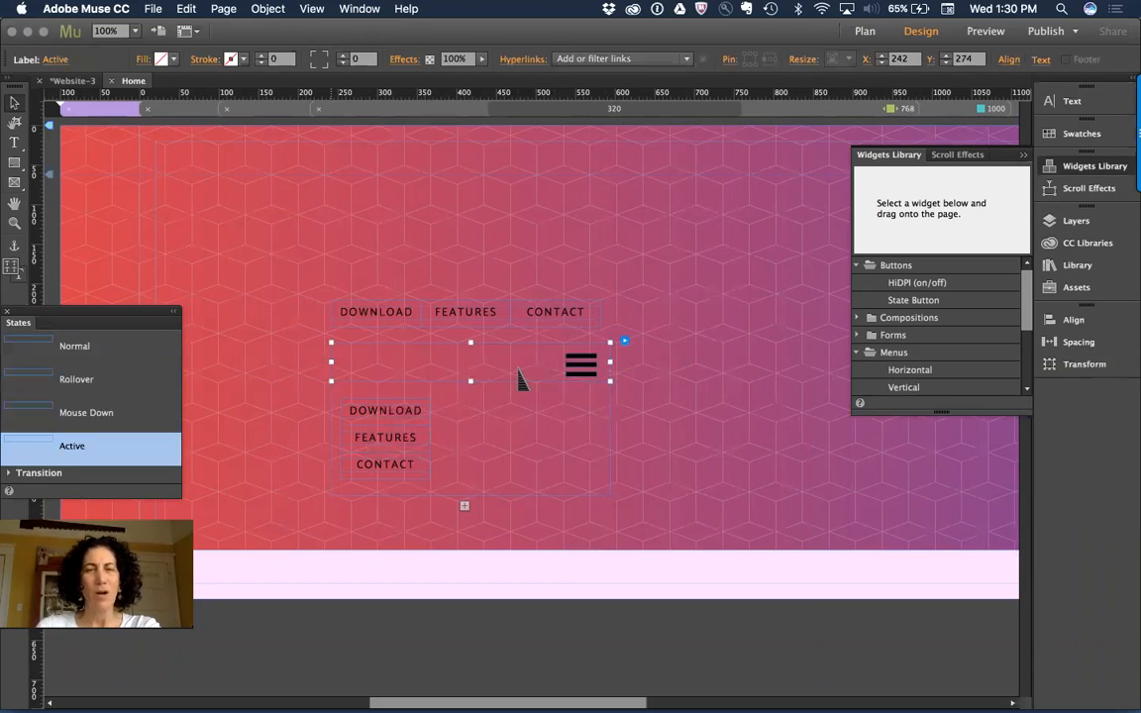
left_click(624, 341)
left_click(646, 363)
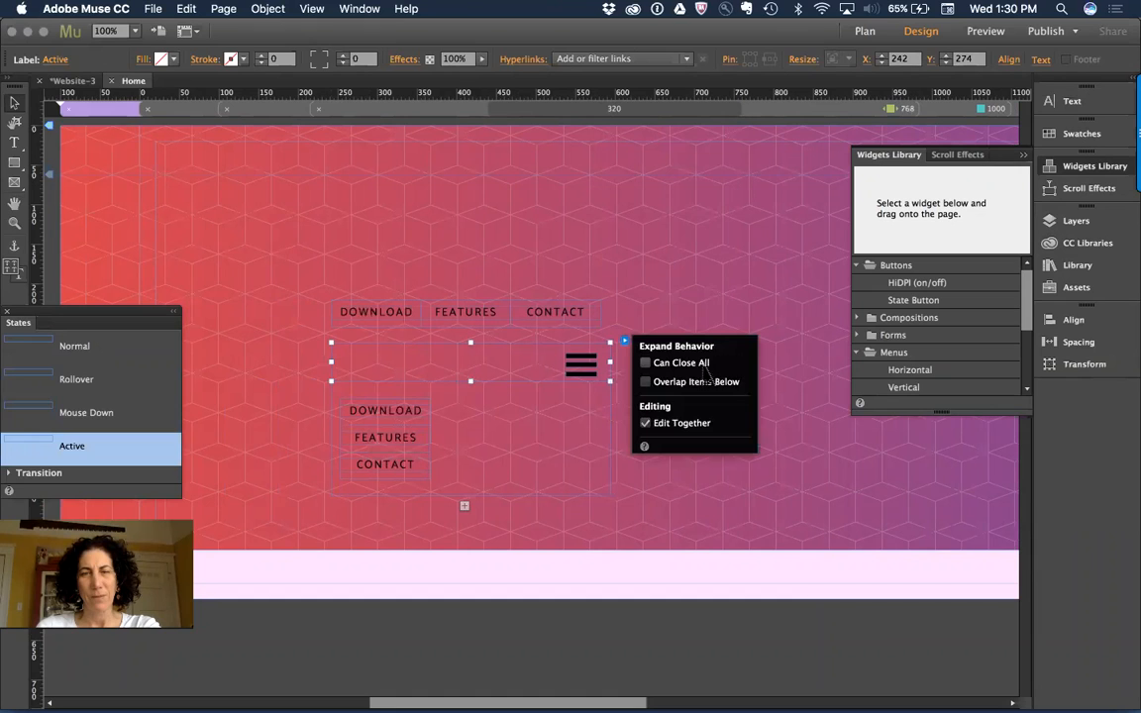
left_click(536, 363)
left_click(535, 364)
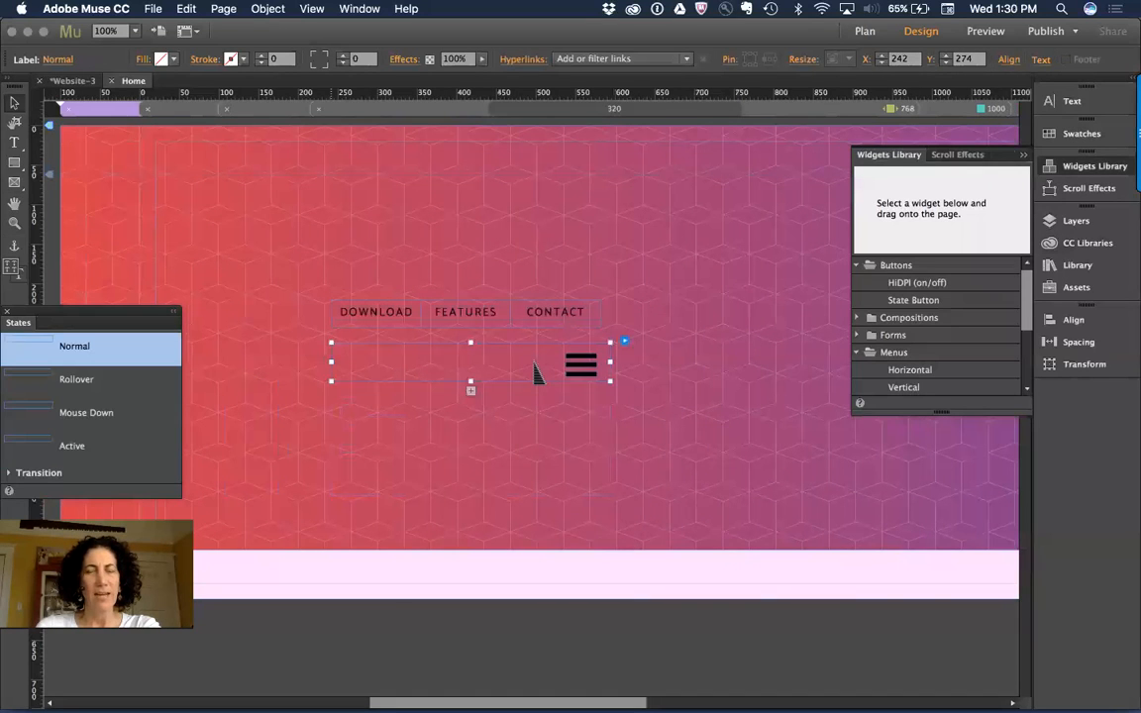
left_click(535, 372)
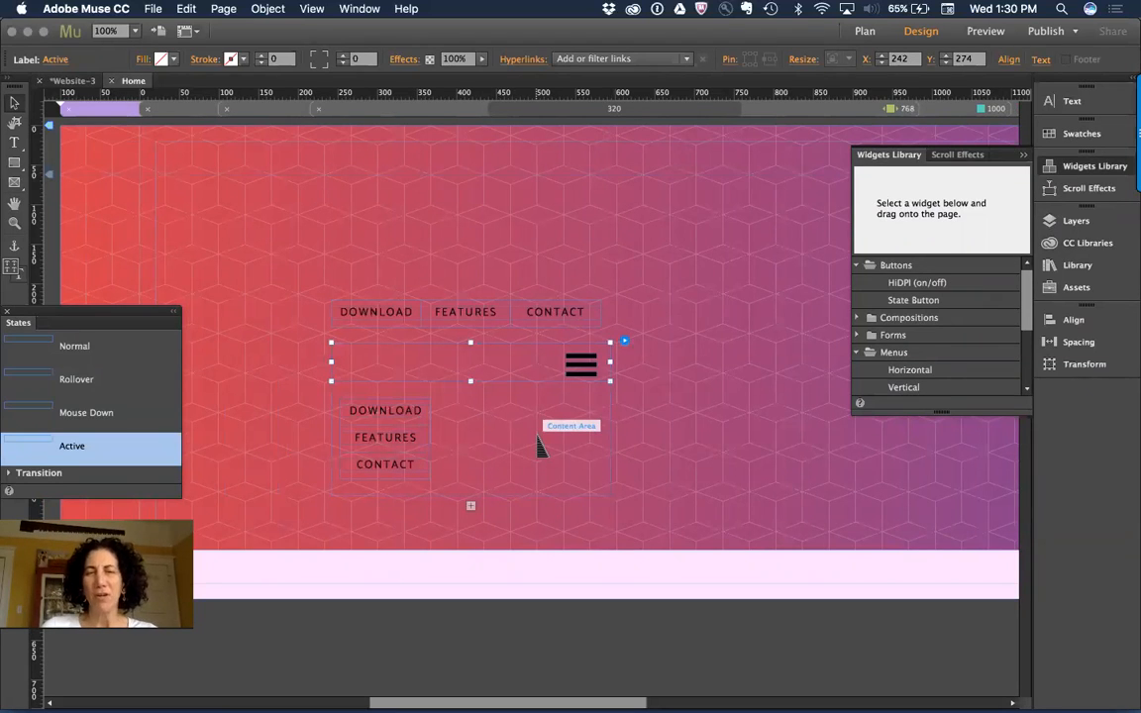
left_click(392, 271)
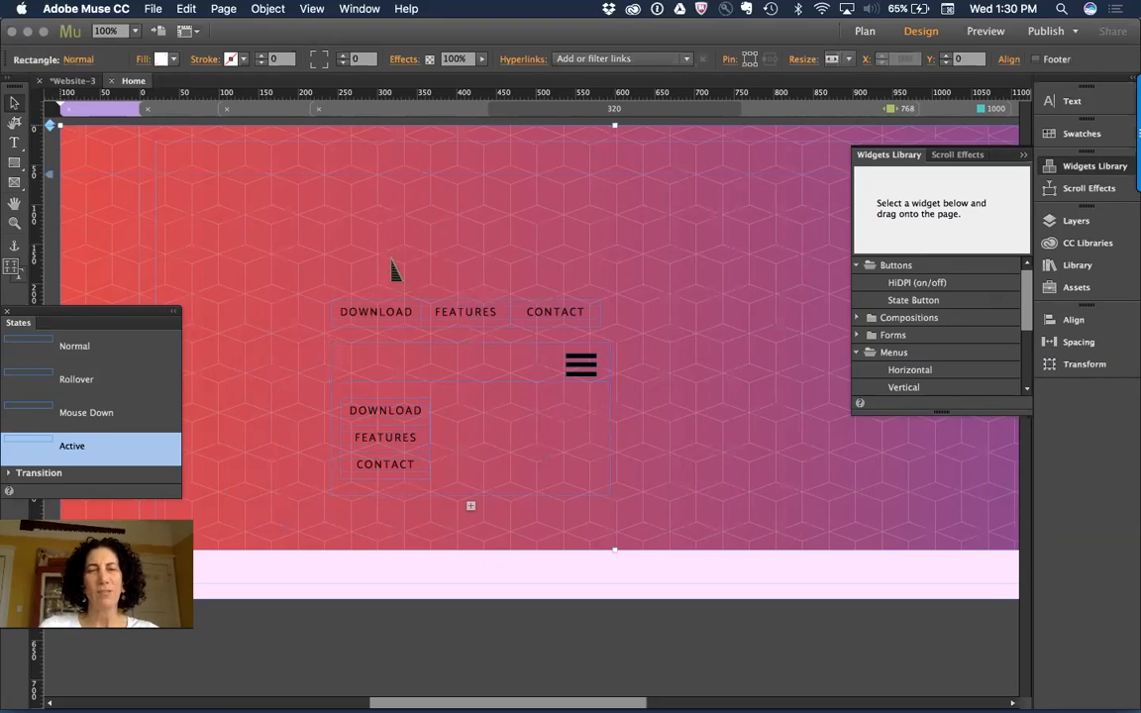
Select the horizontal menu and switch text formatting to apply on the current breakpoint only.
left_click(381, 322)
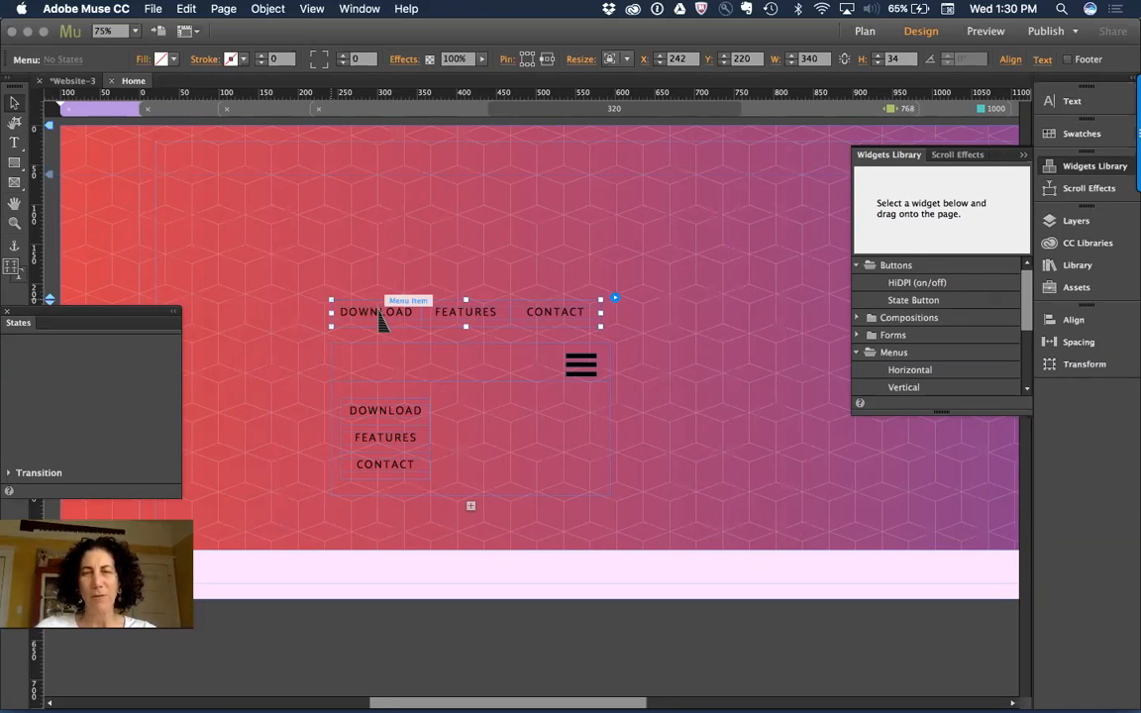
key("super+minus")
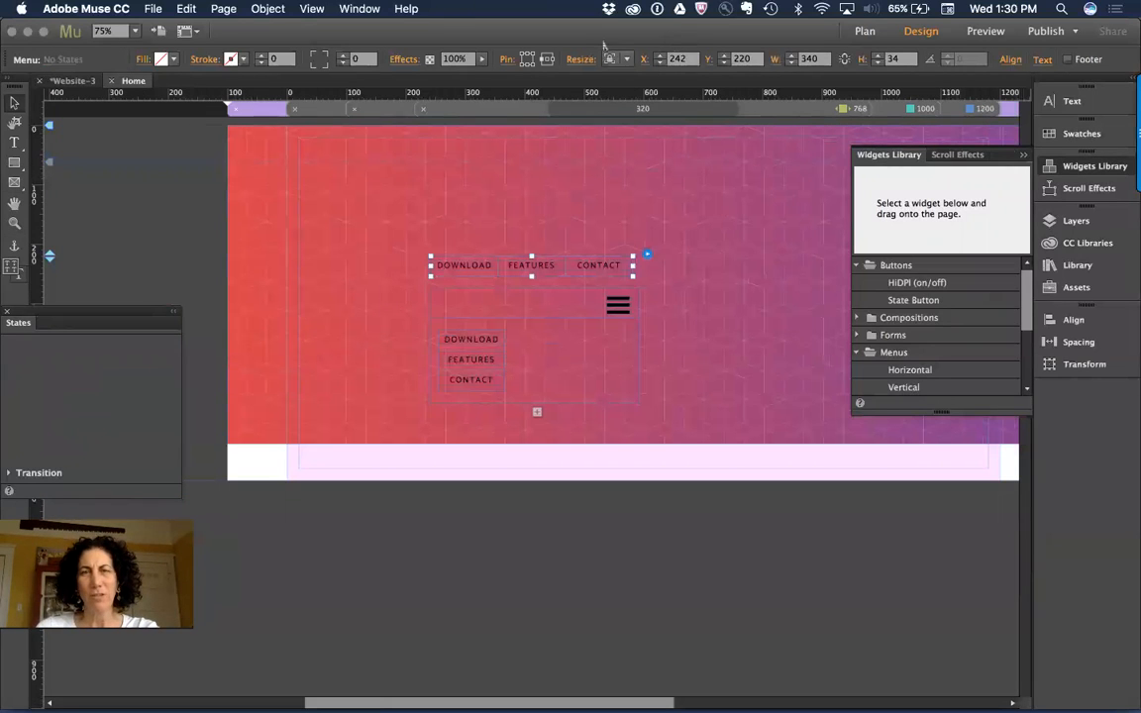
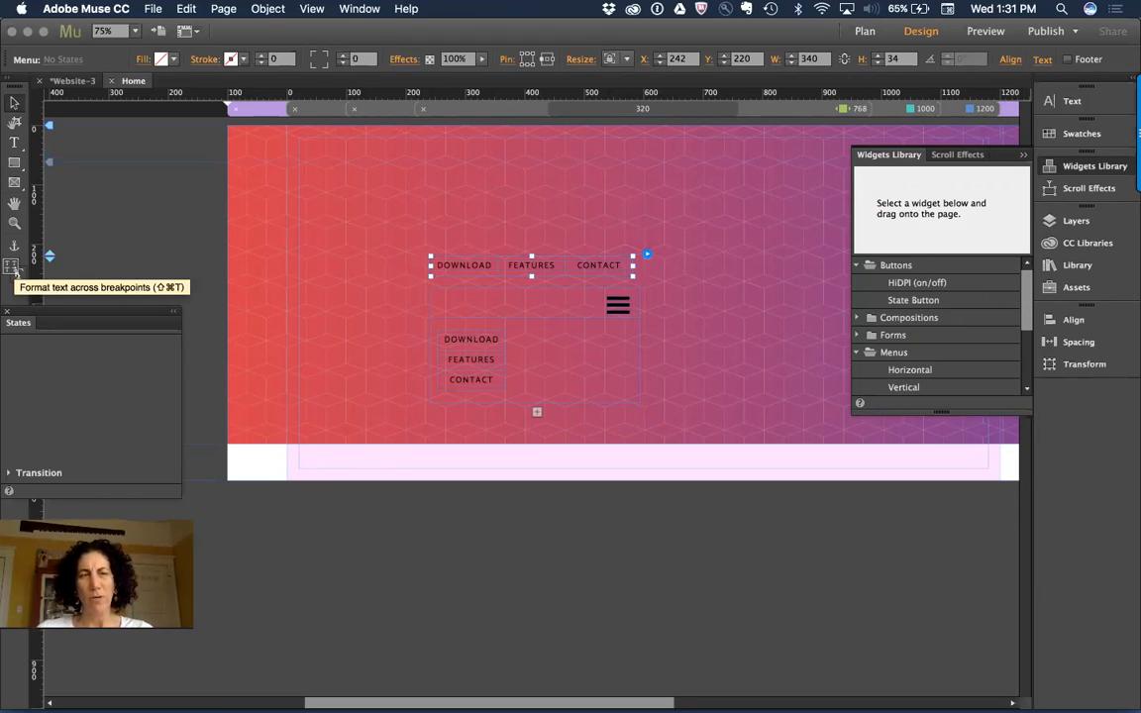
left_click(14, 267)
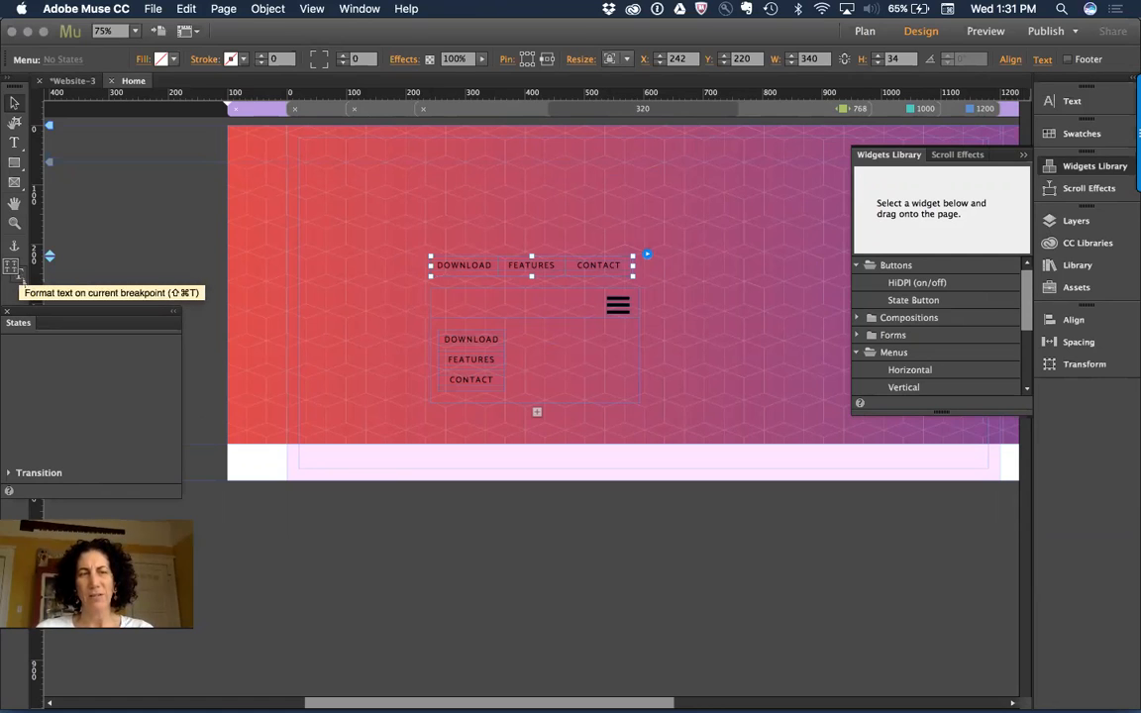
Delete the mobile accordion menu and its leftover hamburger bars from the hero background.
left_click(21, 278)
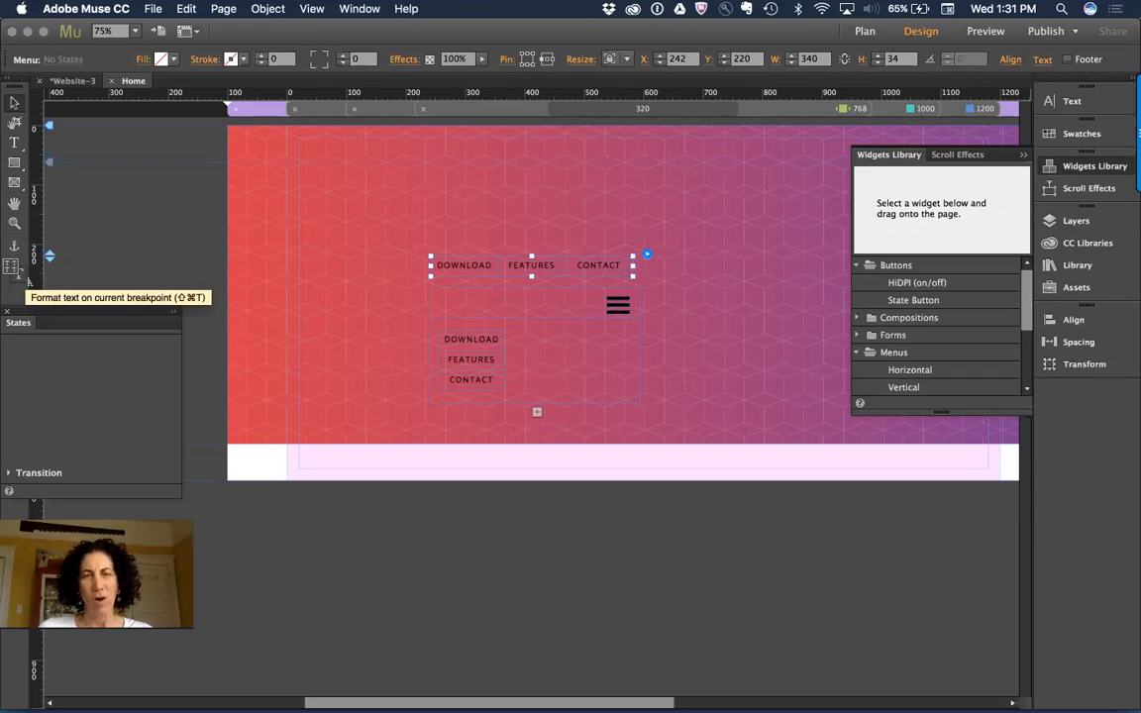
left_click(383, 199)
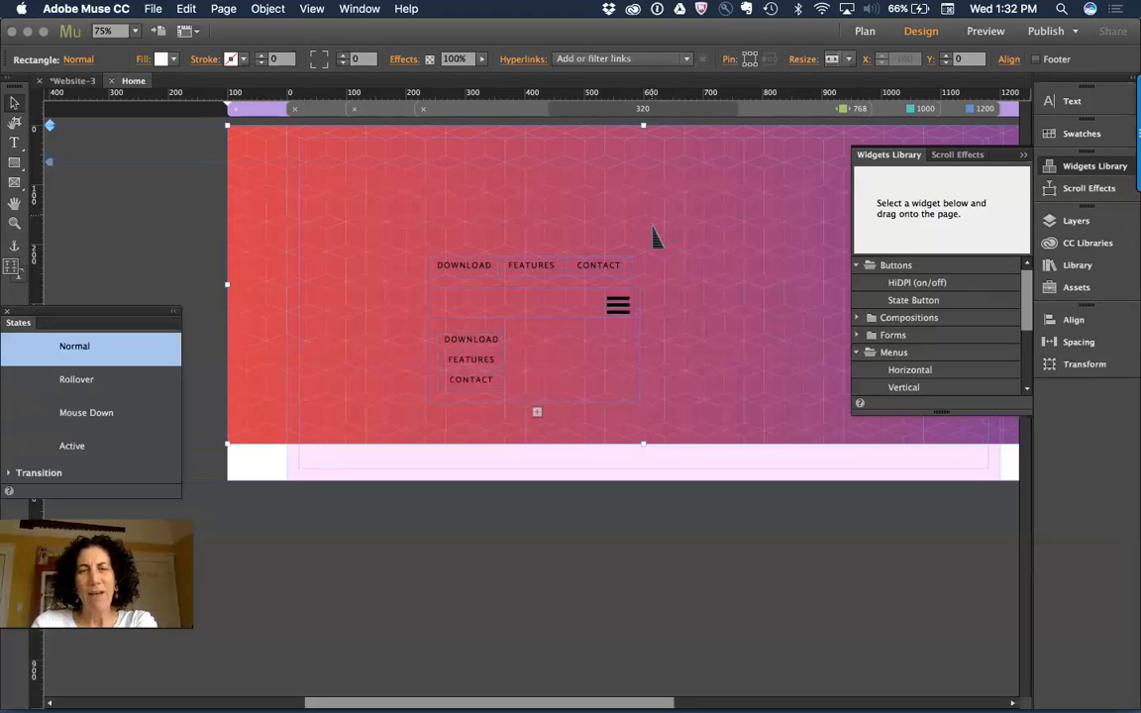
left_click(616, 309)
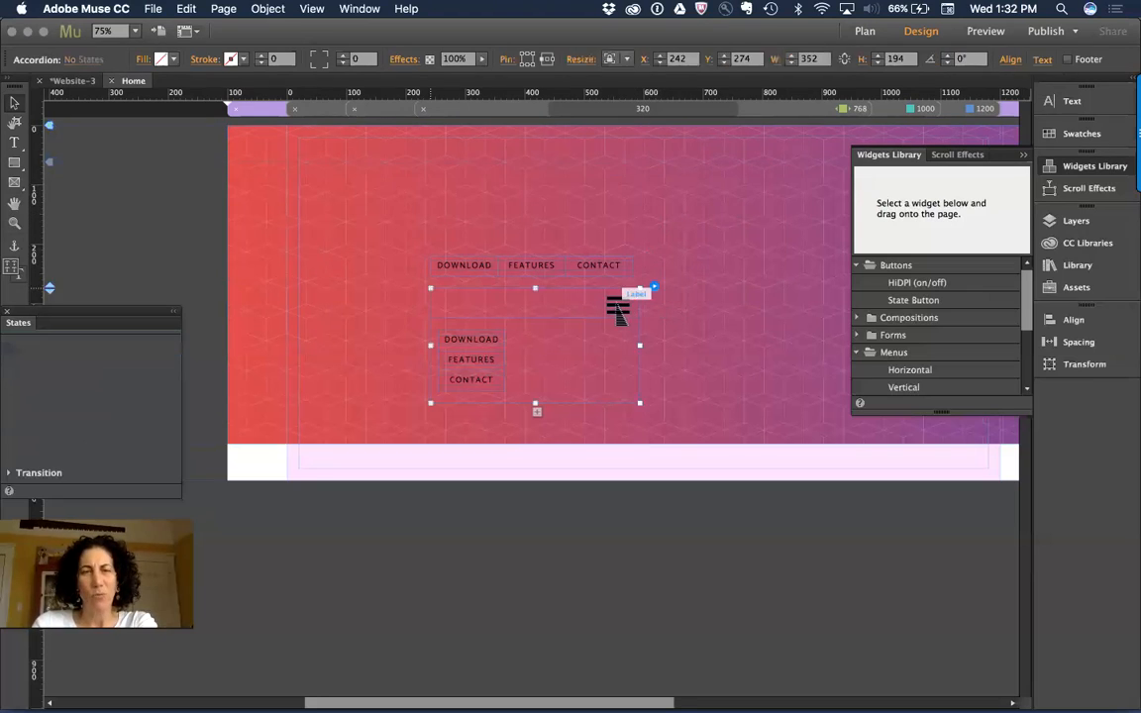
key("Delete")
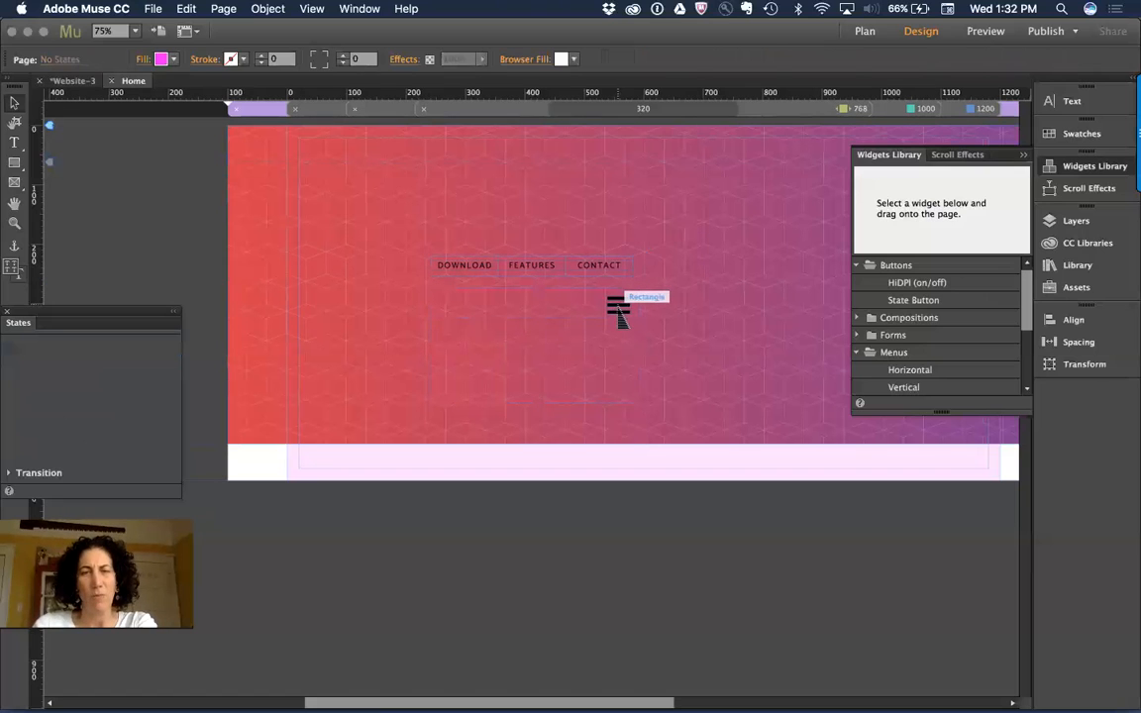
left_click(619, 310)
left_click(673, 295)
left_click_drag(644, 305, 634, 326)
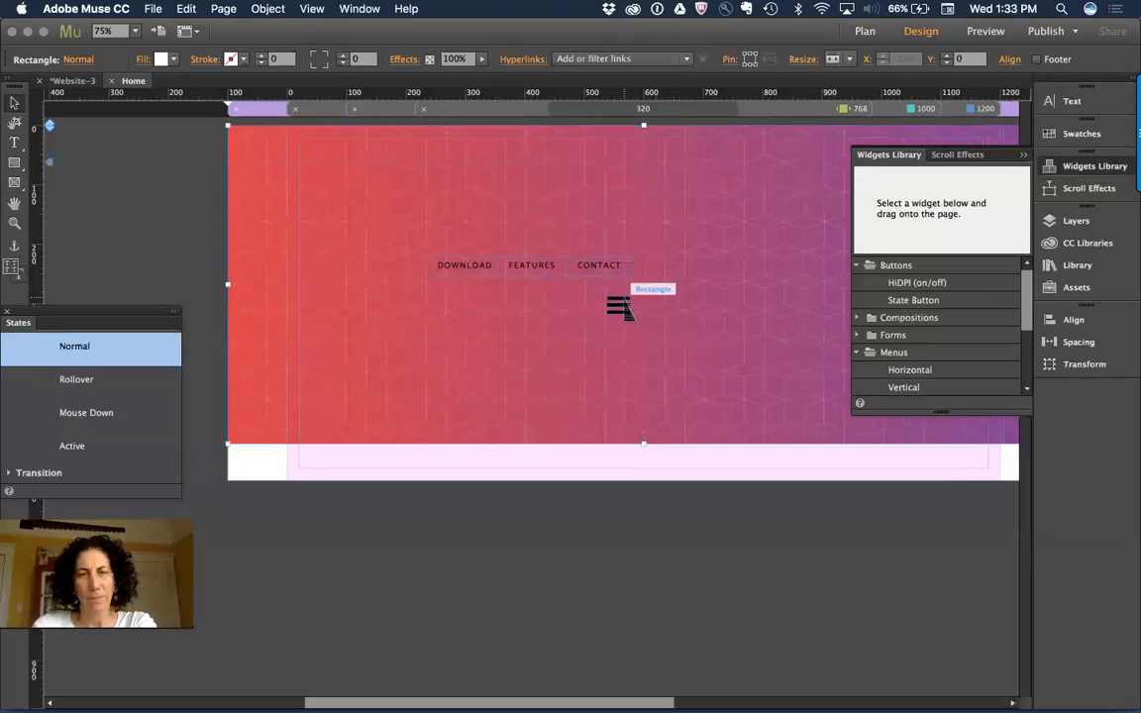
left_click(616, 307)
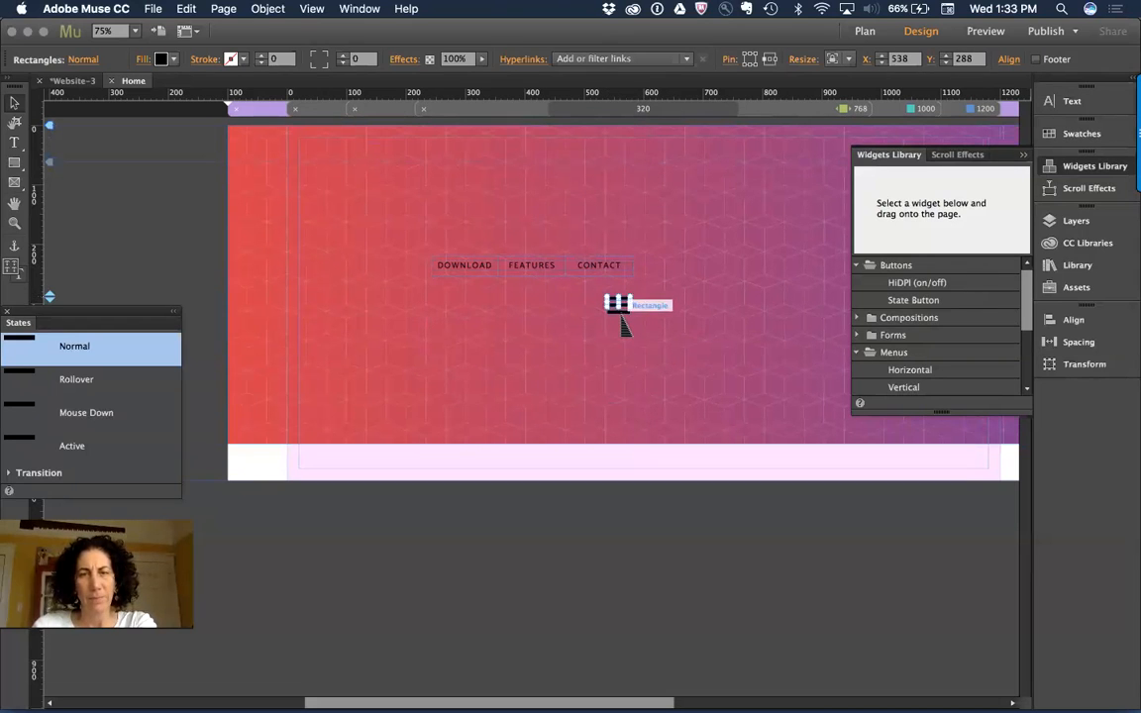
key("Delete")
Move the horizontal Download, Features, Contact menu to the hero's upper-right area at X 828, Y 20.
key("super+minus")
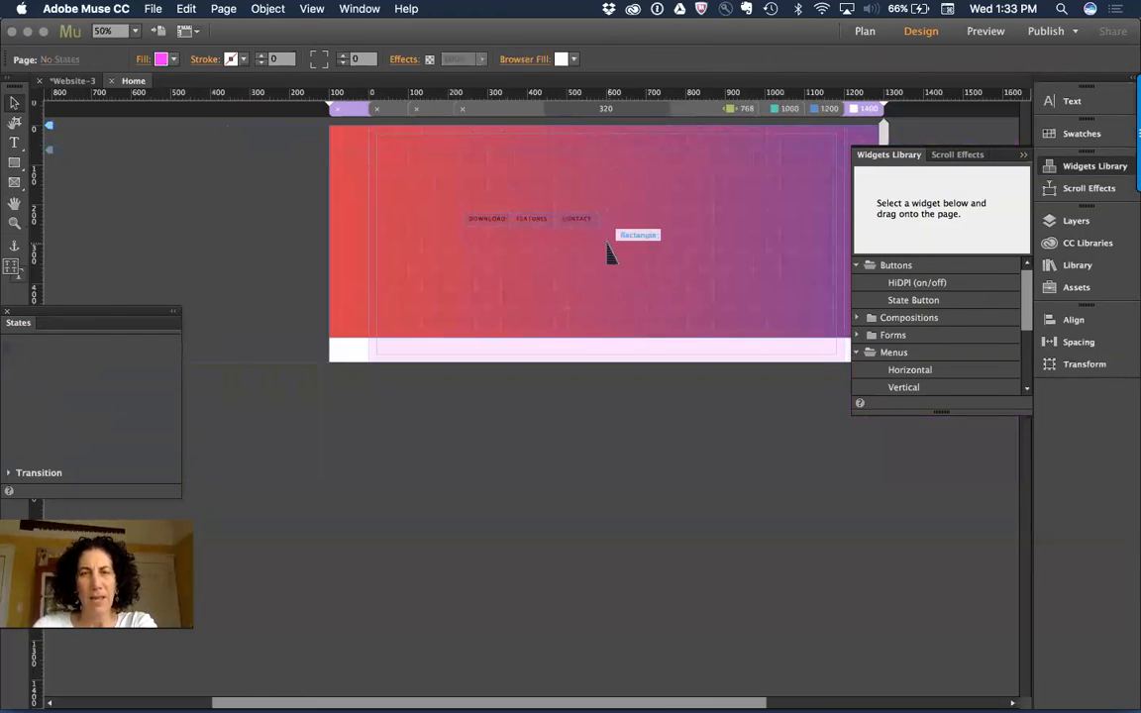
left_click(545, 226)
left_click_drag(547, 235, 779, 158)
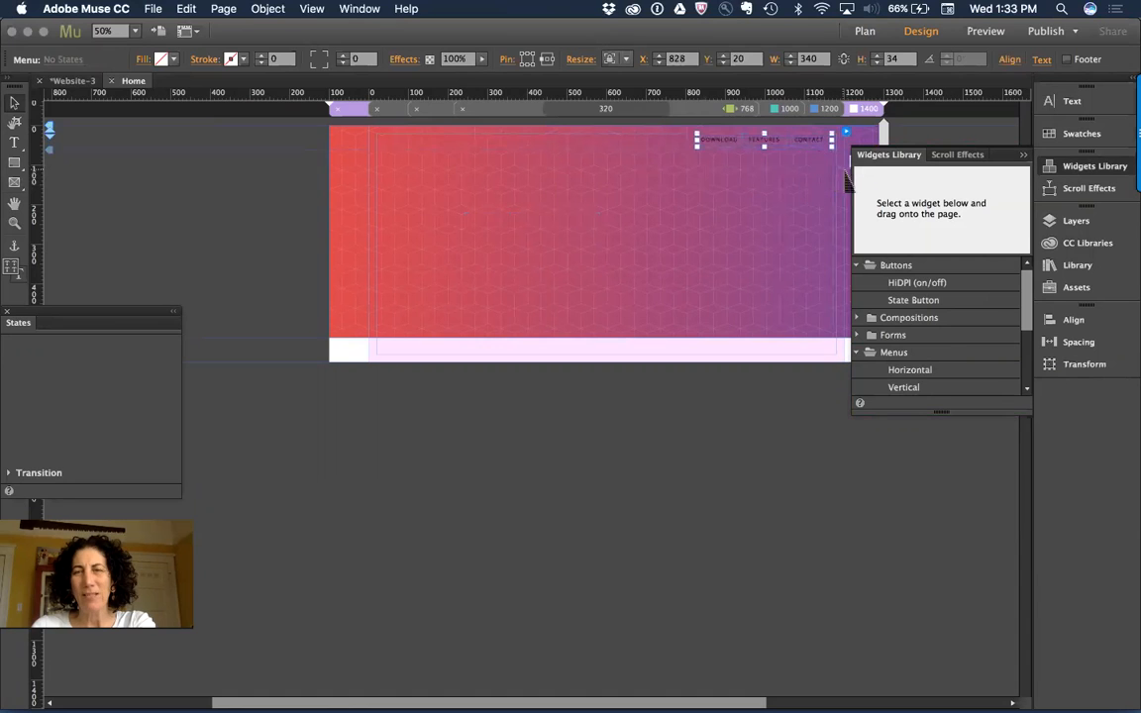
scroll(669, 280, "right", 5)
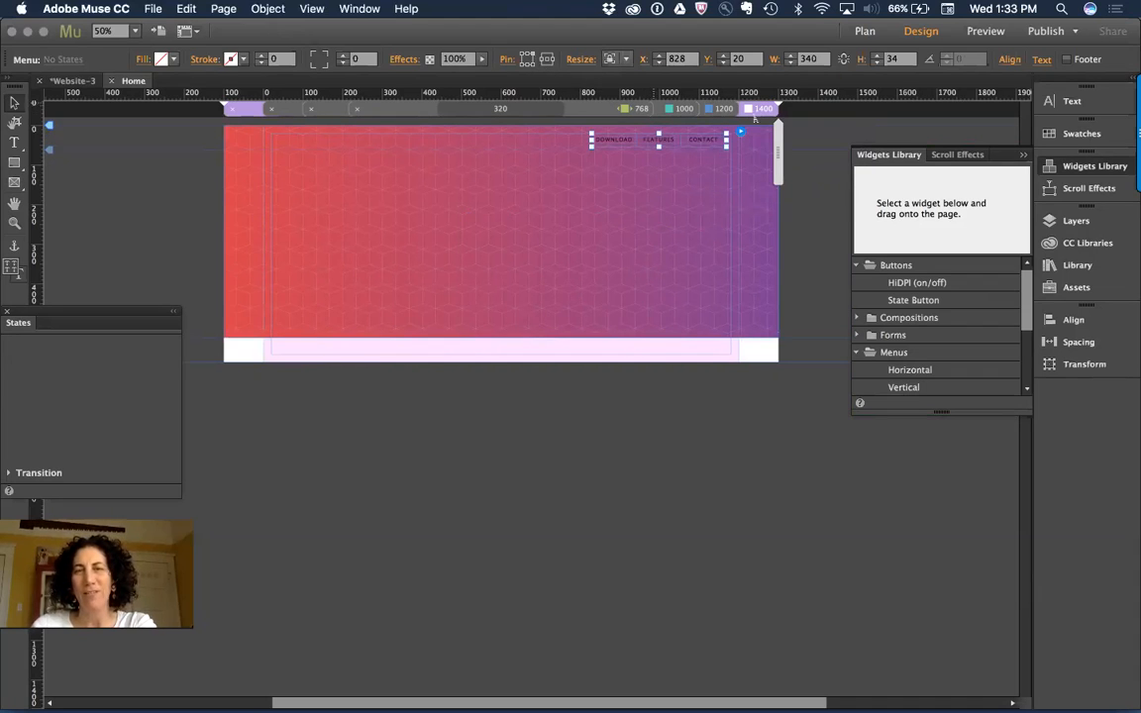
Switch to Chrome and copy the Start Bootstrap brand text from the top of the sample site.
key("super+Tab")
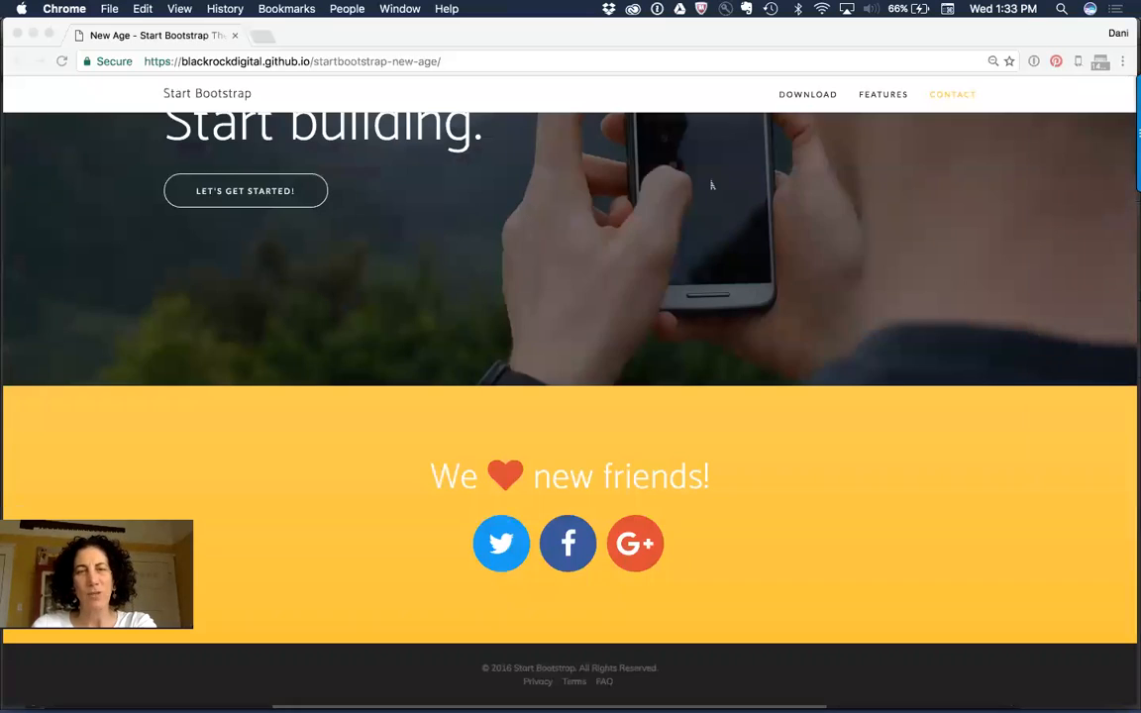
scroll(619, 291, "up", 15)
scroll(619, 290, "up", 10)
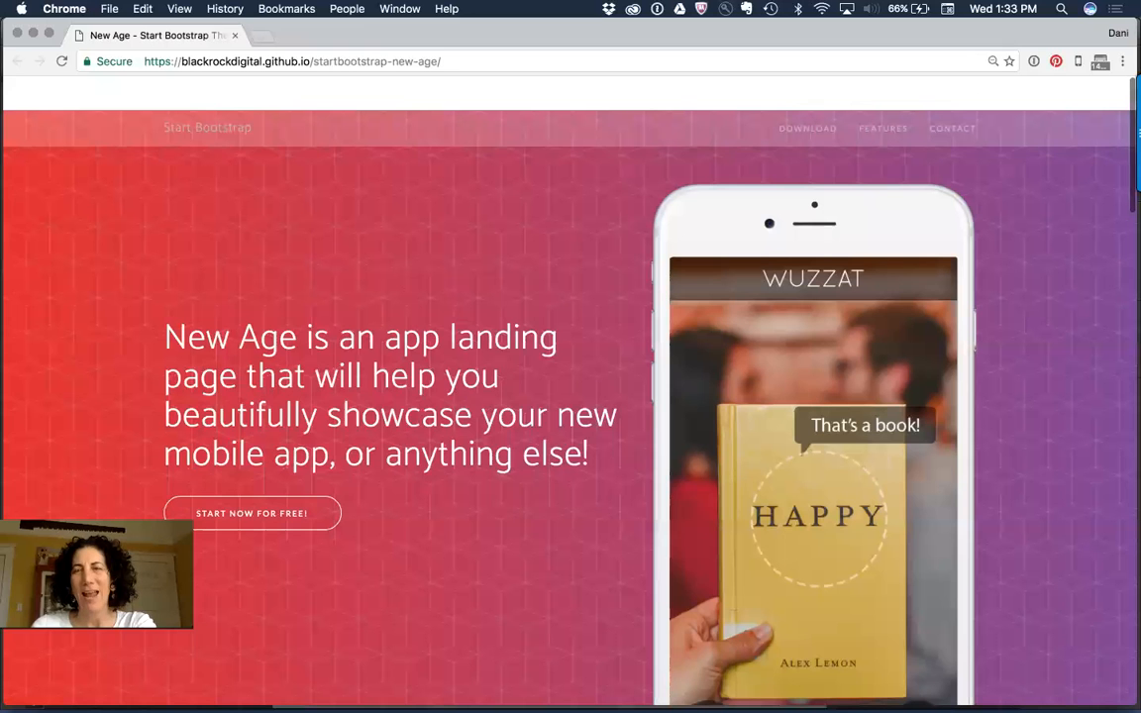
scroll(777, 239, "down", 2)
scroll(778, 239, "up", 1)
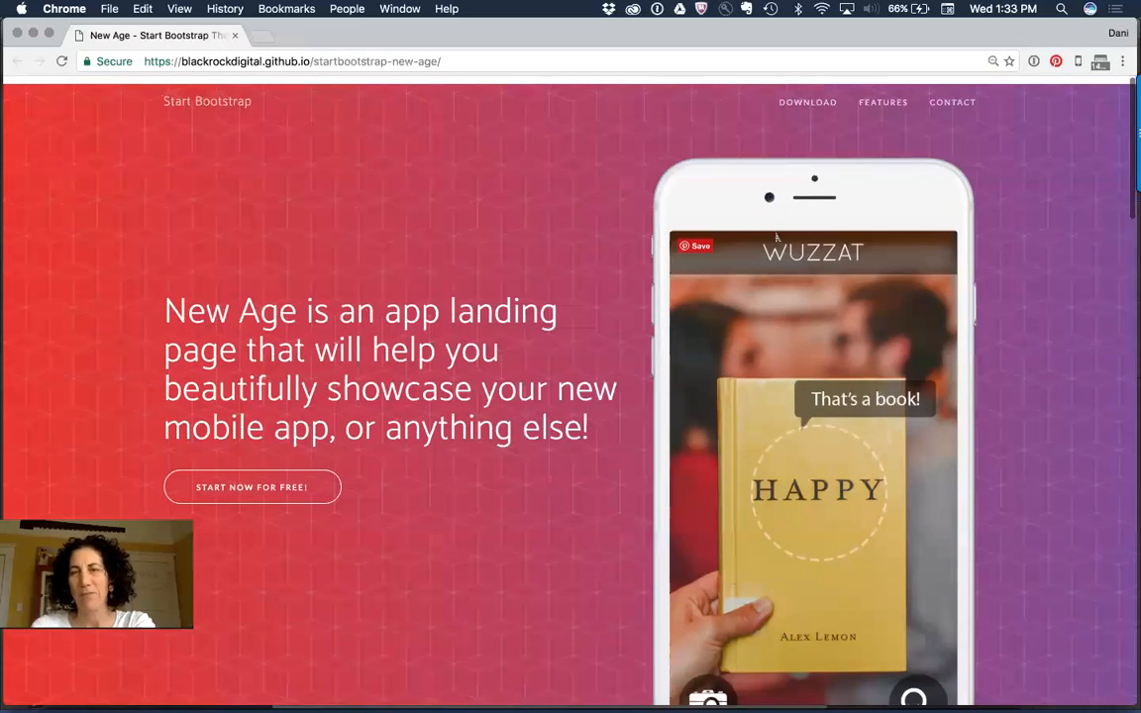
scroll(778, 239, "down", 4)
scroll(778, 238, "up", 3)
scroll(778, 239, "up", 1)
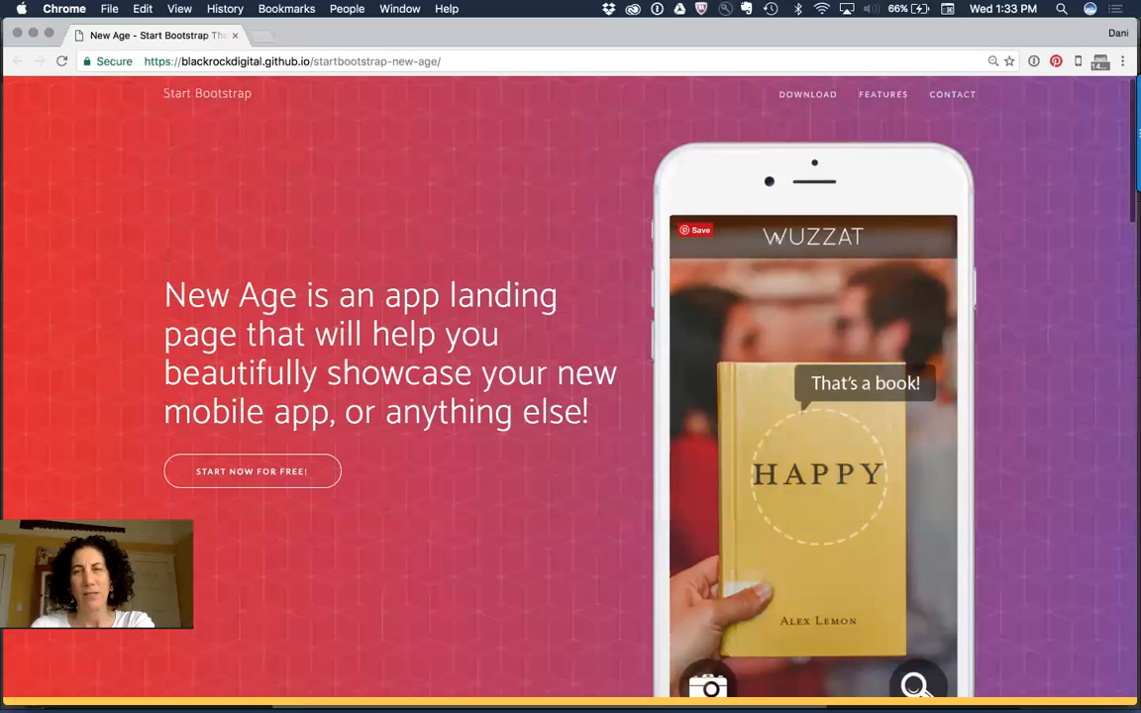
left_click_drag(244, 110, 150, 91)
key("super+c")
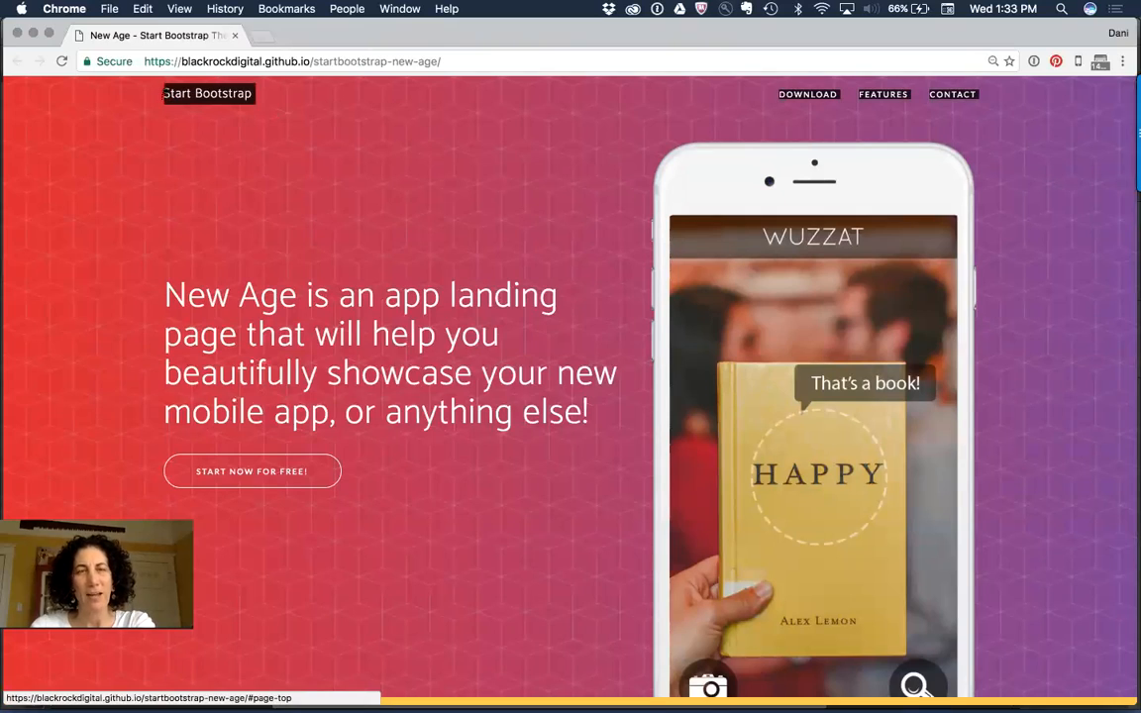
Return to Adobe Muse, paste the copied text onto the page, and remove its DOWNLOAD, FEATURES and CONTACT lines.
key("super+Tab")
left_click(396, 197)
key("super+v")
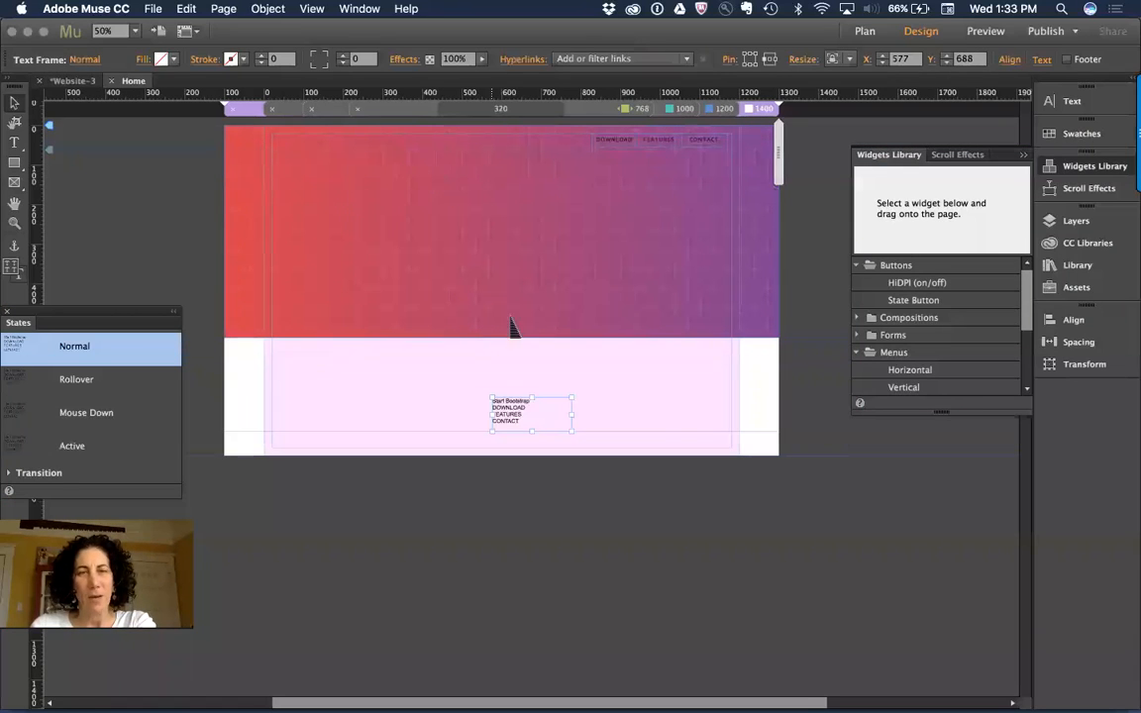
double_click(535, 411)
left_click_drag(535, 416, 468, 408)
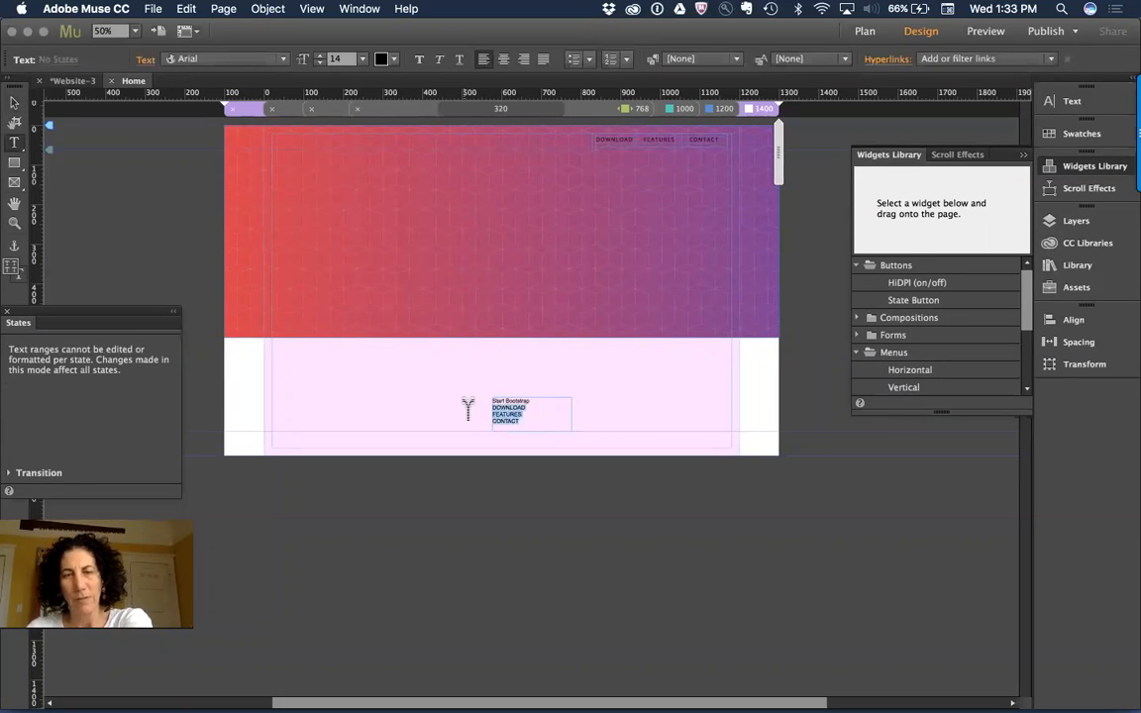
key("BackSpace")
Format the Start Bootstrap text in Catamaran at size 26.
key("super+a")
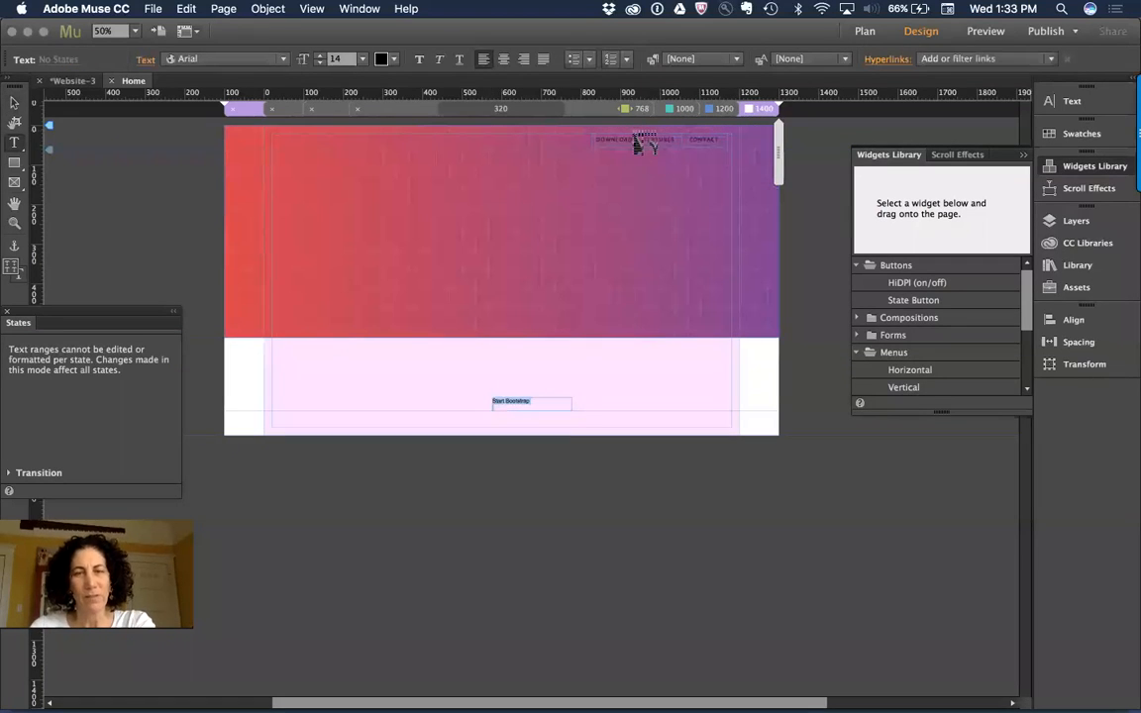
left_click(210, 61)
scroll(231, 105, "up", 5)
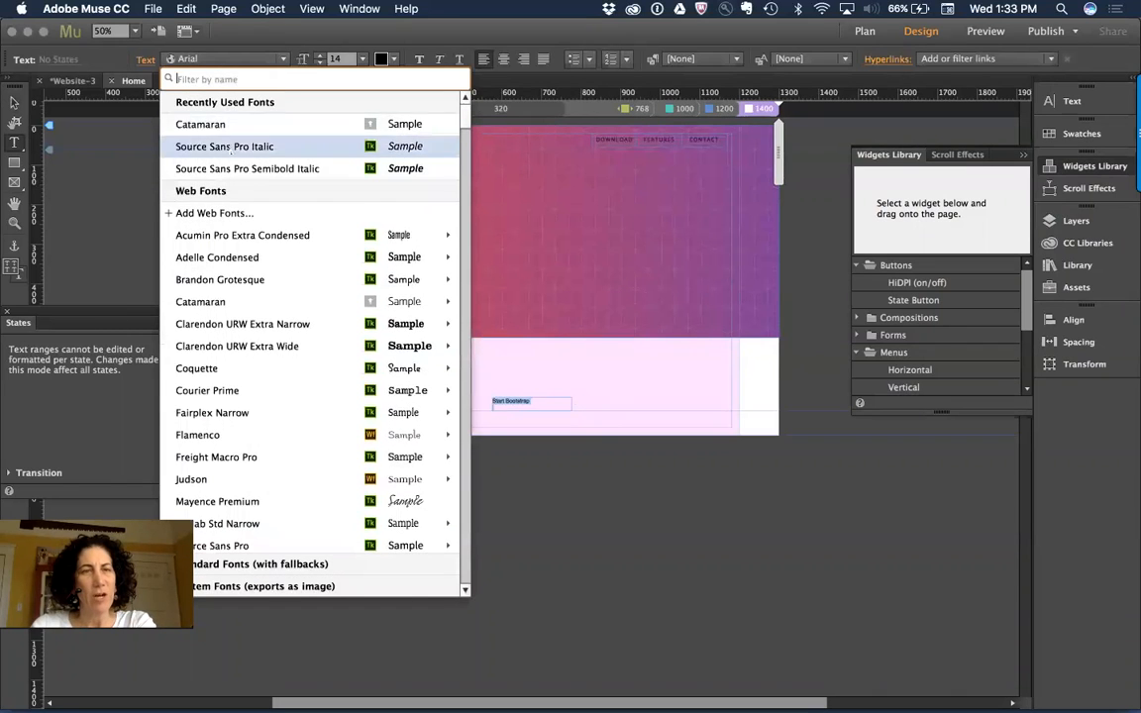
left_click(201, 123)
left_click(572, 335)
key("super+shift+period")
key("super+shift+period")
key("super+shift+period")
key("super+shift+period")
key("super+shift+period")
key("super+shift+period")
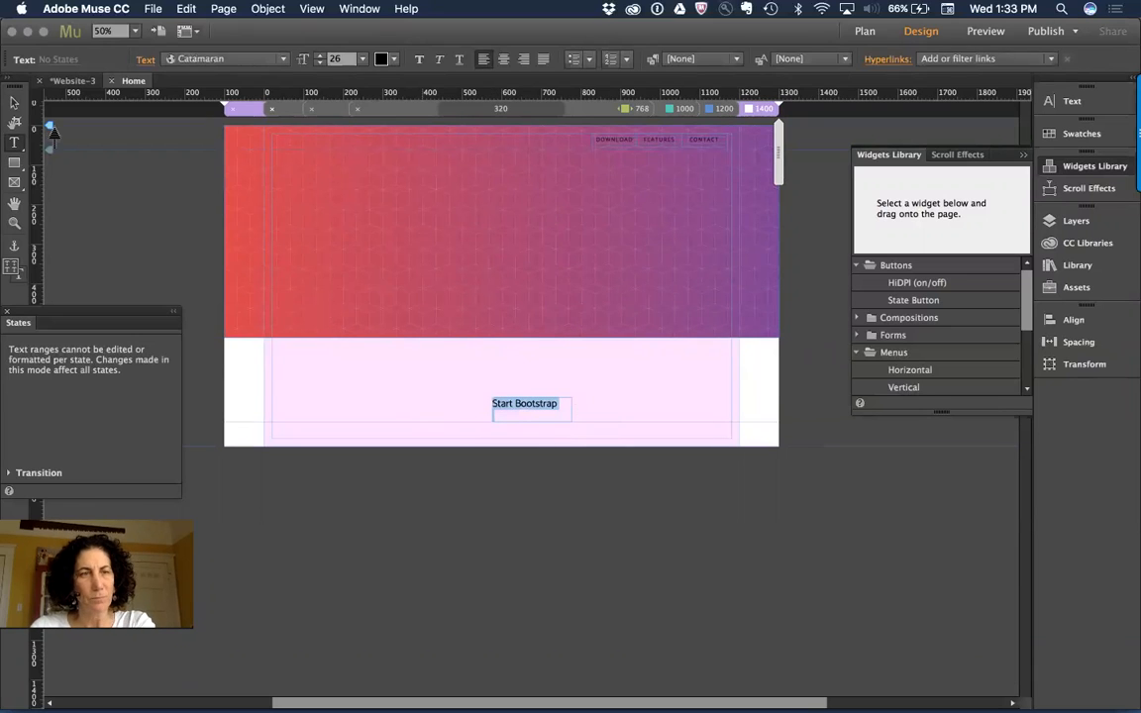
Move the Start Bootstrap text frame to the hero's upper-left area at X 29, Y 20, and widen it slightly.
left_click(14, 102)
left_click_drag(534, 410, 323, 160)
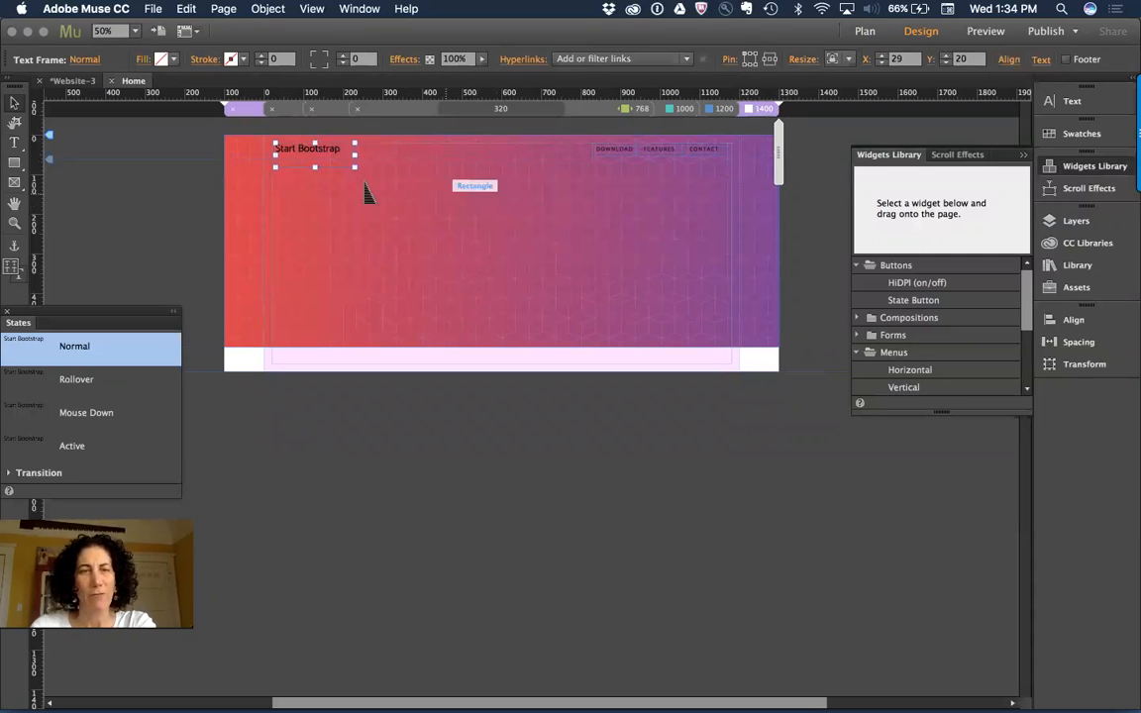
left_click_drag(355, 174, 366, 168)
double_click(310, 163)
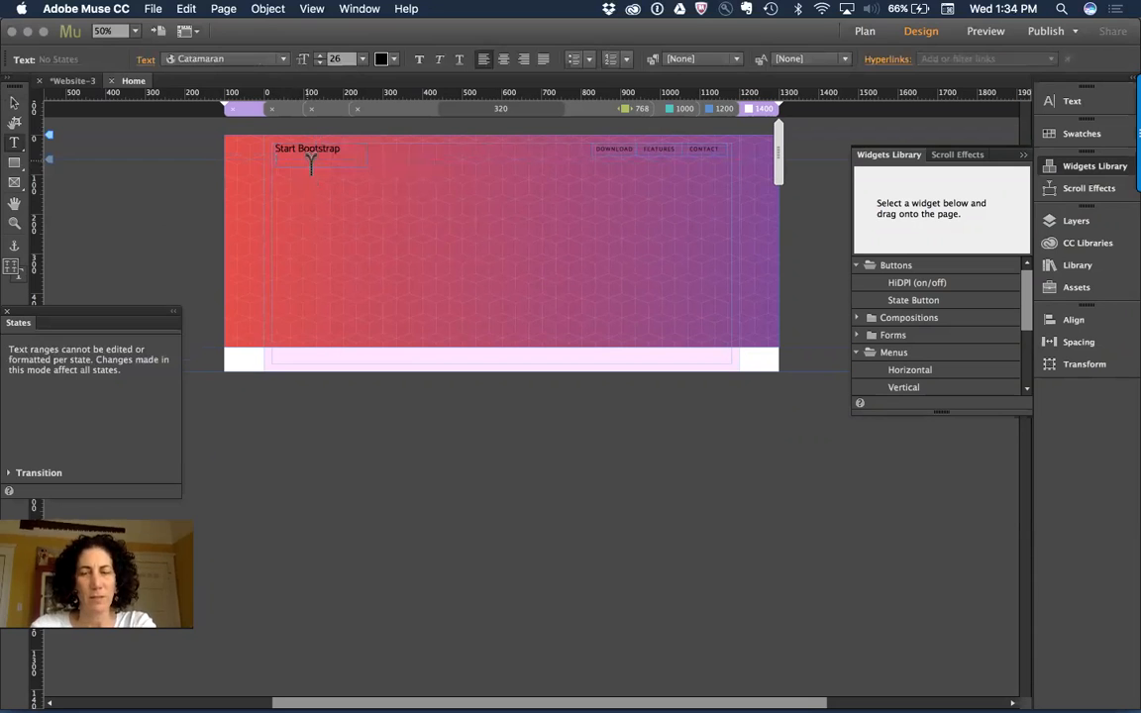
key("Escape")
left_click(147, 182)
key("super+Tab")
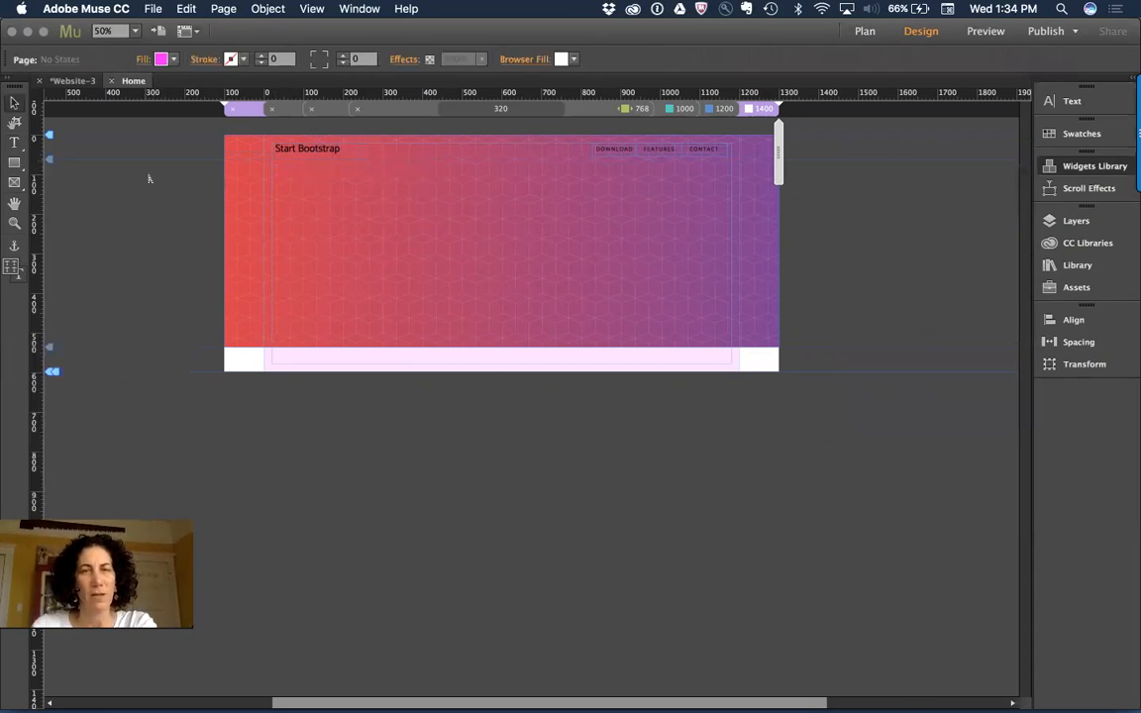
left_click_drag(166, 299, 618, 381)
left_click(594, 451)
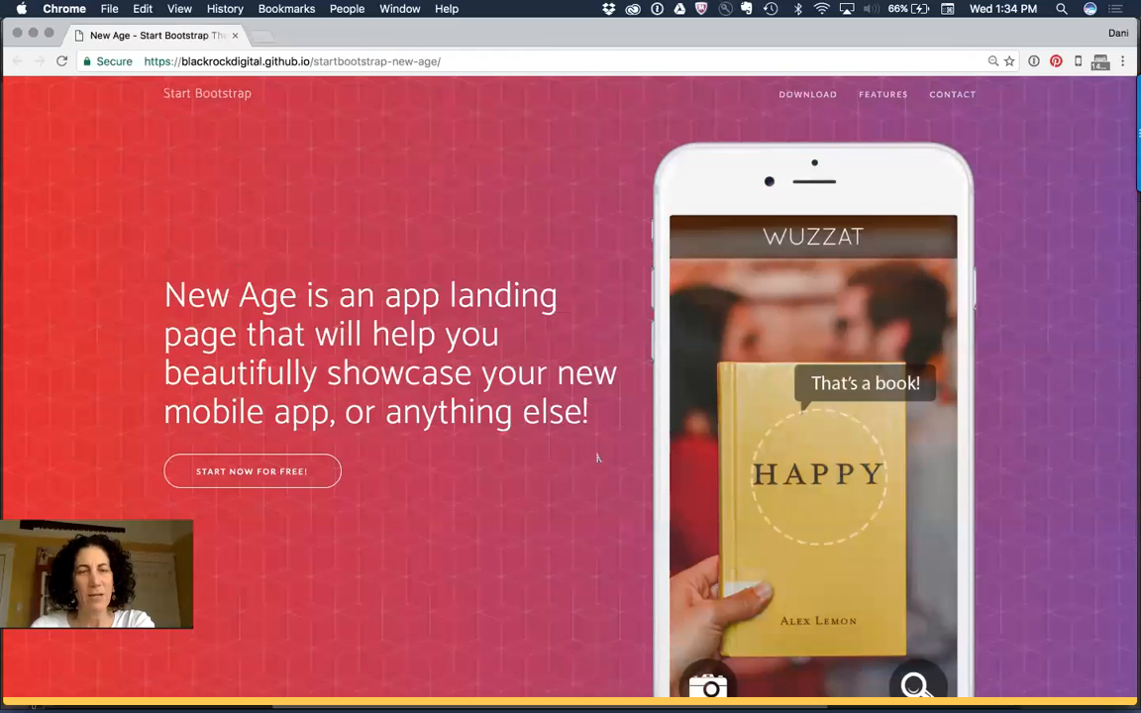
key("super+Tab")
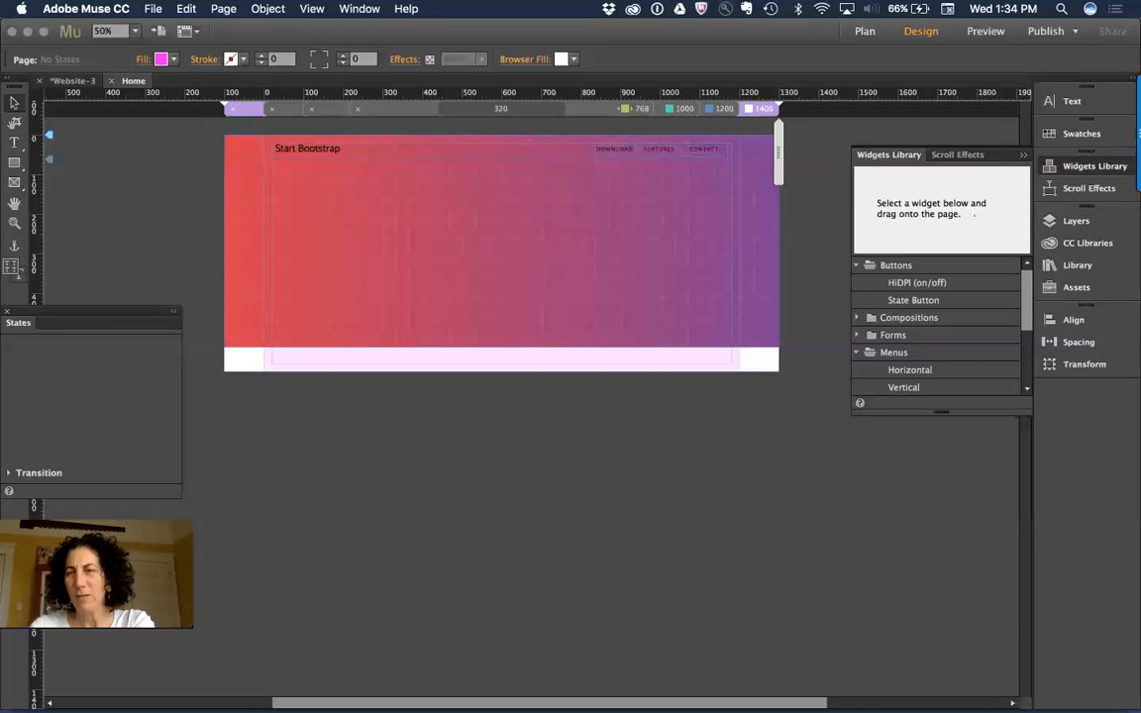
Place the text graphic from the Mu_Fixed_Jam CC library on the page and shift its text frames down and left.
left_click(1089, 244)
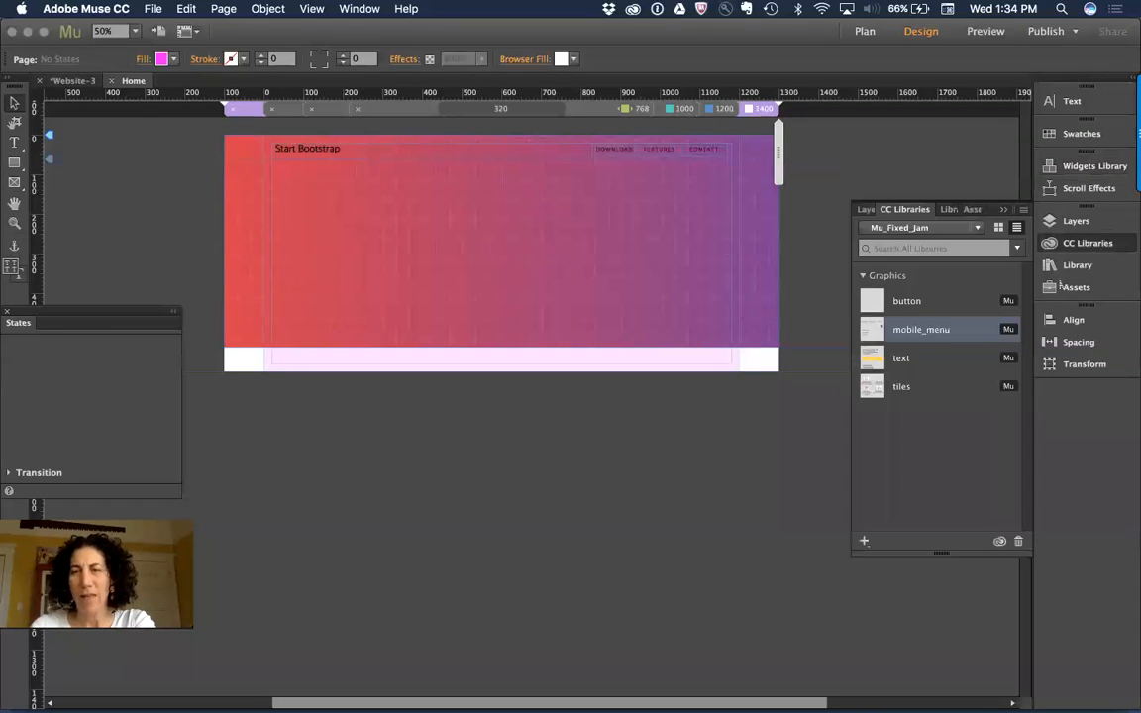
left_click(927, 359)
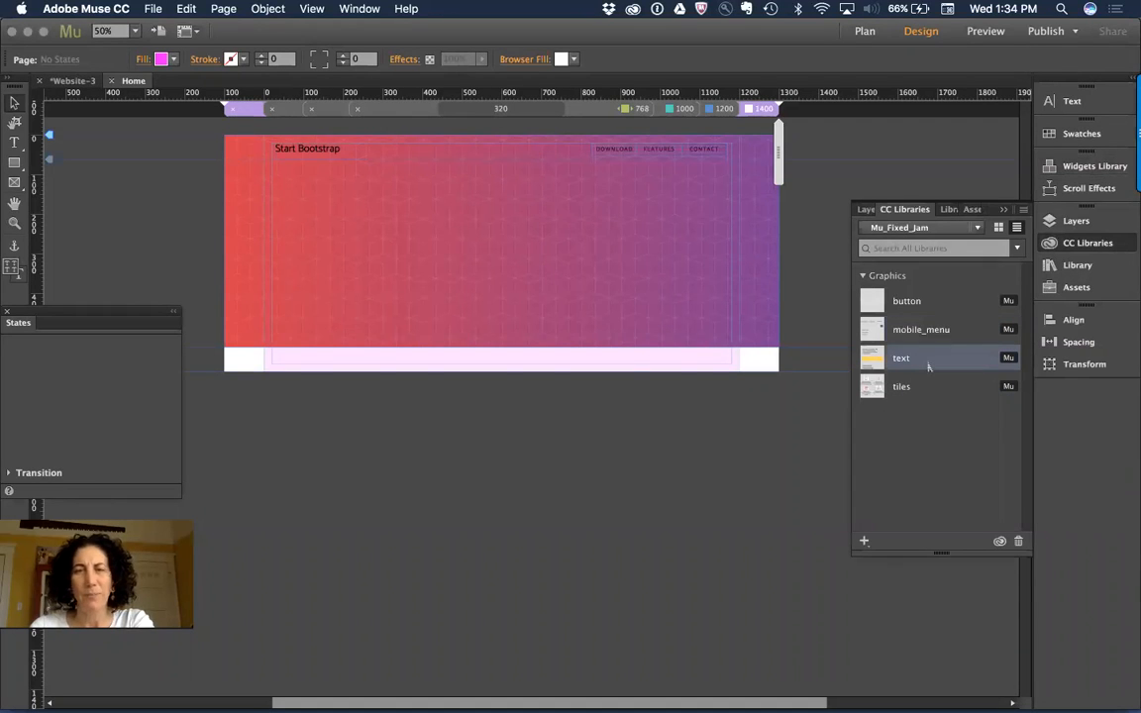
left_click(442, 292)
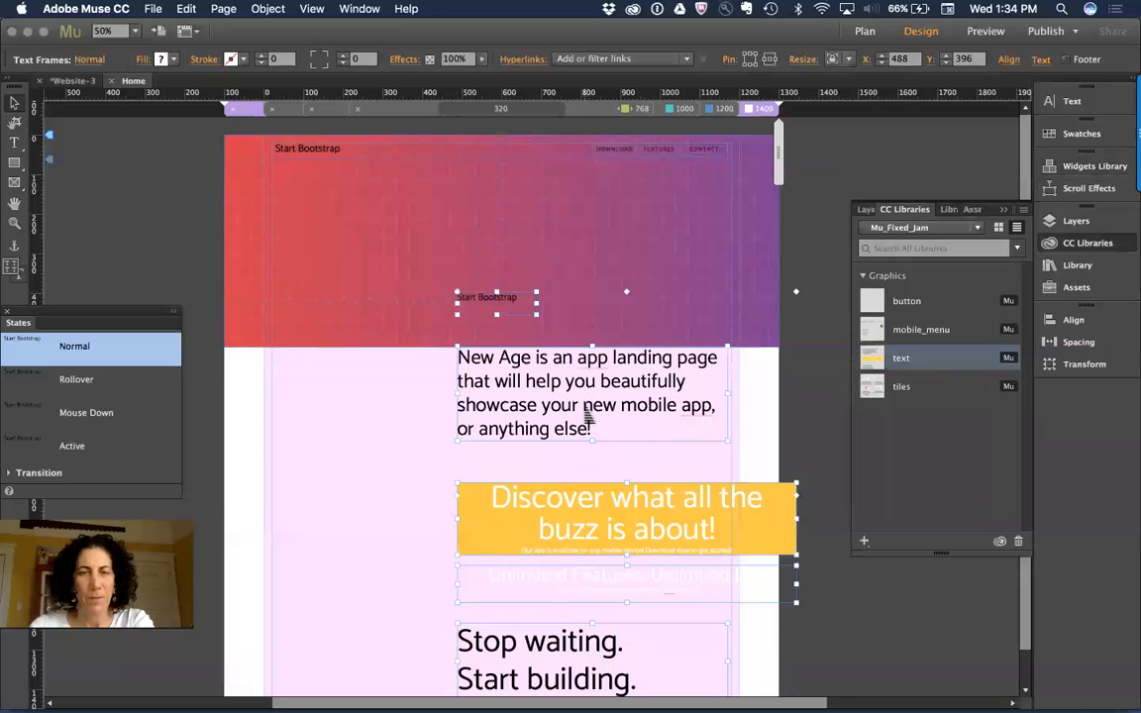
scroll(587, 410, "right", 1)
scroll(562, 408, "left", 1)
left_click_drag(562, 406, 408, 483)
Delete the duplicate Start Bootstrap text frame that came with the placed library text.
left_click(358, 389)
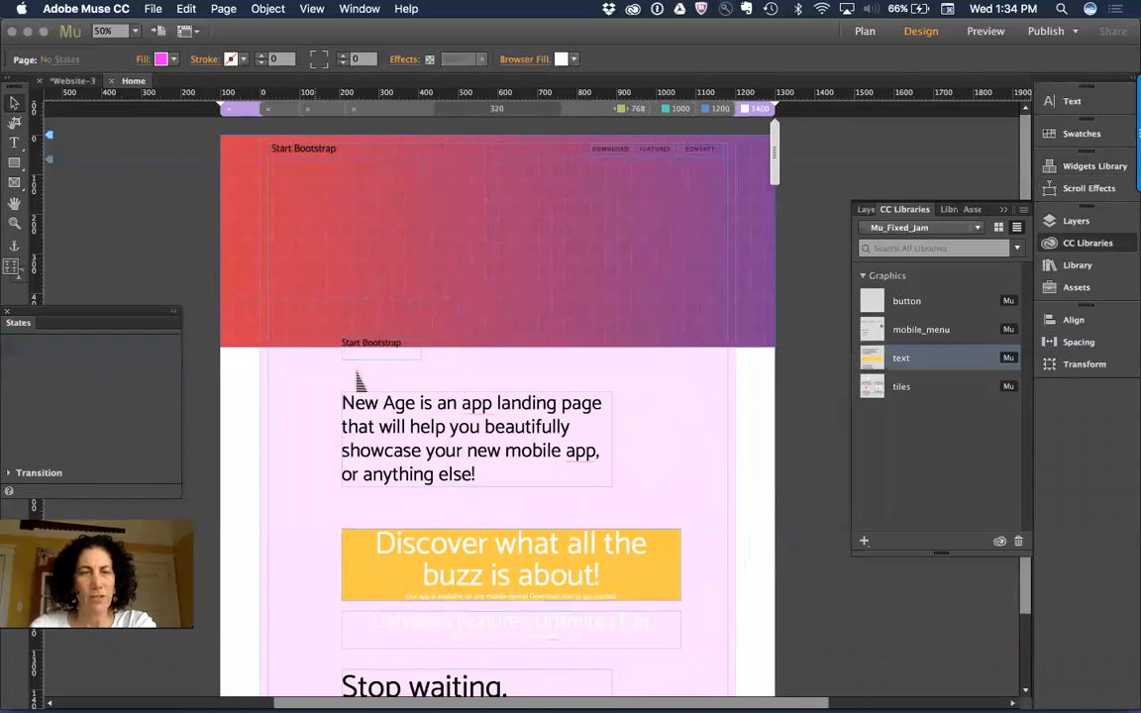
left_click(386, 362)
key("Delete")
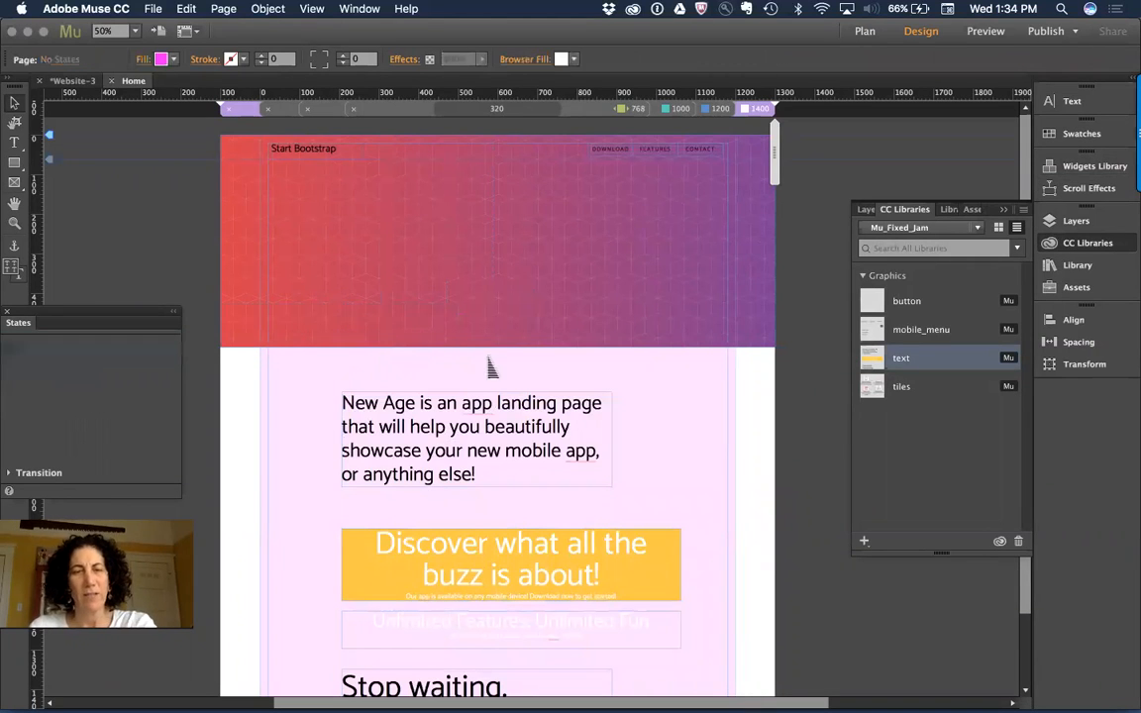
Check the heading's position on the sample site, and move the New Age heading into the hero at X 20, Y 137.
left_click(534, 436)
key("super+Tab")
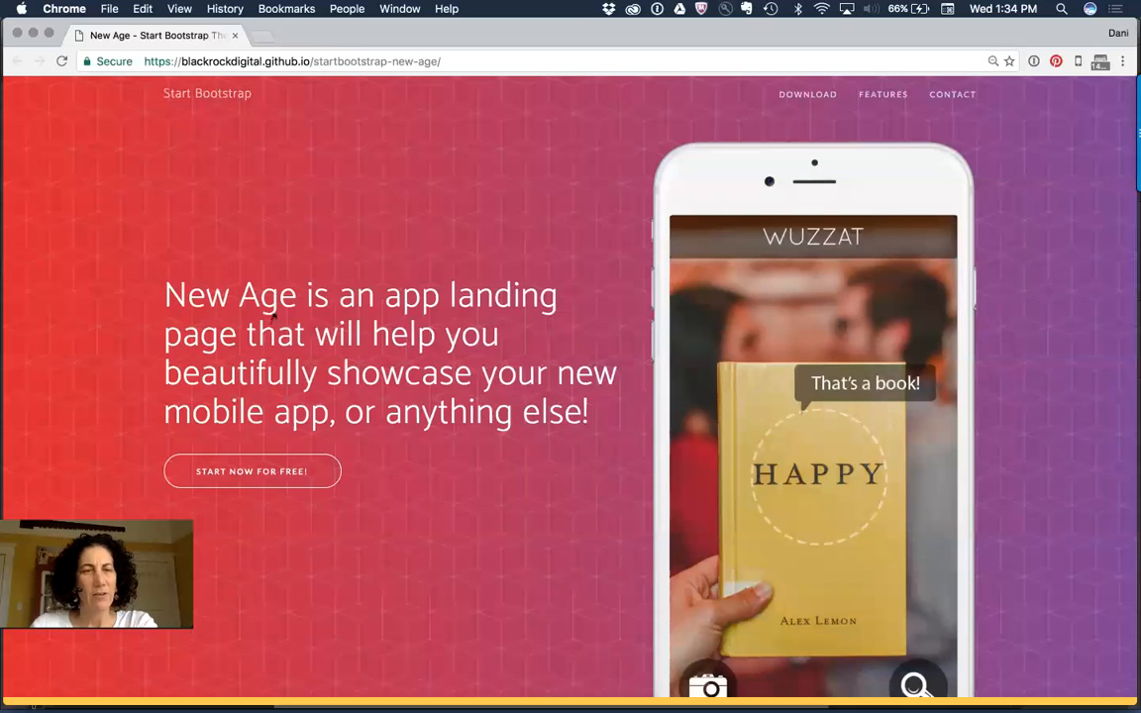
key("super+Tab")
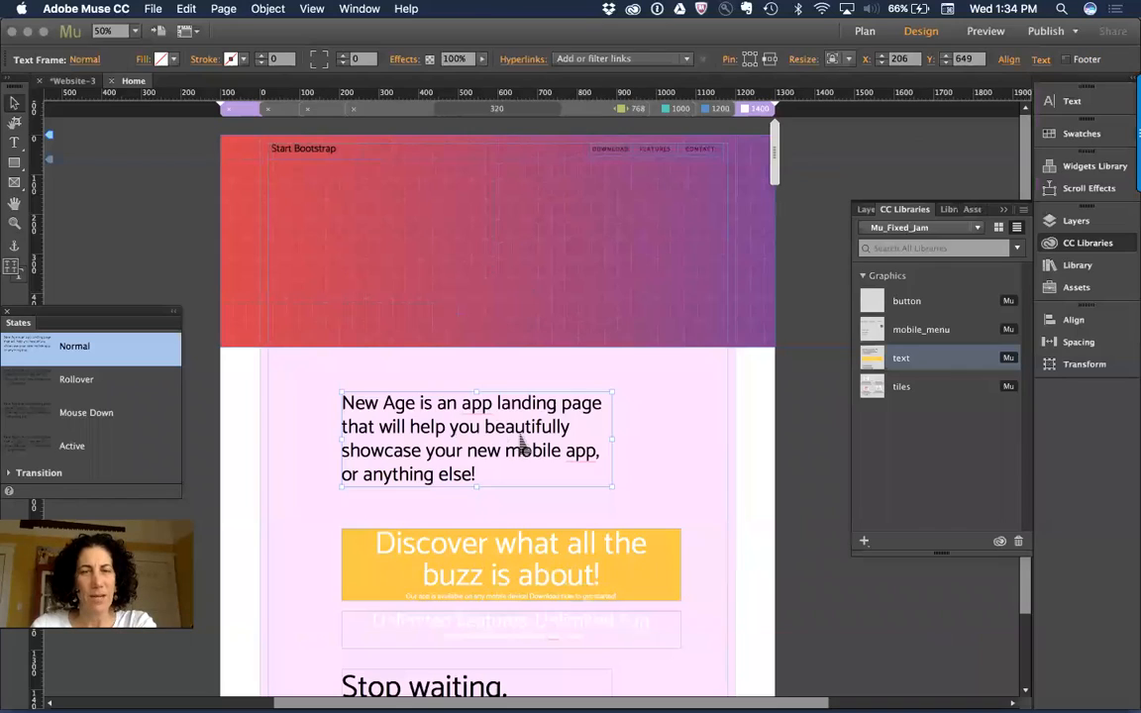
left_click_drag(520, 447, 447, 245)
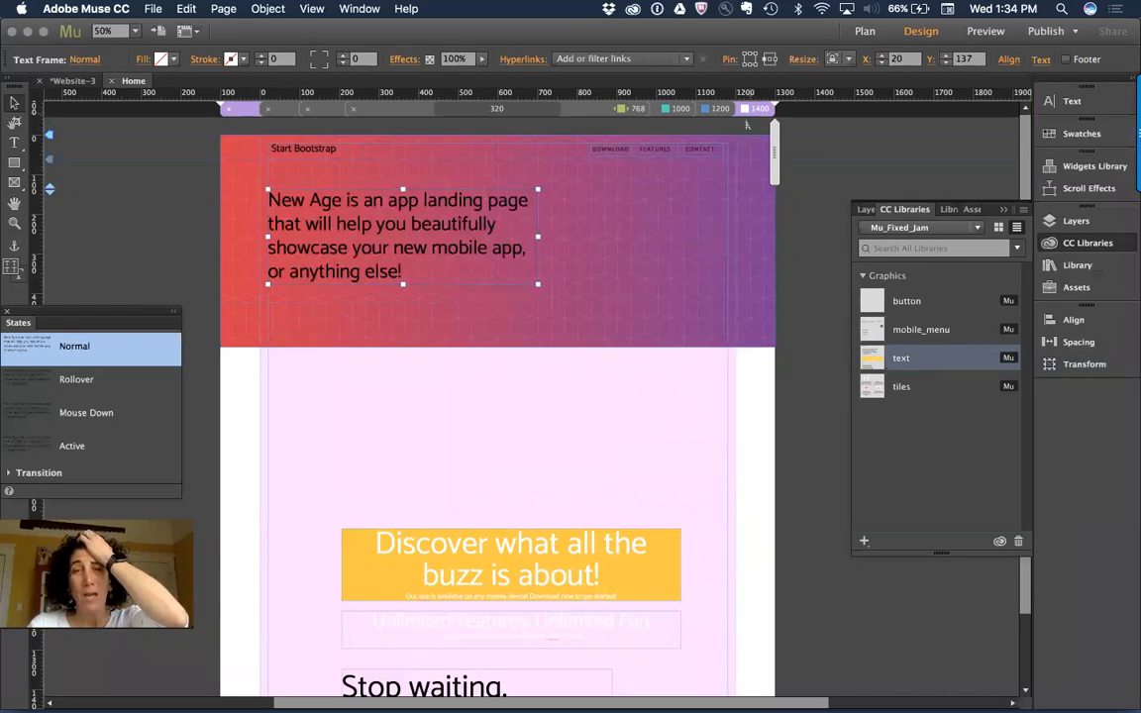
mouse_move(731, 118)
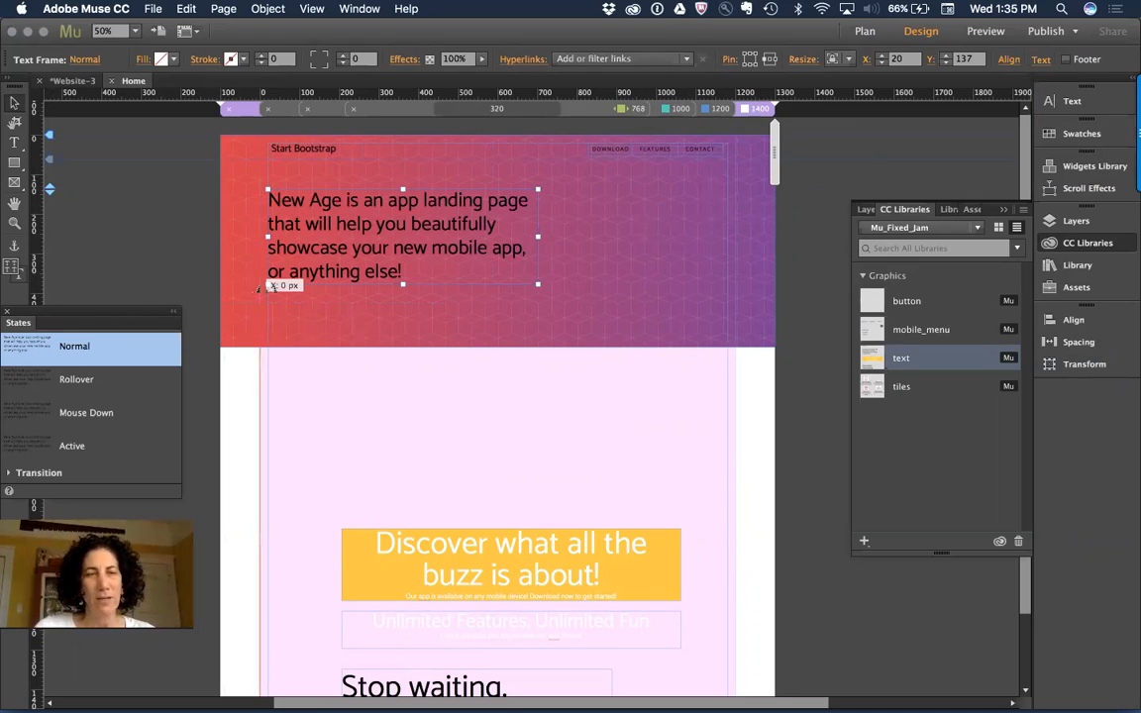
left_click(111, 282)
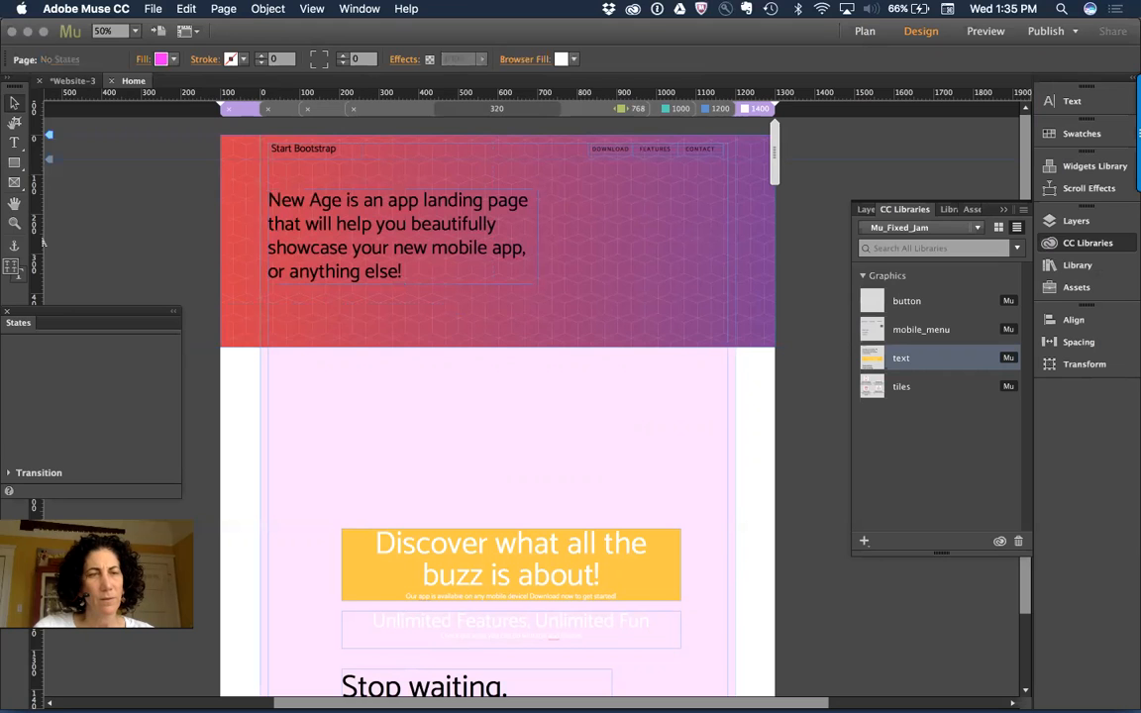
Add two vertical guides to the page, one at about X 98 and the other at X 1100.
left_click(310, 9)
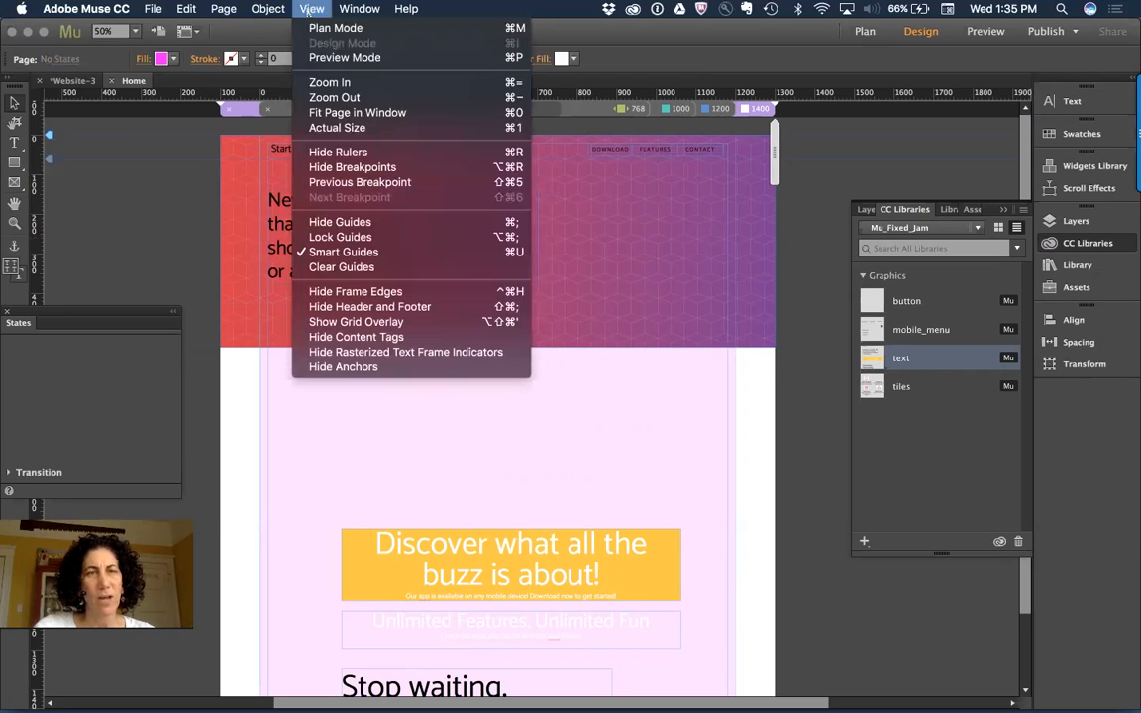
left_click(188, 251)
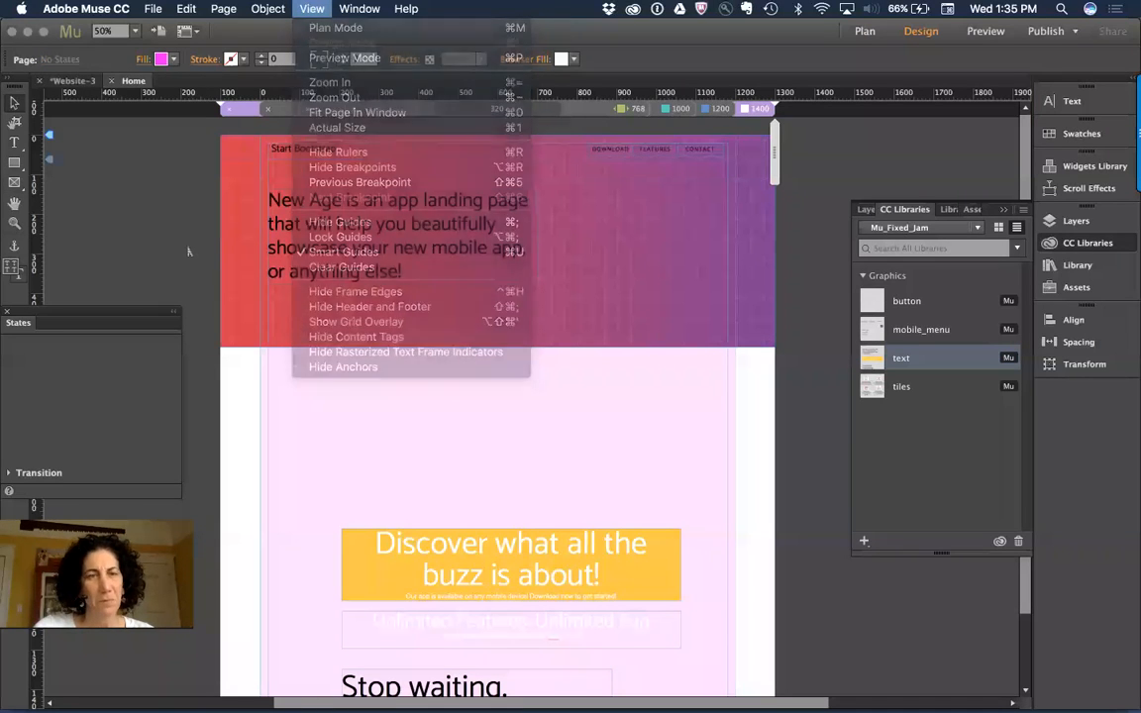
left_click_drag(41, 220, 322, 340)
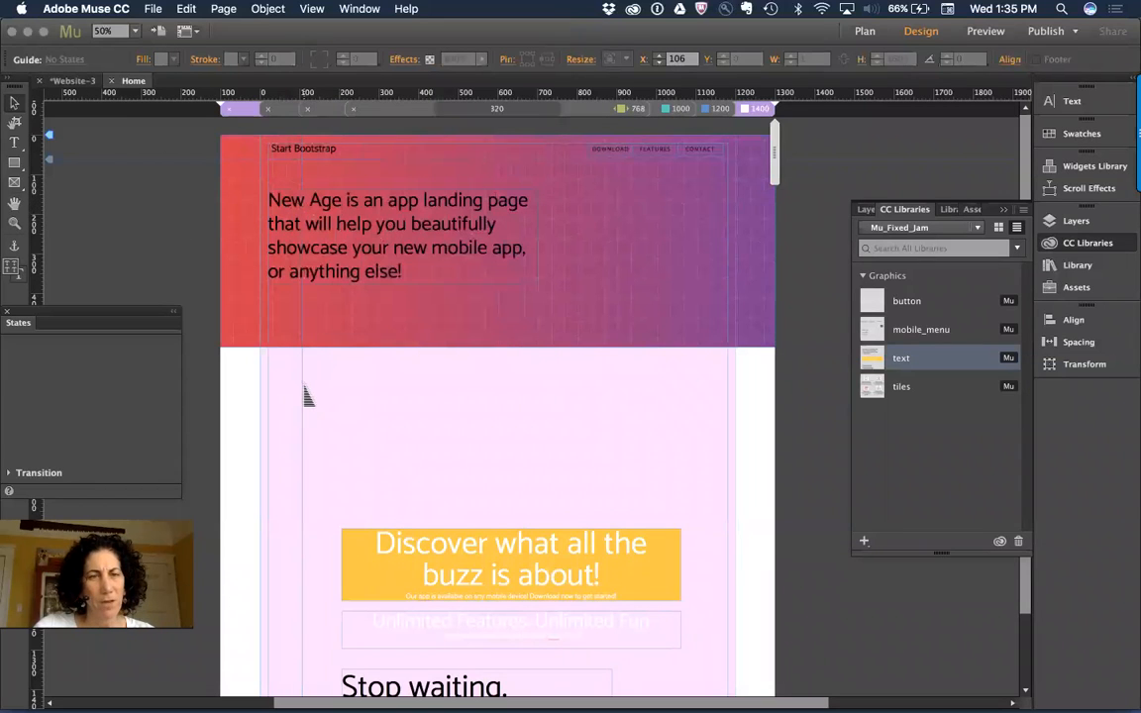
mouse_move(300, 398)
left_mouse_down()
mouse_move(291, 399)
mouse_move(300, 386)
left_mouse_up()
left_click_drag(36, 255, 709, 364)
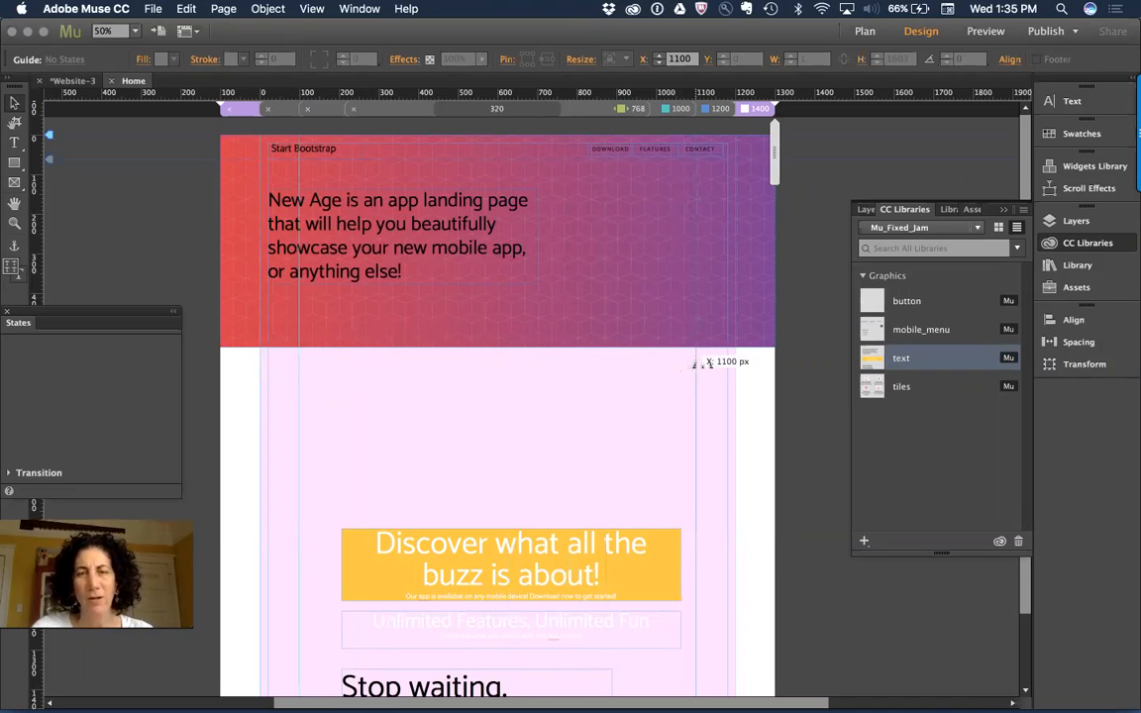
left_click(792, 450)
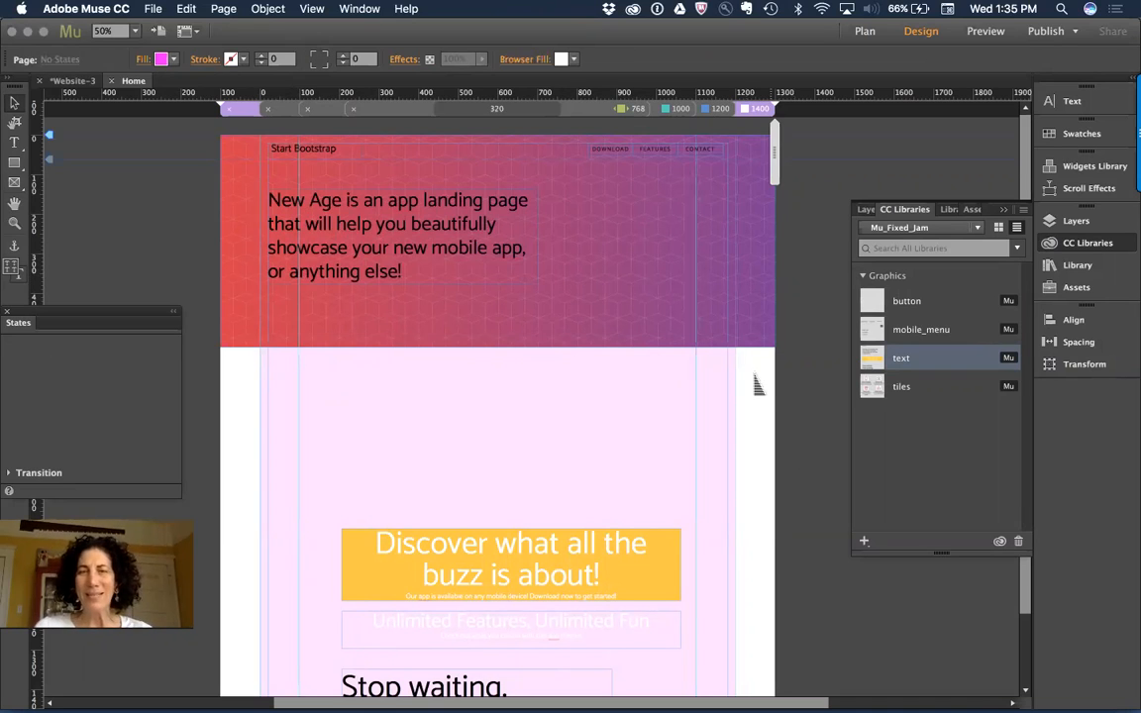
Align the horizontal menu's outer edge with the X 1100 guide and move the Start Bootstrap text frame to X 98, Y 20.
left_click(639, 154)
left_click_drag(630, 169, 613, 169)
left_click_drag(305, 151, 338, 165)
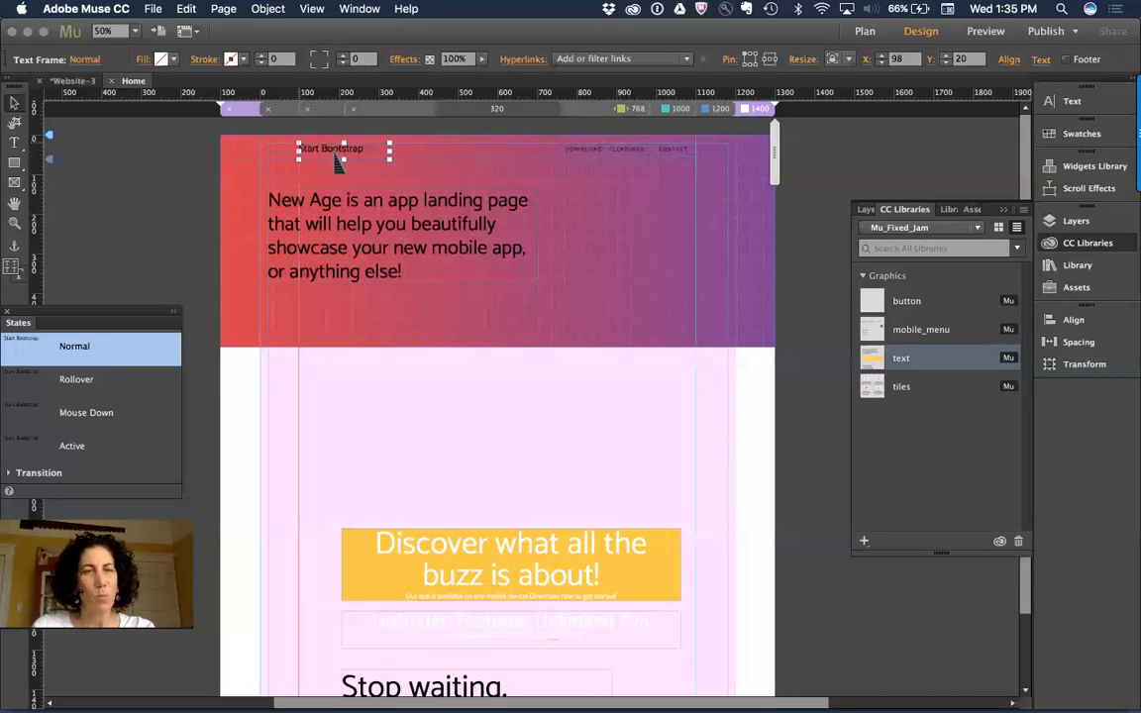
left_click(179, 210)
Move the New Age heading in the hero to X 98, keeping Y at 137, to line up with the guide.
left_click(369, 228)
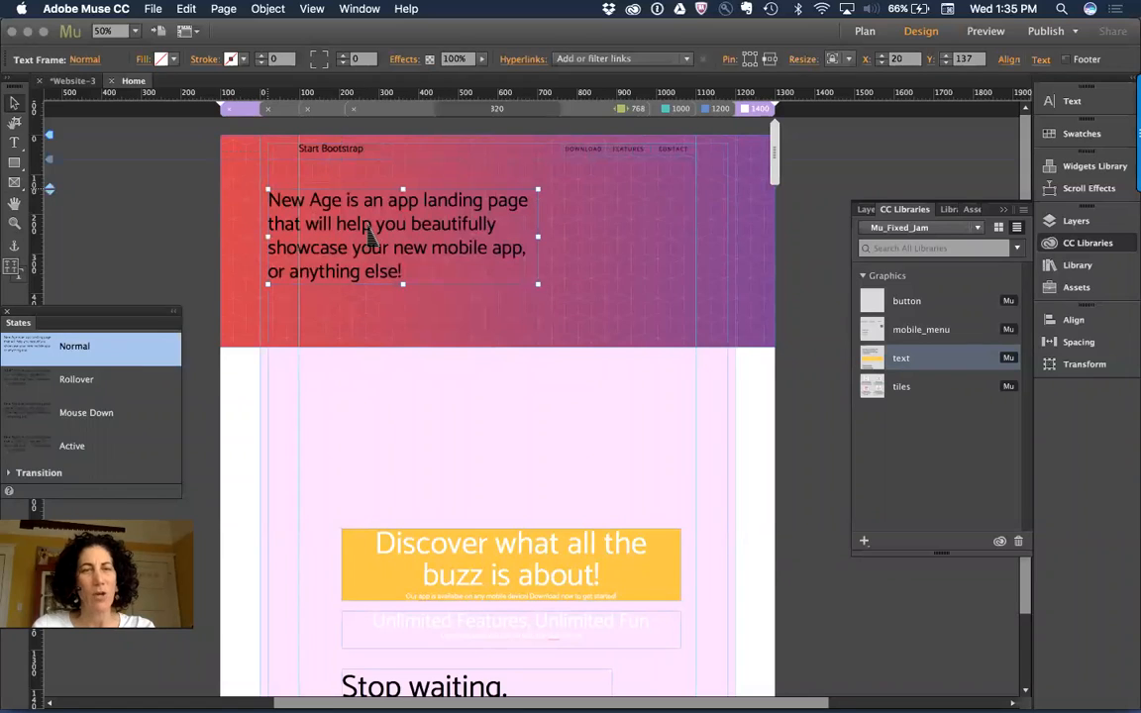
left_click_drag(369, 228, 400, 228)
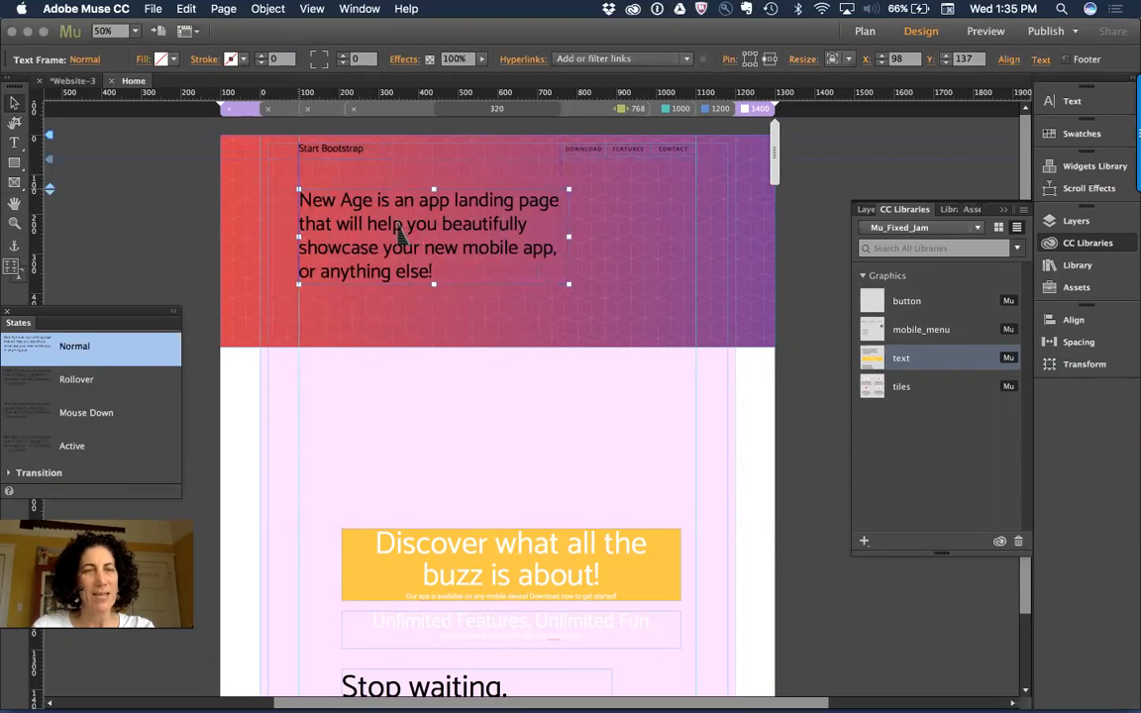
left_click(123, 235)
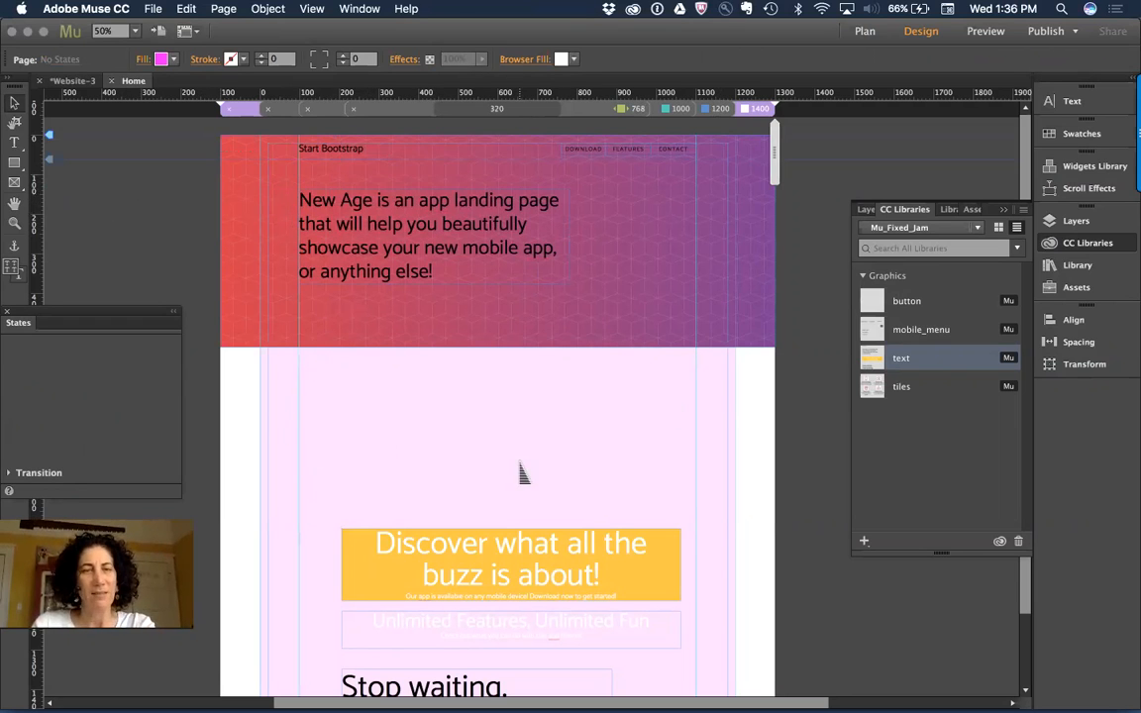
Check the button on the sample site, and place the button graphic from the Mu_Fixed_Jam library in the hero at X 504, Y 414.
key("super+Tab")
scroll(545, 497, "down", 2)
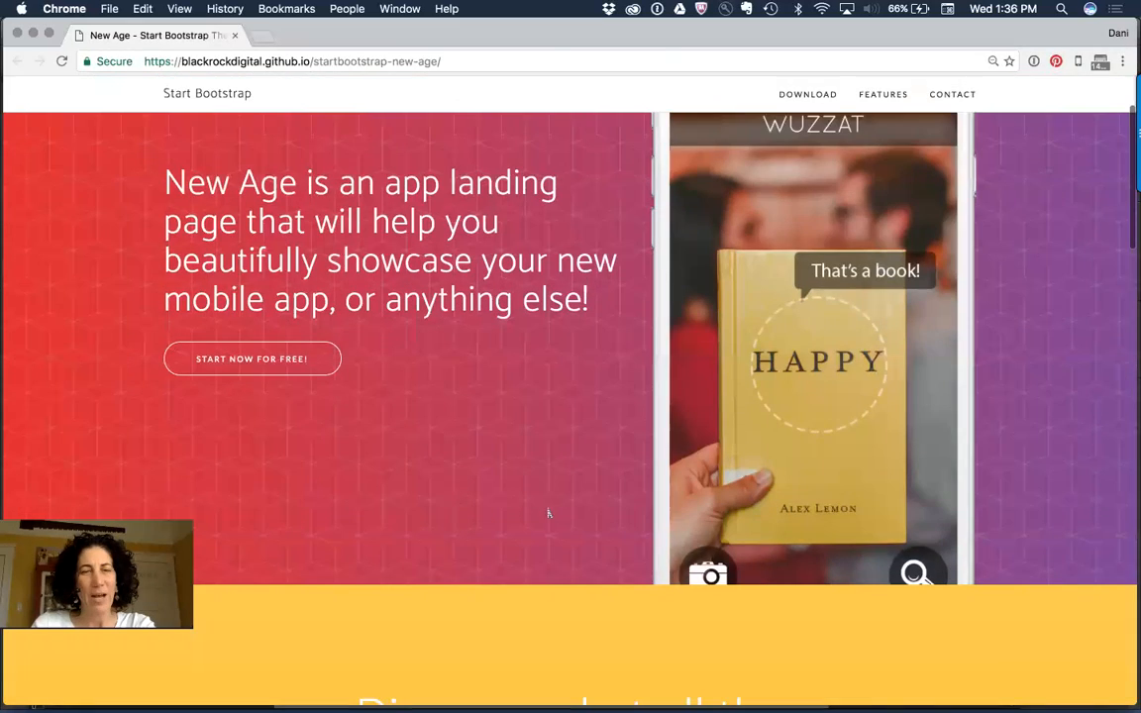
key("super+Tab")
left_click_drag(937, 300, 403, 400)
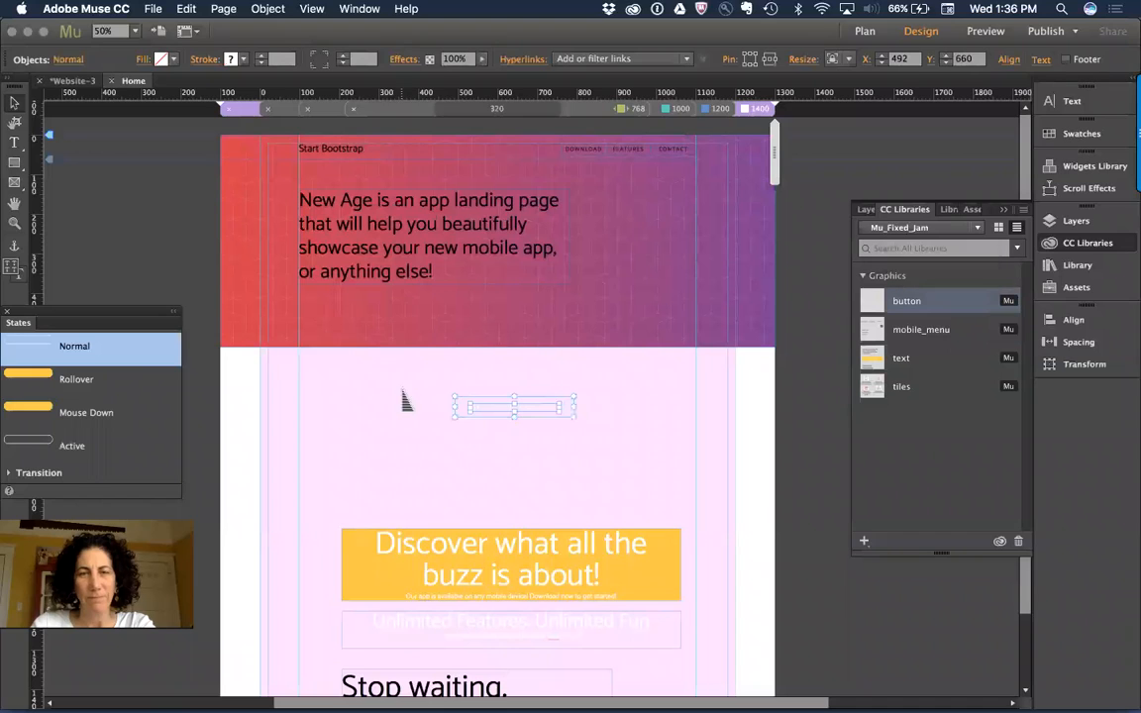
left_click_drag(502, 352, 512, 311)
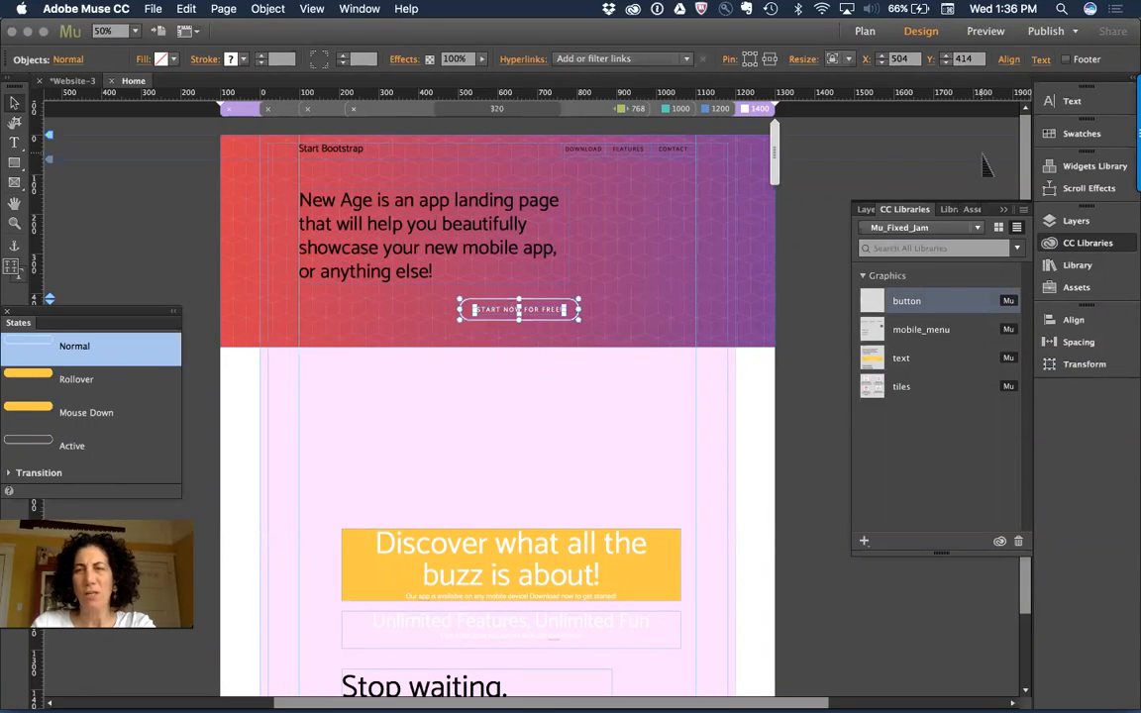
Compare the button's position with the sample site and move the Start Now For Free button under the heading at X 98, Y 428.
left_click(1089, 168)
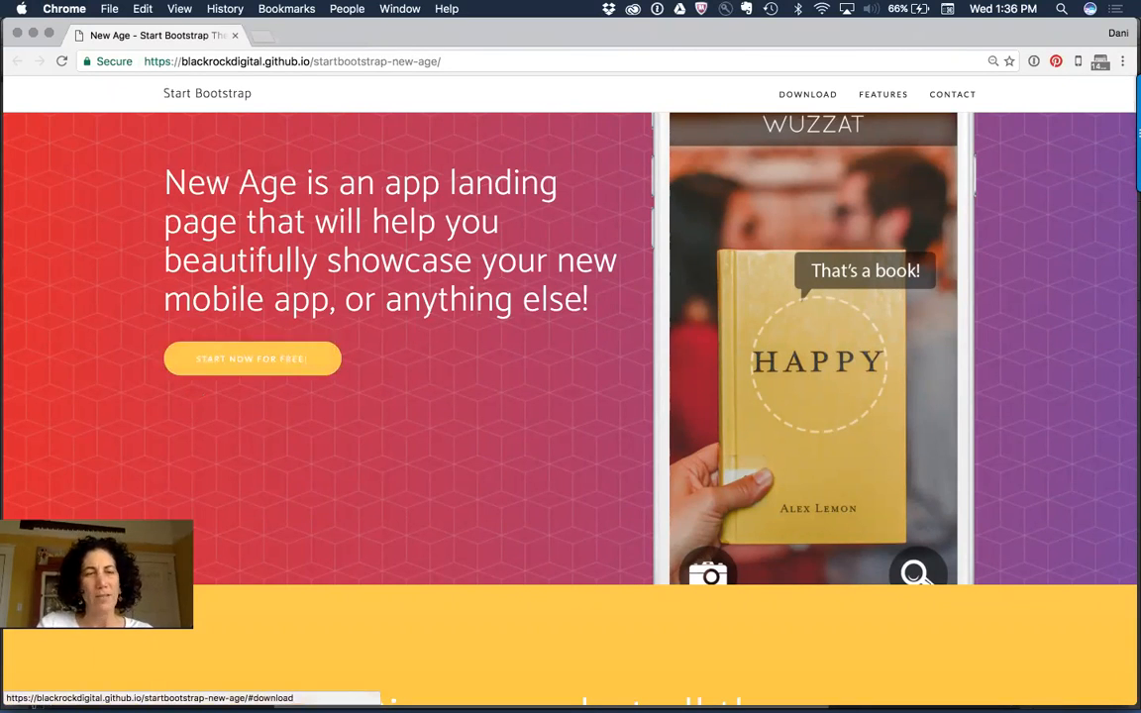
key("super+Tab")
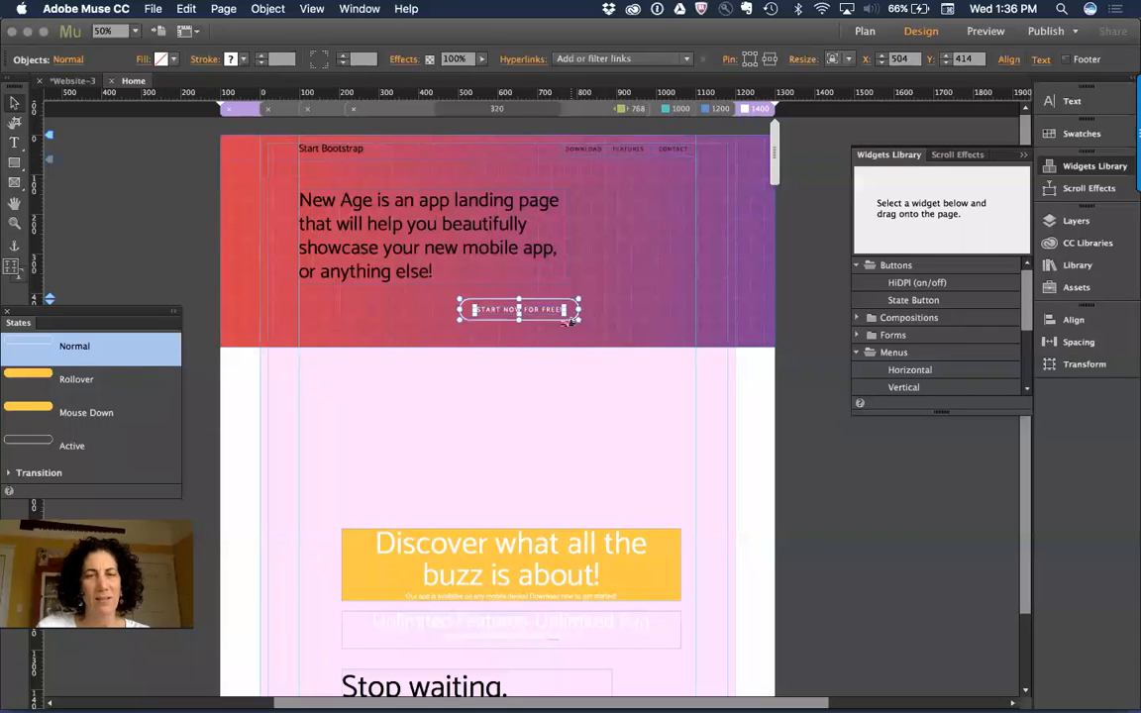
left_click_drag(484, 317, 387, 321)
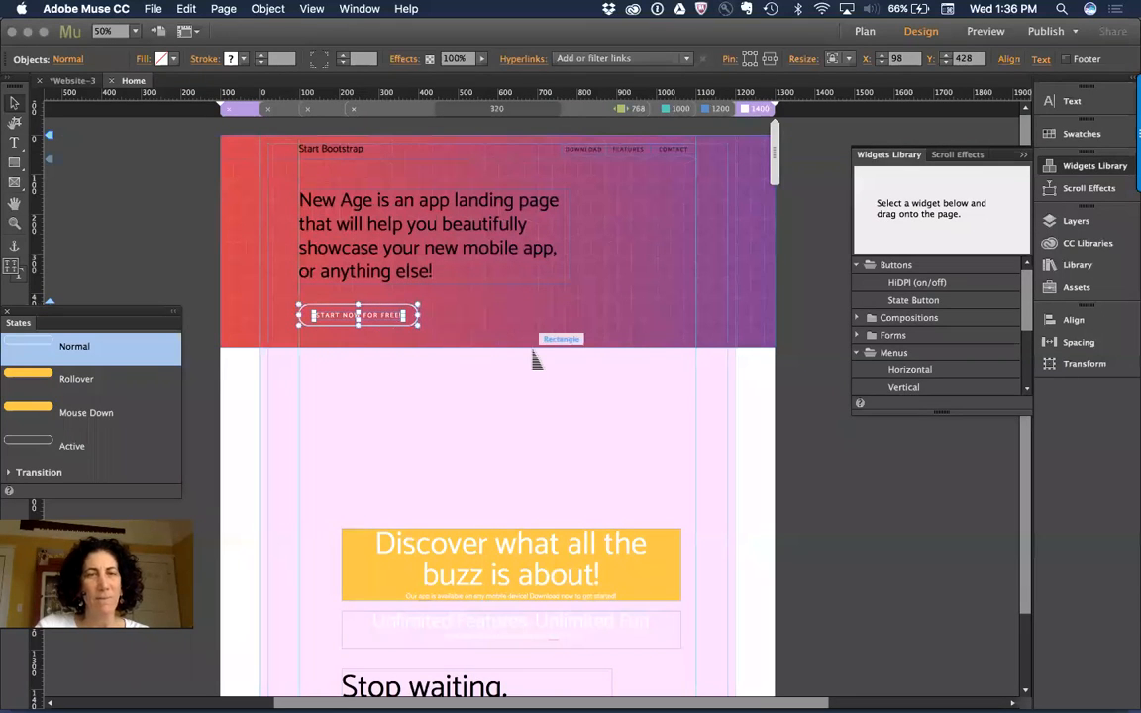
Check the heading on the sample site and set the New Age heading's text color to white.
key("super+Tab")
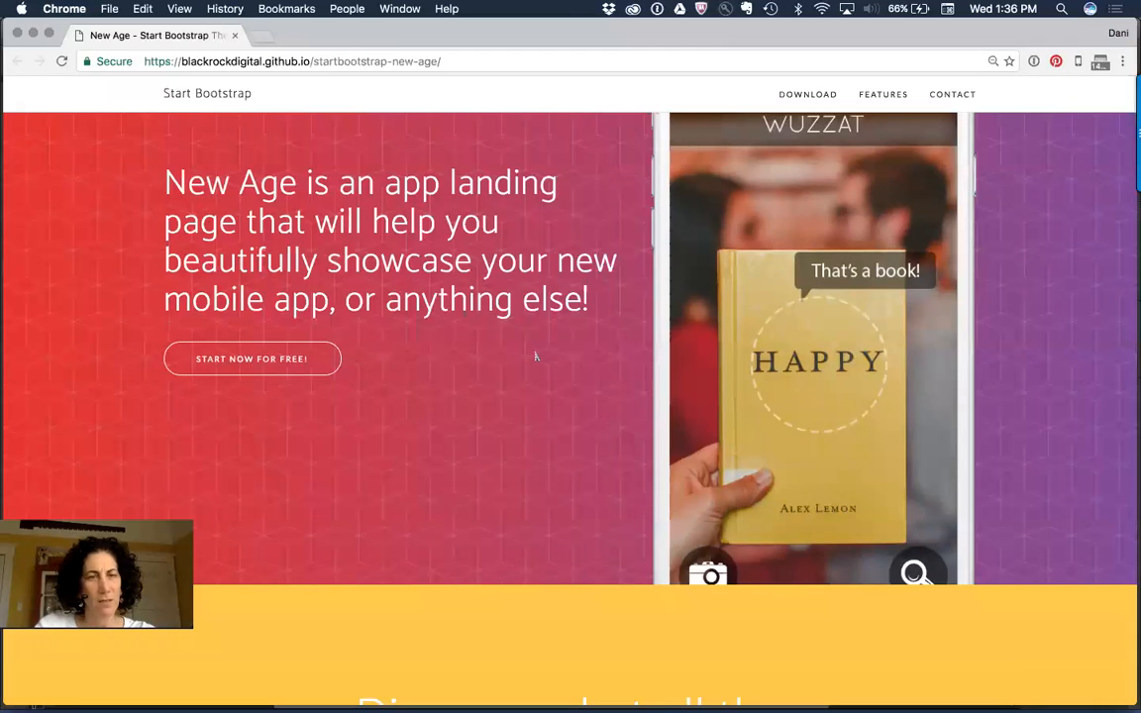
key("super+Tab")
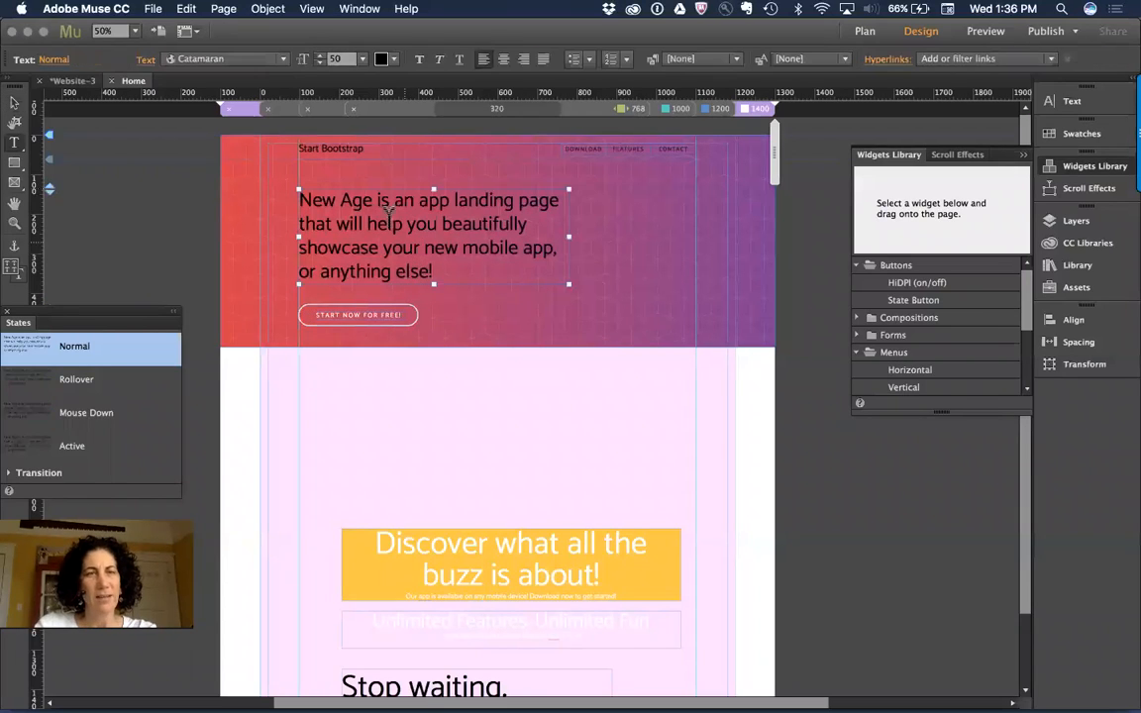
left_click(388, 61)
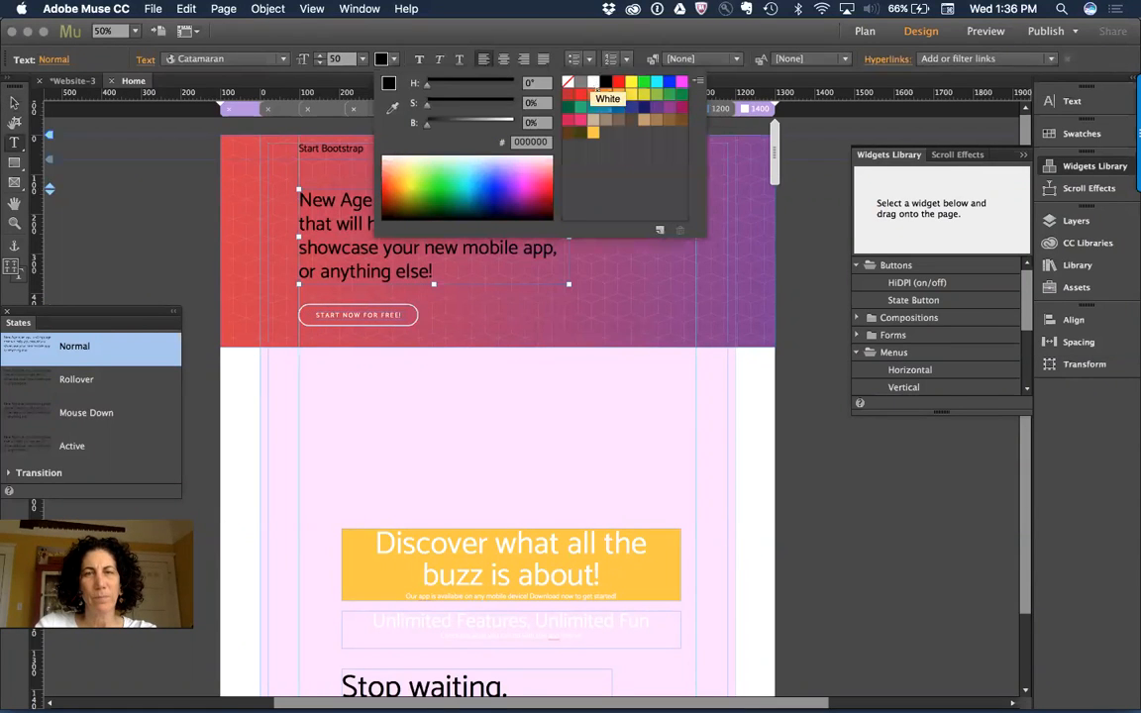
left_click(592, 82)
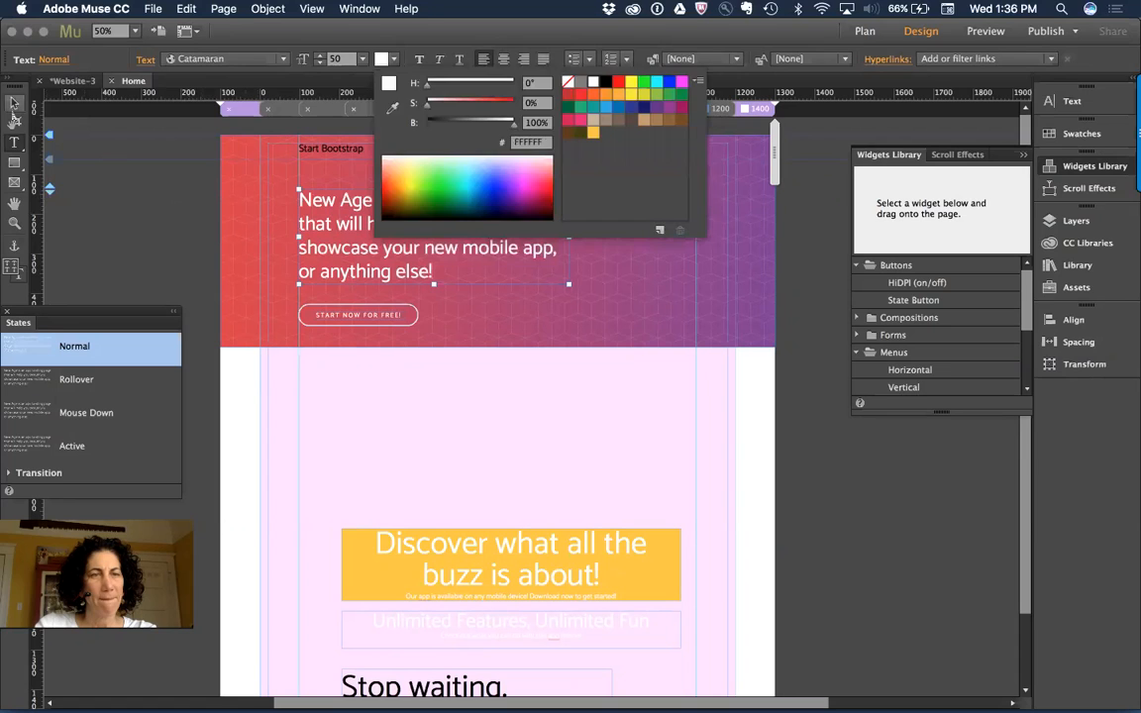
left_click(14, 103)
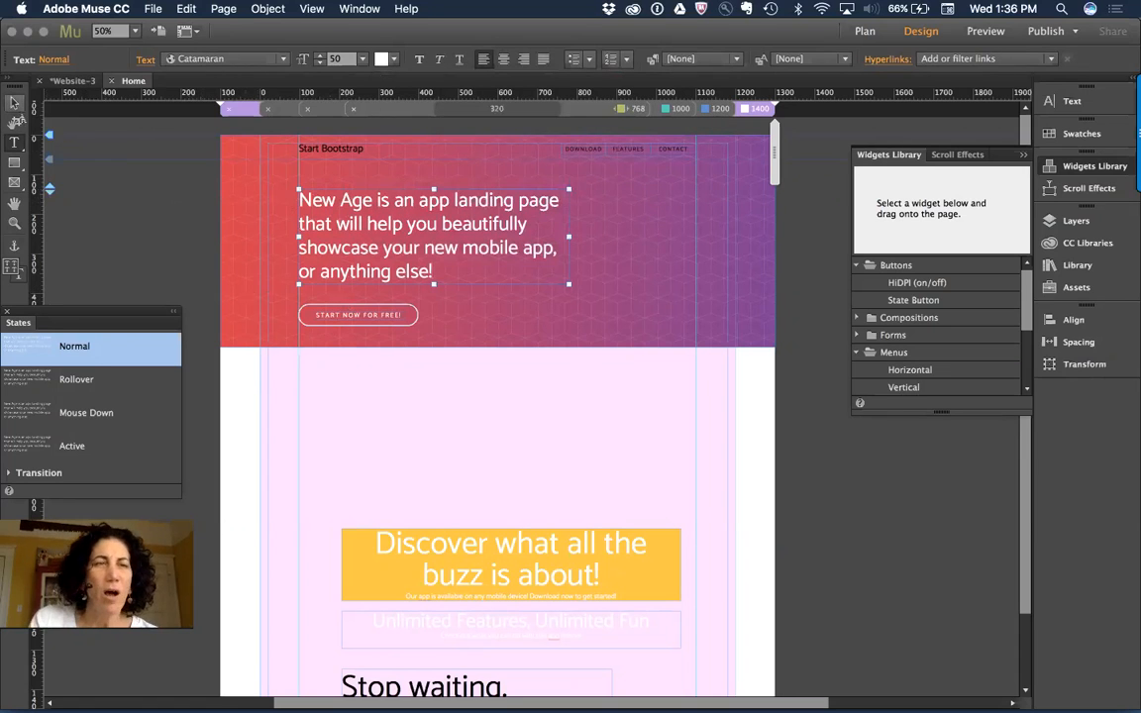
left_click(13, 103)
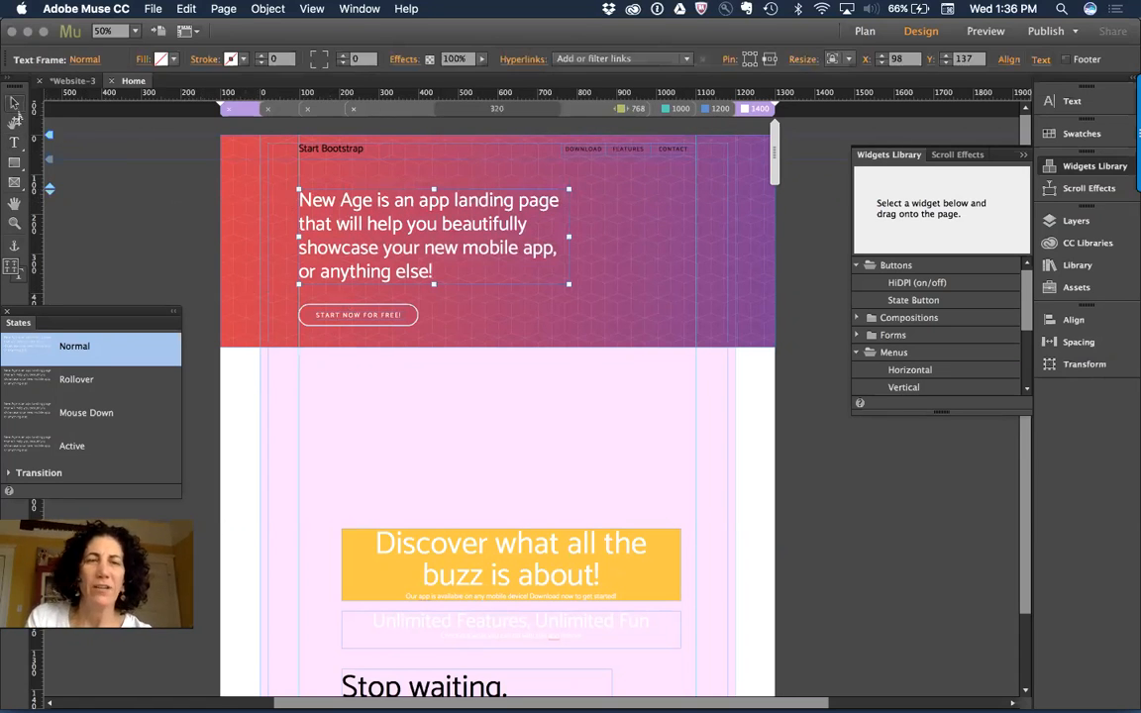
Set the Start Bootstrap brand text color to white.
left_click(338, 161)
key("t")
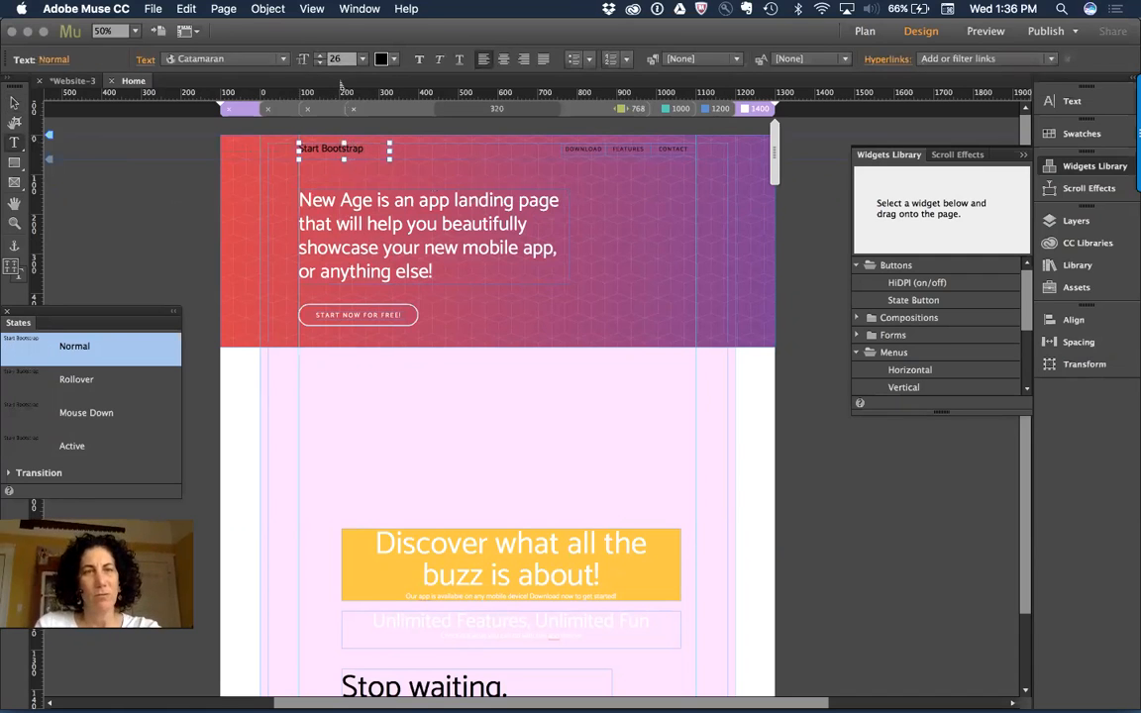
left_click(382, 60)
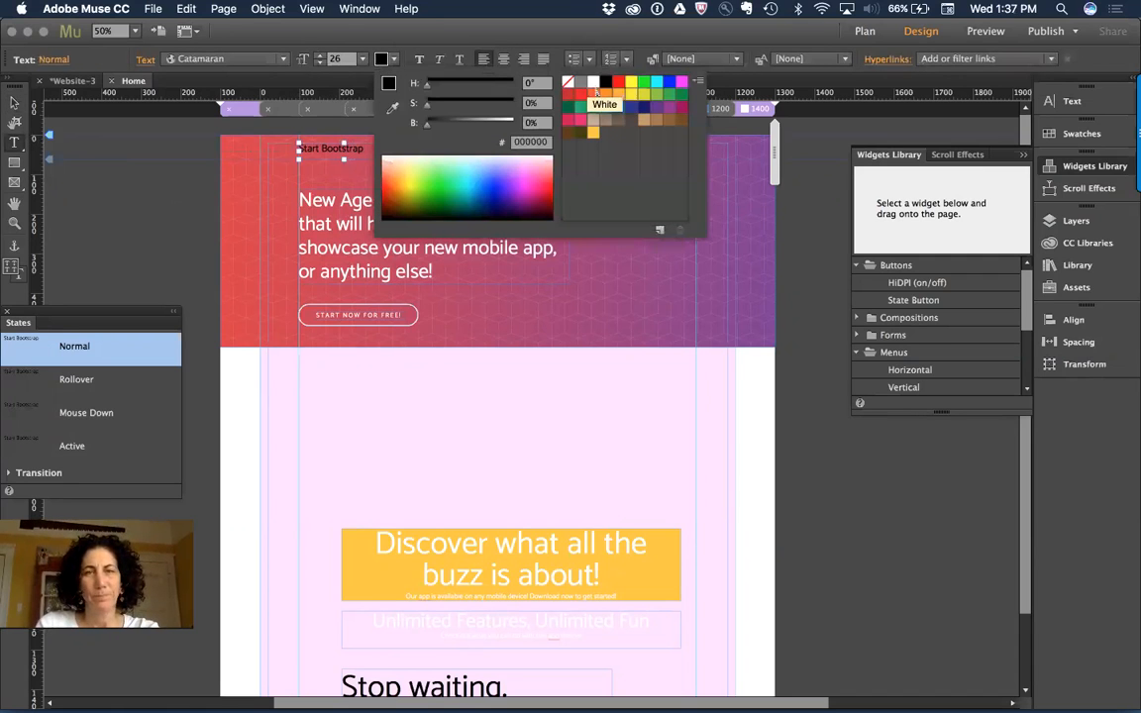
left_click(592, 82)
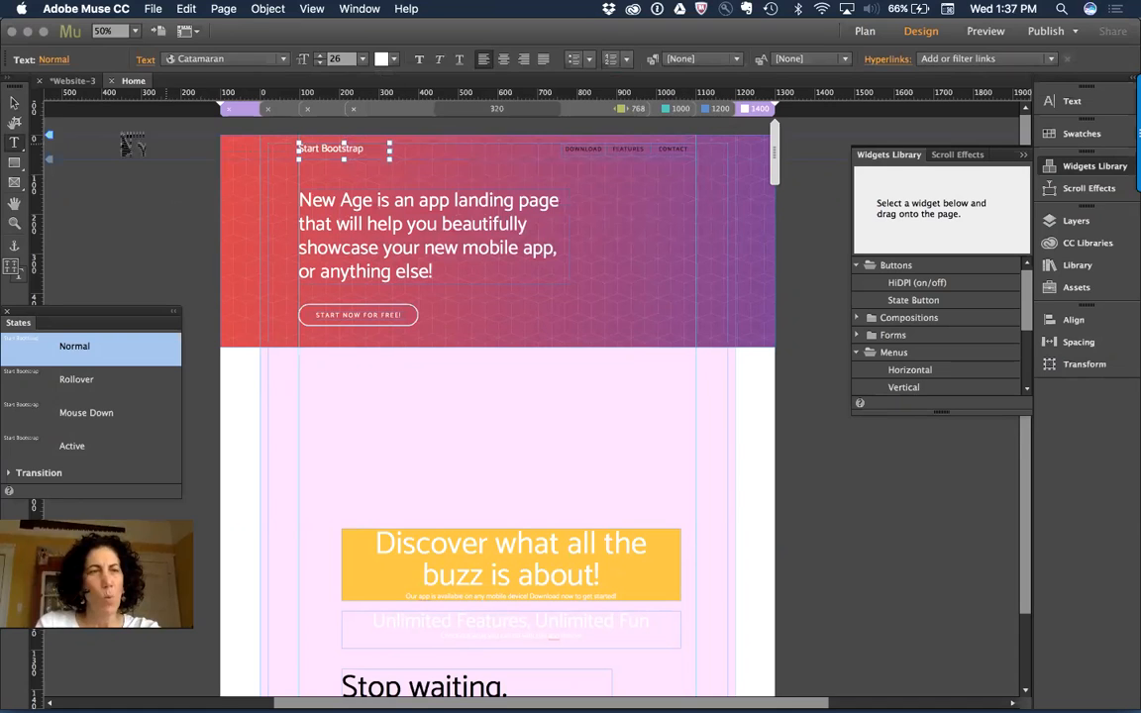
left_click(15, 102)
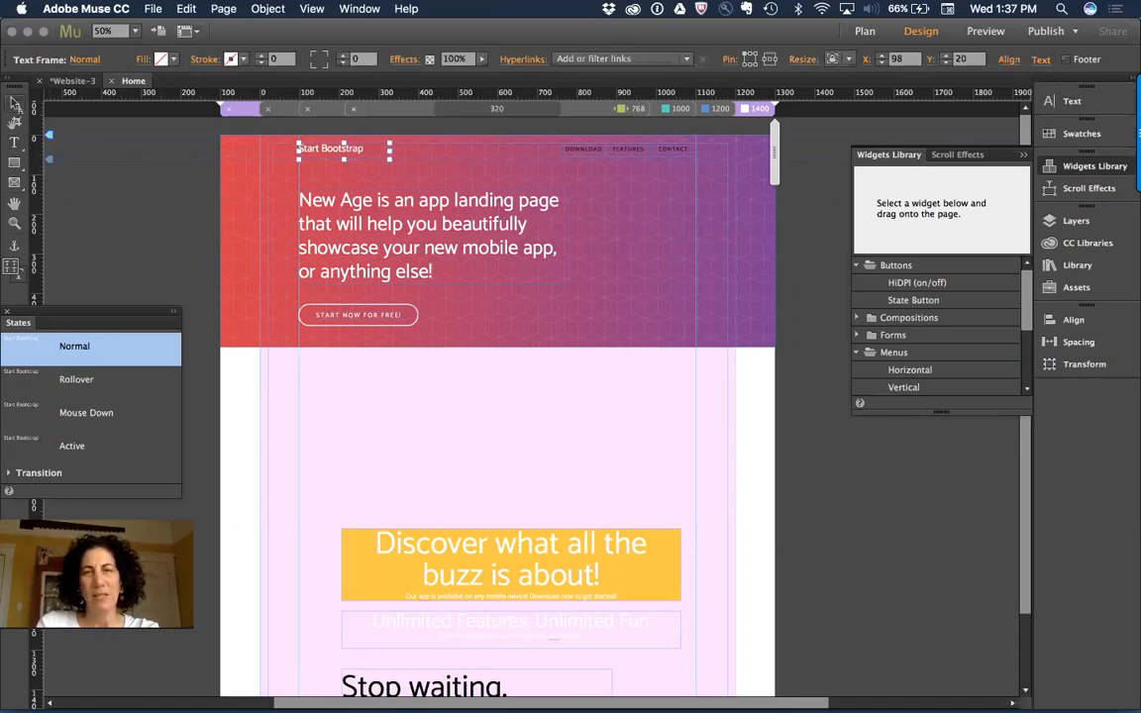
Set the text color of the Download, Features and Contact menu to white.
left_click(588, 153)
left_click(588, 155)
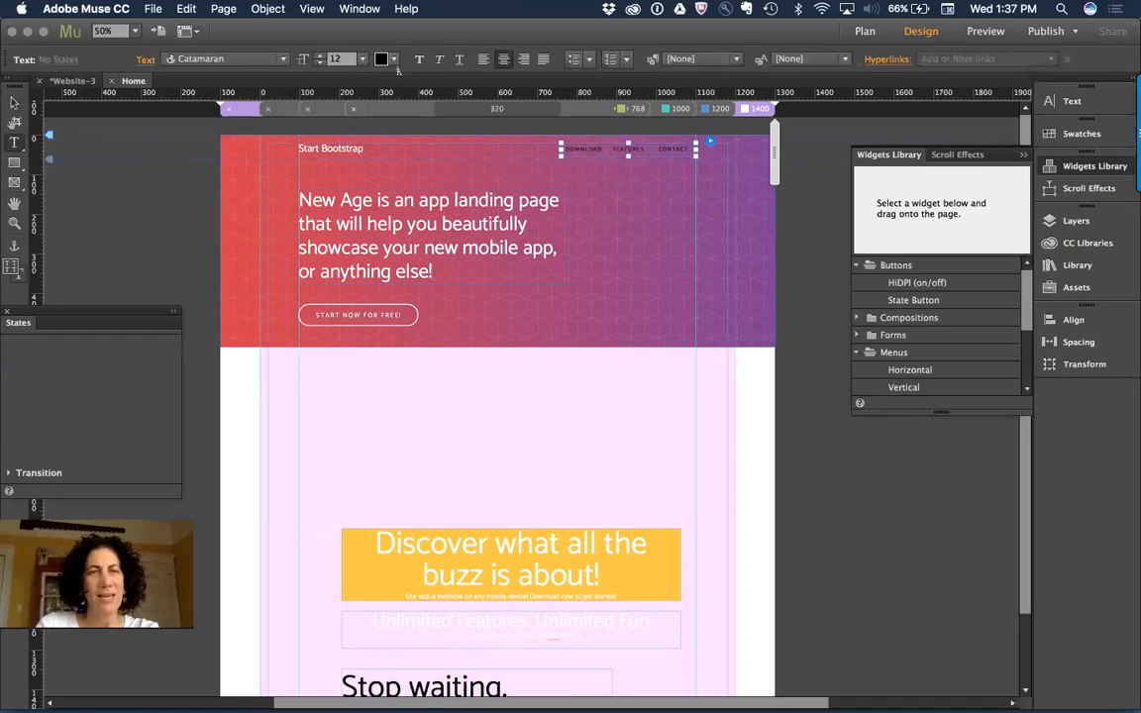
left_click(383, 61)
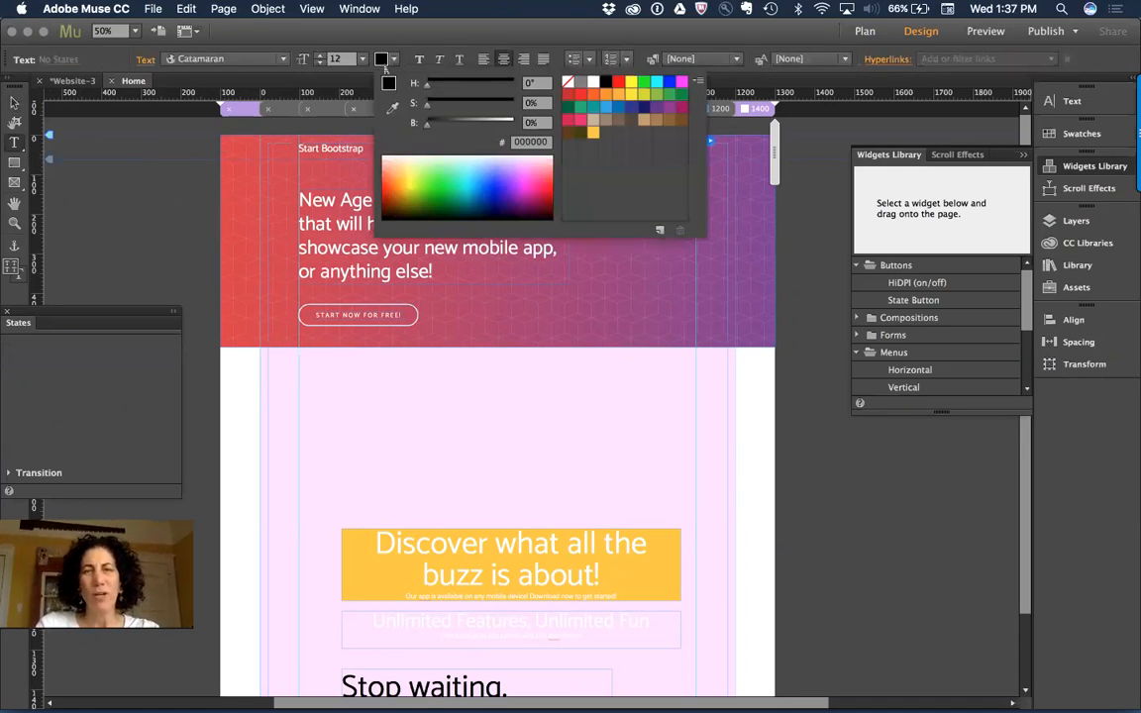
left_click(594, 84)
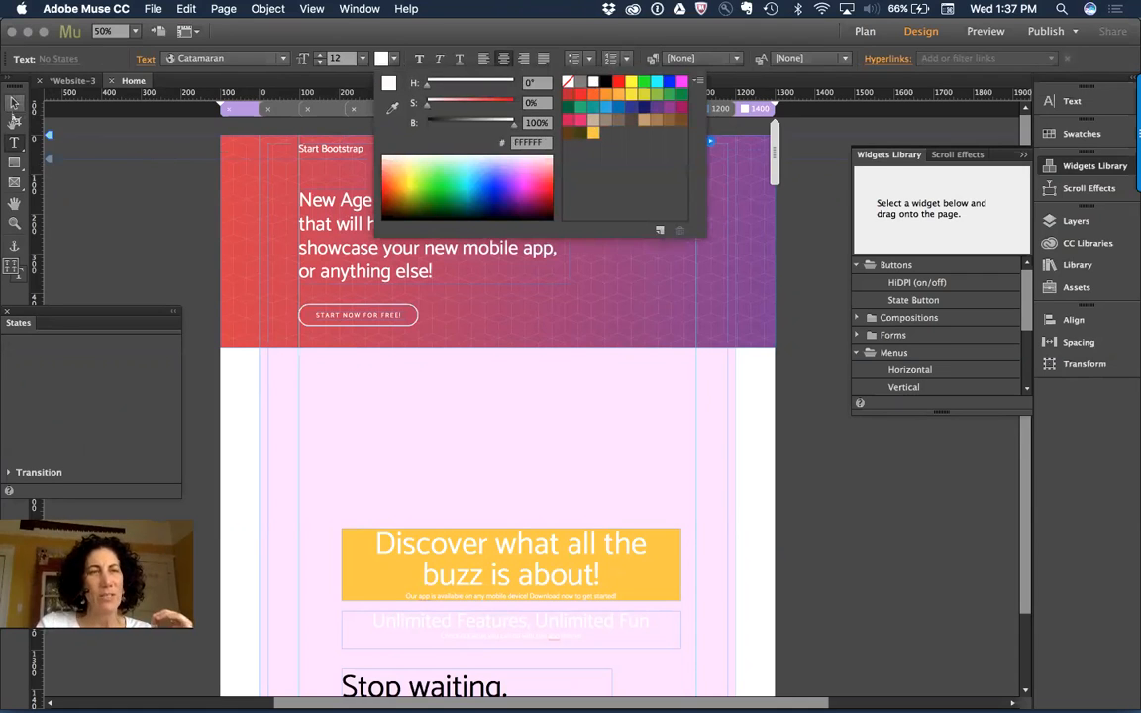
left_click(14, 102)
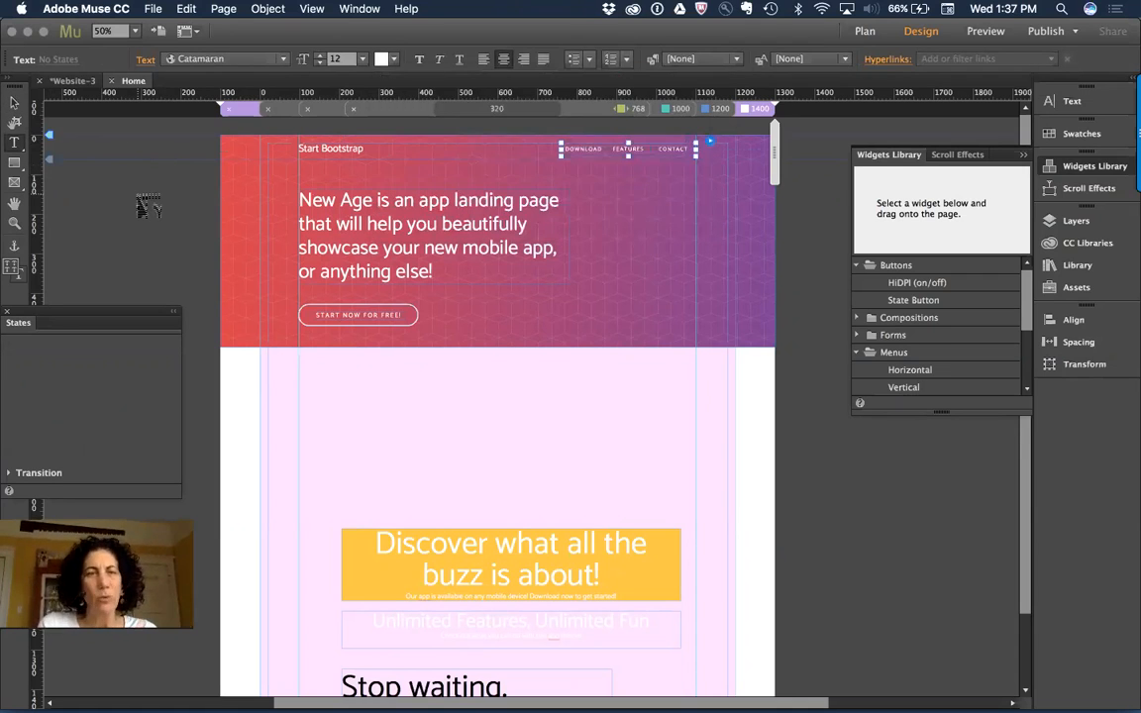
left_click(14, 102)
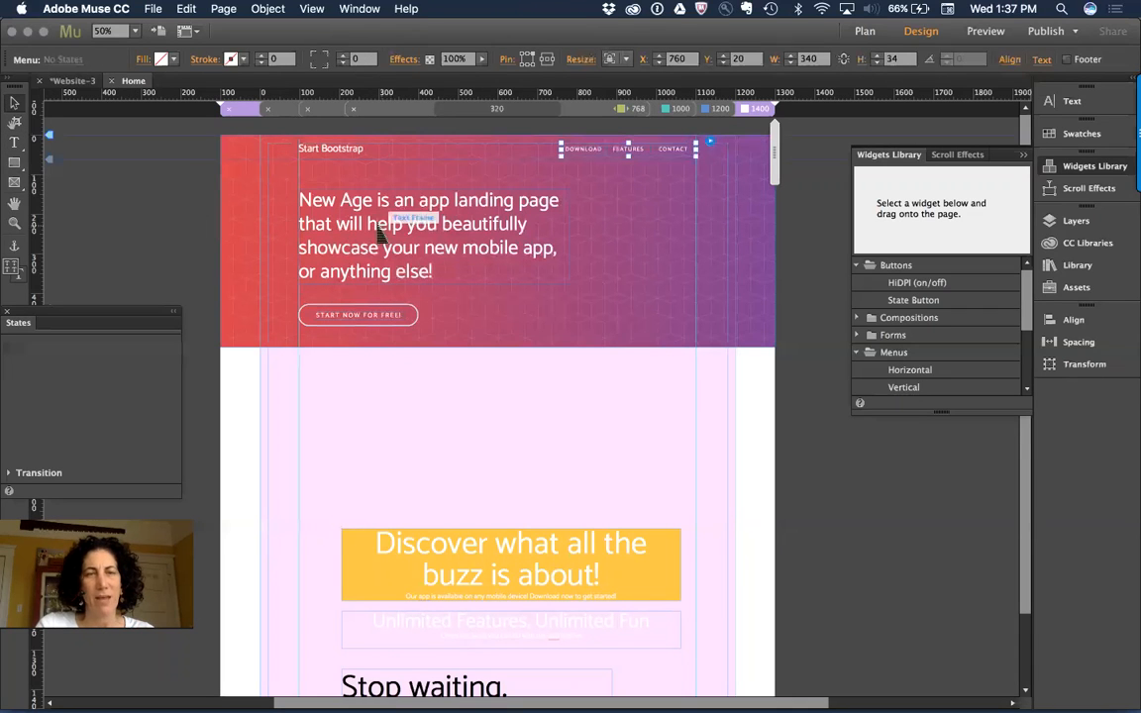
Check the pinning settings of the brand text, menu and heading, and select the Start Now For Free button.
left_click(317, 150)
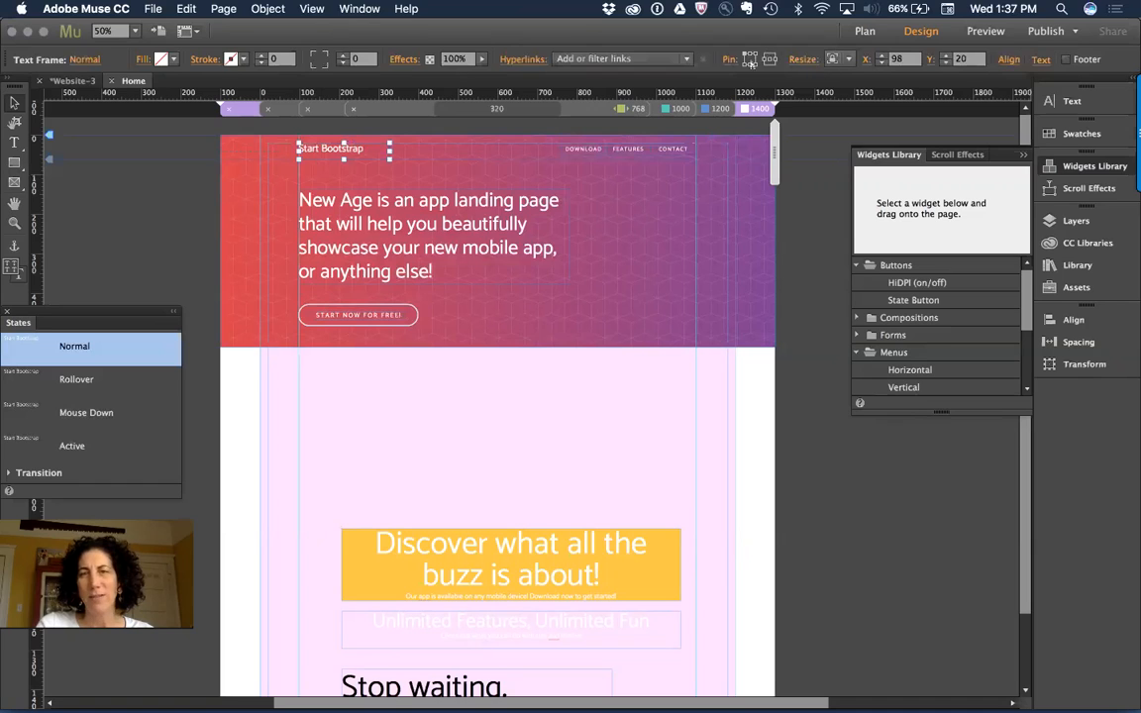
left_click(644, 156)
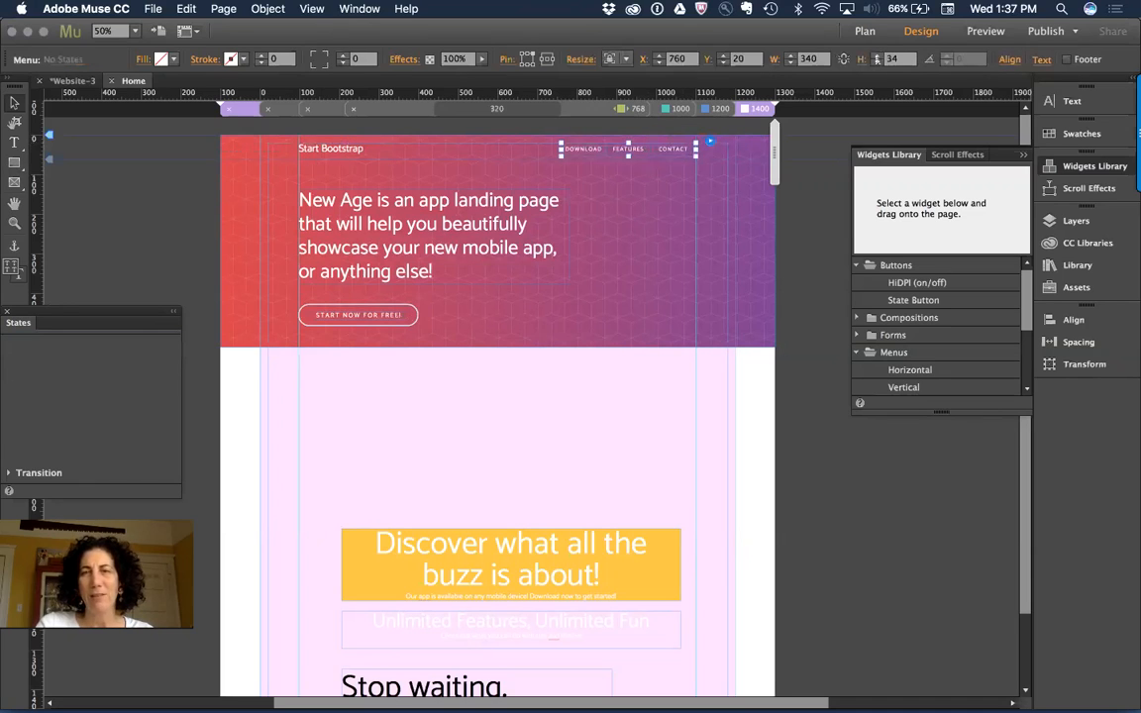
left_click(380, 248)
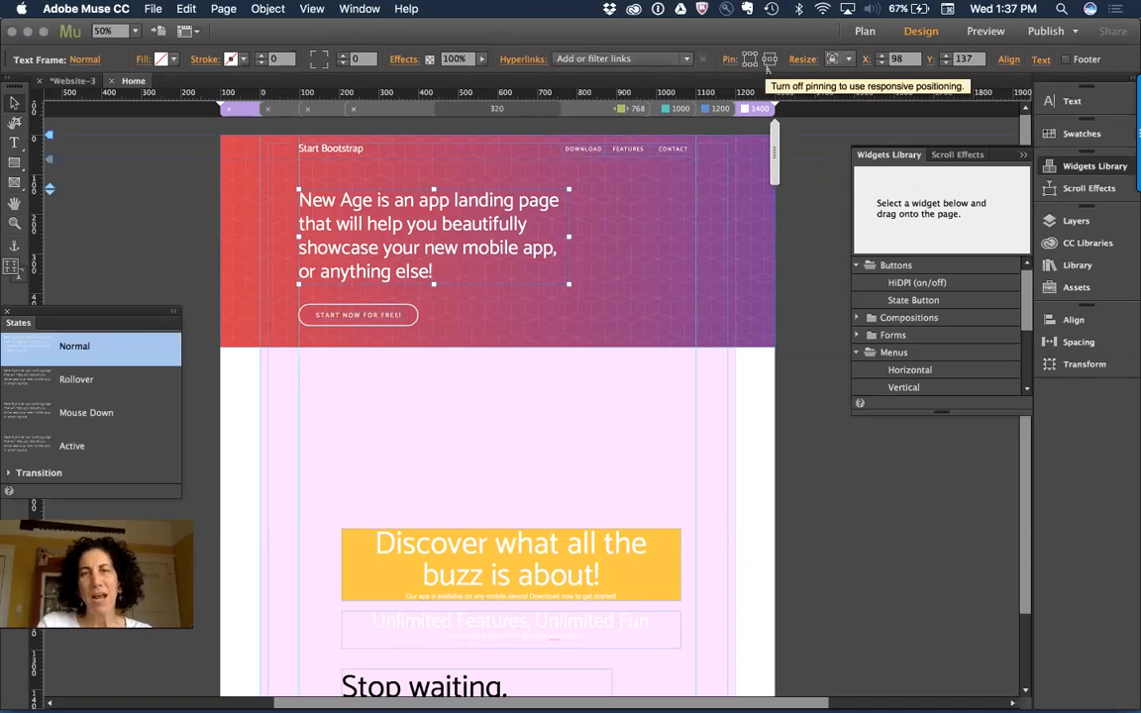
left_click(302, 316)
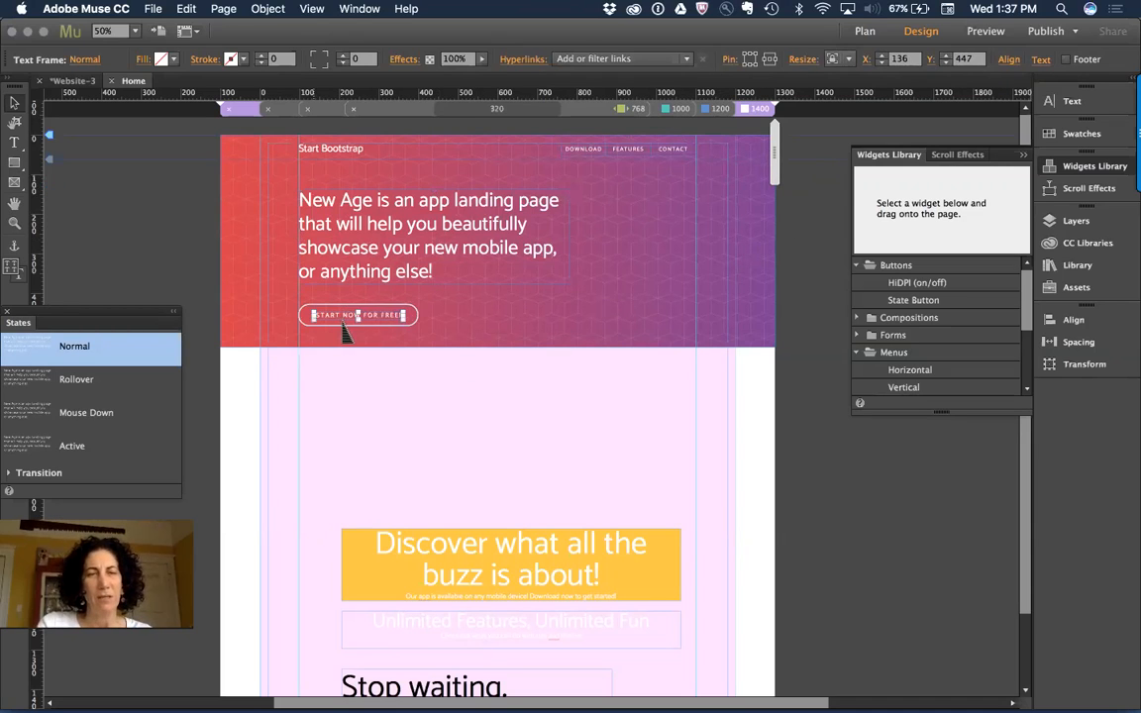
left_click(463, 402)
left_click(411, 319)
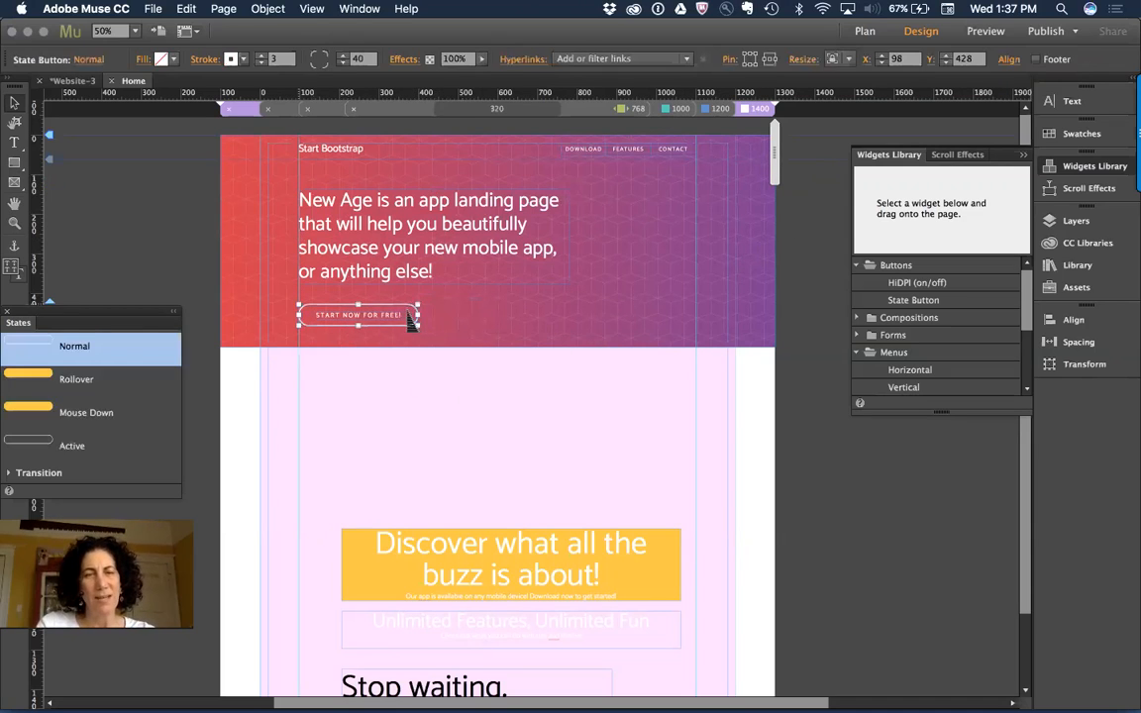
Check the Start Now For Free button's label, and look at the yellow Discover section on the sample site in Chrome.
left_click(387, 317)
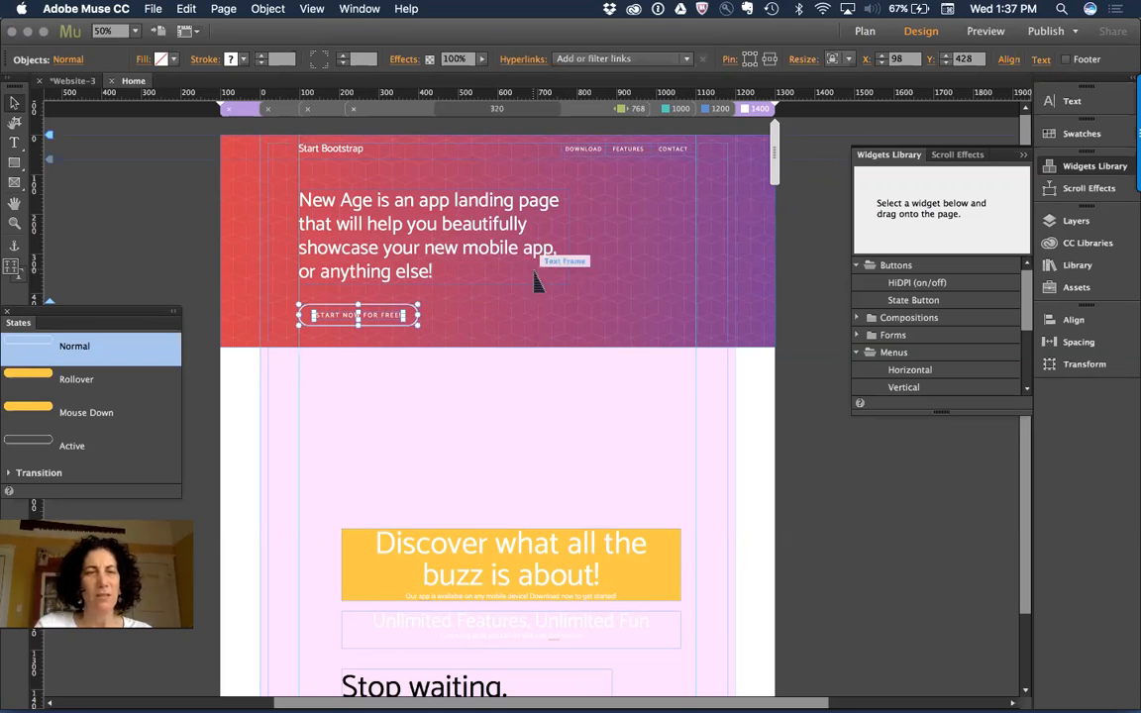
left_click(125, 260)
key("super+Tab")
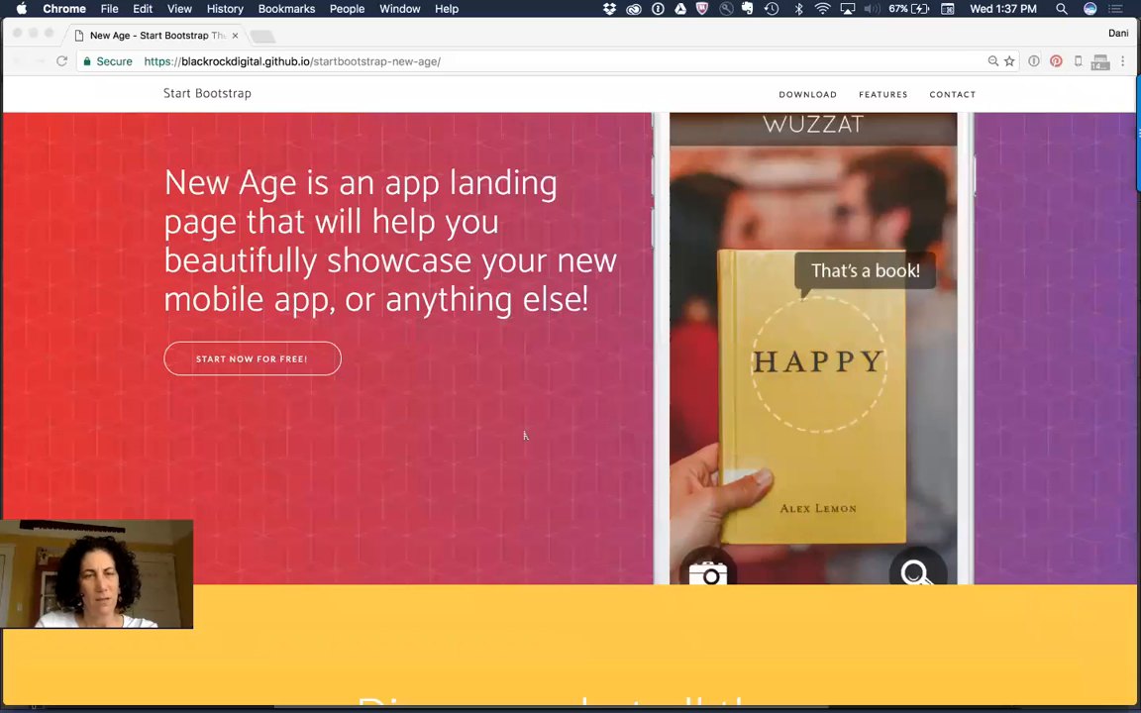
scroll(466, 460, "down", 5)
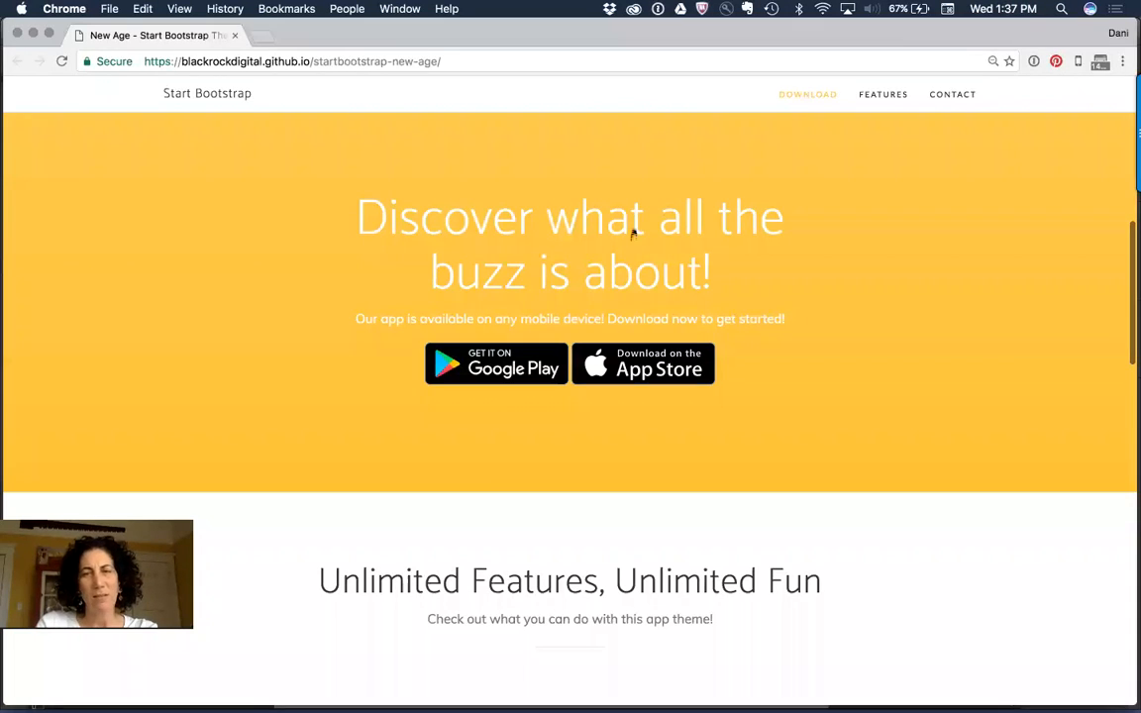
Switch back to Adobe Muse and move the yellow Discover text frame up to Y 536, directly below the hero background.
key("super+Tab")
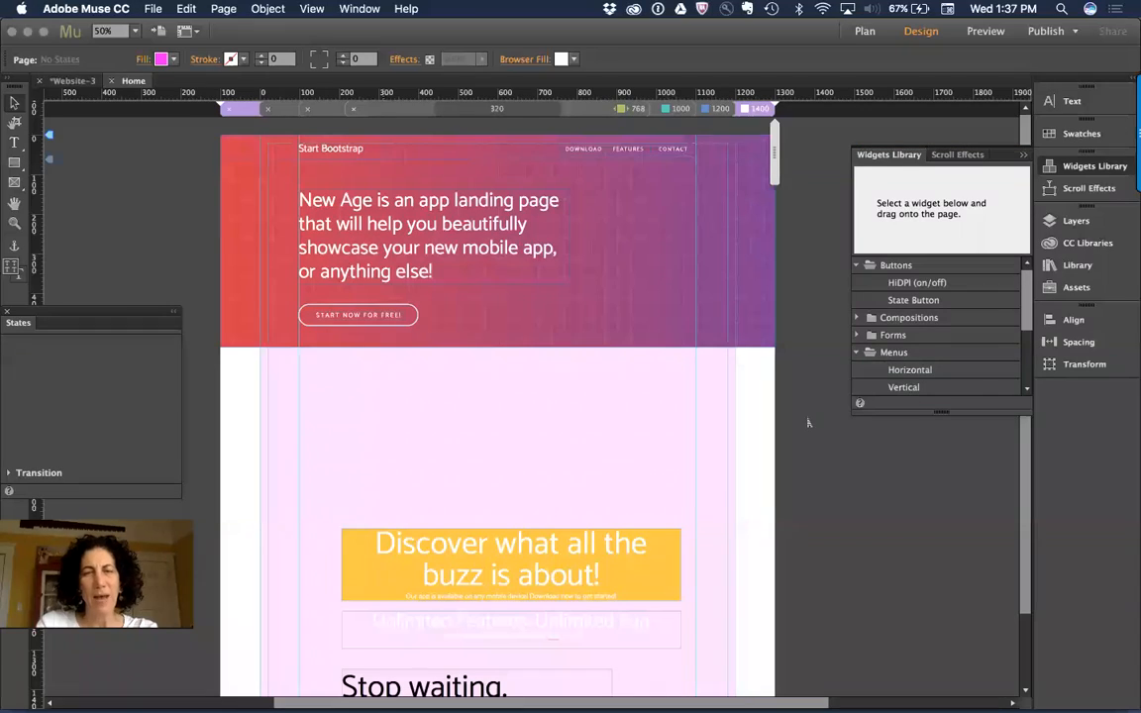
left_click(575, 557)
left_click_drag(574, 560, 575, 379)
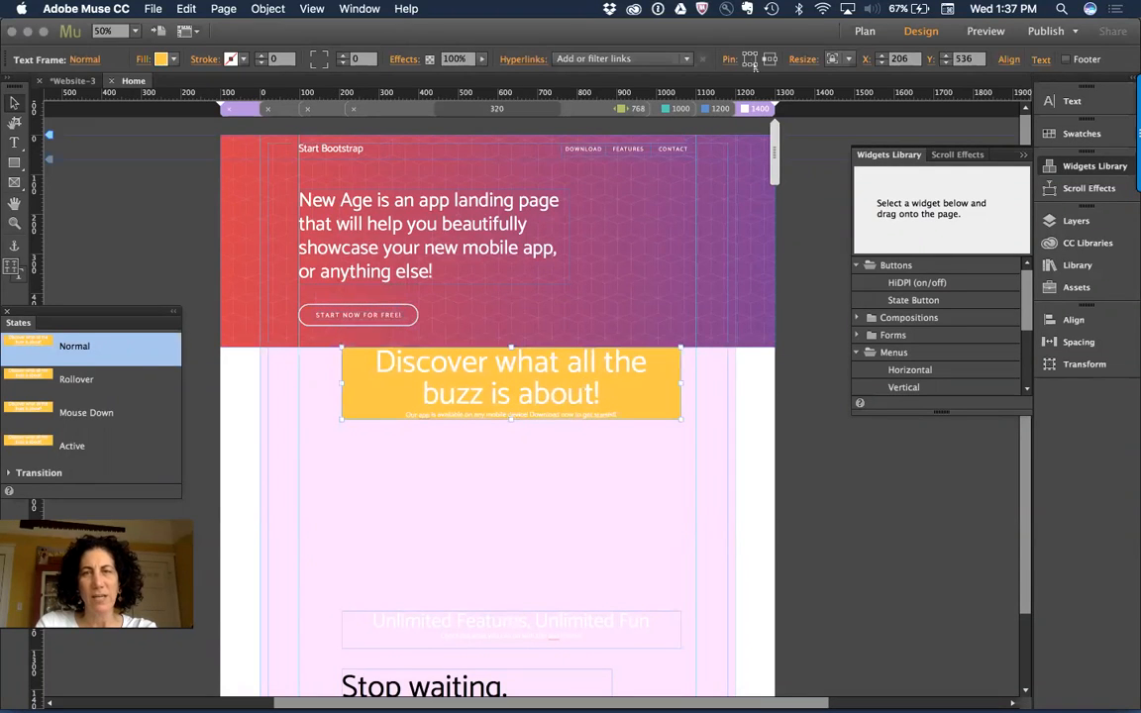
Try to stretch the yellow Discover frame to browser width and extend its height to just above the Unlimited Features heading.
left_click(837, 58)
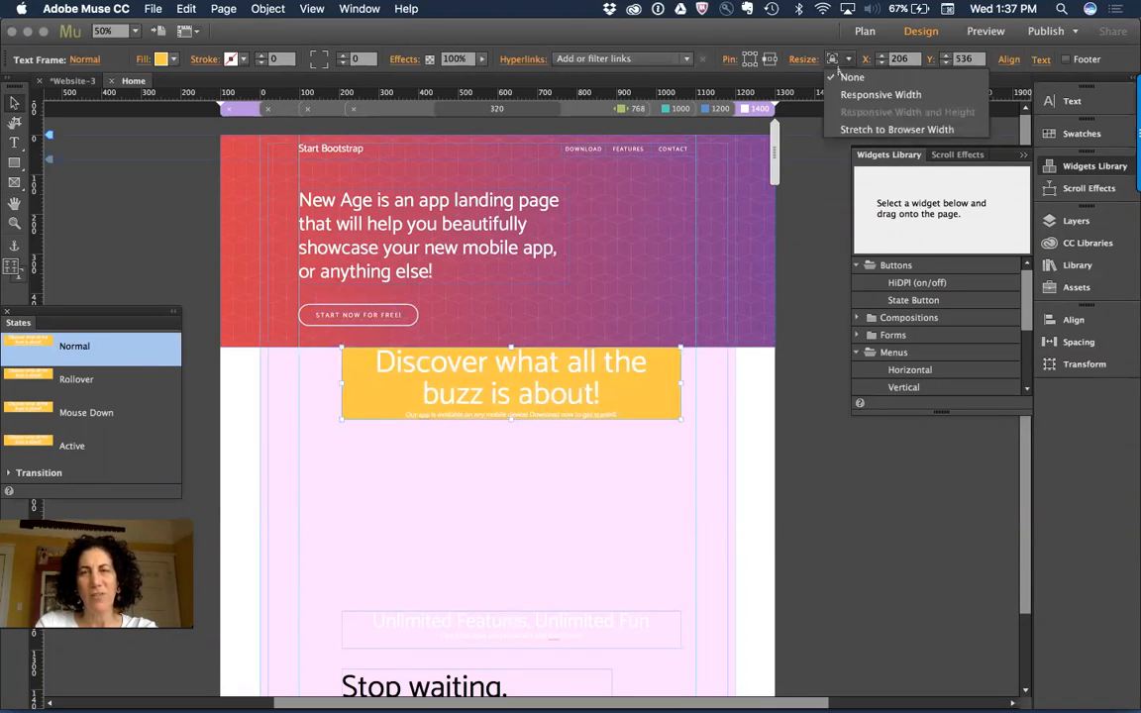
left_click(899, 130)
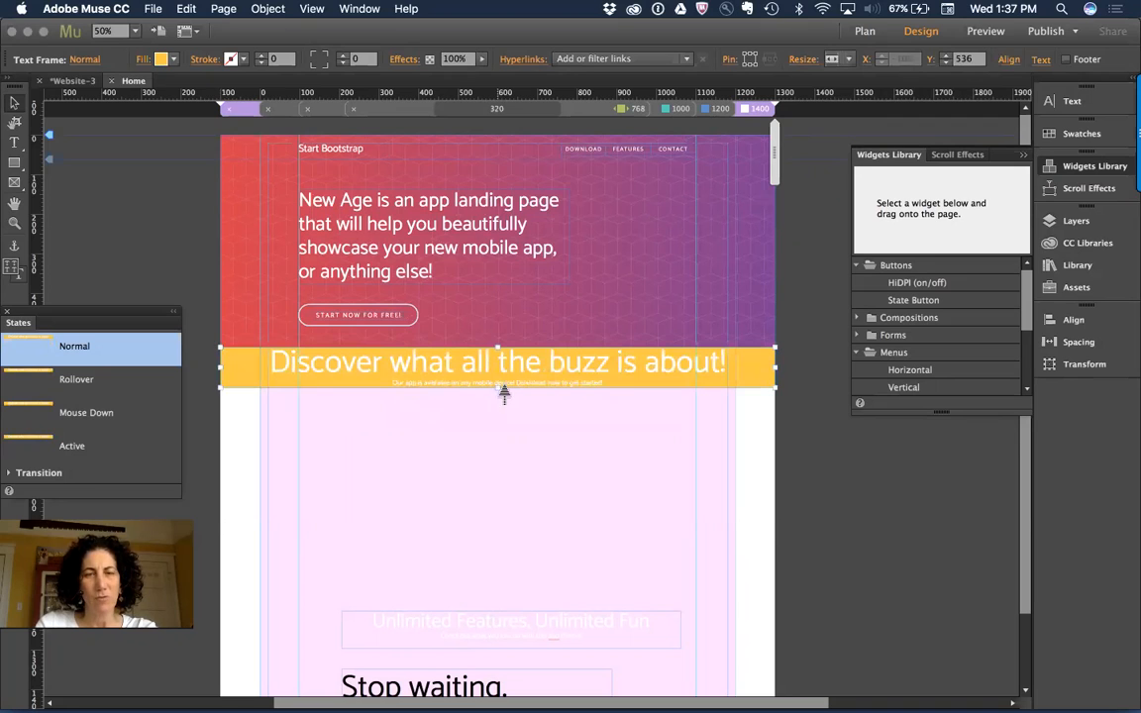
left_click_drag(504, 394, 522, 575)
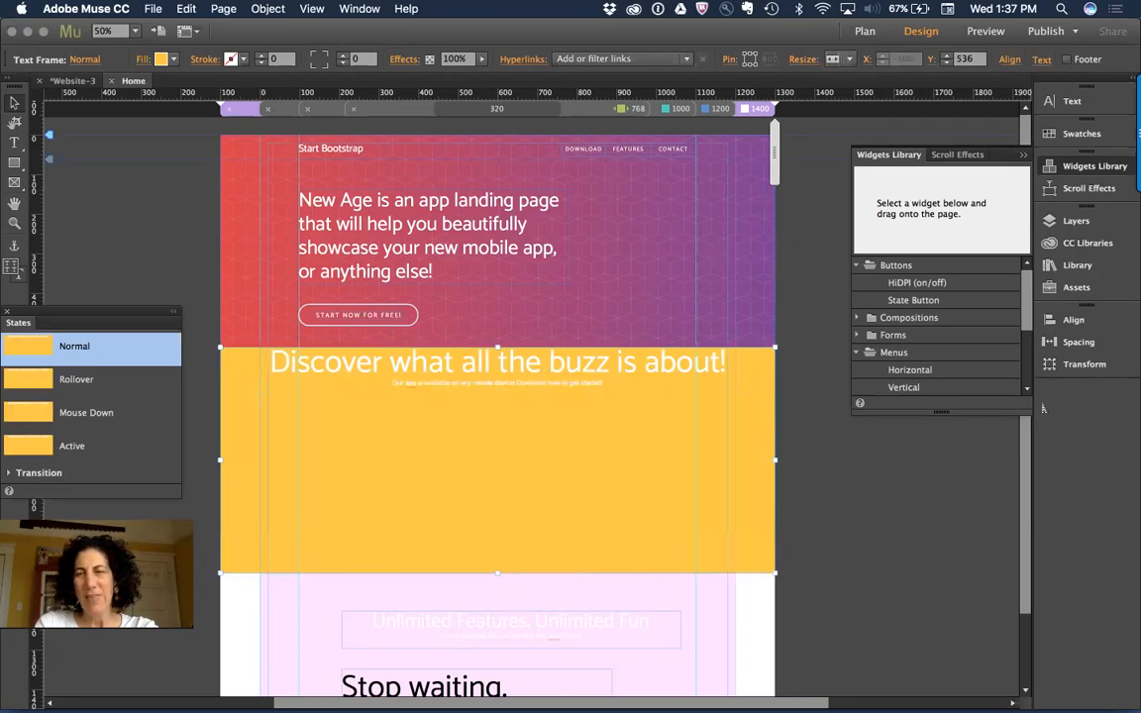
Set the Discover text's space before to 141 and compare its vertical position with the sample site.
left_click(1090, 102)
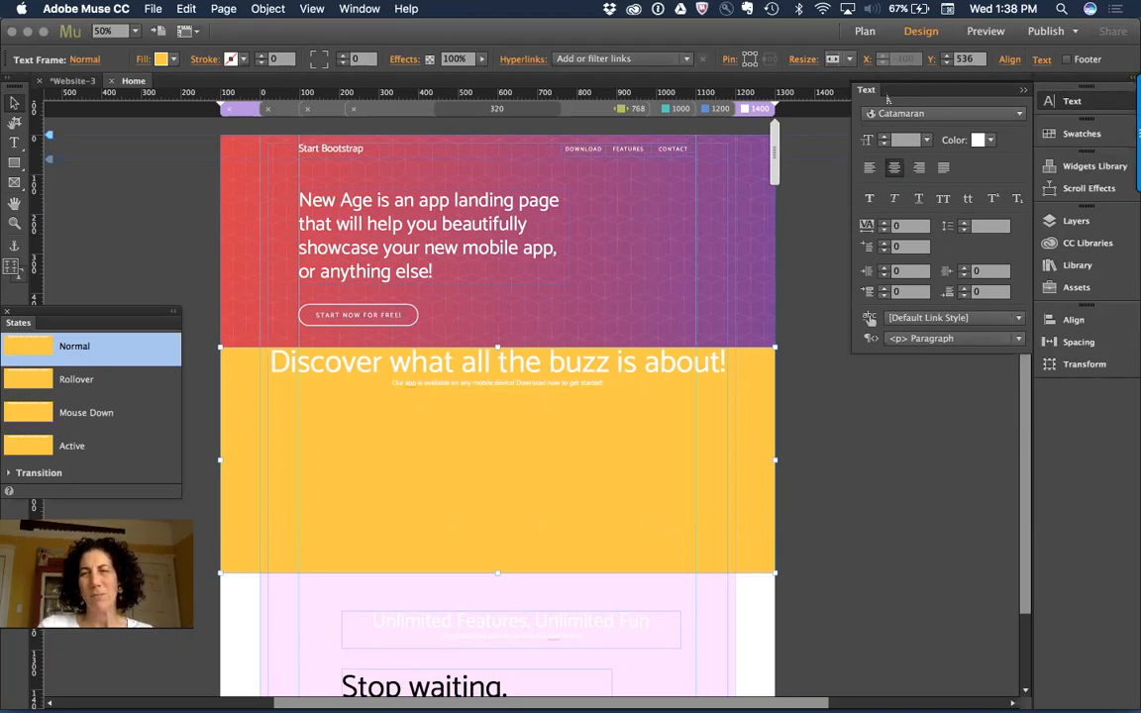
left_click(884, 289)
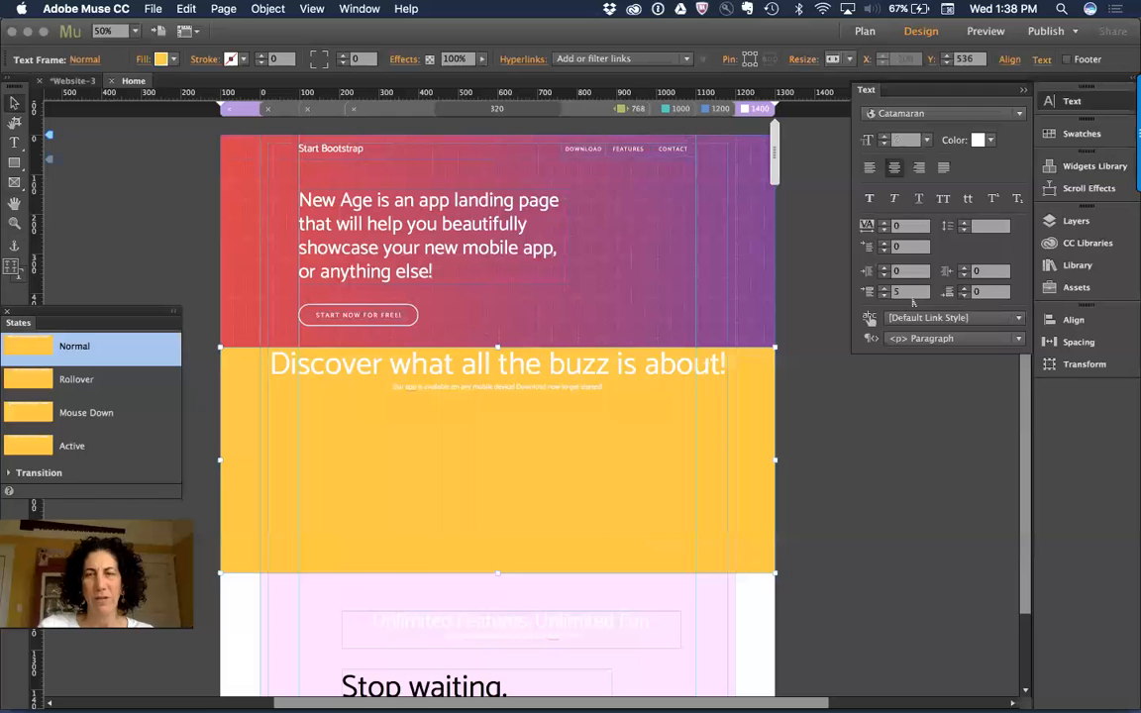
scroll(914, 300, "up", 20)
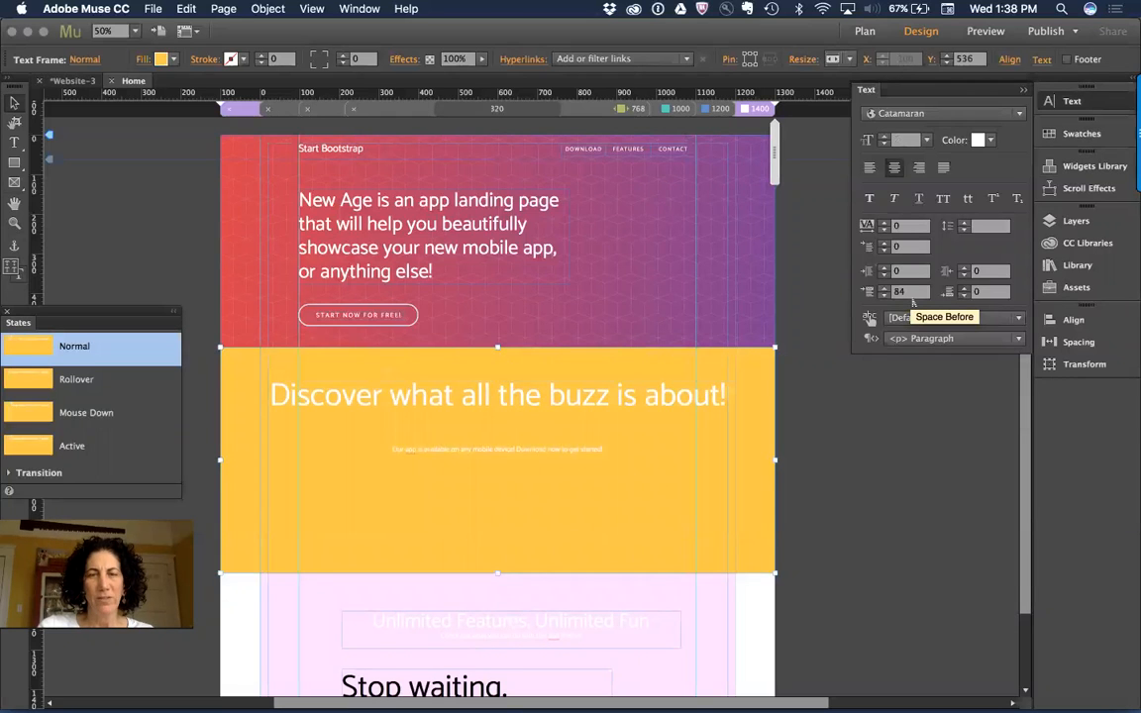
scroll(914, 300, "up", 10)
key("super+Tab")
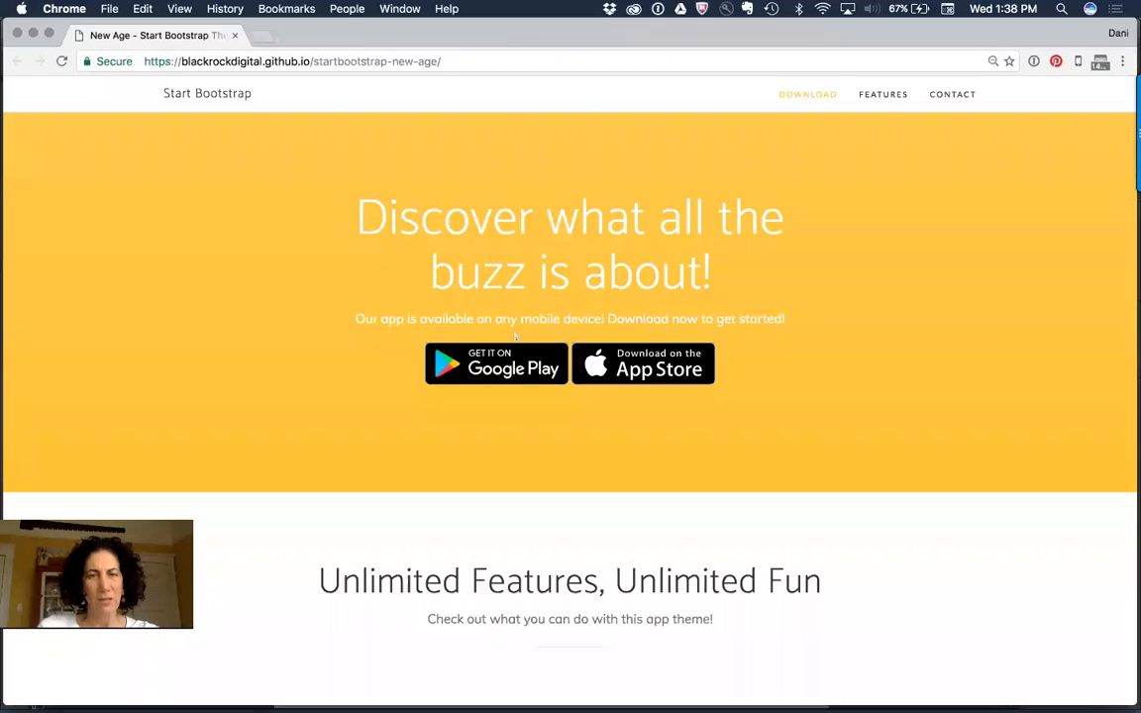
key("super+Tab")
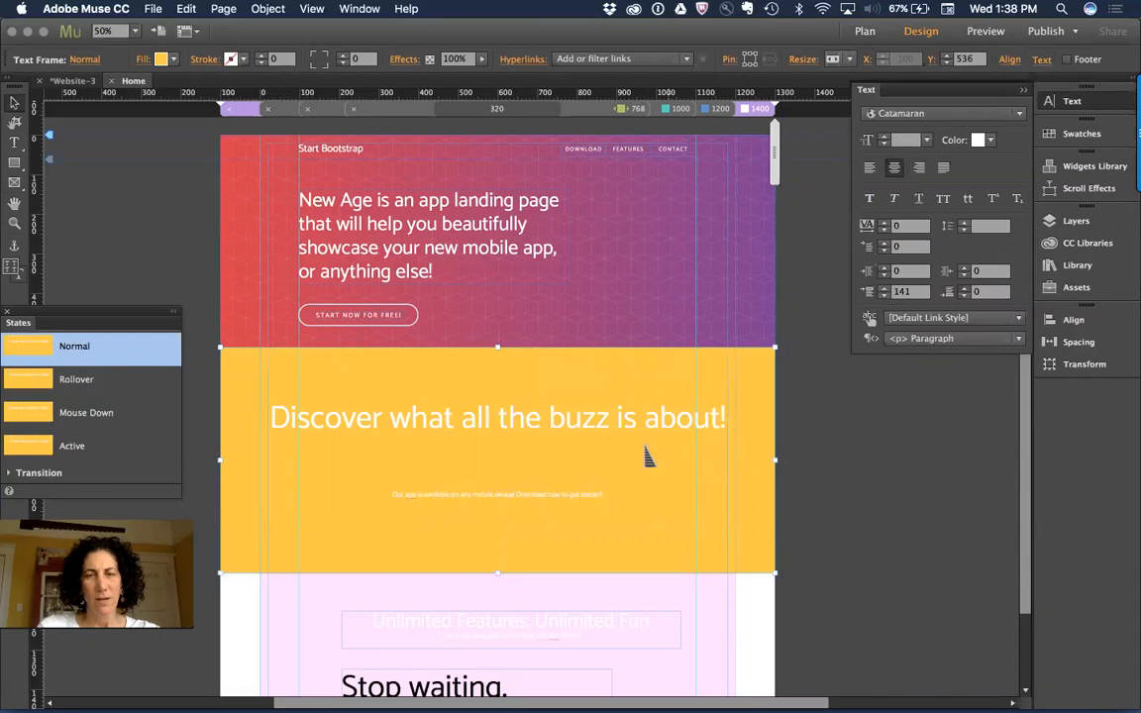
Try to remove the paragraph break between the Discover heading and its app availability sentence, and undo it.
double_click(579, 456)
left_click(562, 488)
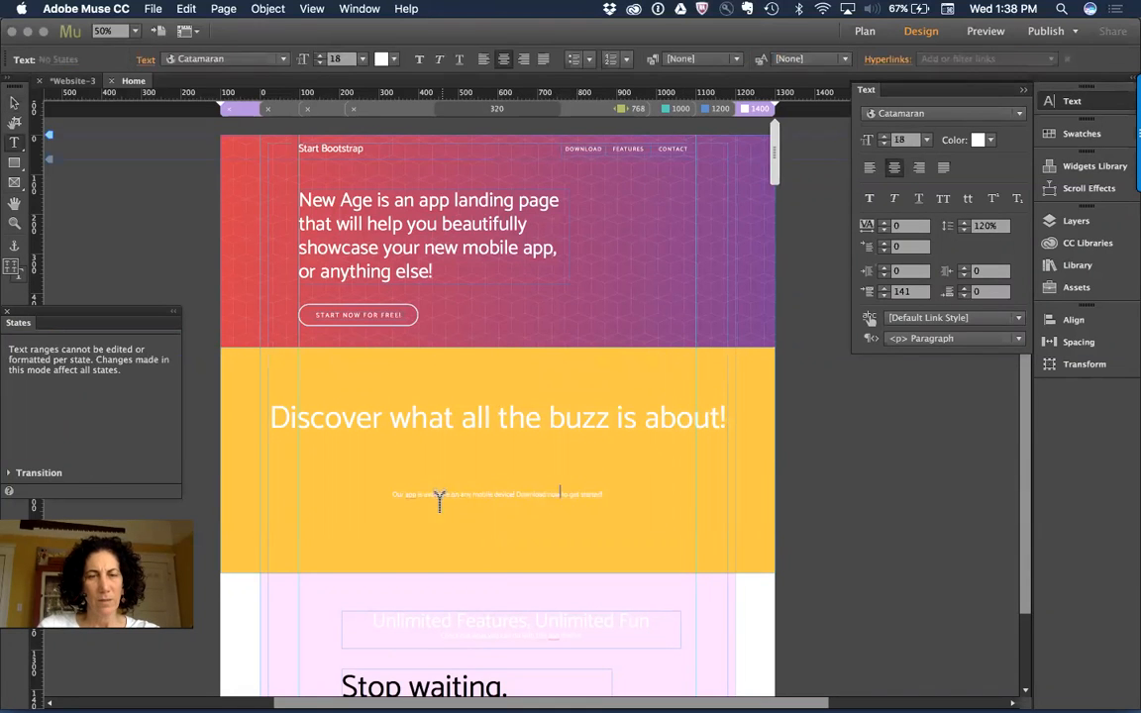
left_click(396, 495)
key("BackSpace")
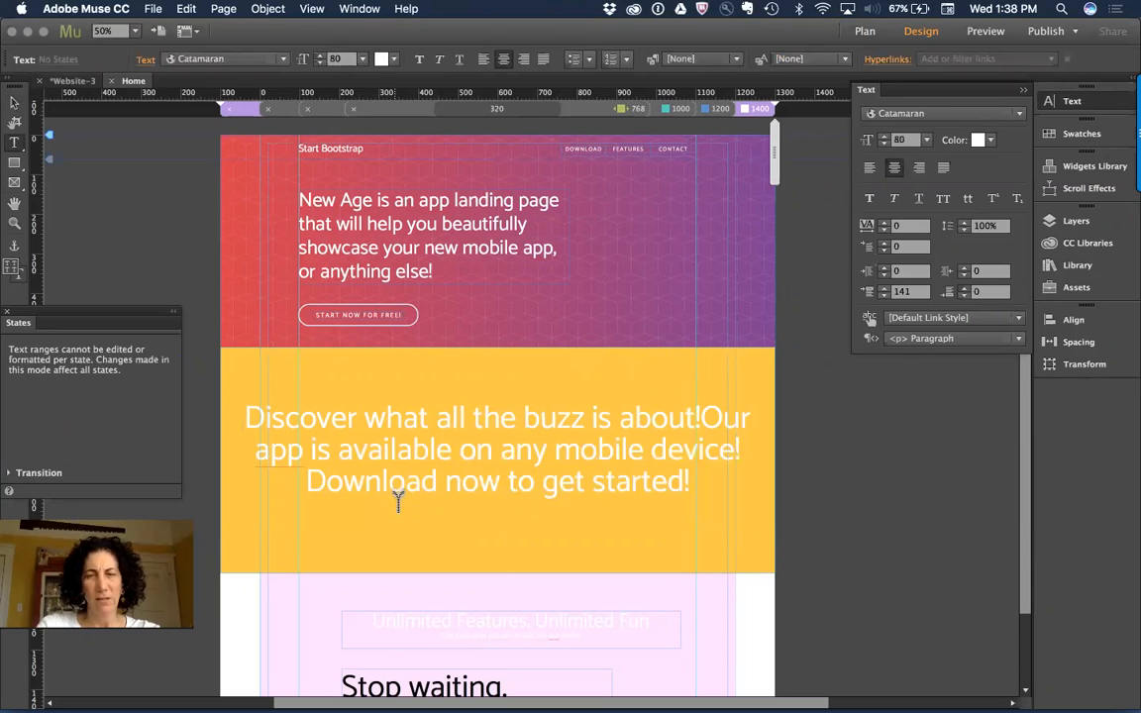
key("super+z")
key("Escape")
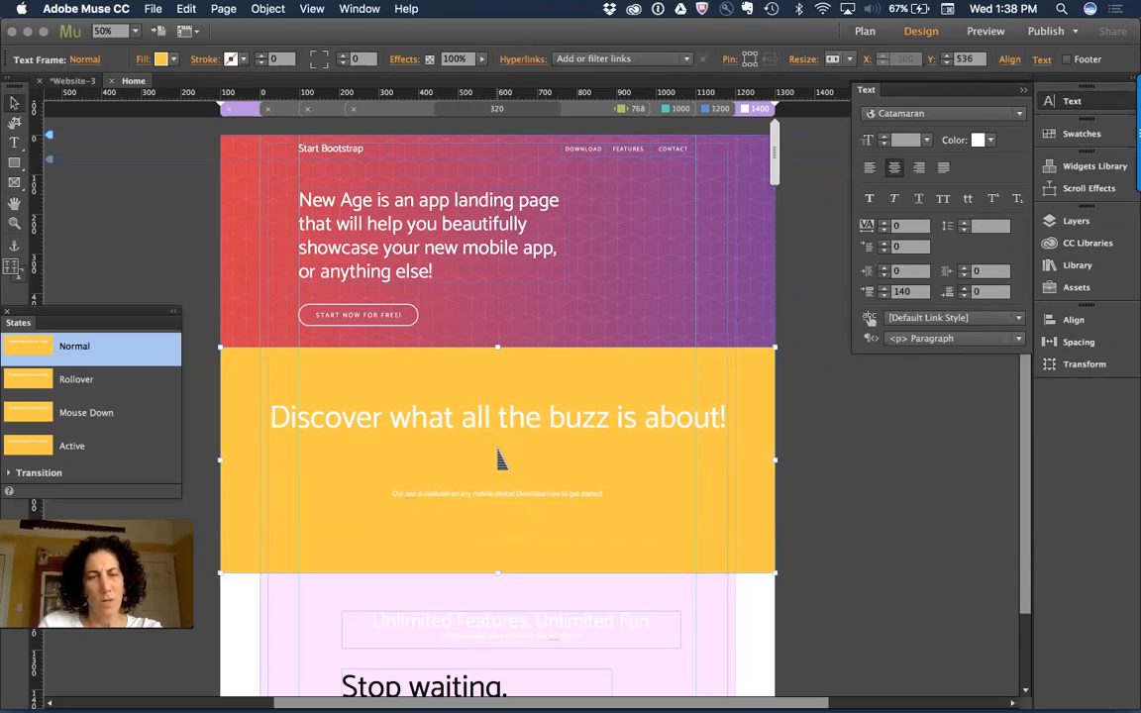
Lower the space before of the Discover frame's text to about 1.
key("Down")
key("Down")
key("Down")
key("Down")
key("Down")
key("Down")
key("Down")
key("Down")
key("Down")
key("Down")
key("Down")
key("Down")
key("Down")
key("Down")
key("Down")
key("Down")
key("Down")
key("Down")
key("Down")
key("Down")
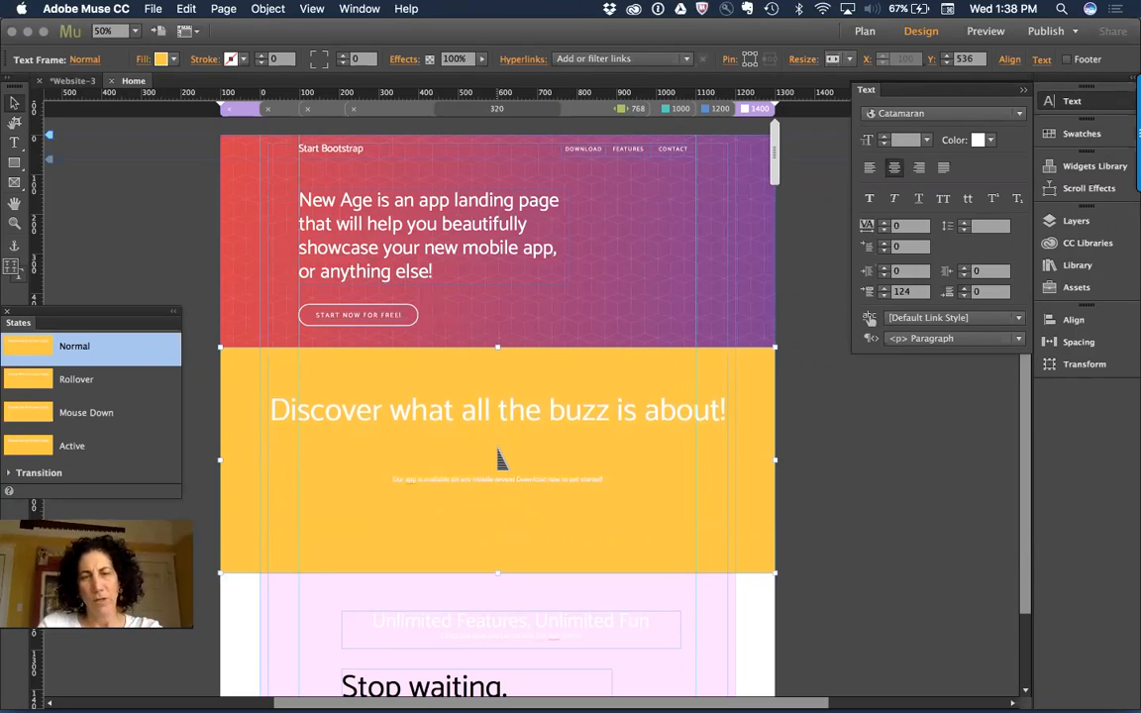
key("Down")
key("Down")
key("Down")
key("Down")
key("Down")
key("Down")
key("Down")
key("Down")
key("Down")
key("Down")
key("Down")
key("Down")
key("Down")
key("Down")
key("Down")
key("Down")
key("Down")
key("Down")
key("Down")
key("Down")
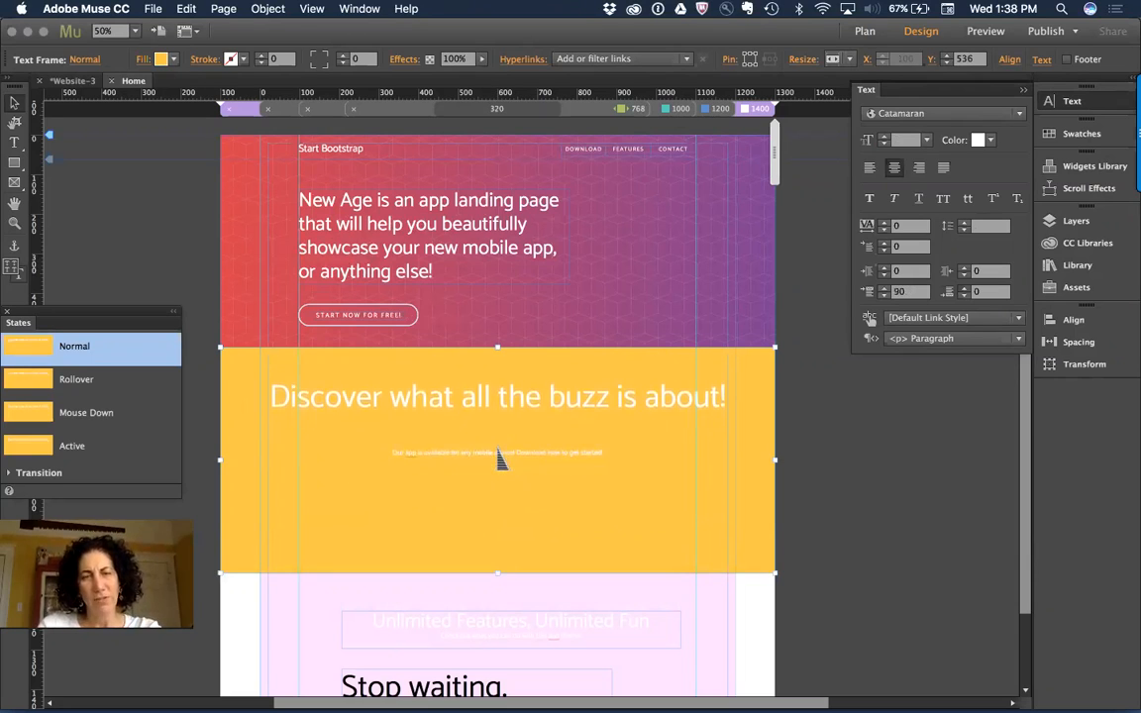
key("Down")
key("Down")
key("Down")
key("Down")
key("Down")
key("Down")
key("Down")
key("Down")
key("Down")
key("Down")
key("Down")
key("Down")
key("Down")
key("Down")
key("Down")
key("Down")
key("Down")
key("Down")
key("Down")
key("Down")
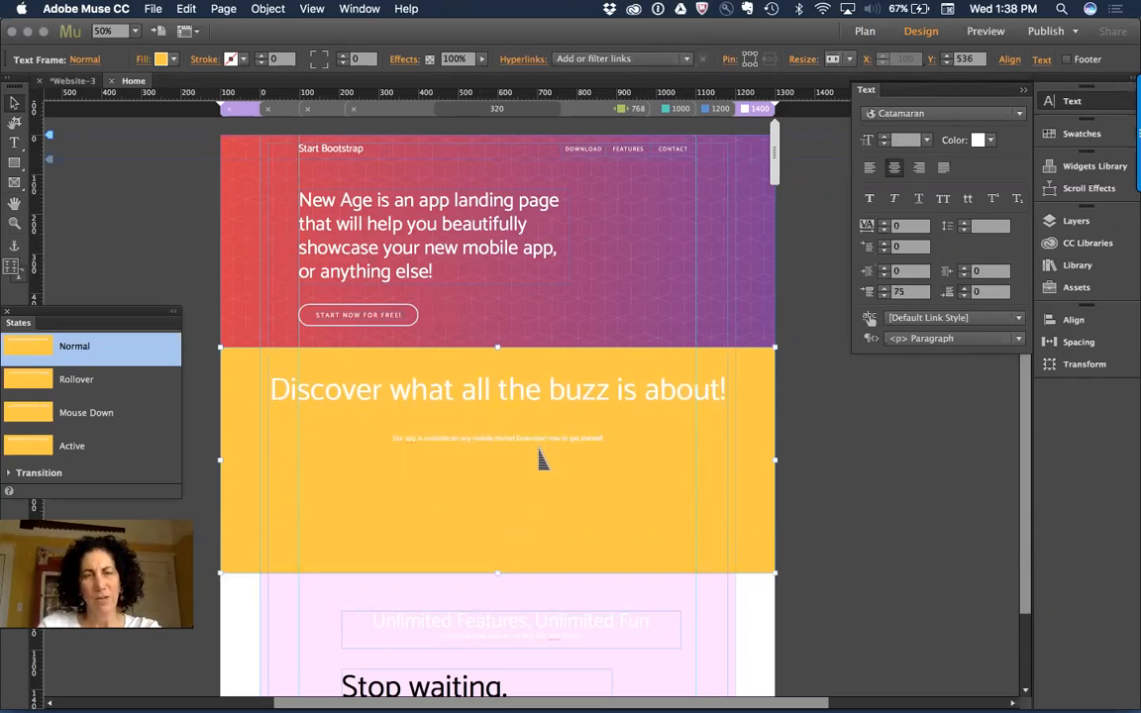
key("Down")
key("Down")
key("Down")
key("Down")
key("Down")
key("Down")
key("Down")
key("Down")
key("Down")
key("Down")
key("Down")
key("Down")
key("Down")
key("Down")
key("Down")
key("Down")
key("Down")
key("Down")
key("Down")
key("Down")
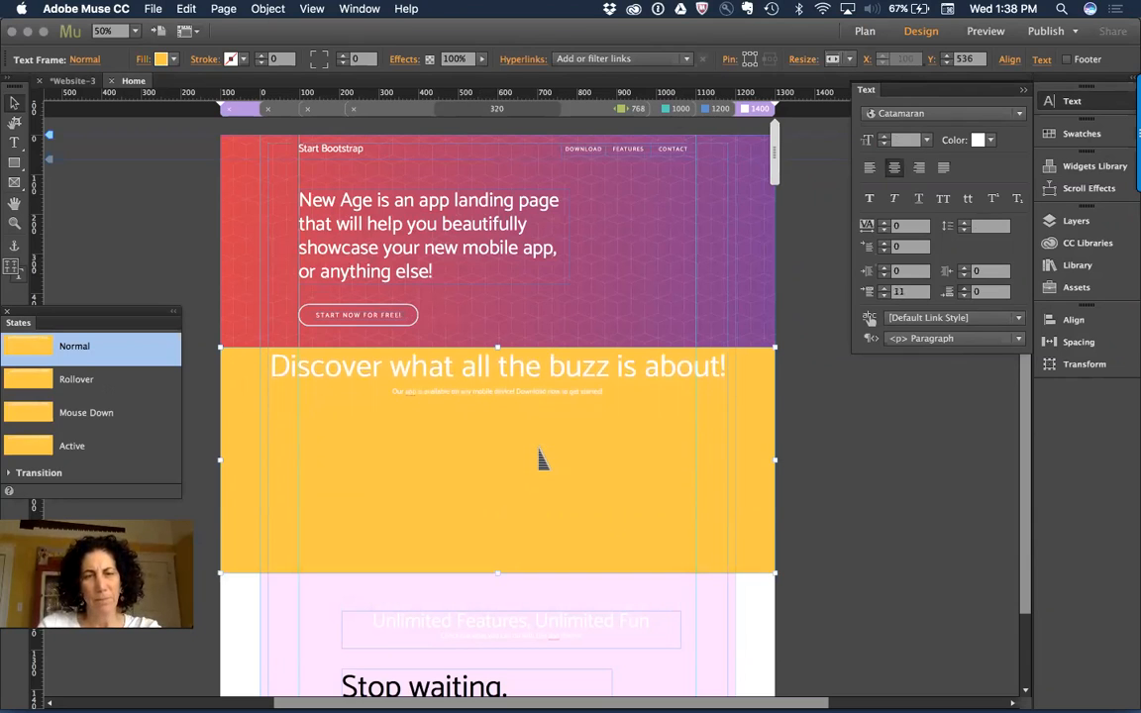
key("Down")
key("Down")
key("Down")
key("Down")
key("Down")
key("Down")
key("Down")
key("Down")
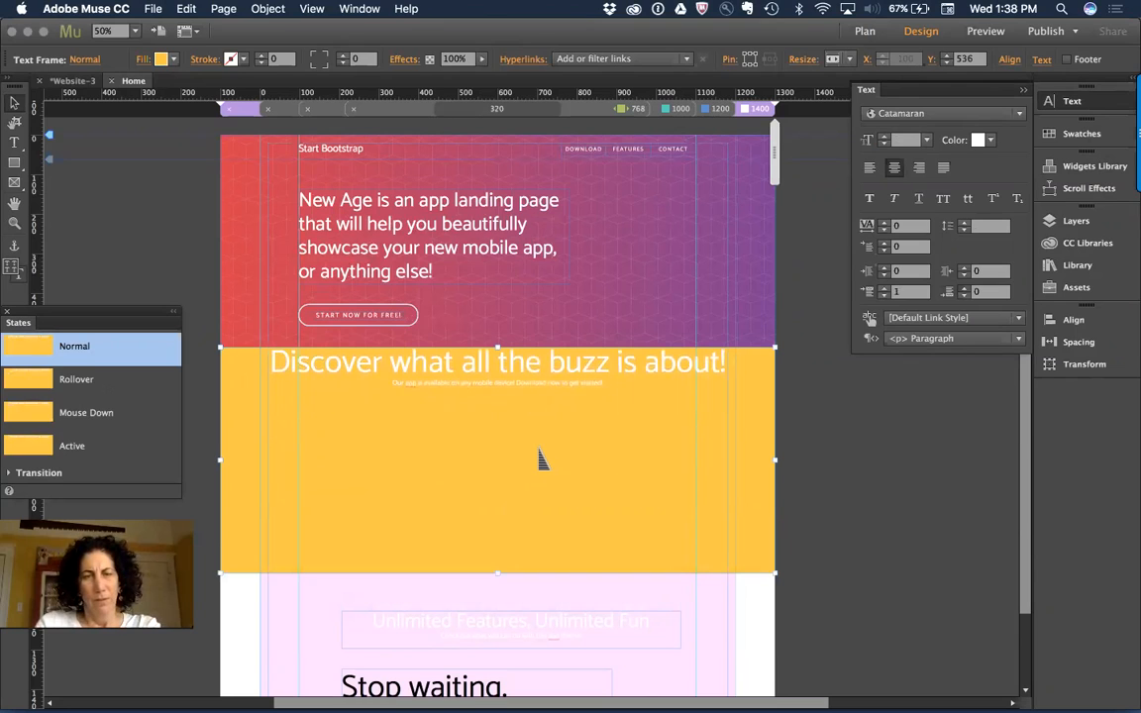
key("Up")
key("Up")
Undo the spacing, height and browser-width changes made to the yellow Discover frame.
key("super+z")
key("super+z")
key("super+z")
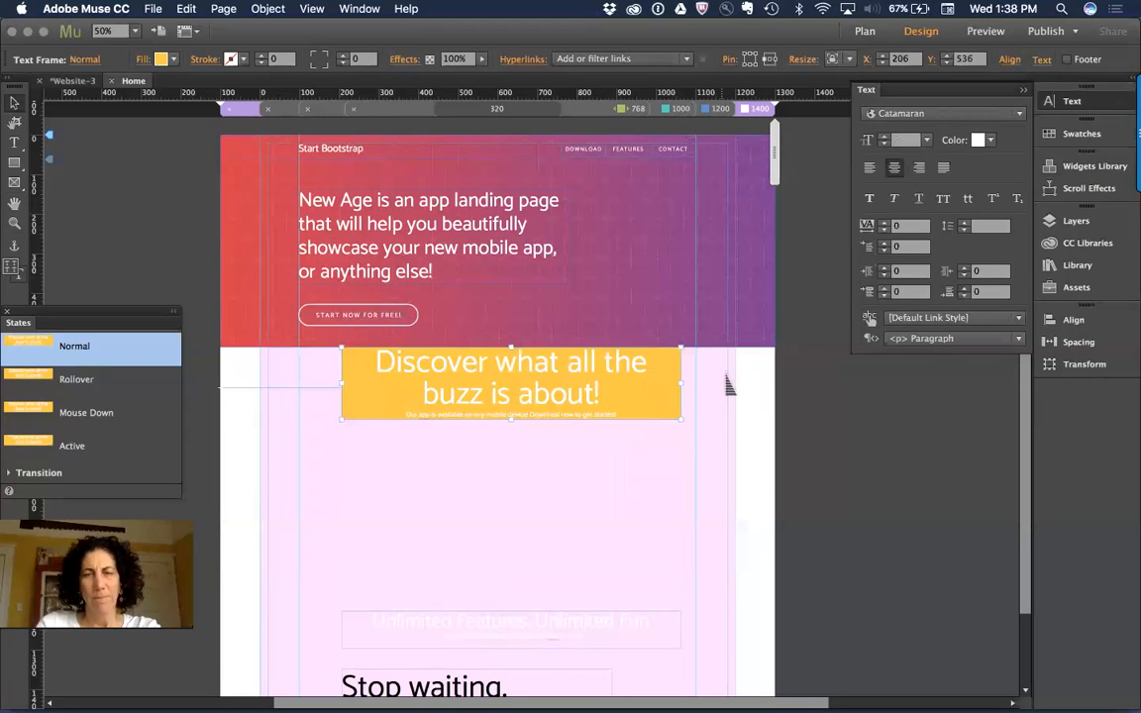
Open the resize options of the yellow Discover frame.
left_click(837, 58)
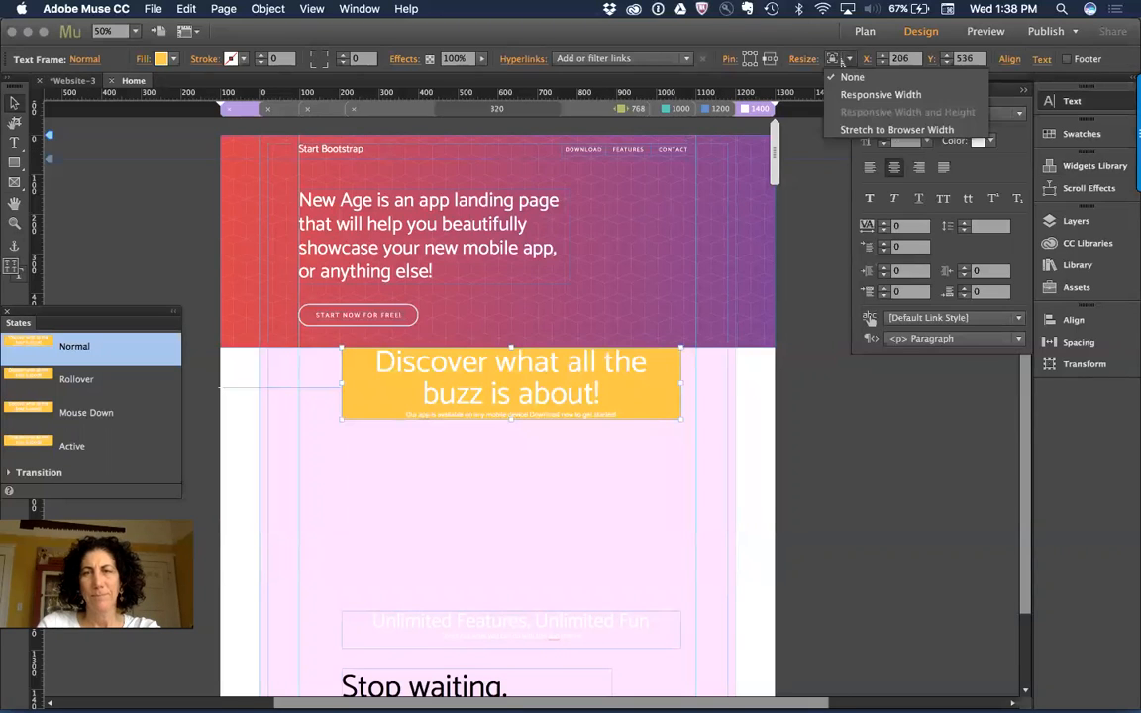
Set the yellow "Discover what all the buzz is about!" text frame to resize with Stretch to Browser Width.
left_click(884, 94)
left_click(1077, 342)
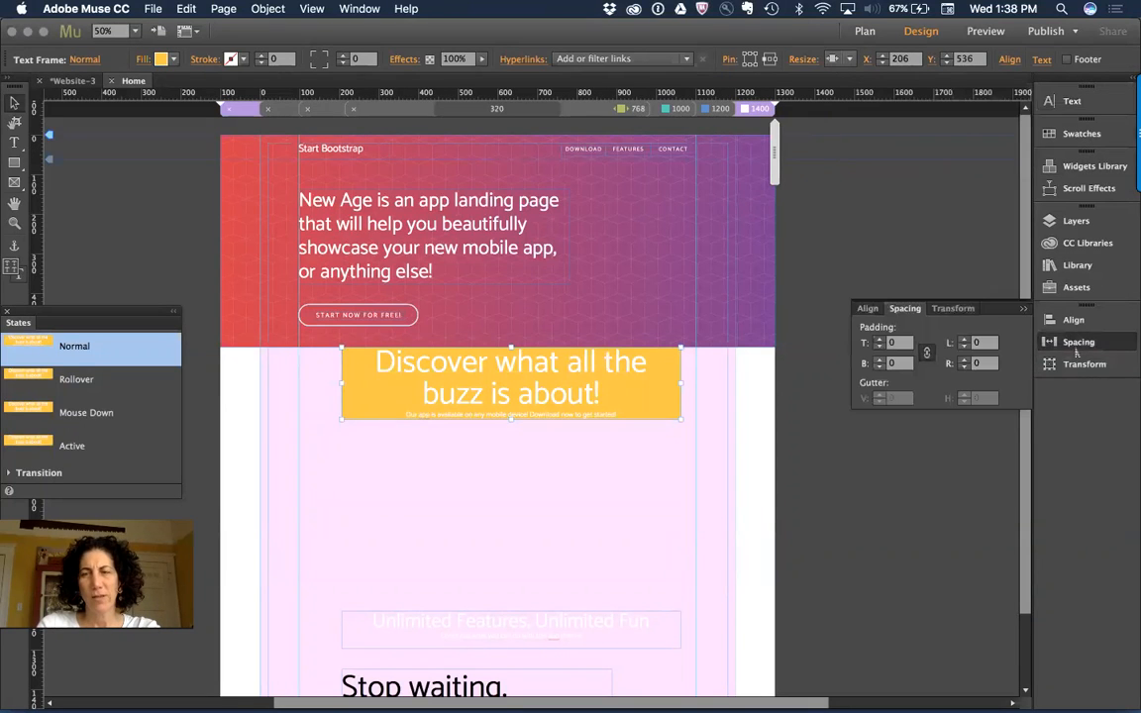
left_click(840, 59)
left_click(858, 130)
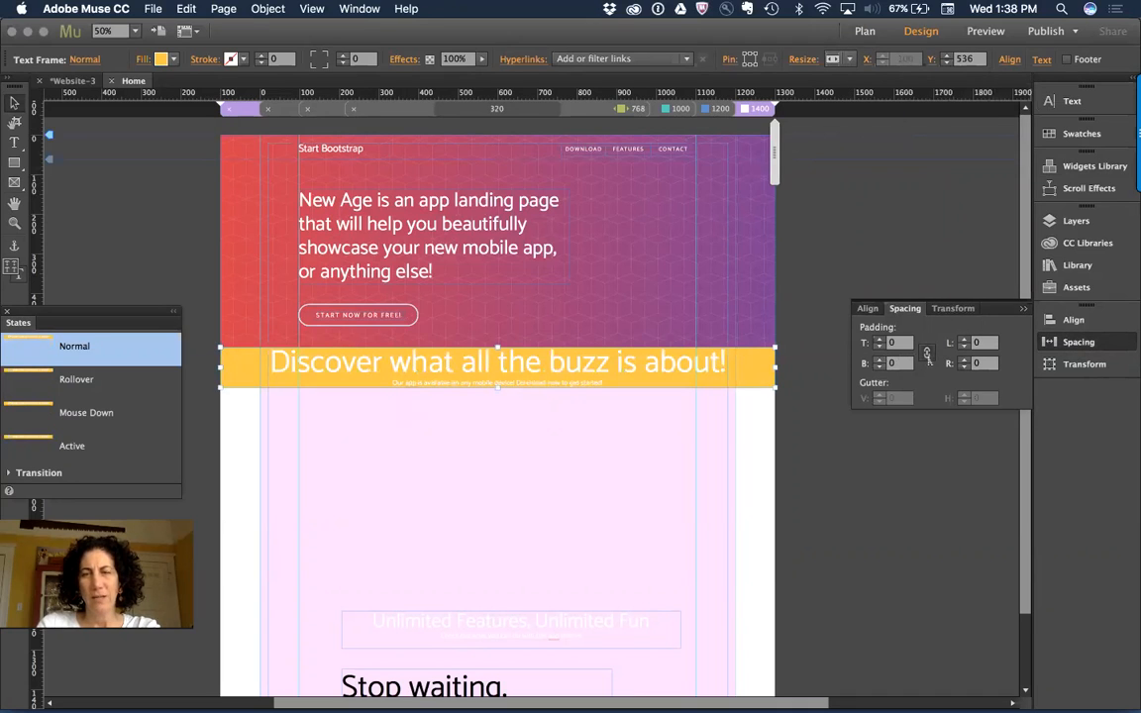
Try an equal padding of 335 on all four sides of the yellow text frame, and reset it to 0.
left_click(896, 342)
key("Up")
key("Up")
key("Up")
key("Up")
key("Up")
key("Up")
key("Up")
key("Up")
key("Up")
key("Up")
key("Up")
key("Up")
key("Up")
key("Up")
key("Up")
key("Up")
key("Up")
key("Up")
key("Up")
key("Up")
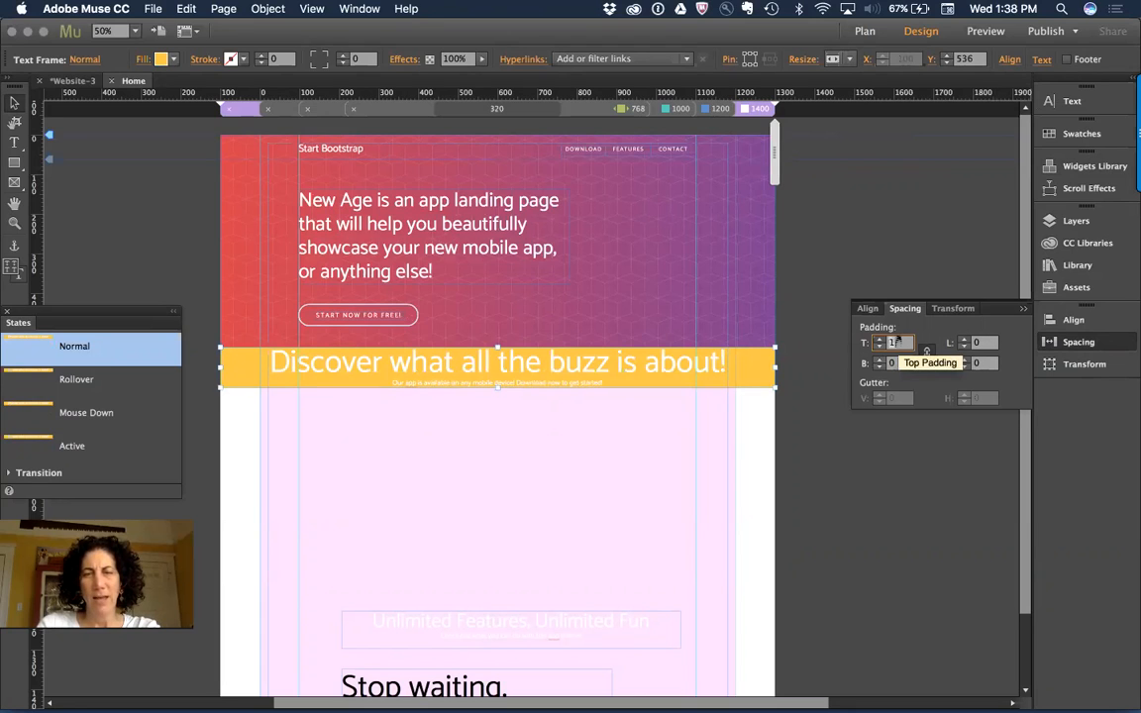
key("shift+Up")
key("shift+Up")
key("shift+Up")
key("shift+Up")
key("shift+Up")
key("shift+Up")
key("shift+Up")
key("shift+Up")
key("shift+Up")
key("shift+Up")
key("shift+Up")
key("shift+Up")
key("shift+Up")
key("shift+Up")
key("shift+Up")
key("shift+Up")
key("shift+Up")
key("shift+Up")
key("shift+Up")
key("shift+Up")
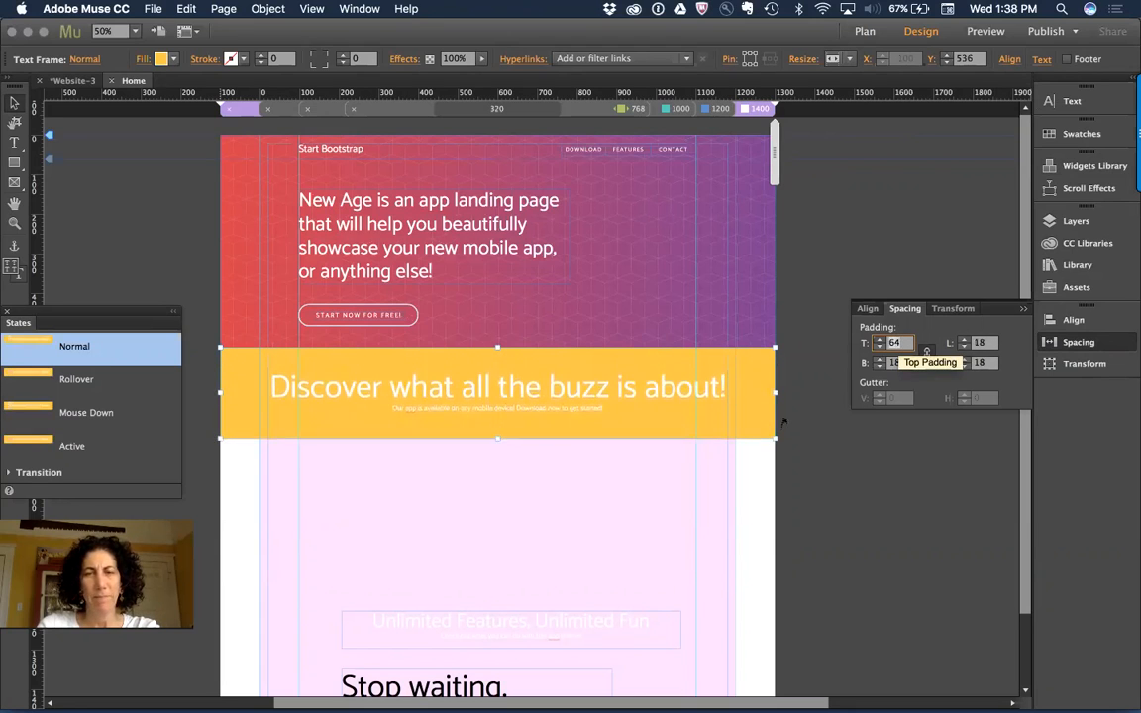
key("shift+Up")
key("shift+Up")
key("shift+Up")
key("shift+Up")
key("shift+Up")
key("shift+Up")
key("shift+Up")
key("shift+Up")
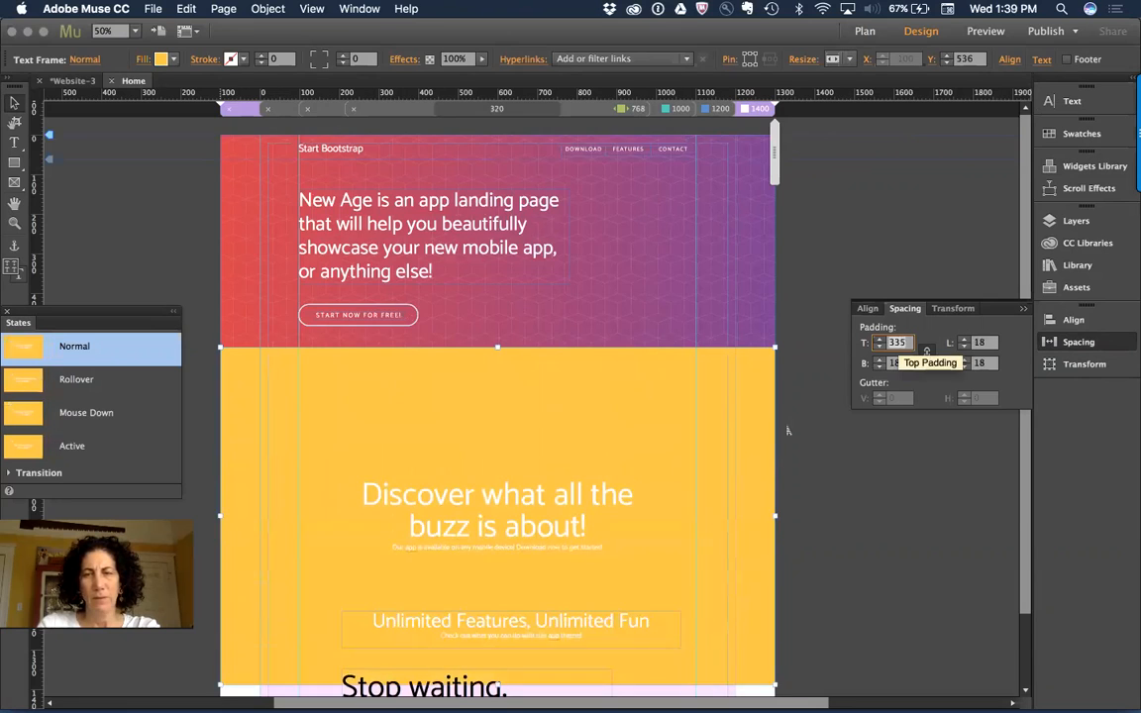
scroll(784, 426, "down", 1)
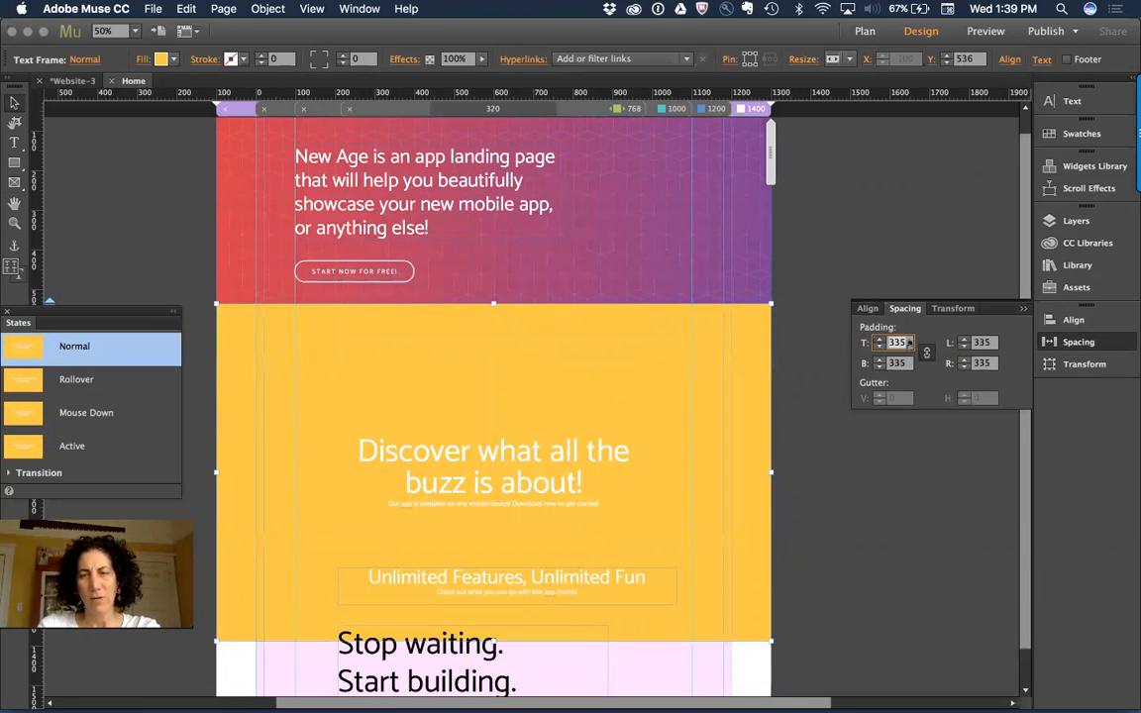
type("0")
key("Tab")
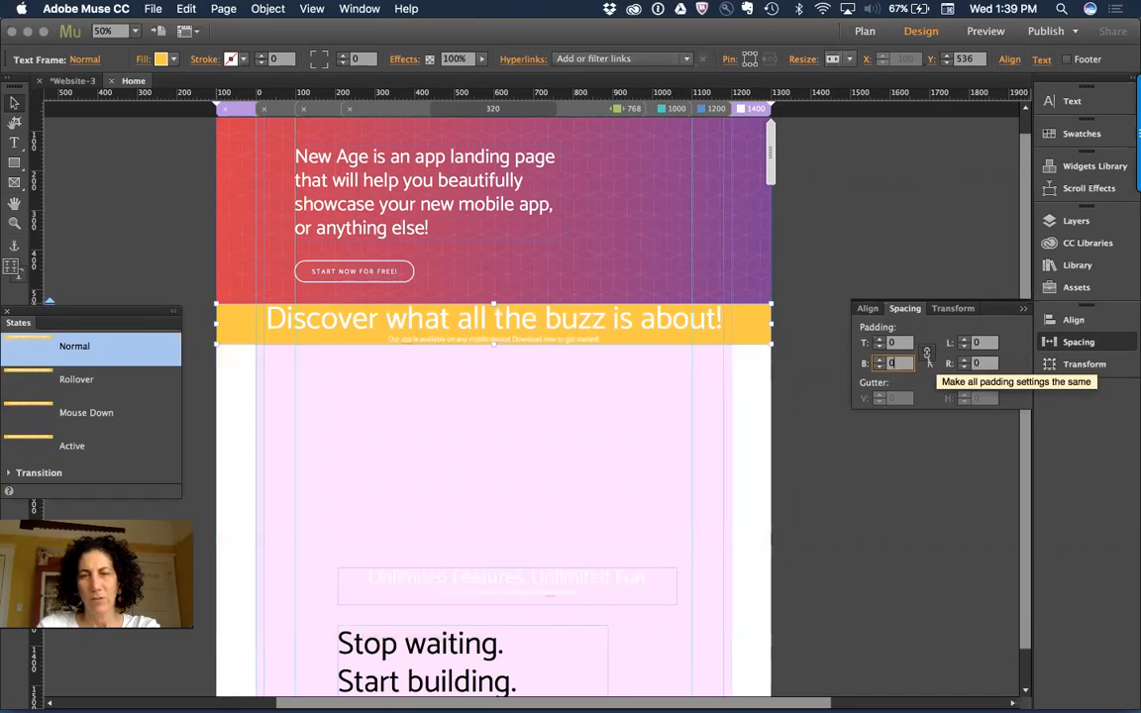
Unlink the yellow text frame's padding sides and set the top and bottom padding to 300.
left_click(896, 341)
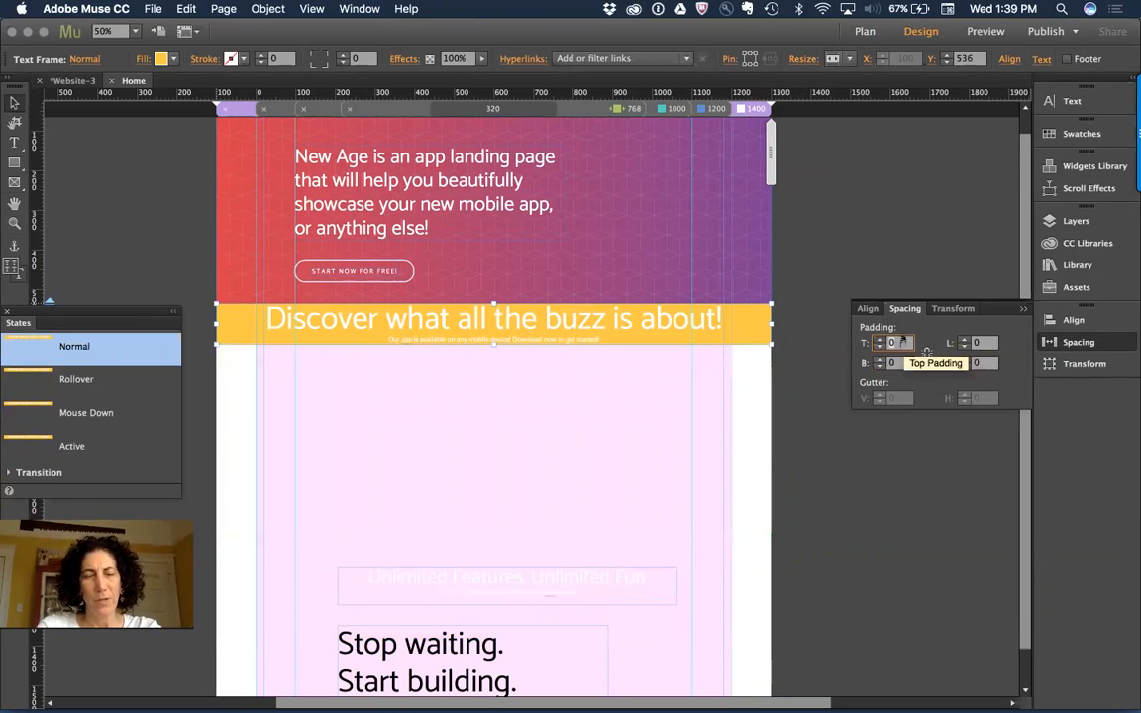
type("300")
key("Tab")
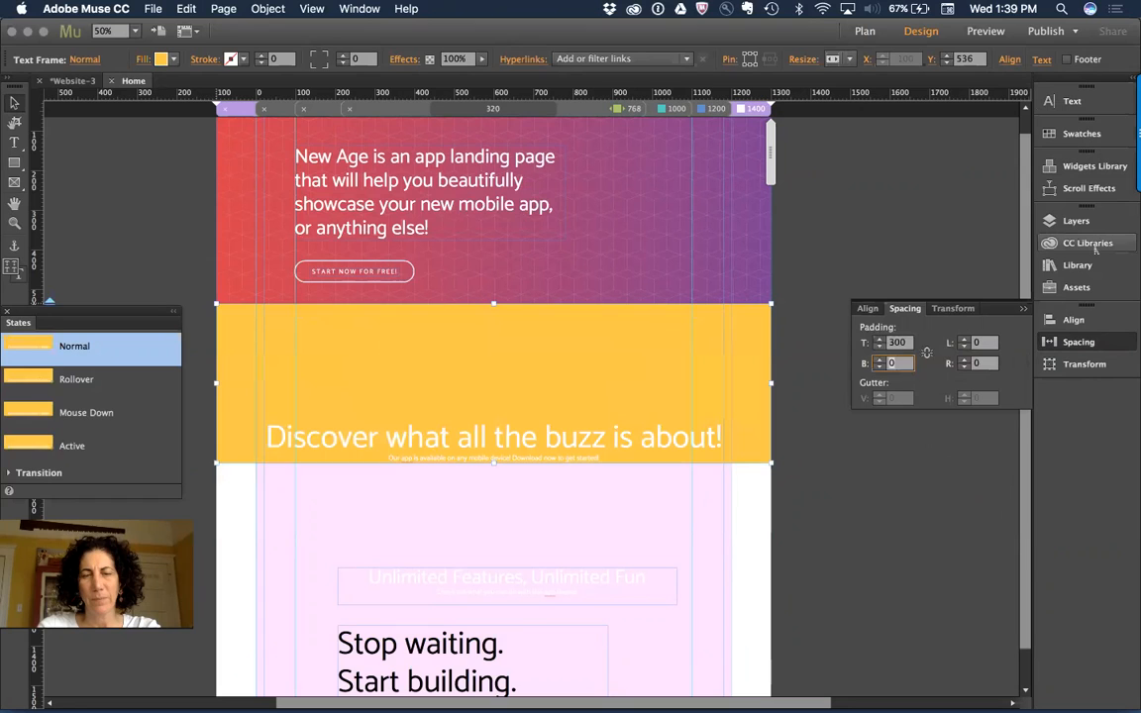
type("300")
key("Tab")
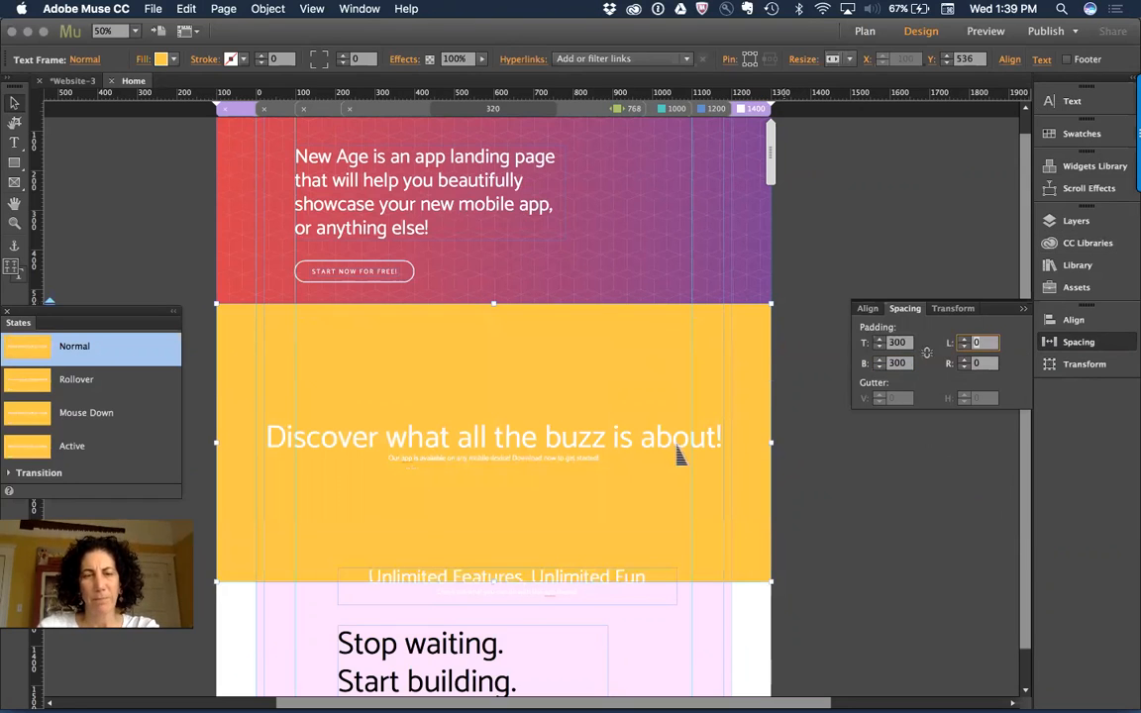
Reduce the yellow frame's minimum height to about 548 px and set its top and bottom padding to 200.
left_click(481, 529)
left_click_drag(495, 582, 504, 526)
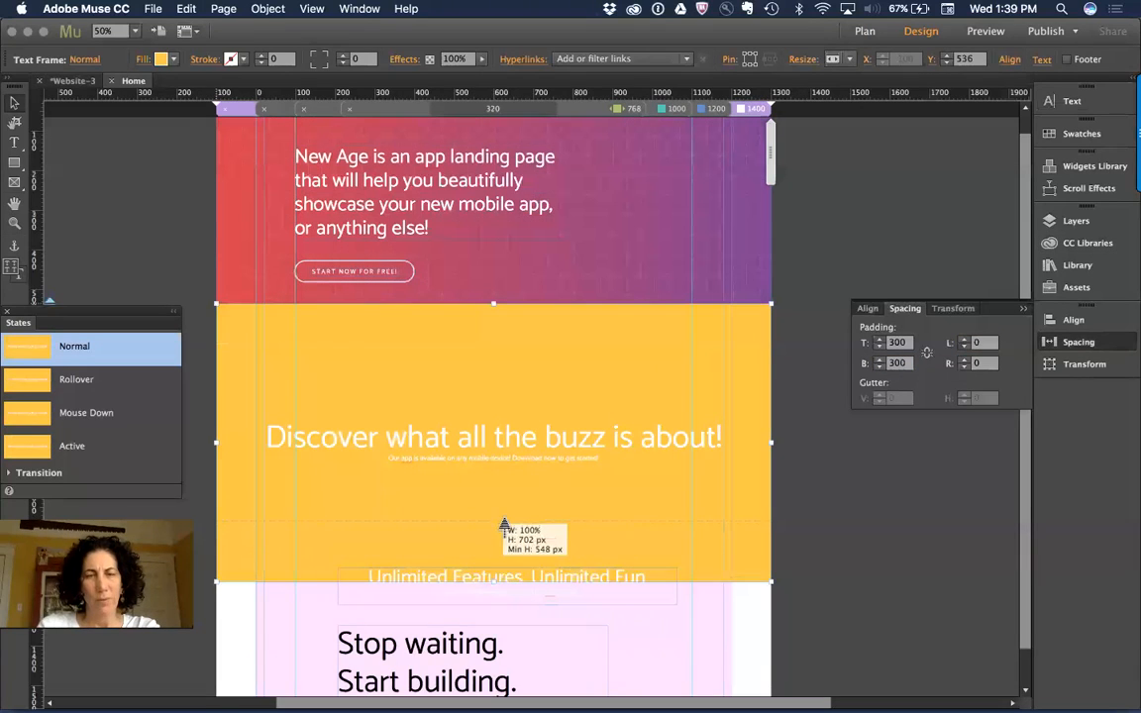
double_click(899, 343)
type("2")
key("Tab")
type("200")
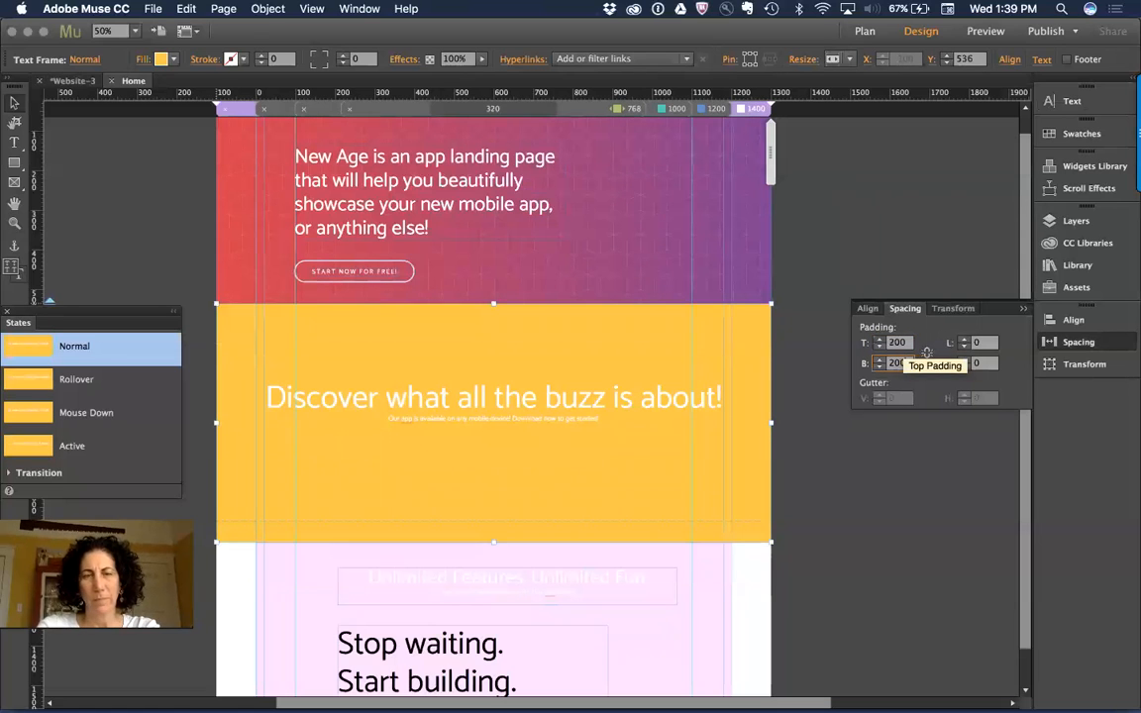
key("Return")
Switch to the New Age reference page in Chrome to compare its yellow section with the Adobe Muse layout.
key("super+Tab")
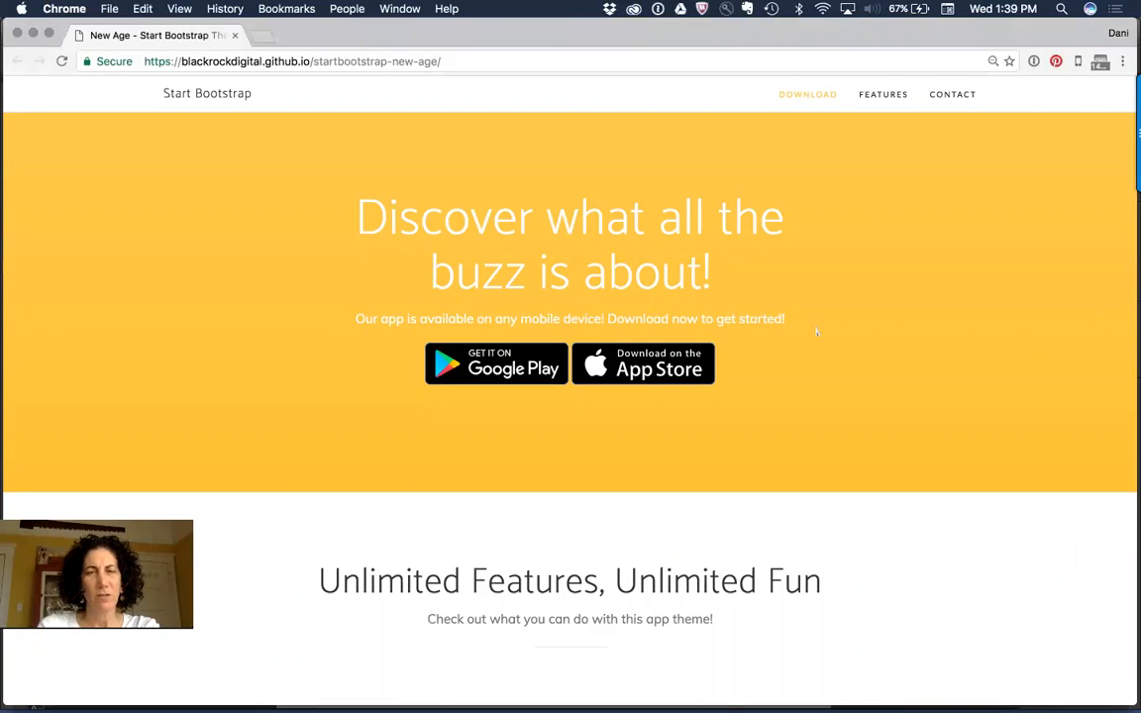
key("super+Tab")
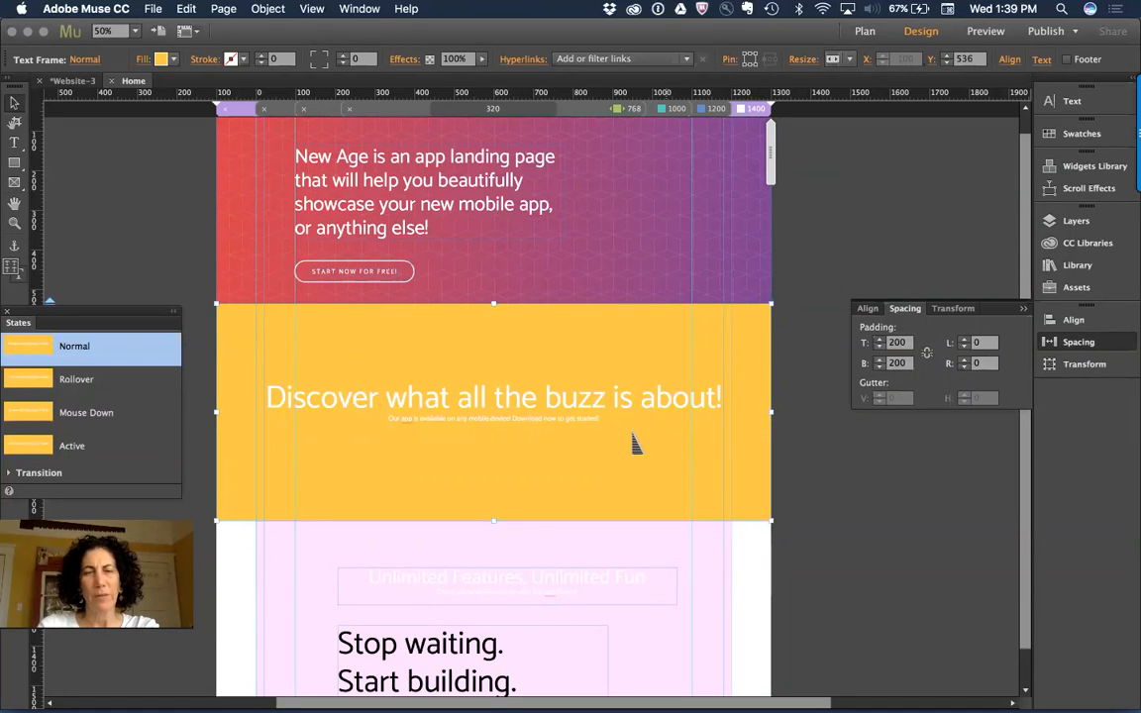
key("super+Tab")
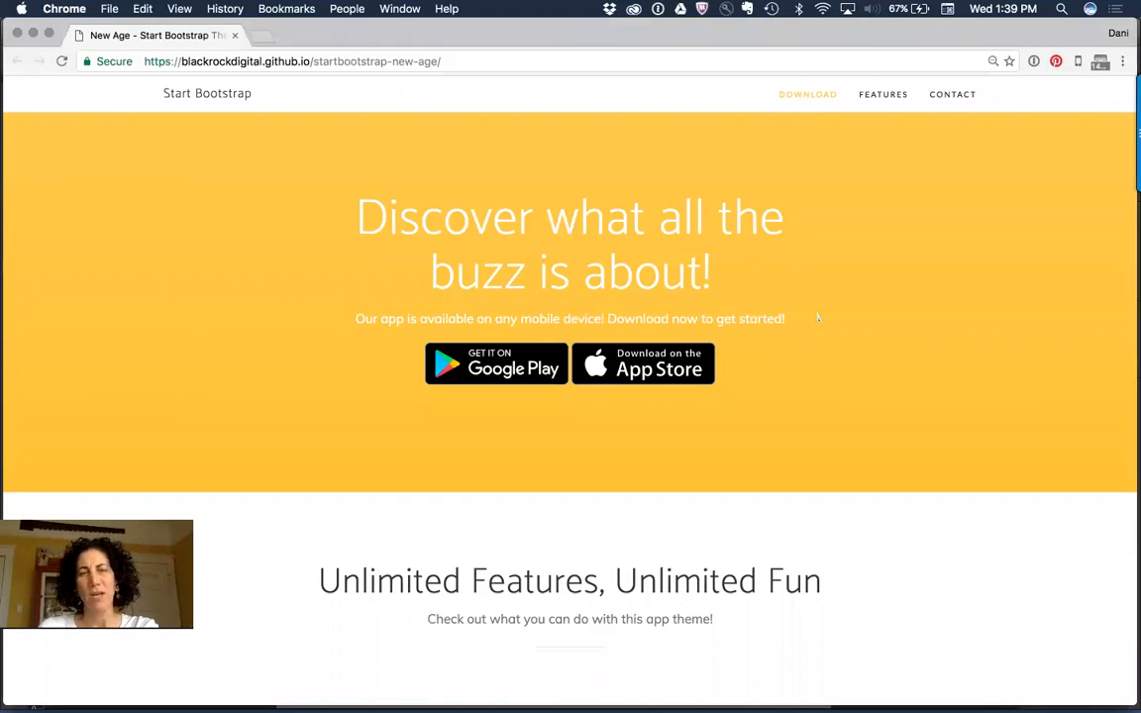
key("super+Tab")
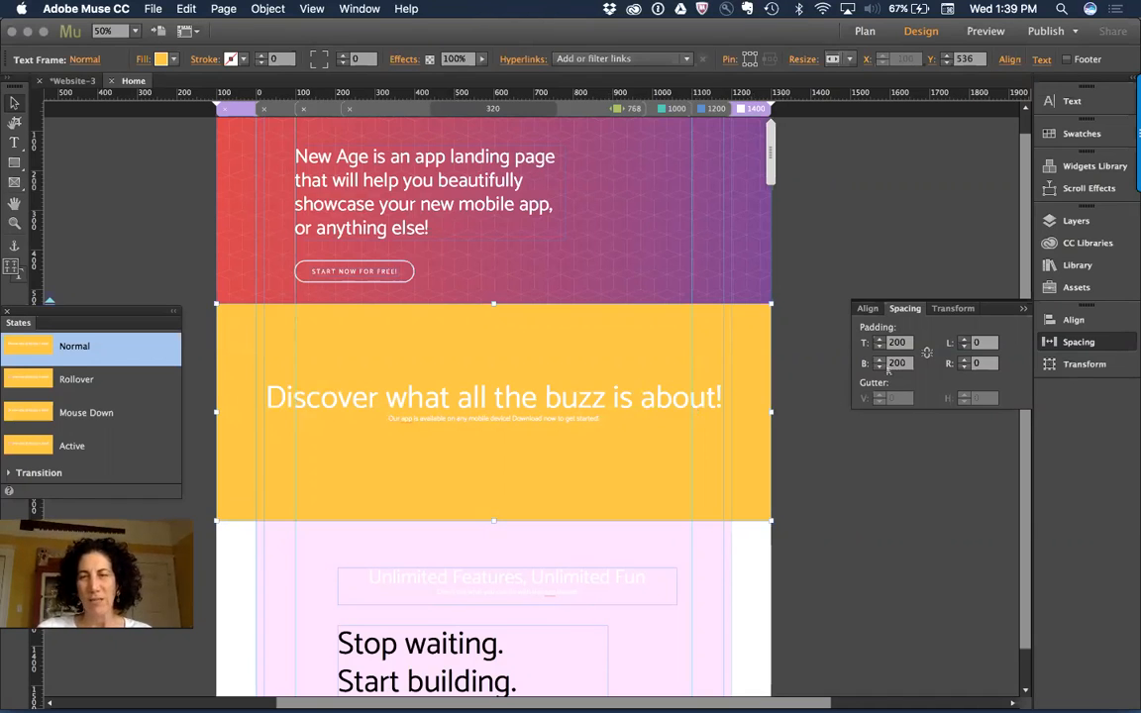
Set the yellow text frame's left and right padding to 50.
left_click(981, 342)
type("5")
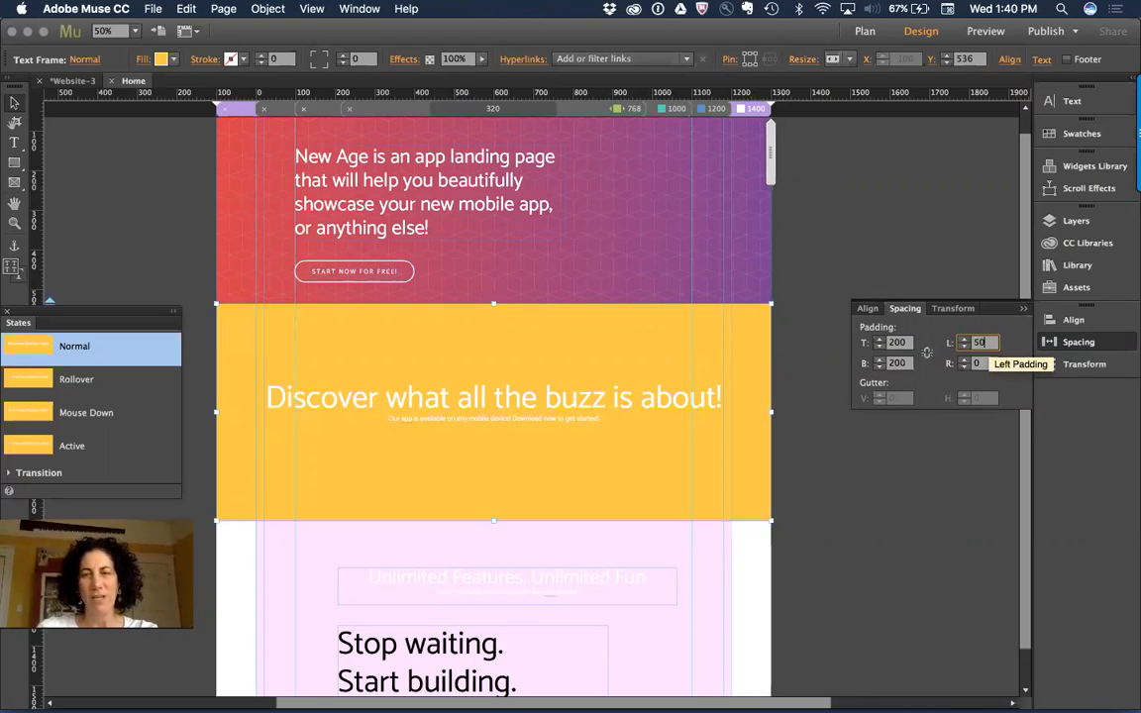
type("0")
left_click(979, 364)
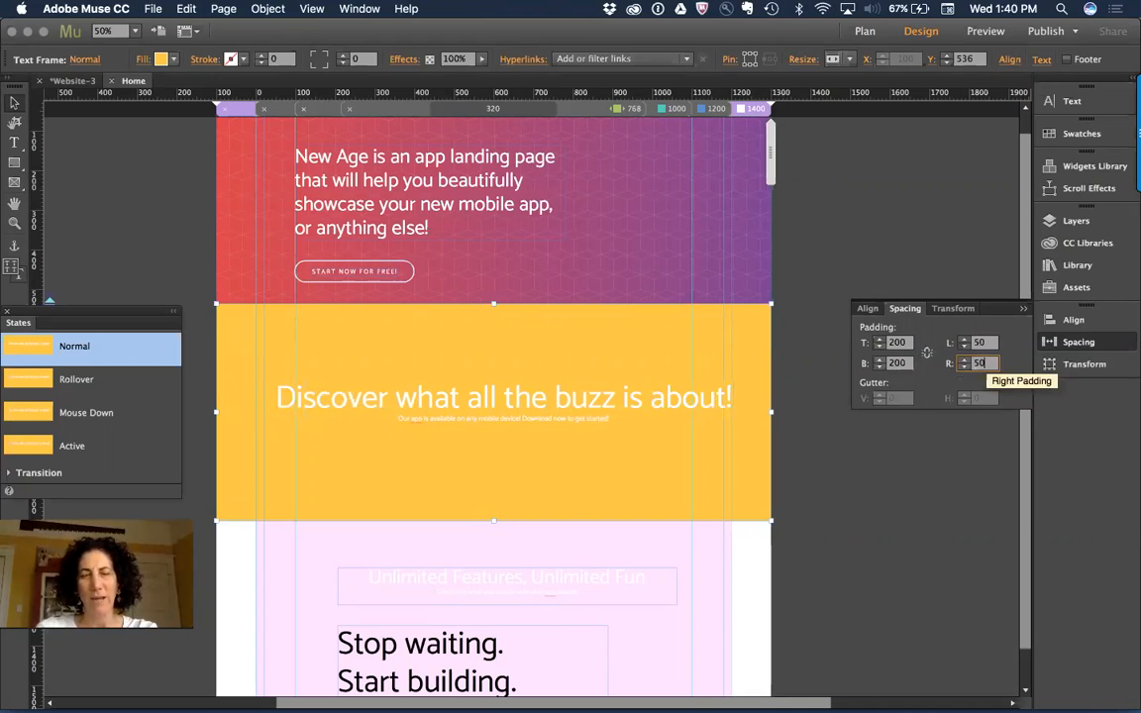
type("50")
key("Tab")
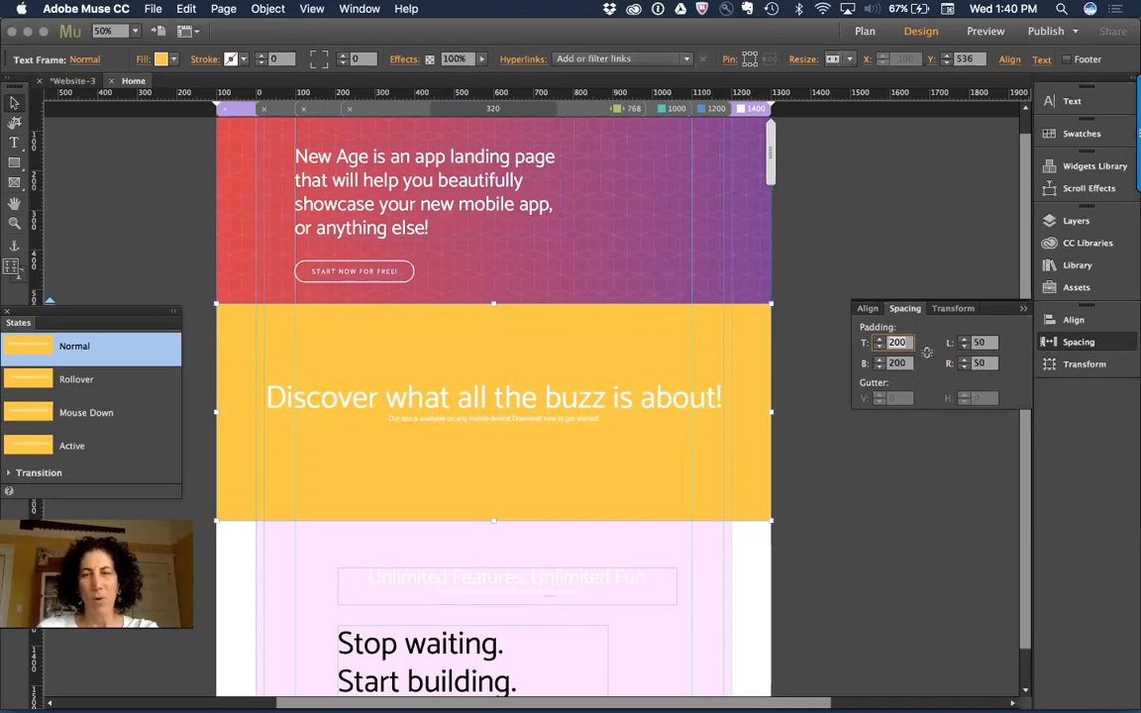
Increase the yellow text frame's left and right padding to 100.
left_click(981, 343)
type("1")
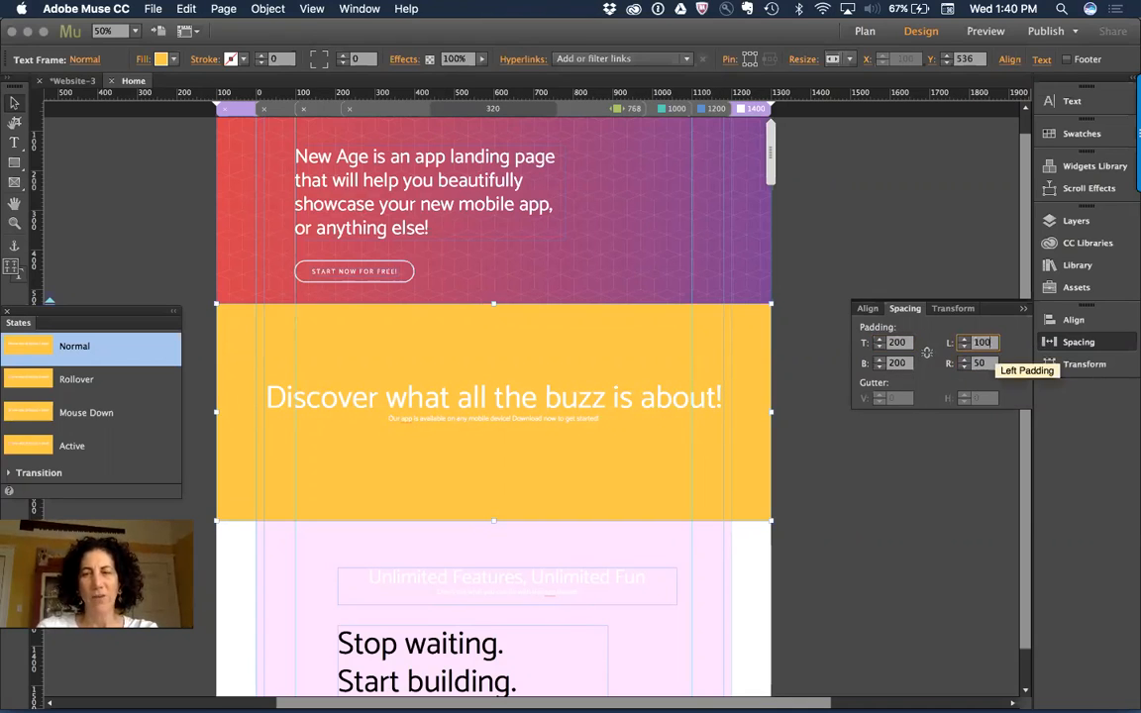
type("00")
key("Tab")
type("100")
key("Tab")
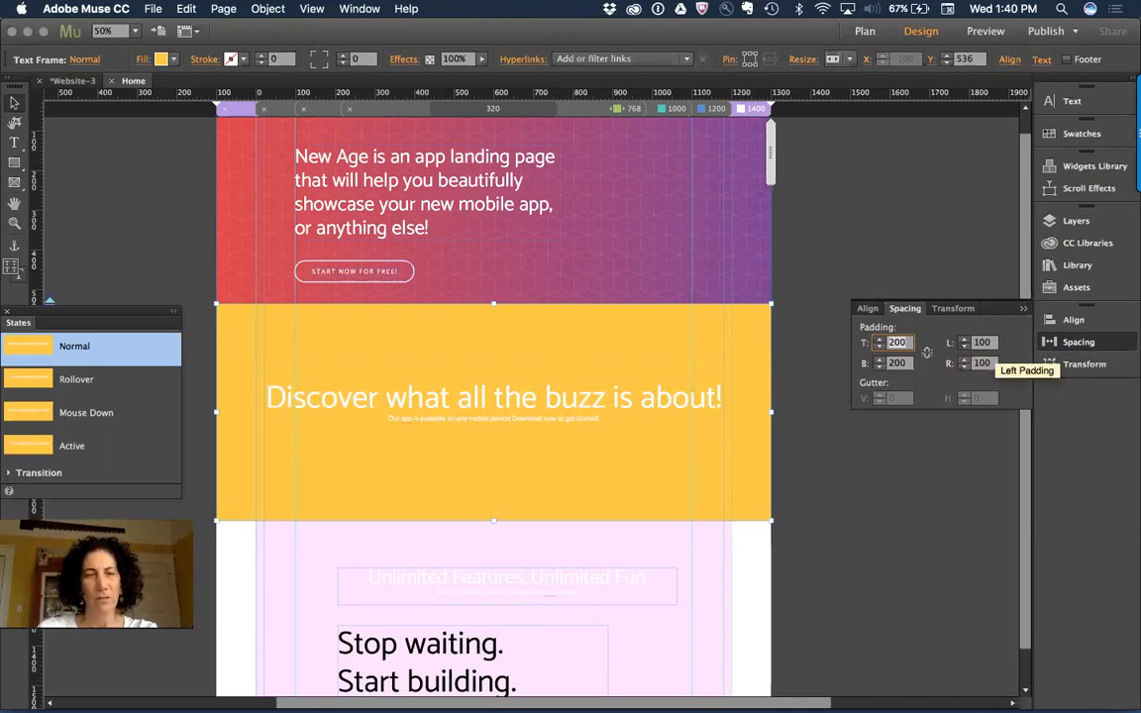
Set both the left and right padding of the yellow text frame to 200.
double_click(988, 343)
type("200")
key("Tab")
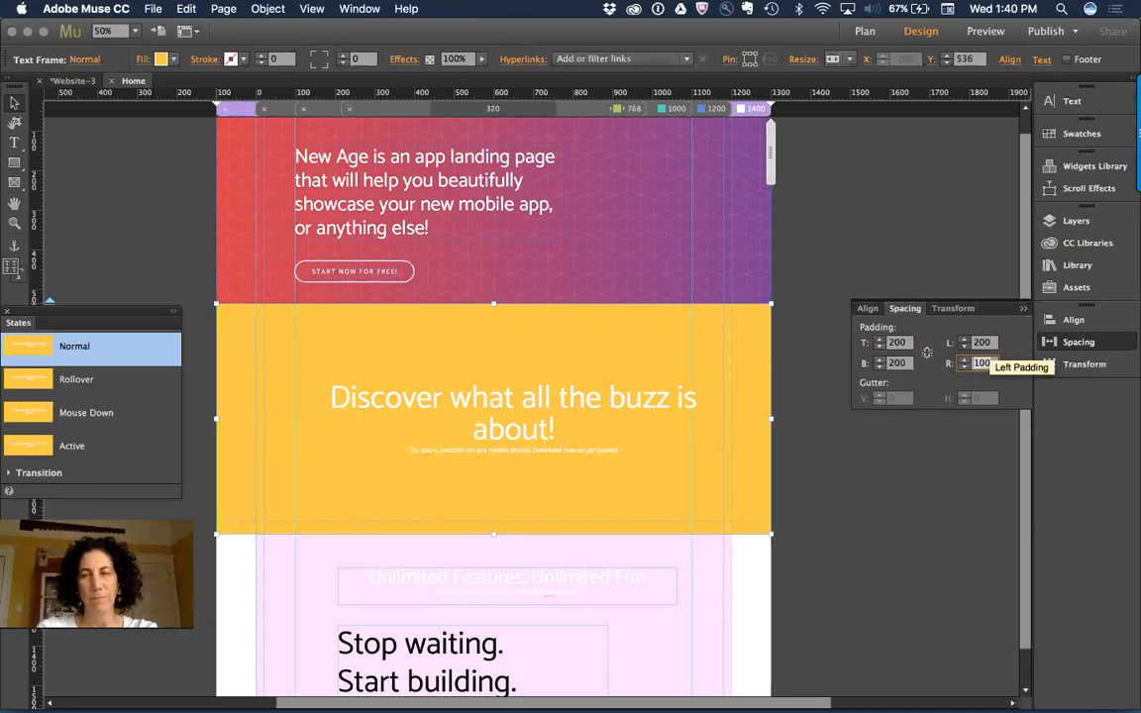
type("200")
key("Tab")
Inspect the "Discover what all the buzz is about!" heading on the Chrome reference page for its font size, and return to Adobe Muse.
key("super+Tab")
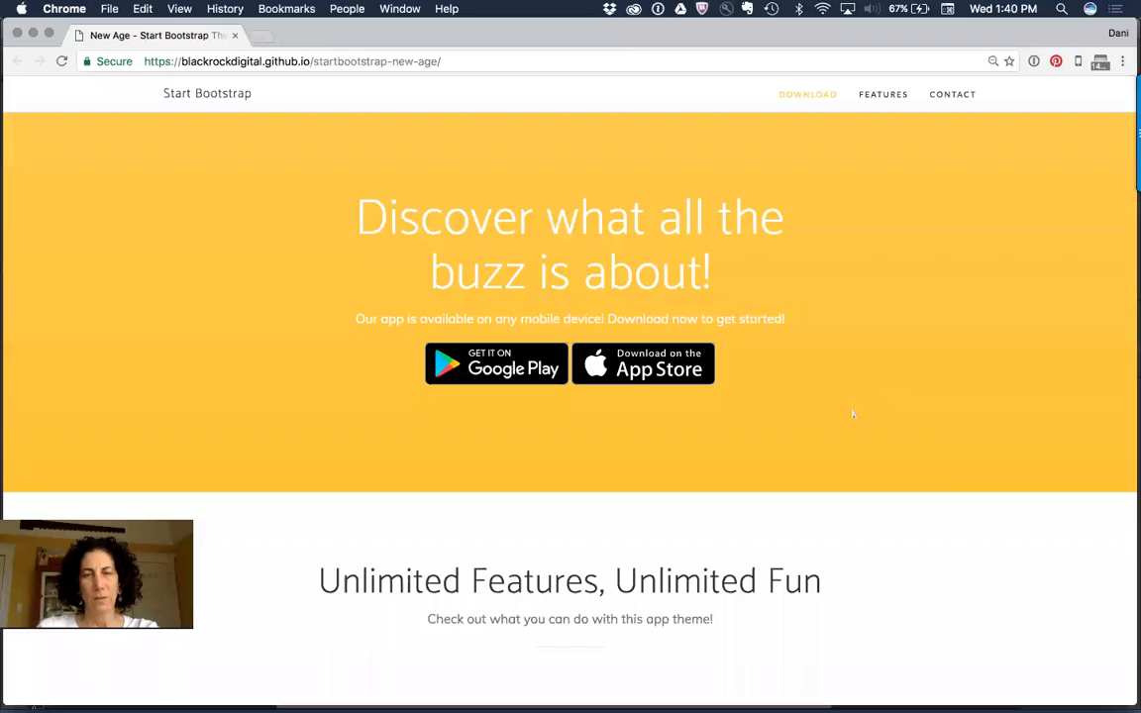
key("super+Tab")
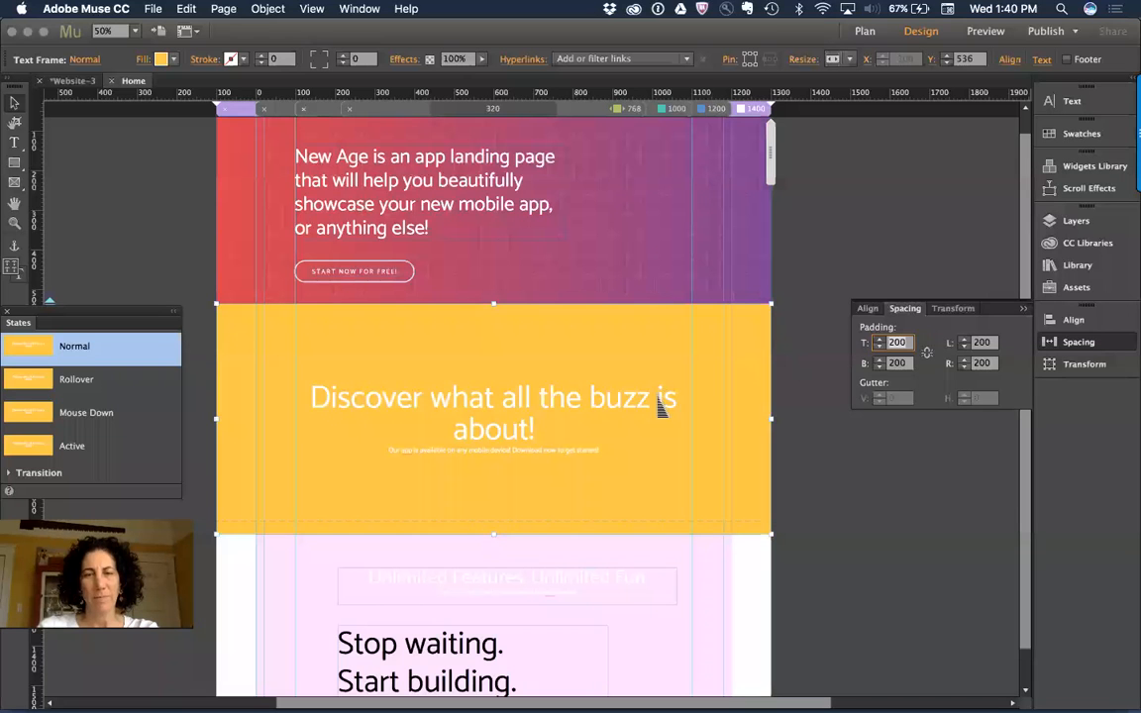
key("super+Tab")
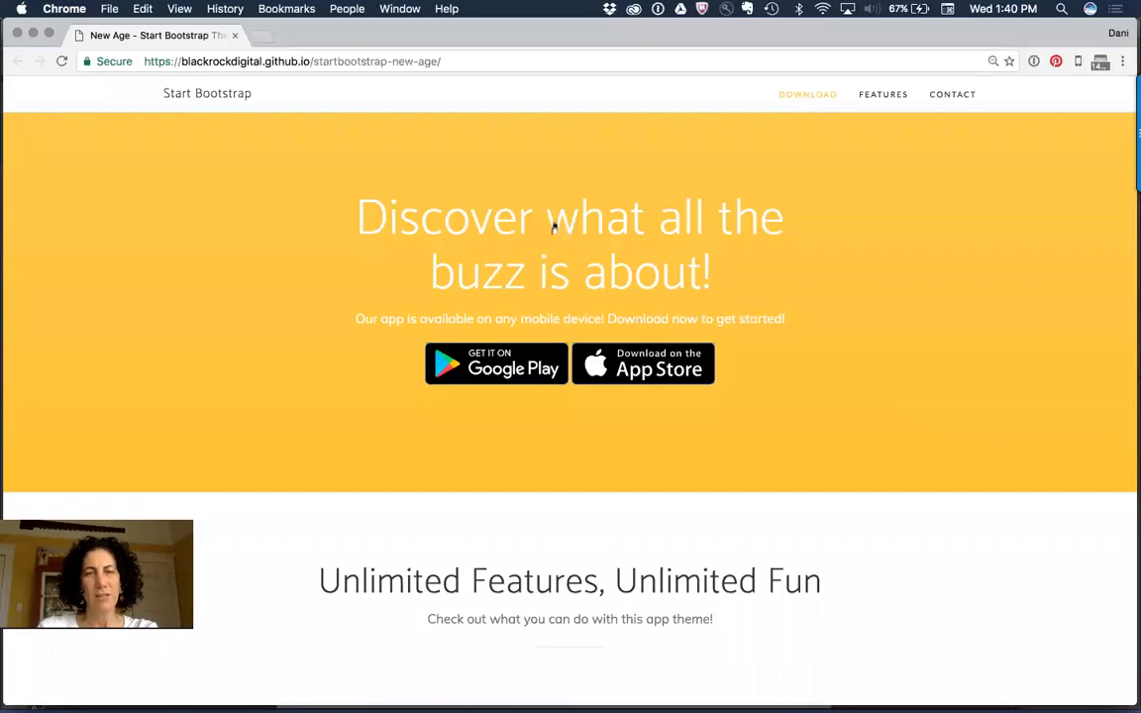
right_click(554, 228)
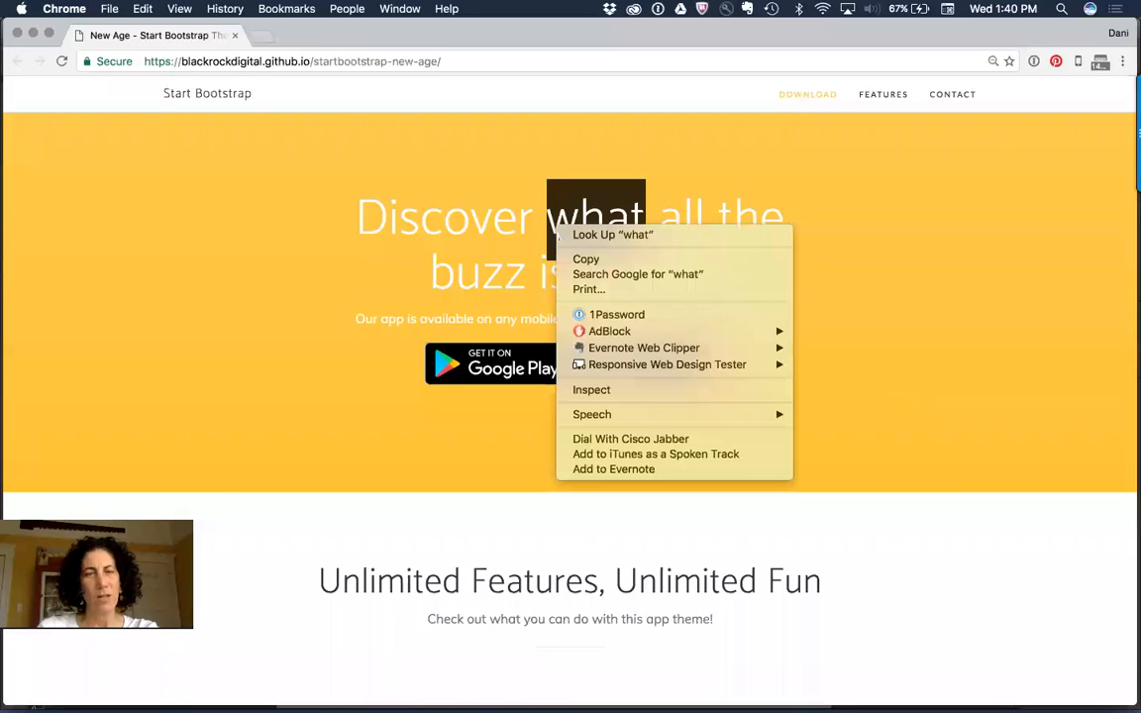
left_click(776, 400)
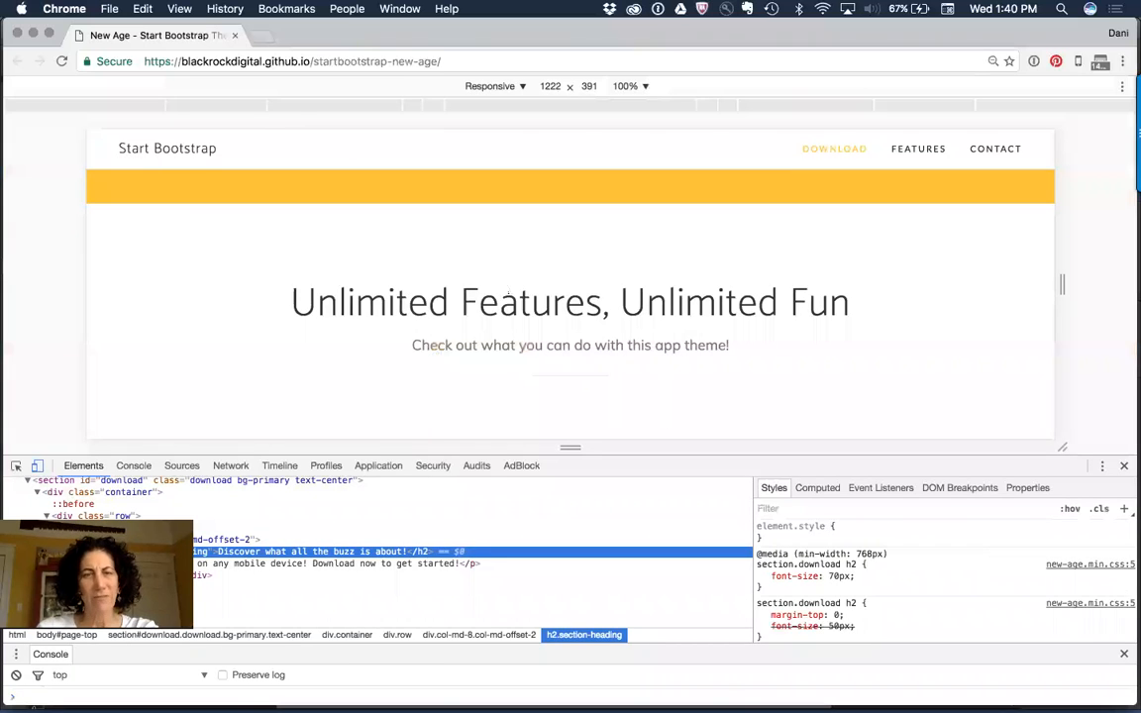
key("super+Tab")
Reduce the "Discover what all the buzz is about!" heading's font size to 70 and reselect its text frame.
triple_click(428, 417)
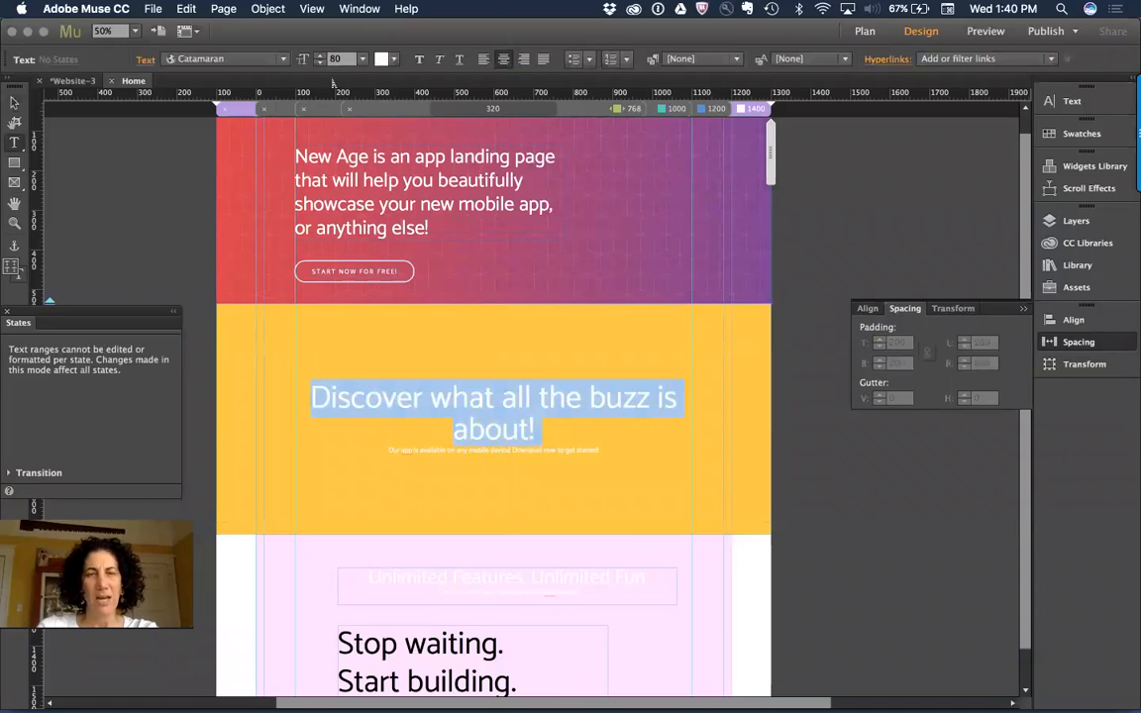
key("super+shift+comma")
key("super+shift+comma")
key("super+shift+comma")
key("super+shift+comma")
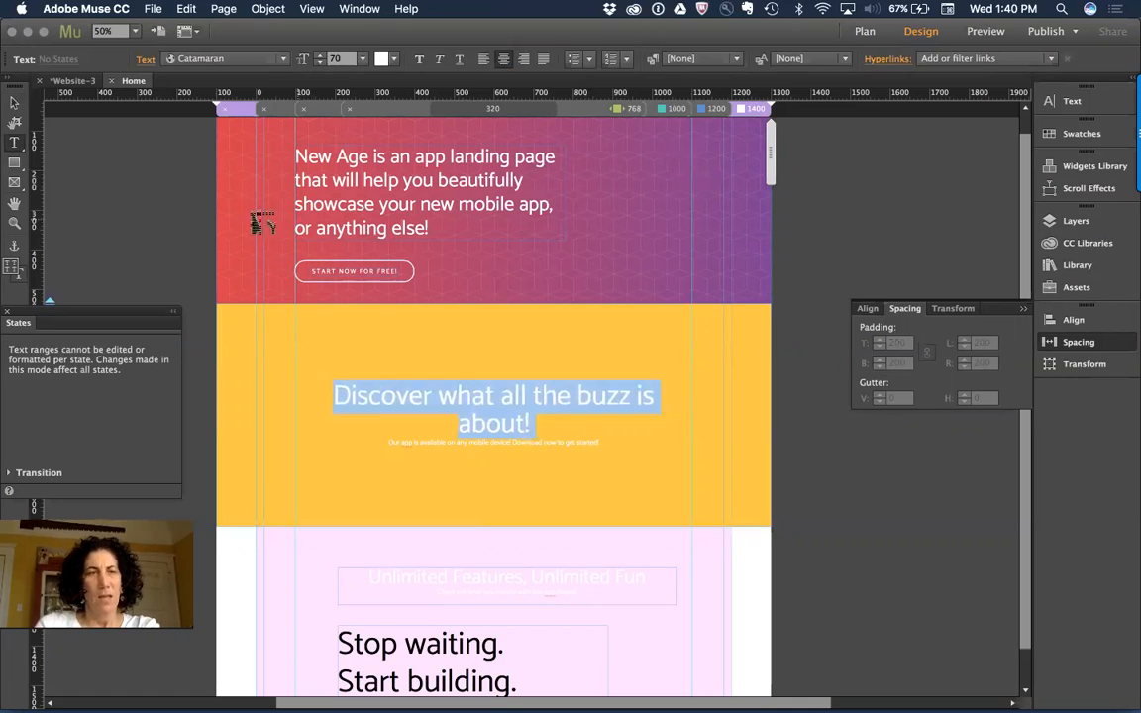
left_click(15, 103)
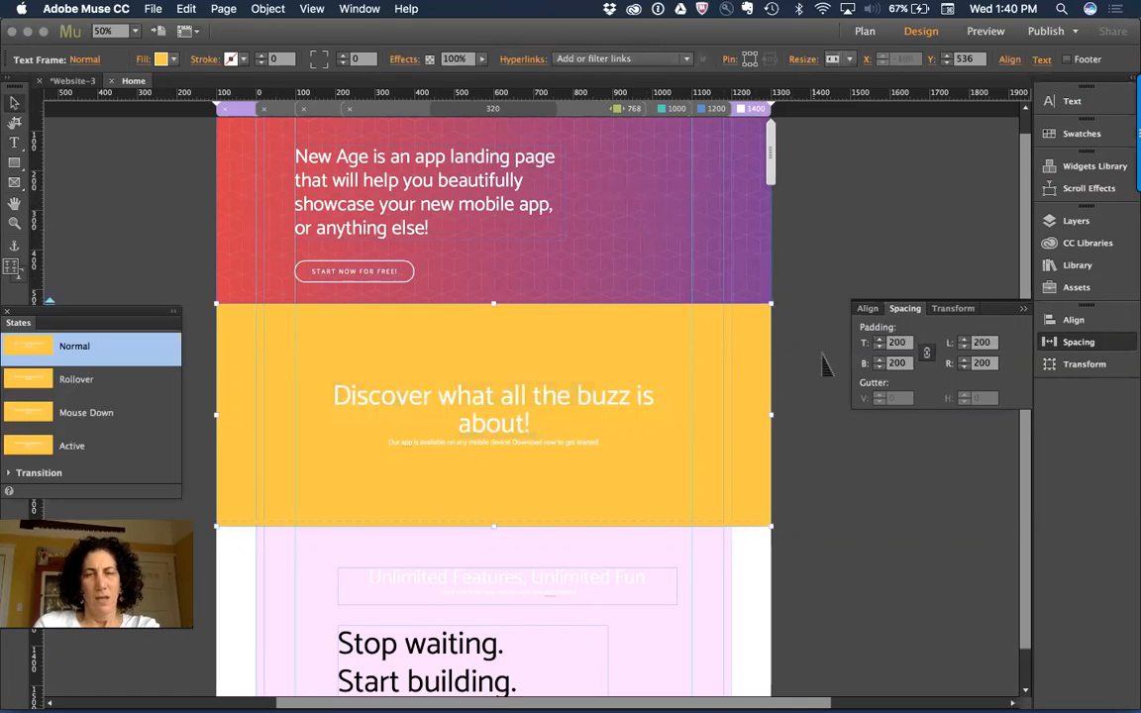
Try a left padding of 250 and a right padding of 1000 on the yellow frame, and undo both changes.
left_click(987, 343)
key("BackSpace")
key("BackSpace")
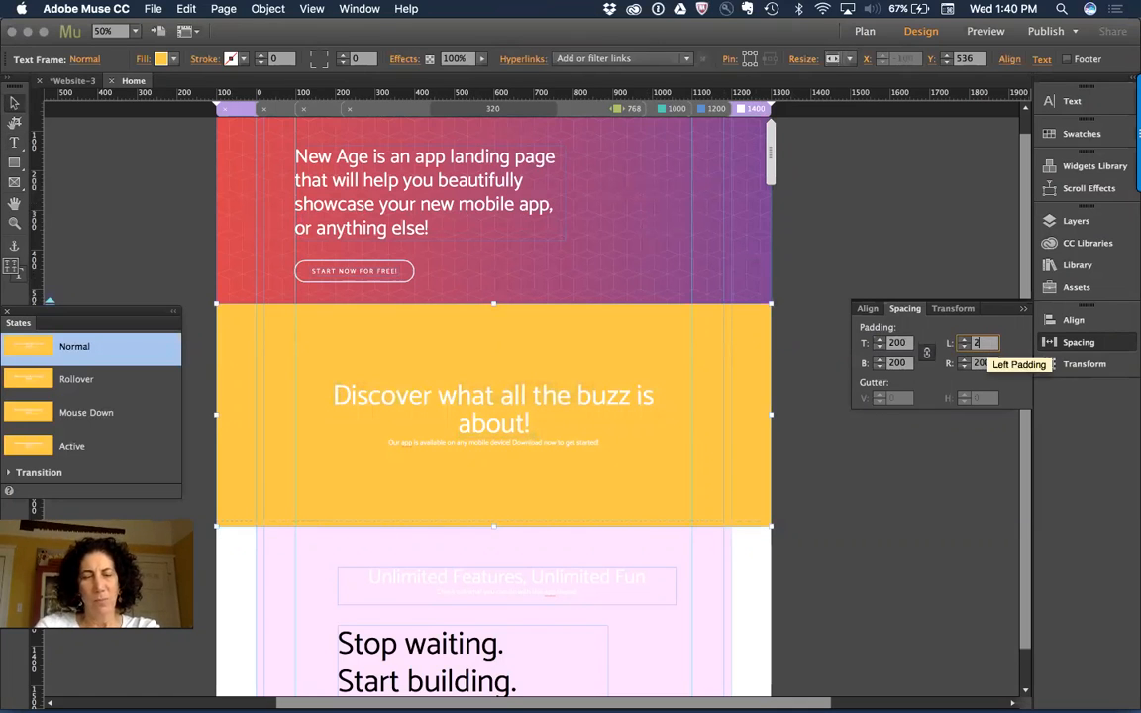
key("Tab")
type("1000")
key("Tab")
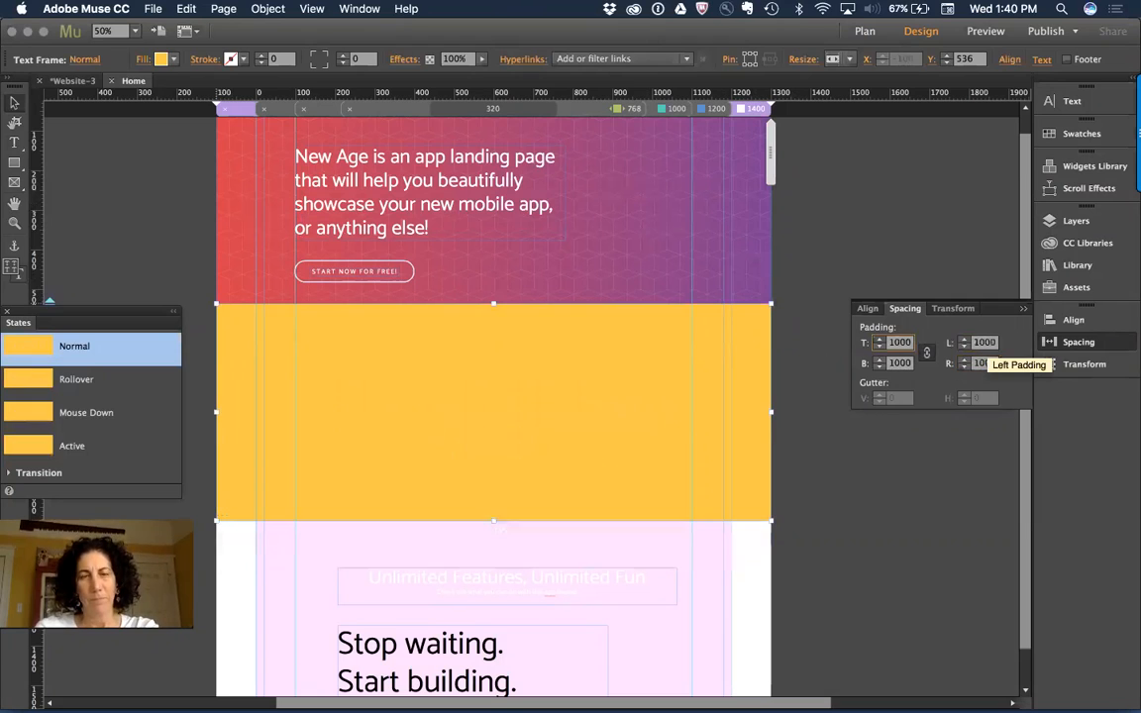
left_click(980, 519)
key("super+z")
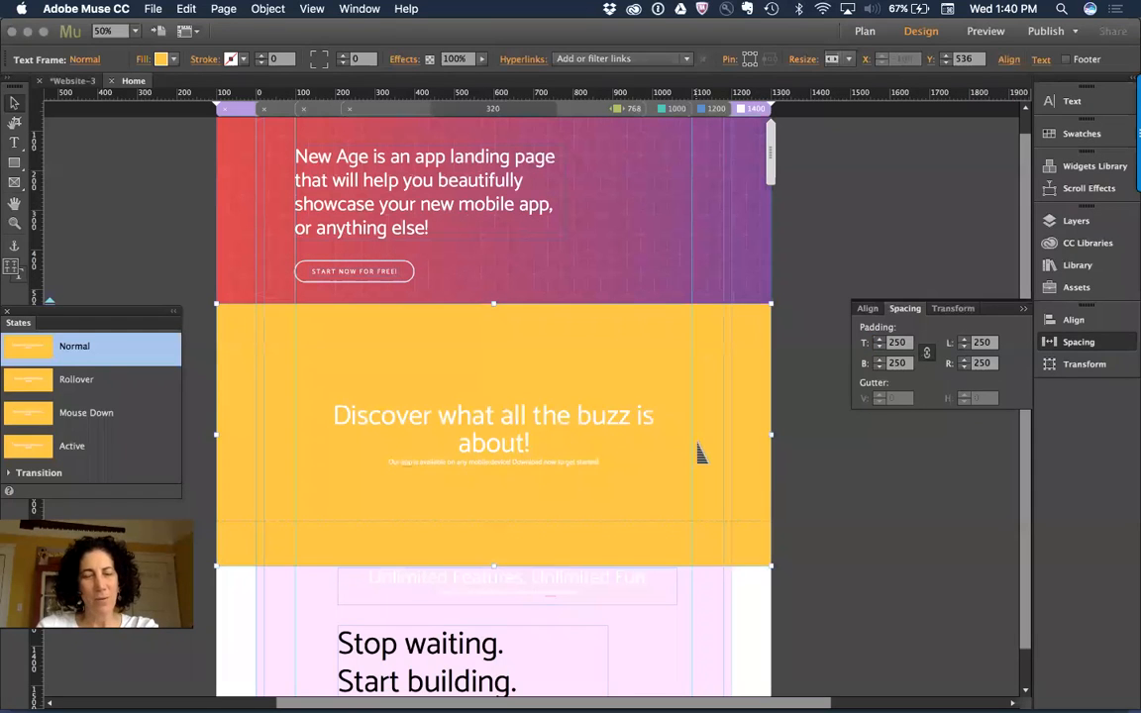
key("super+z")
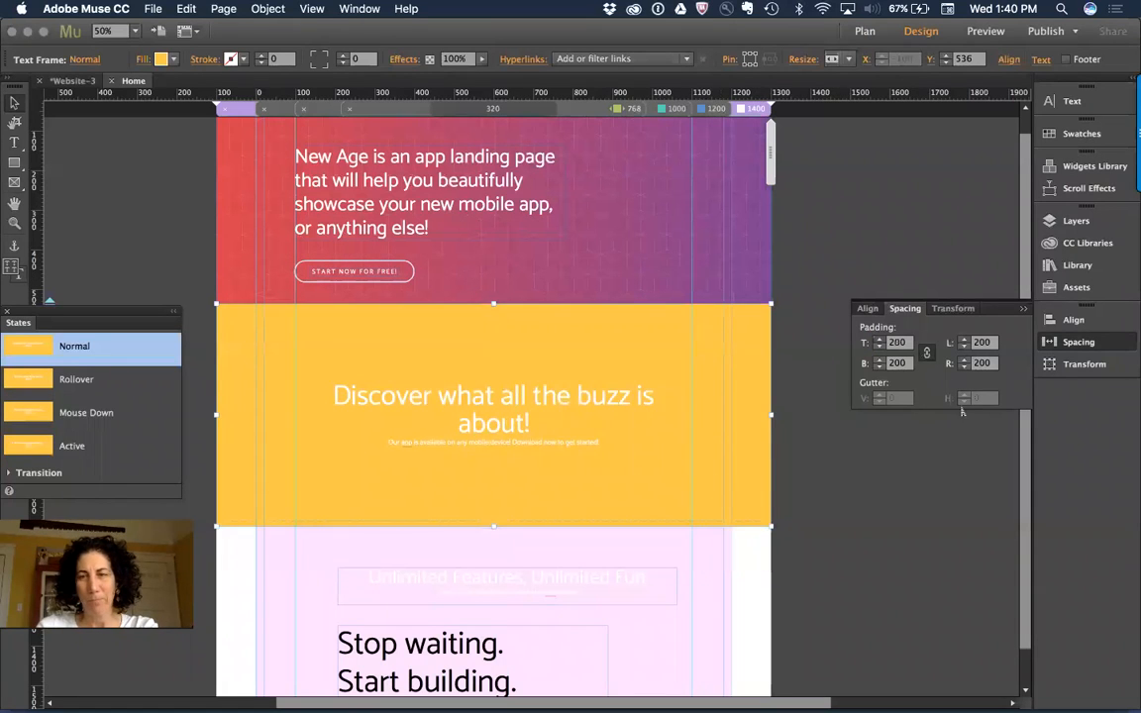
Unlink the yellow text frame's padding values and set its left and right padding to 250.
left_click(929, 359)
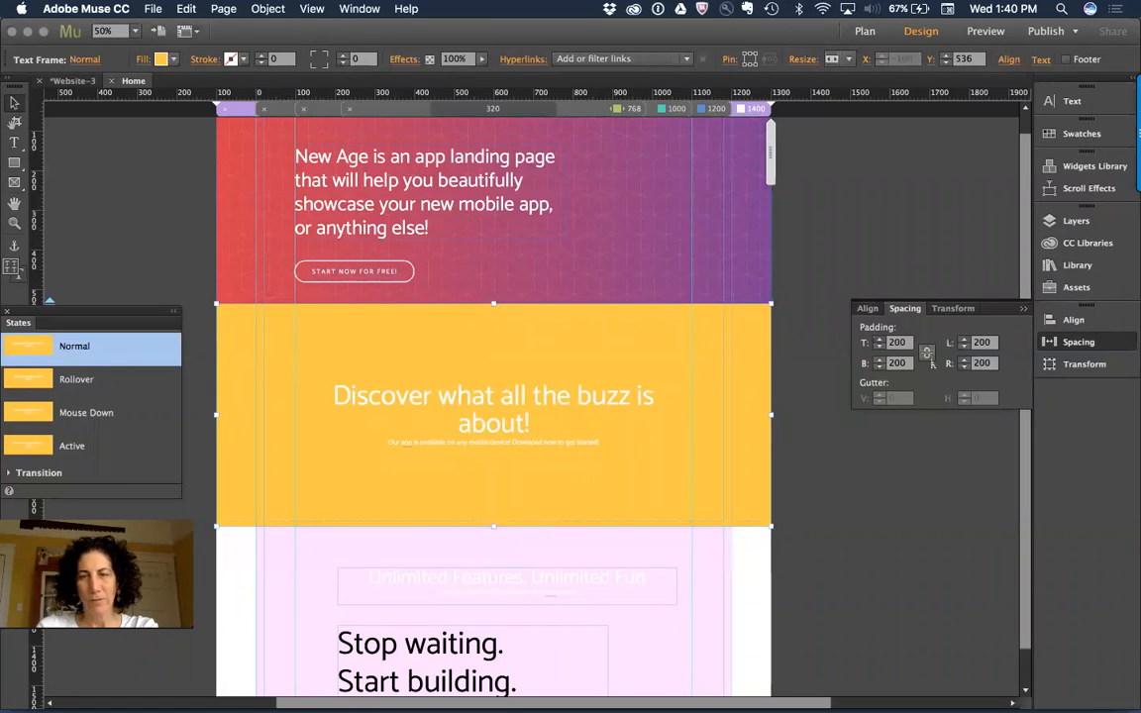
left_click(990, 343)
type("250")
key("Tab")
type("250")
key("Tab")
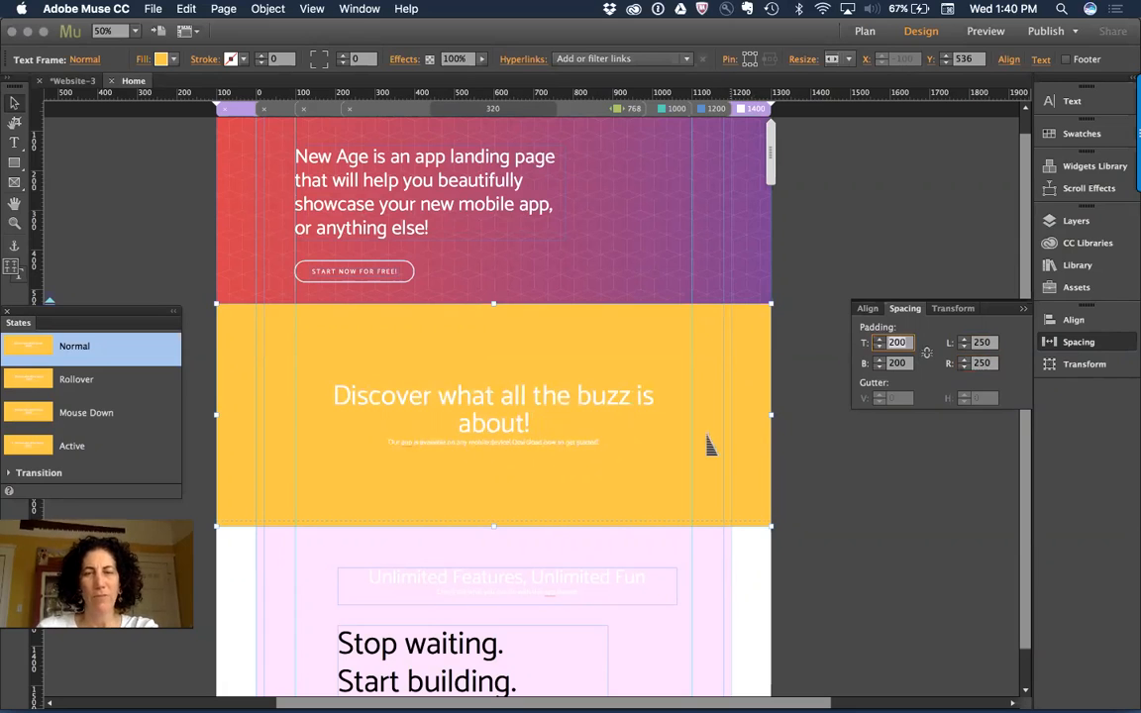
Increase both the left and right padding of the yellow text frame to 300.
double_click(984, 343)
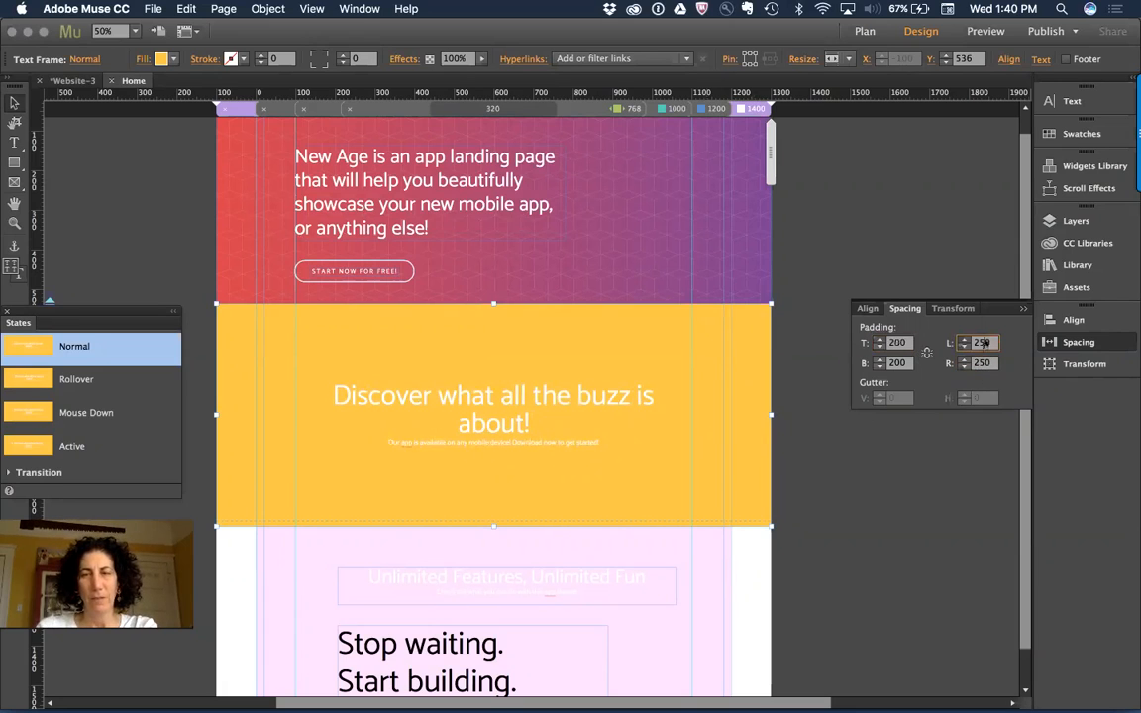
type("300")
key("Tab")
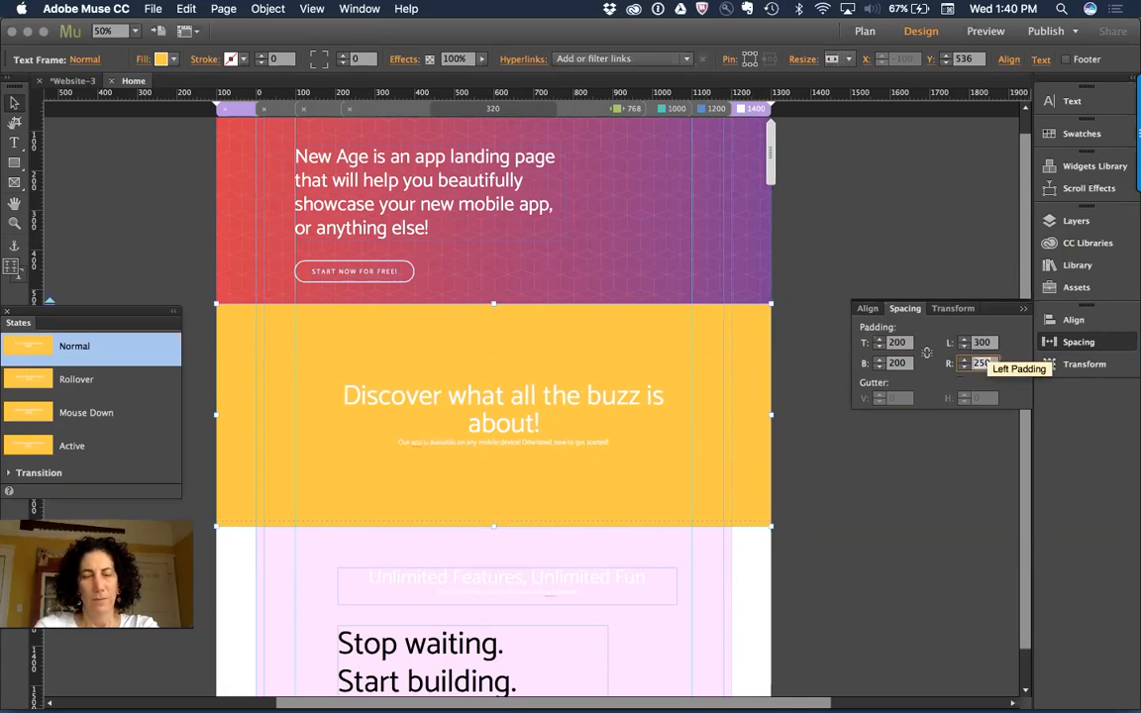
type("300")
key("Return")
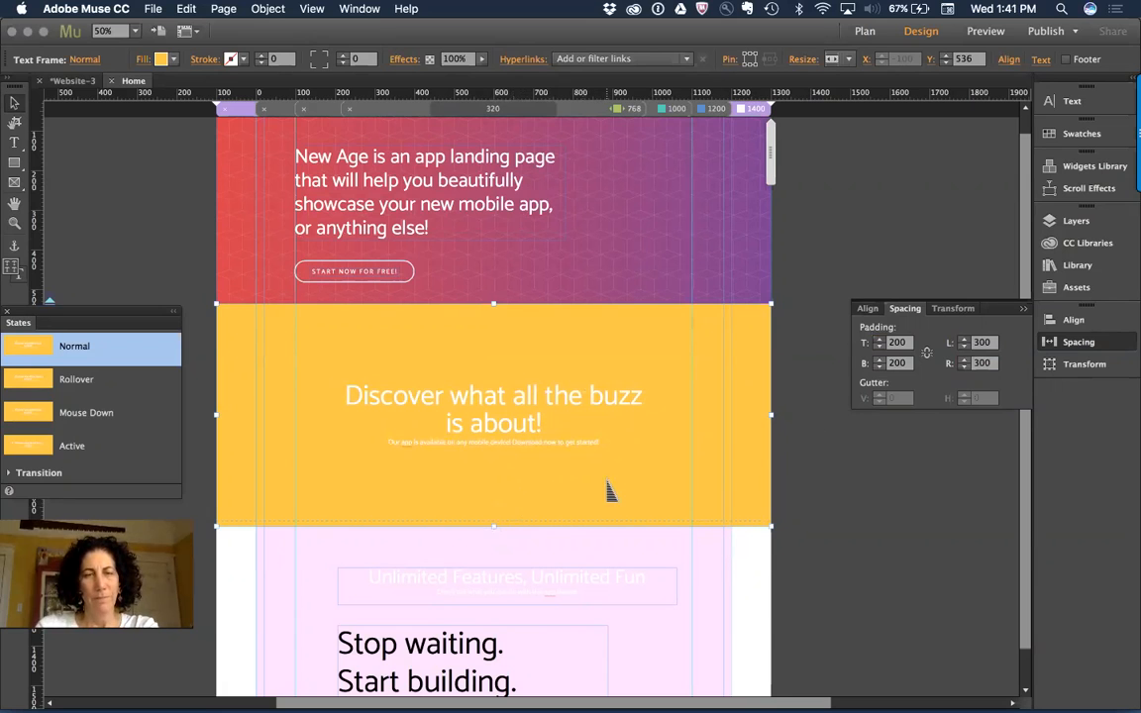
Switch to Chrome, close the developer tools, examine how the New Age header adapts to a narrower window, and return to Adobe Muse.
key("super+Tab")
scroll(555, 398, "down", 5)
scroll(555, 398, "up", 1)
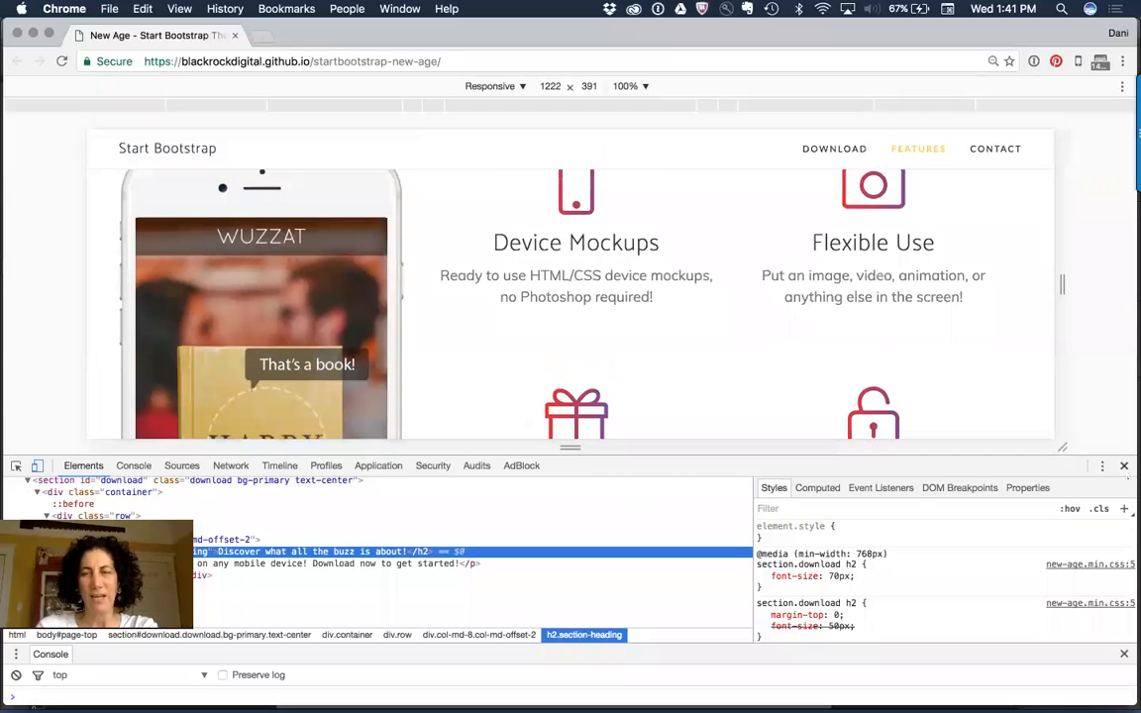
key("super+alt+i")
scroll(634, 397, "up", 3)
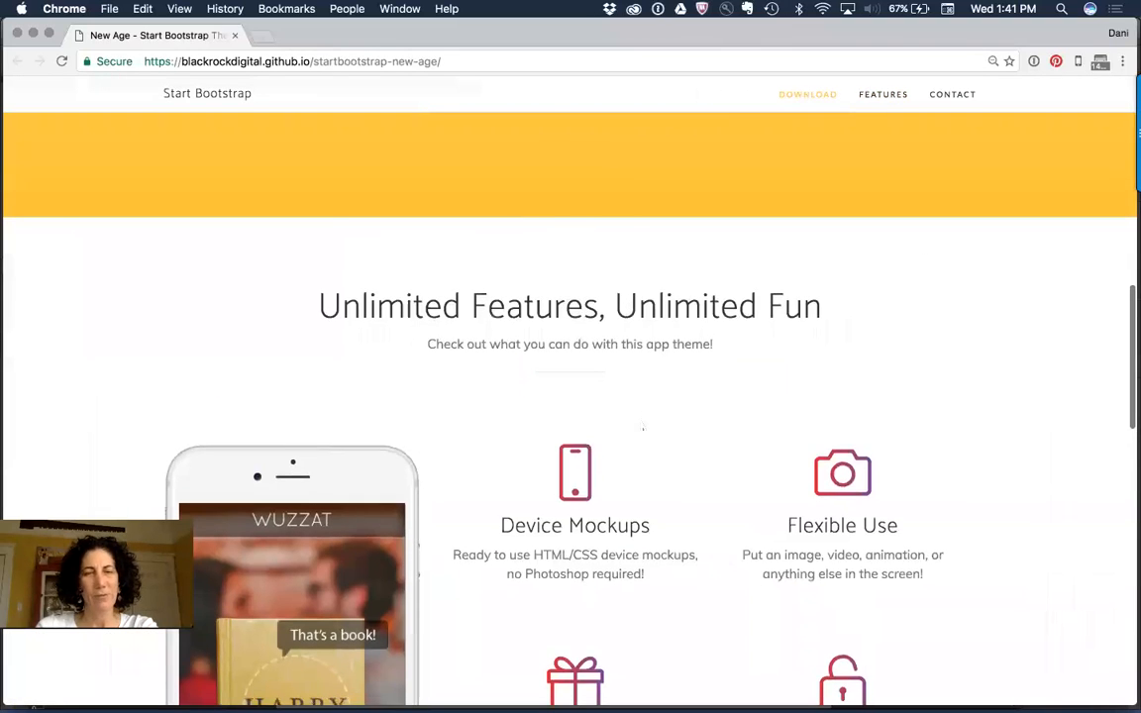
scroll(643, 428, "down", 3)
scroll(640, 436, "up", 10)
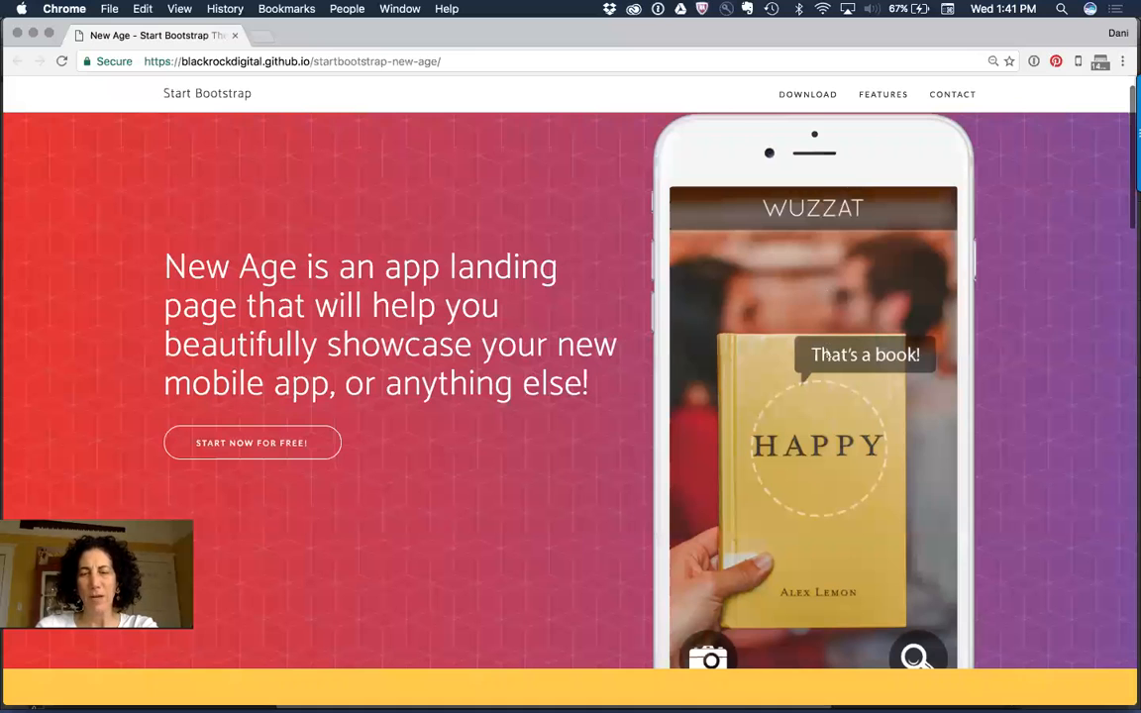
scroll(827, 354, "up", 1)
scroll(1040, 315, "down", 4)
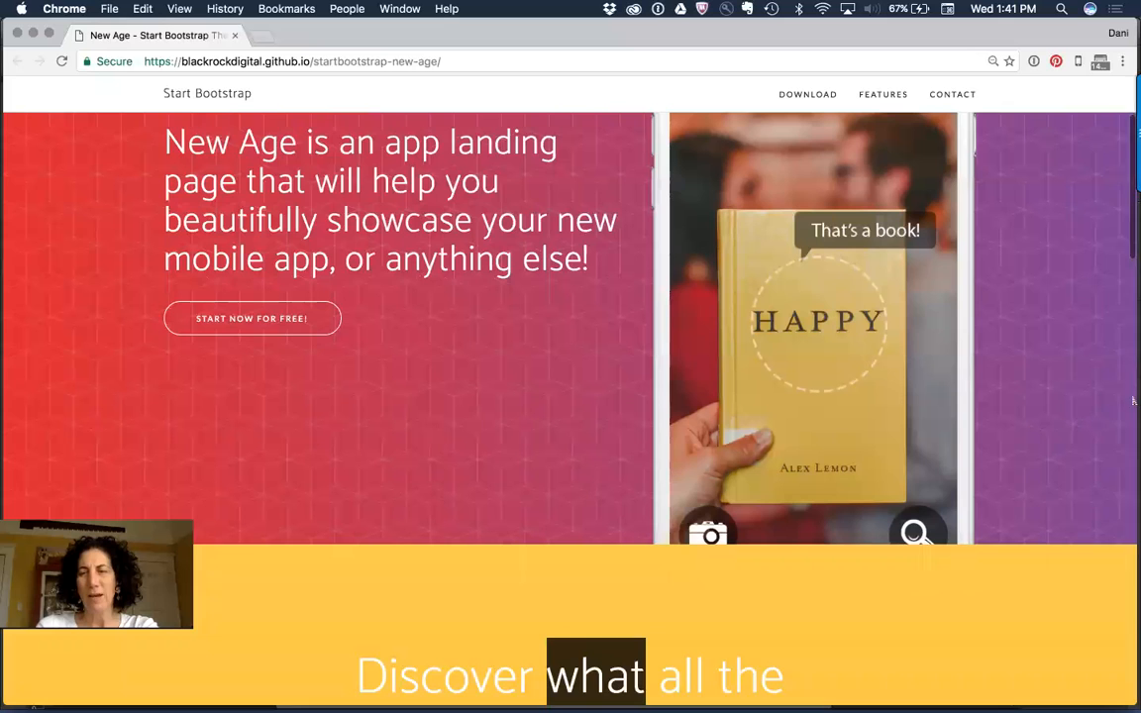
left_click_drag(1135, 400, 1028, 406)
left_click_drag(1105, 417, 897, 426)
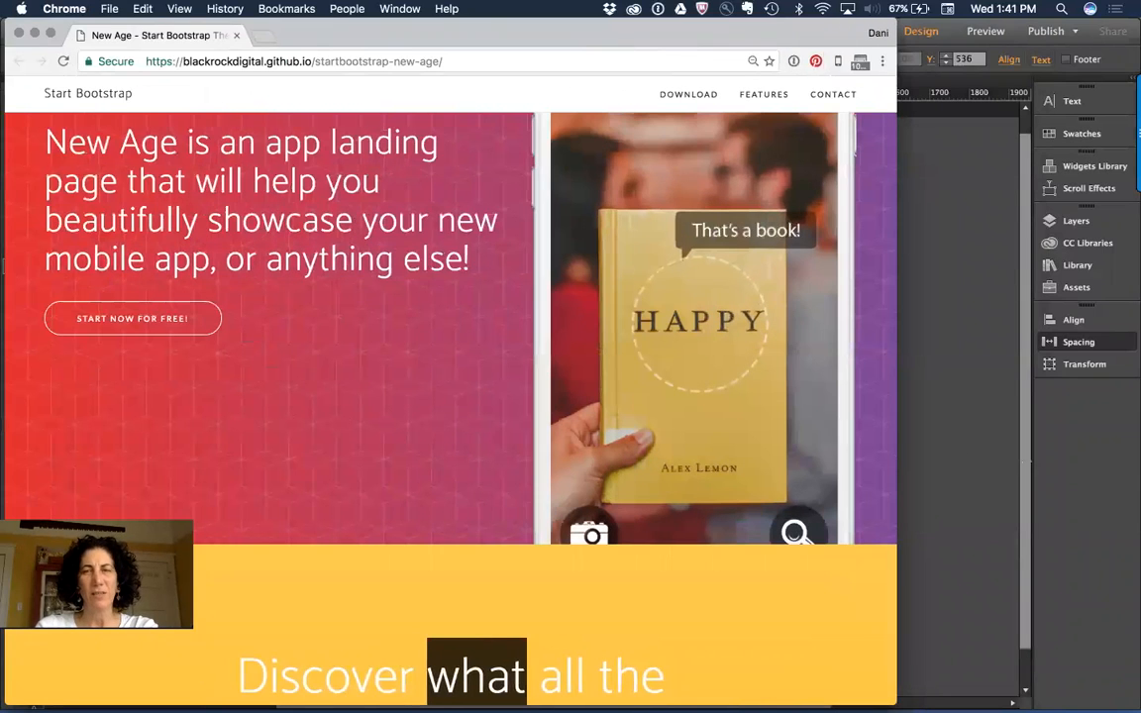
left_click(991, 443)
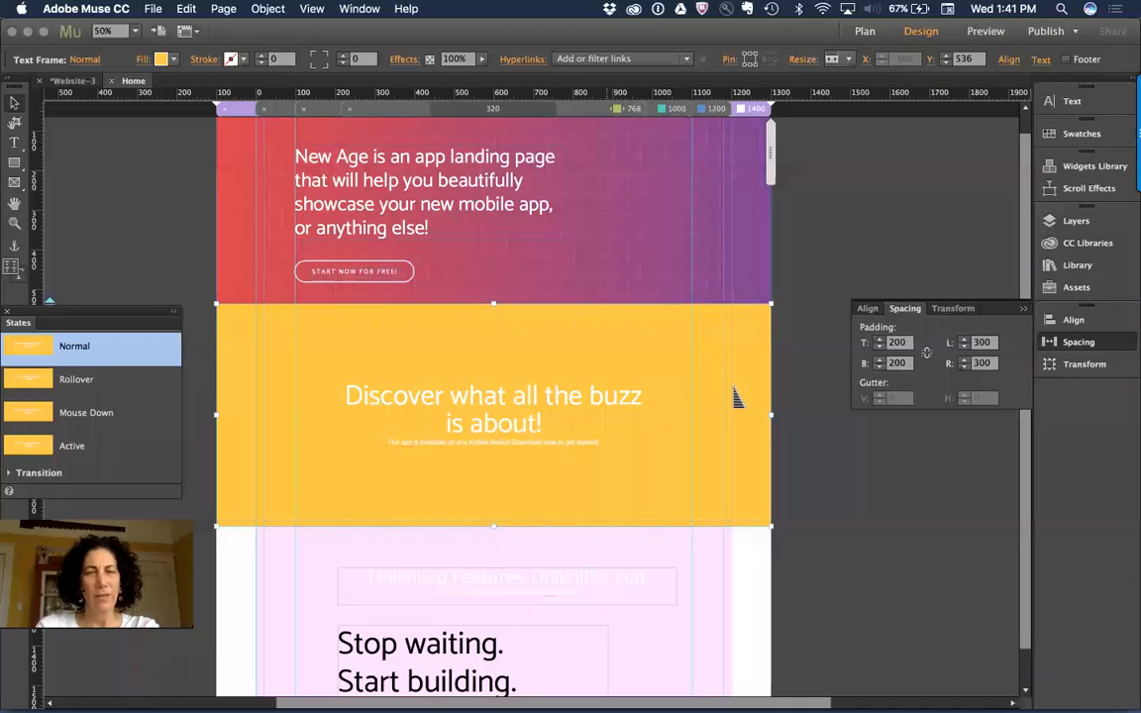
Place iphone_6_plus_white_port.png beside the header text at X 798, Y 123, overlapping the yellow section.
left_click(819, 344)
scroll(820, 344, "up", 1)
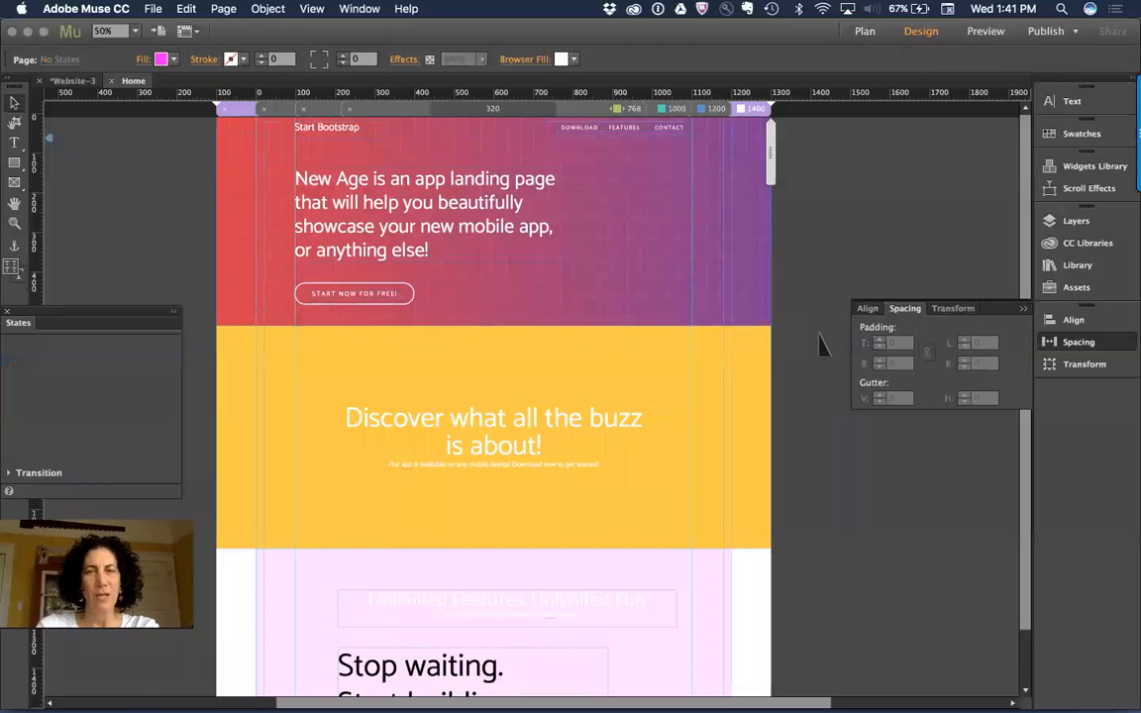
key("super+d")
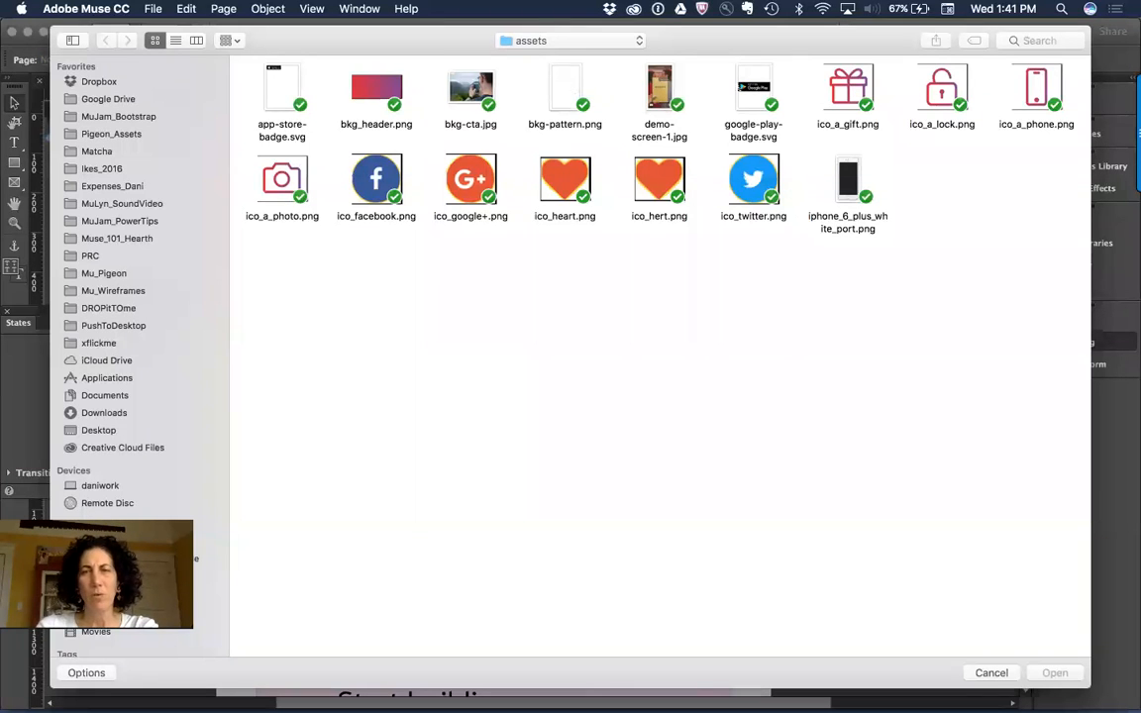
double_click(849, 184)
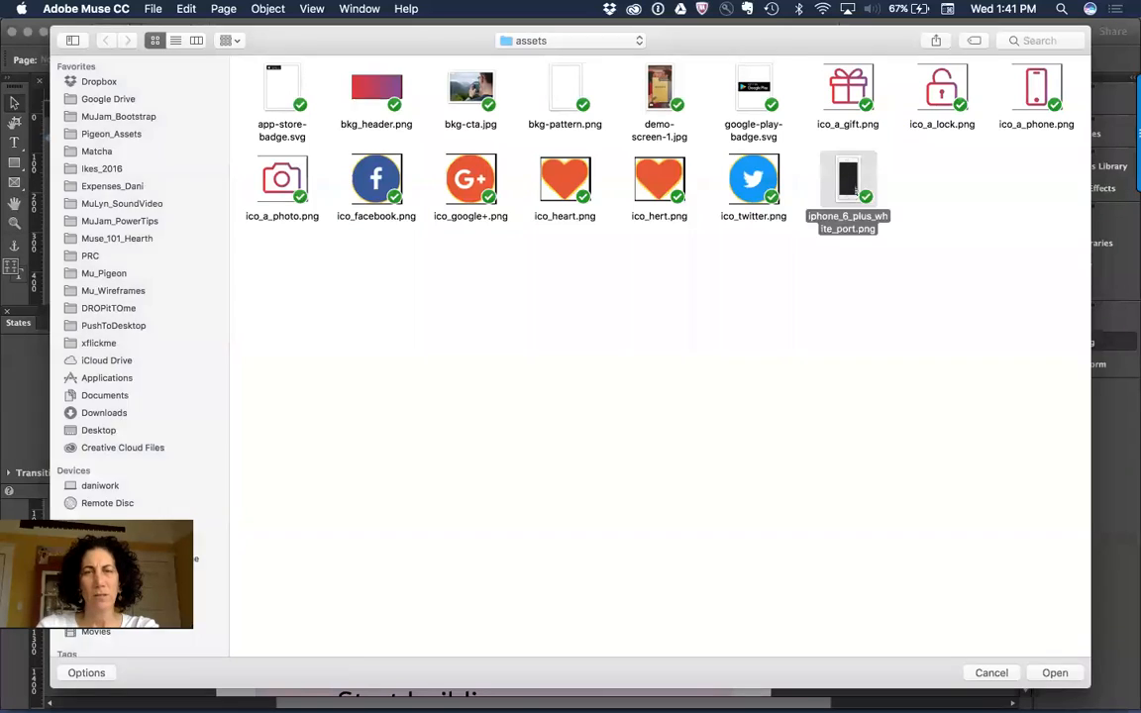
left_click_drag(596, 164, 721, 339)
left_click_drag(646, 265, 624, 265)
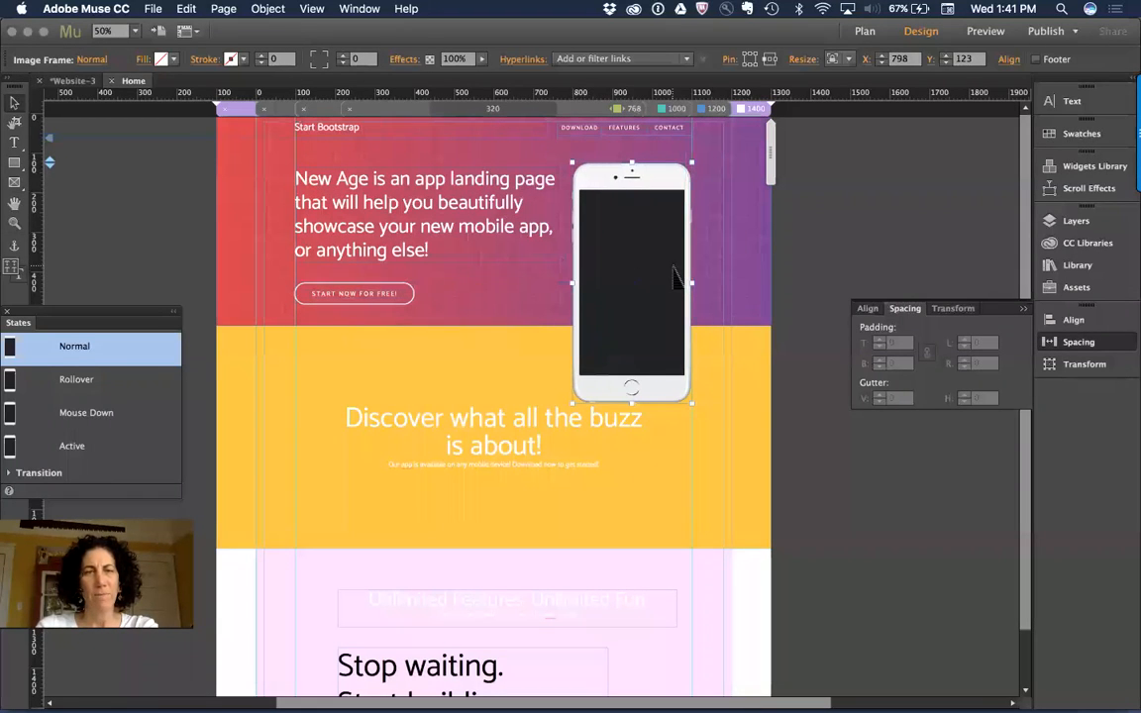
Narrow the "New Age is an app landing page" text frame so its heading leaves more space before the phone image.
left_click(561, 228)
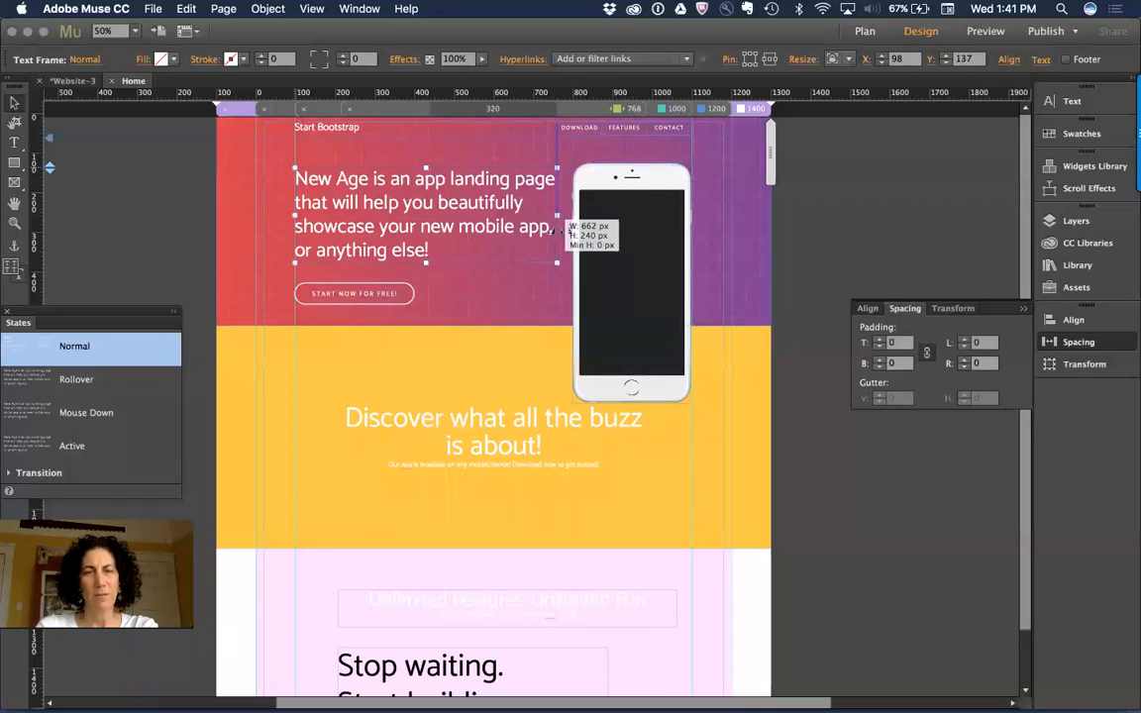
left_click_drag(571, 226, 550, 226)
left_click(637, 267)
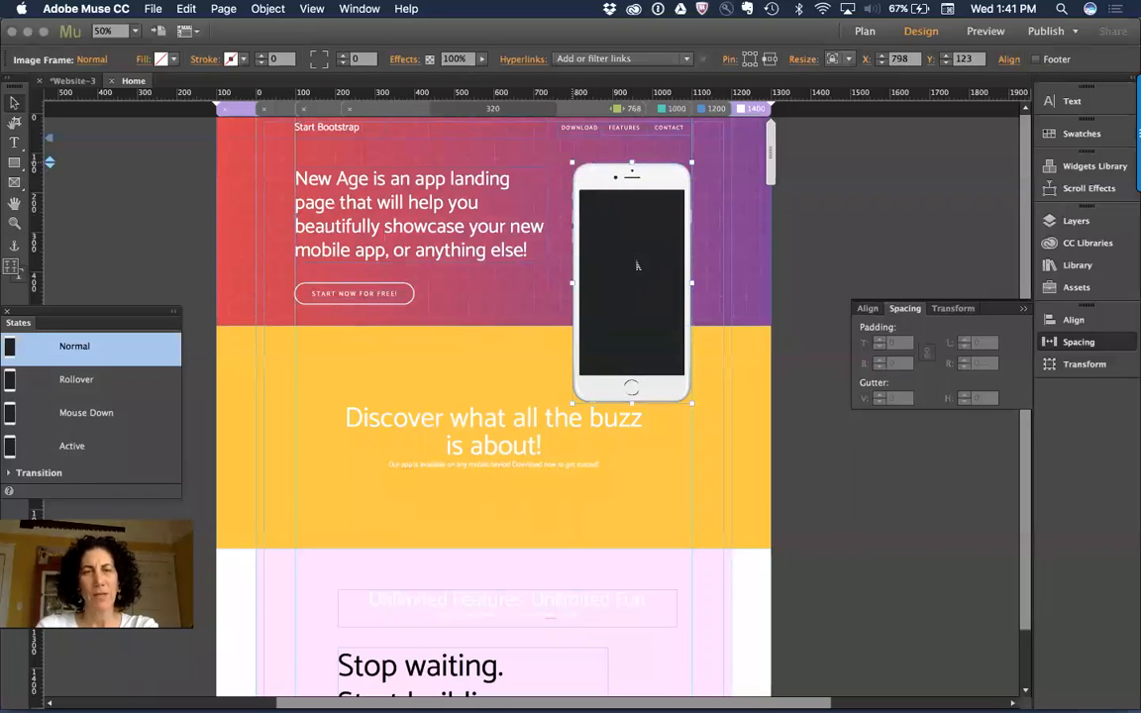
Place demo-screen-1.jpg at X 818, Y 192, scaled to fill the phone's black screen.
key("super+d")
double_click(658, 89)
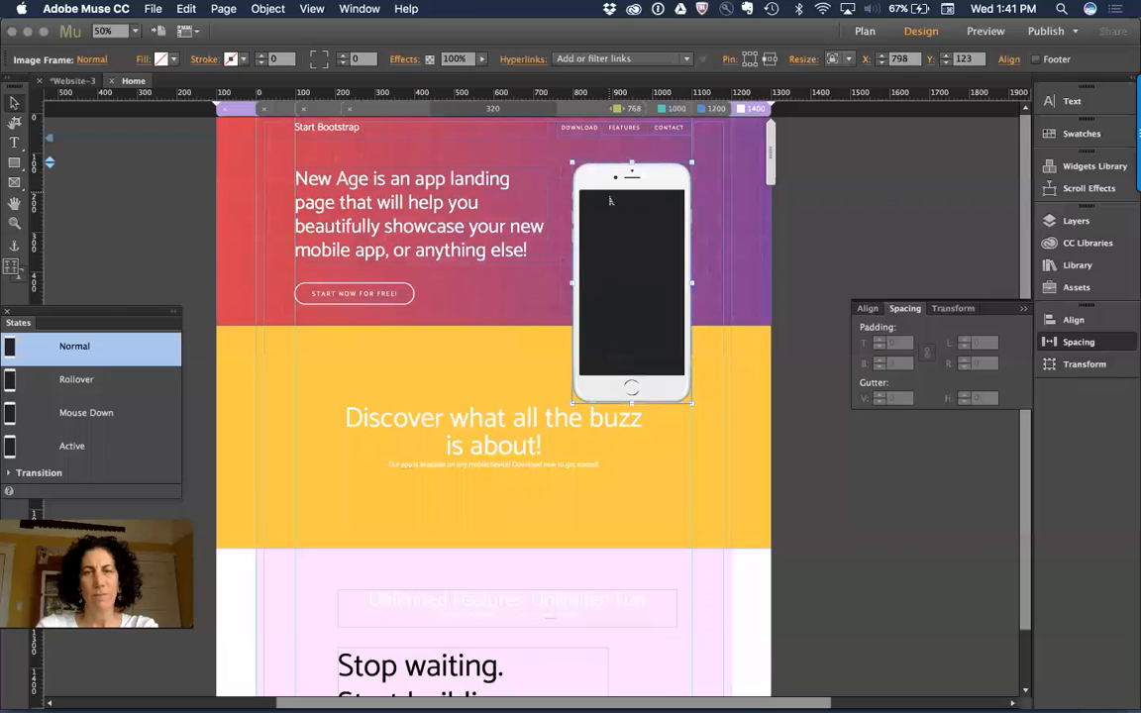
left_click_drag(583, 199, 683, 370)
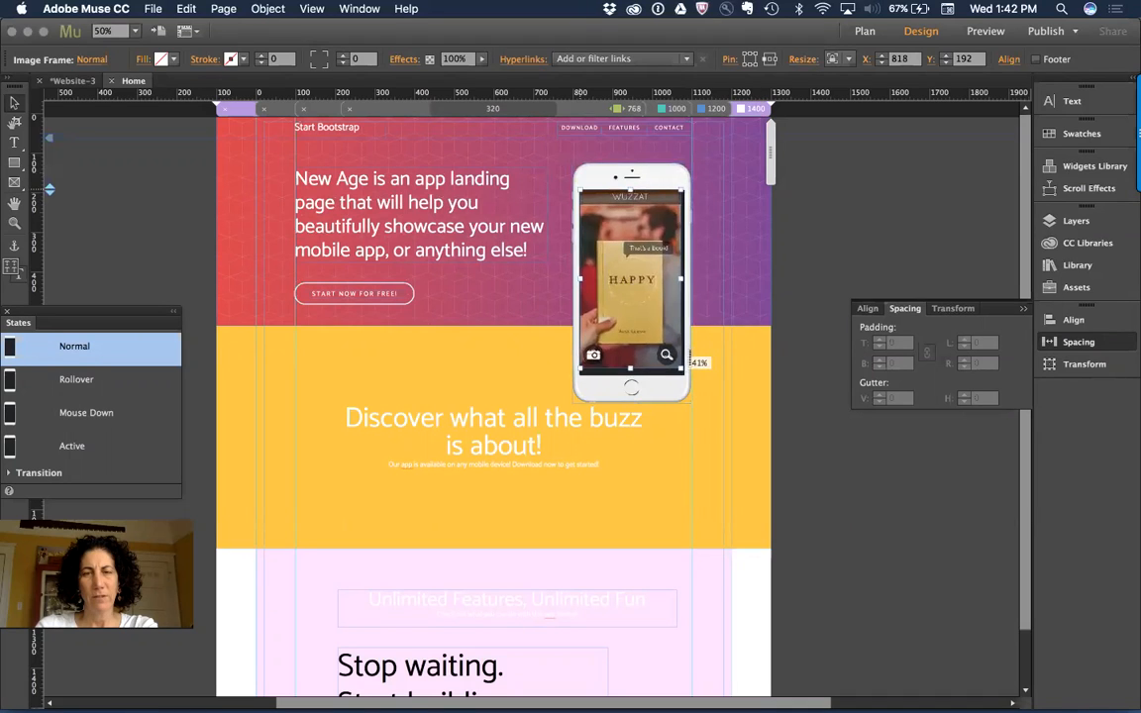
left_click(827, 368)
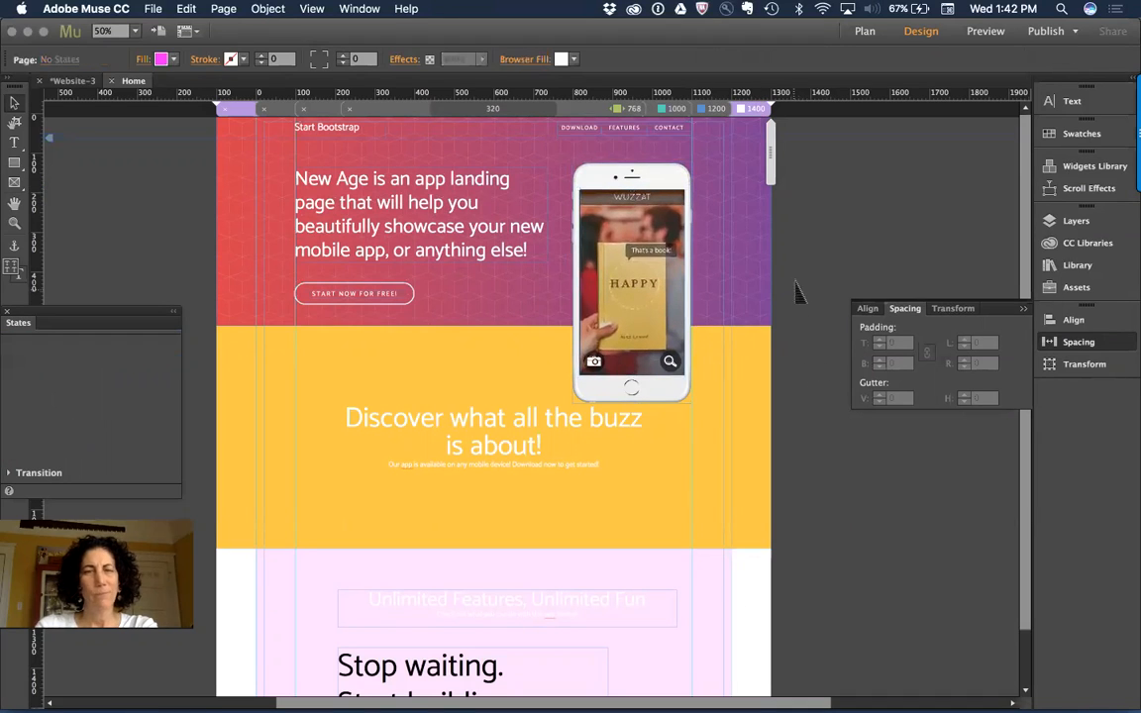
Select the phone image together with the demo screen image and group them.
left_click(582, 237)
left_click(963, 156)
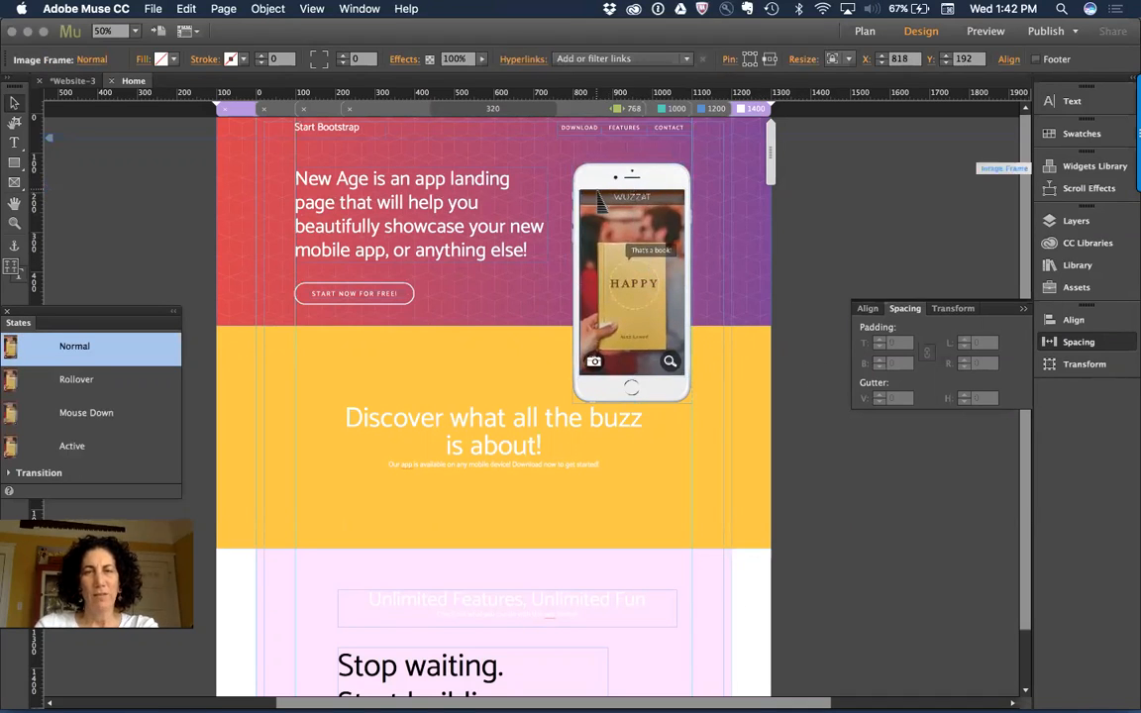
left_click(604, 179)
left_click(598, 202, "shift")
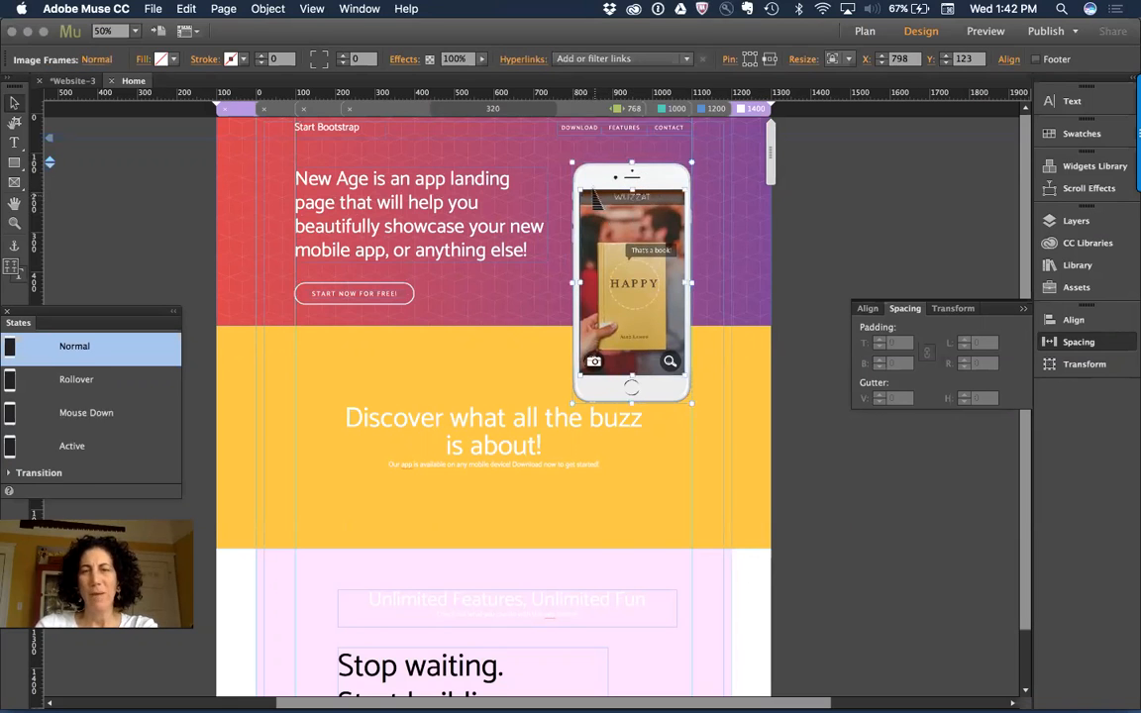
right_click(594, 182)
left_click(609, 168)
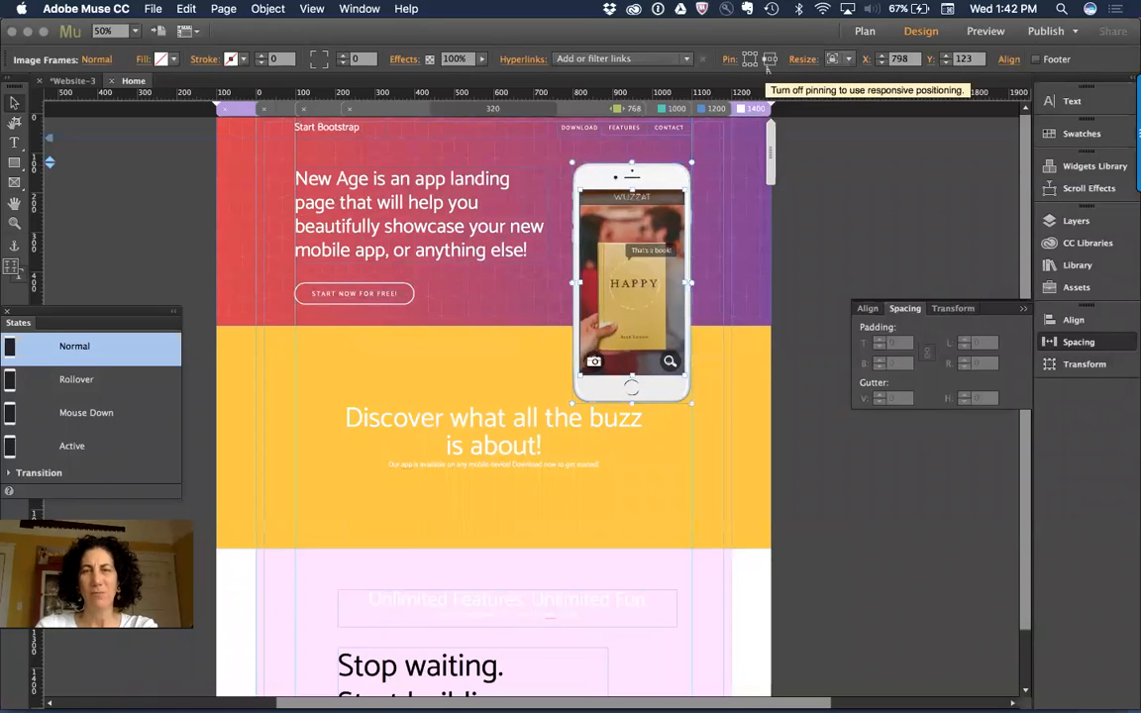
right_click(668, 177)
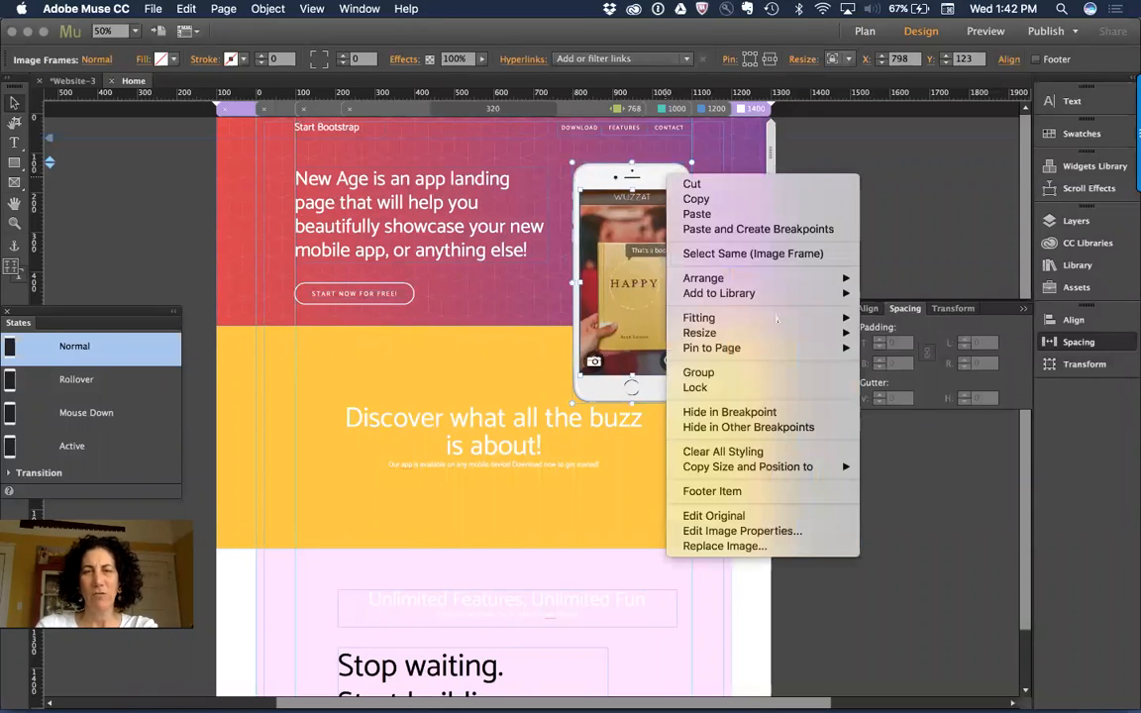
left_click(753, 372)
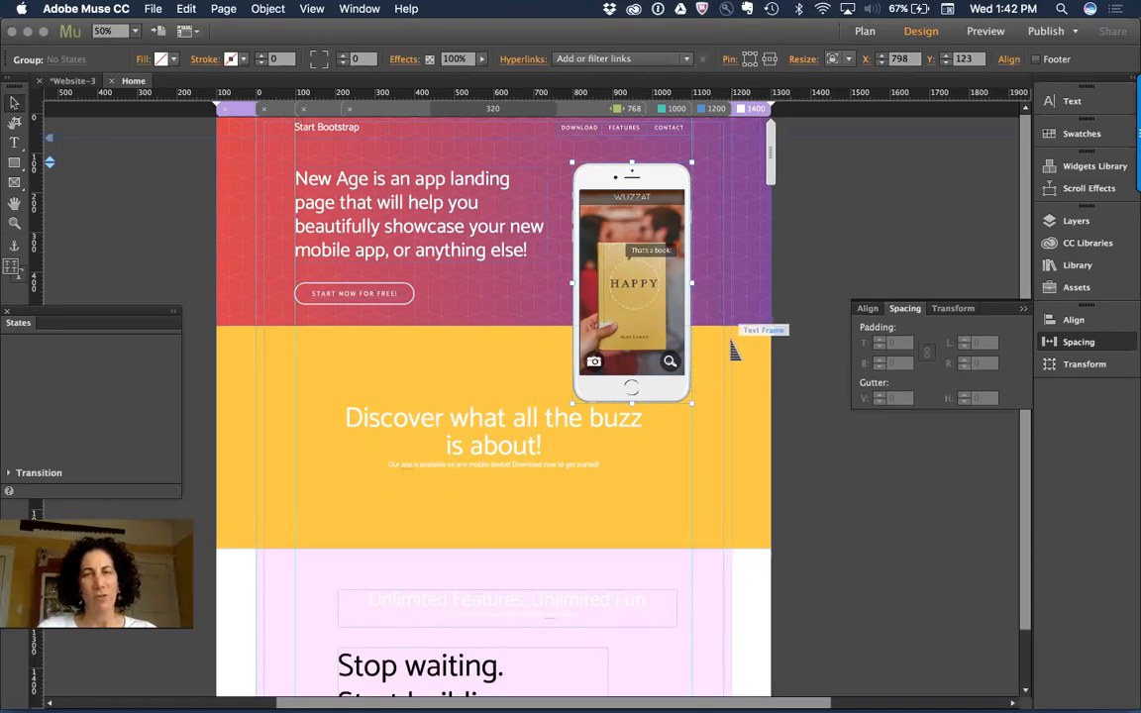
Bring the yellow "Discover what all the buzz is about!" text frame to the front so it covers the phone's lower part.
right_click(748, 365)
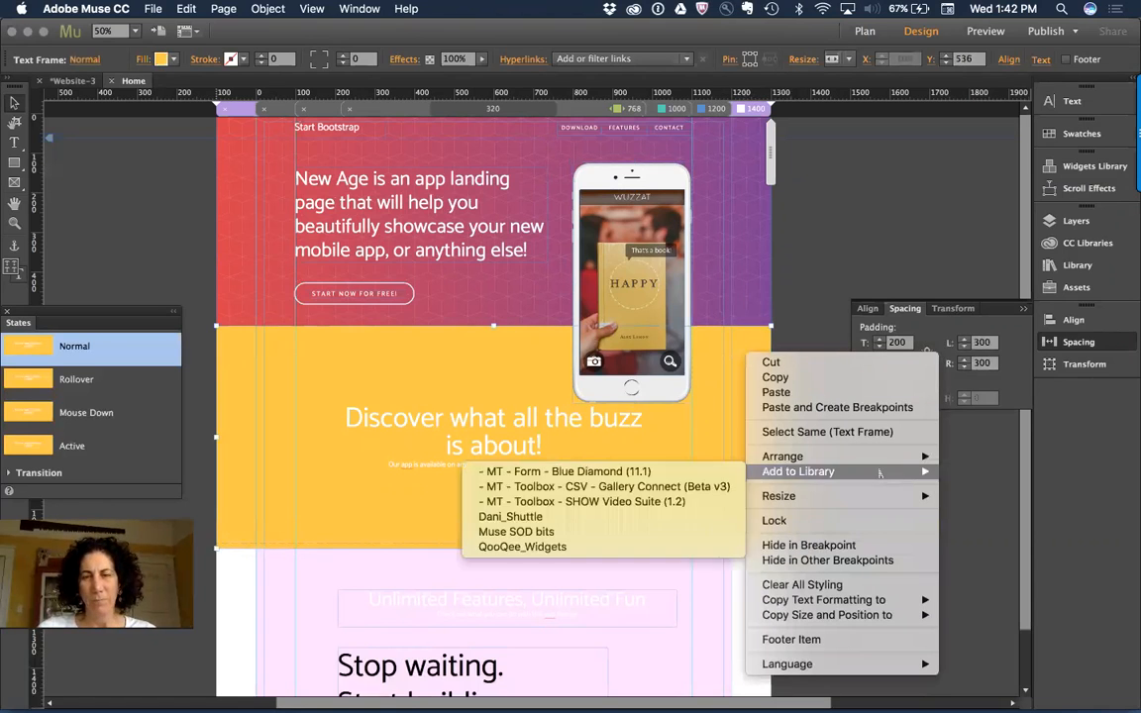
mouse_move(872, 456)
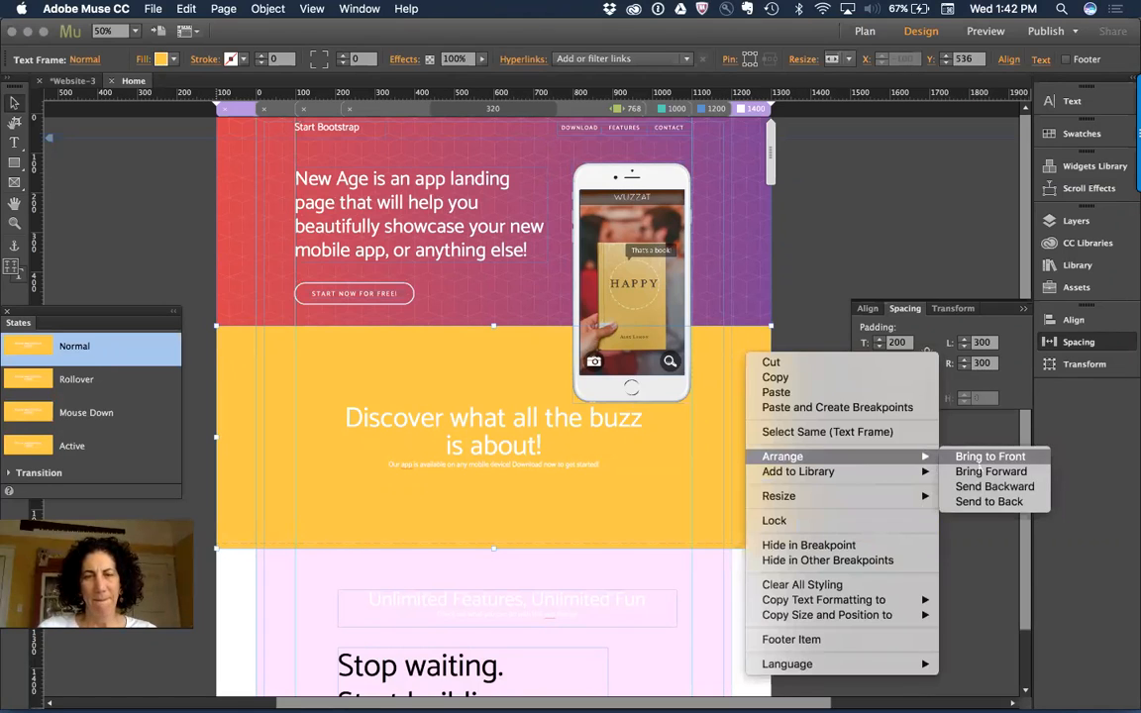
left_click(991, 456)
left_click(829, 281)
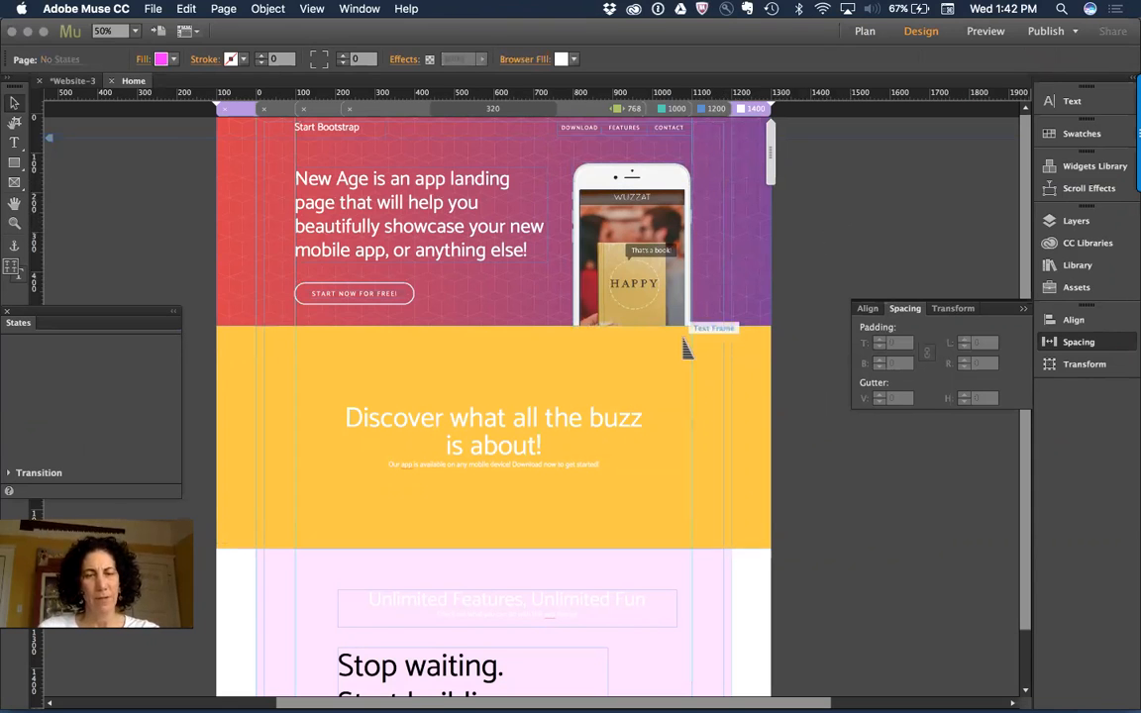
Examine the "Unlimited Features, Unlimited Fun" section of the reference page in Chrome and return to Adobe Muse.
scroll(684, 345, "down", 2)
key("super+Tab")
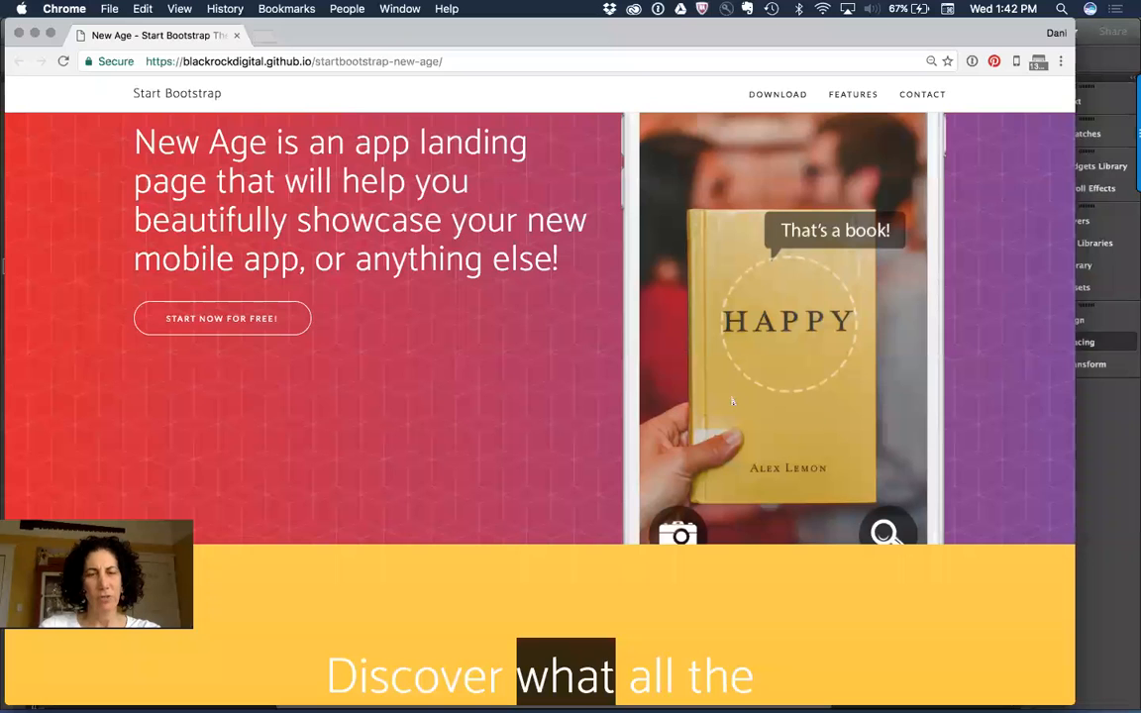
scroll(733, 401, "down", 4)
scroll(733, 401, "down", 5)
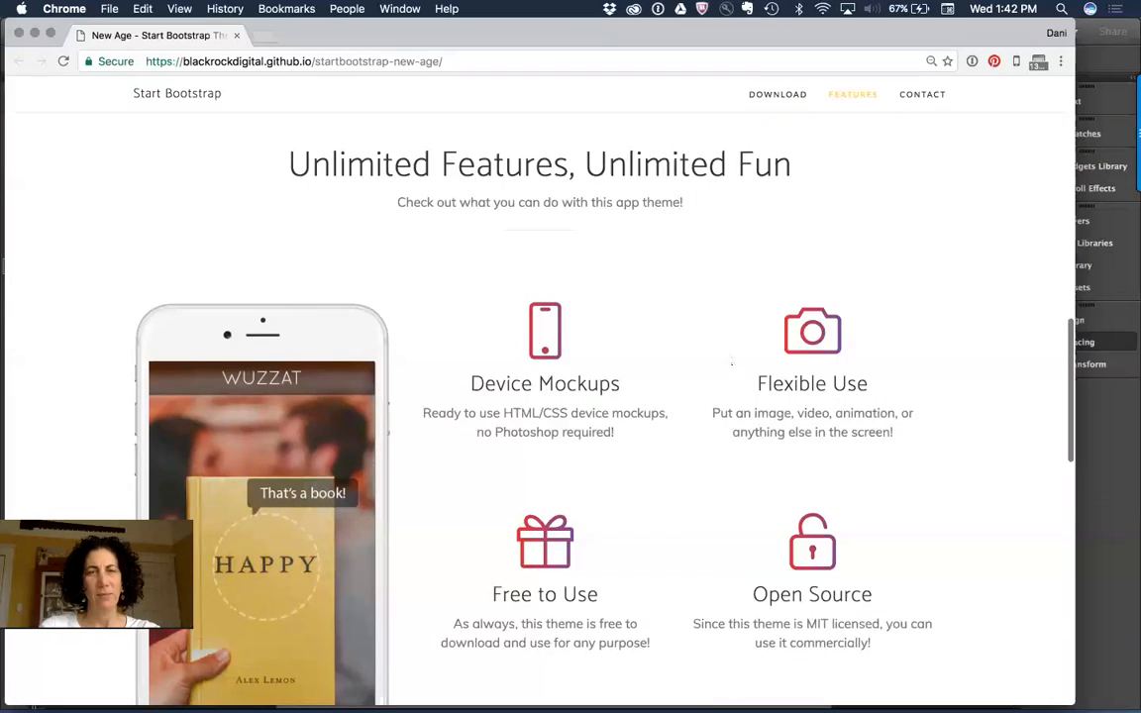
key("super+Tab")
left_click(530, 548)
key("super+Tab")
key("super+Tab")
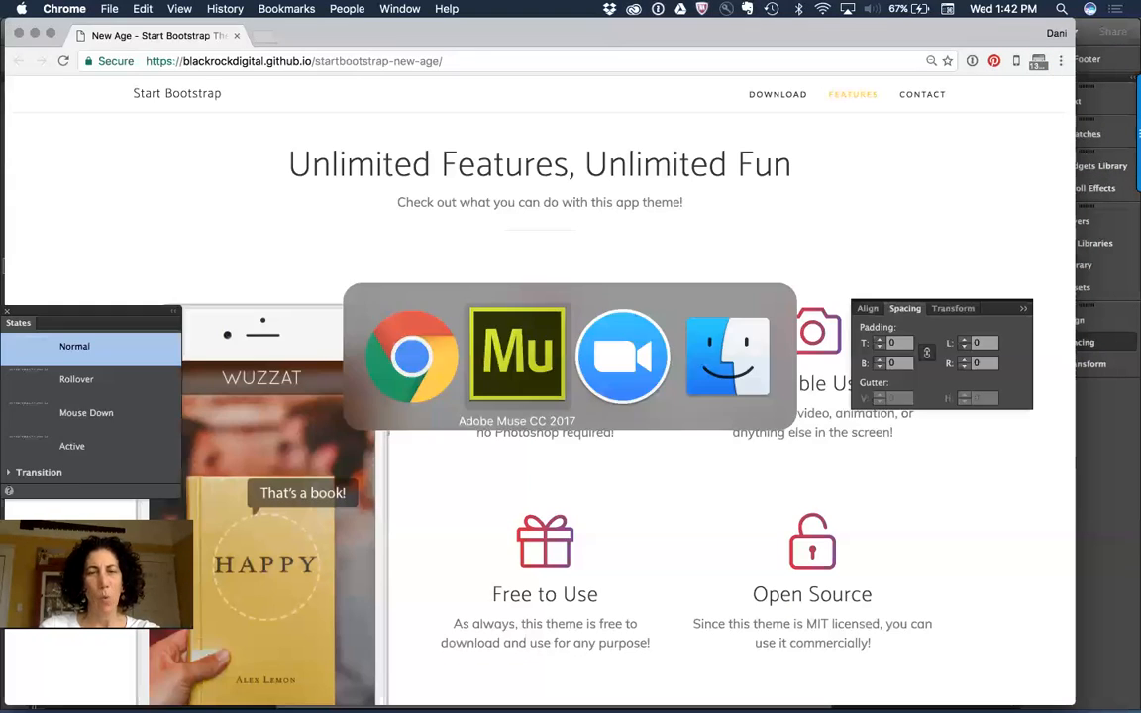
Color the "Unlimited Features, Unlimited Fun" heading and its subtitle black (000000), leaving their text frame selected.
double_click(595, 543)
triple_click(595, 541)
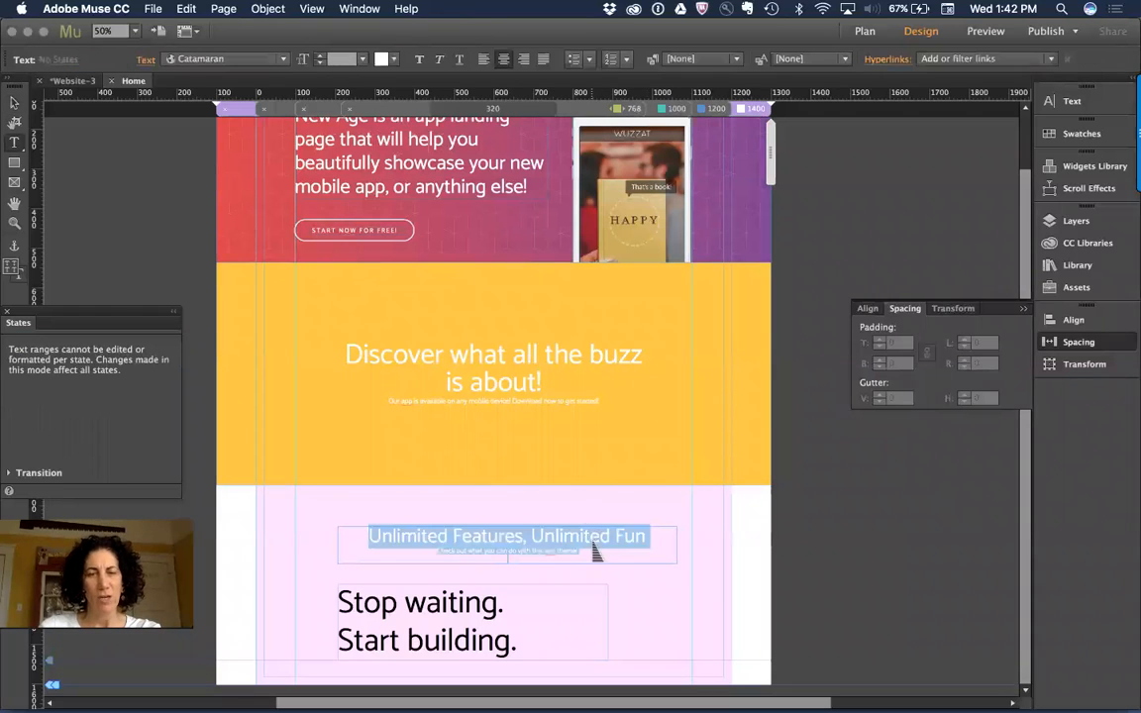
left_click(381, 59)
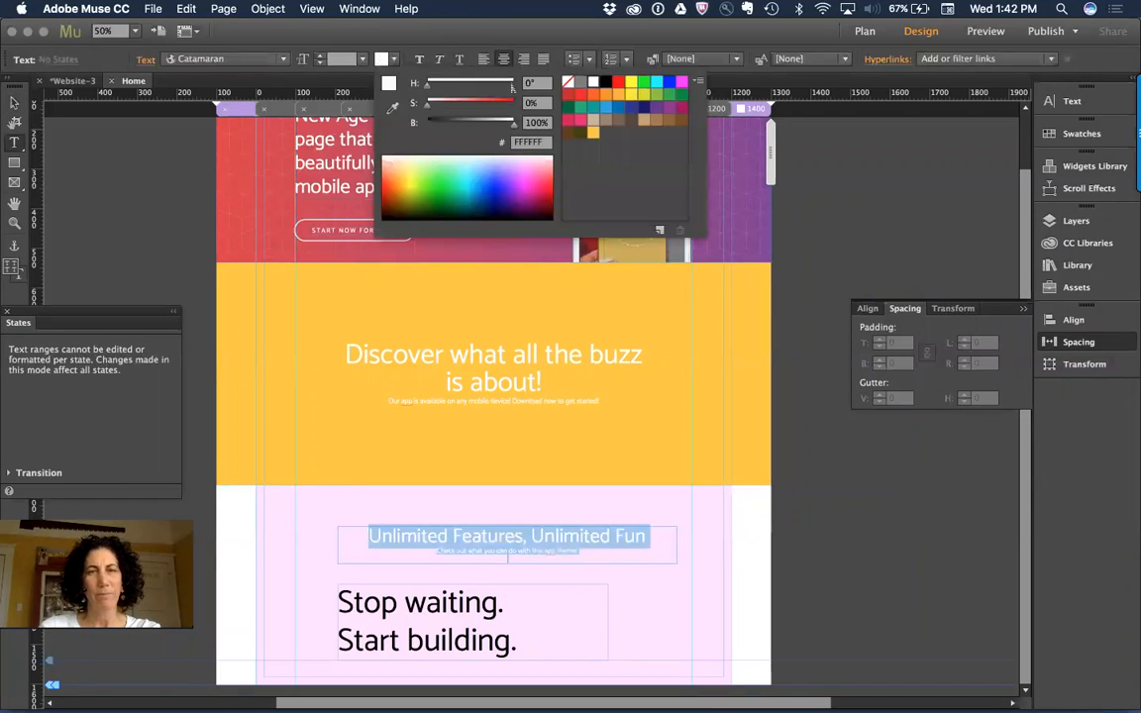
left_click(605, 81)
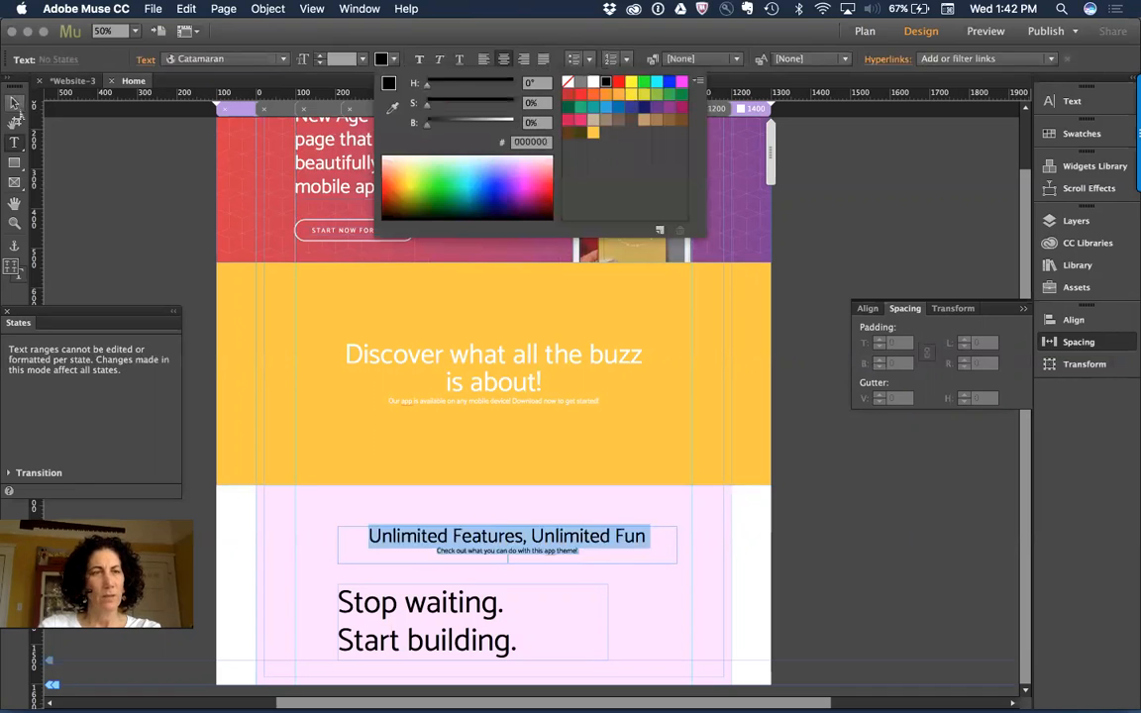
left_click(14, 105)
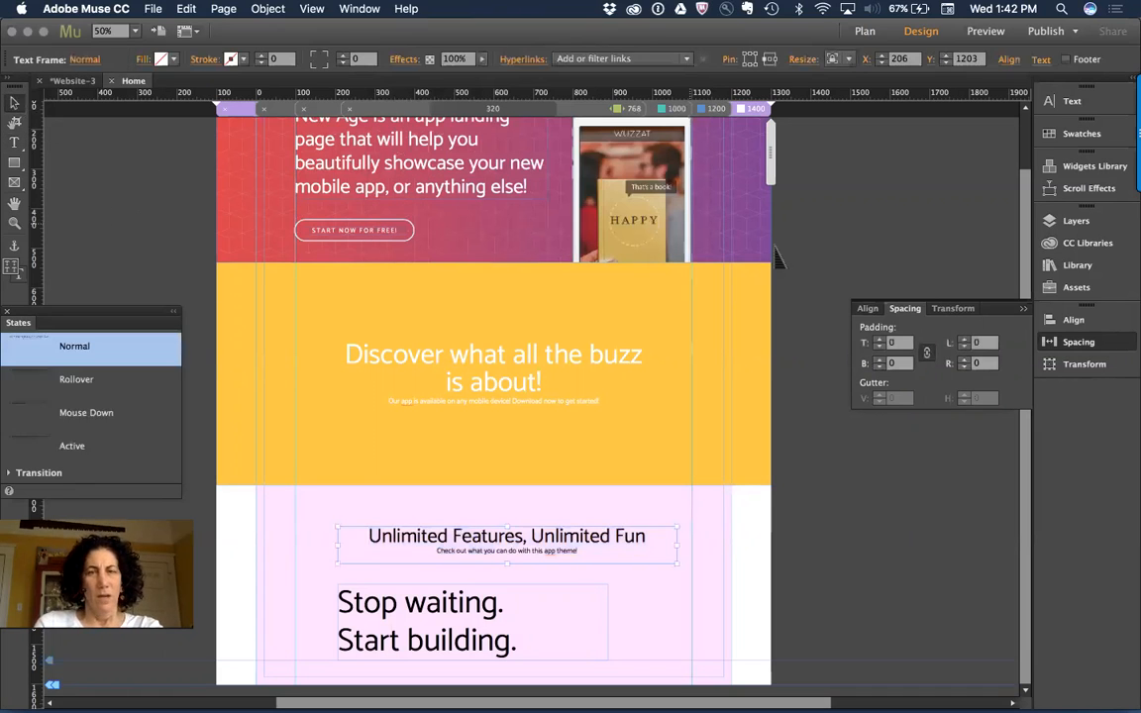
In Chrome, narrow the browser window, examine how the reference page's features section responds, and return to Adobe Muse.
key("super+Tab")
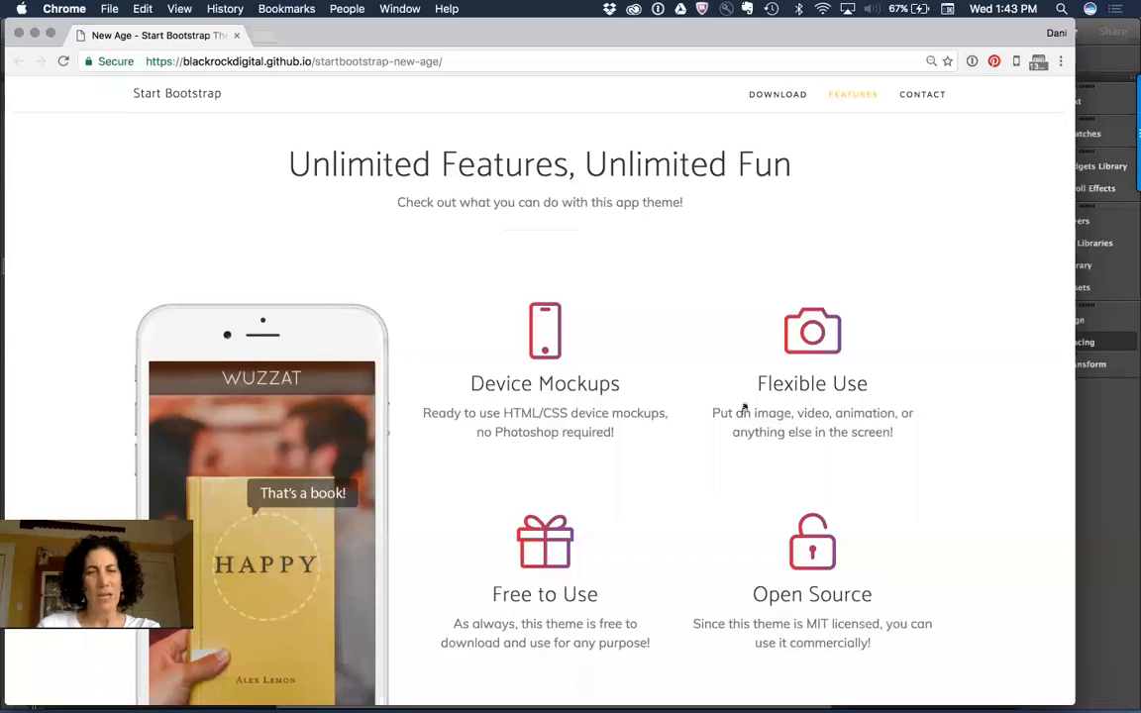
scroll(744, 407, "down", 2)
scroll(744, 408, "up", 2)
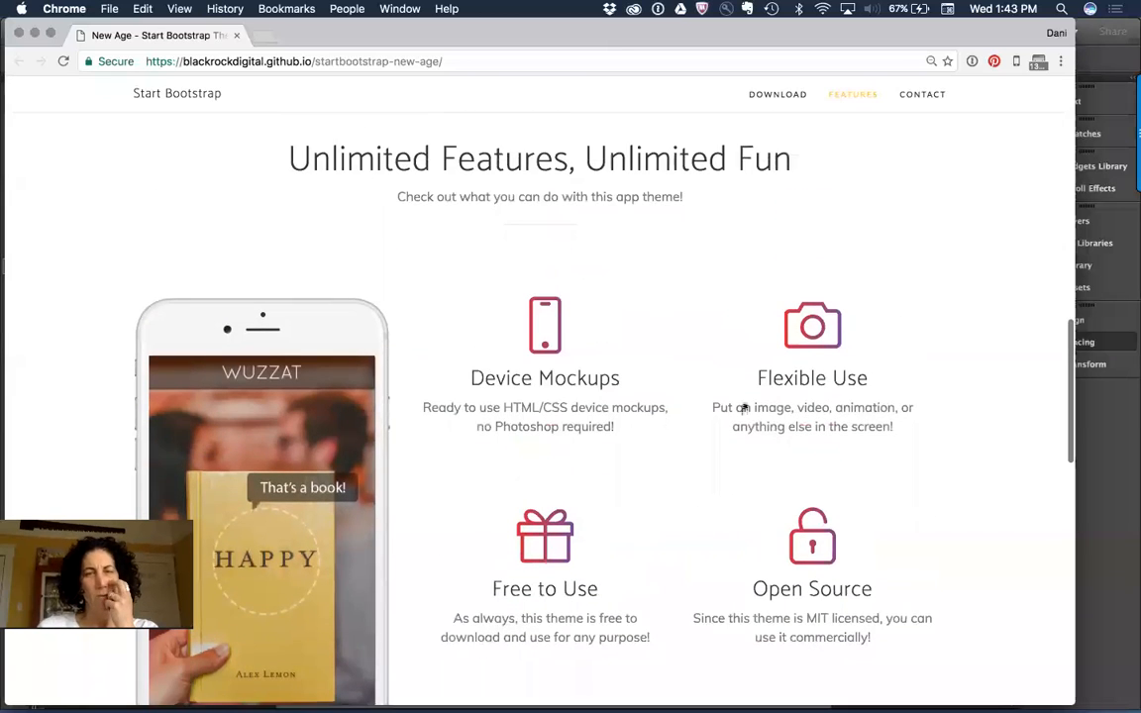
left_click_drag(1075, 242, 693, 355)
scroll(596, 395, "down", 10)
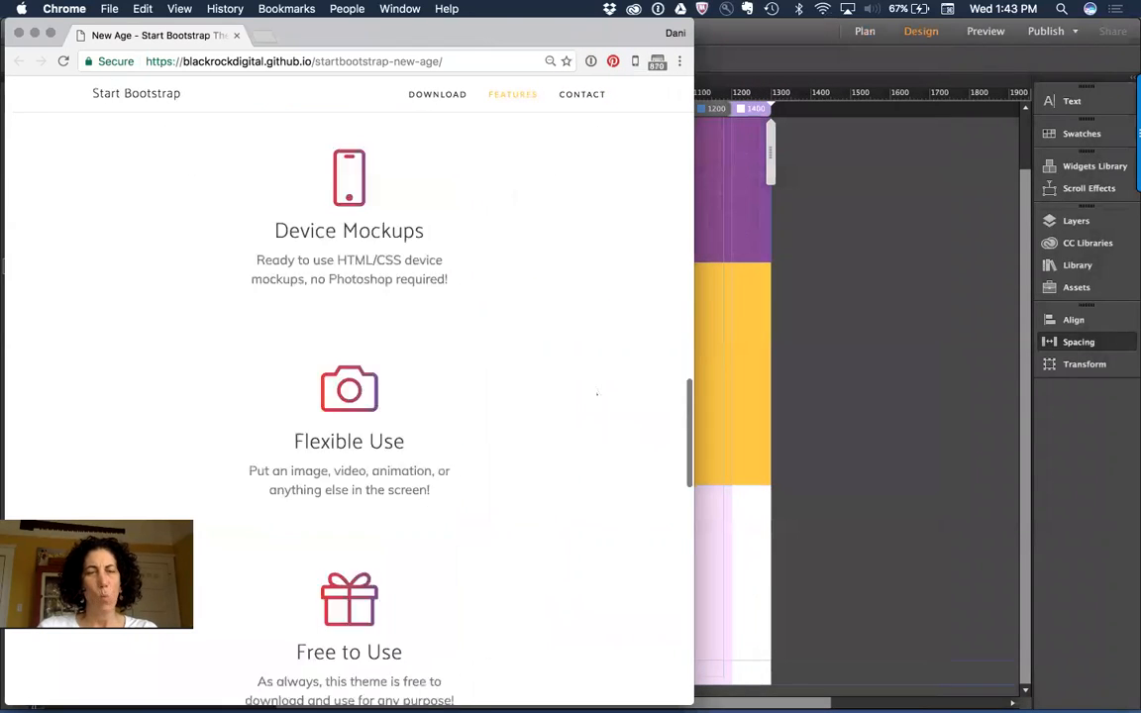
scroll(596, 394, "up", 7)
left_click(872, 325)
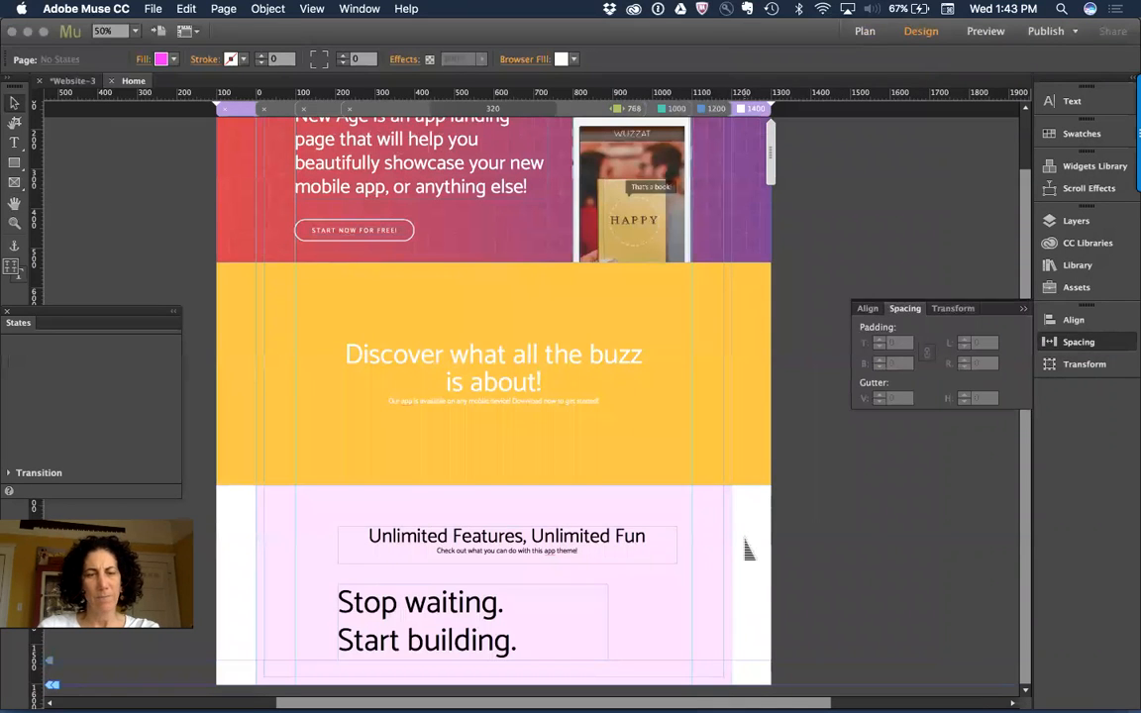
Push the "Stop waiting. Start building." text frame and the page bottom down to make room below the features heading.
left_click(453, 603)
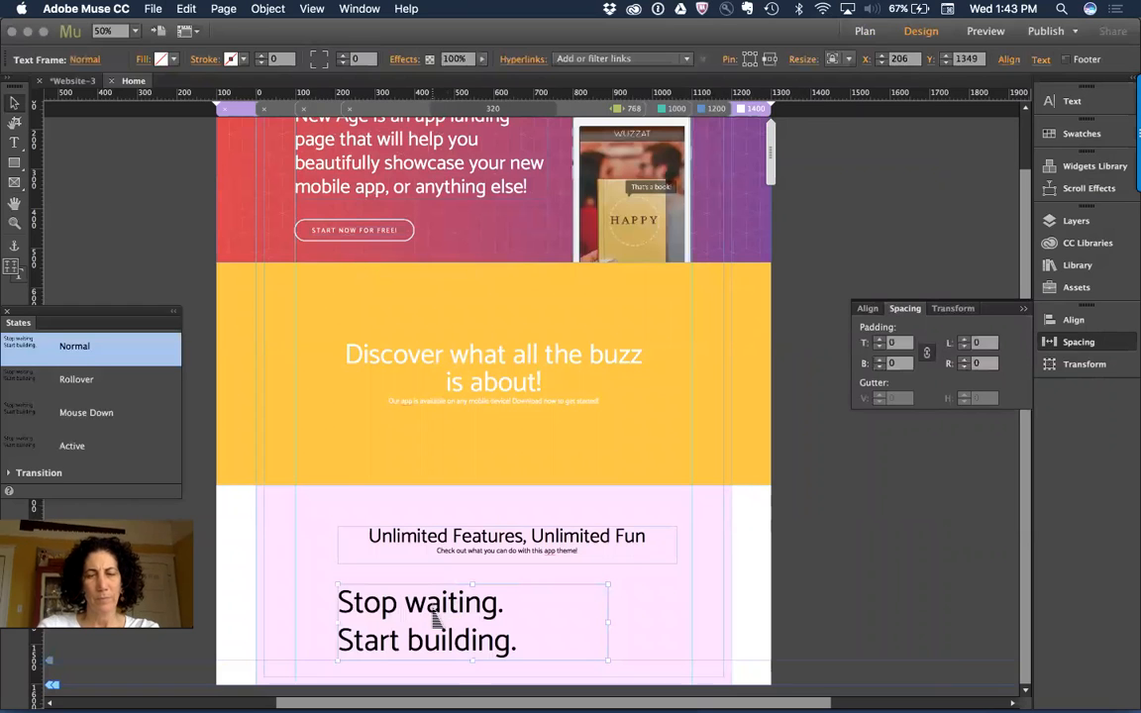
key("super+minus")
left_click_drag(89, 313, 162, 279)
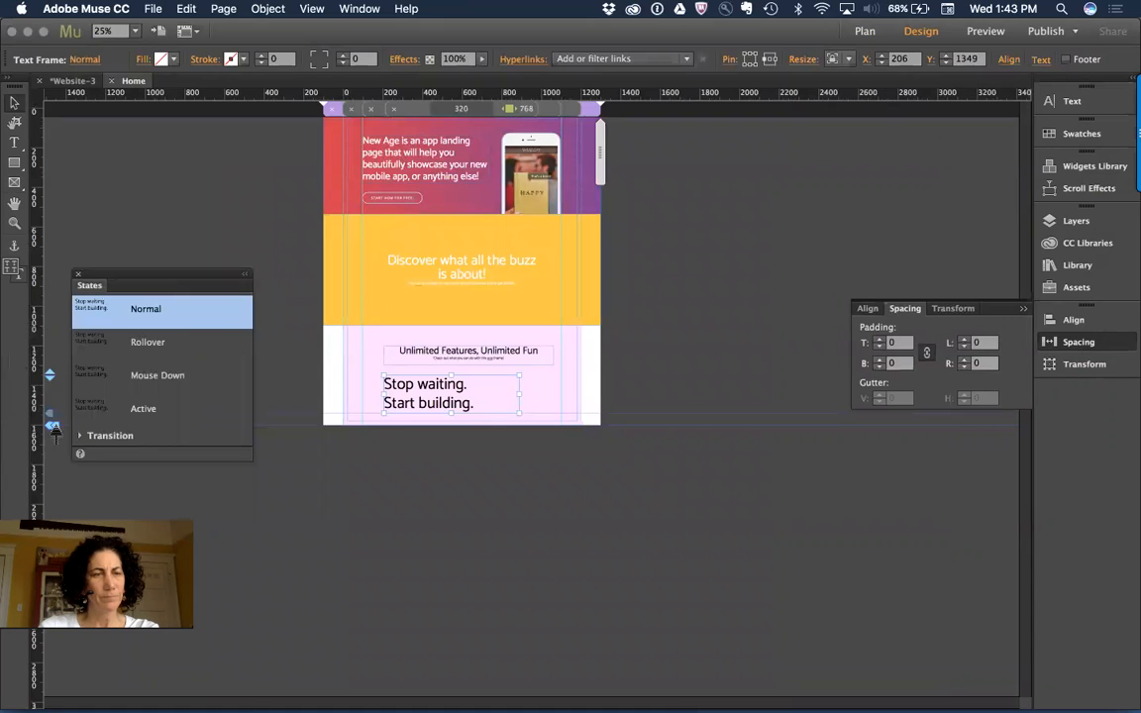
left_click_drag(49, 375, 48, 451)
left_click(736, 438)
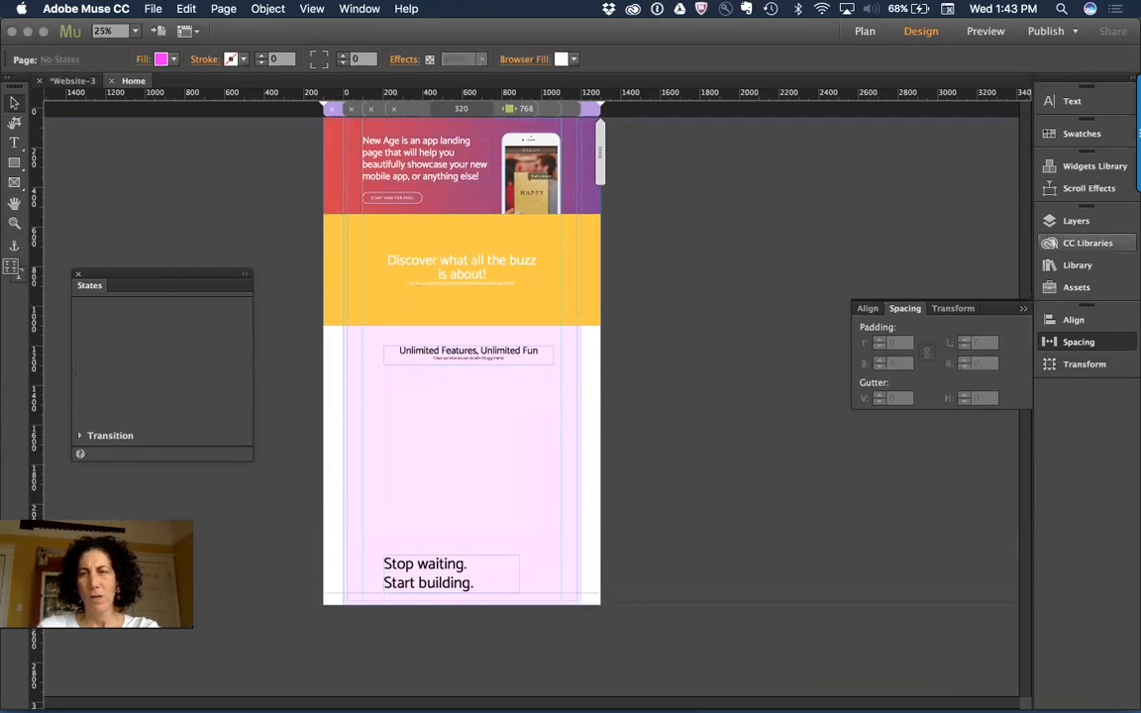
Place the "tiles" graphic from the Mu_Fixed_Jam library at the right edge of the features section.
left_click(1088, 243)
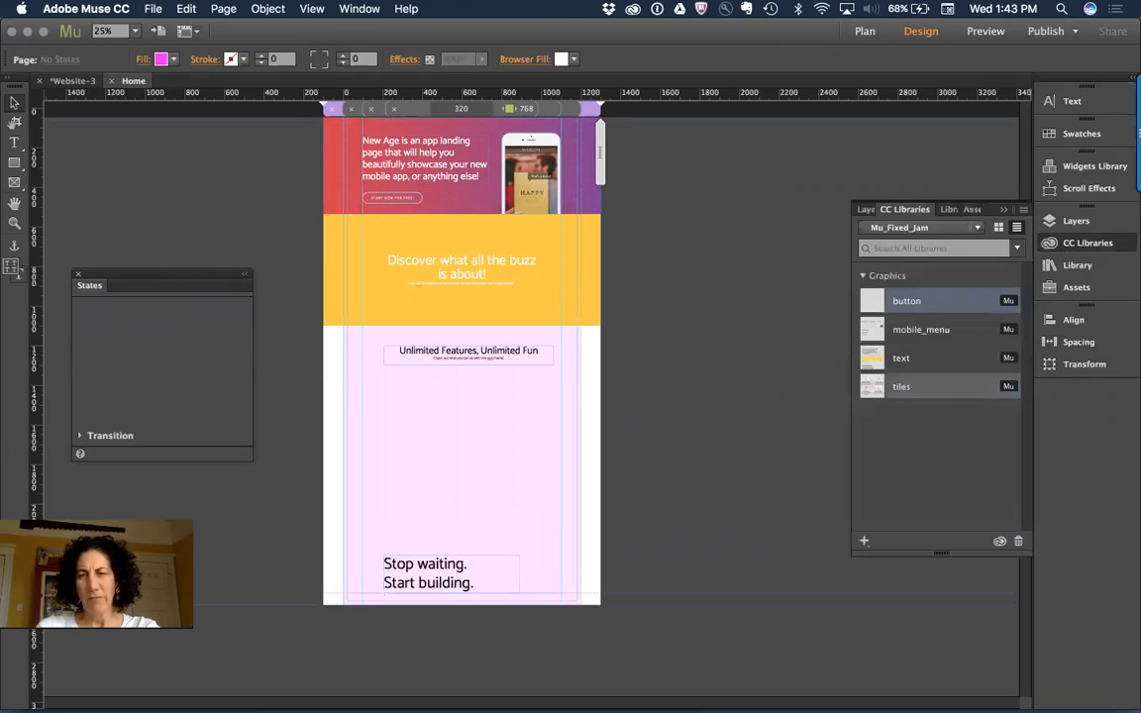
left_click_drag(890, 396, 561, 434)
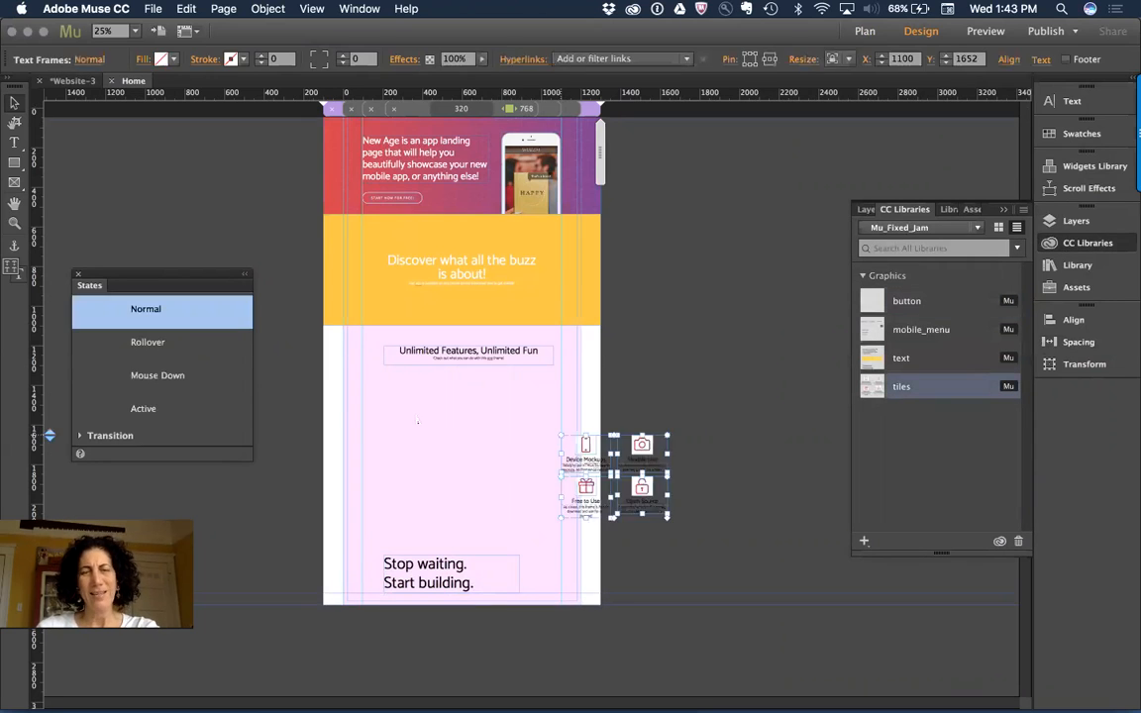
left_click_drag(645, 442, 483, 414)
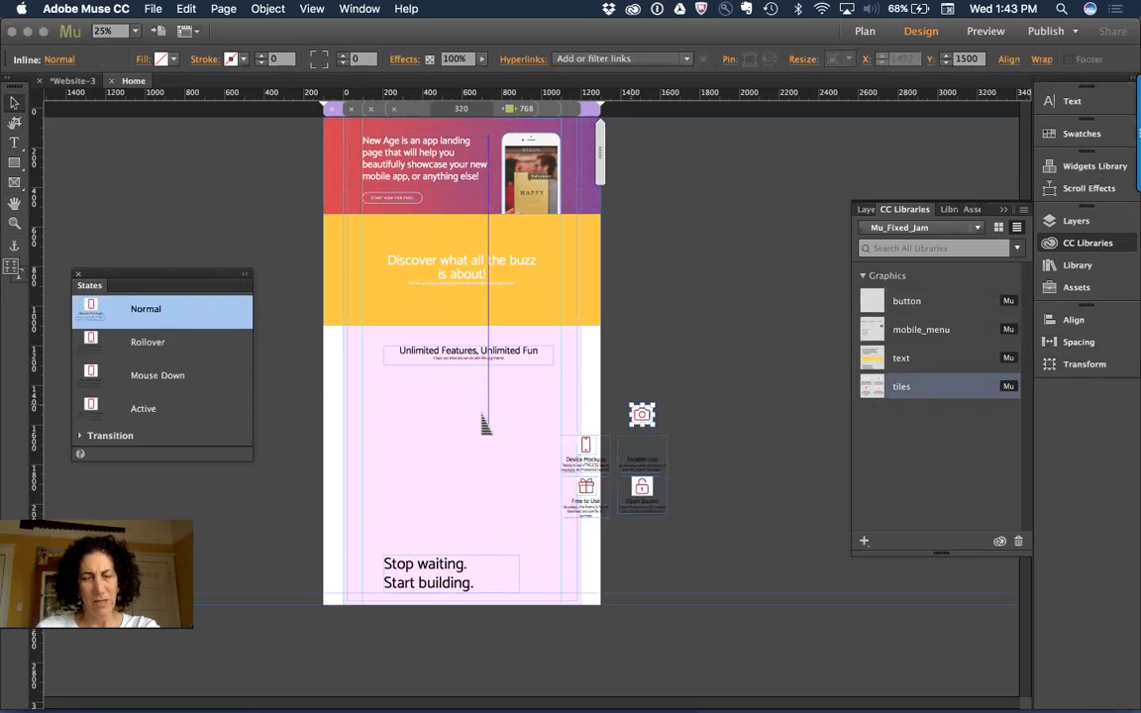
left_click(704, 448)
key("super+equal")
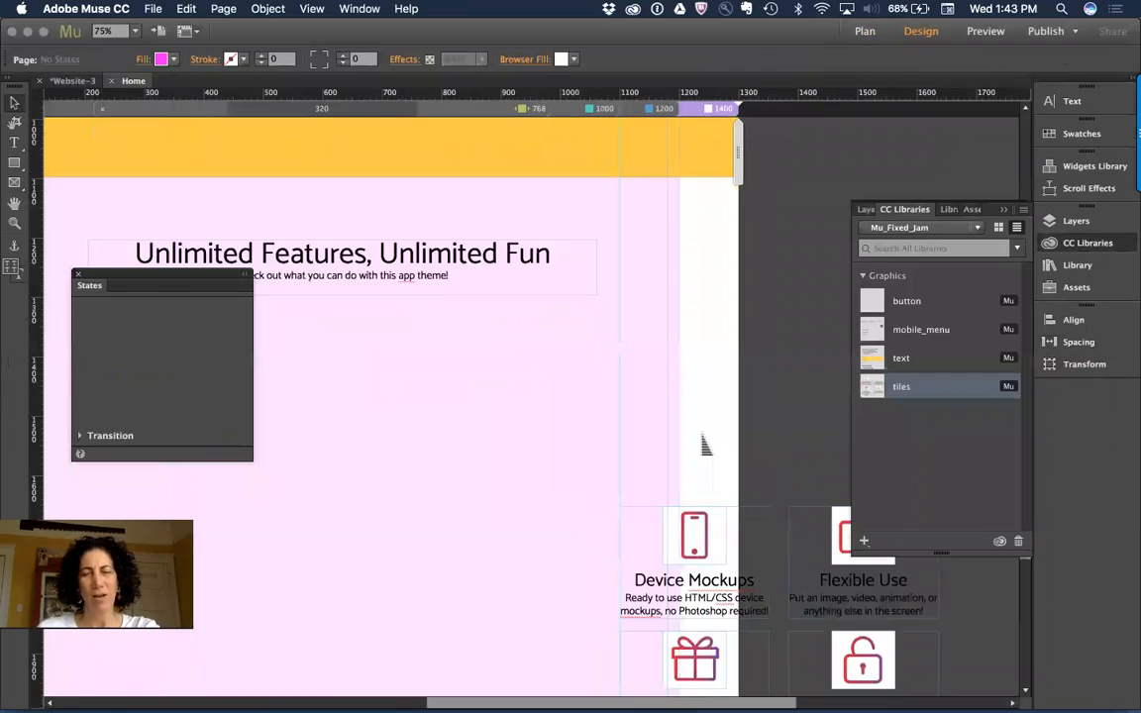
Remove the page's pink fill by setting it to none.
key("super+minus")
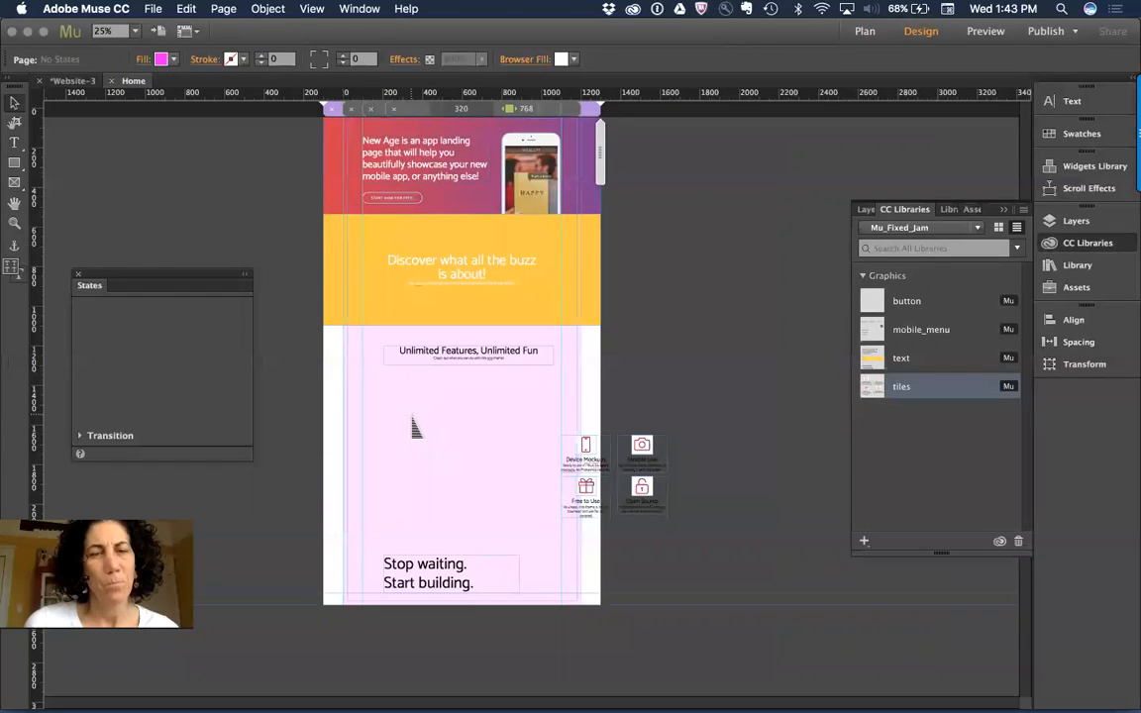
left_click(162, 59)
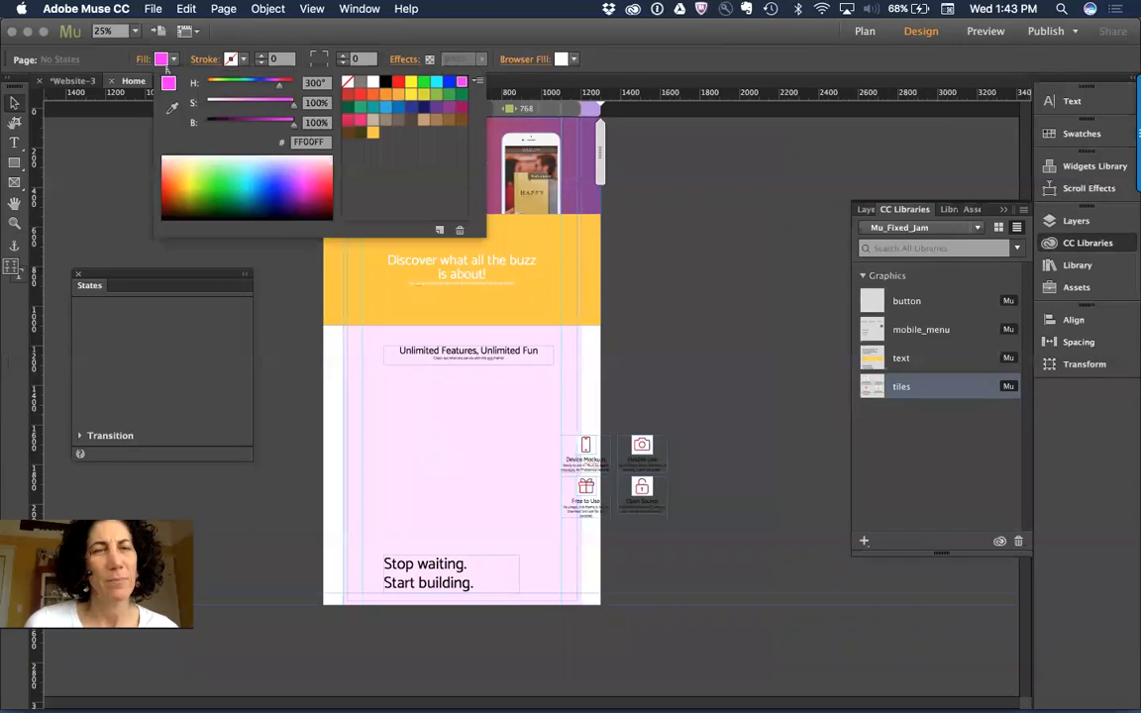
left_click(348, 85)
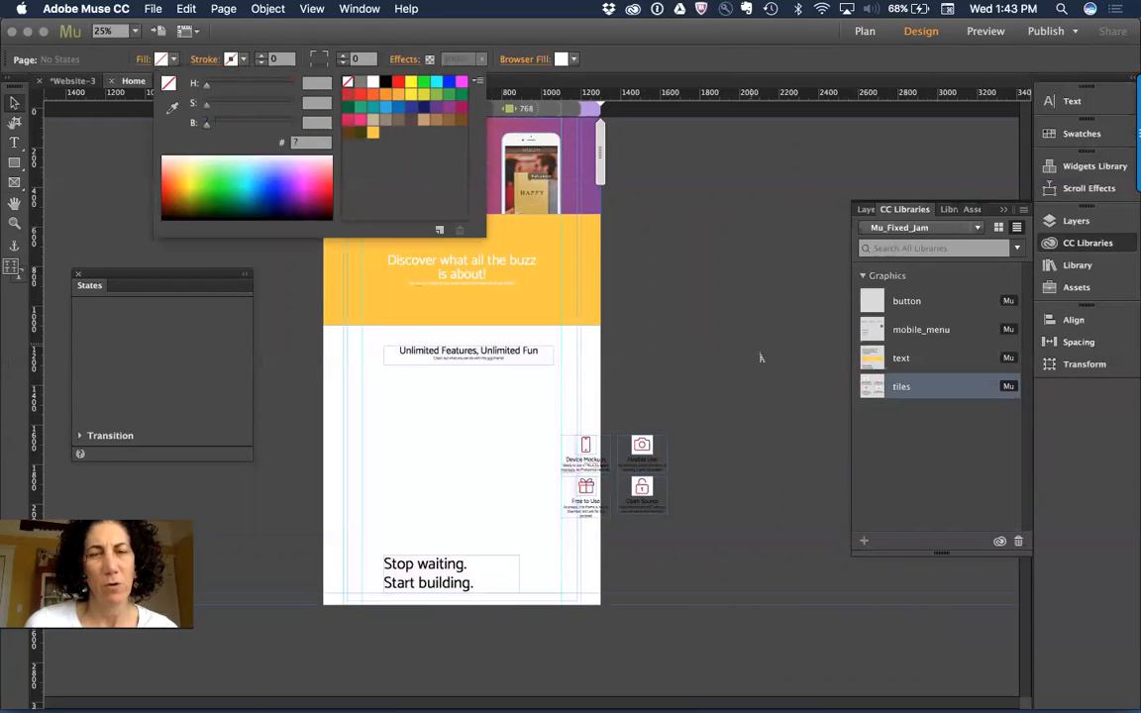
Move the four feature tiles together into the features section at X 564, Y 1467.
left_click_drag(670, 374, 480, 442)
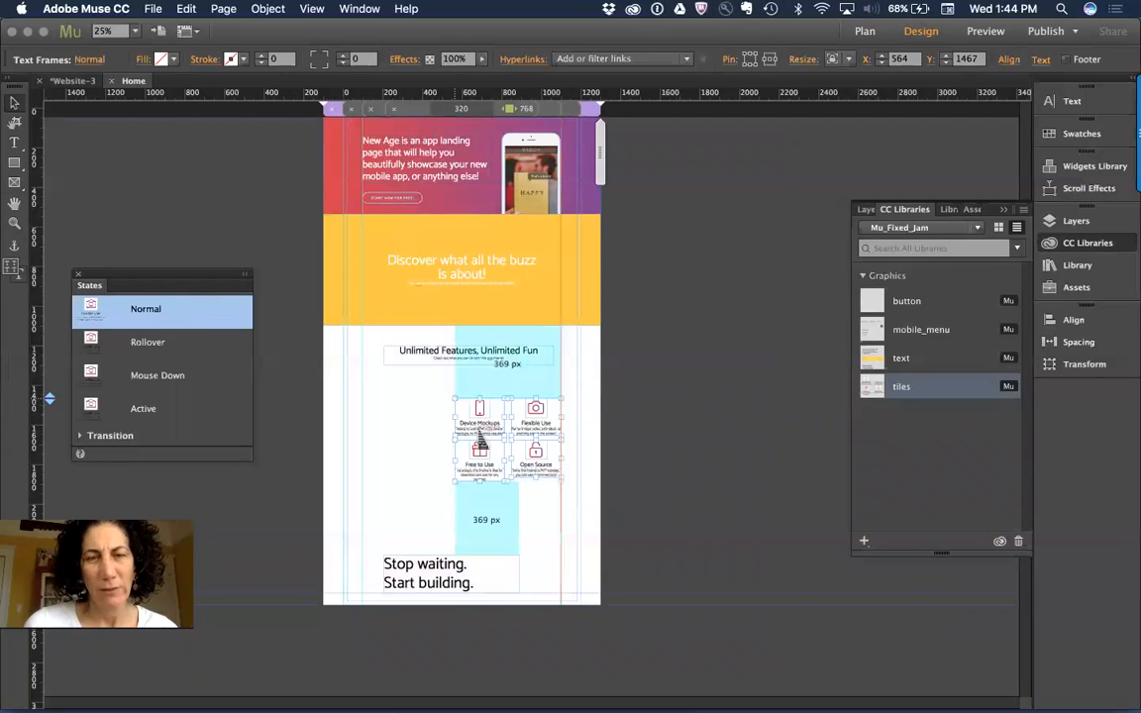
left_click(688, 459)
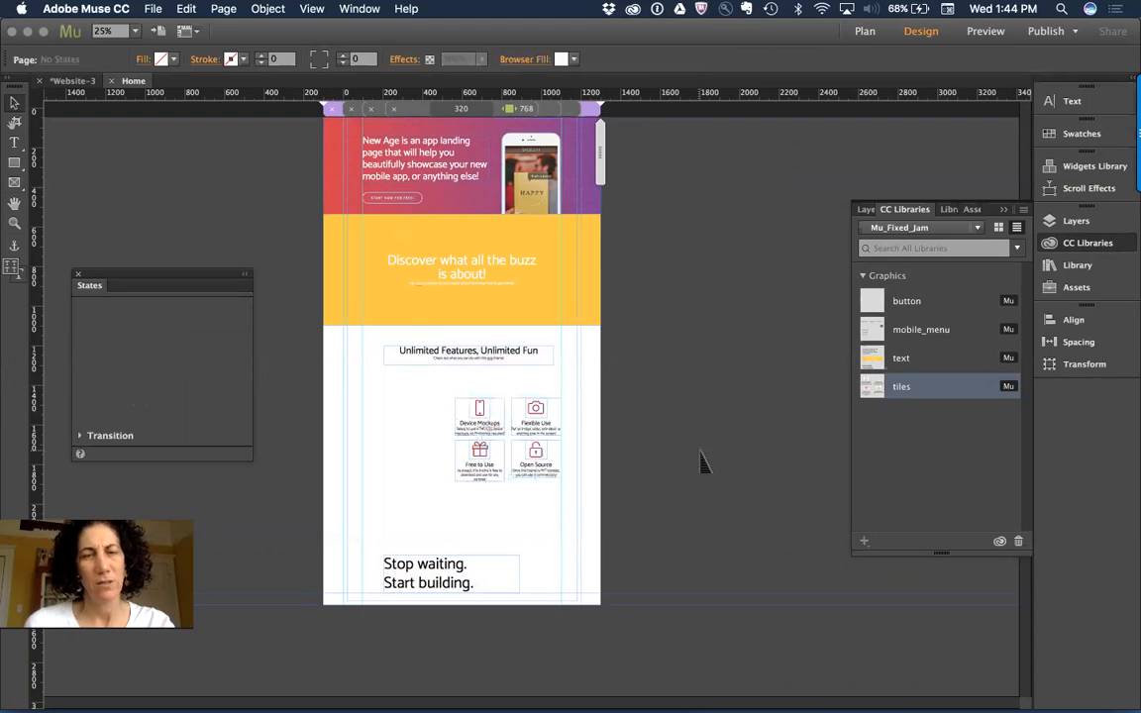
Check the phone in the reference page in Chrome, then copy Muse's header phone mockup to the left of the feature tiles.
key("super+Tab")
scroll(574, 490, "up", 15)
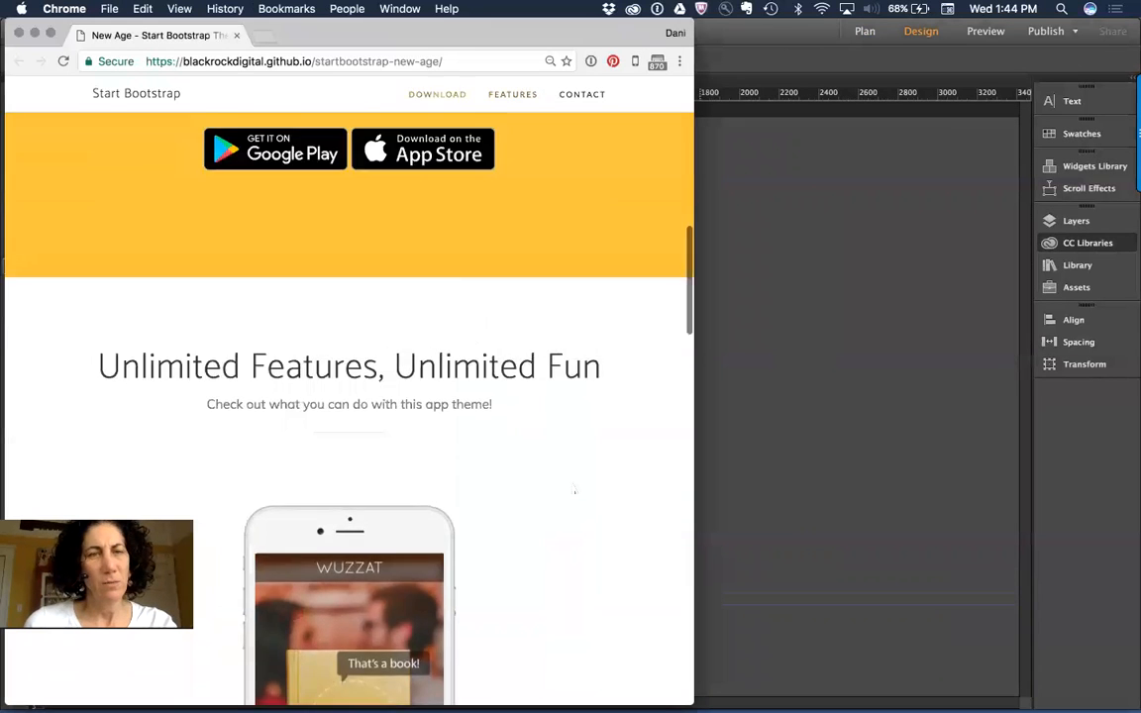
key("super+Tab")
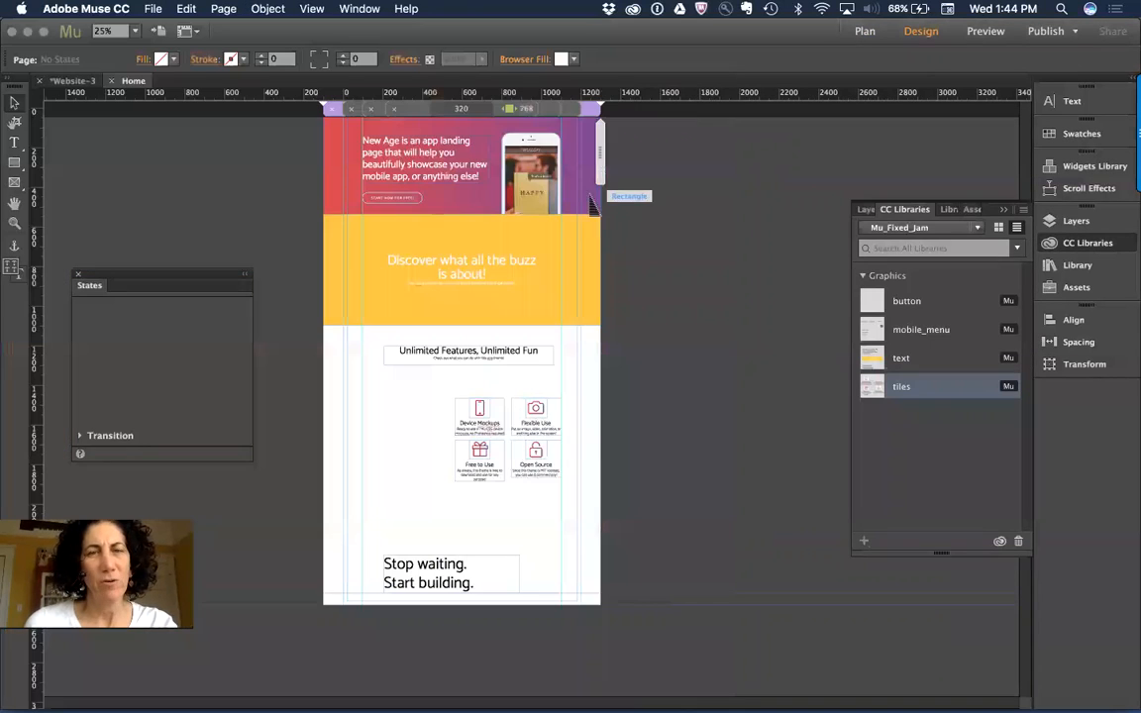
left_click_drag(531, 182, 394, 442)
left_click(670, 453)
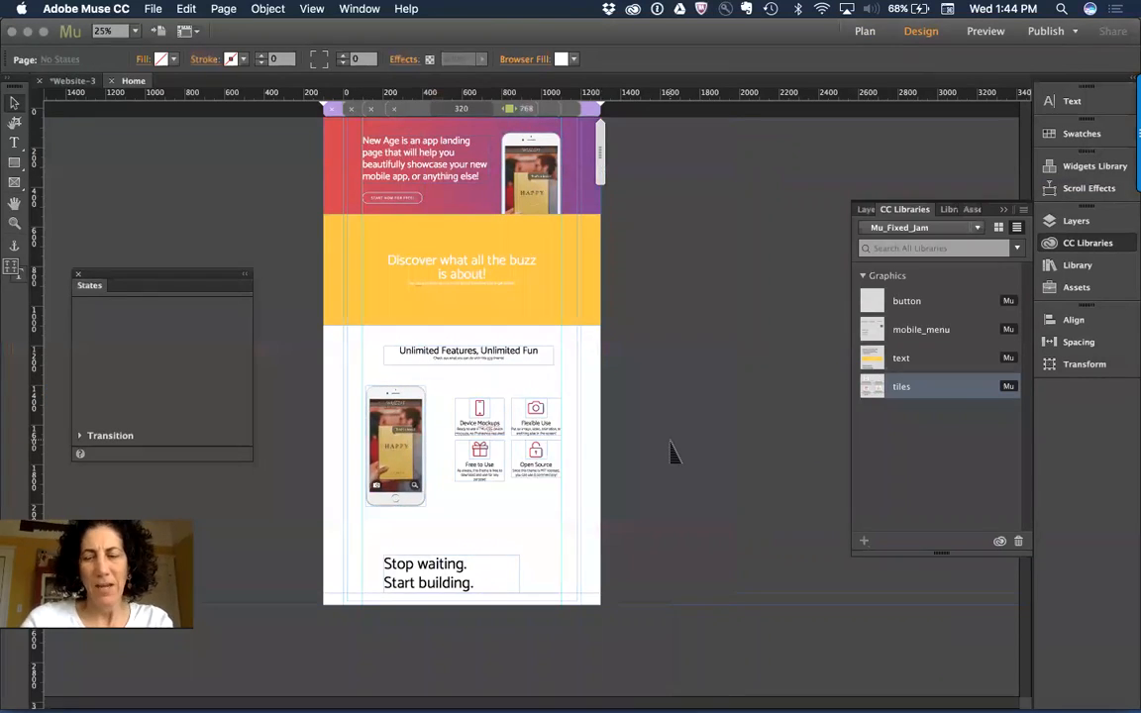
Close the States panel and center the "Unlimited Features, Unlimited Fun" text frame on the page at X 172, Y 1161.
key("super+equal")
key("super+equal")
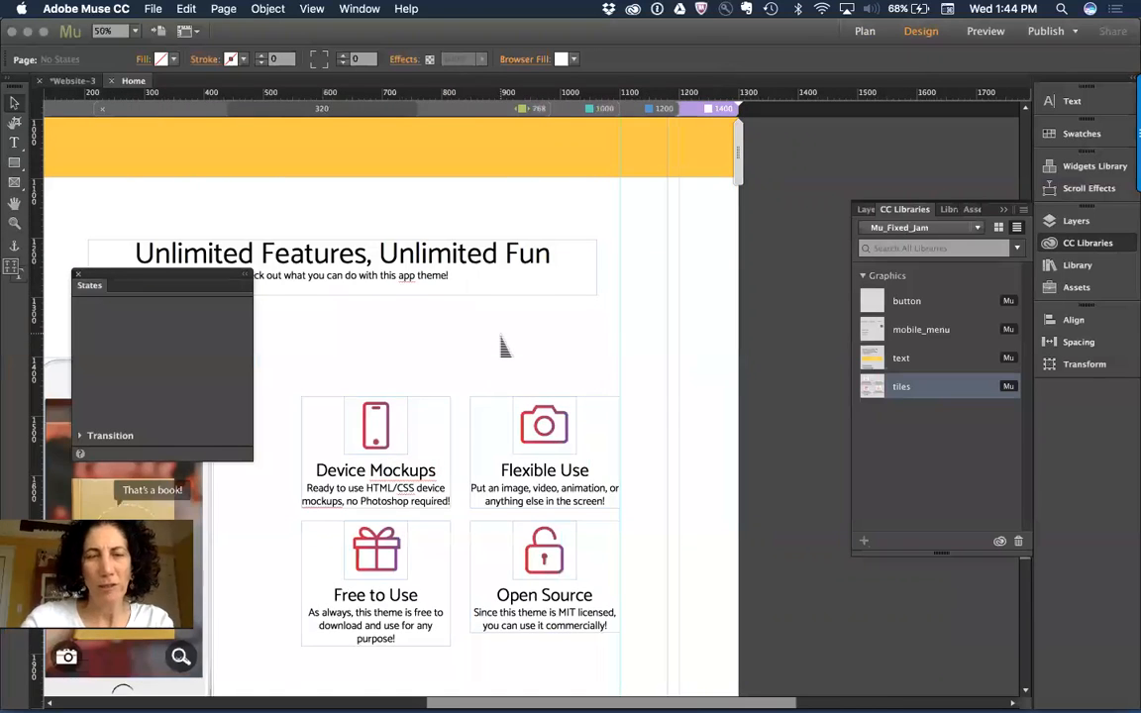
key("super+minus")
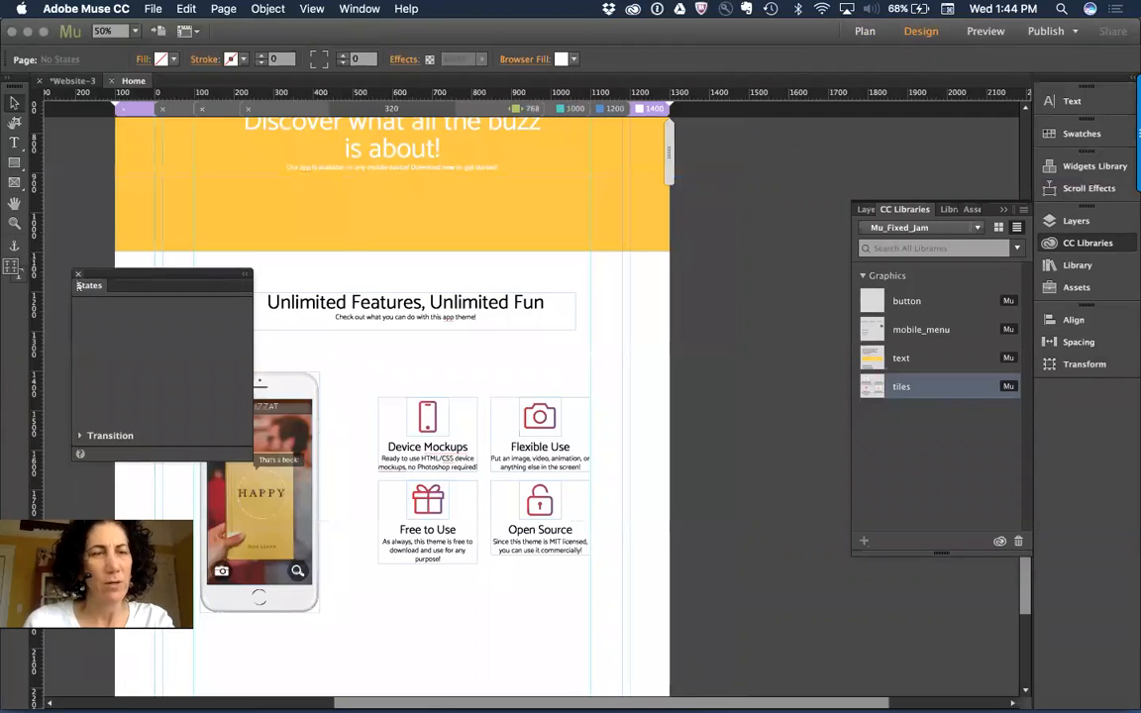
left_click(79, 273)
scroll(720, 374, "down", 1)
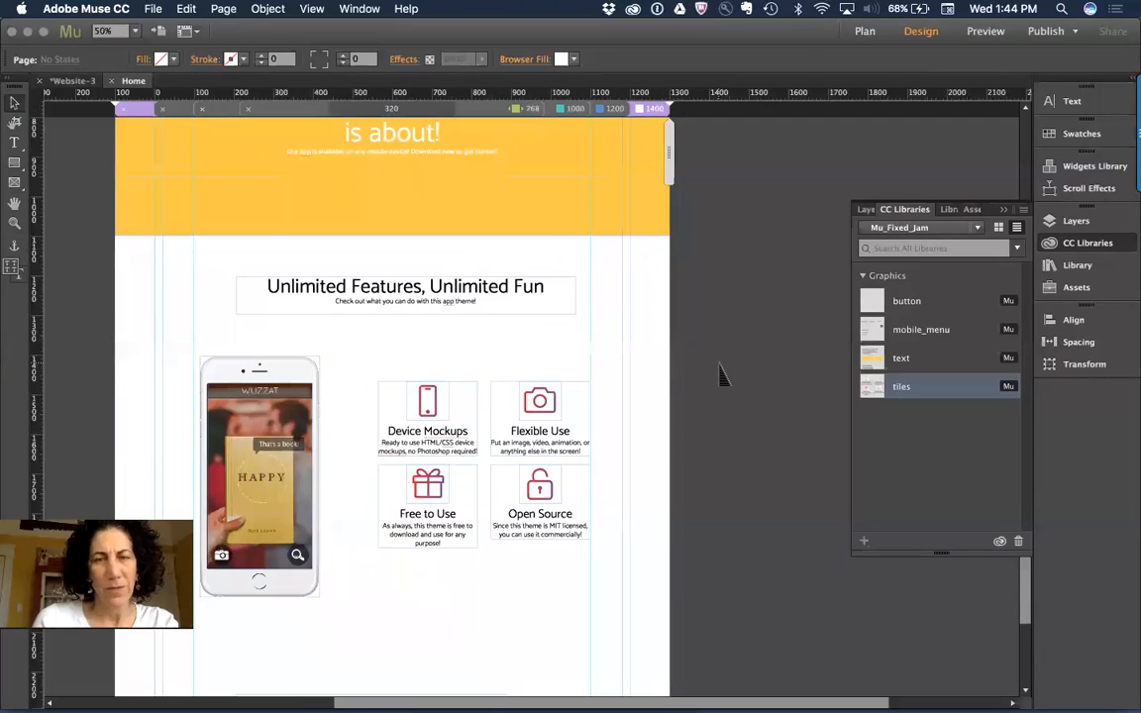
scroll(720, 374, "down", 1)
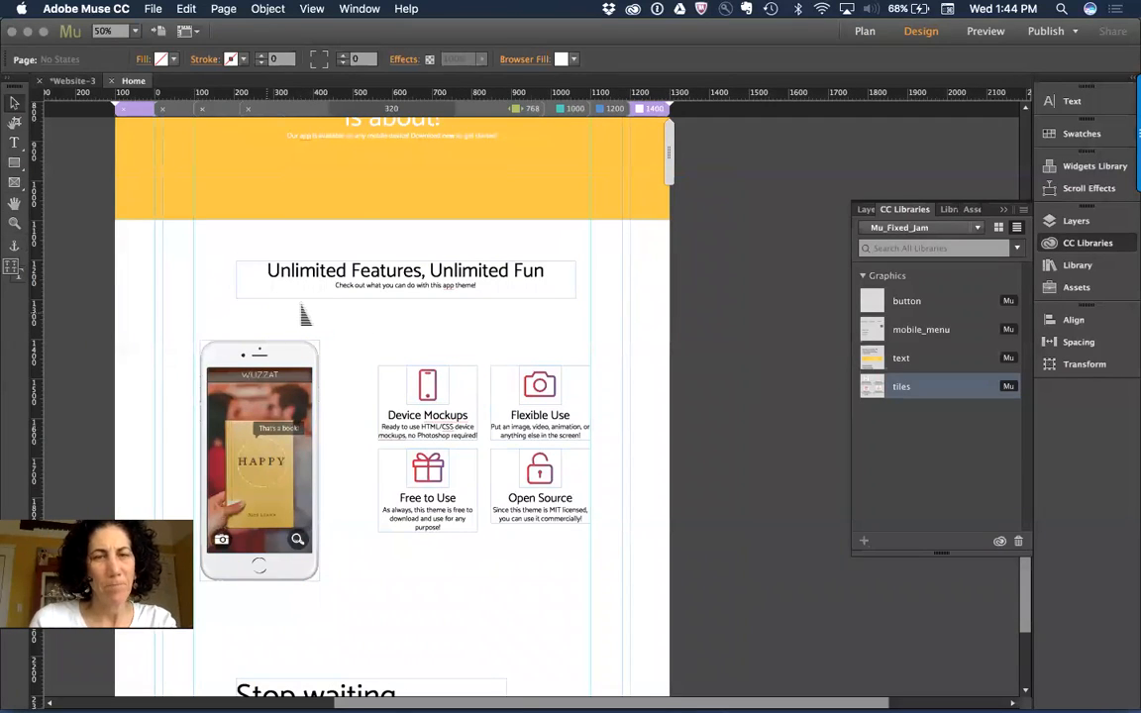
left_click(345, 291)
left_click_drag(345, 294, 325, 277)
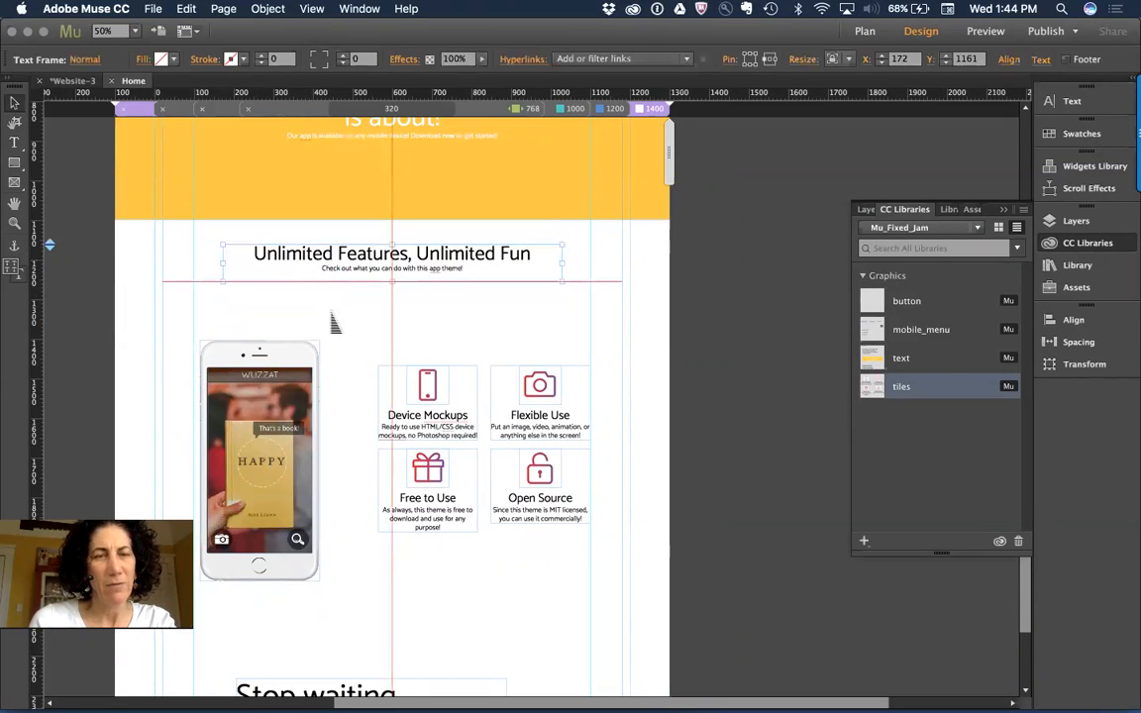
Move the copied phone mockup up and align its left edge with the left column guide.
left_click(331, 321)
left_click(256, 406)
left_click_drag(255, 406, 267, 368)
left_click(257, 360)
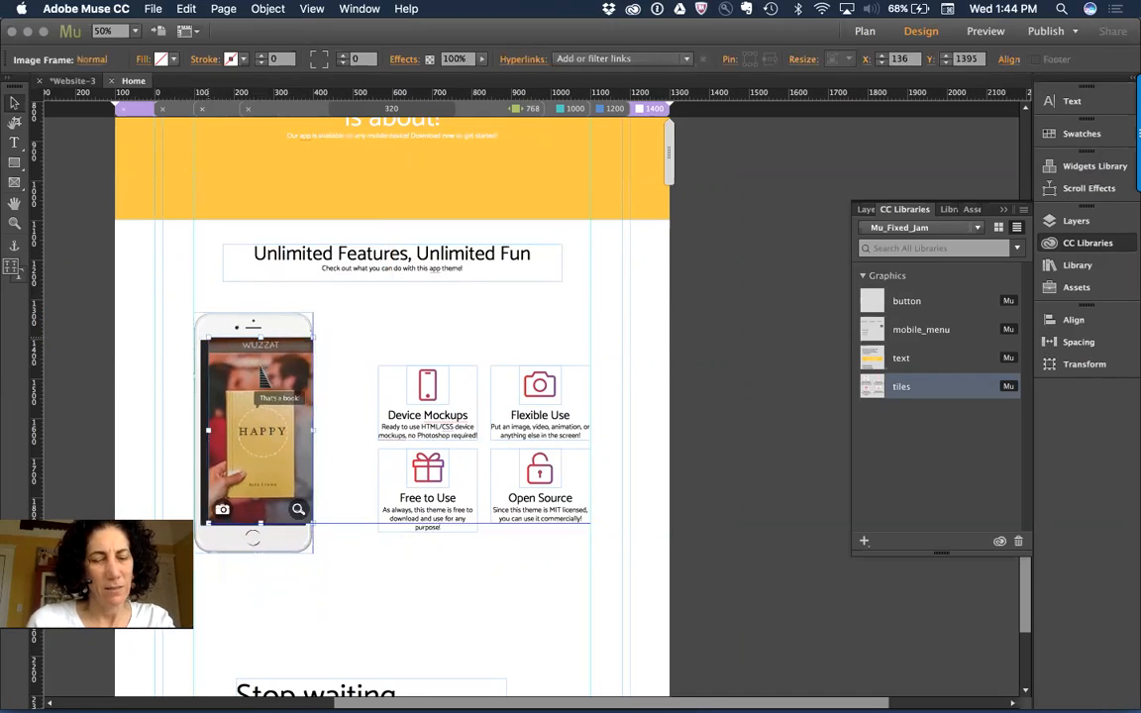
left_click(639, 367)
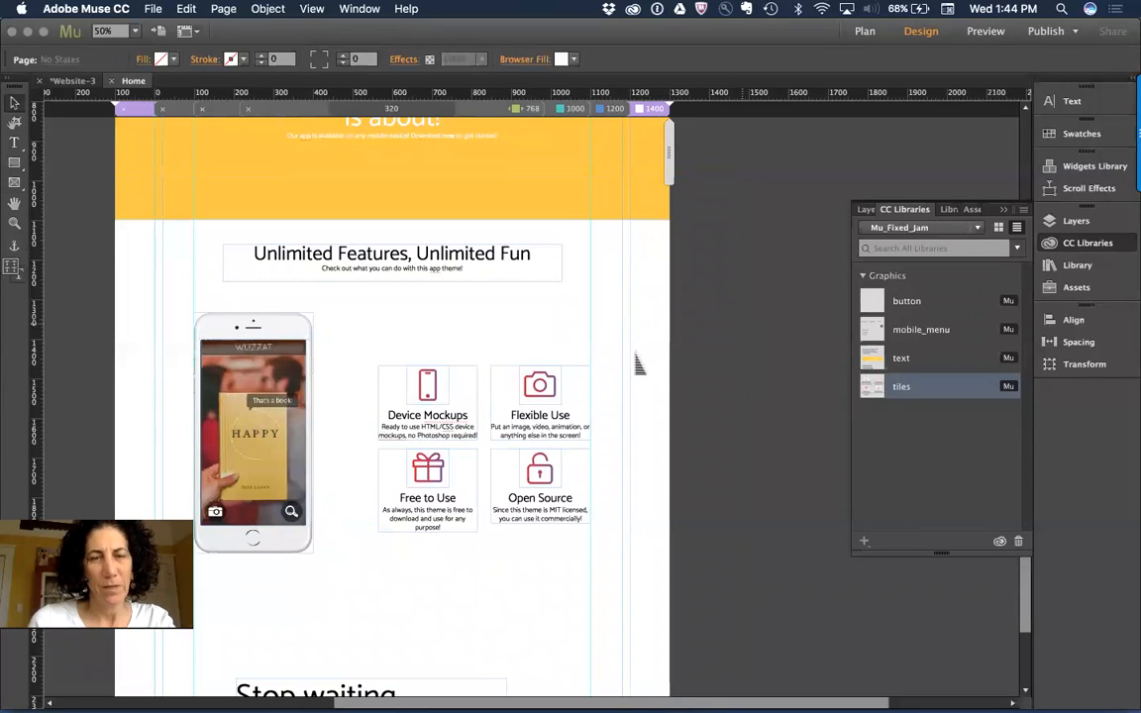
left_click(493, 372)
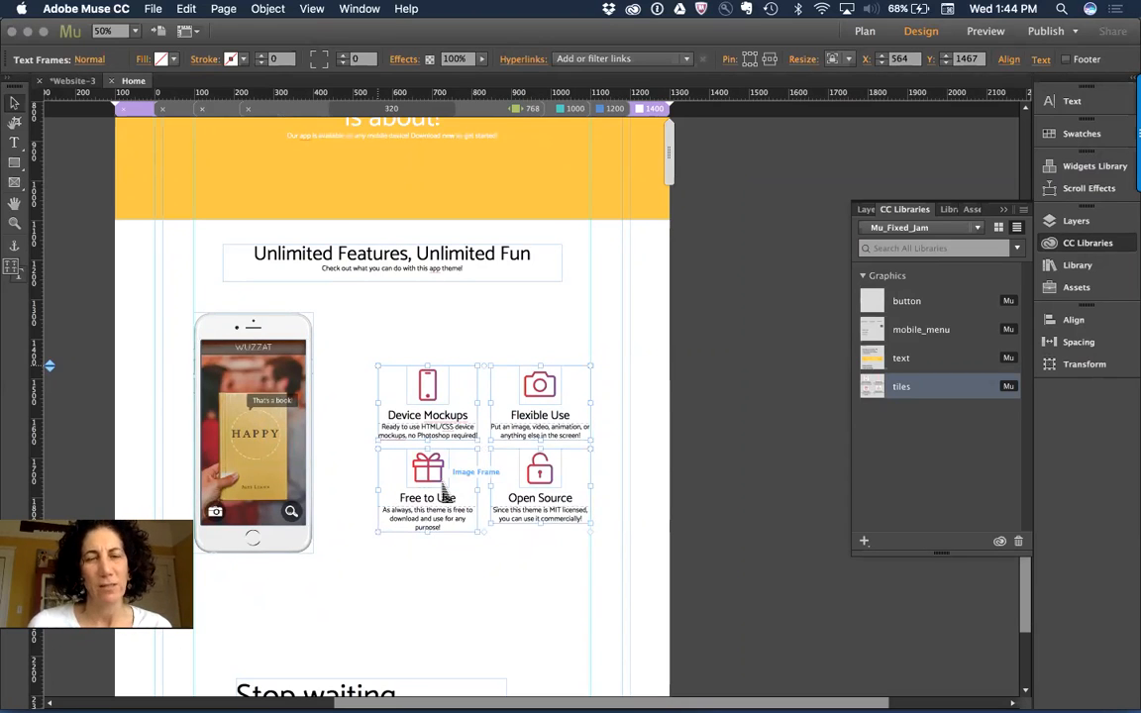
left_click(423, 324)
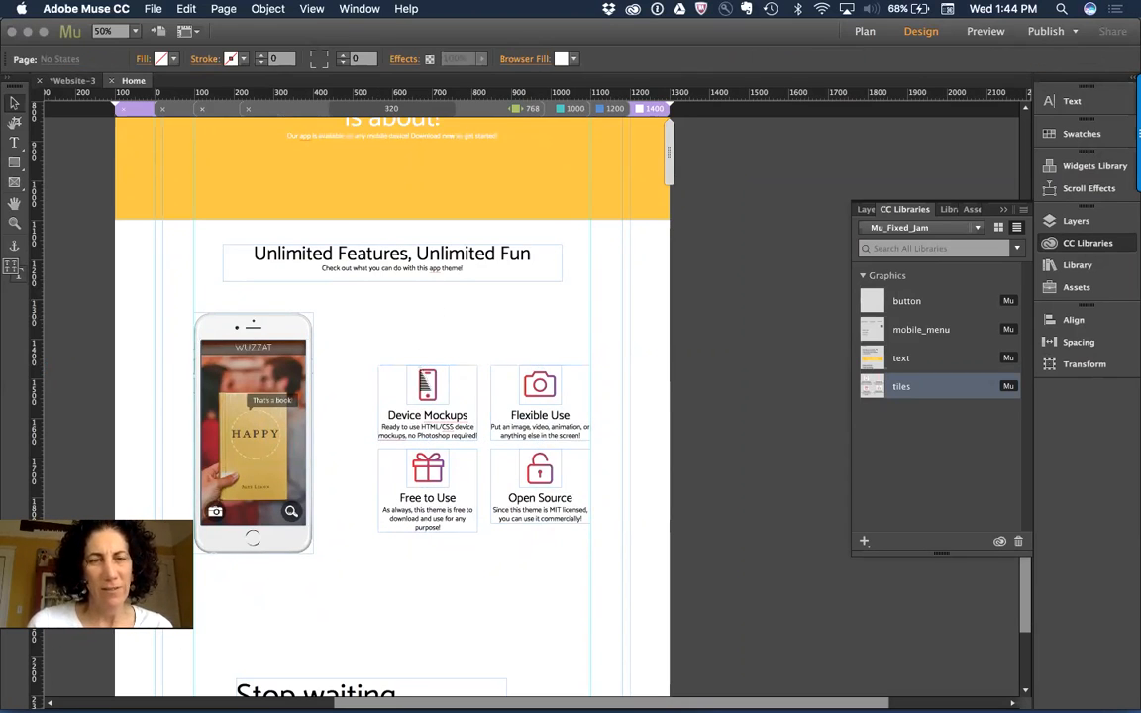
left_click(383, 394)
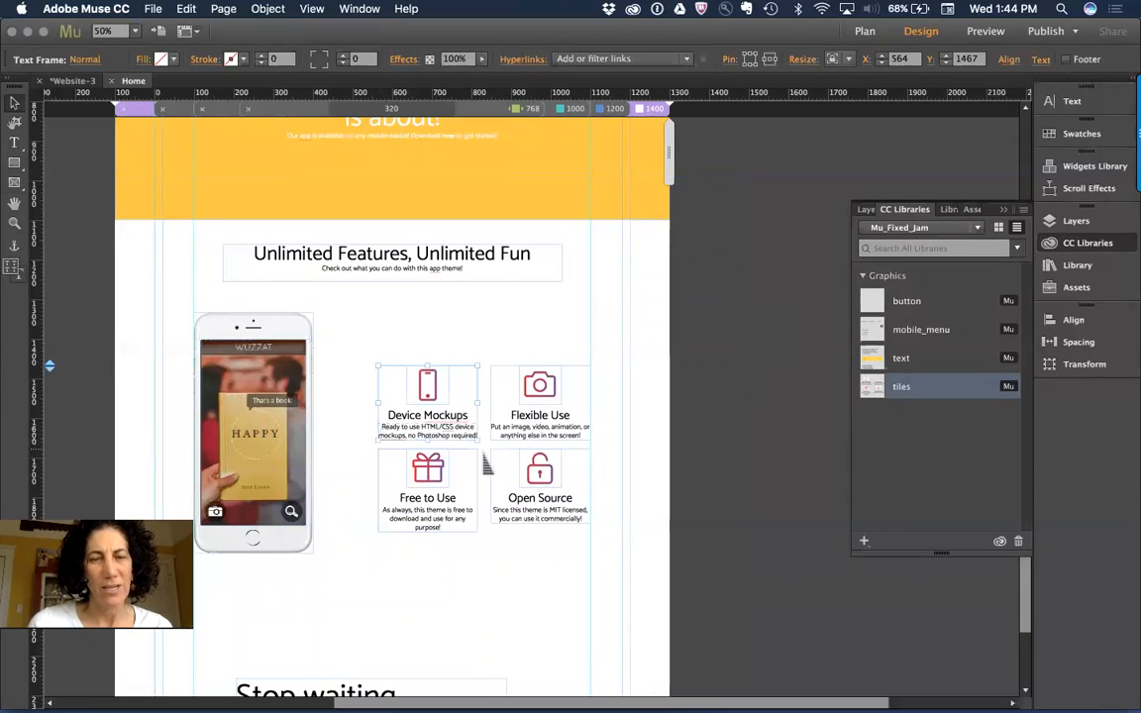
left_click(605, 321)
left_click_drag(646, 336, 436, 397)
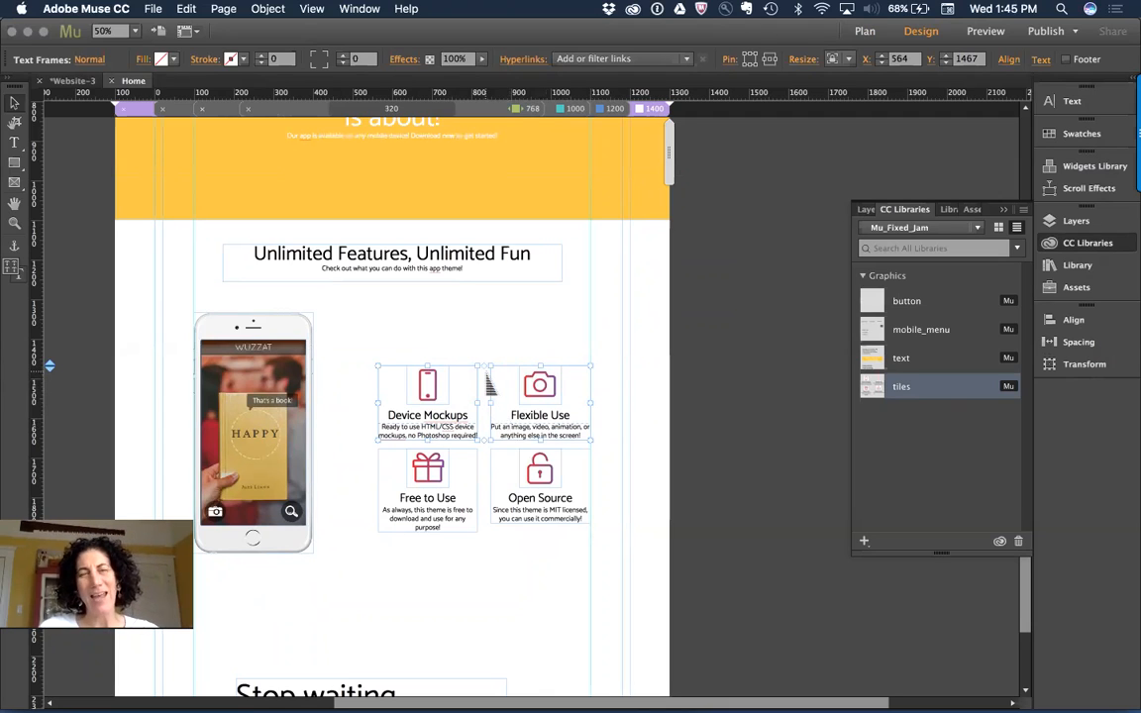
left_click_drag(738, 342, 369, 575)
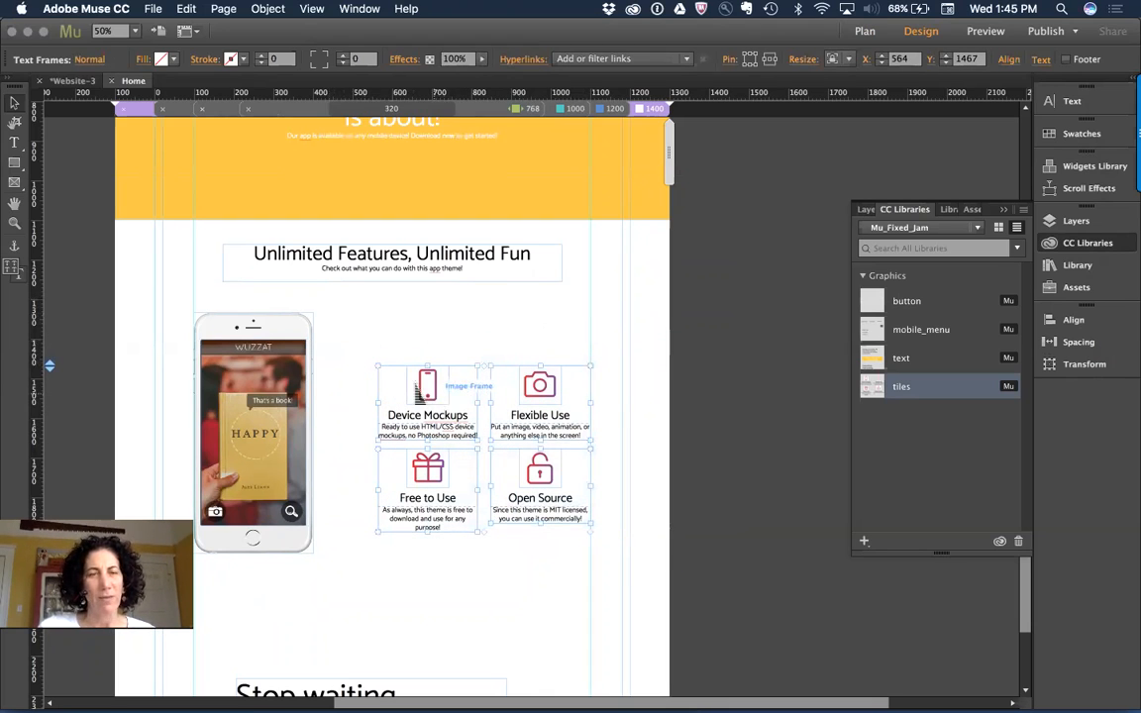
left_click_drag(417, 383, 390, 363)
key("super+z")
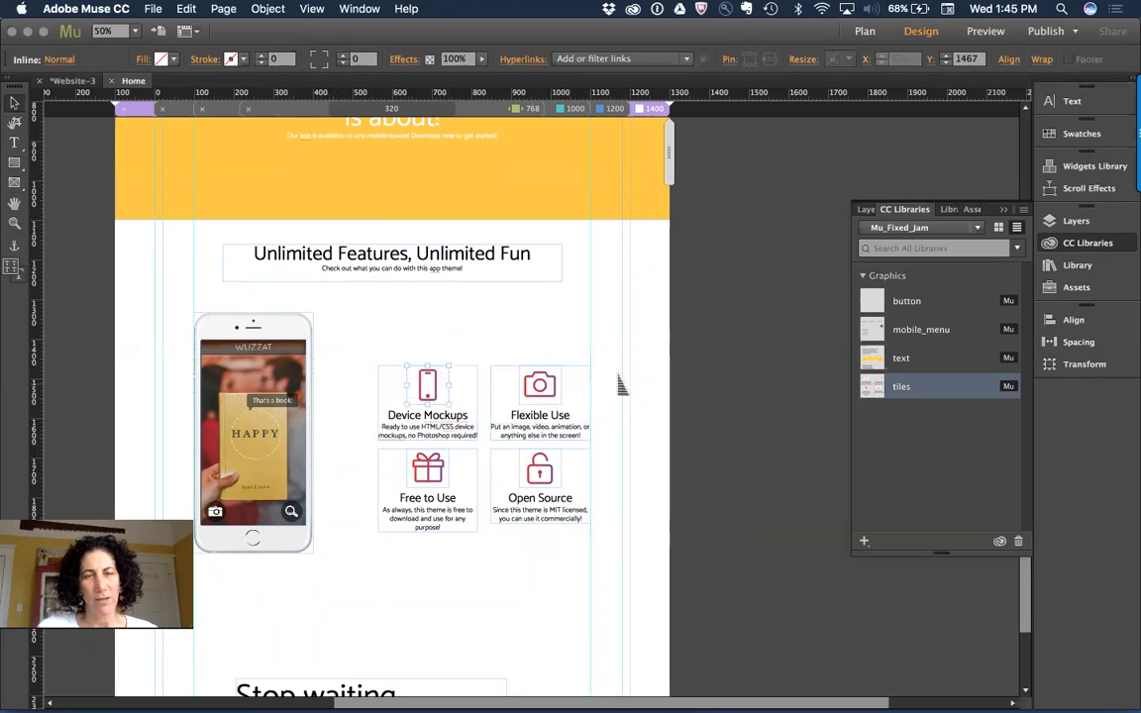
Move the four feature tiles together to X 456, Y 1389 and widen them to the right column guide, 644 px overall.
left_click(630, 354)
left_click_drag(659, 330, 399, 512)
left_click_drag(407, 413, 368, 388)
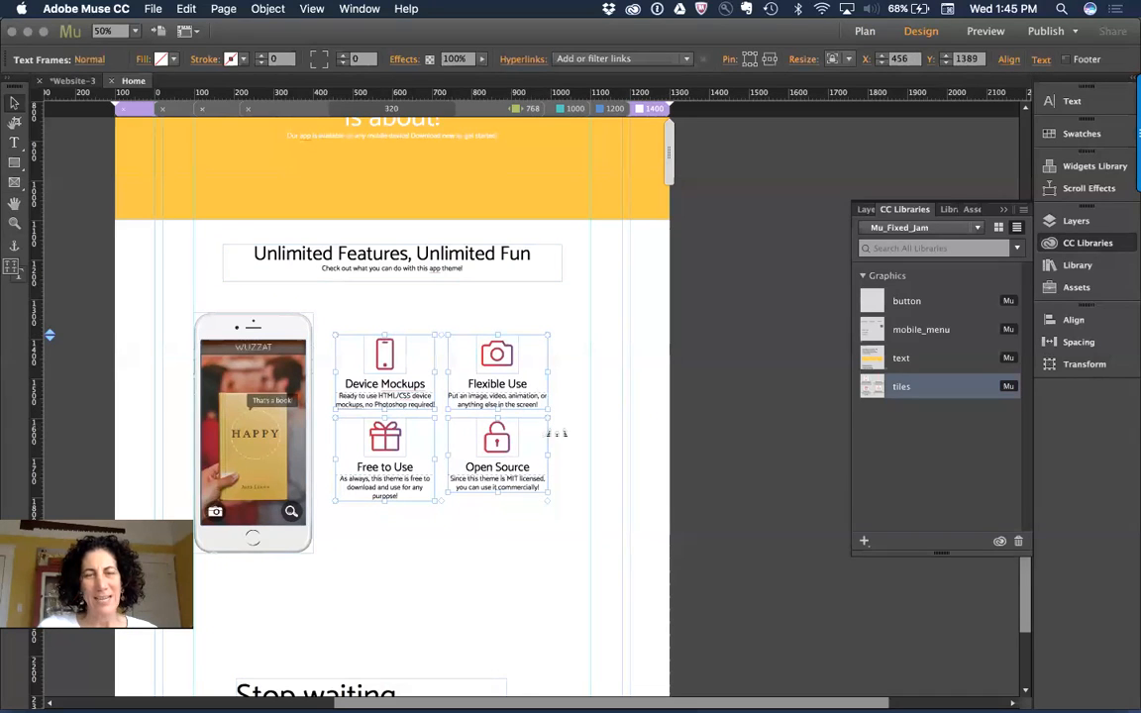
left_click_drag(556, 433, 591, 433)
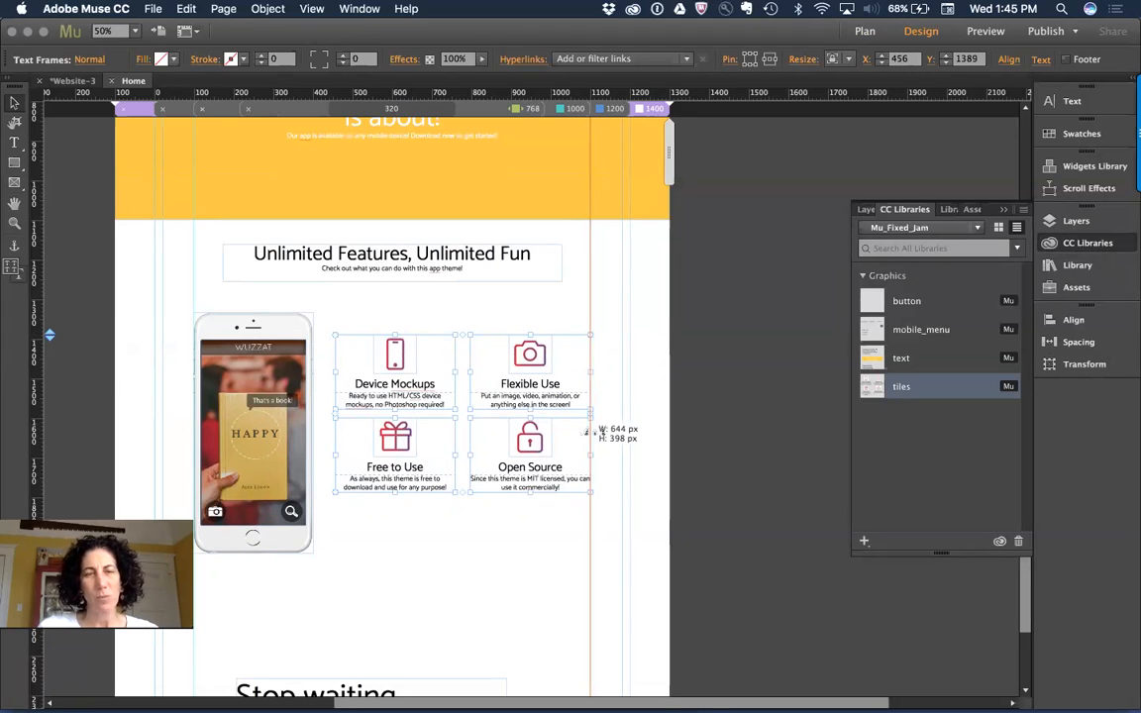
left_click_drag(592, 433, 592, 433)
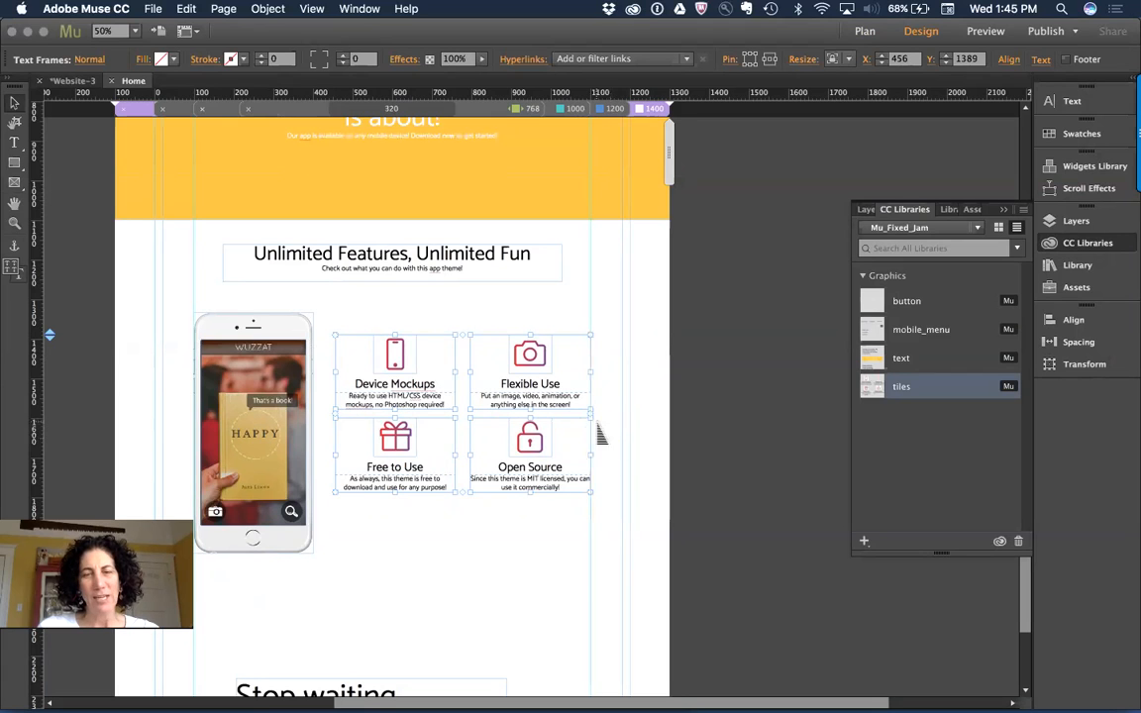
Snap the right edge of the four selected feature tiles to the right column guide and deselect them.
mouse_move(600, 426)
left_mouse_down()
mouse_move(643, 424)
mouse_move(589, 428)
mouse_move(719, 418)
mouse_move(579, 428)
mouse_move(599, 436)
mouse_move(646, 416)
mouse_move(591, 429)
left_mouse_up()
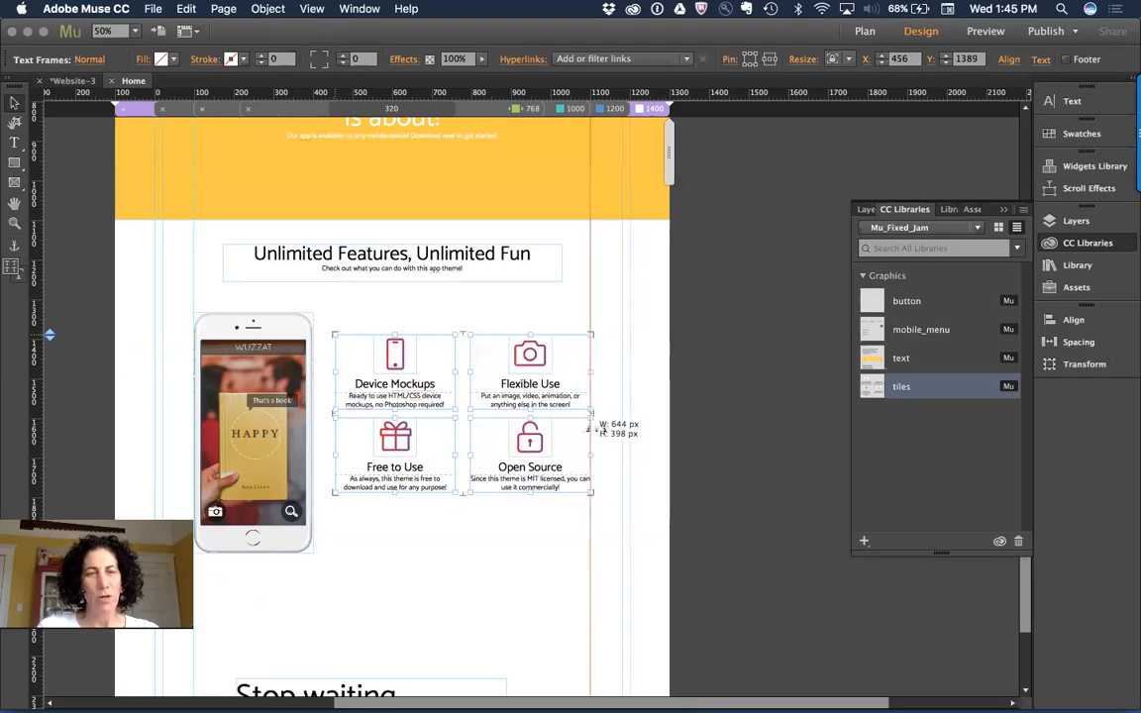
left_click(734, 483)
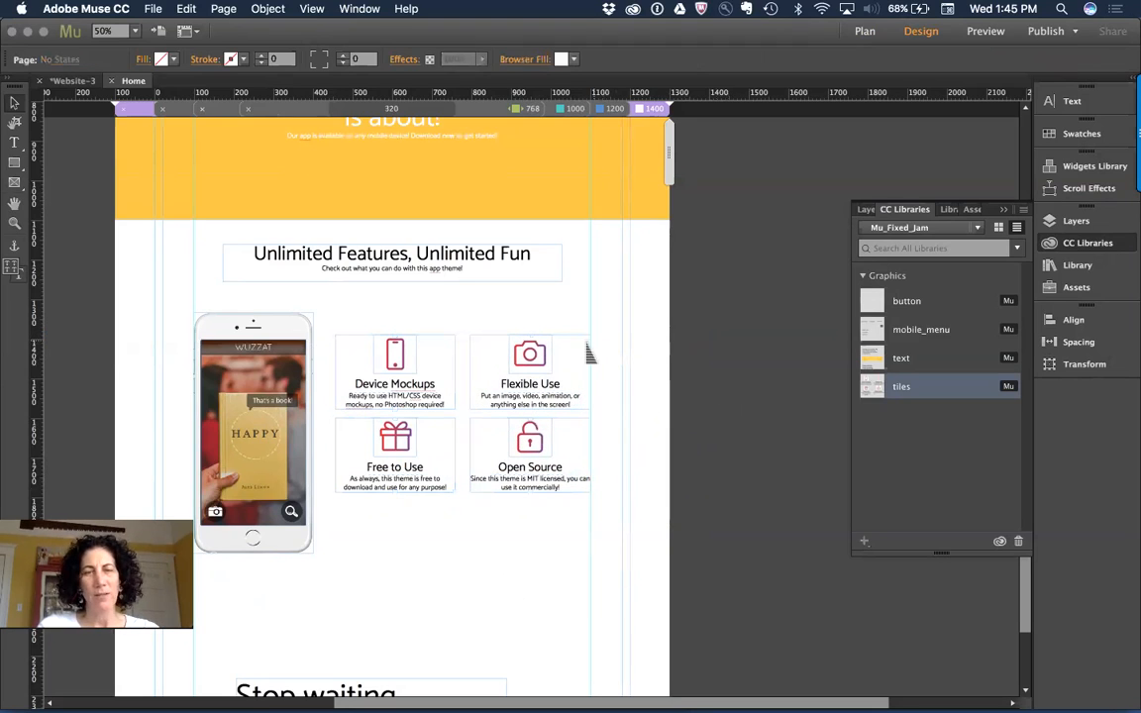
Examine the "Flexible Use" tile, selecting its inline camera icon and its text frame.
left_click(544, 363)
left_click(537, 367)
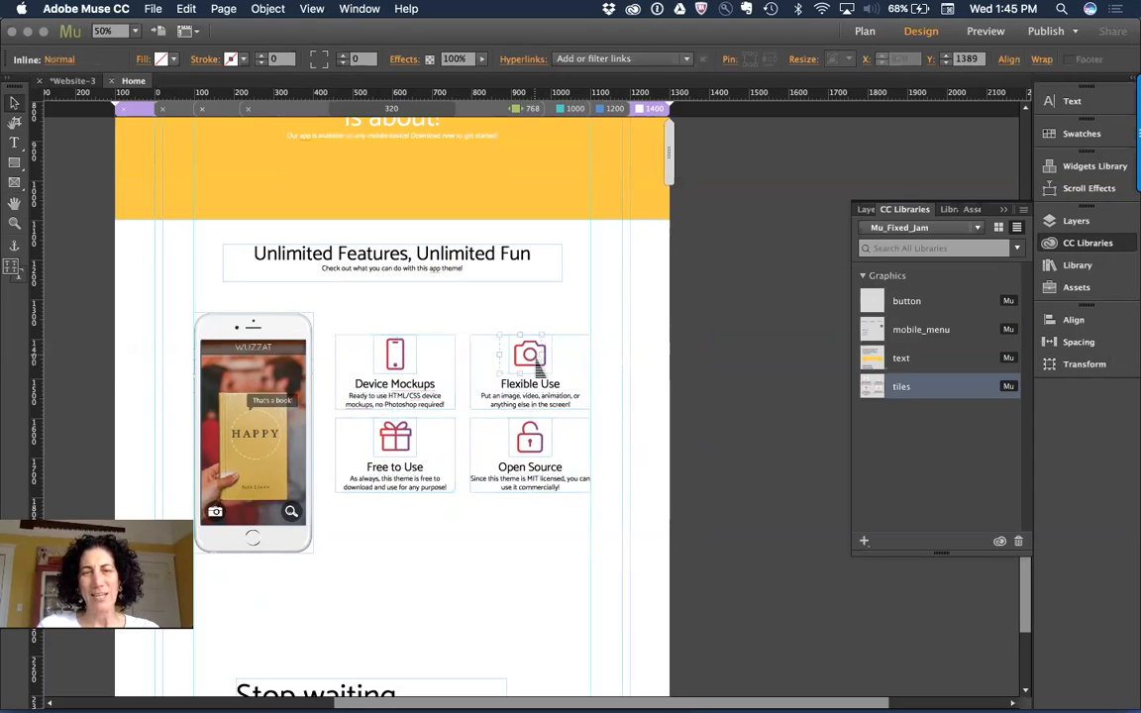
left_click(540, 364)
left_click(525, 357)
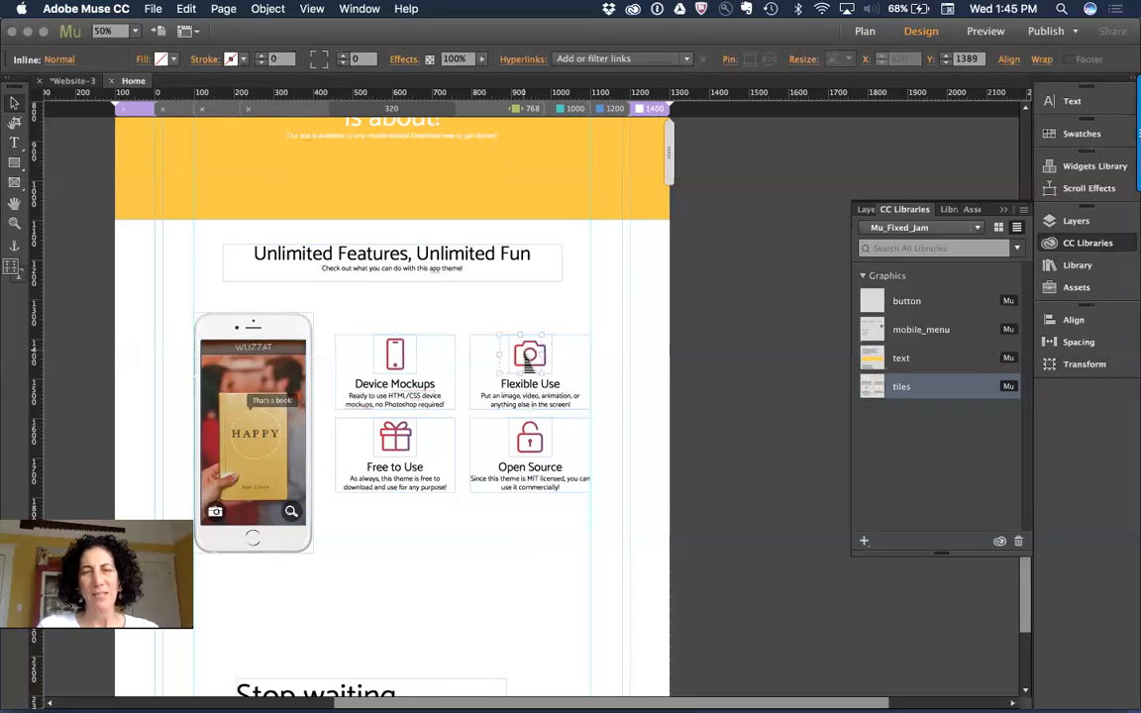
left_click(538, 373)
left_click(538, 372)
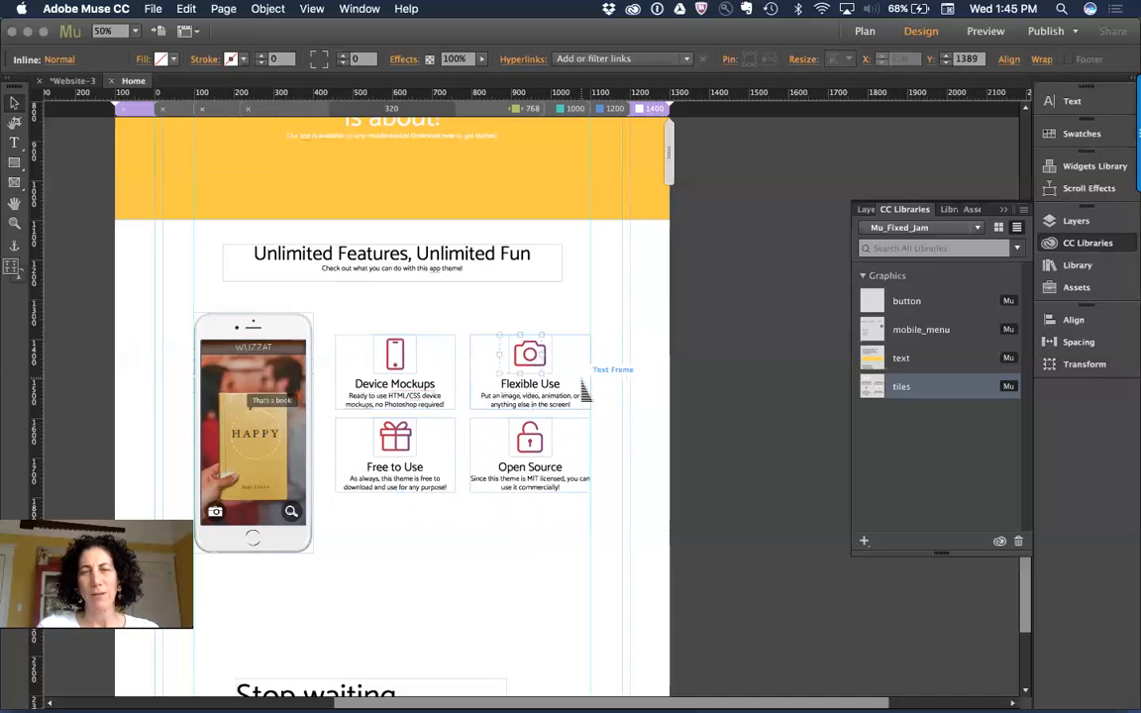
left_click(583, 386)
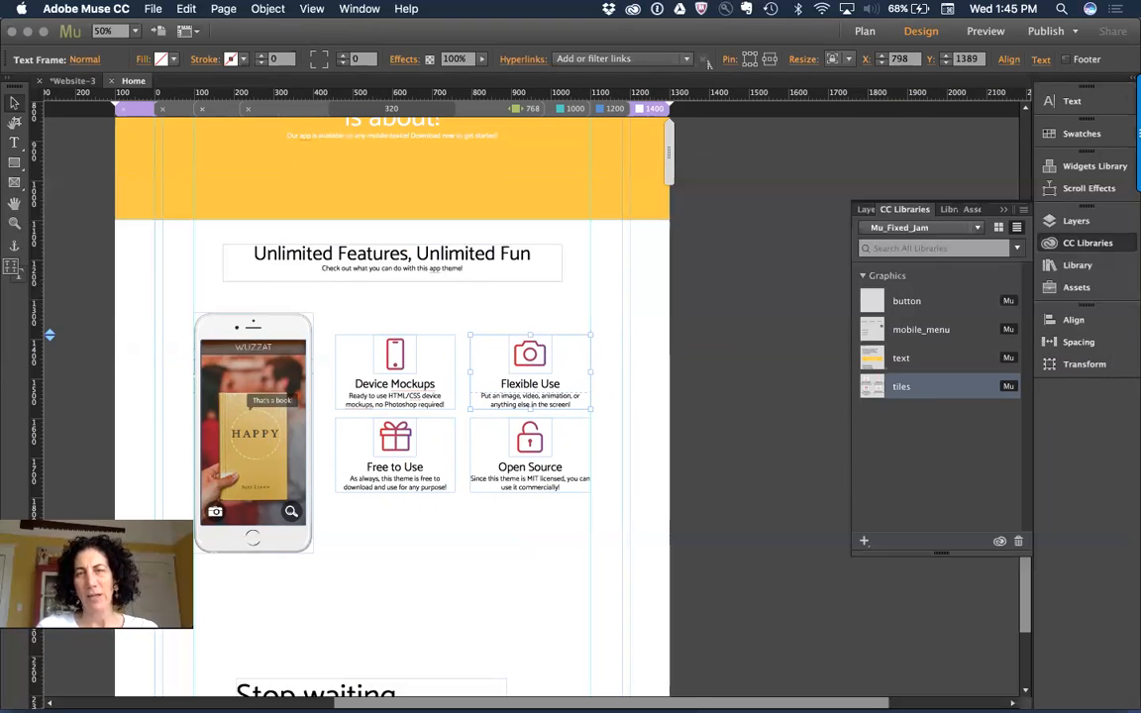
left_click(738, 358)
Switch to Chrome, examine the header and its button on the reference page, and return to Adobe Muse.
scroll(677, 552, "down", 1)
key("super+Tab")
scroll(351, 590, "down", 3)
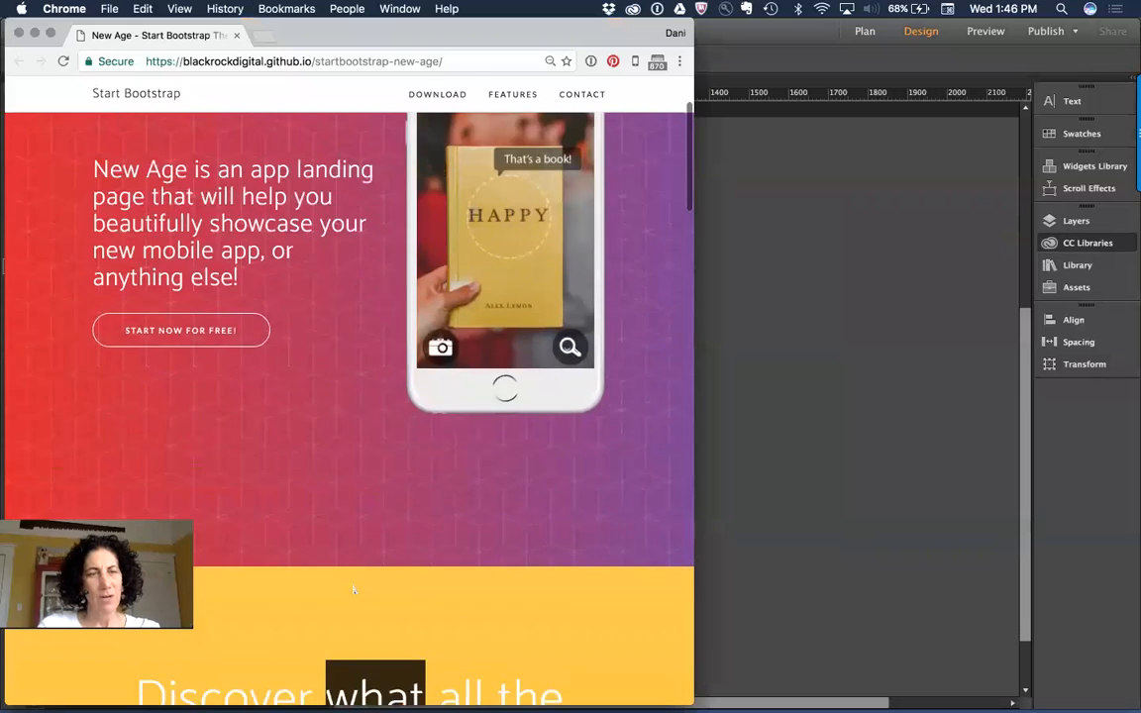
scroll(353, 591, "up", 2)
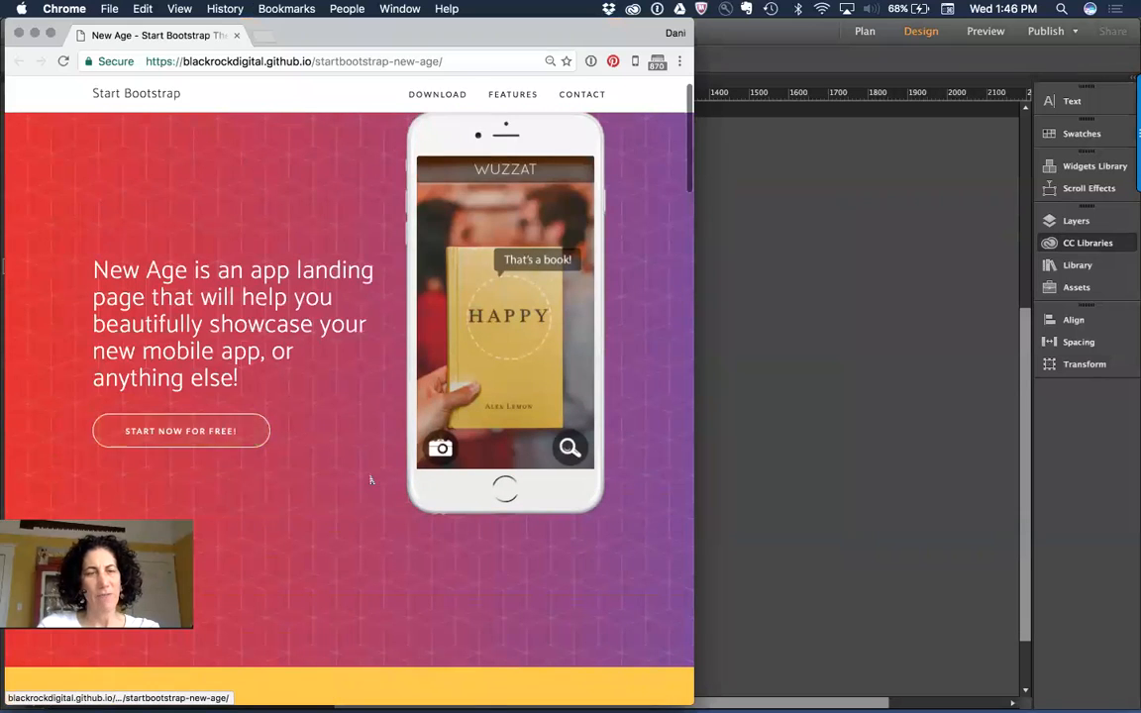
key("super+Tab")
Copy the header's "START NOW FOR FREE!" button and its label down to X 98, Y 1267, above the phone mockup.
scroll(371, 484, "up", 4)
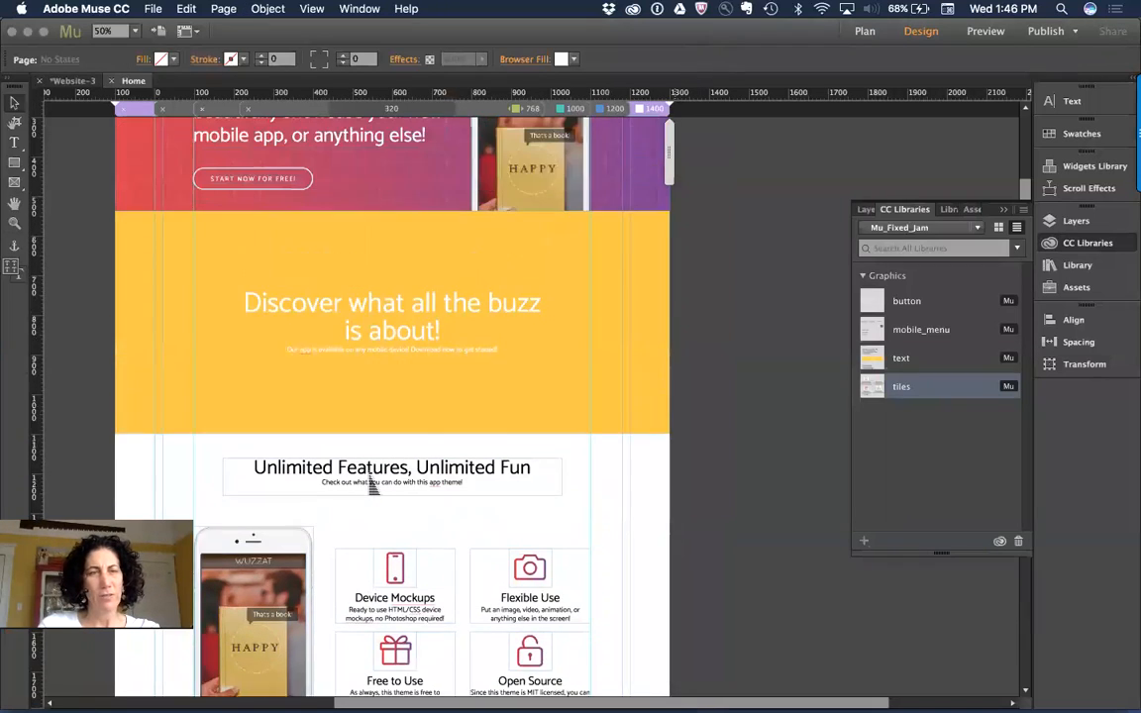
scroll(372, 484, "up", 1)
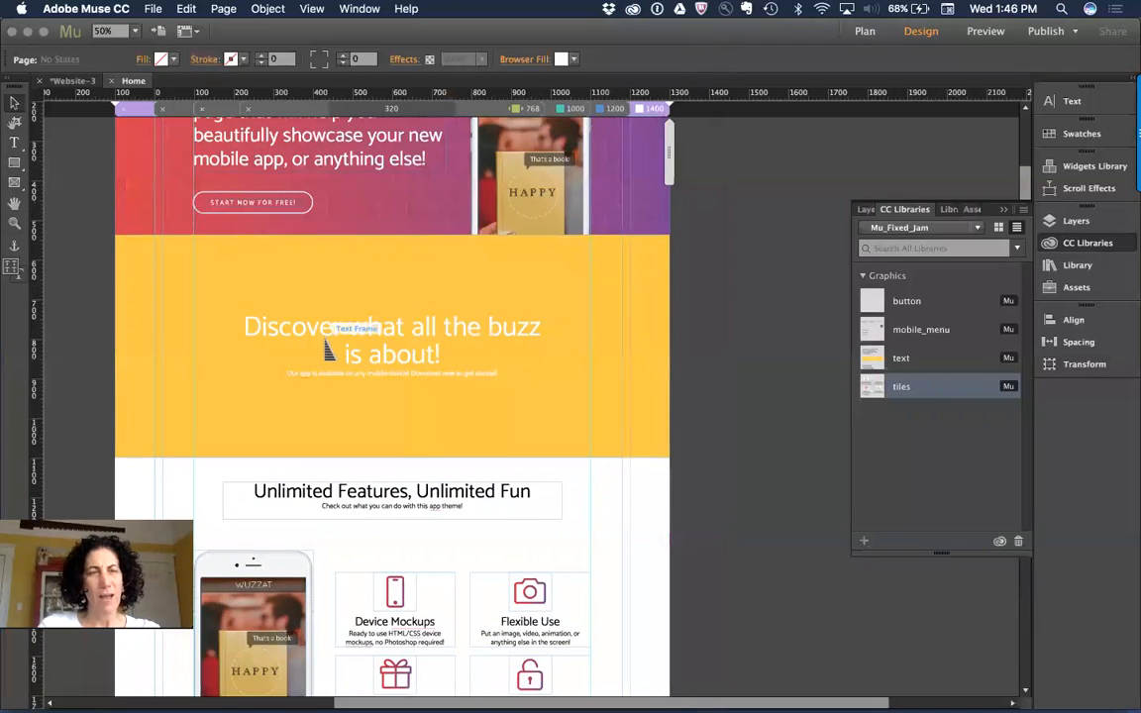
left_click(258, 220)
left_click(309, 208)
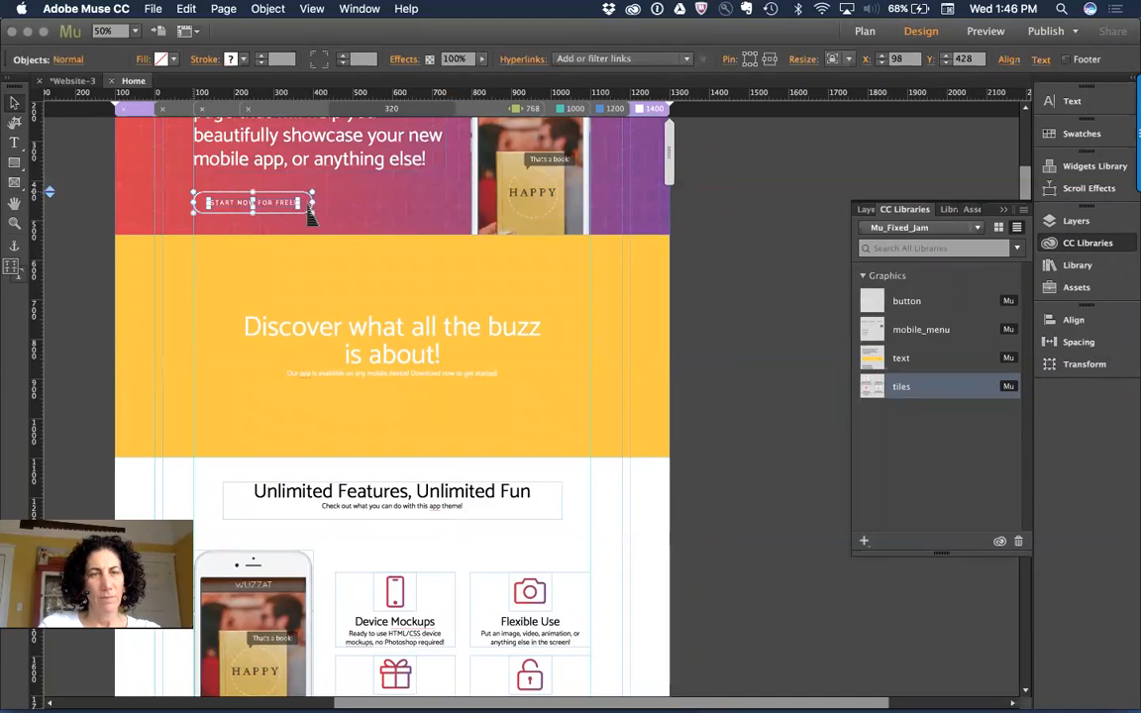
left_click_drag(309, 209, 367, 550)
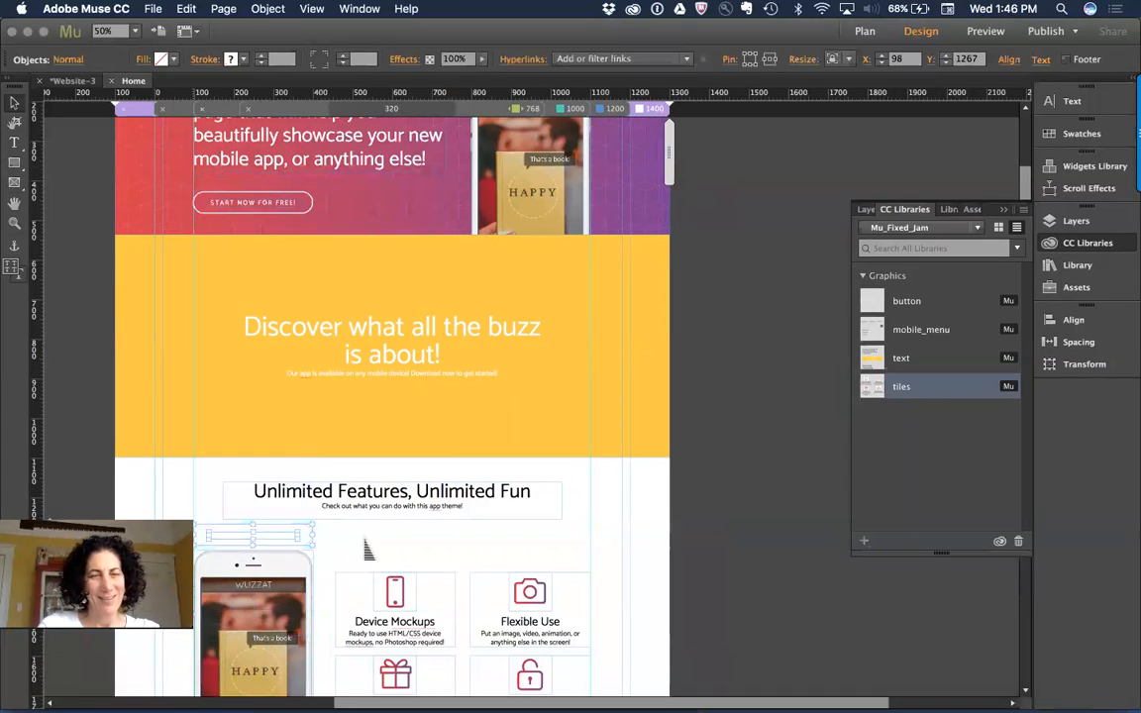
left_click(357, 539)
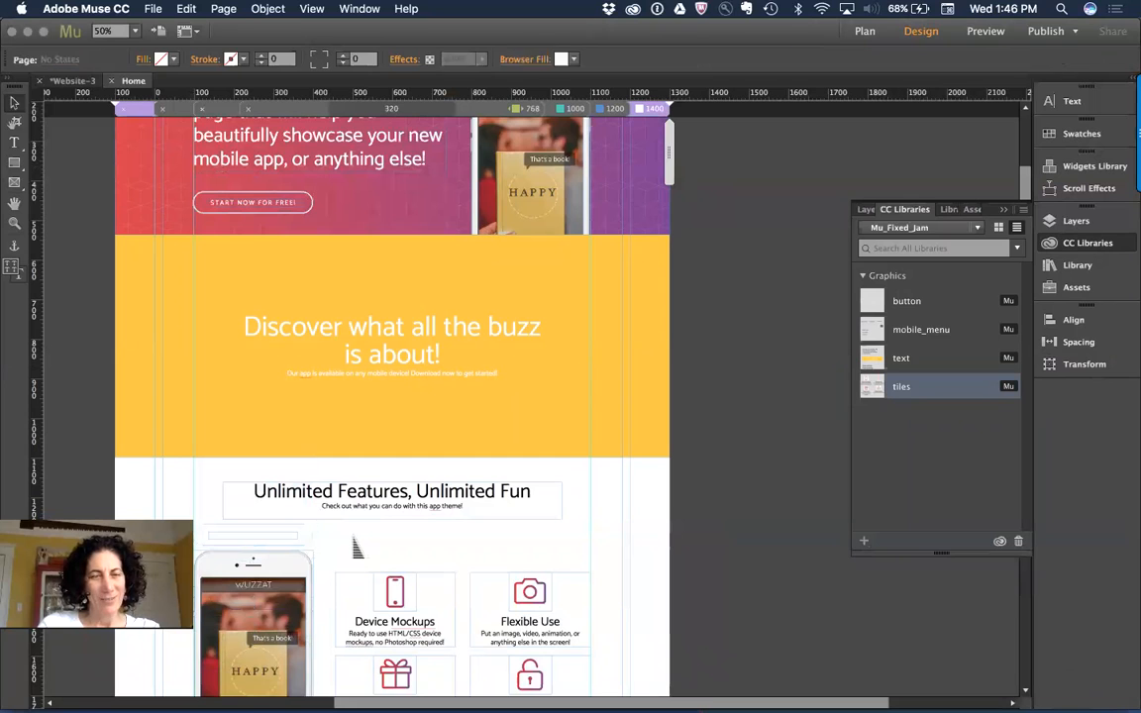
Move the copied button and its label below the phone mockup to X 98, Y 2019.
left_click(301, 538)
scroll(394, 557, "down", 10)
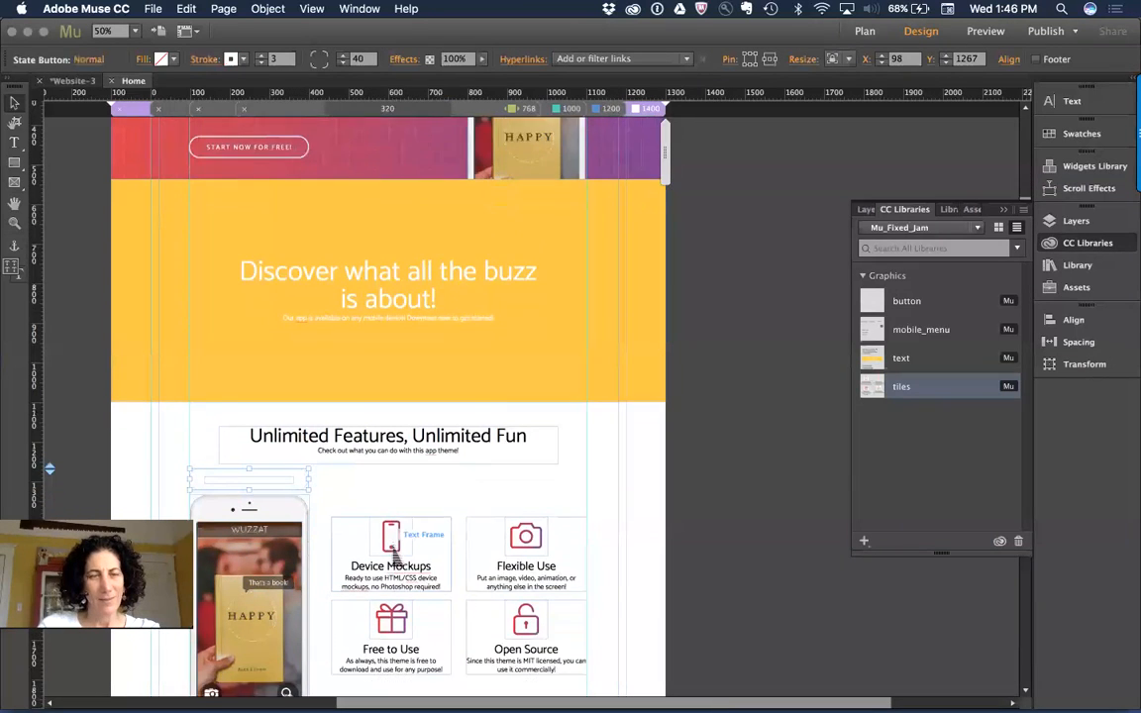
scroll(395, 557, "down", 1)
left_click_drag(303, 313, 319, 618)
key("super+z")
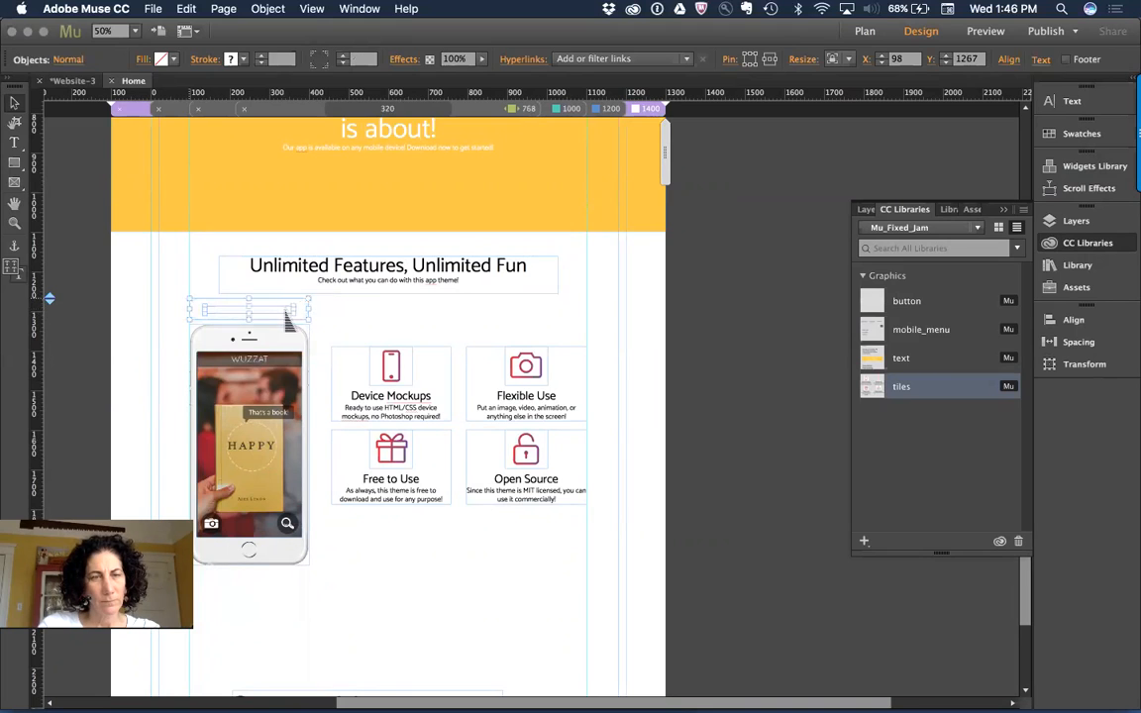
left_click_drag(285, 313, 322, 631)
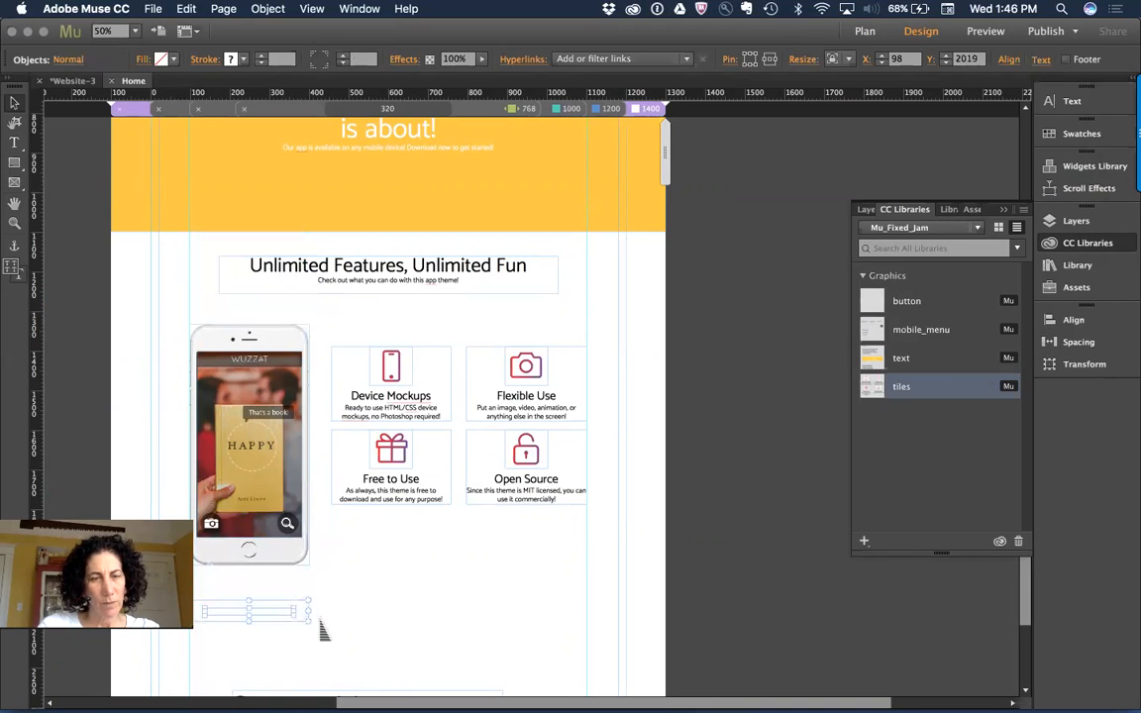
left_click(376, 619)
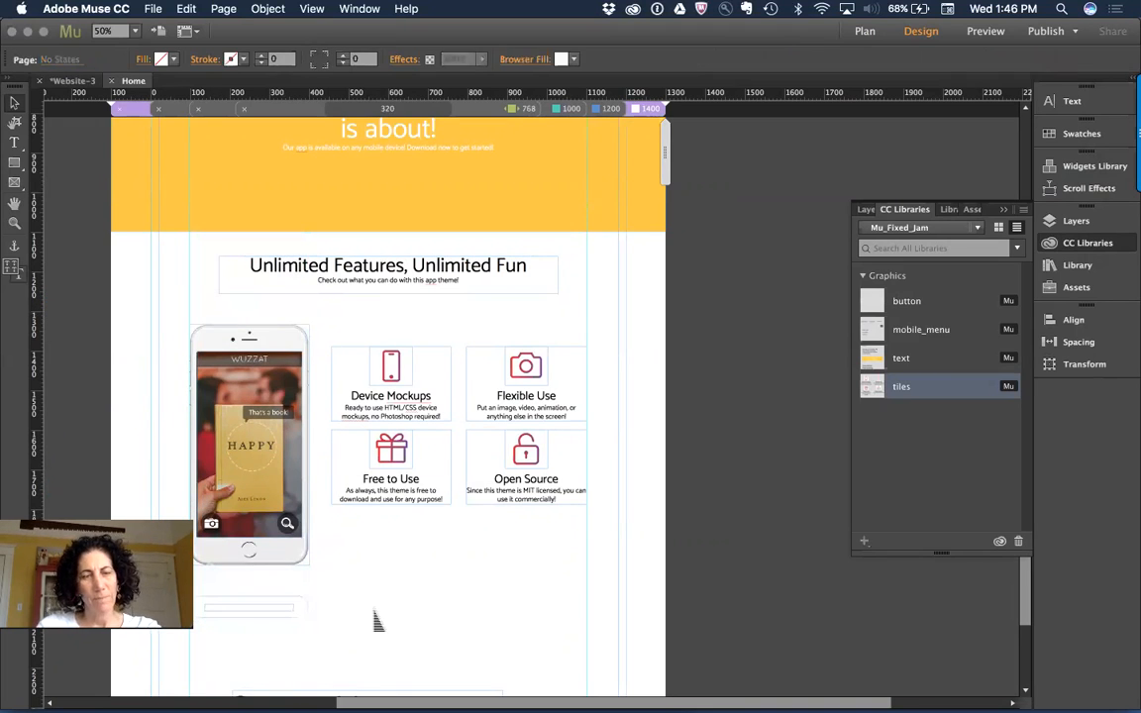
Switch to Chrome and examine the "Stop waiting. Start building." section of the reference page.
key("super+Tab")
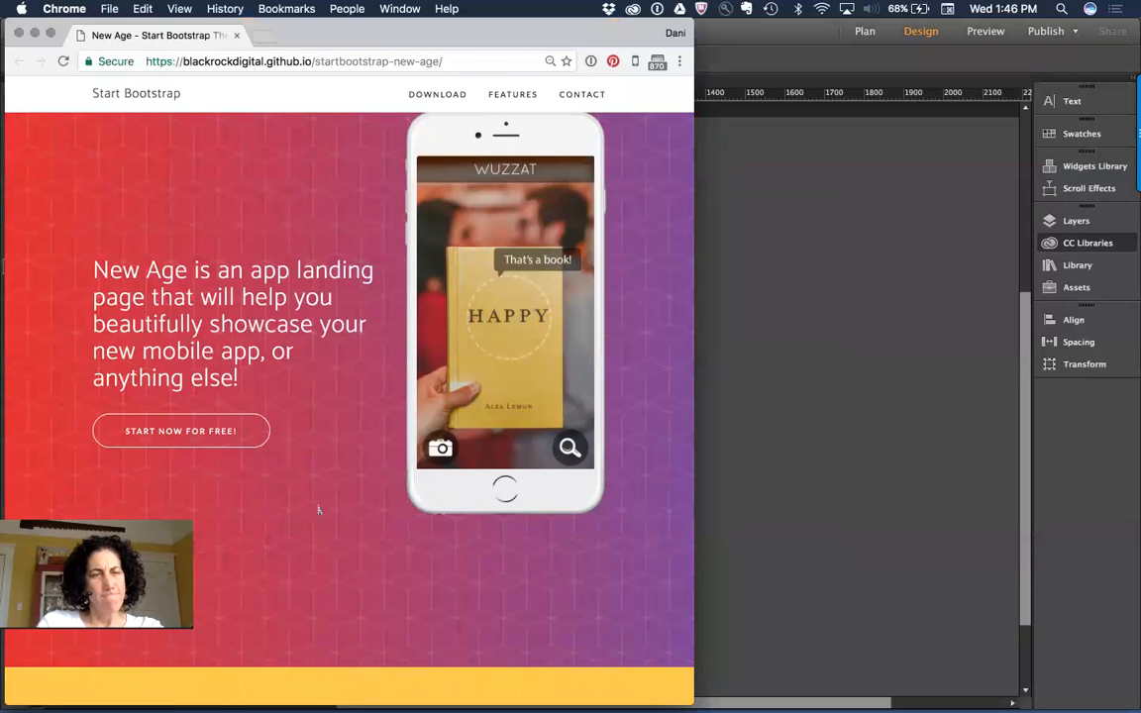
scroll(318, 510, "down", 3)
scroll(318, 510, "up", 3)
scroll(318, 510, "down", 10)
scroll(318, 511, "down", 15)
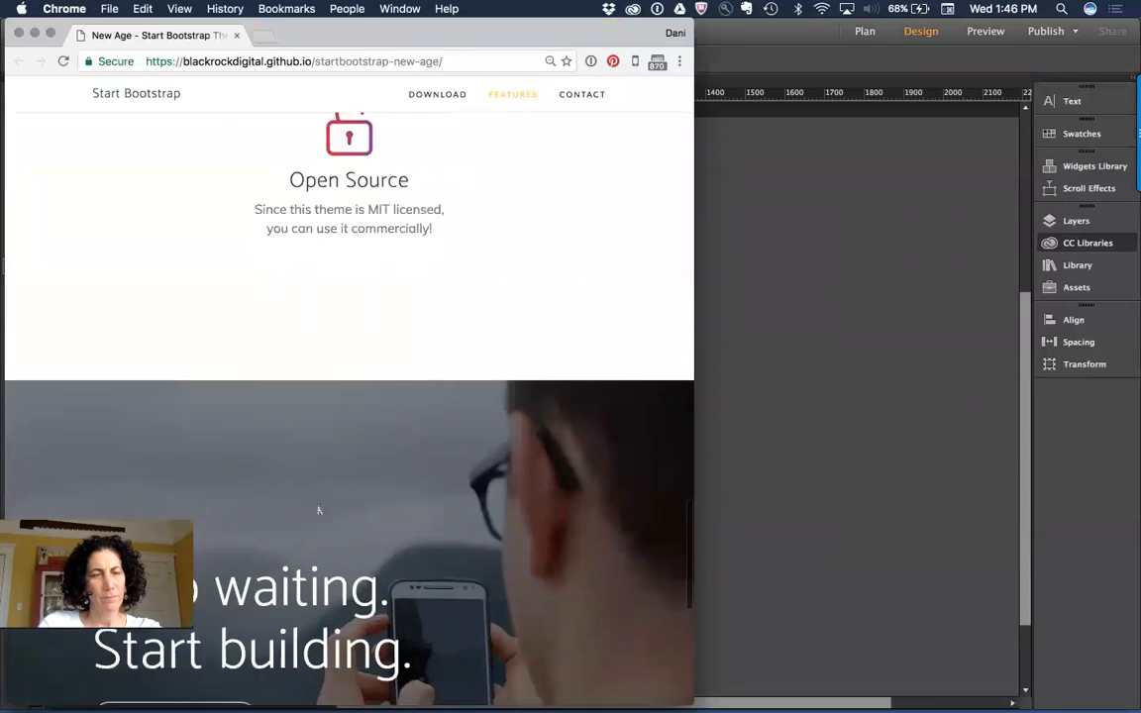
scroll(318, 511, "down", 5)
In Adobe Muse, copy the header's full-width pattern rectangle down behind the "Stop waiting. Start building." text at Y 2180.
key("super+Tab")
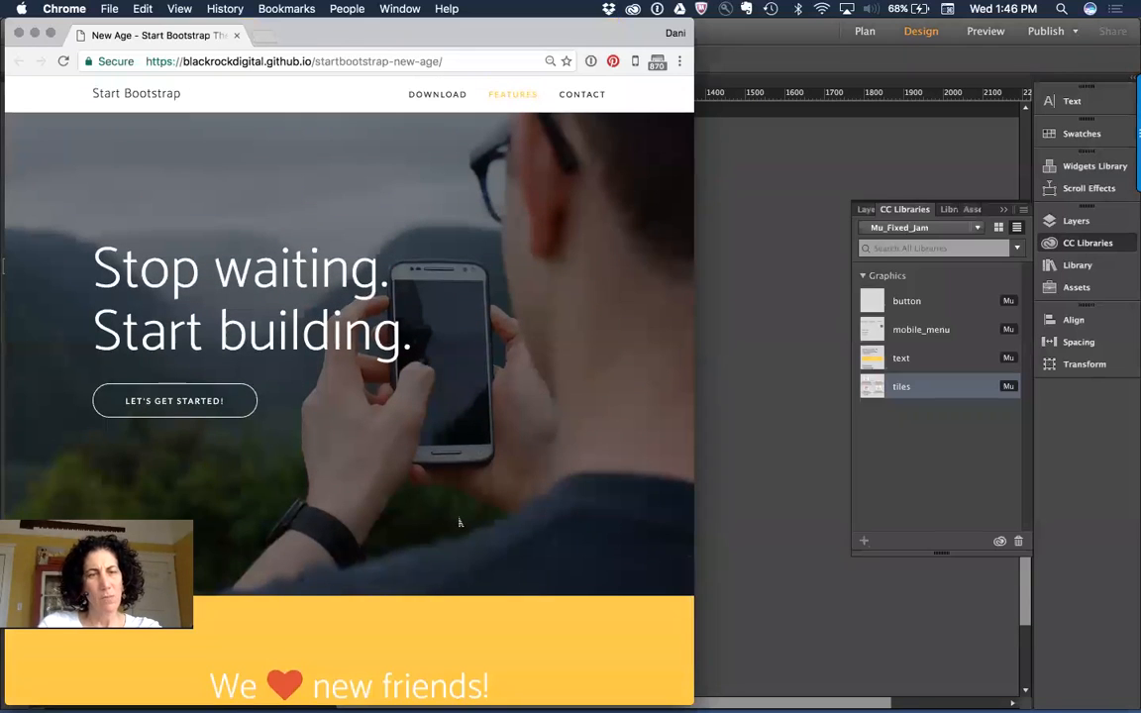
key("super+minus")
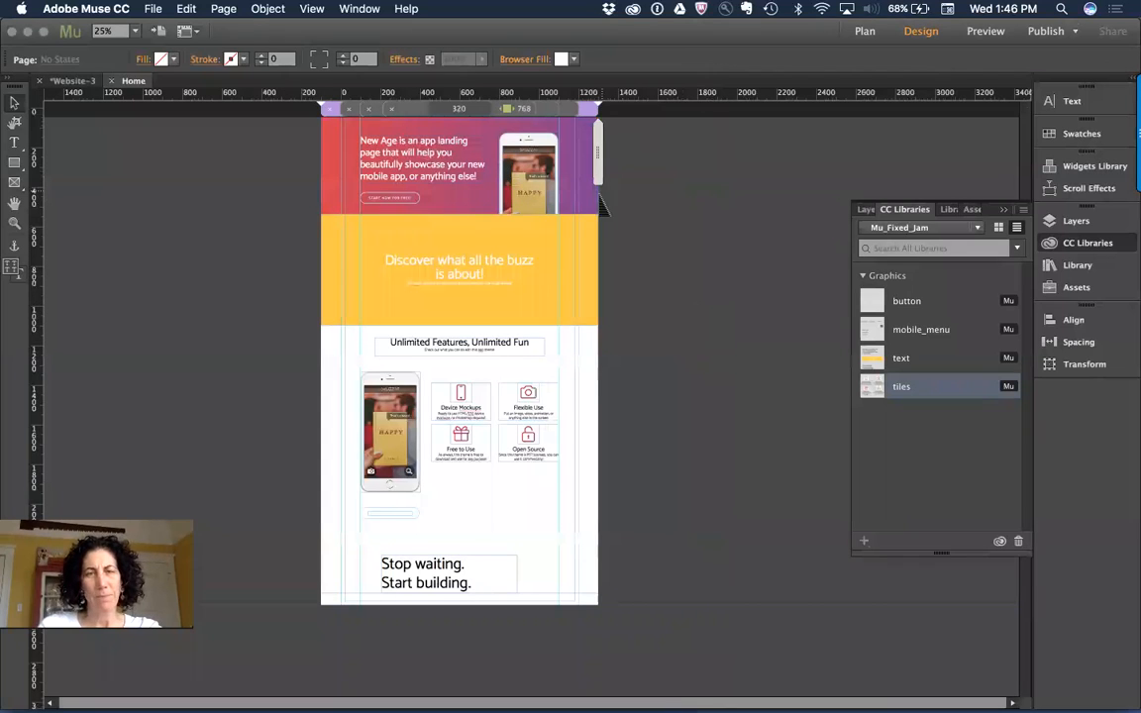
left_click(591, 211)
left_click_drag(589, 200, 608, 645)
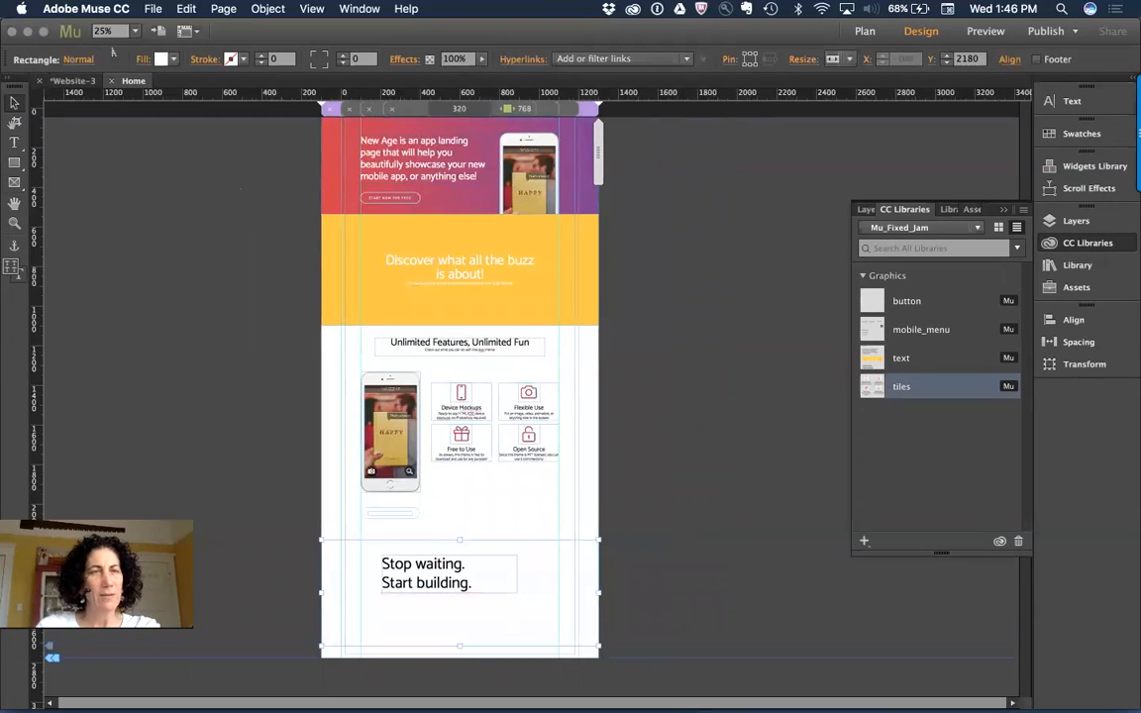
Replace the copied rectangle's fill image with bkg-cta.jpg and set its fitting to Scale to Fill.
left_click(146, 59)
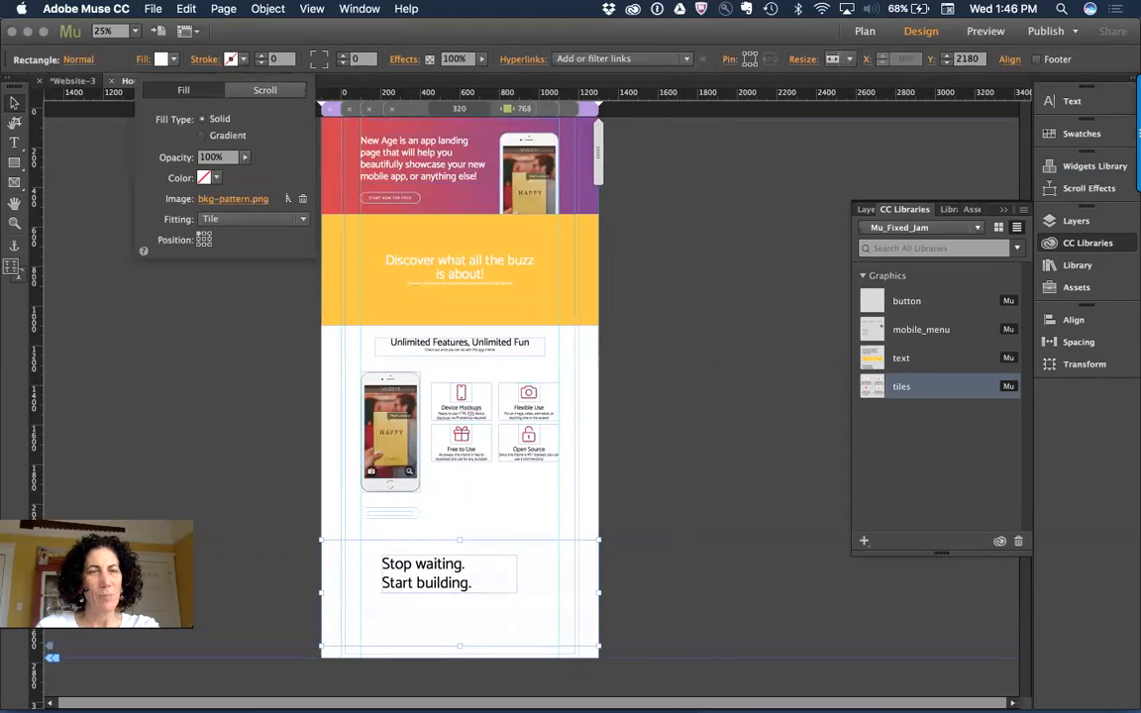
left_click(302, 200)
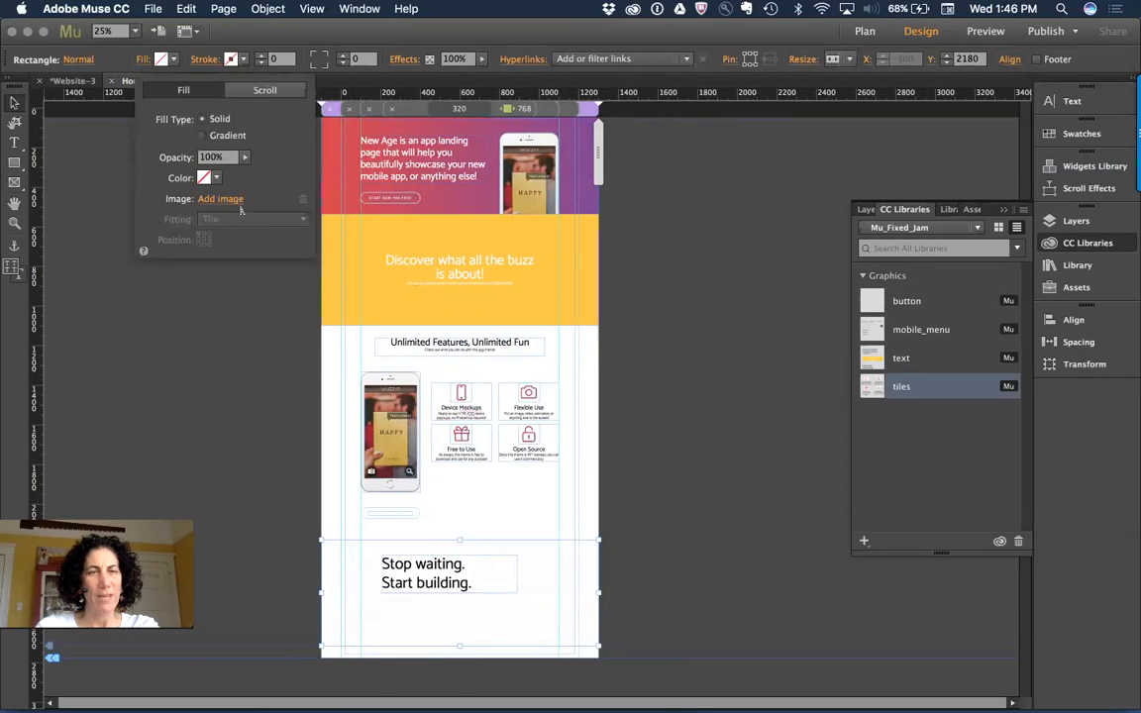
left_click(223, 199)
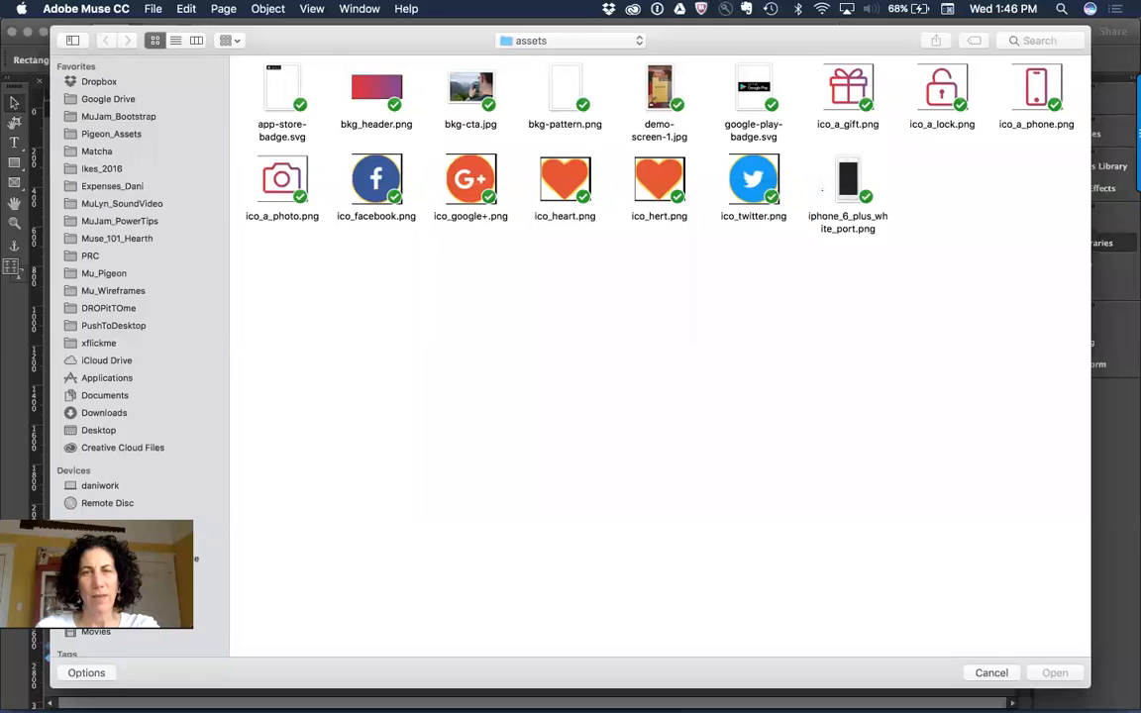
double_click(470, 89)
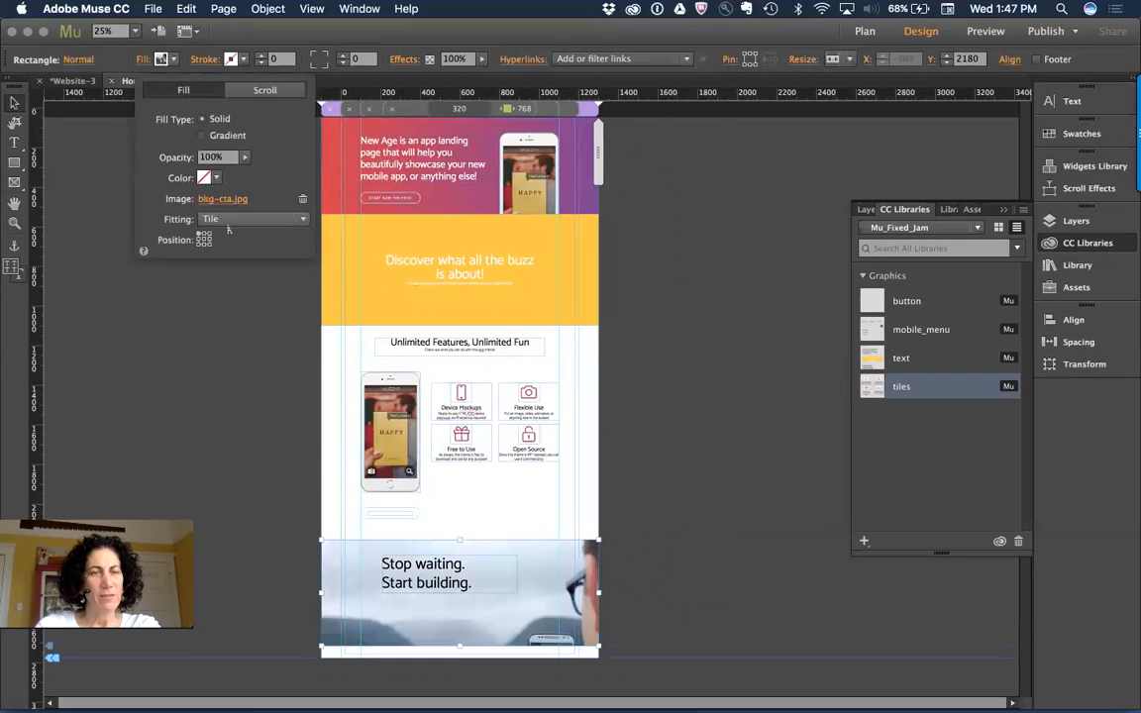
left_click(210, 218)
left_click(239, 237)
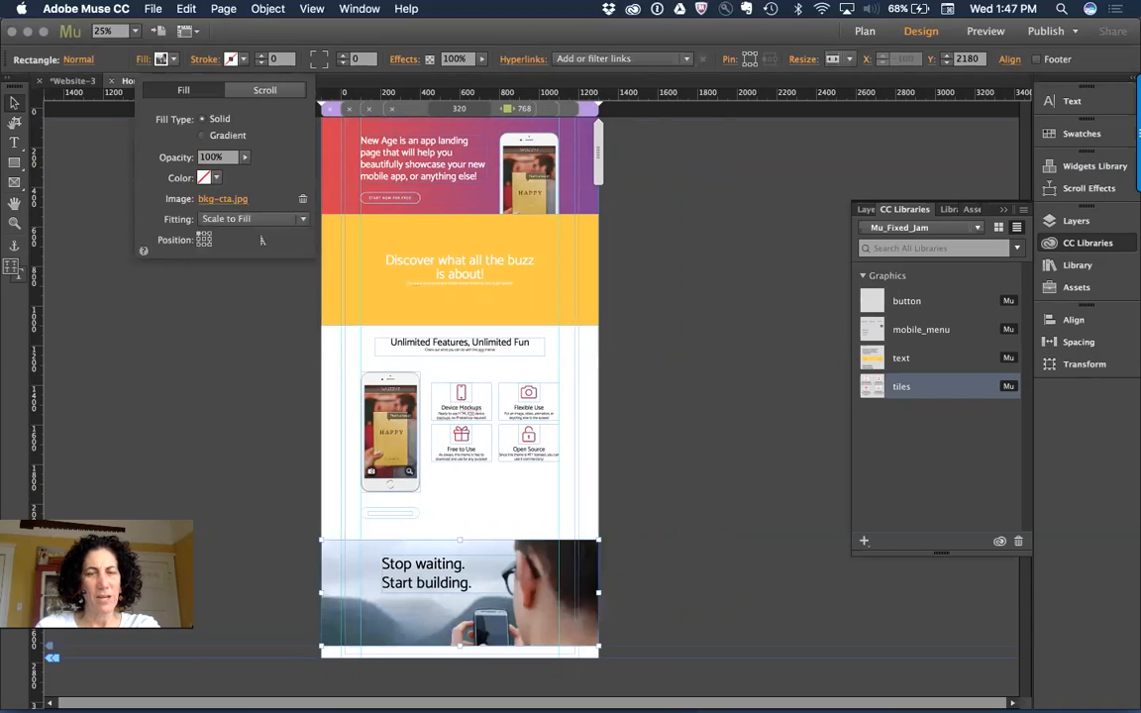
left_click(671, 603)
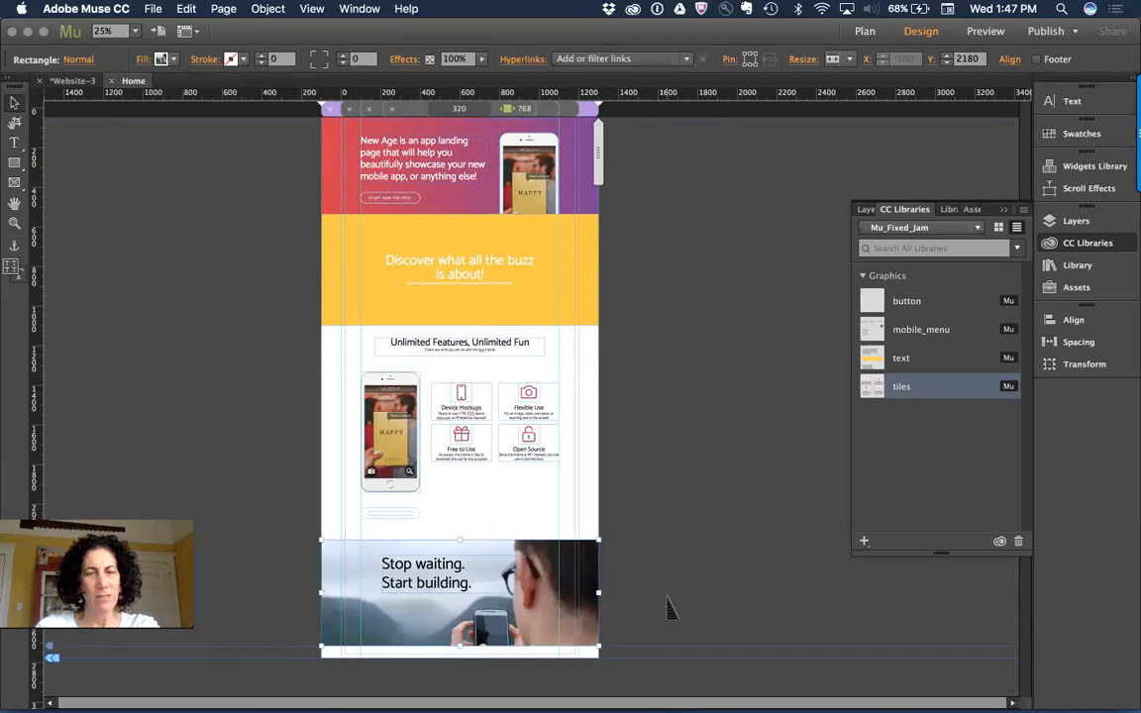
Change the "Stop waiting. Start building." text color to white (FFFFFF).
key("super+Tab")
key("super+Tab")
left_click(410, 583)
key("t")
left_click(380, 58)
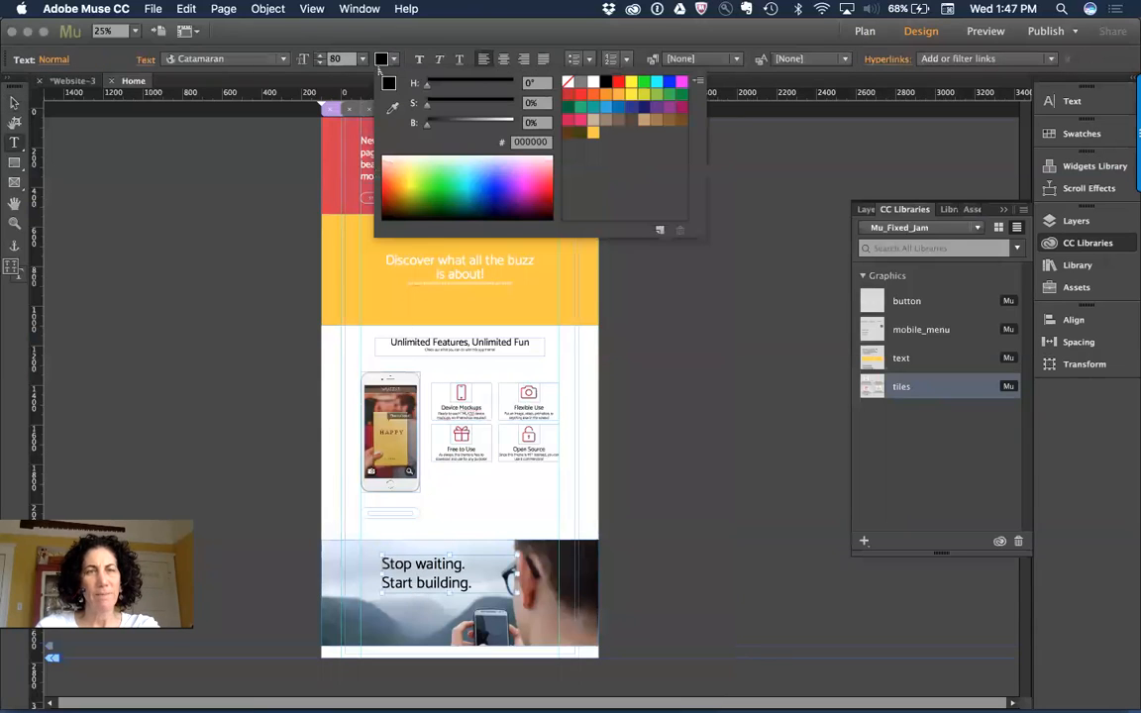
left_click(593, 81)
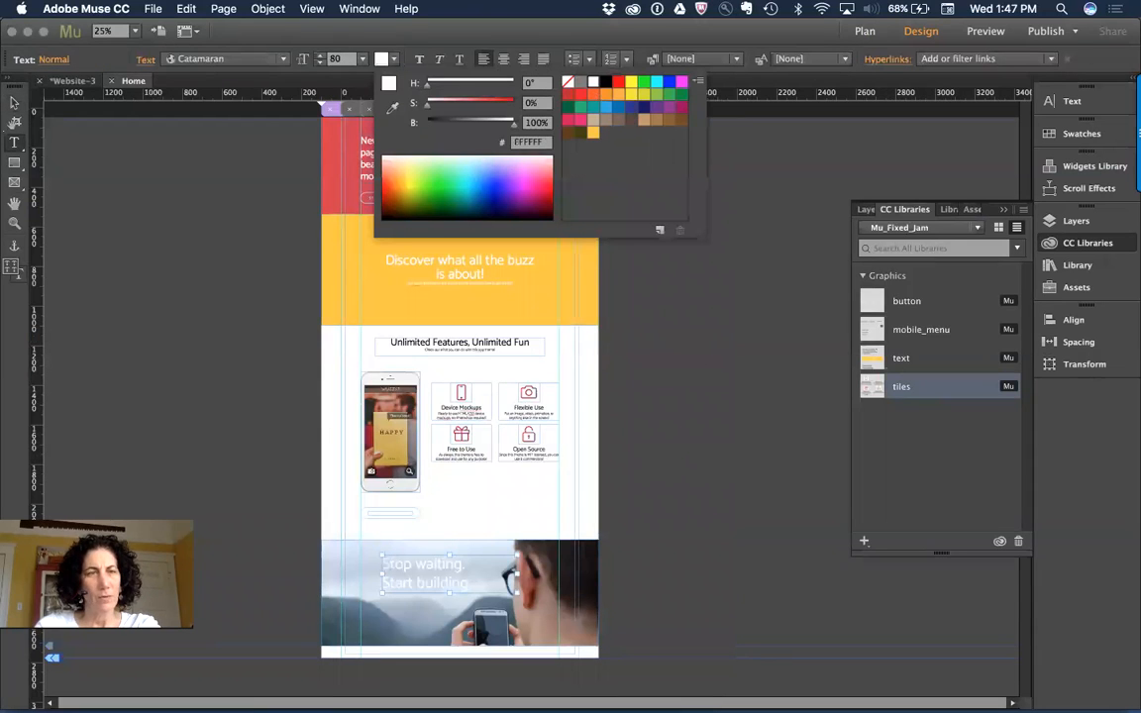
left_click(174, 263)
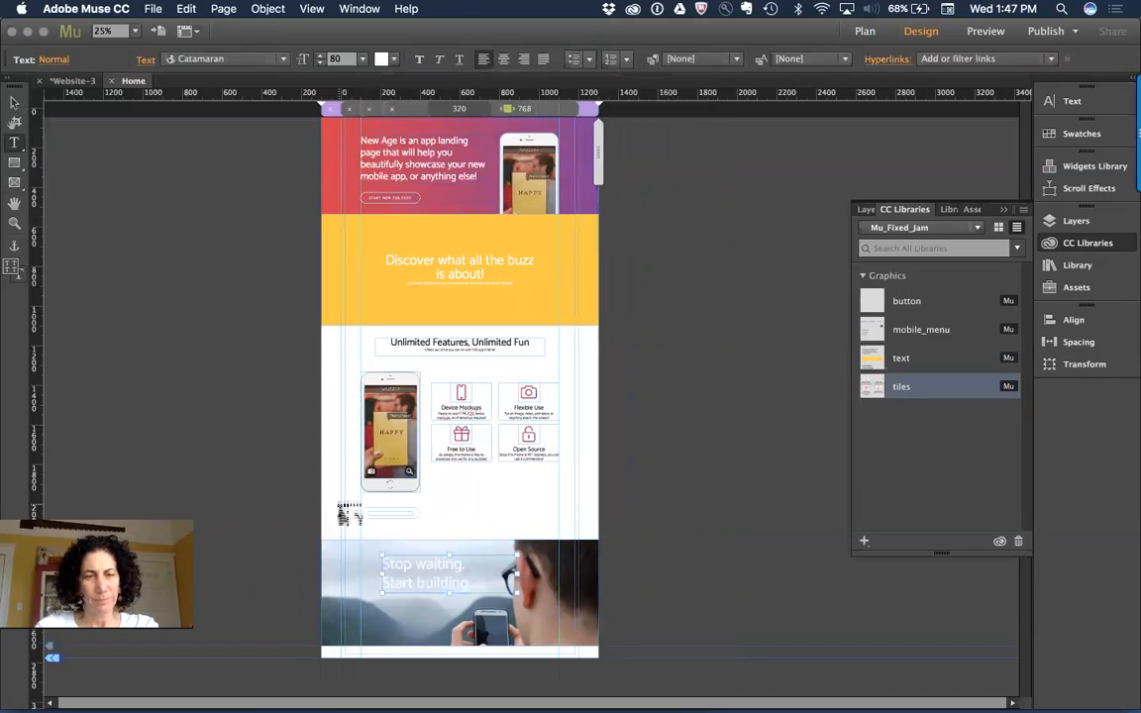
Move the copied button onto the background photo at X 100, Y 2605, and the "Stop waiting. Start building." frame to X 98, Y 2256.
key("super+equal")
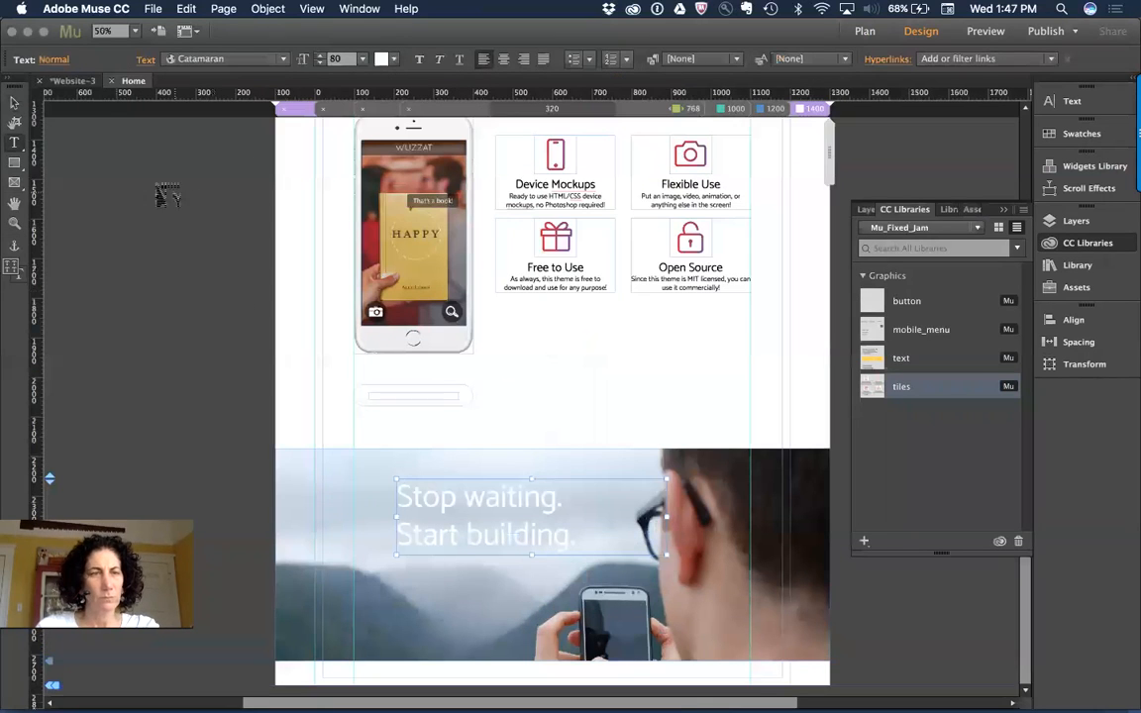
left_click(14, 99)
left_click_drag(333, 381, 445, 646)
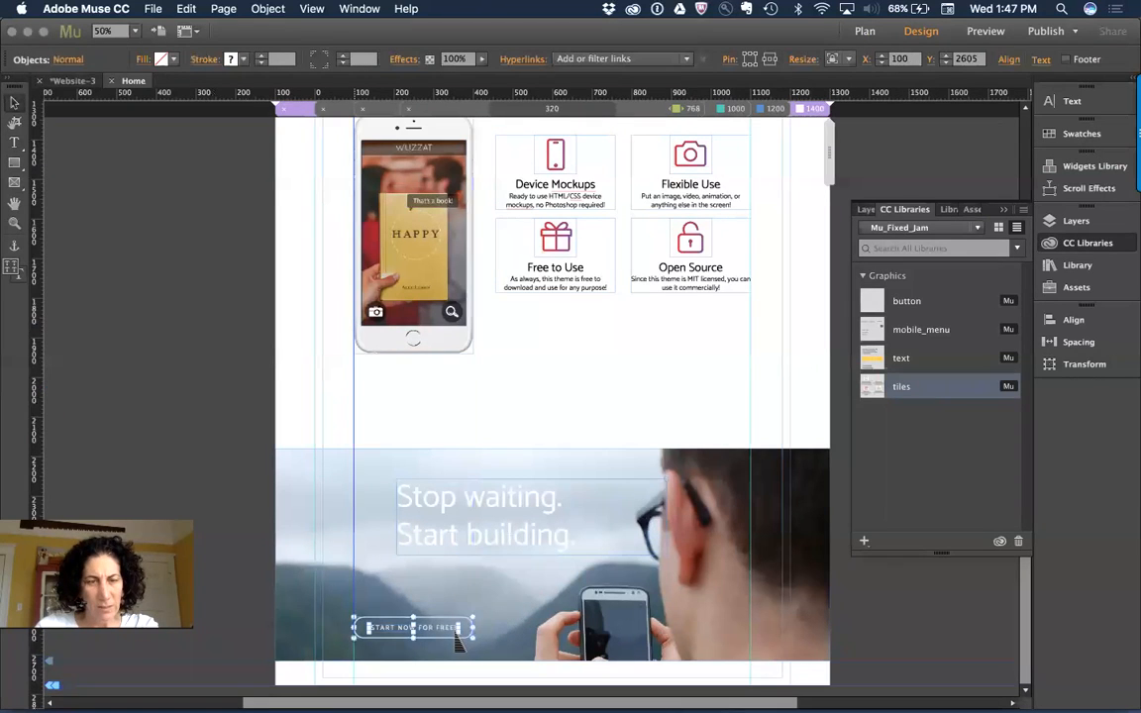
left_click(503, 533)
left_click_drag(502, 533, 460, 534)
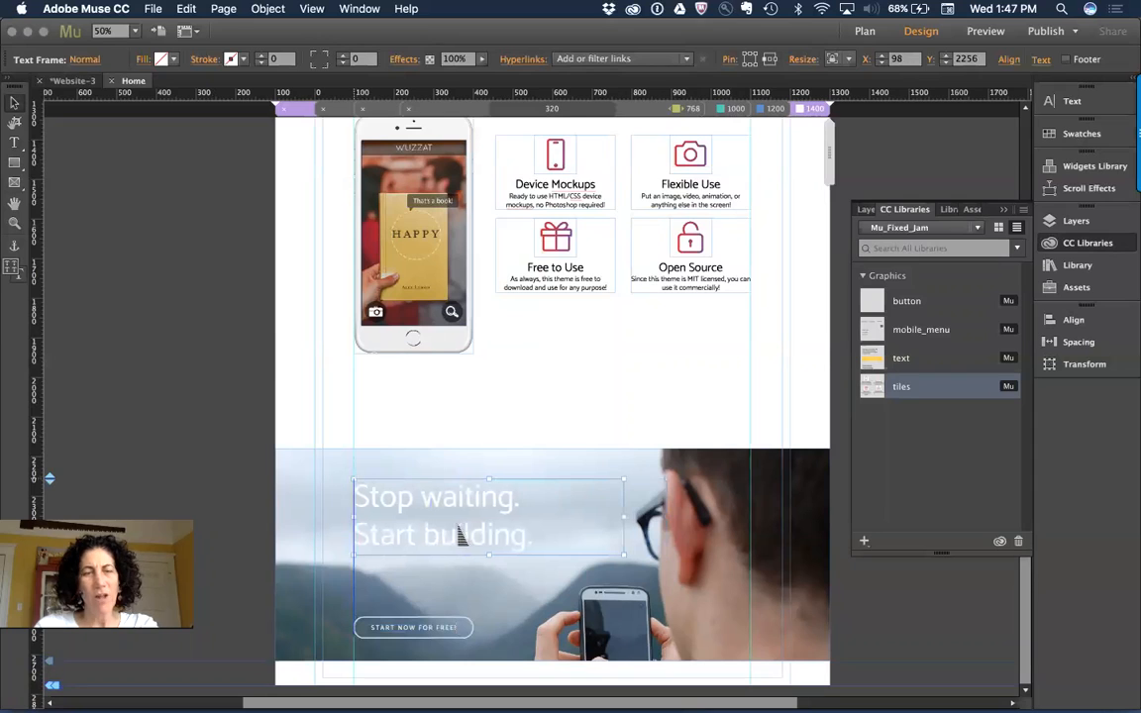
left_click(522, 375)
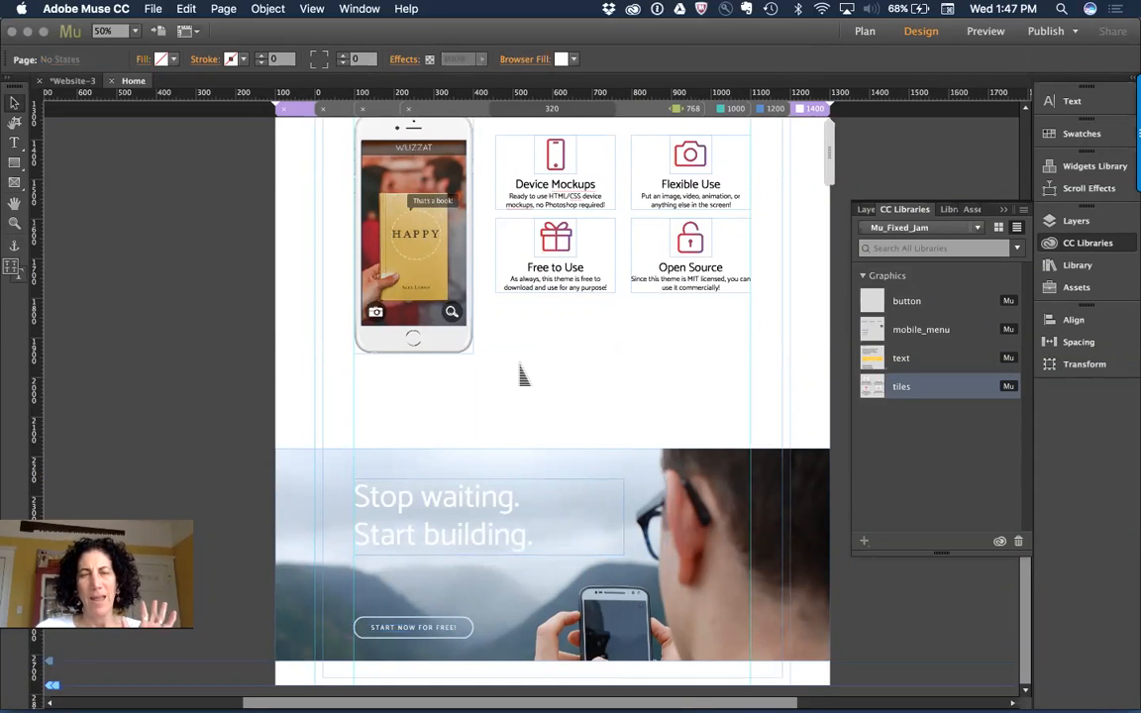
Move the "Stop waiting. Start building." photo section and its contents up, closer to the feature tiles.
left_click(543, 461)
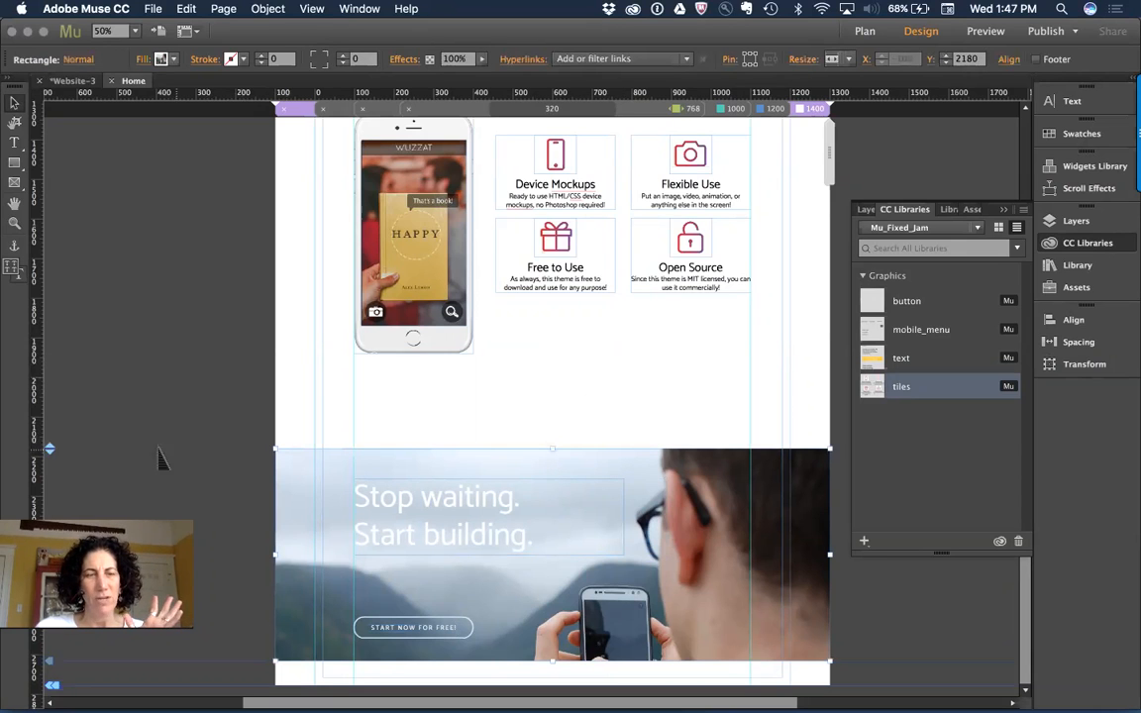
left_click_drag(49, 449, 47, 384)
left_click(102, 311)
scroll(104, 313, "up", 2)
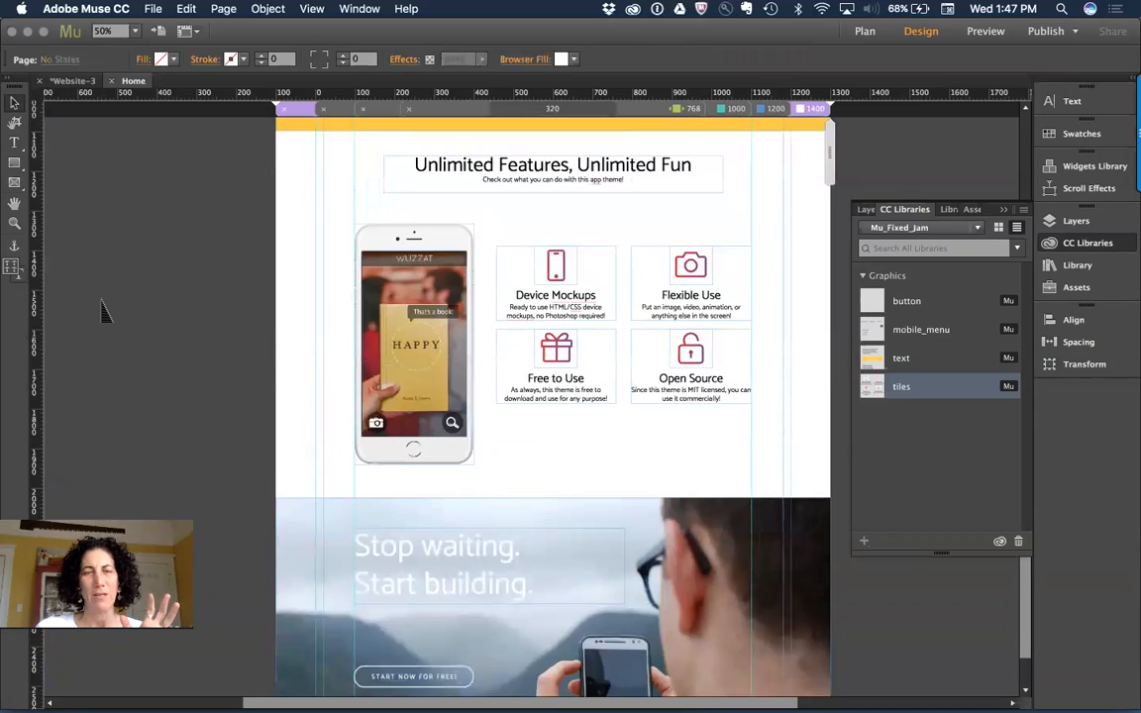
Place an anchor named features beside the start of the "Unlimited Features, Unlimited Fun" section at X -158, Y 1098.
scroll(102, 311, "up", 10)
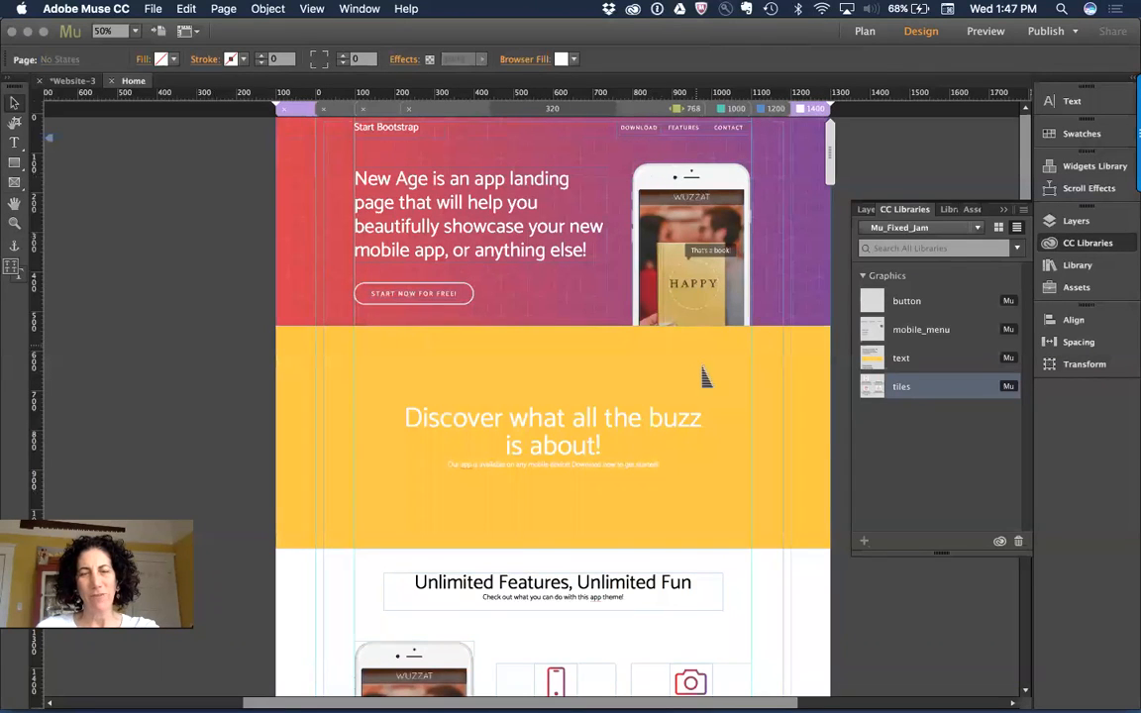
left_click(253, 555)
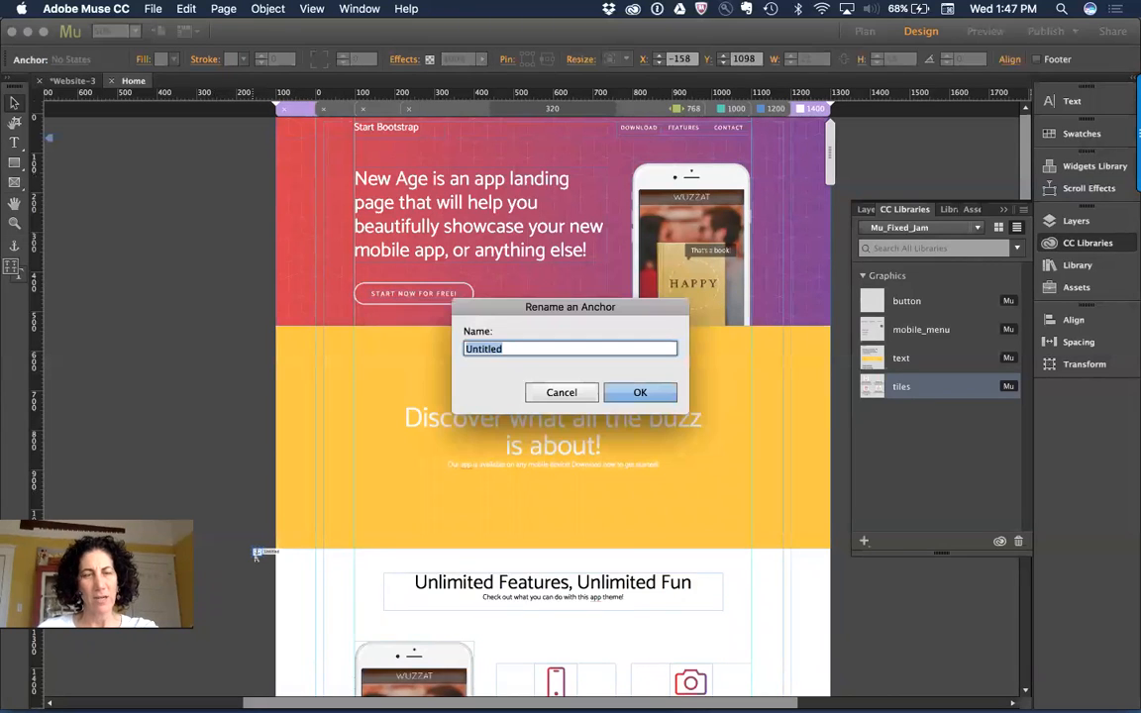
type("features")
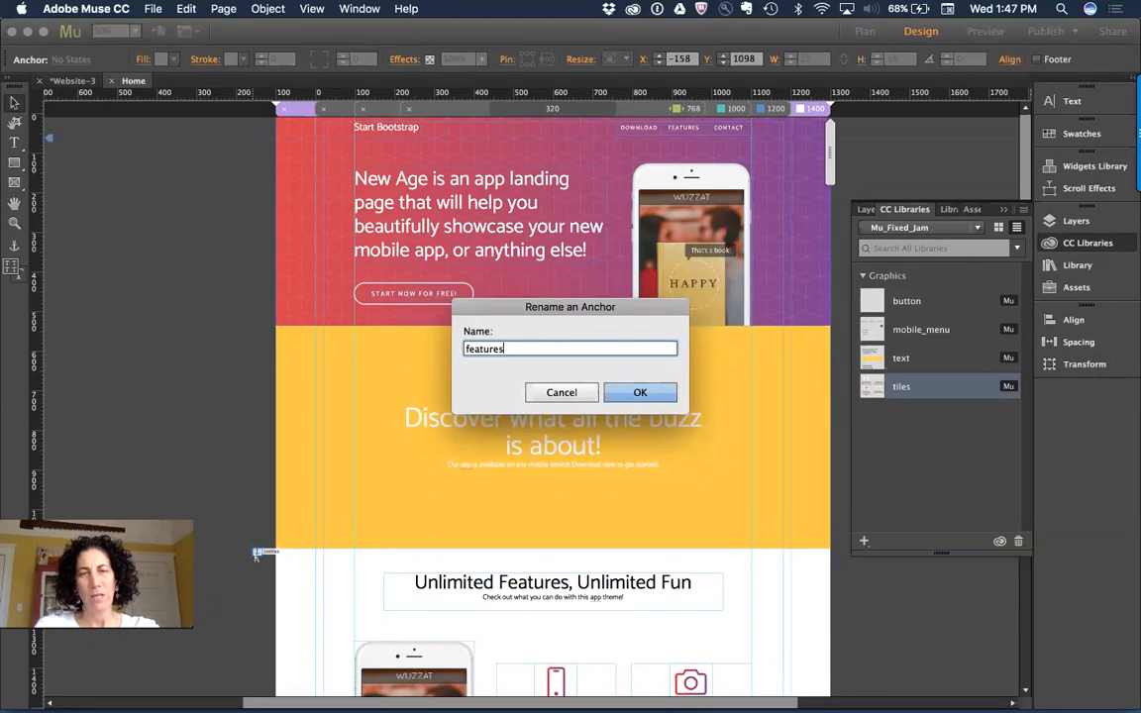
key("Return")
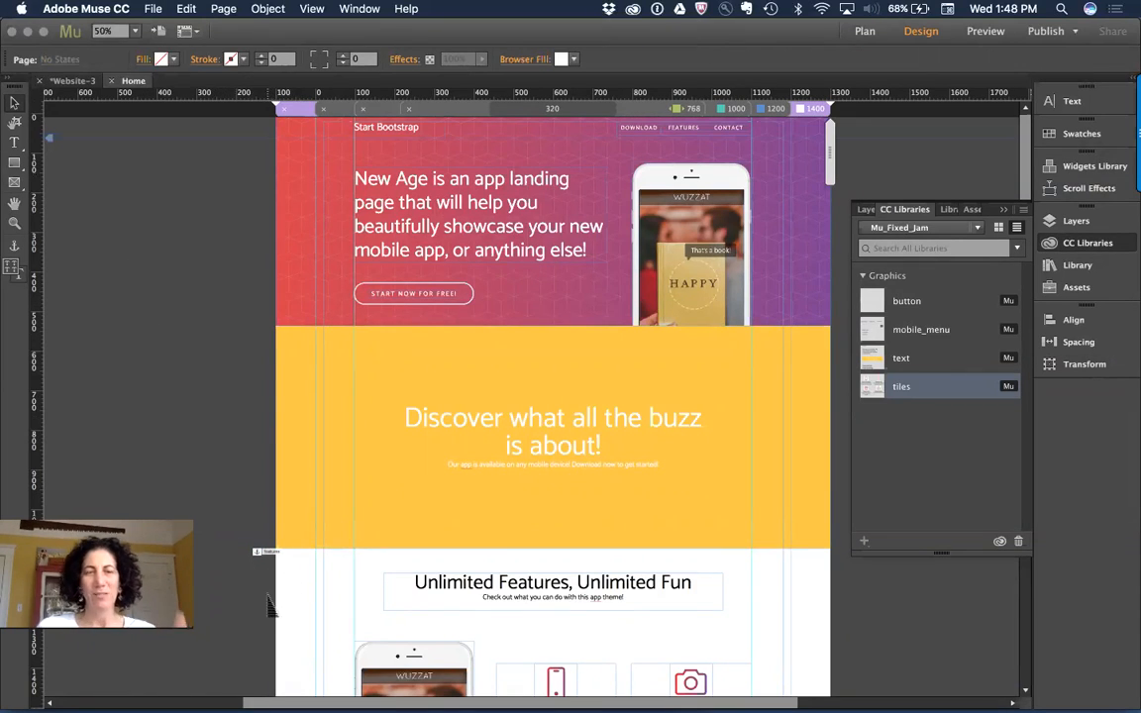
Place an anchor named contact beside the upper edge of the background photo section at X -158, Y 2024.
left_click_drag(220, 391, 188, 176)
left_click_drag(176, 406, 166, 244)
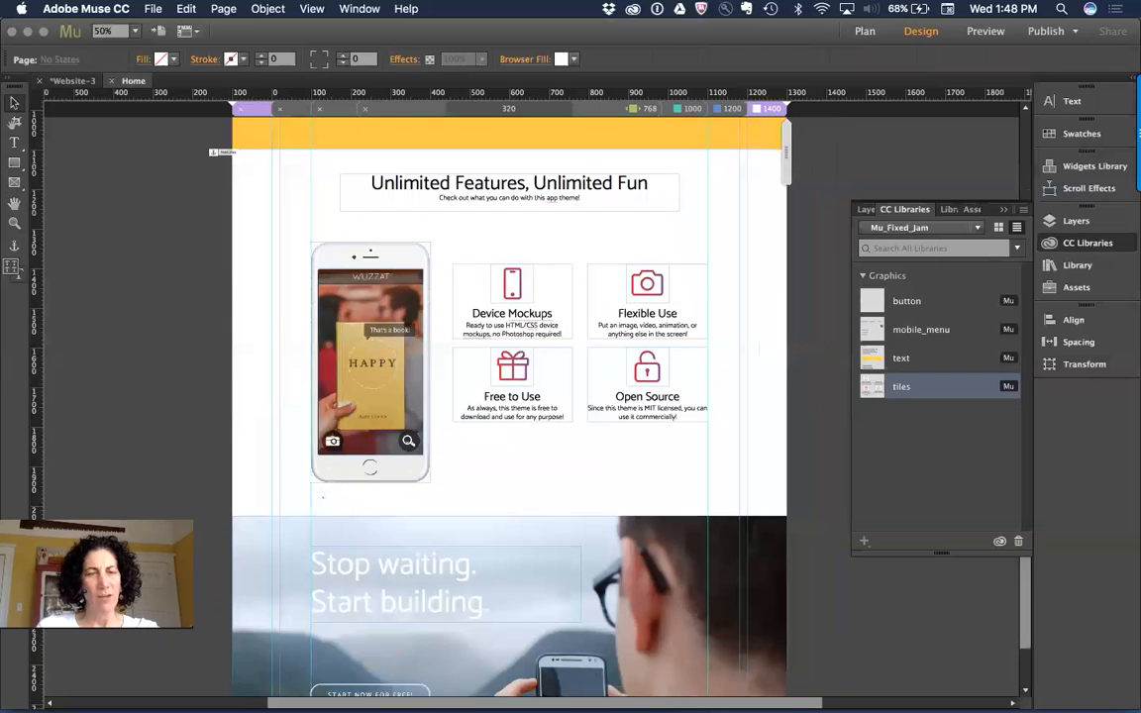
left_click(213, 526)
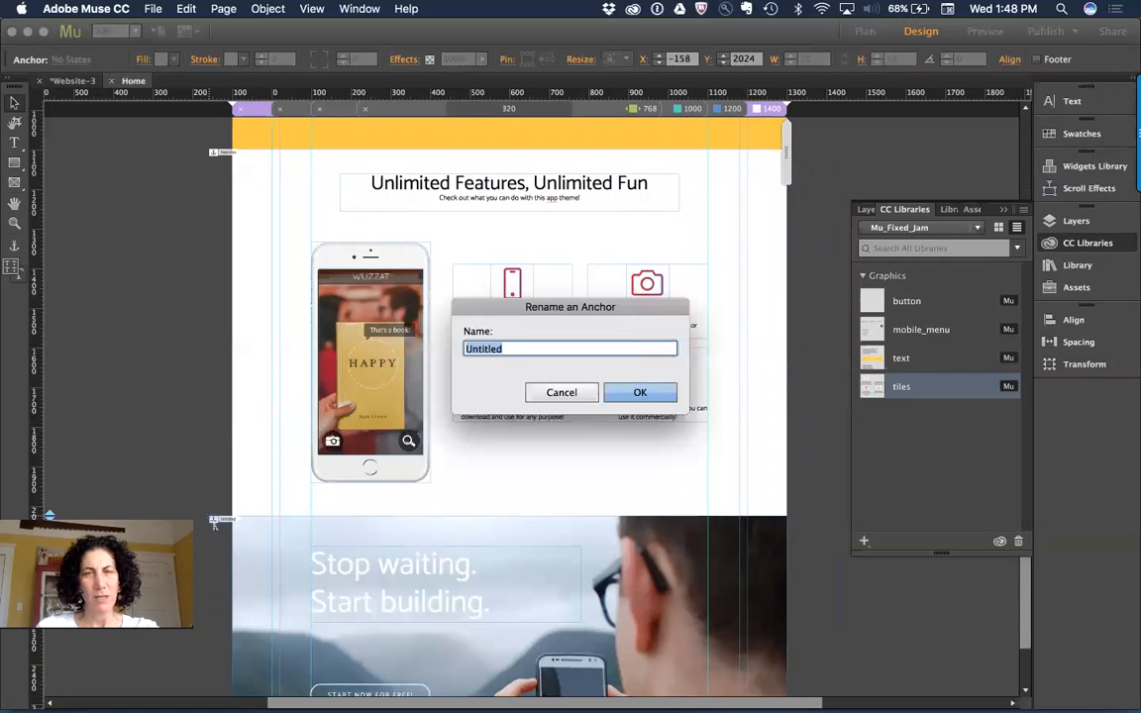
type("conatc")
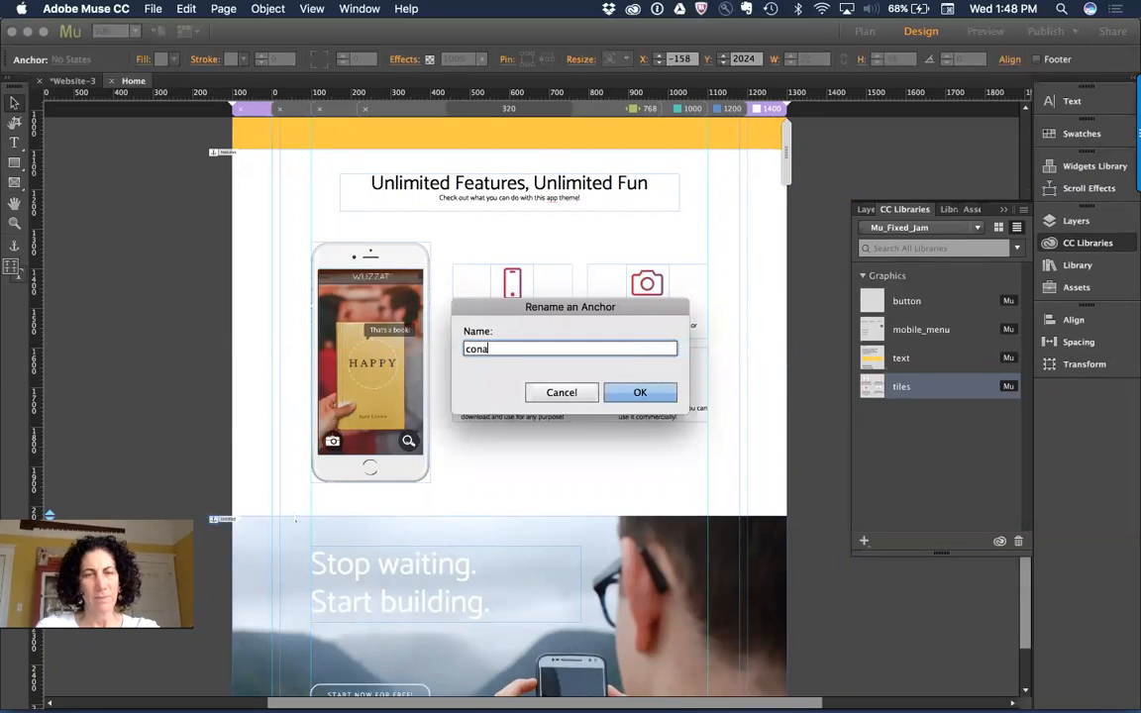
key("BackSpace")
key("BackSpace")
key("BackSpace")
type("tact")
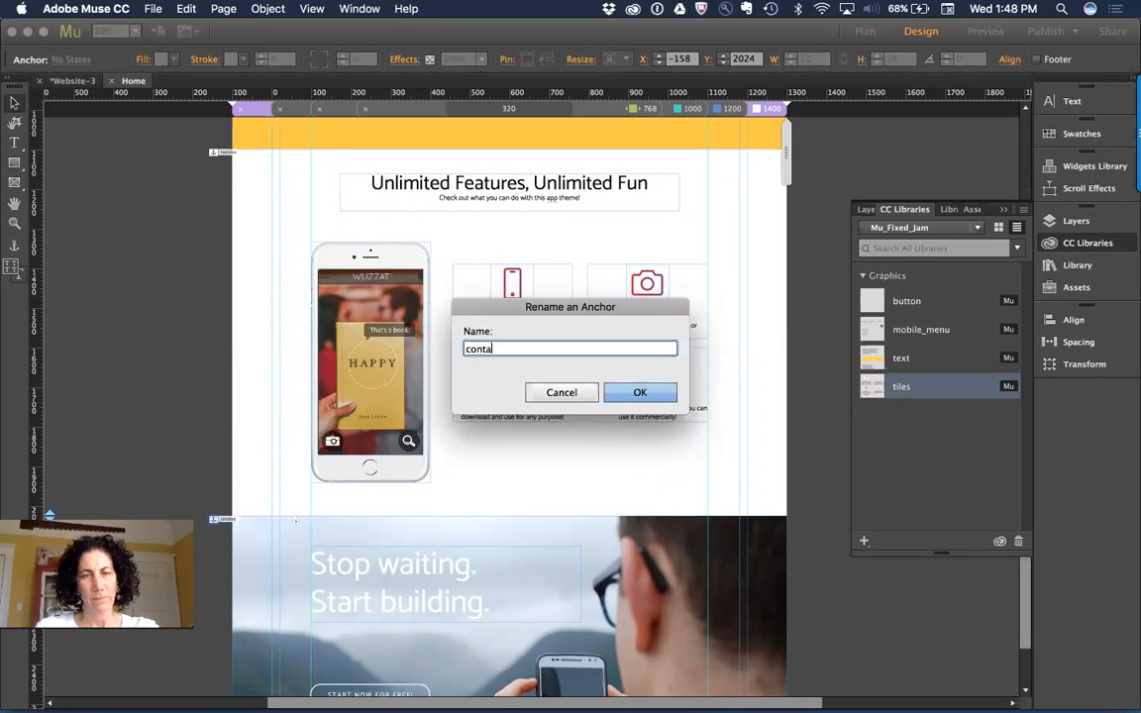
key("Return")
left_click(815, 292)
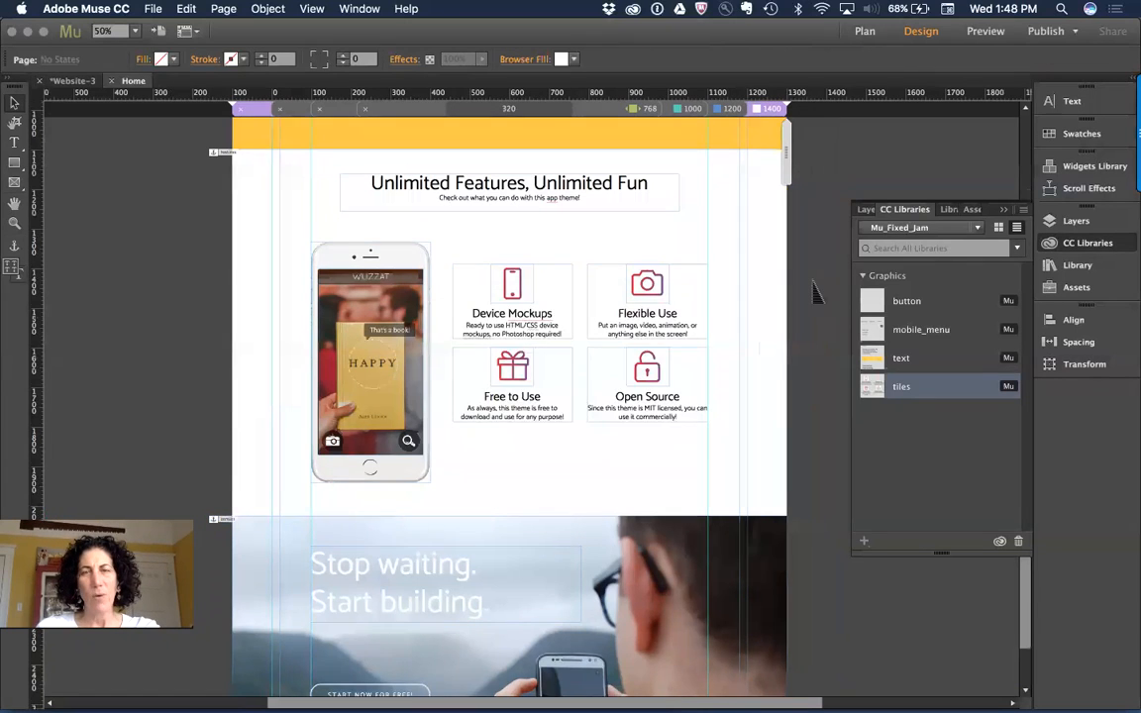
Add an anchor named top and position it beside the upper edge of the page at X -169, Y 2.
scroll(814, 292, "up", 5)
scroll(814, 292, "up", 1)
left_click(592, 131)
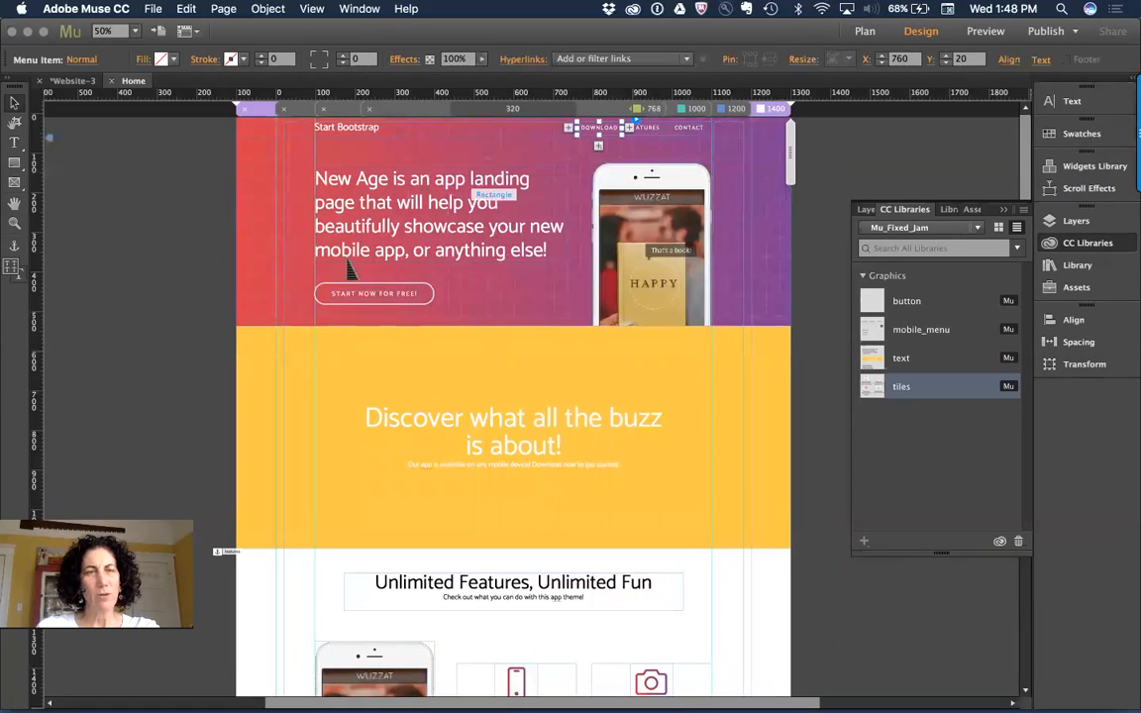
left_click(134, 317)
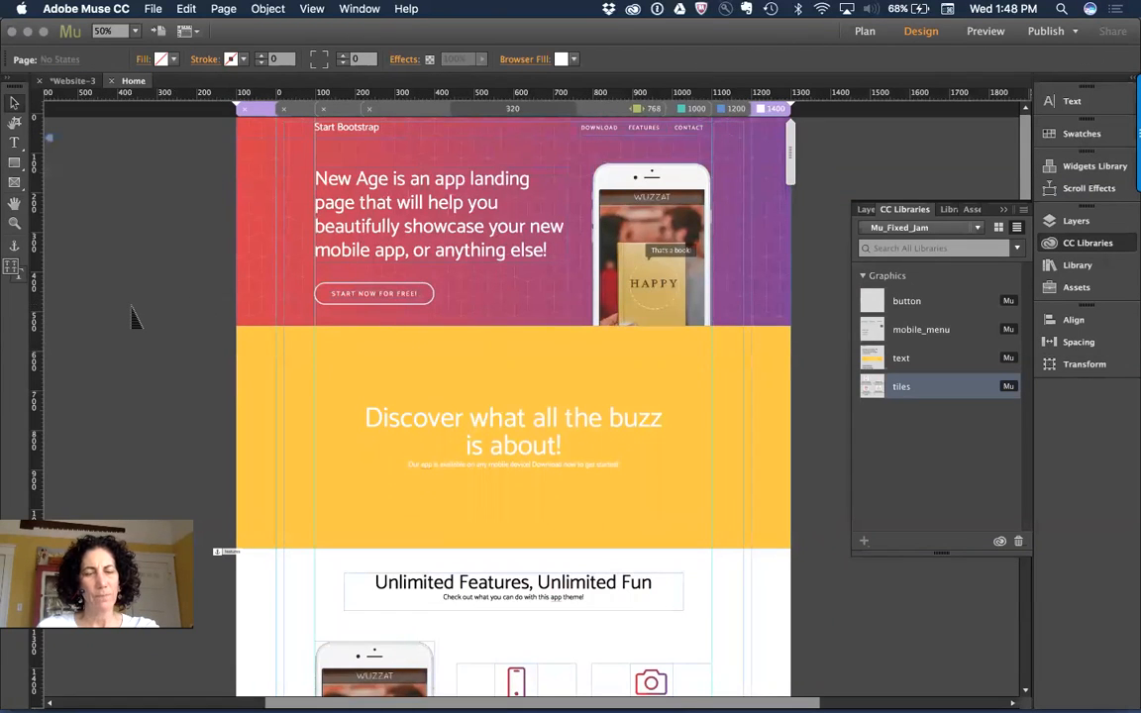
left_click(138, 210)
type("top")
key("Return")
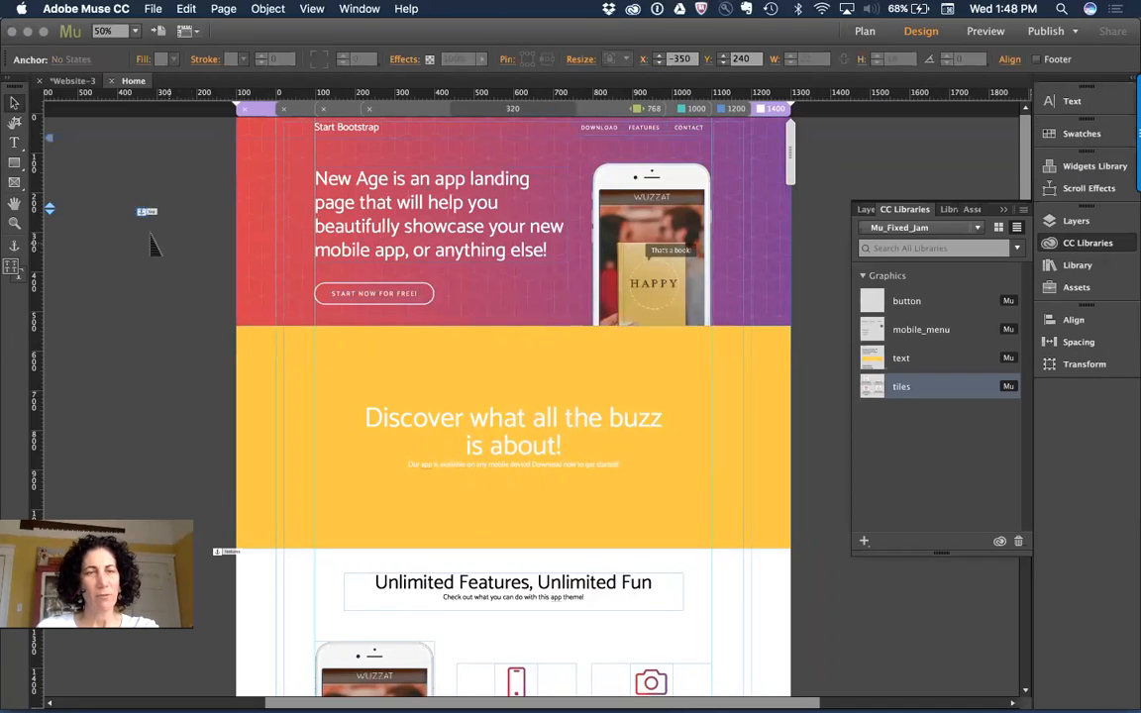
mouse_move(147, 212)
left_mouse_down()
mouse_move(218, 128)
mouse_move(214, 158)
left_mouse_up()
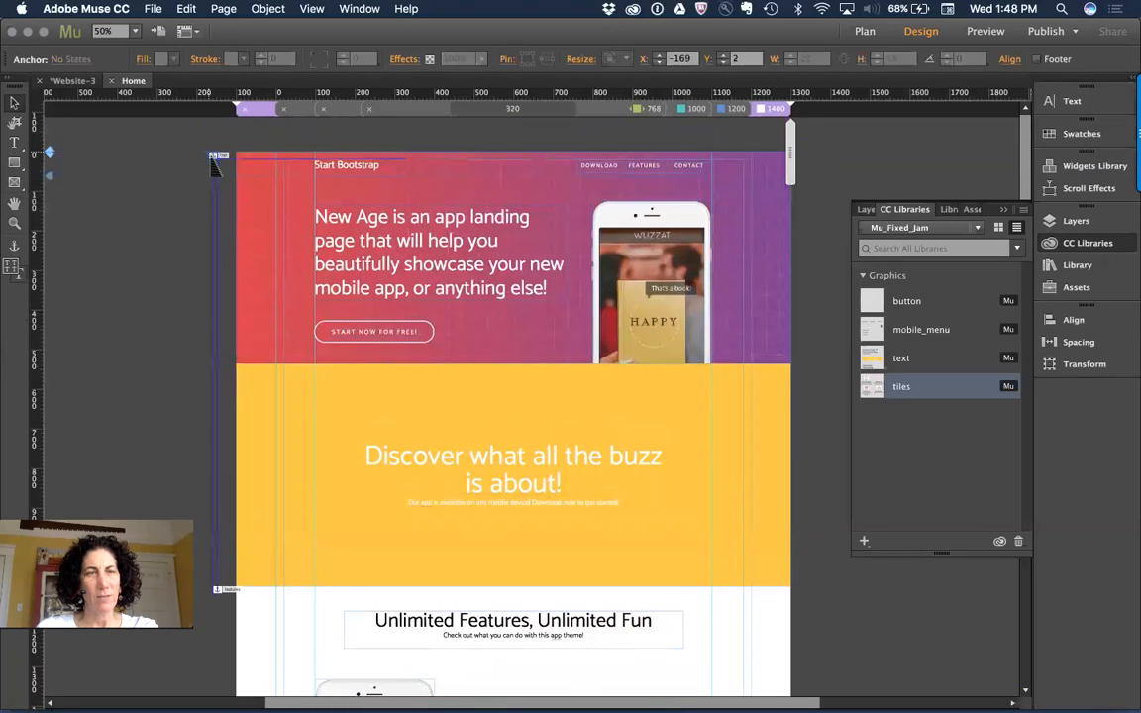
Link the header's DOWNLOAD menu item to the top anchor.
left_click(592, 170)
left_click(593, 171)
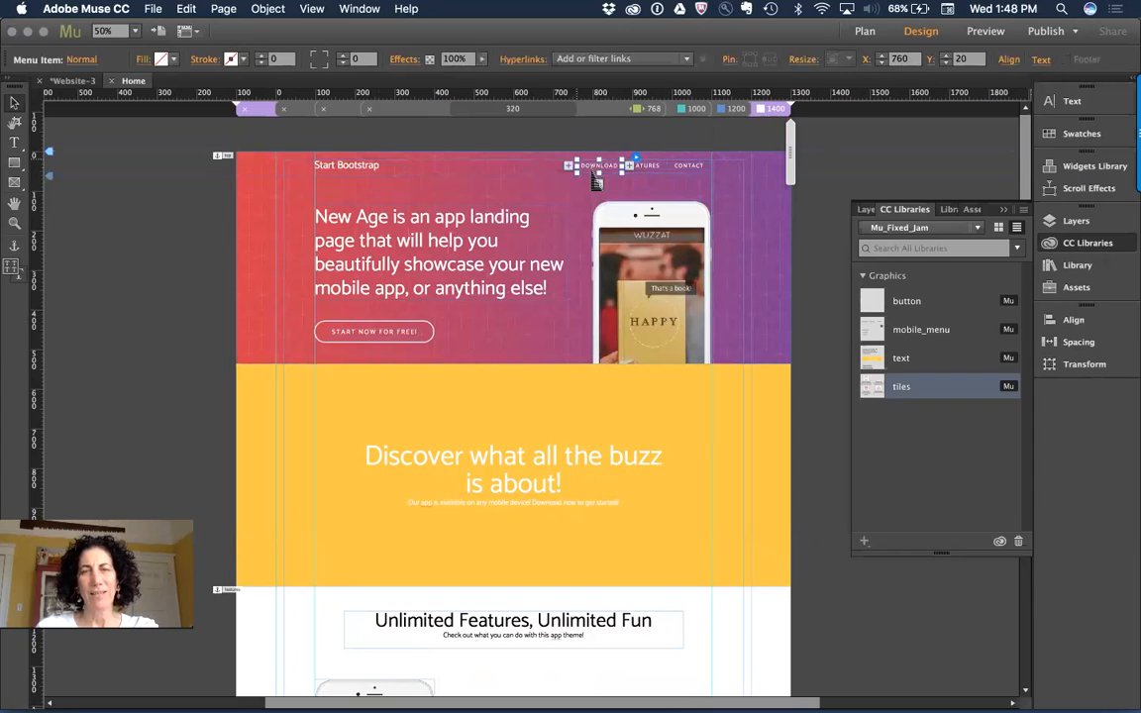
left_click(607, 61)
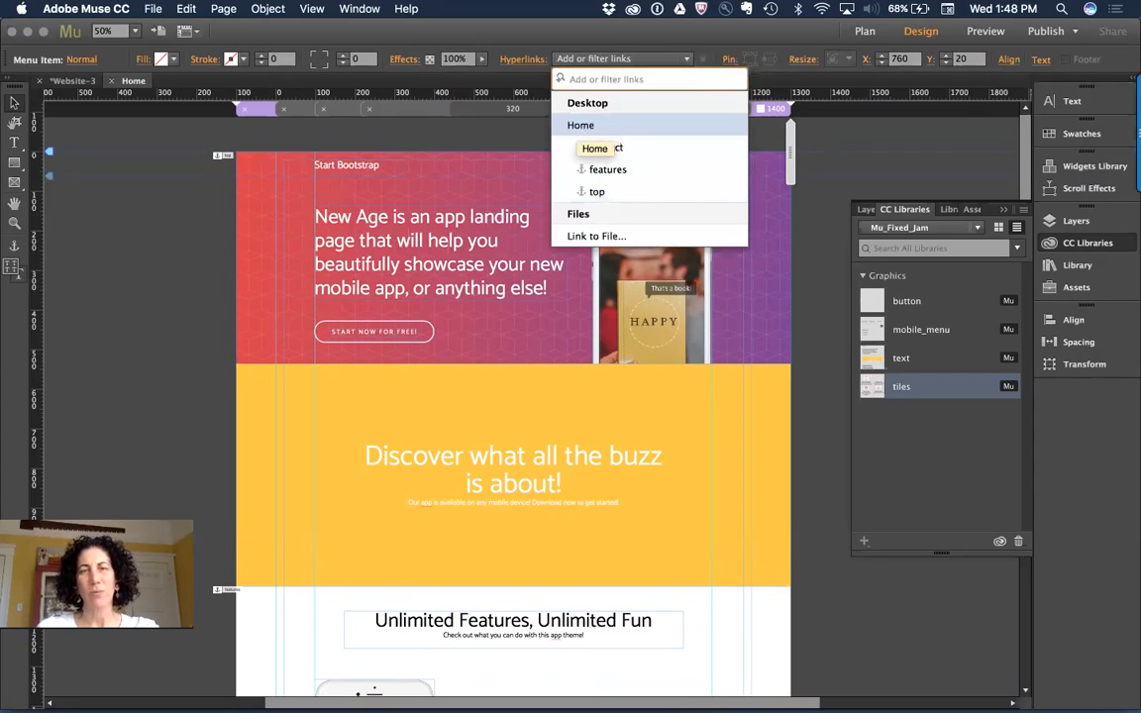
left_click(632, 191)
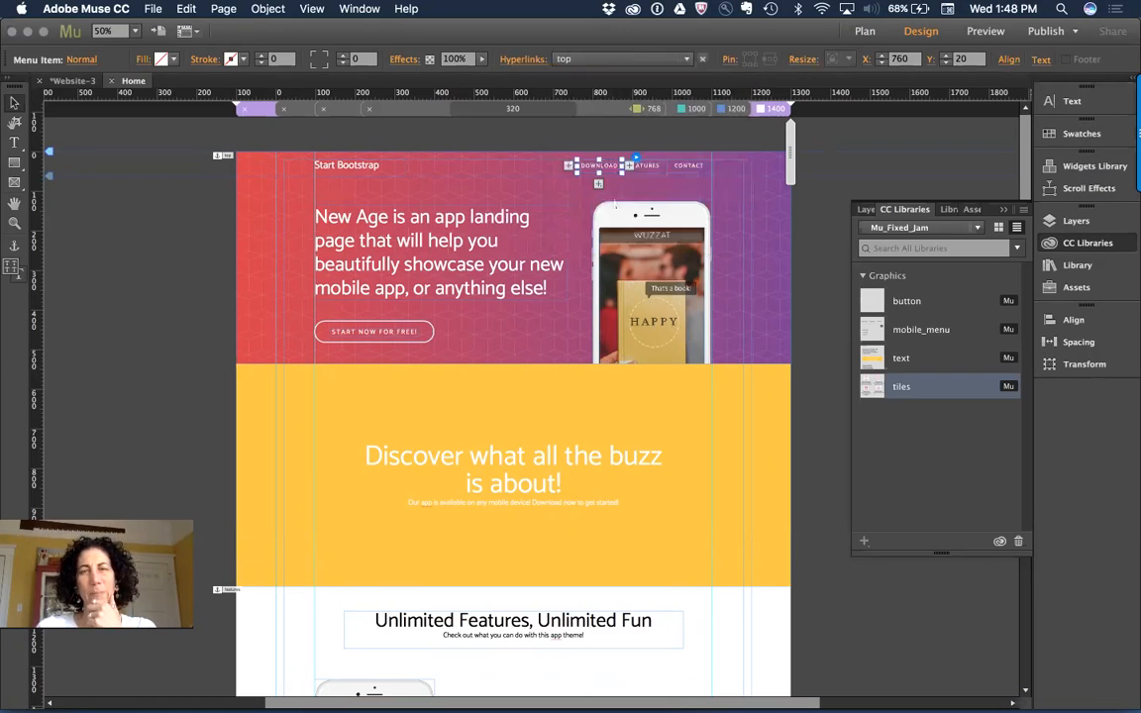
Link the FEATURES menu item to the features anchor and the CONTACT menu item to the contact anchor.
left_click(643, 166)
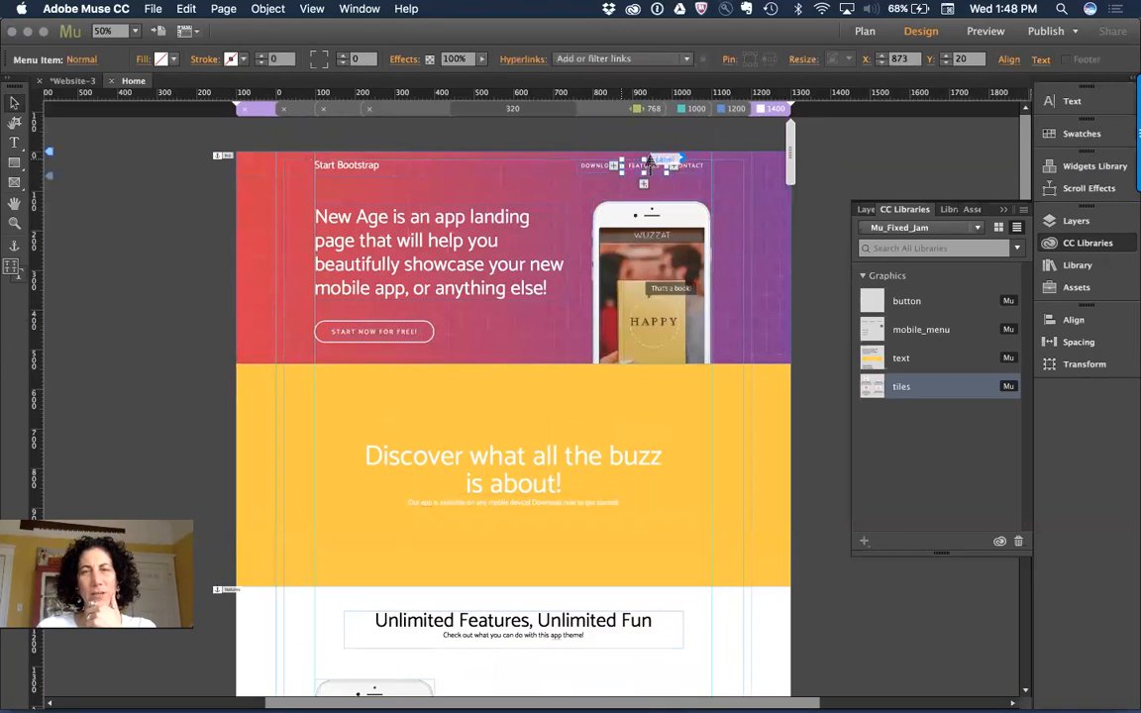
left_click(613, 62)
left_click(699, 170)
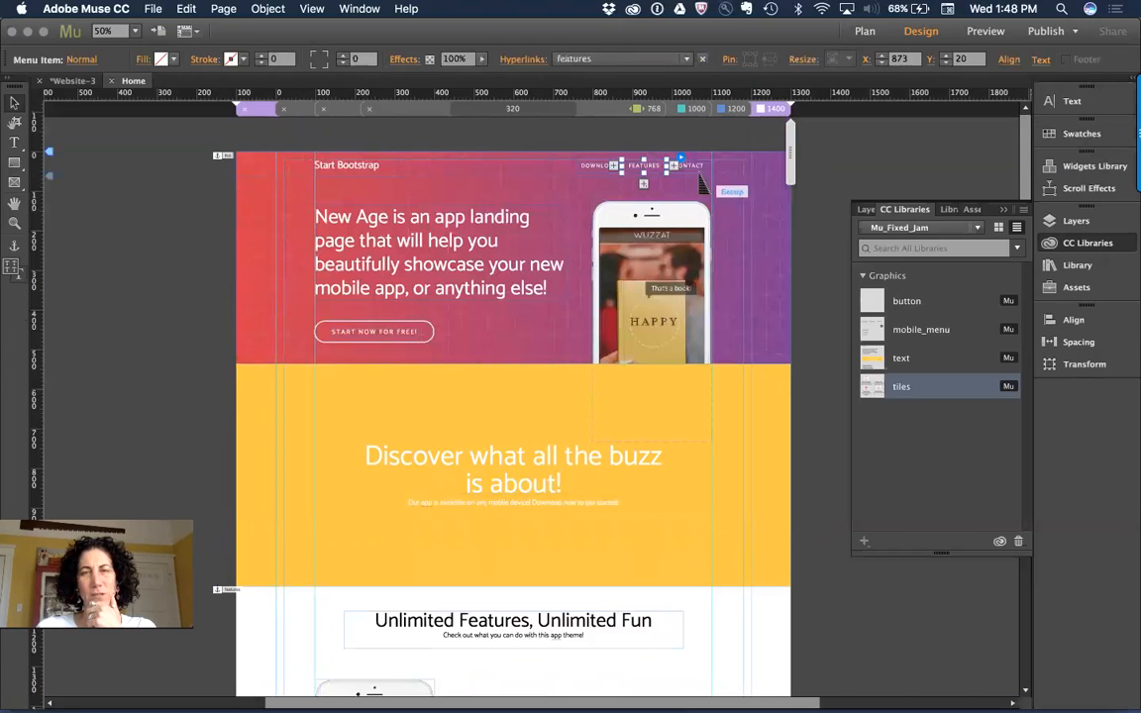
left_click(690, 165)
left_click(614, 58)
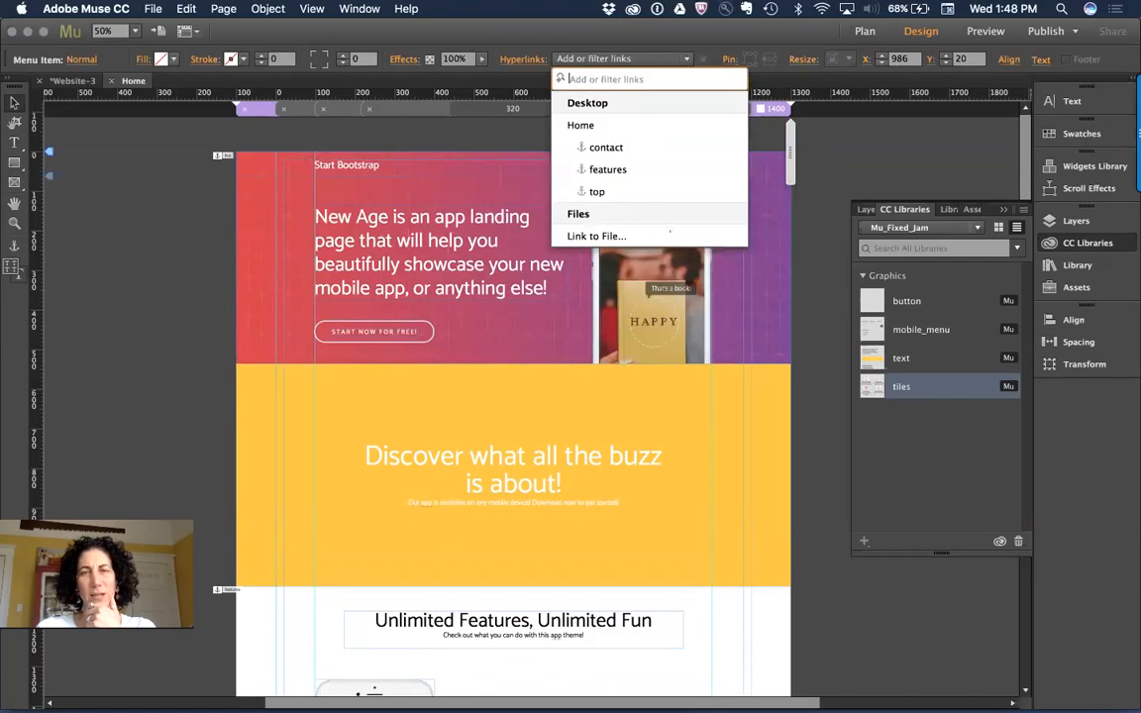
left_click(606, 147)
left_click(840, 369)
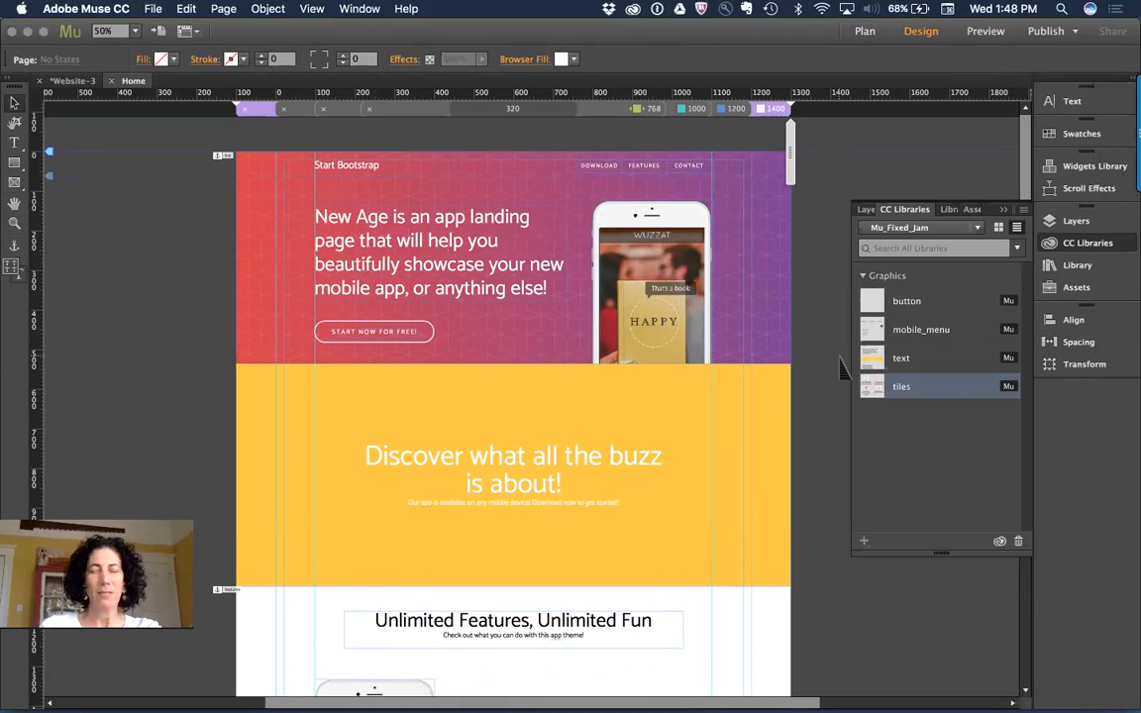
Compare the page layout at the 1200 breakpoint with the 1400 breakpoint, and close the floating CC Libraries panel.
scroll(785, 352, "down", 1)
scroll(786, 352, "down", 3)
scroll(781, 349, "up", 1)
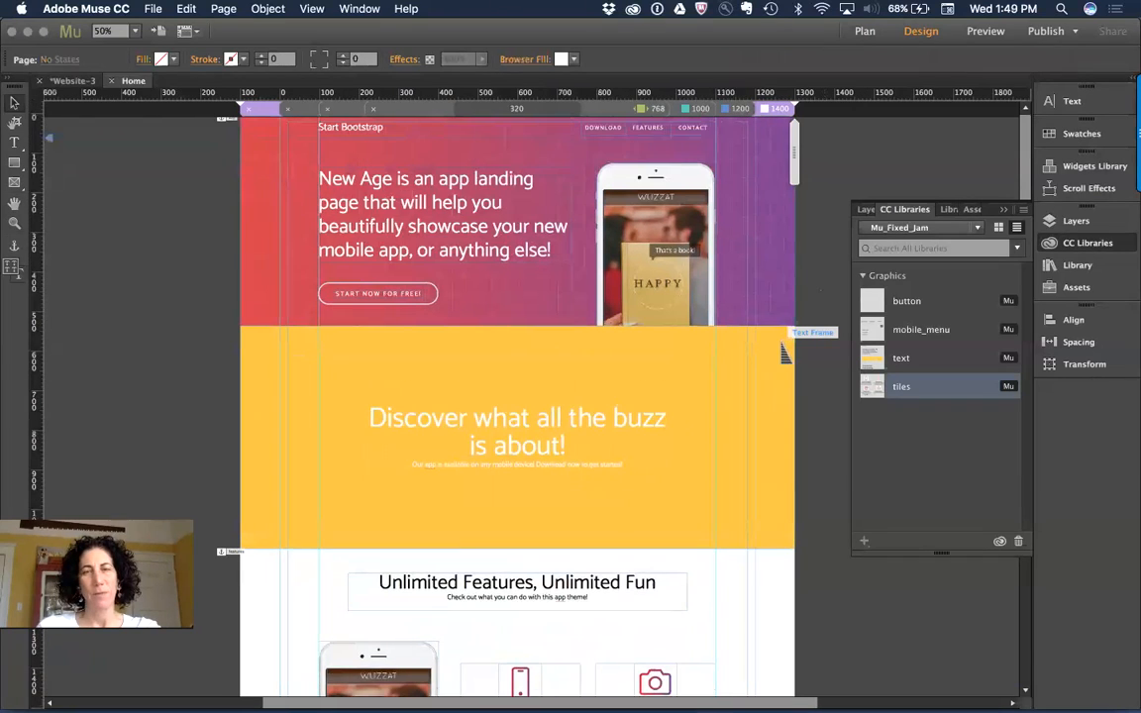
left_click(738, 116)
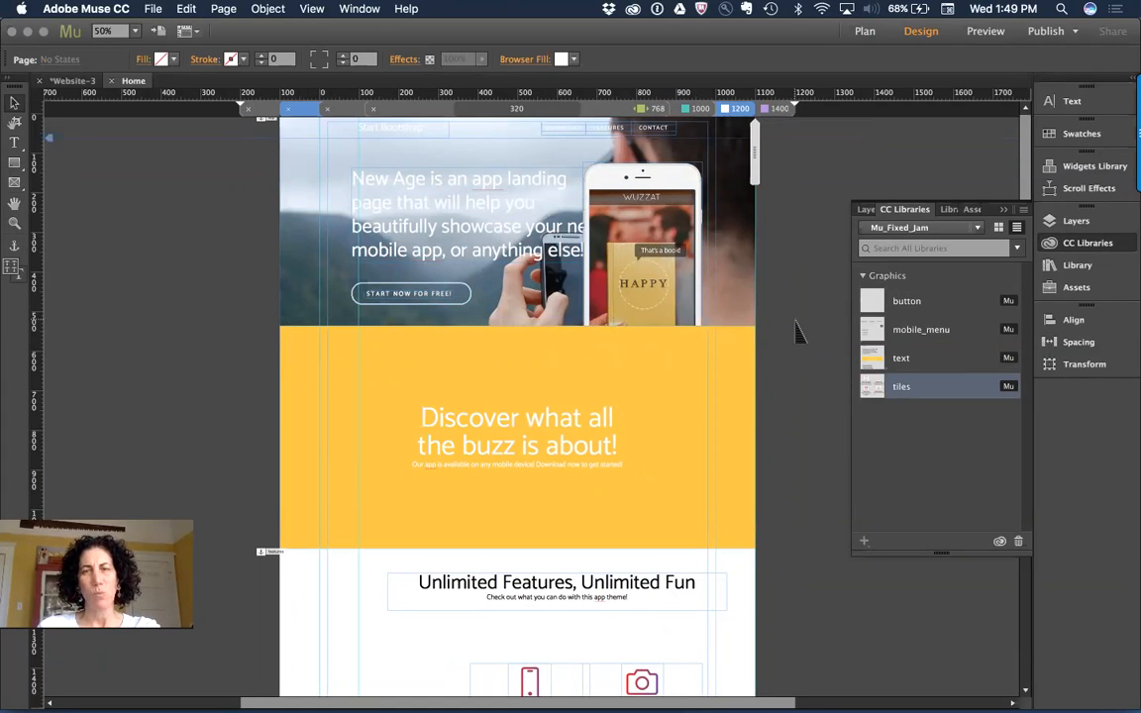
left_click(780, 113)
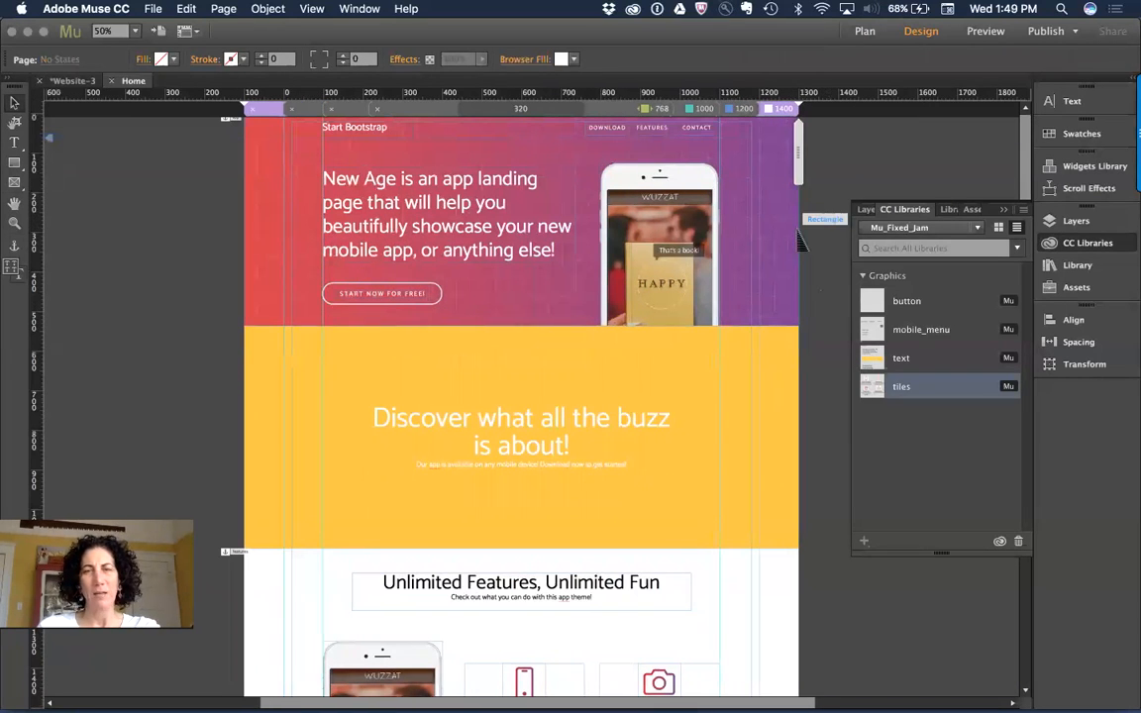
left_click(906, 196)
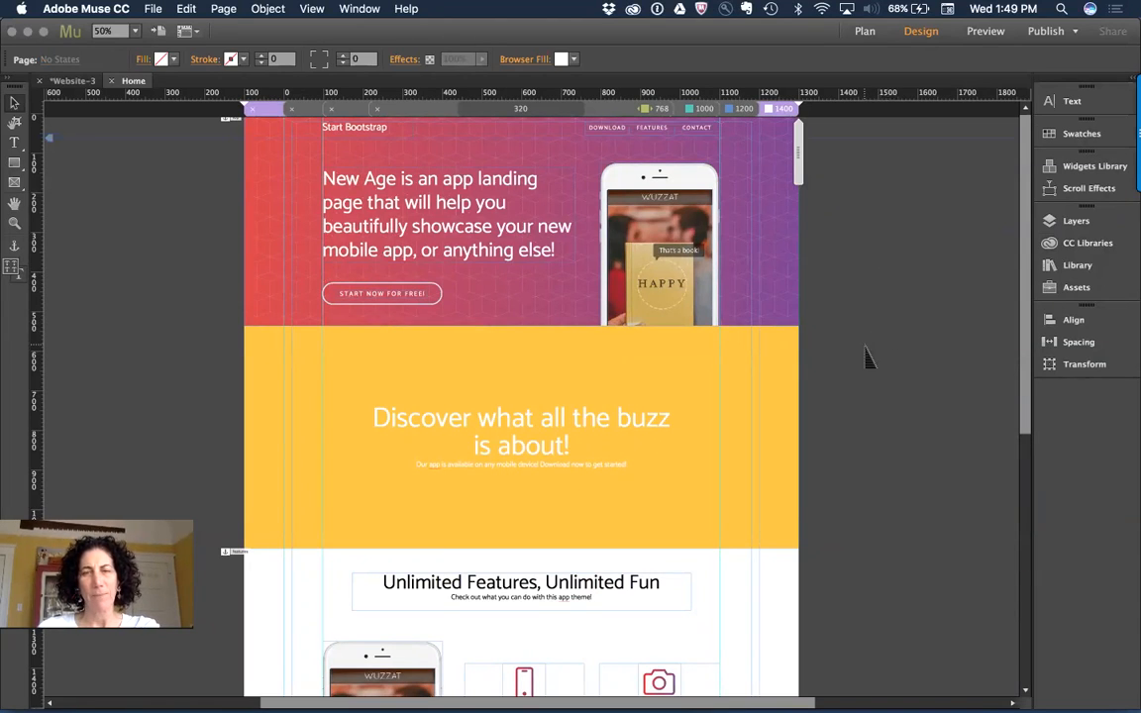
Copy the size and position of all header and yellow "Discover what all the buzz is about!" objects to the 1200 px breakpoint.
left_click_drag(850, 562, 247, 126)
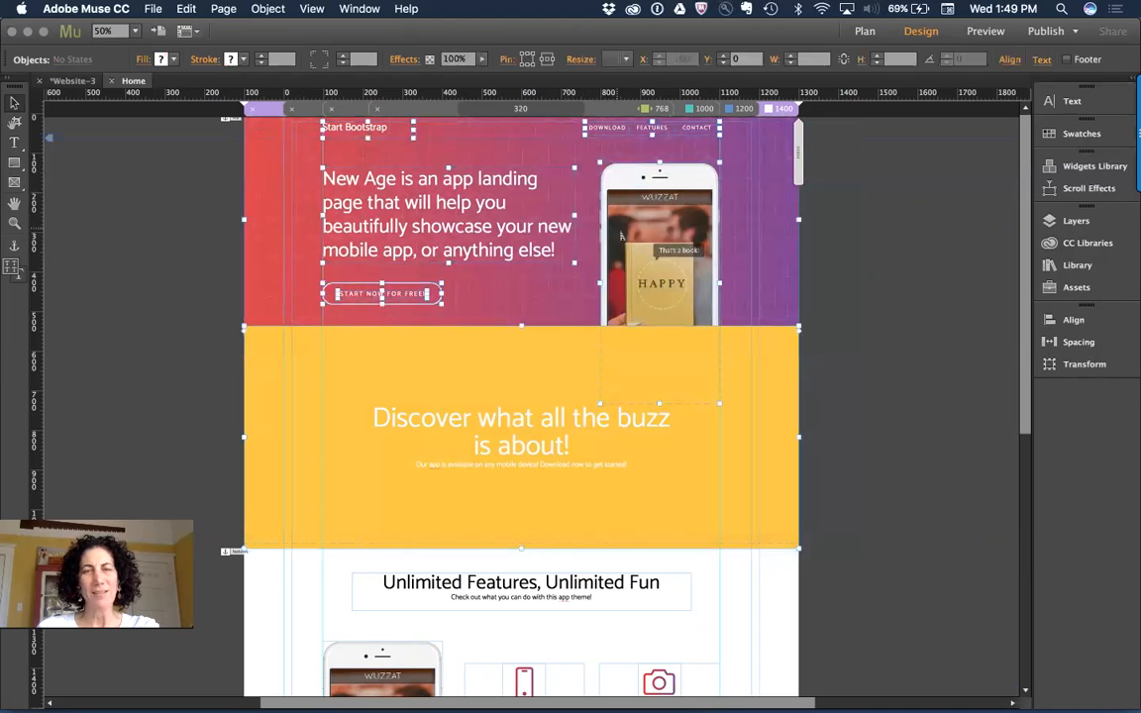
right_click(624, 231)
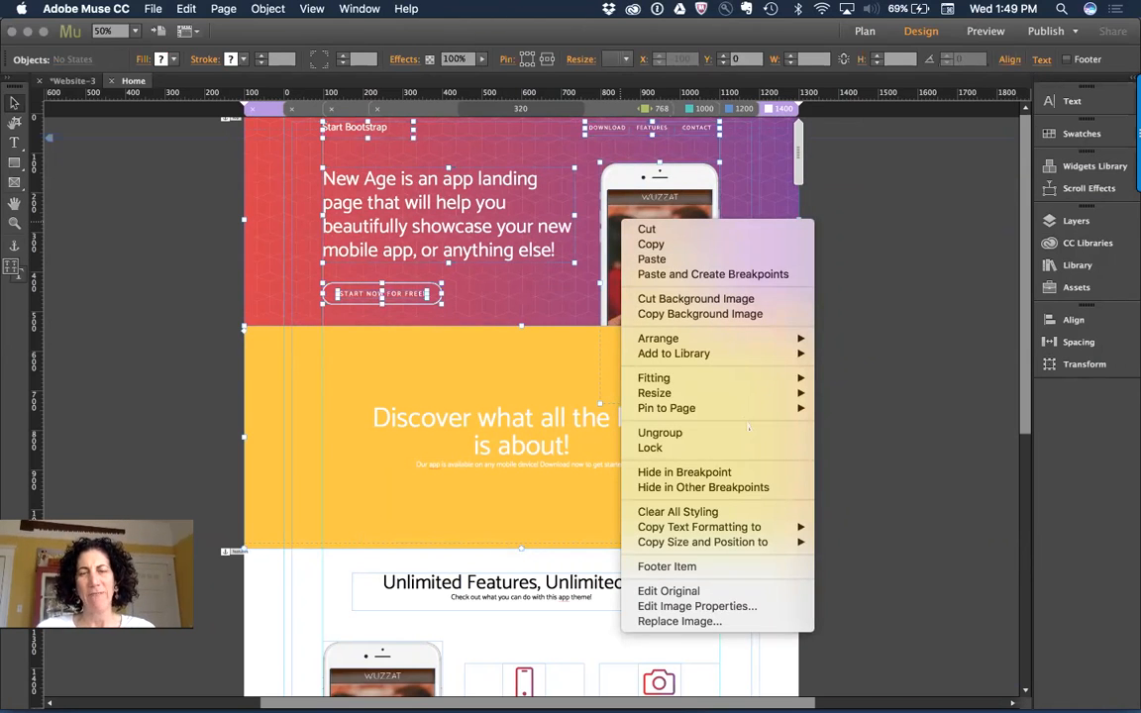
mouse_move(763, 532)
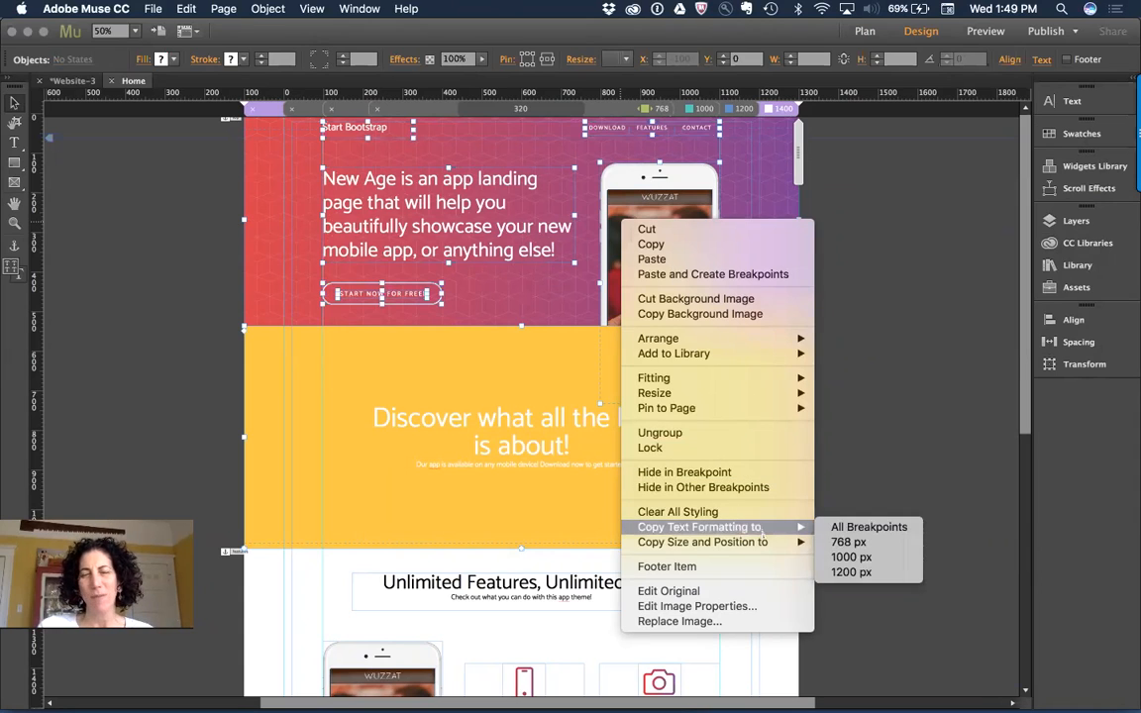
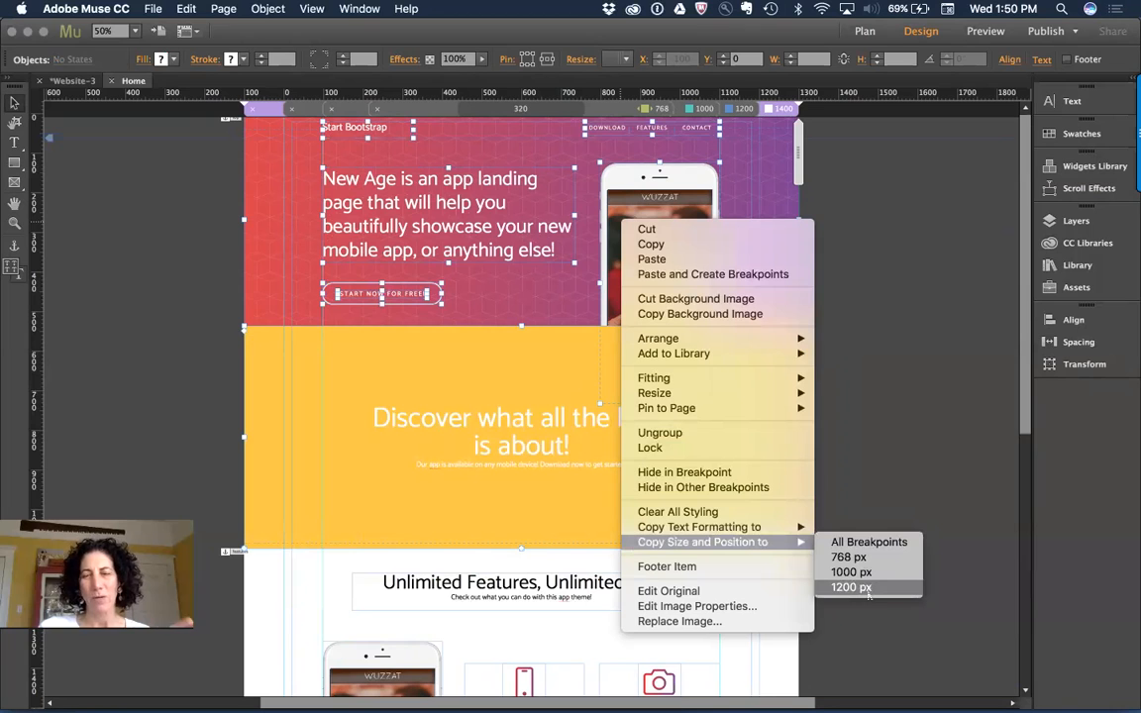
left_click(851, 587)
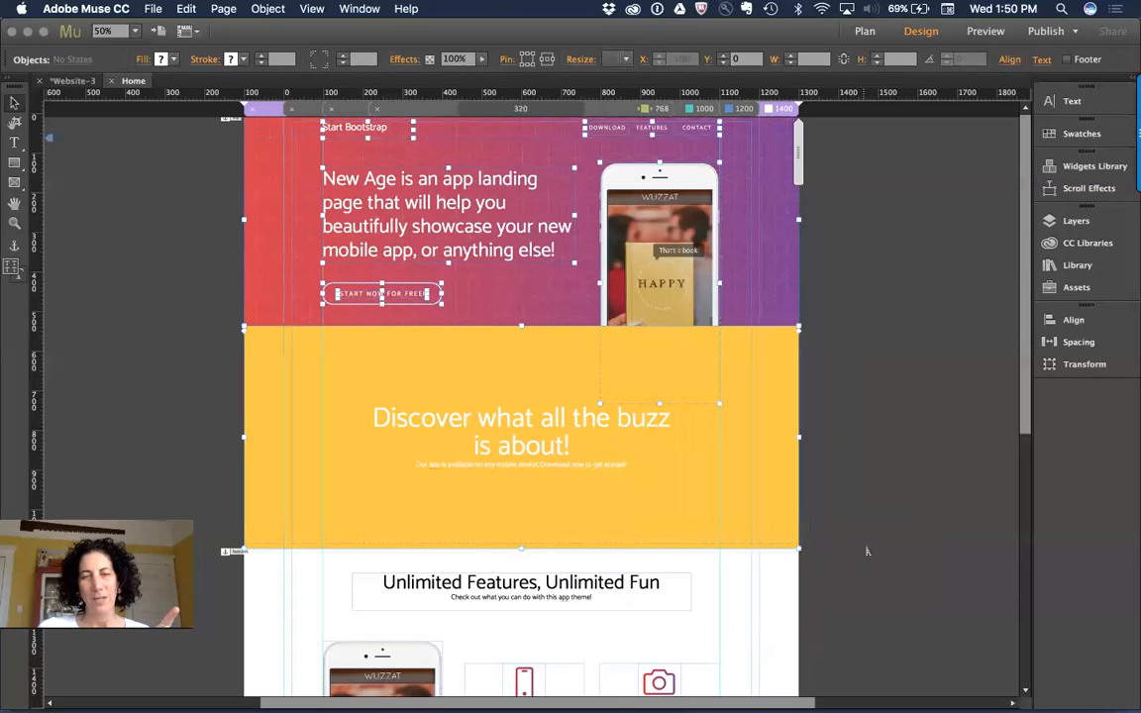
left_click(866, 551)
scroll(862, 555, "down", 6)
left_click_drag(170, 154, 805, 700)
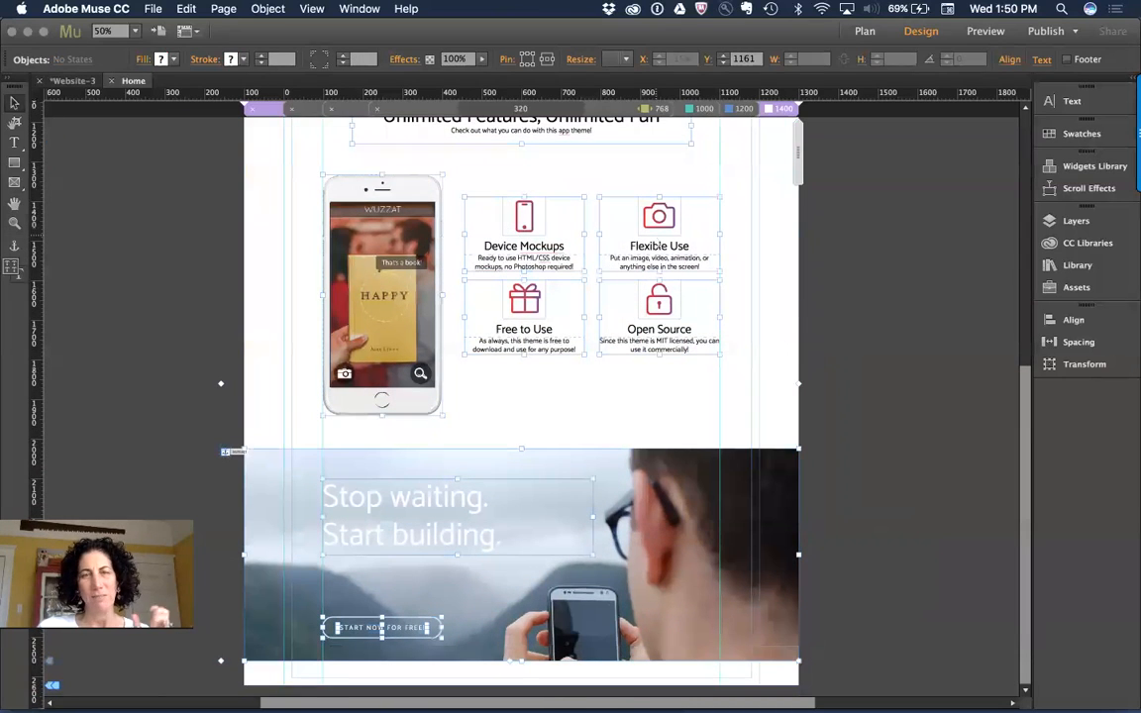
scroll(833, 264, "up", 2)
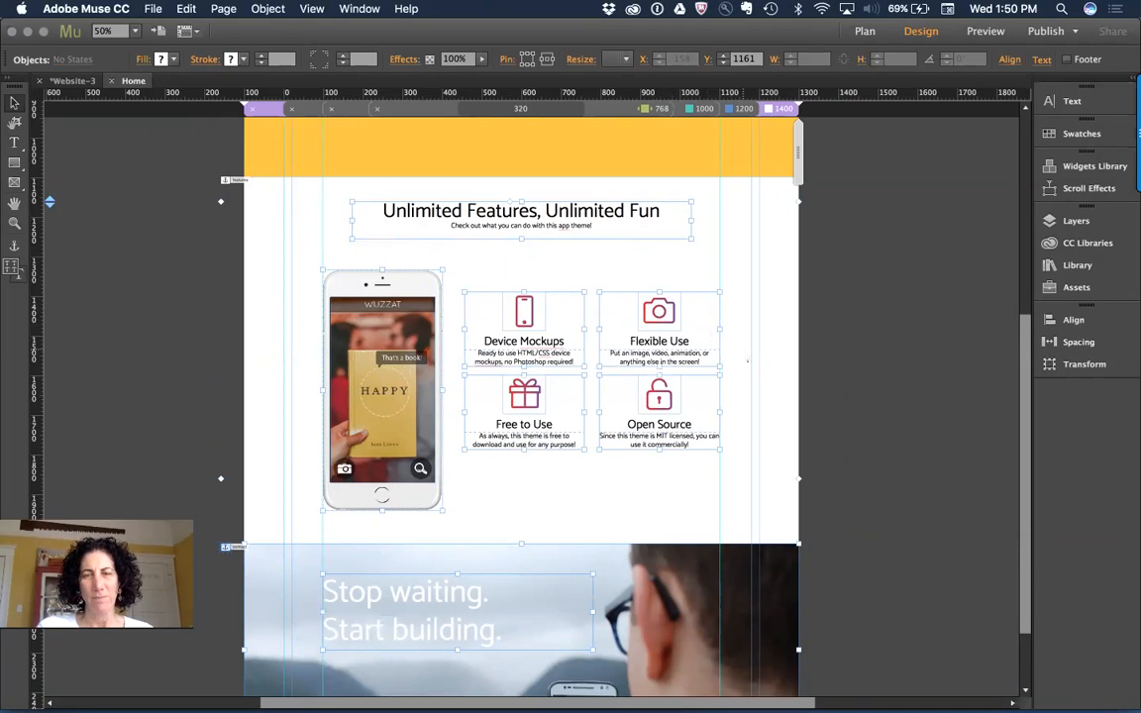
left_click(847, 304)
left_click_drag(187, 204, 842, 693)
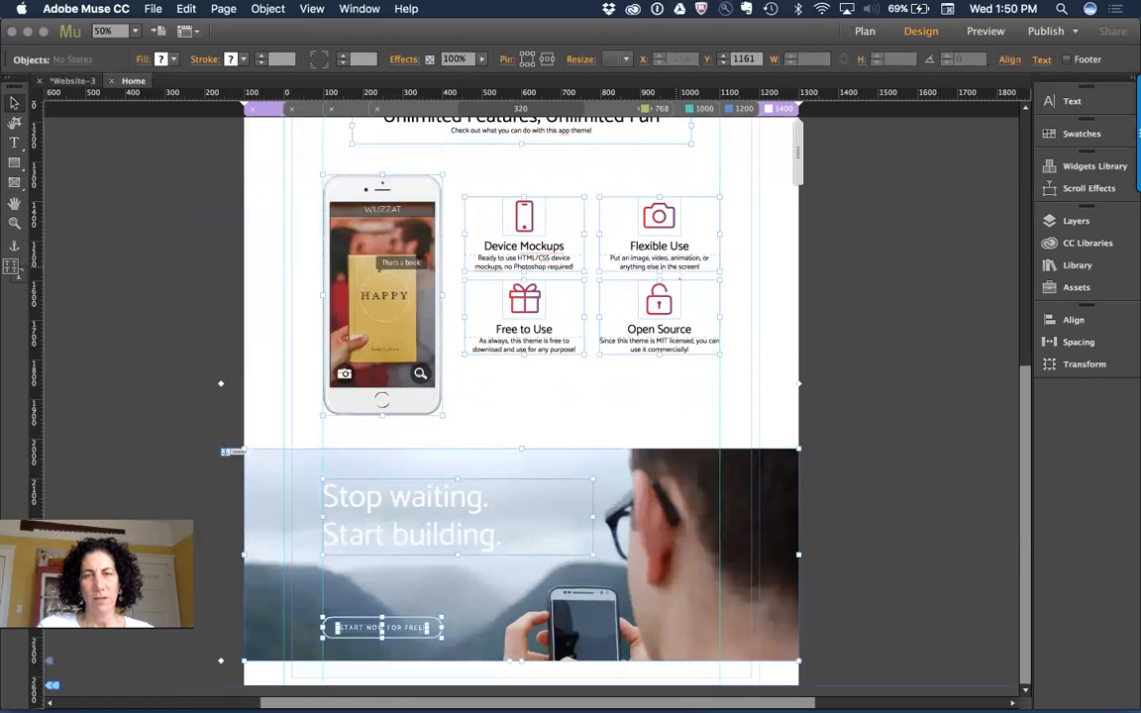
left_click(863, 270)
scroll(866, 272, "up", 3)
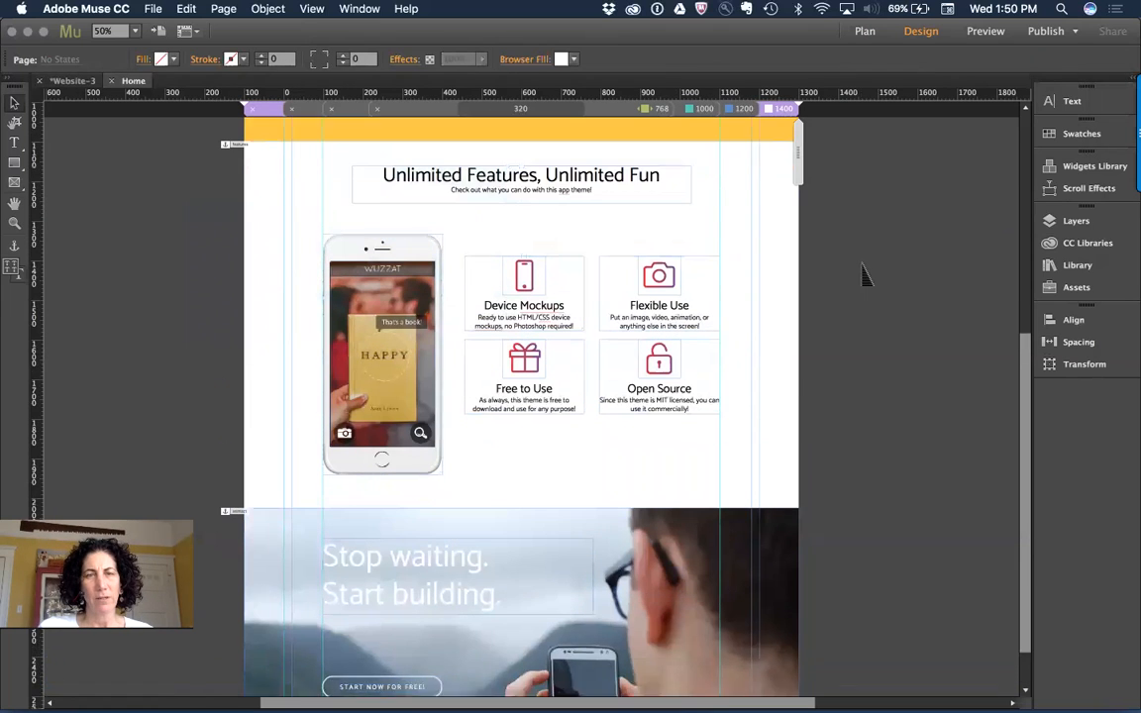
left_click_drag(216, 214, 789, 461)
right_click(657, 365)
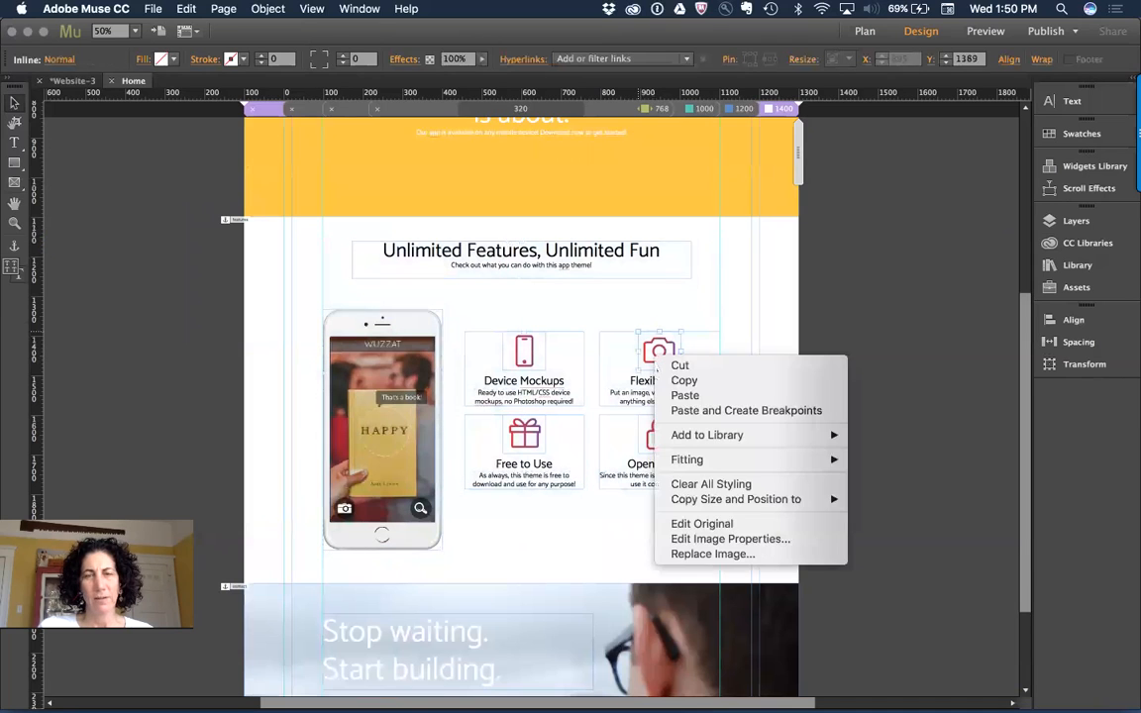
left_click(854, 305)
left_click_drag(277, 252, 777, 514)
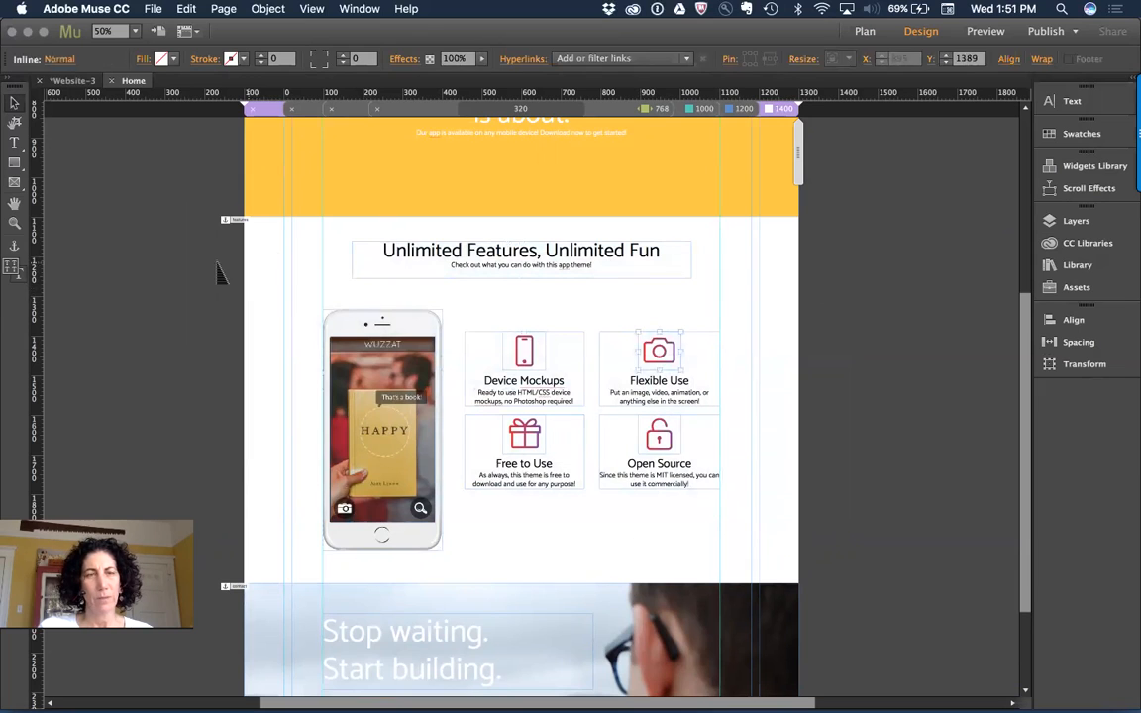
Copy the size and position of all objects in the "Unlimited Features, Unlimited Fun" section to the 1200 px breakpoint.
left_click_drag(190, 250, 778, 500)
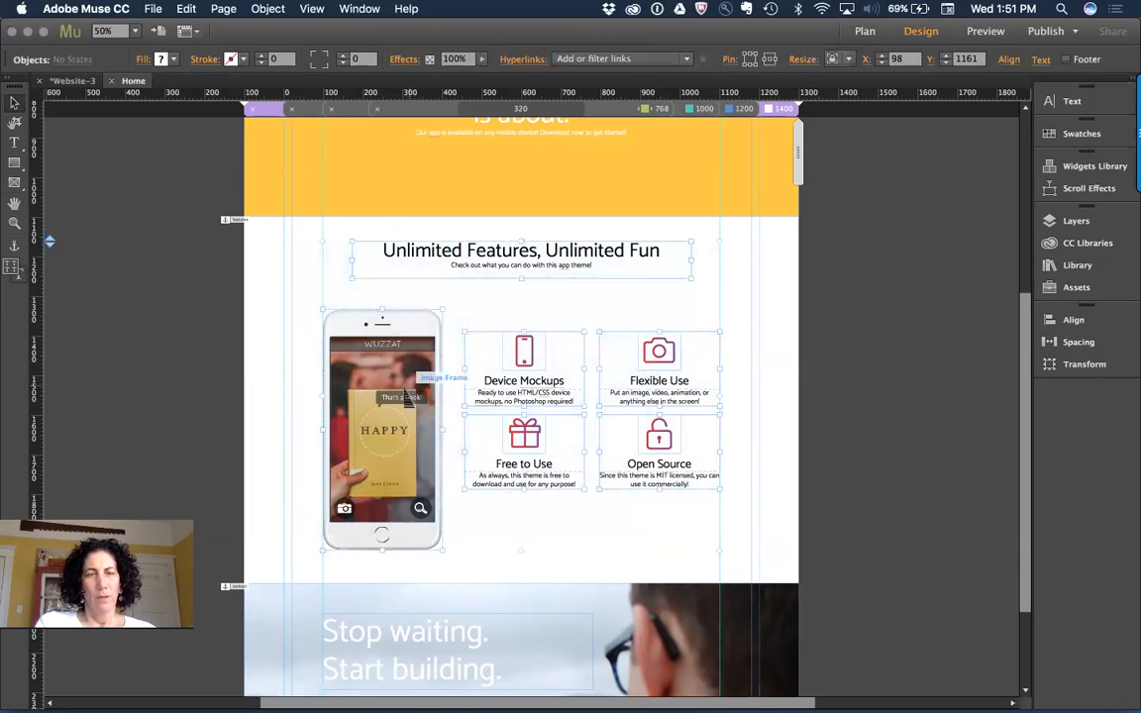
right_click(406, 398)
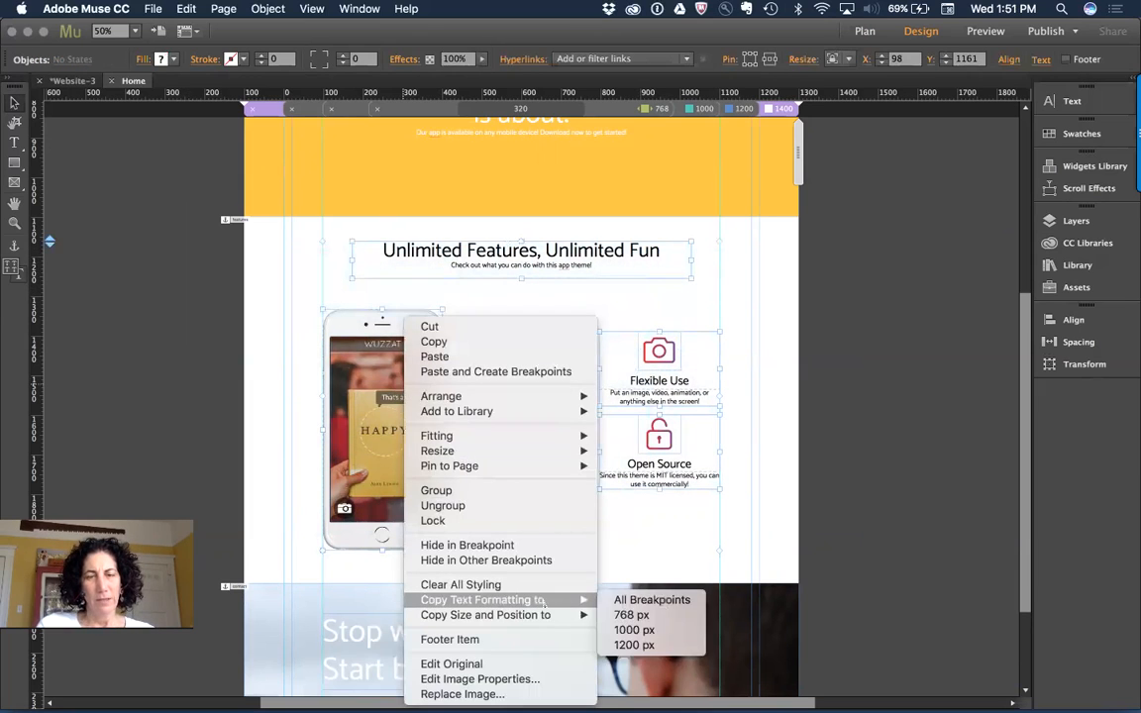
mouse_move(585, 615)
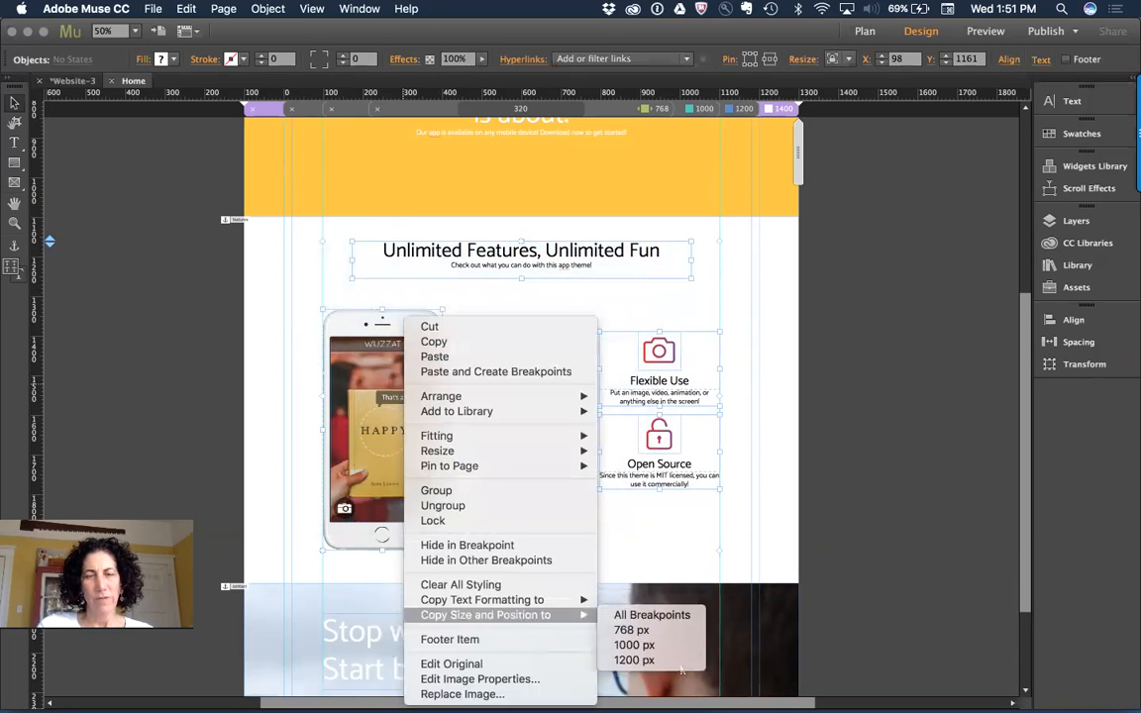
left_click(904, 509)
Copy the size and position of the "Stop waiting. Start building." section's background, text and button to the 1200 px breakpoint.
scroll(896, 485, "down", 3)
left_click_drag(887, 443, 375, 620)
right_click(406, 485)
mouse_move(526, 649)
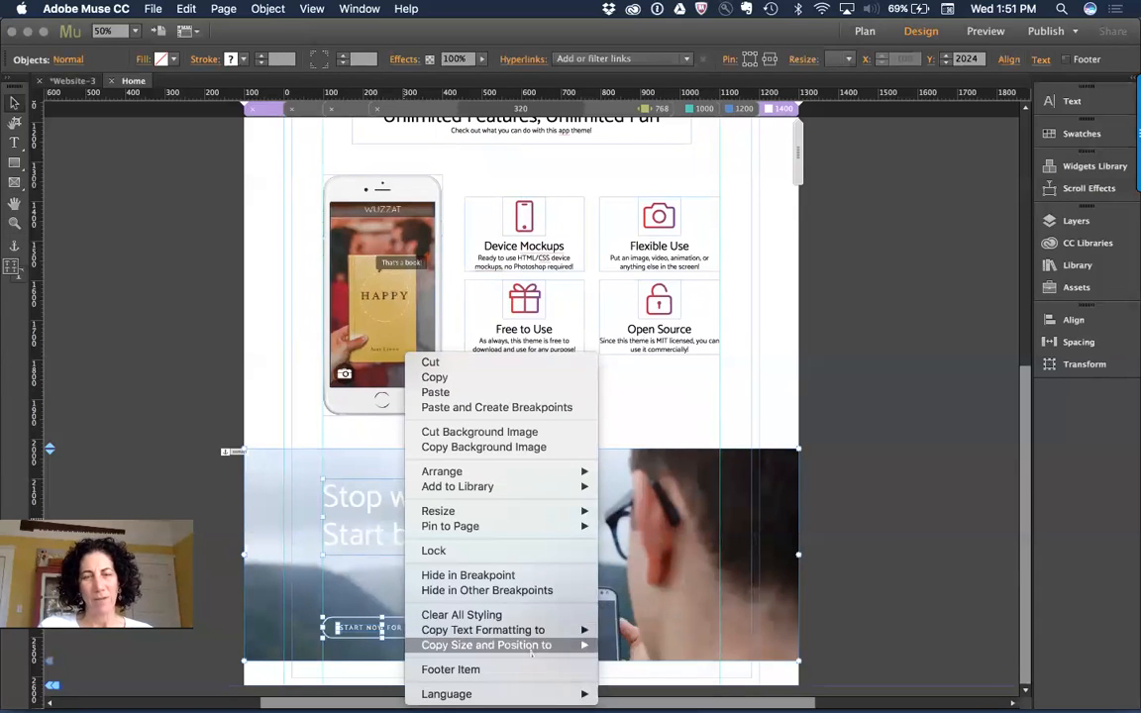
left_click(688, 695)
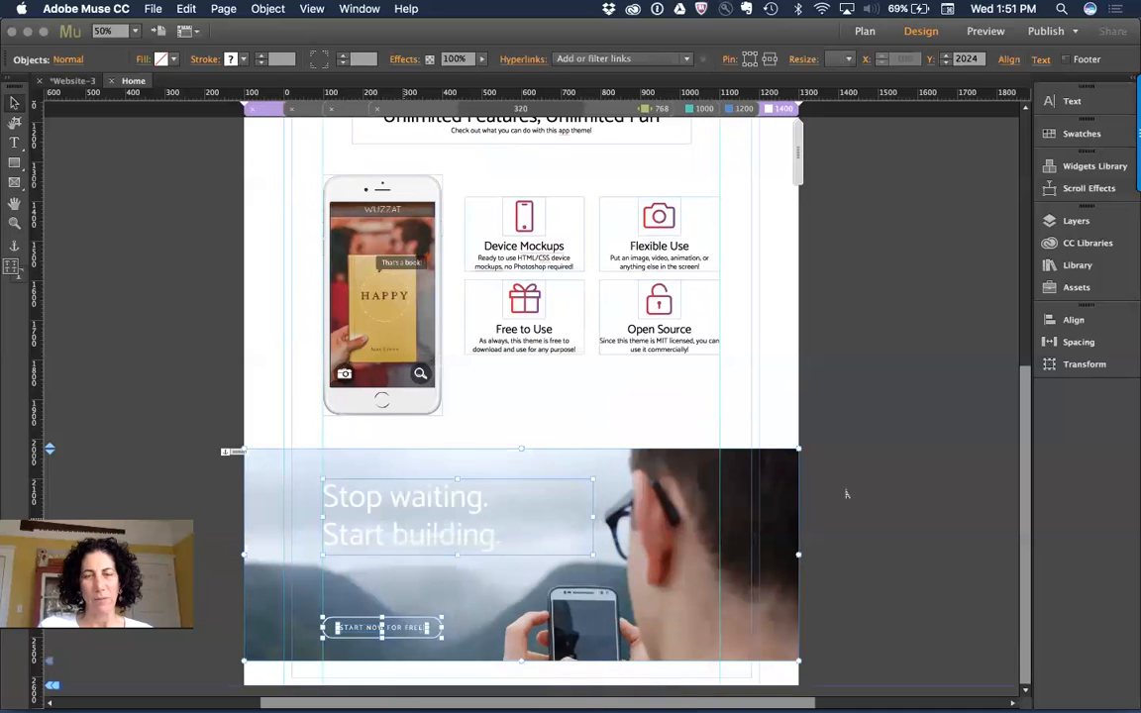
At the 1200 breakpoint, bring the left edge of the header's headline text frame in to the left guide at X 98.
scroll(864, 466, "up", 10)
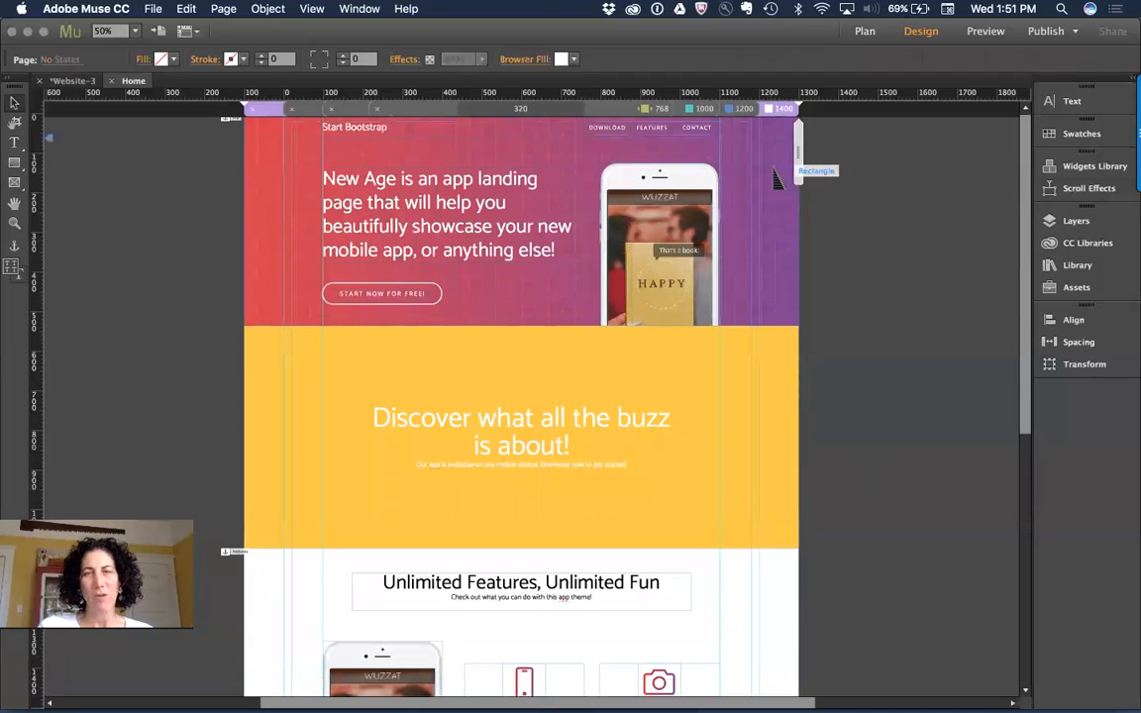
left_click(746, 110)
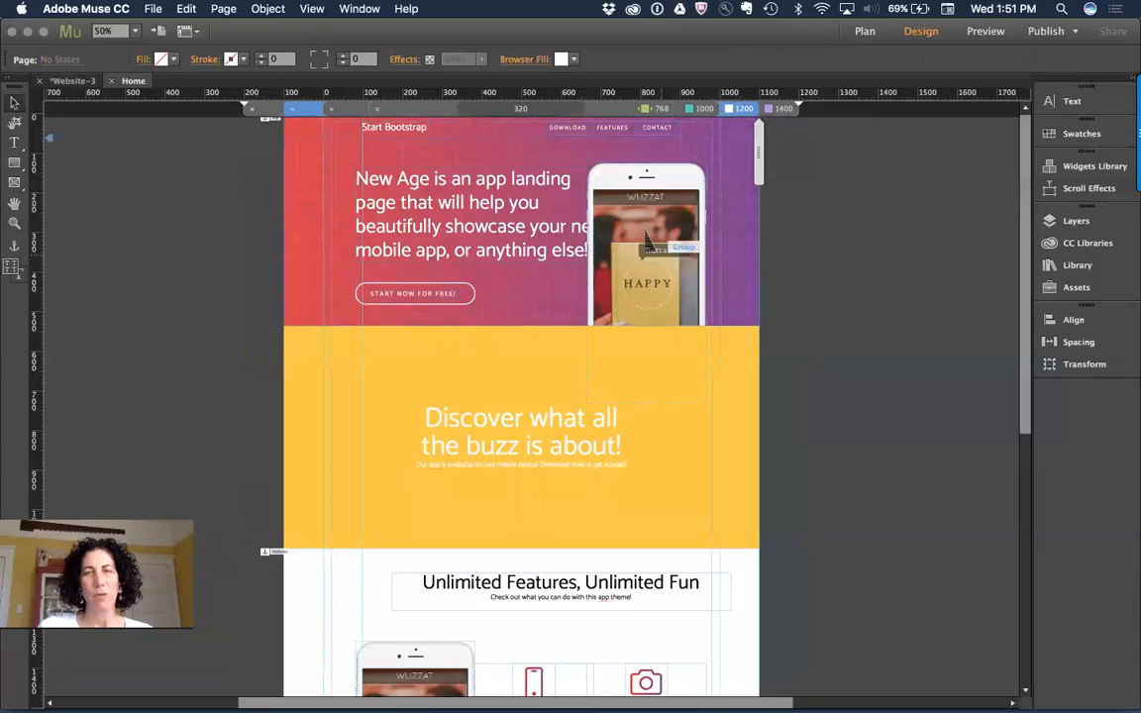
left_click(474, 201)
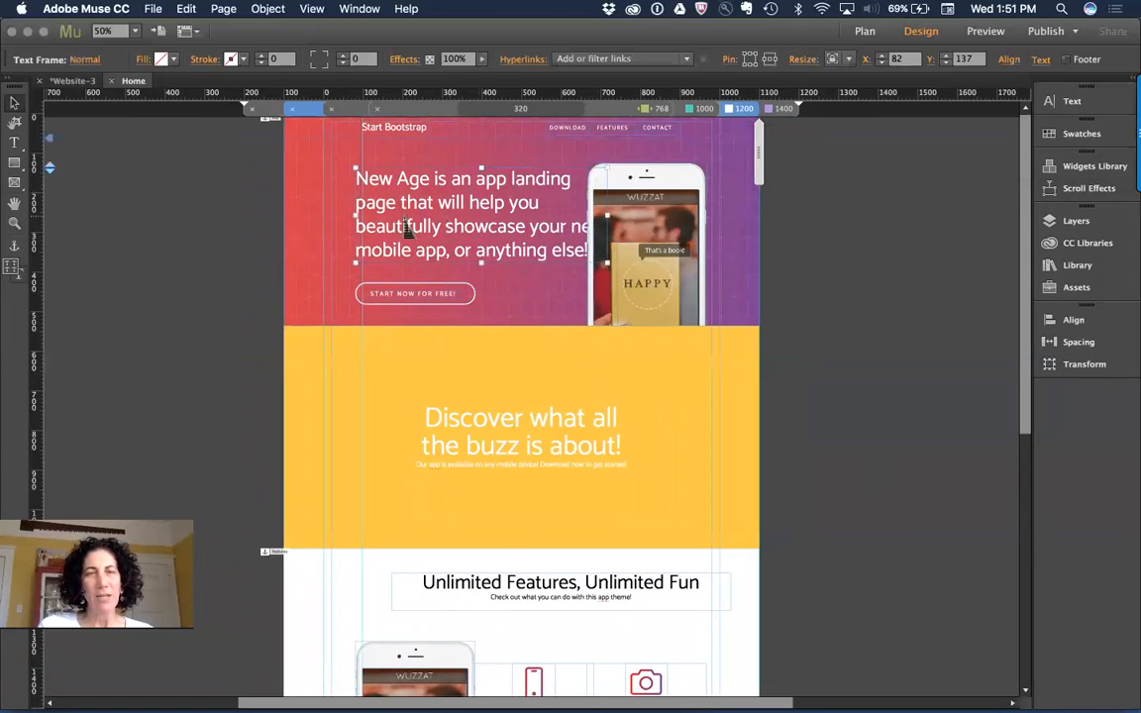
left_click_drag(355, 214, 363, 227)
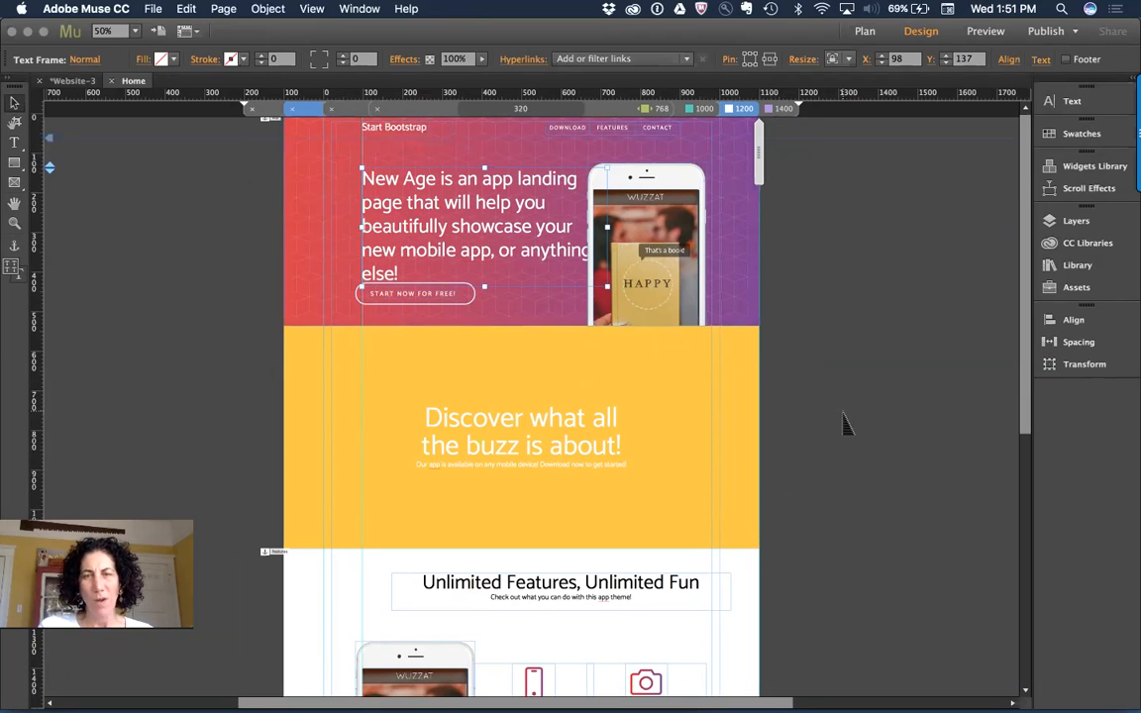
Move the vertical guide at the page's right edge inward to about 870 px as the content's right margin.
left_click(738, 421)
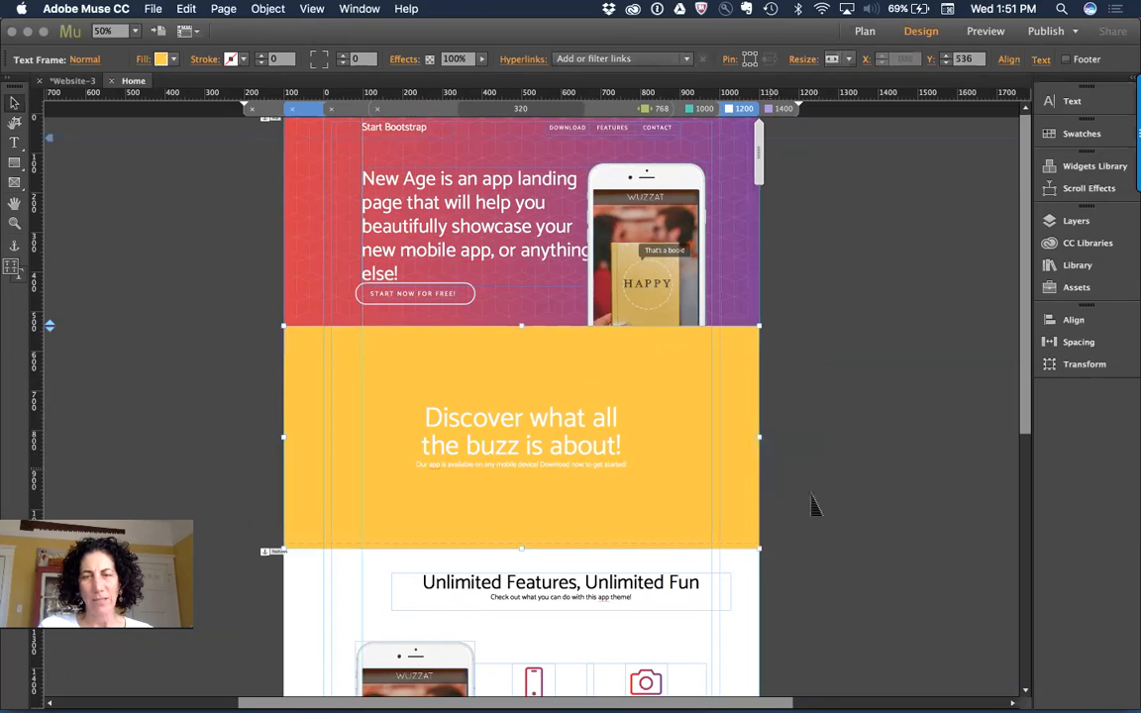
left_click(817, 572)
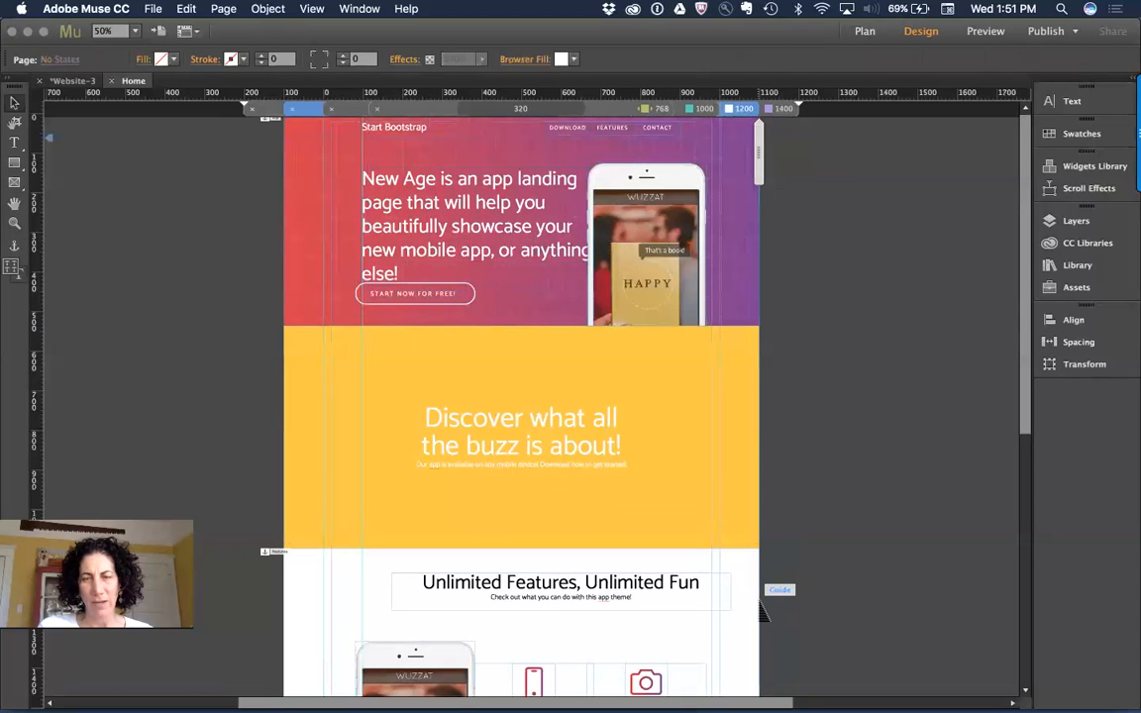
left_click_drag(754, 616, 674, 625)
left_click(803, 502)
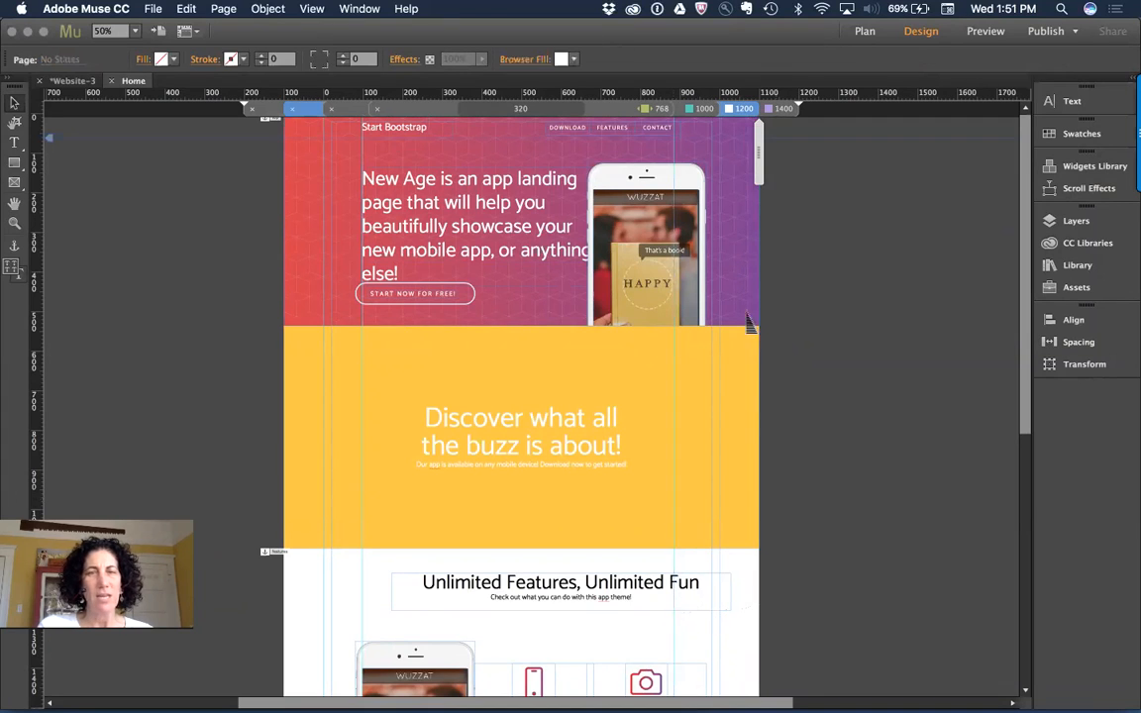
left_click_drag(841, 197, 577, 283)
left_click_drag(647, 227, 649, 233)
left_click(874, 287)
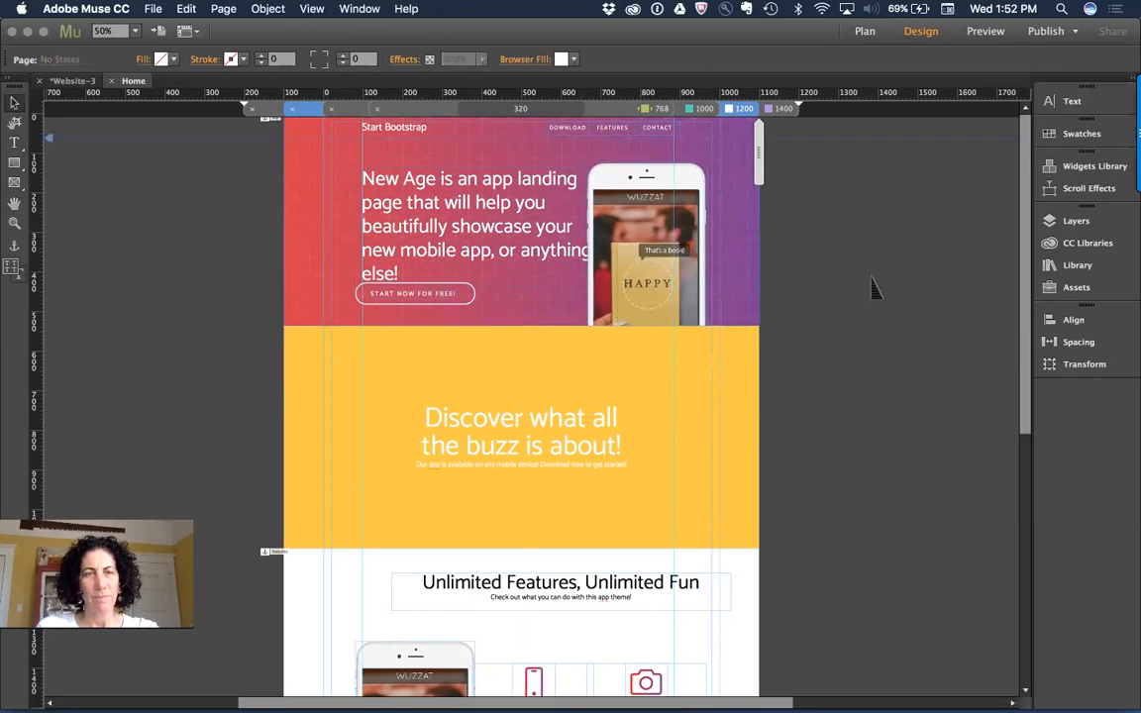
Narrow the headline text frame from its right side so the text clears the header phone.
left_click(421, 179)
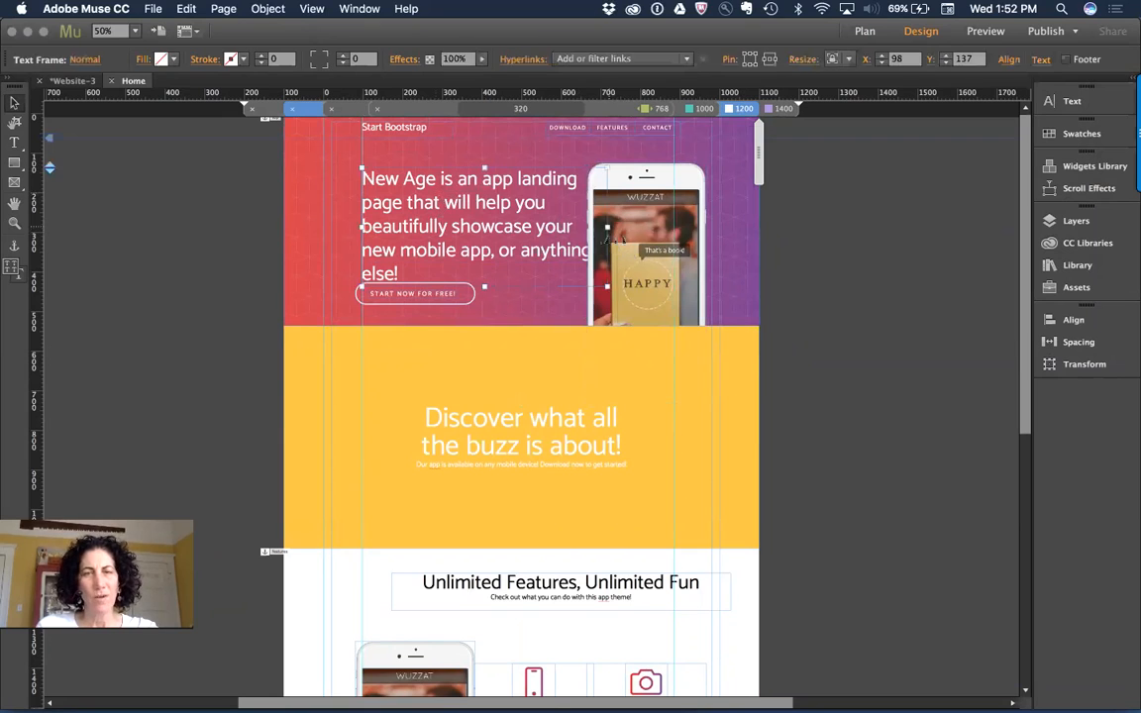
left_click_drag(592, 228, 553, 237)
left_click(852, 339)
Move the yellow "Discover what all the buzz is about!" section down and extend both header background layers down to about 690 px.
left_click(741, 293)
left_click_drag(529, 327, 535, 390)
left_click(748, 459)
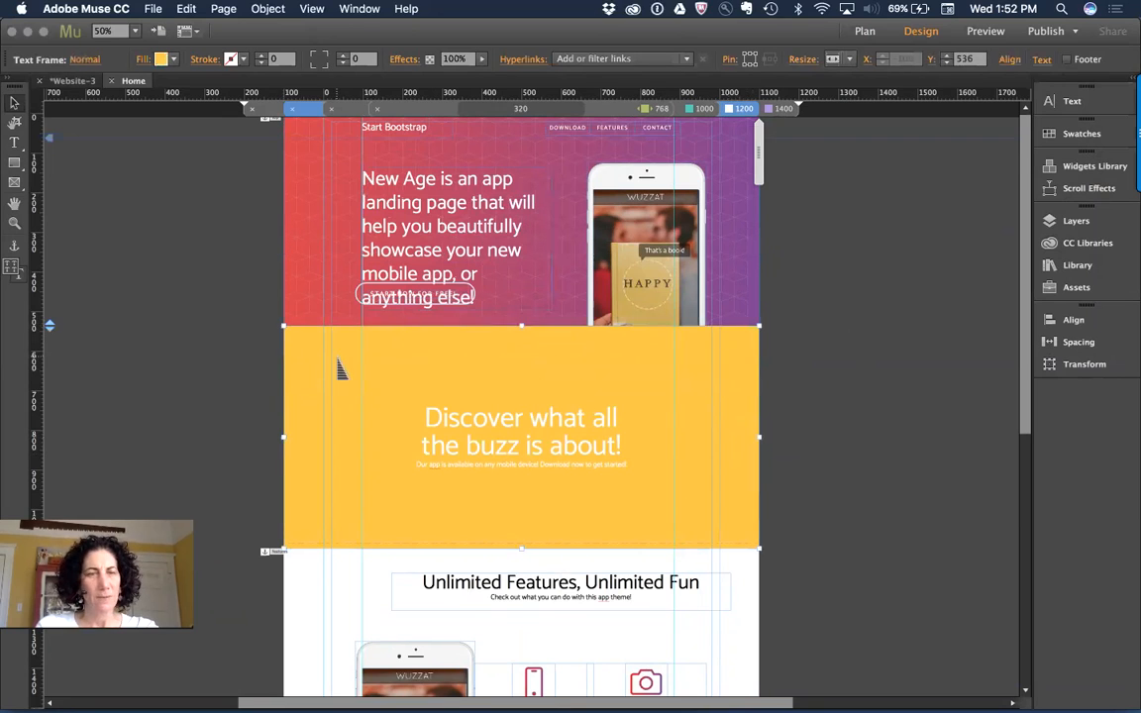
left_click_drag(50, 323, 49, 442)
left_click(492, 374)
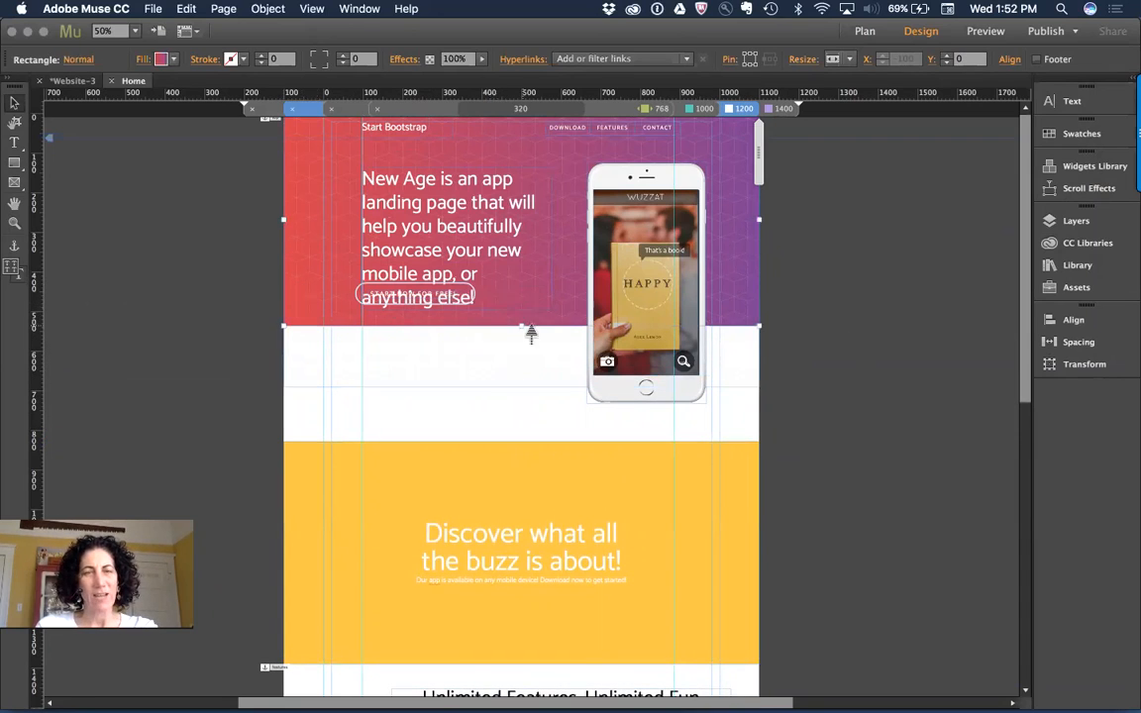
left_click_drag(530, 331, 532, 393)
left_click(838, 384)
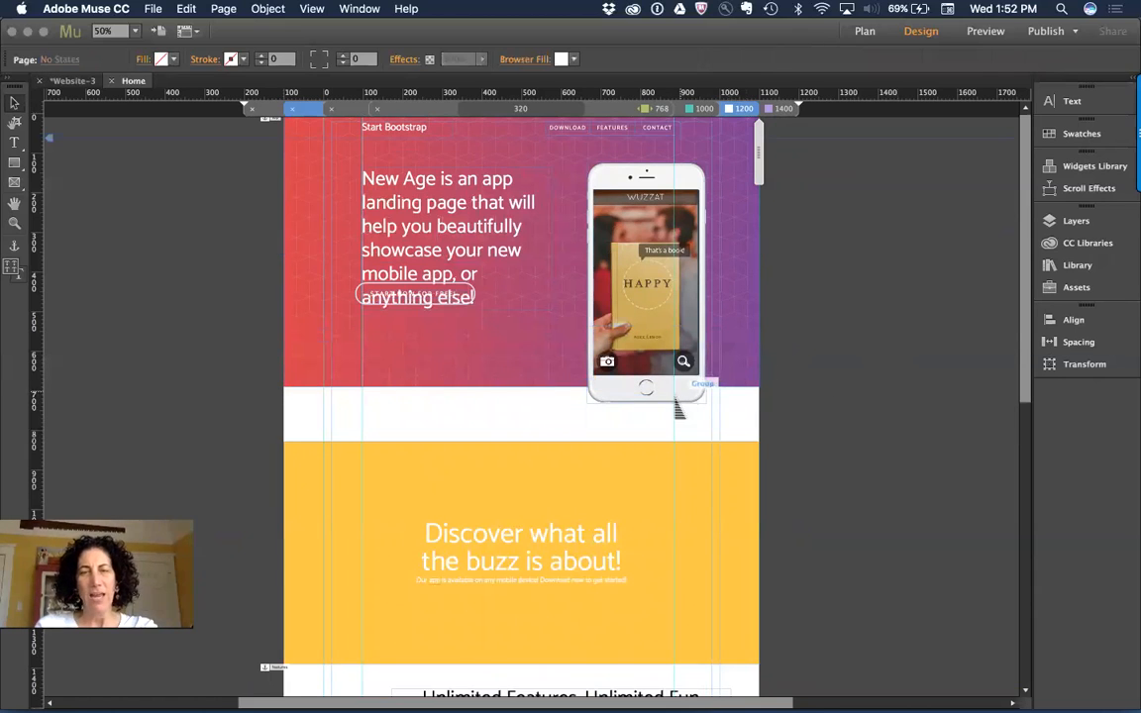
left_click(645, 307)
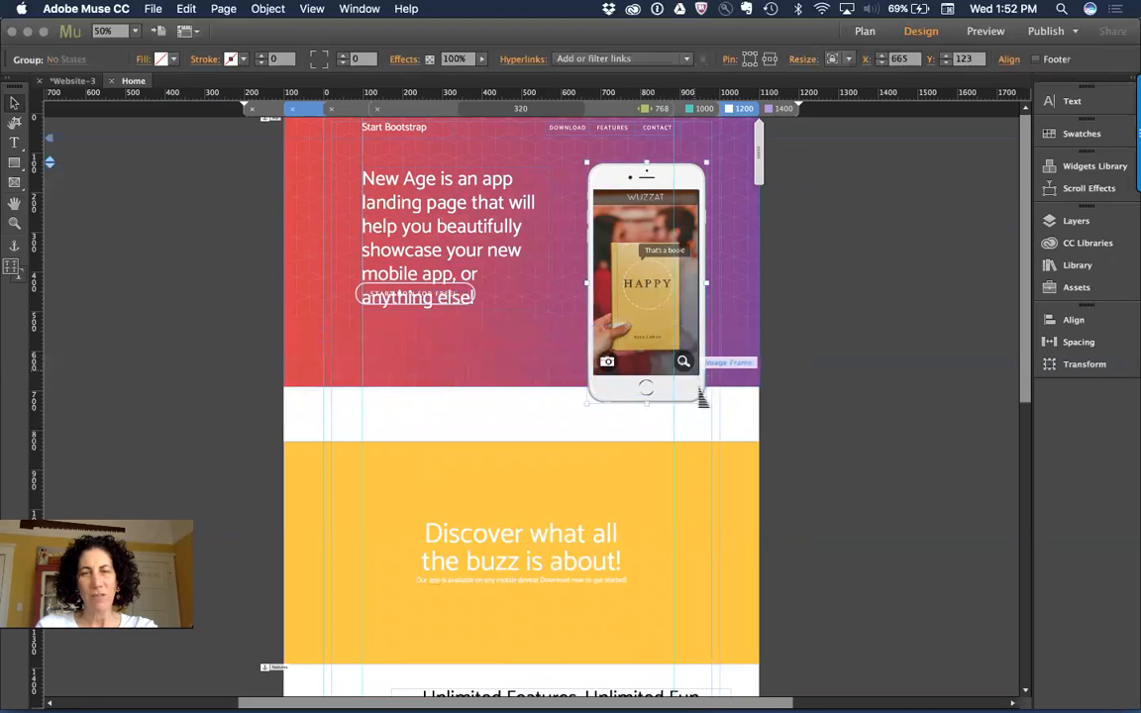
left_click_drag(707, 406, 677, 363)
left_click(822, 355)
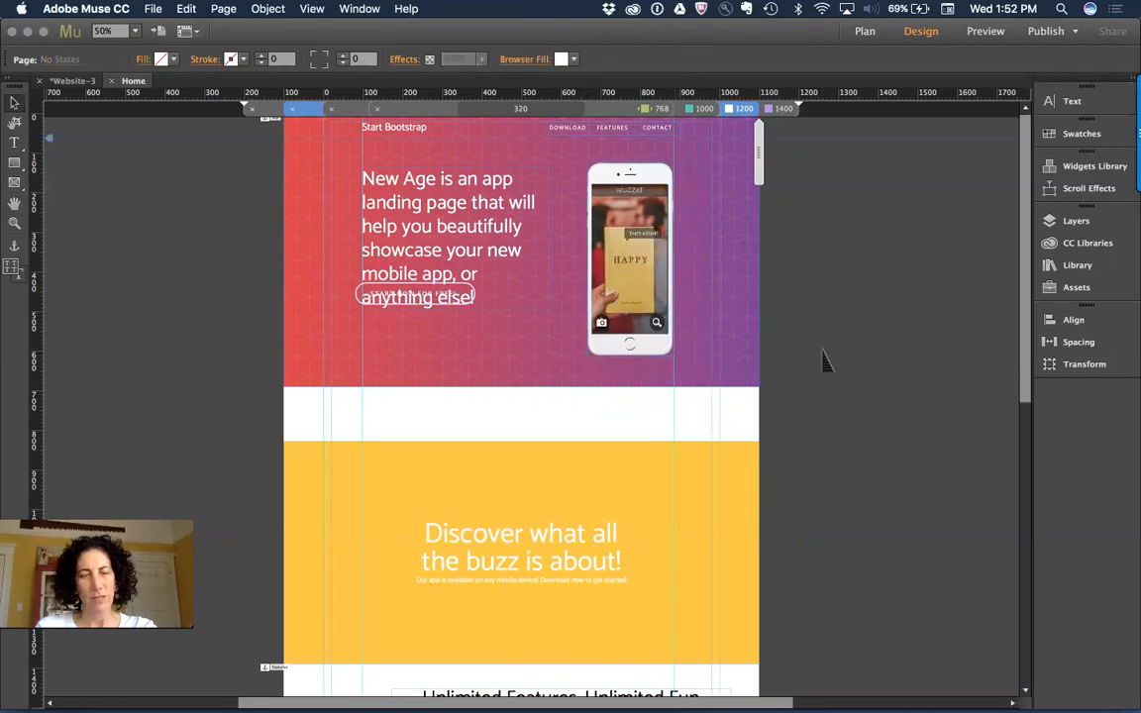
key("super+z")
Shrink the header phone to about 232 × 469 px, then align the phone at X 652, Y 121 and the menu at X 544 to the right guide.
left_click_drag(706, 408, 664, 357)
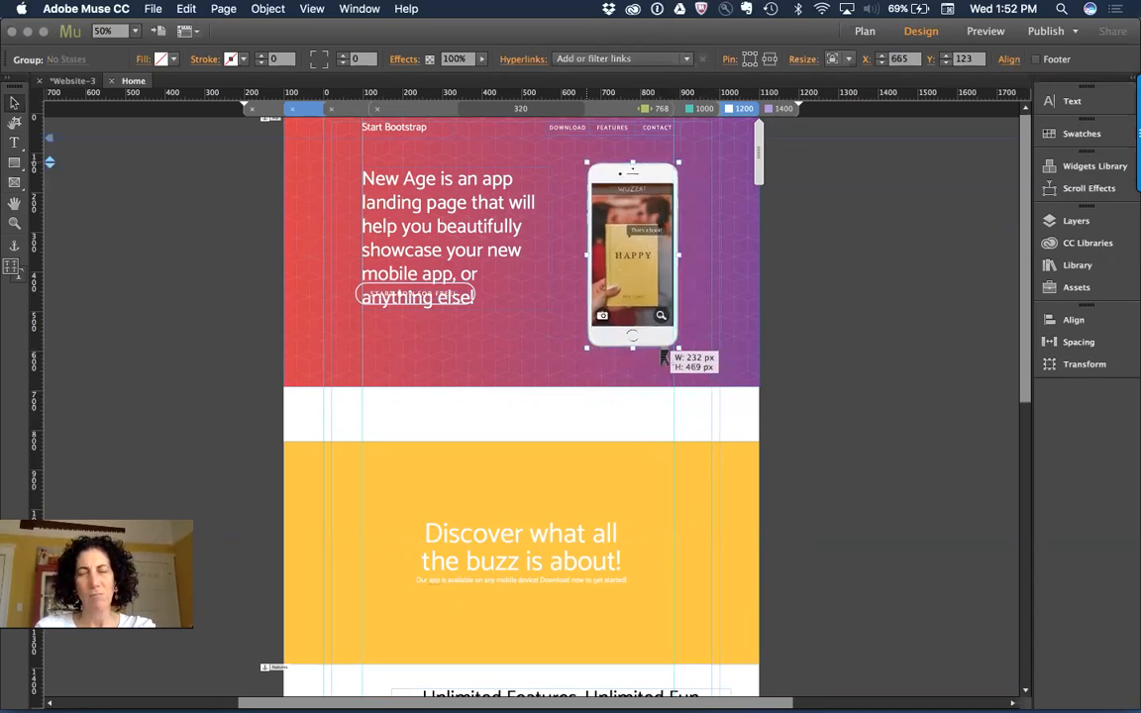
left_click_drag(639, 309, 630, 303)
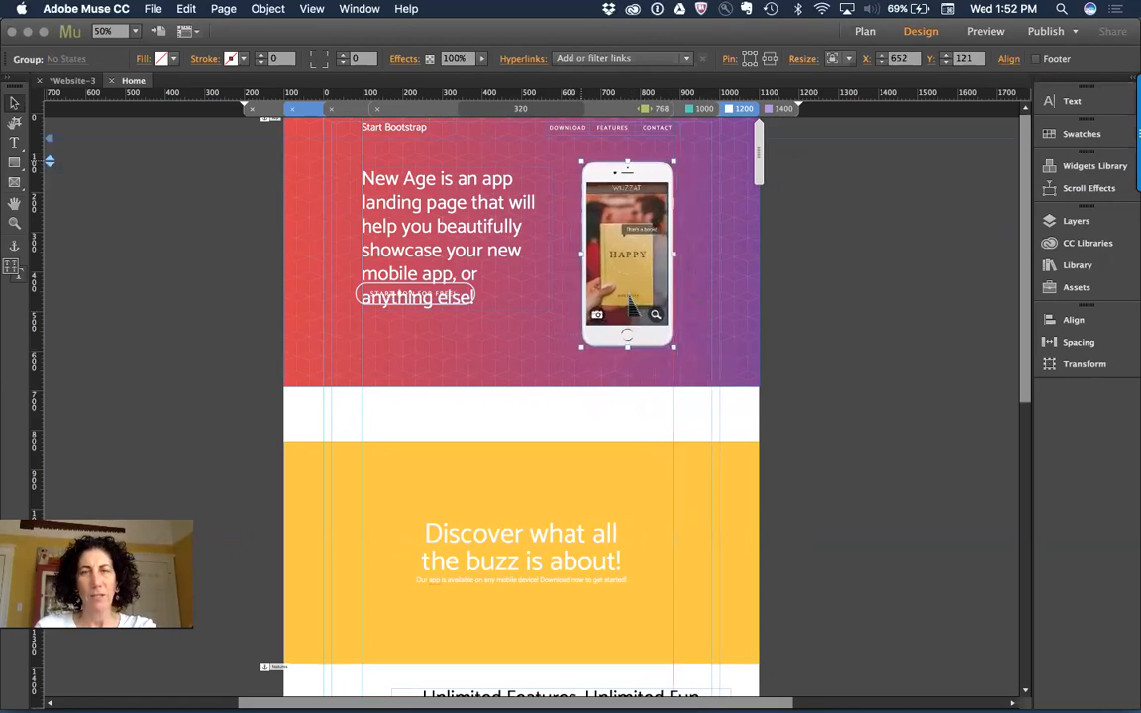
left_click(641, 135)
left_click_drag(641, 136, 635, 135)
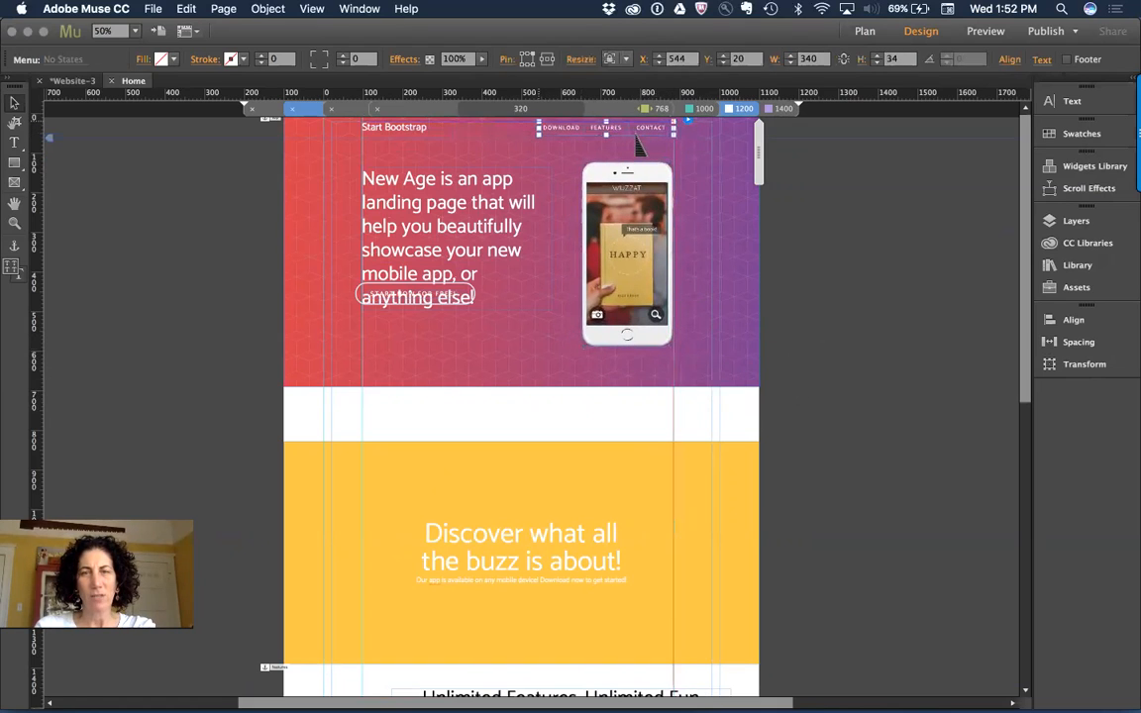
left_click(897, 466)
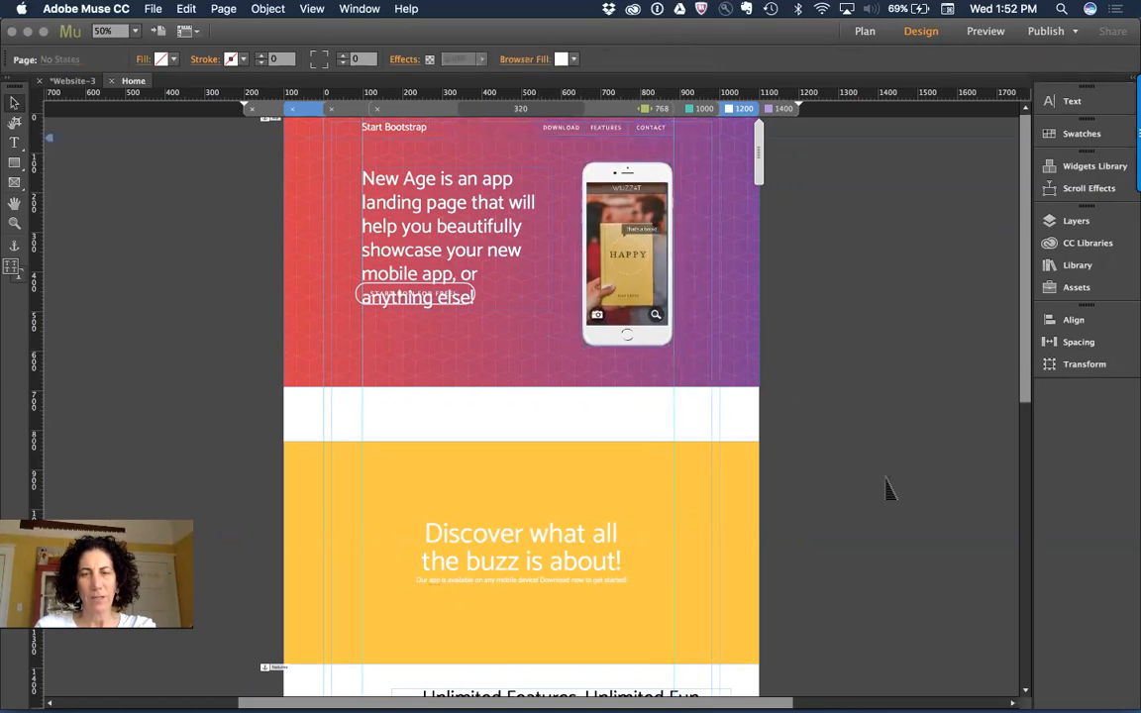
Move the yellow section up to Y 690 so it sits directly below the header background.
left_click(728, 509)
left_click_drag(50, 442, 50, 386)
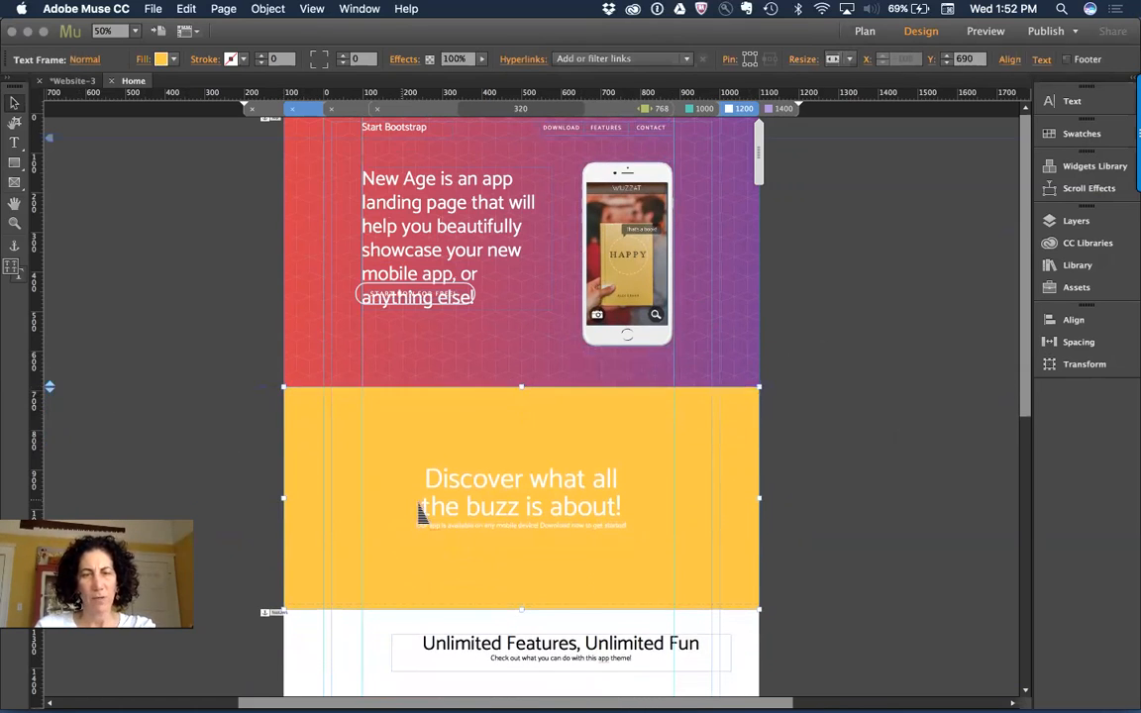
left_click(820, 497)
Move the "Unlimited Features, Unlimited Fun" text frame up to Y 1283 and fit its width between the left guide at X 98 and the right guide.
scroll(823, 496, "down", 5)
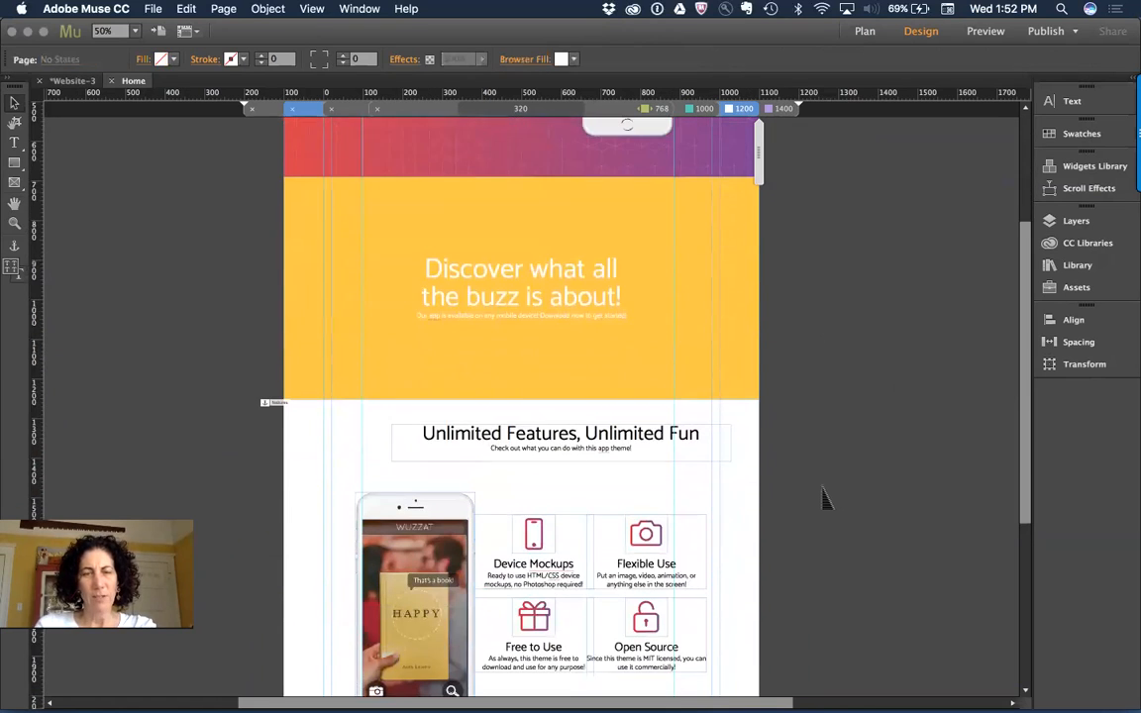
left_click_drag(614, 448, 561, 438)
left_click_drag(351, 444, 365, 445)
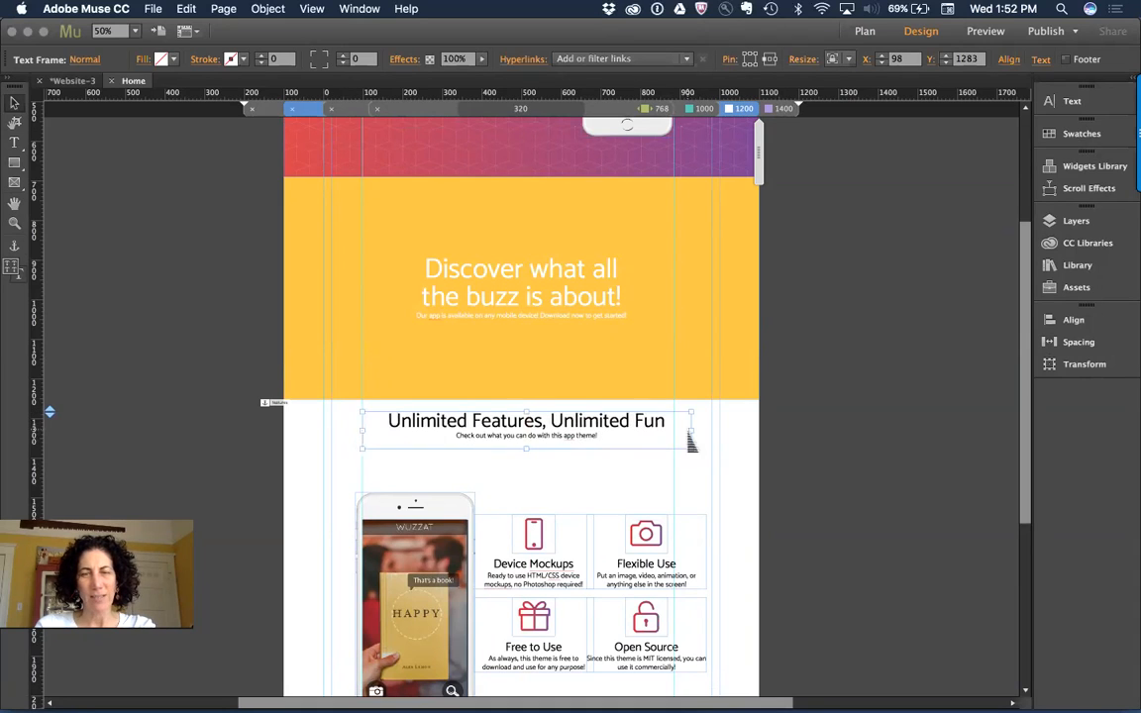
left_click_drag(690, 445, 670, 437)
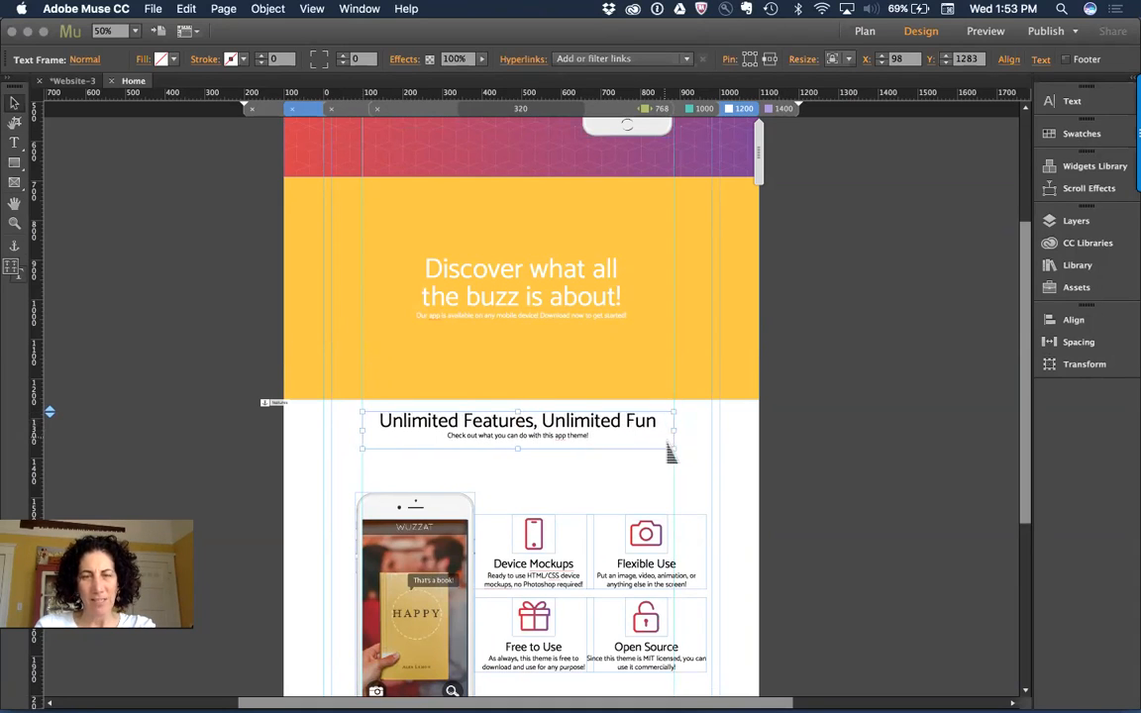
left_click(835, 501)
Move the features section's phone group to X 98, Y 1473 and scale it down slightly to clear the feature text frames.
scroll(835, 501, "down", 1)
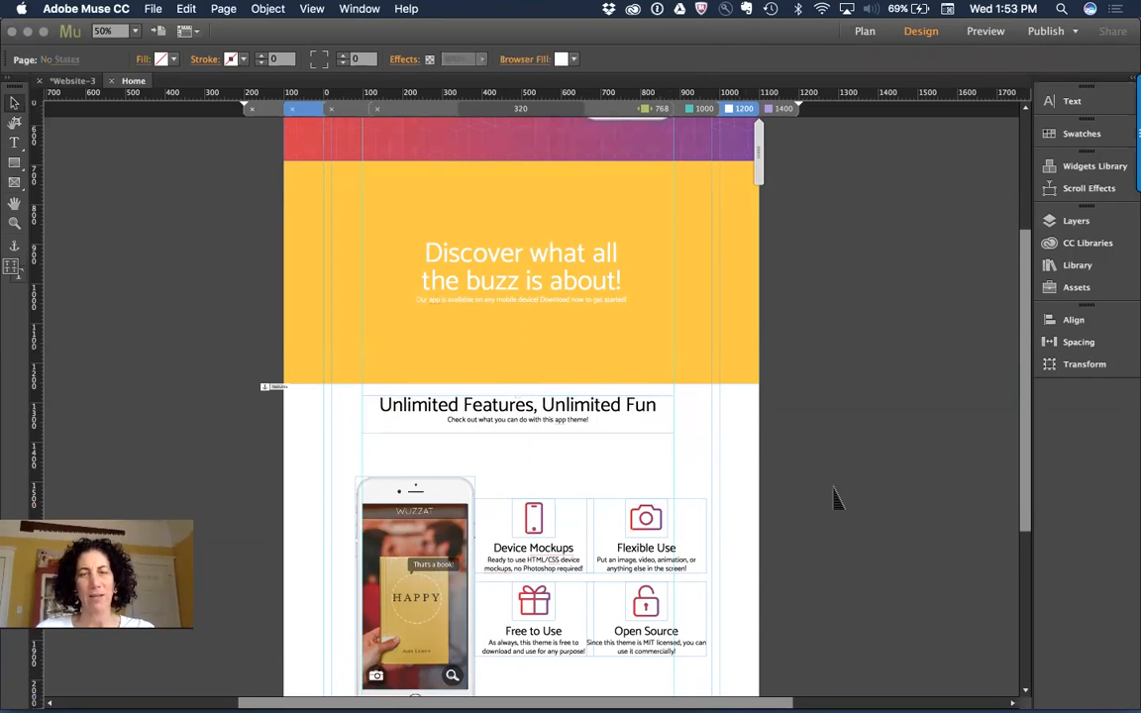
scroll(835, 501, "down", 5)
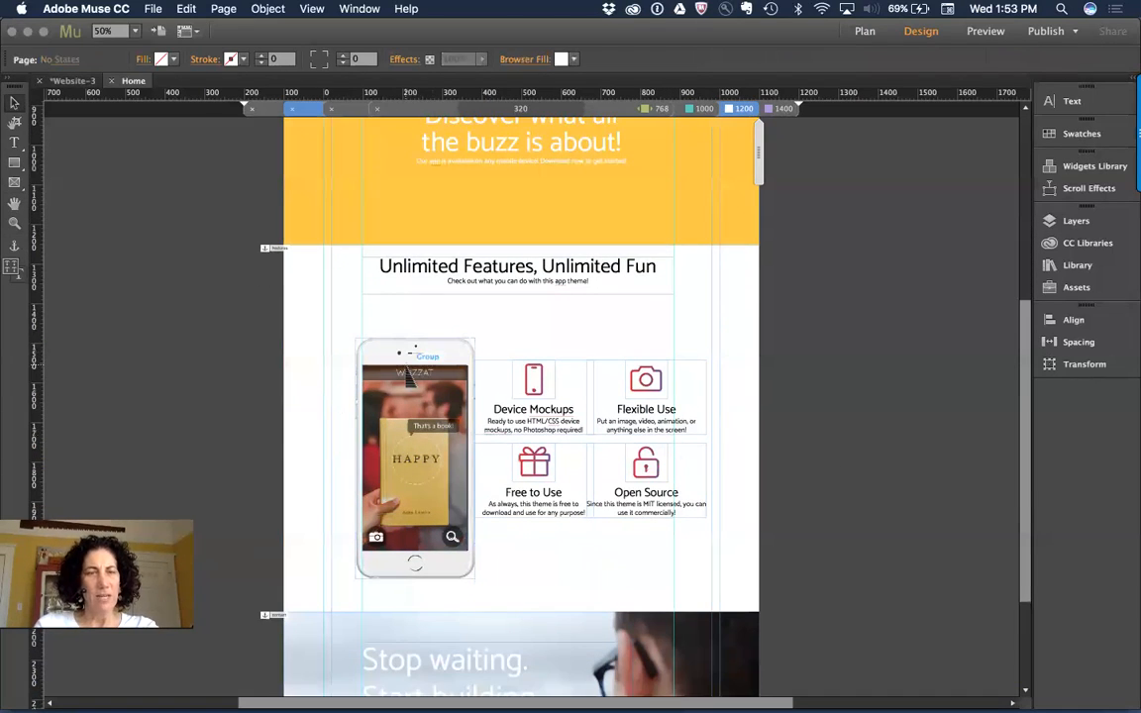
left_click(410, 376)
left_click_drag(406, 374, 413, 369)
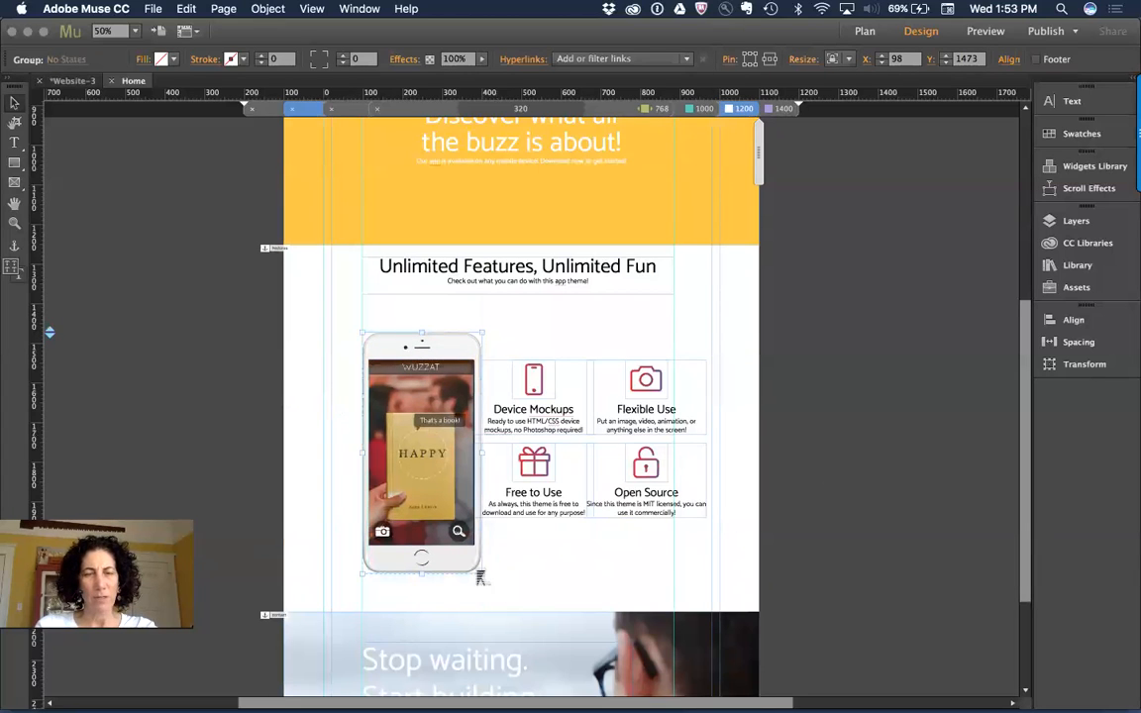
left_click_drag(480, 578, 460, 558)
Narrow the four feature text frames together from the right to about 552 px overall width.
left_click_drag(818, 363, 530, 525)
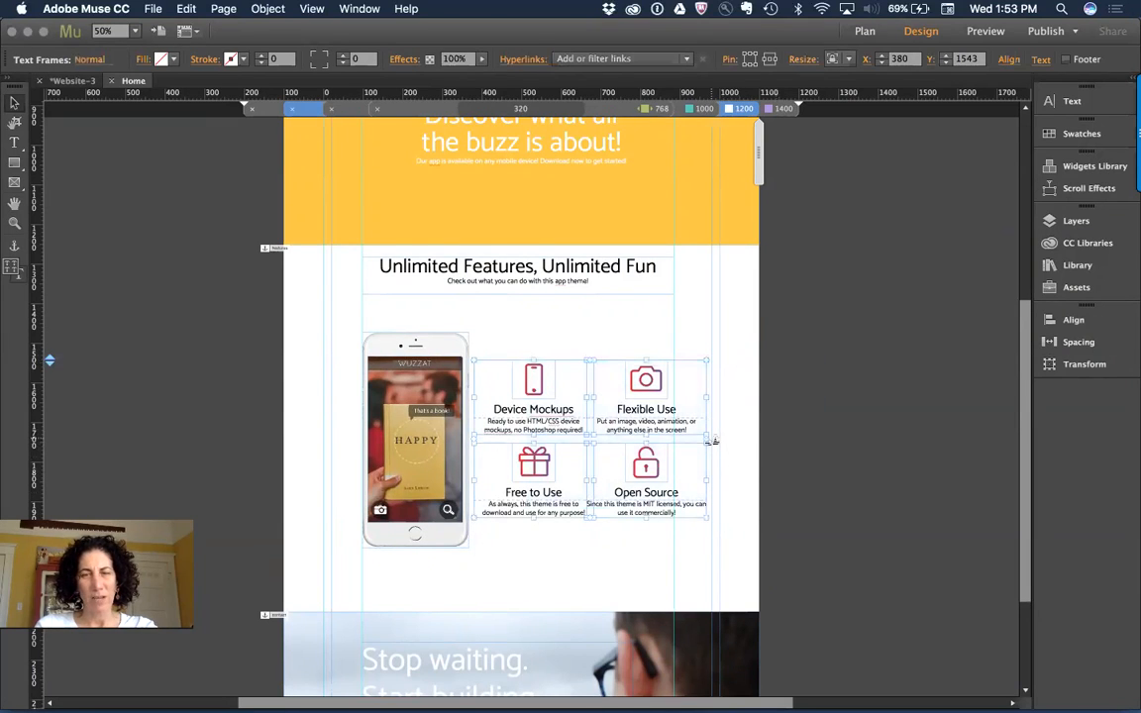
mouse_move(713, 453)
left_mouse_down()
mouse_move(675, 457)
mouse_move(693, 455)
left_mouse_up()
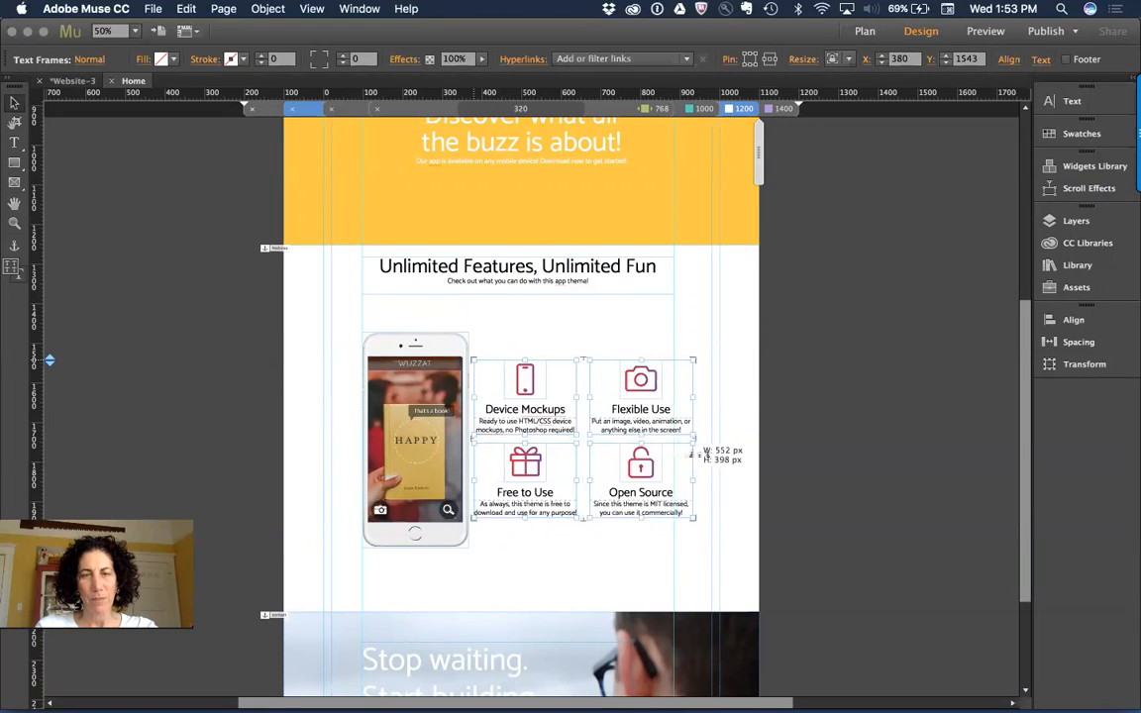
left_click_drag(693, 455, 696, 454)
Switch to Chrome and examine the Start Bootstrap New Age reference page at narrower and wider window widths, then return to Muse.
key("super+Tab")
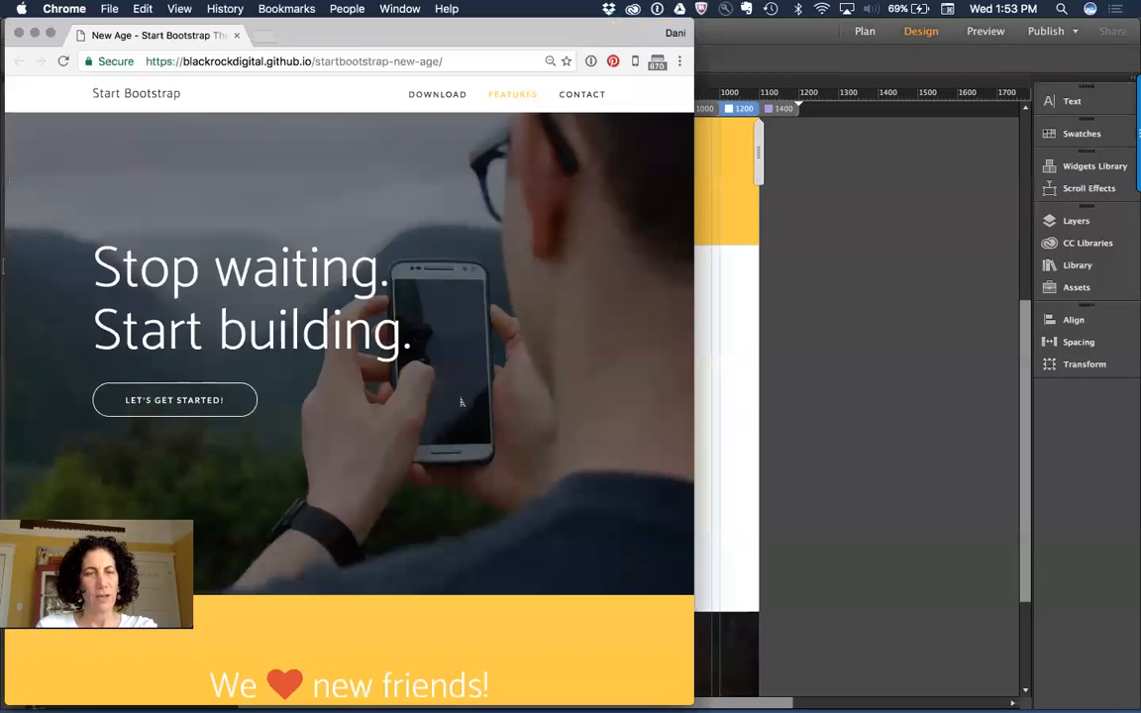
scroll(459, 401, "down", 10)
scroll(459, 400, "up", 5)
scroll(462, 403, "up", 7)
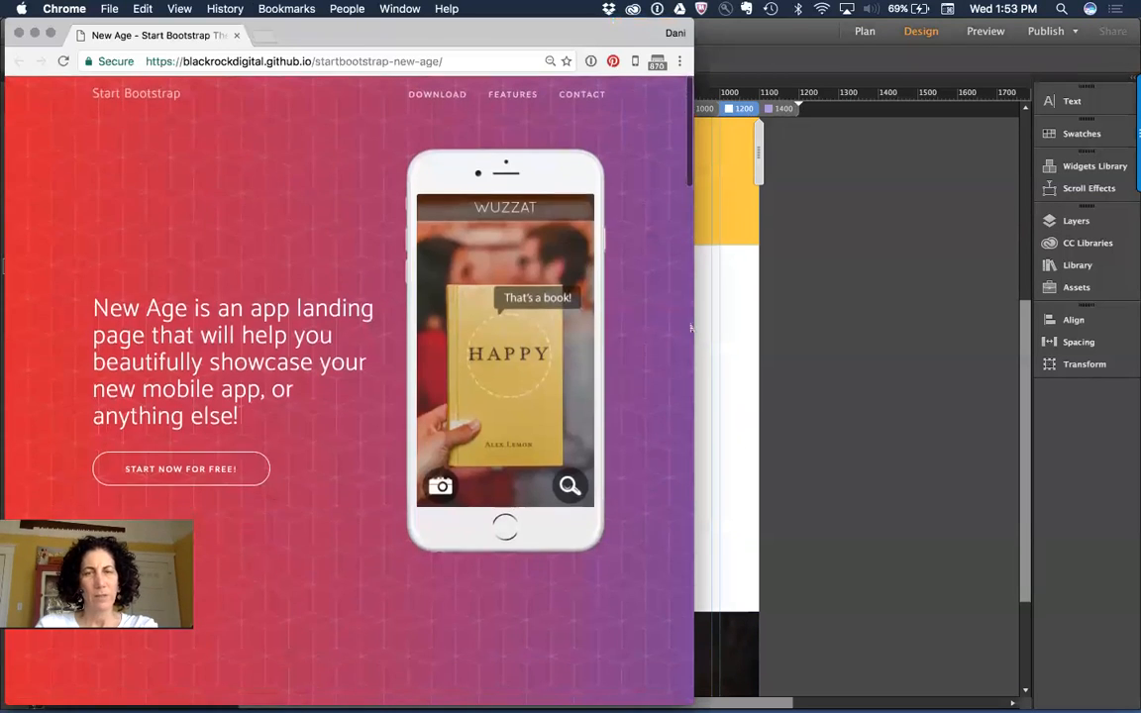
left_click_drag(695, 326, 1086, 326)
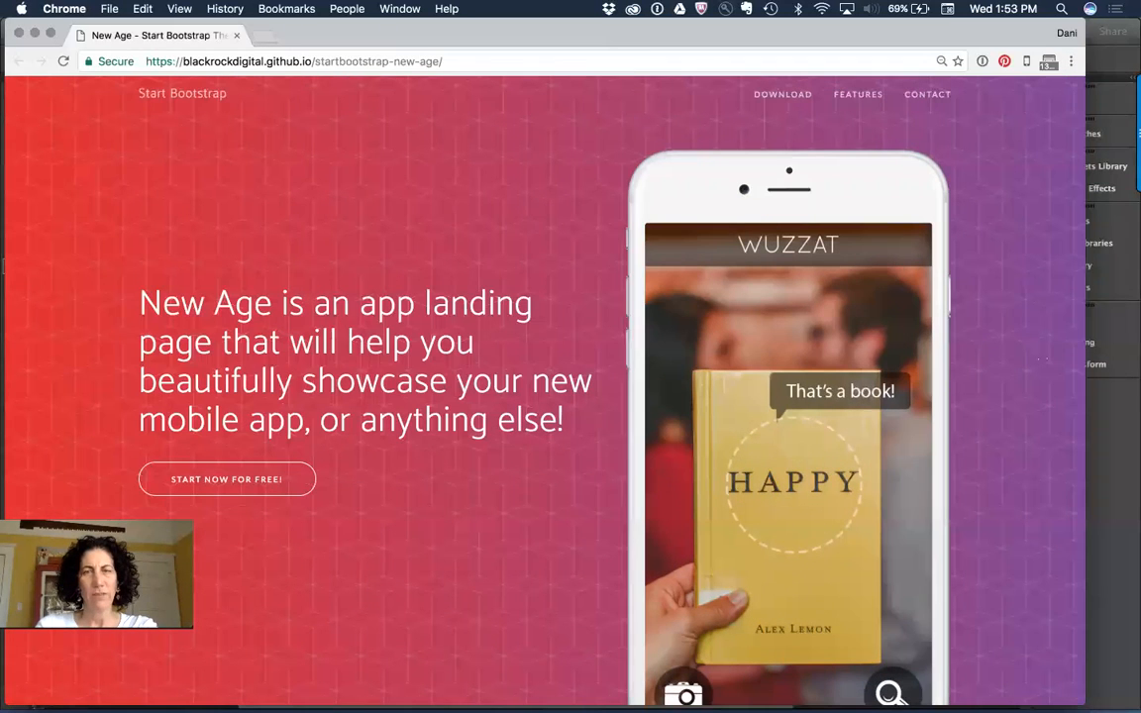
left_click_drag(966, 377, 839, 423)
scroll(874, 380, "down", 10)
key("super+Tab")
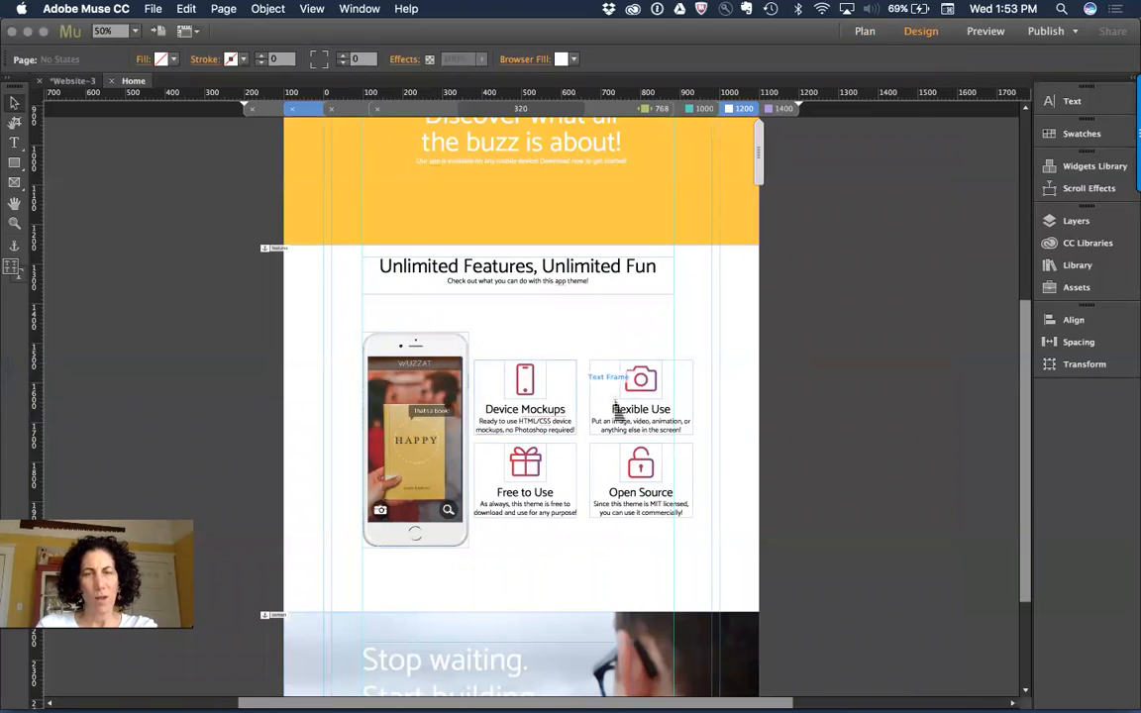
Narrow the four feature text frames together from the right until they fit inside the right guide.
left_click(634, 416)
left_click(847, 411)
left_click_drag(538, 505, 535, 507)
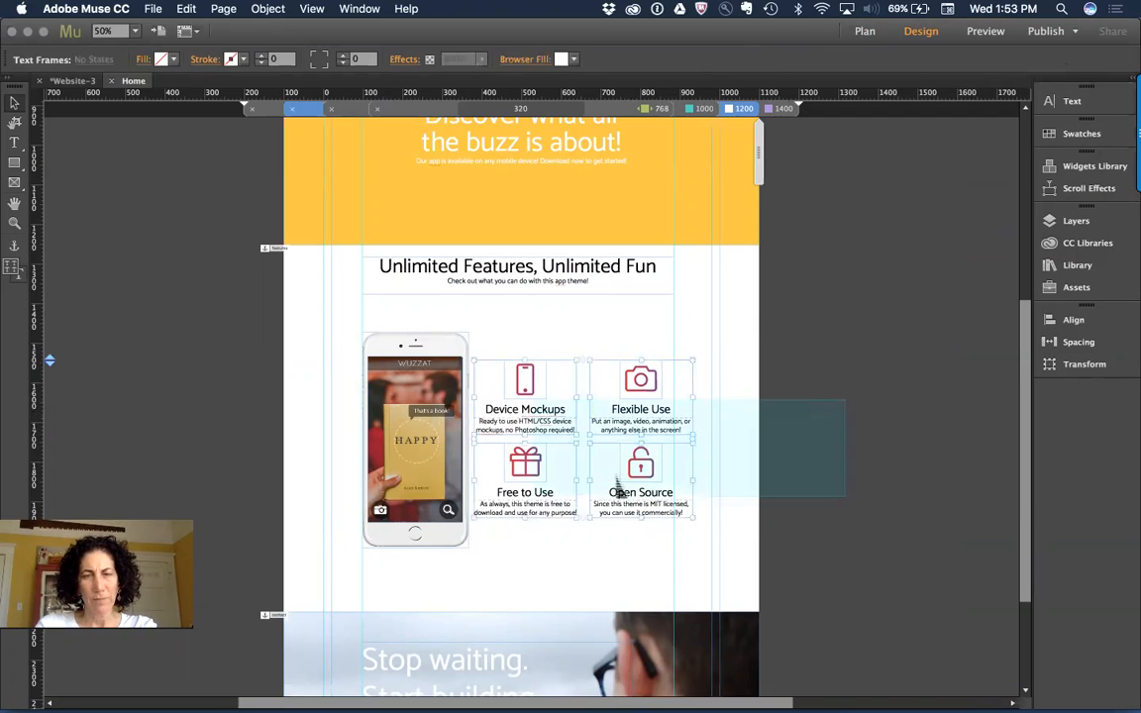
left_click_drag(701, 453, 667, 457)
Move the four feature text frames together to the right so their outer edge meets the right guide.
left_click(606, 388)
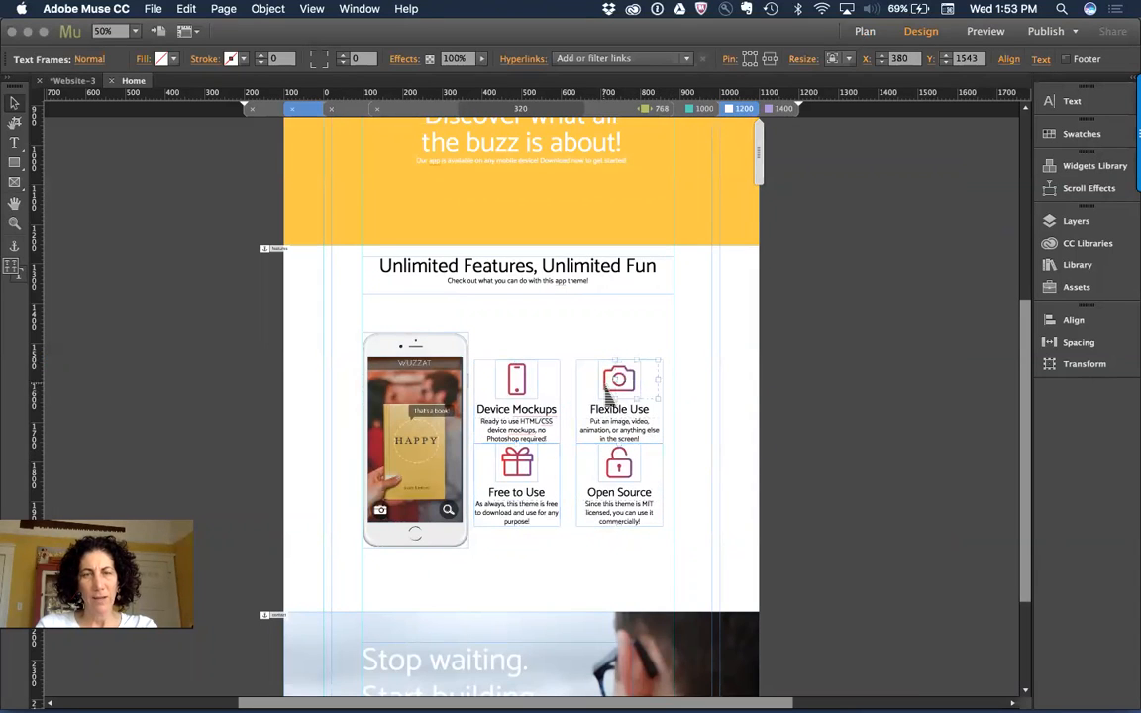
left_click_drag(830, 361, 522, 532)
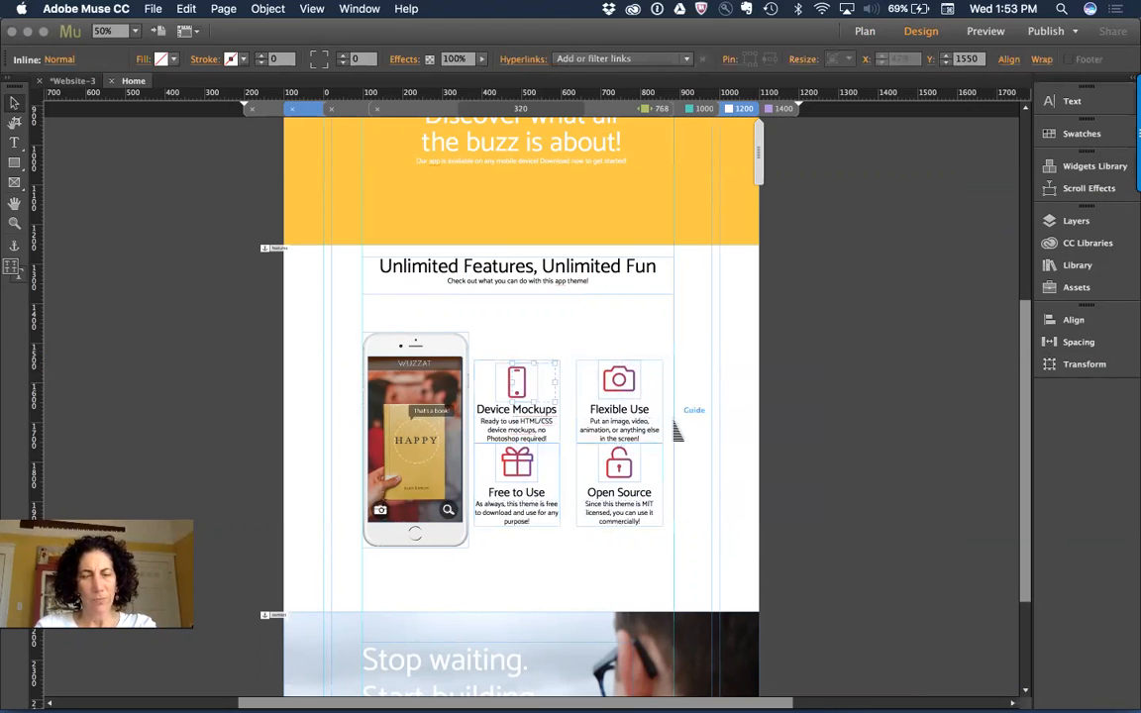
left_click(826, 388)
left_click_drag(824, 376, 533, 533)
left_click(874, 496)
Move the "Start now for free!" button with its outline to X 98, Y 2503, under the "Stop waiting. Start building." text.
scroll(874, 496, "down", 5)
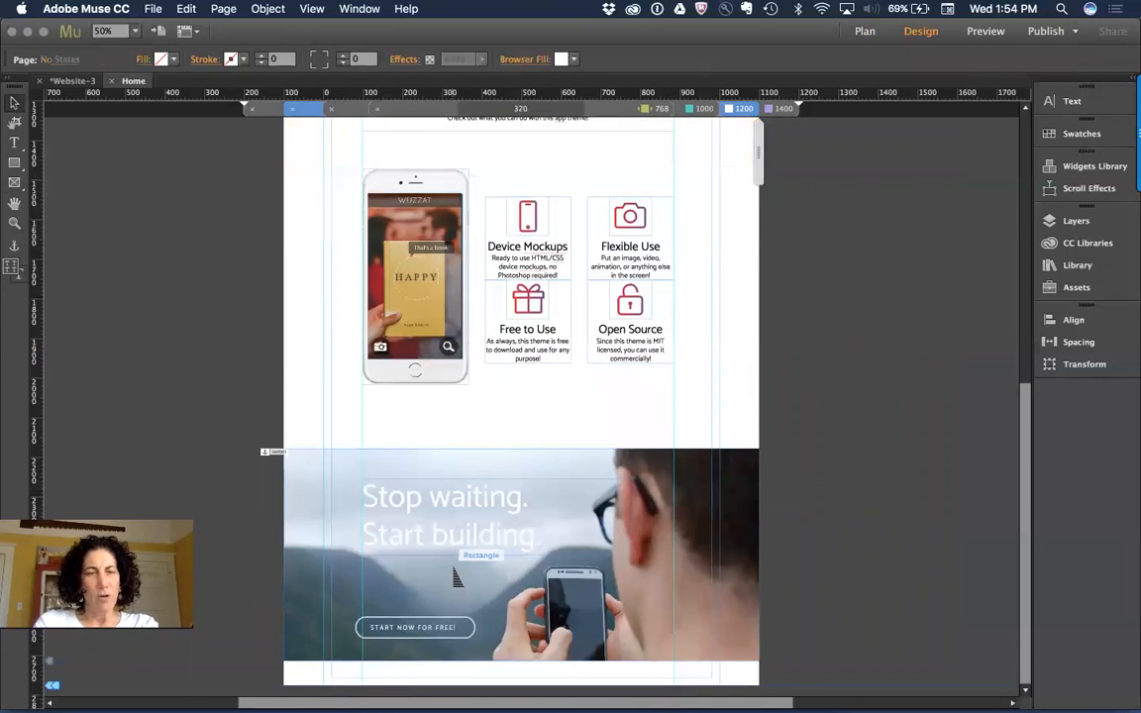
left_click(455, 580)
left_click(401, 496)
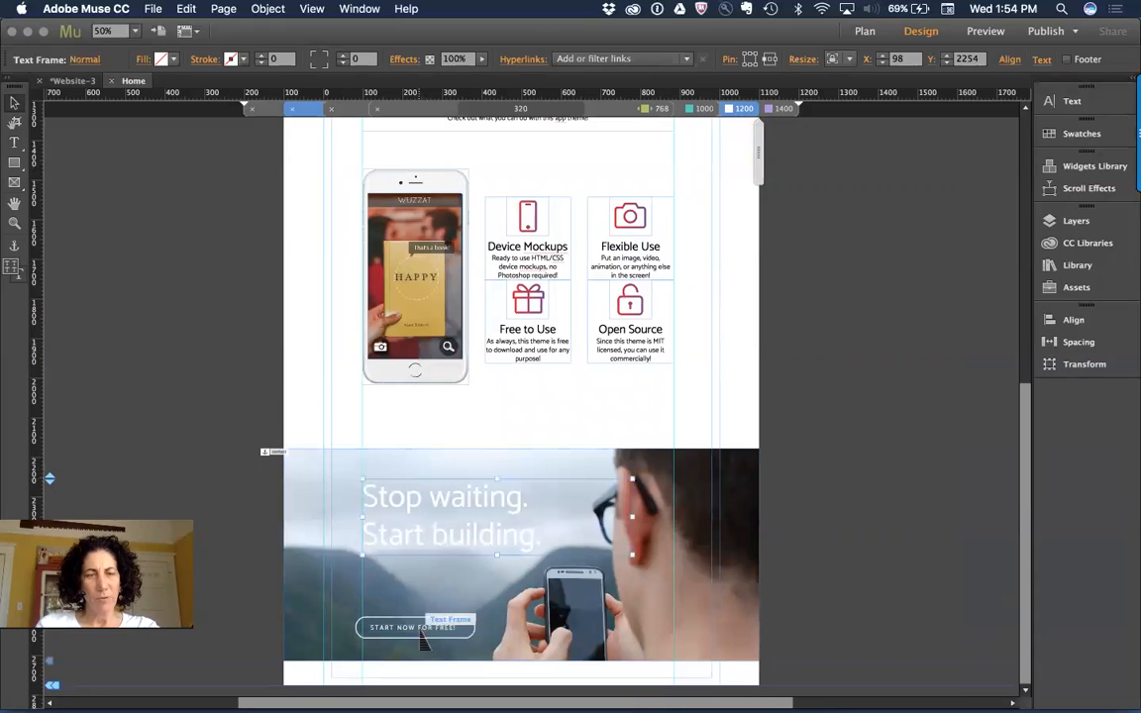
left_click_drag(421, 634, 437, 582)
left_click(438, 622, "shift")
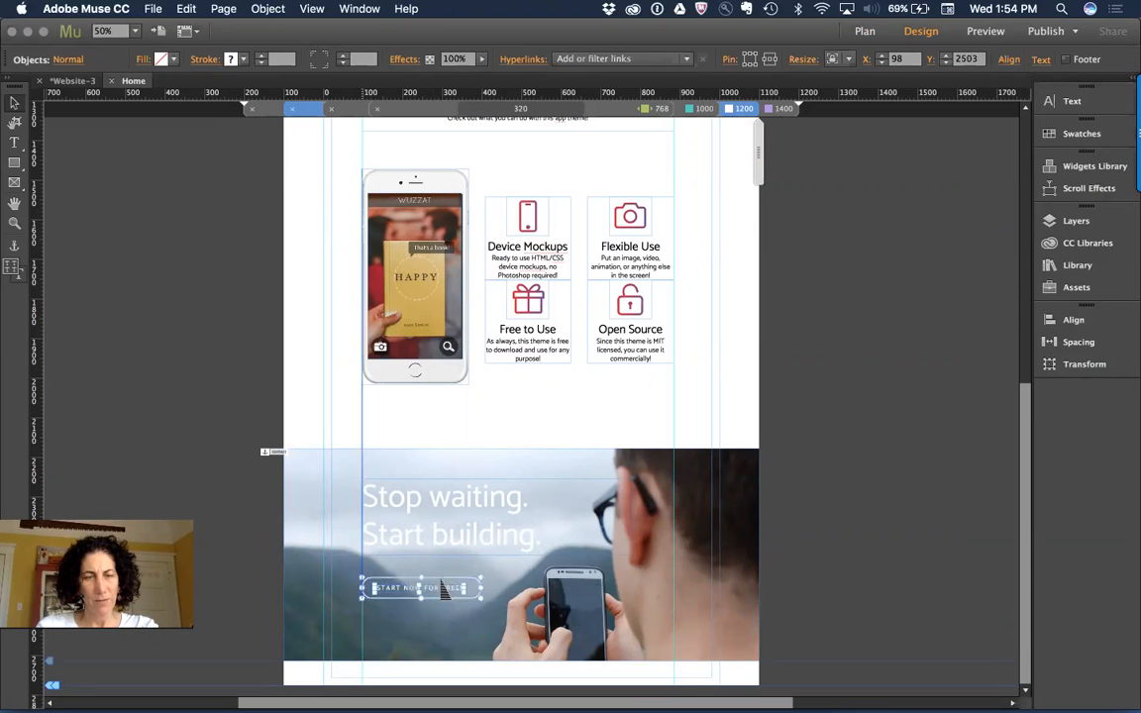
left_click(821, 555)
Preview the page in the browser and check its sections at several window widths.
scroll(821, 555, "up", 10)
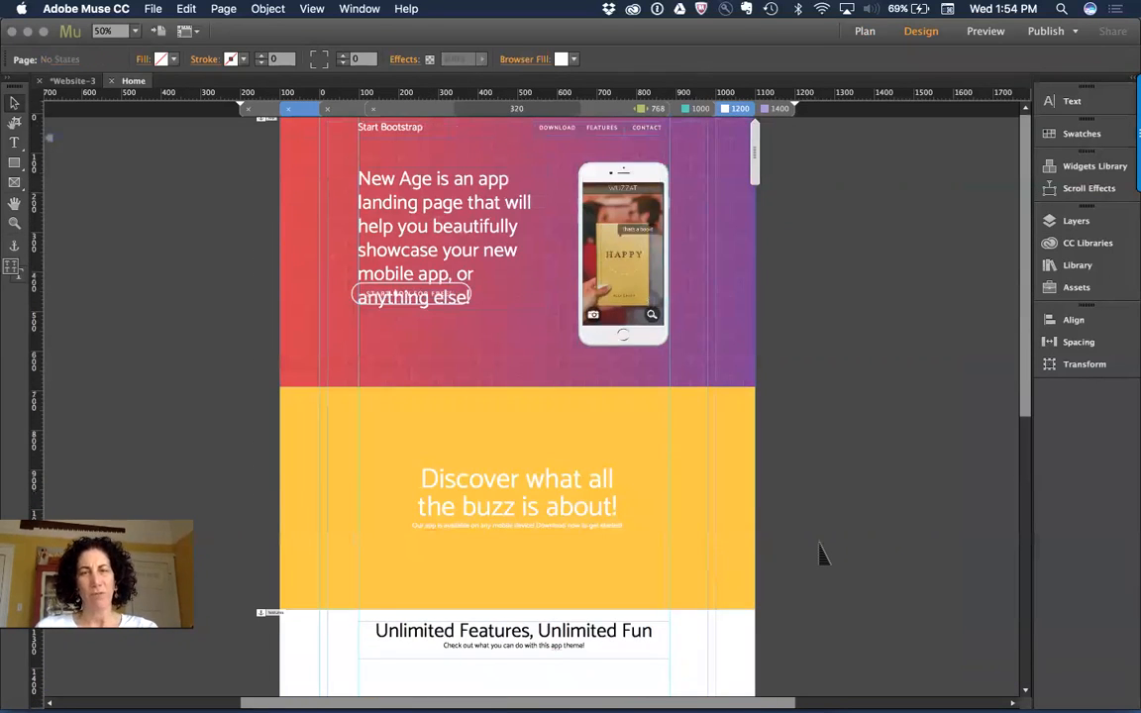
left_click(152, 8)
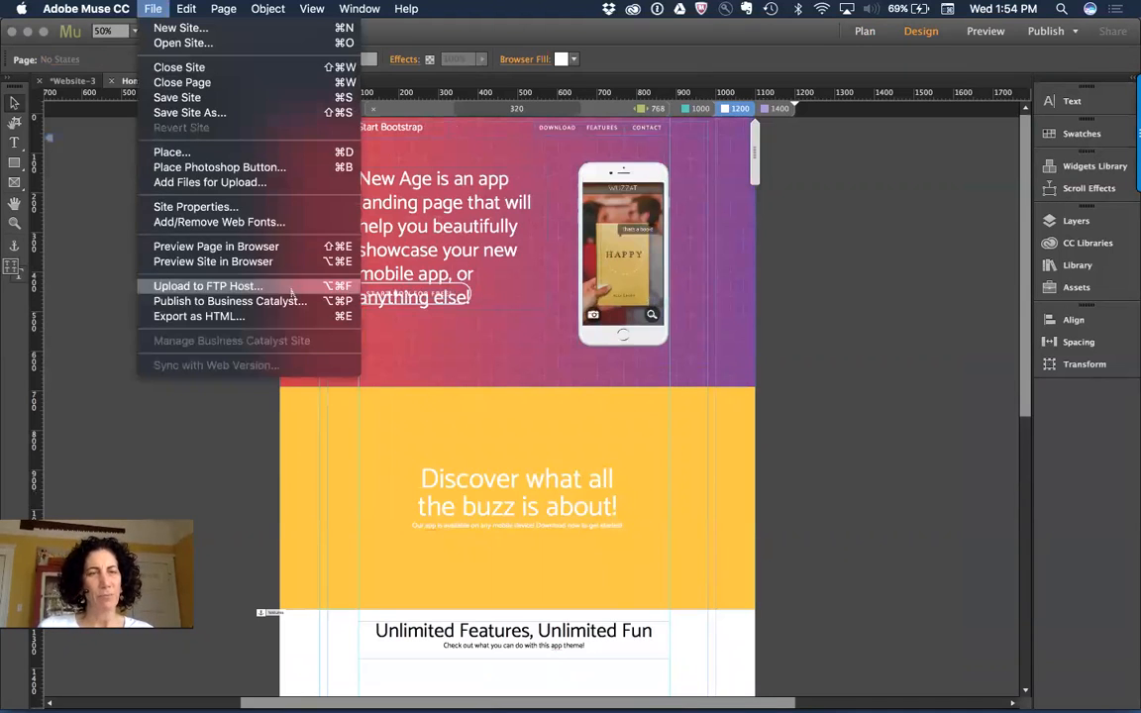
left_click(268, 247)
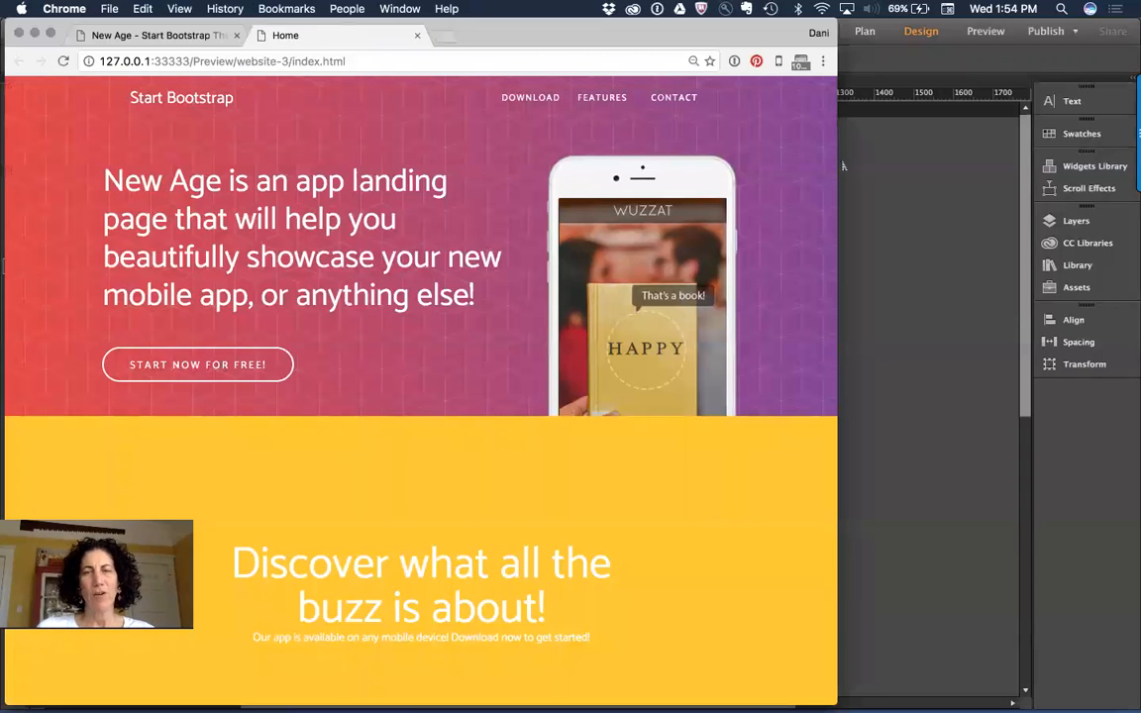
left_click_drag(835, 164, 1129, 224)
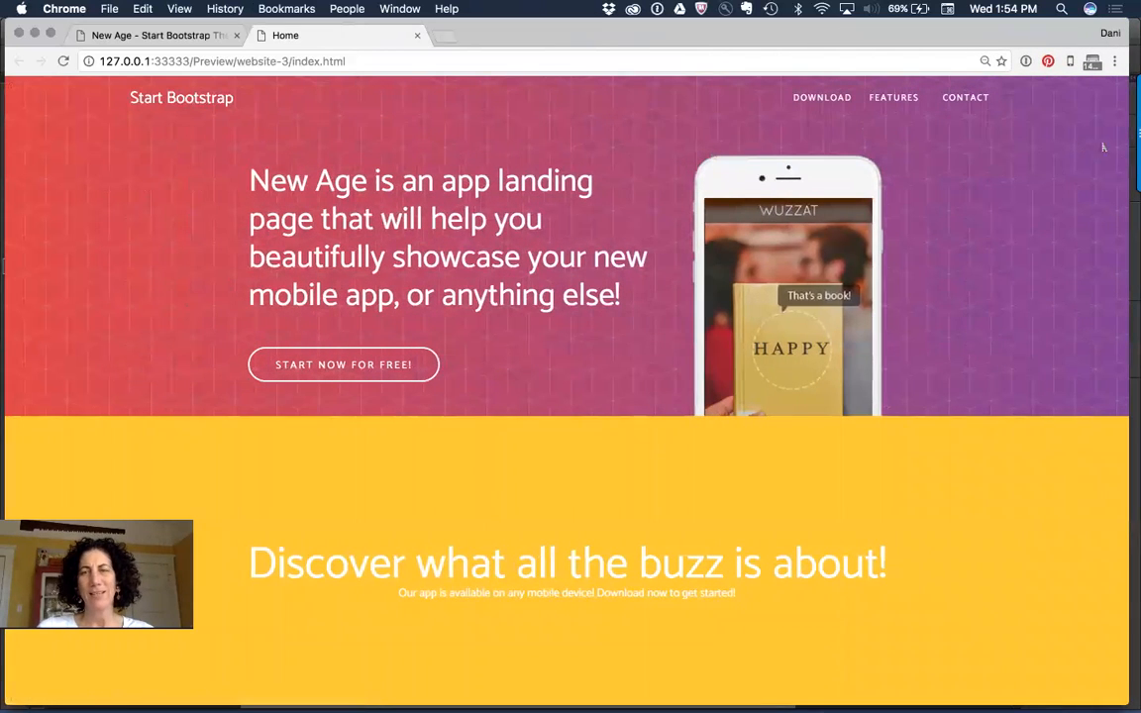
left_click_drag(1130, 139, 973, 143)
left_click_drag(977, 306, 864, 325)
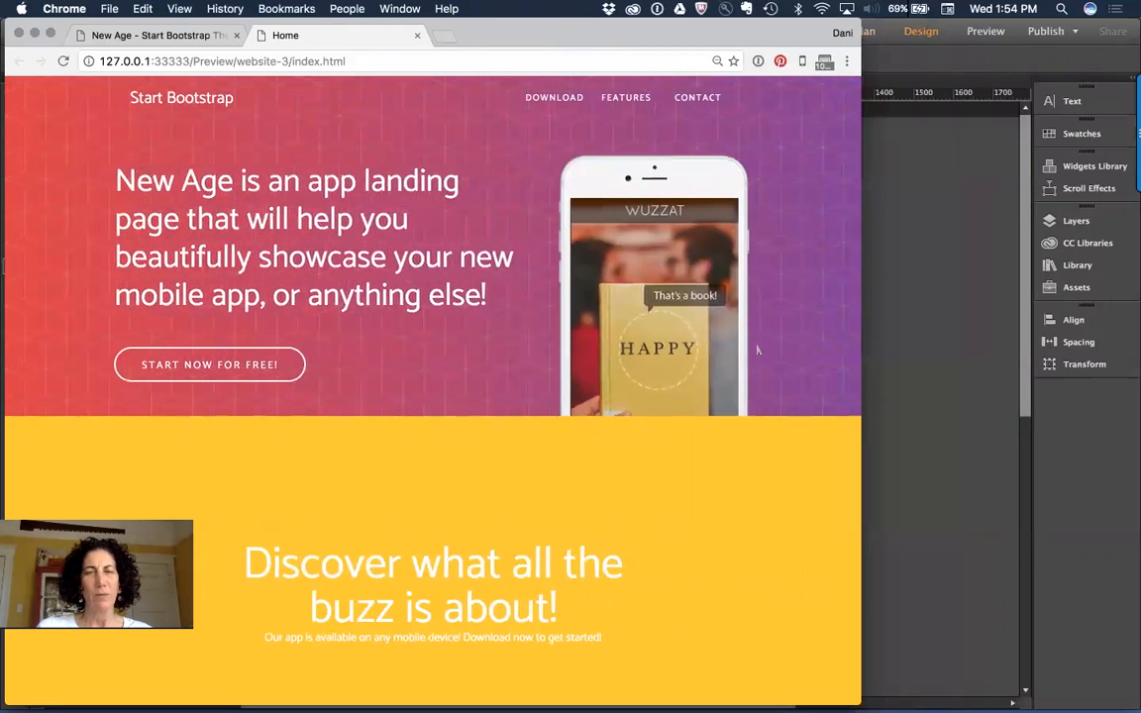
scroll(758, 350, "down", 10)
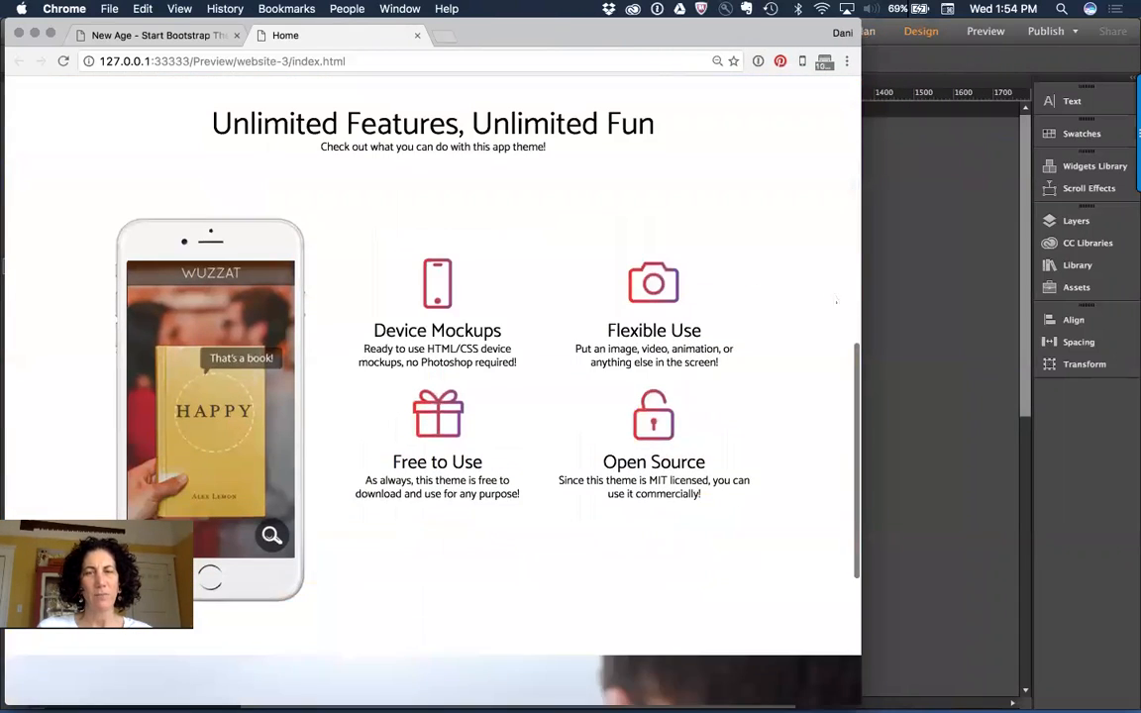
left_click_drag(861, 325, 770, 311)
scroll(706, 297, "up", 10)
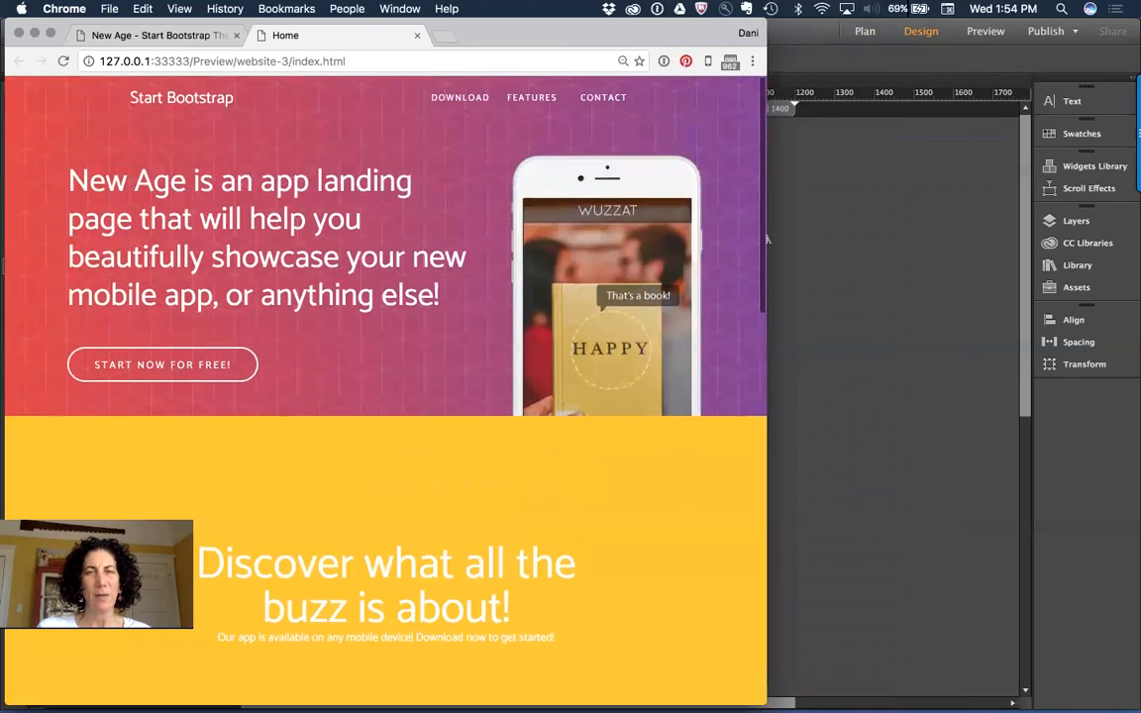
mouse_move(764, 241)
left_mouse_down()
mouse_move(748, 241)
mouse_move(773, 241)
left_mouse_up()
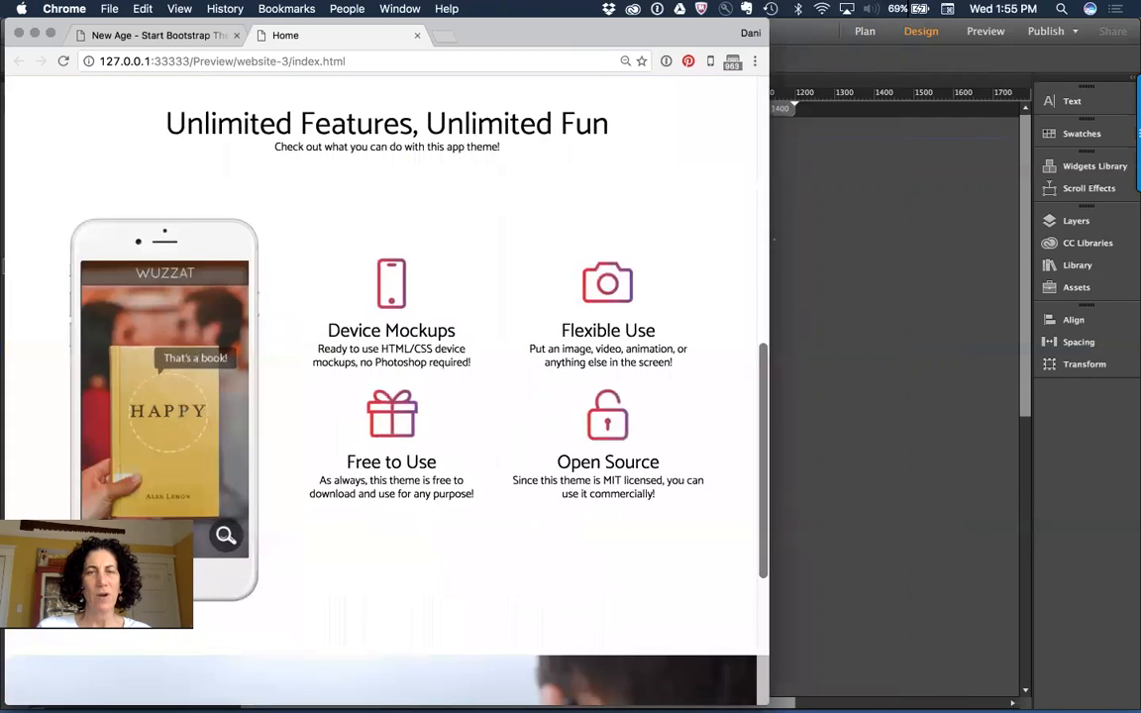
scroll(721, 287, "up", 10)
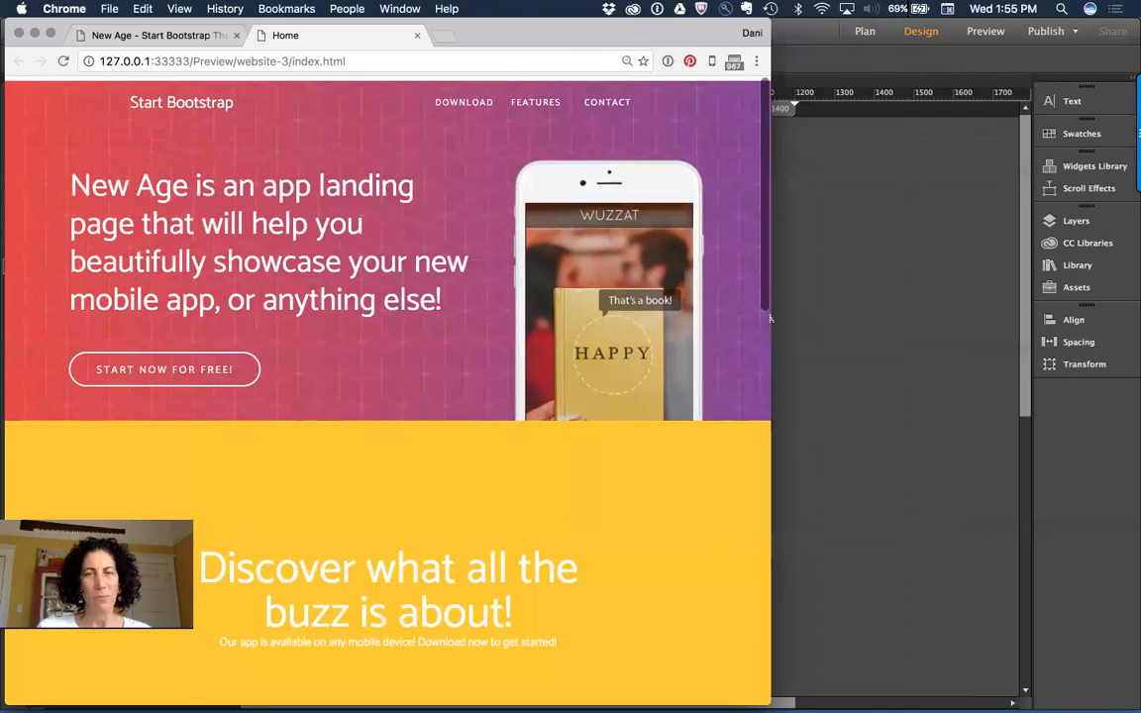
scroll(685, 451, "down", 10)
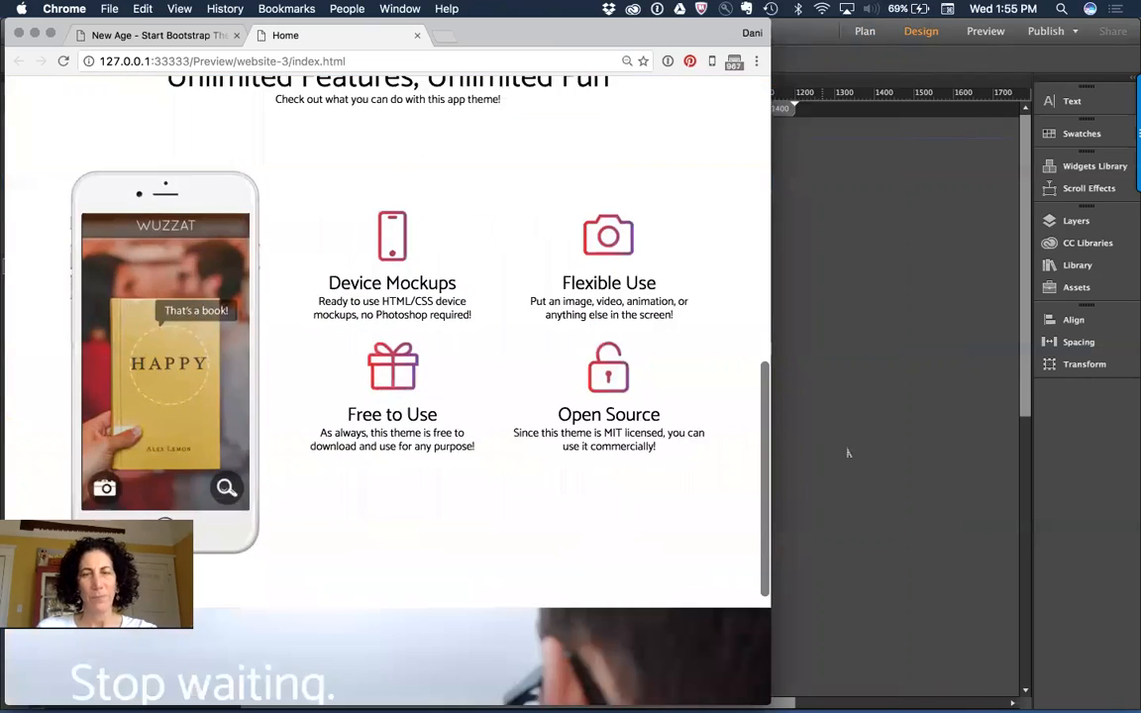
Return to Muse and move the "Unlimited Features, Unlimited Fun" text frame down to Y 1315, with equal 63 px gaps above and below.
left_click(851, 450)
scroll(912, 463, "down", 5)
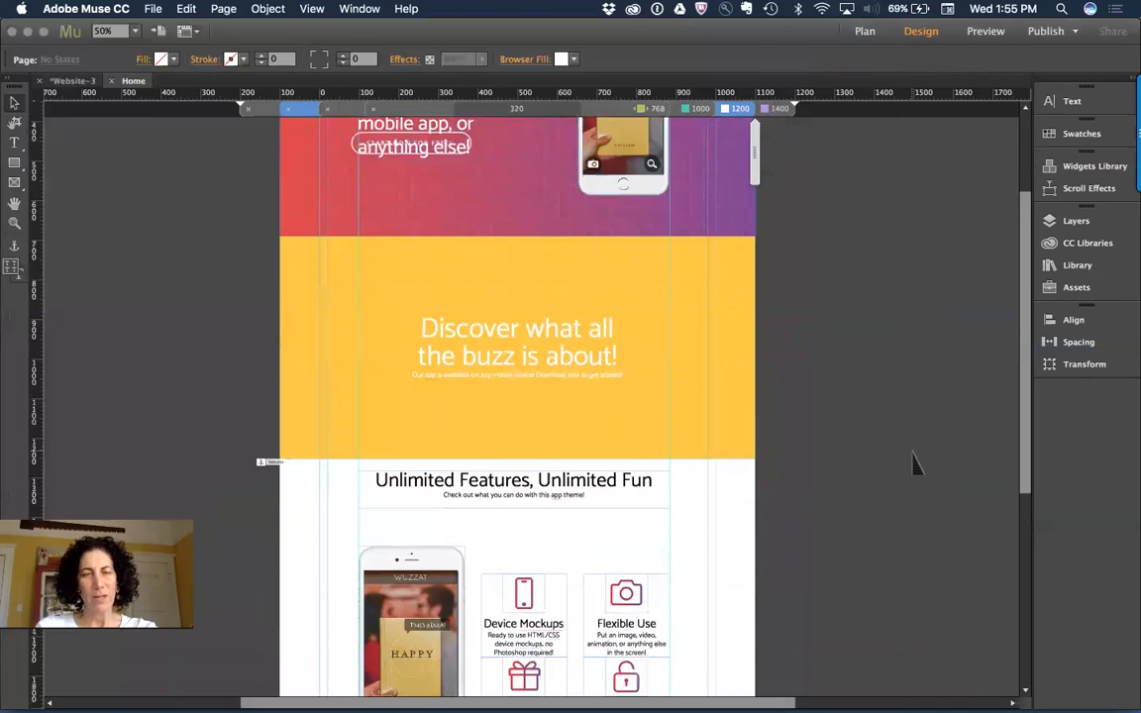
left_click(616, 458)
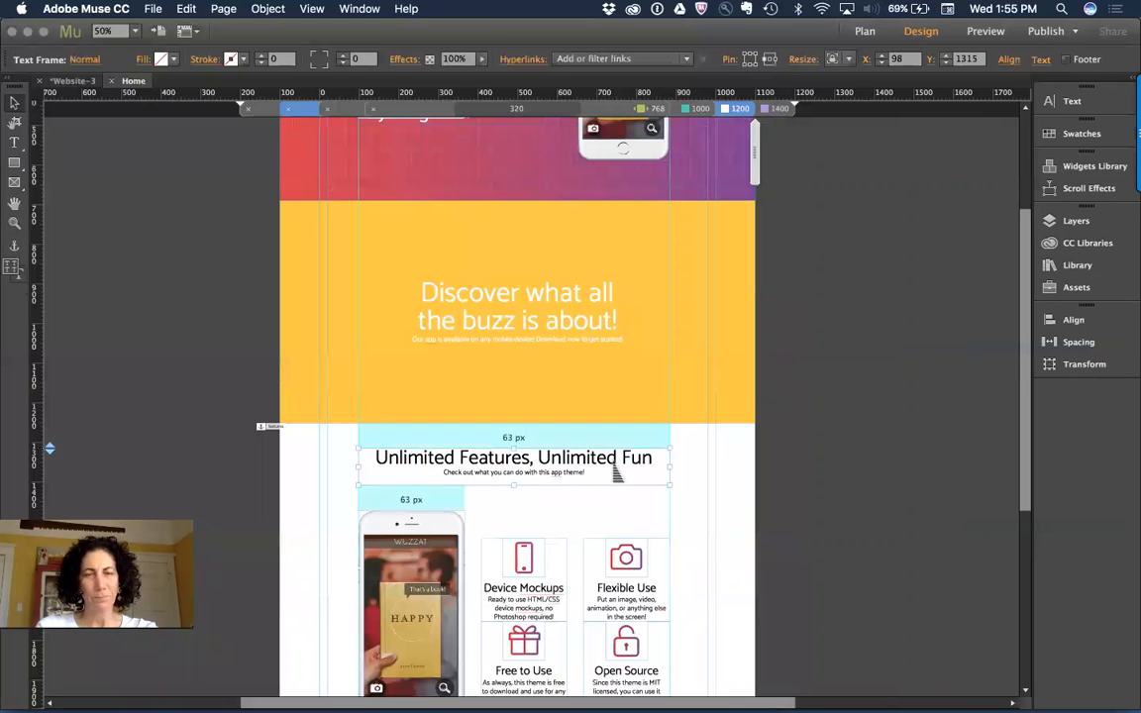
left_click(838, 470)
Select all page elements in the 1200 breakpoint and copy their size and position to the 1000 px and 768 px breakpoints.
scroll(838, 470, "up", 3)
scroll(839, 469, "up", 2)
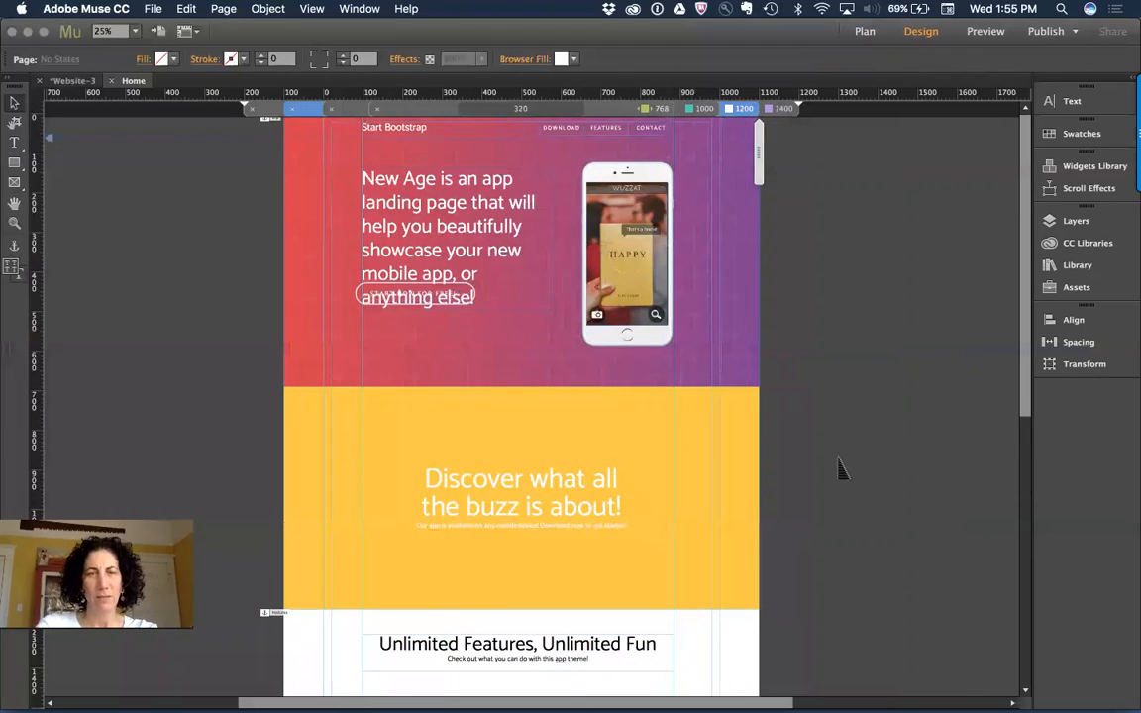
key("super+minus")
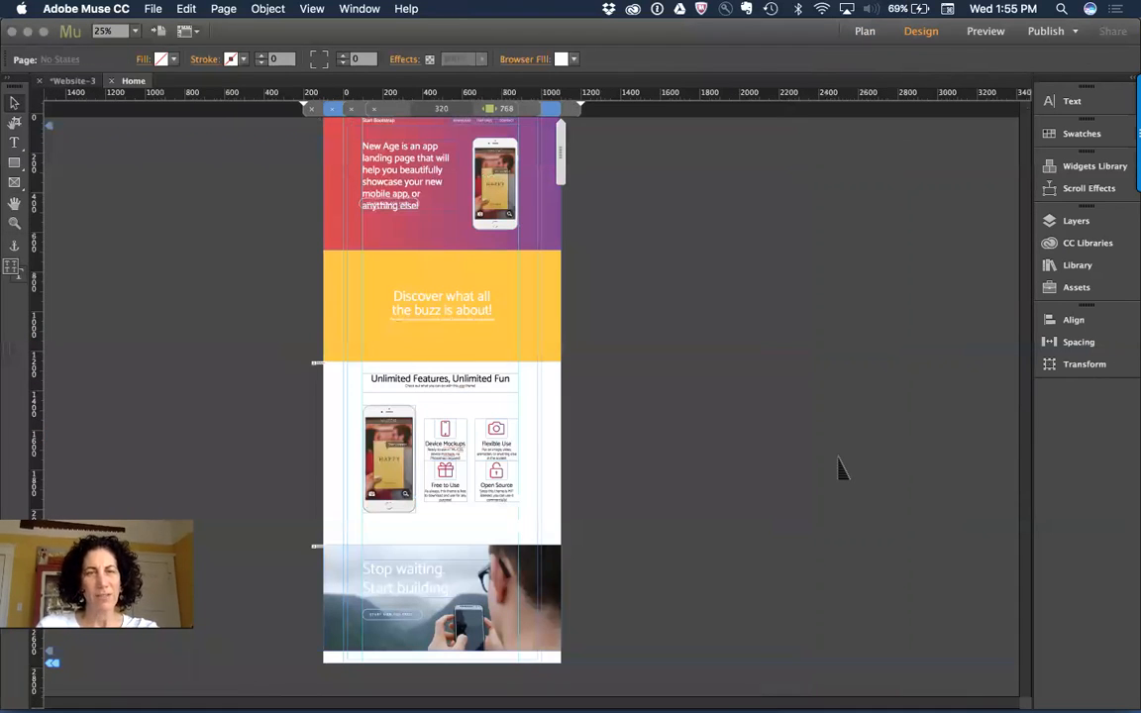
key("super+a")
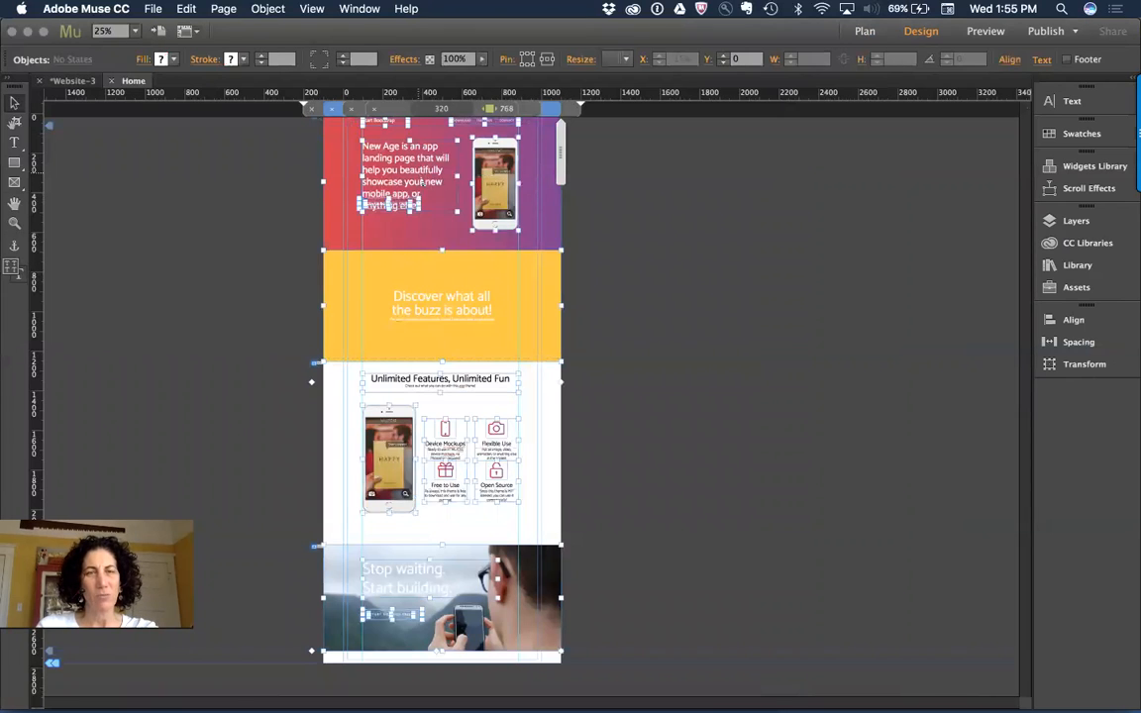
right_click(422, 183)
mouse_move(543, 470)
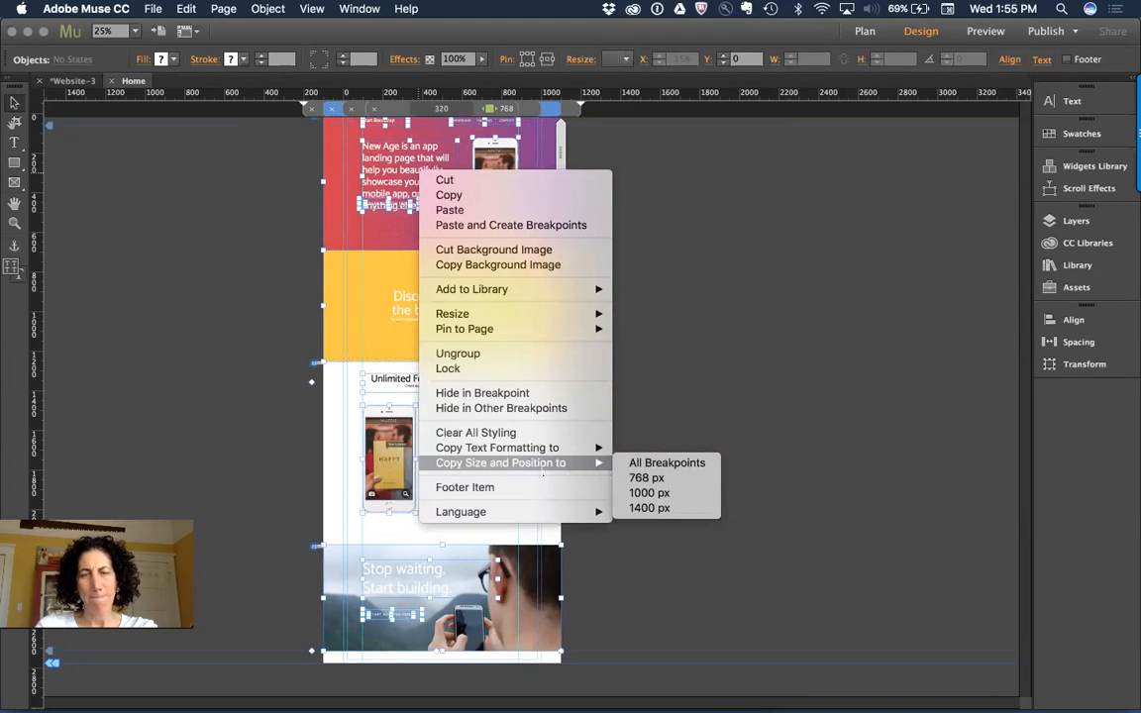
left_click(689, 499)
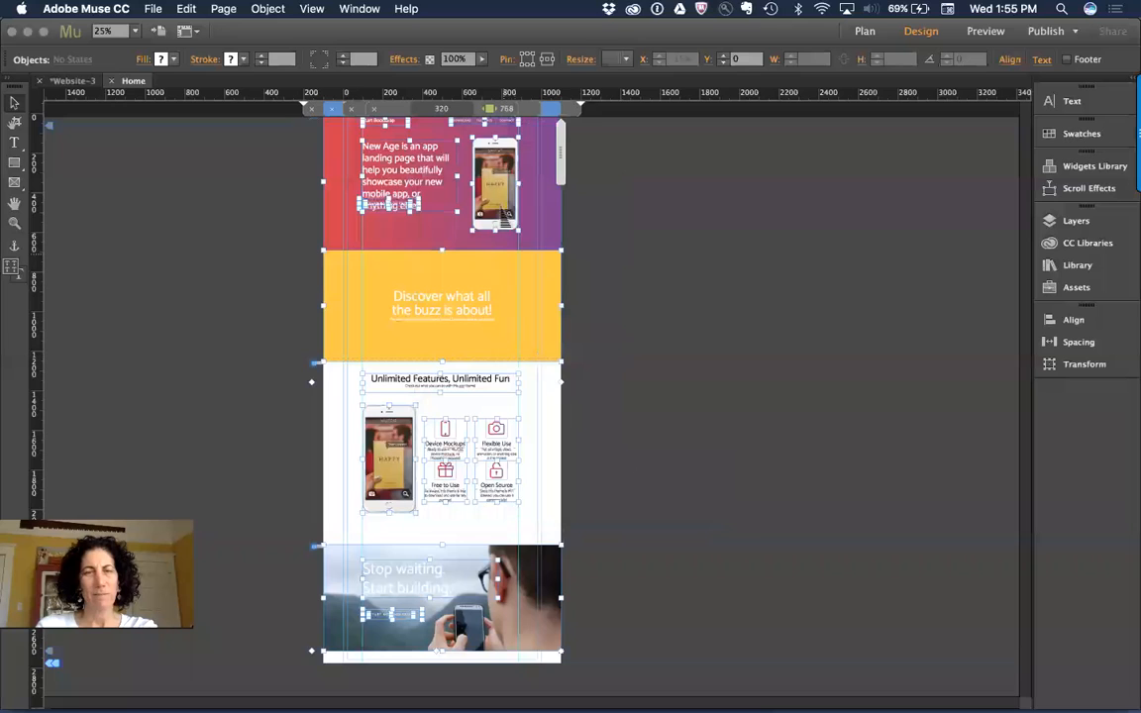
right_click(502, 199)
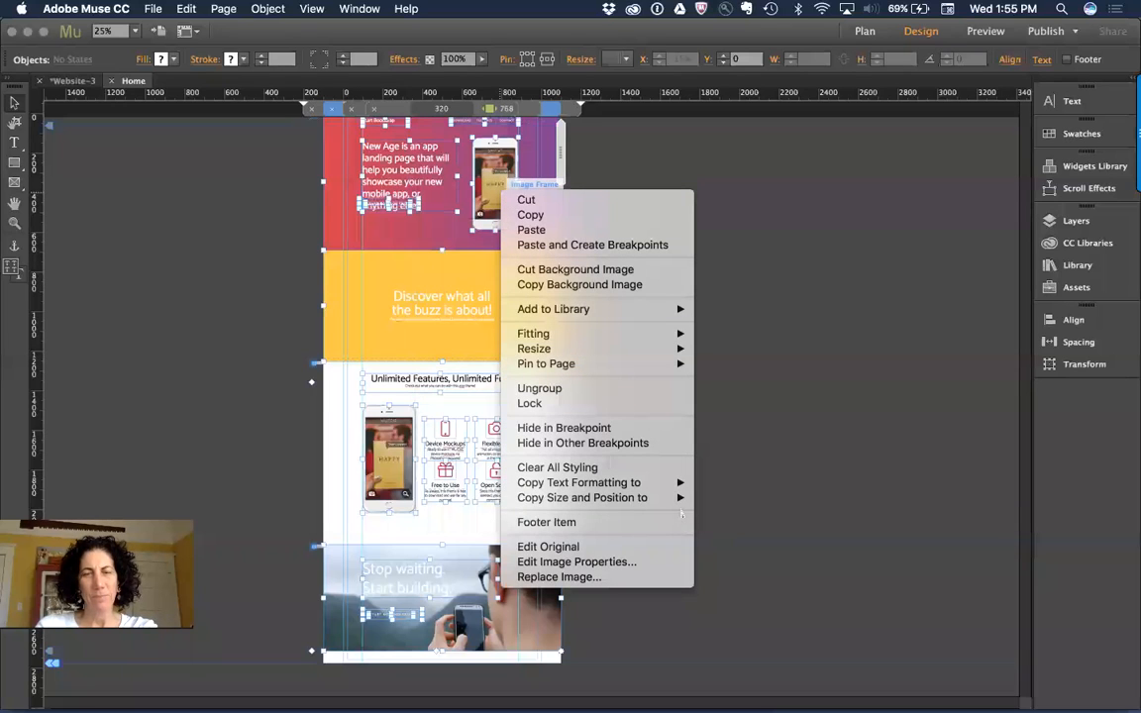
mouse_move(682, 500)
left_click(728, 513)
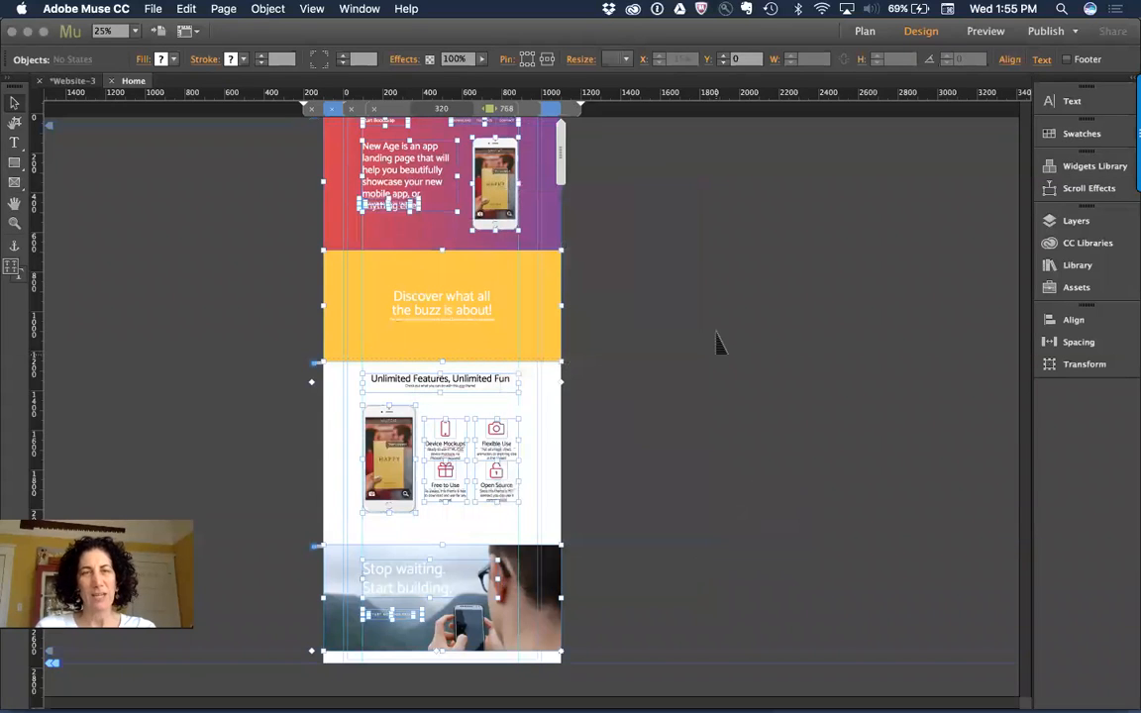
Deselect everything and compare the header layout in the 1400 breakpoint with the 1200 one.
key("super+minus")
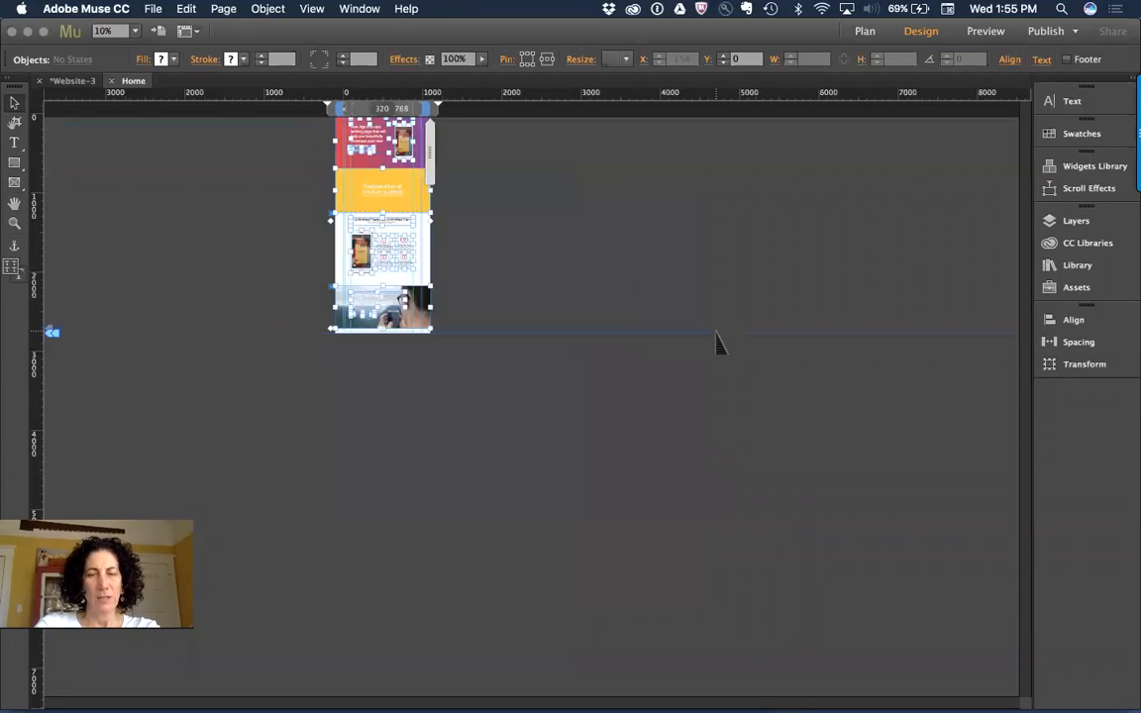
key("super+plus")
key("super+plus")
left_click(876, 243)
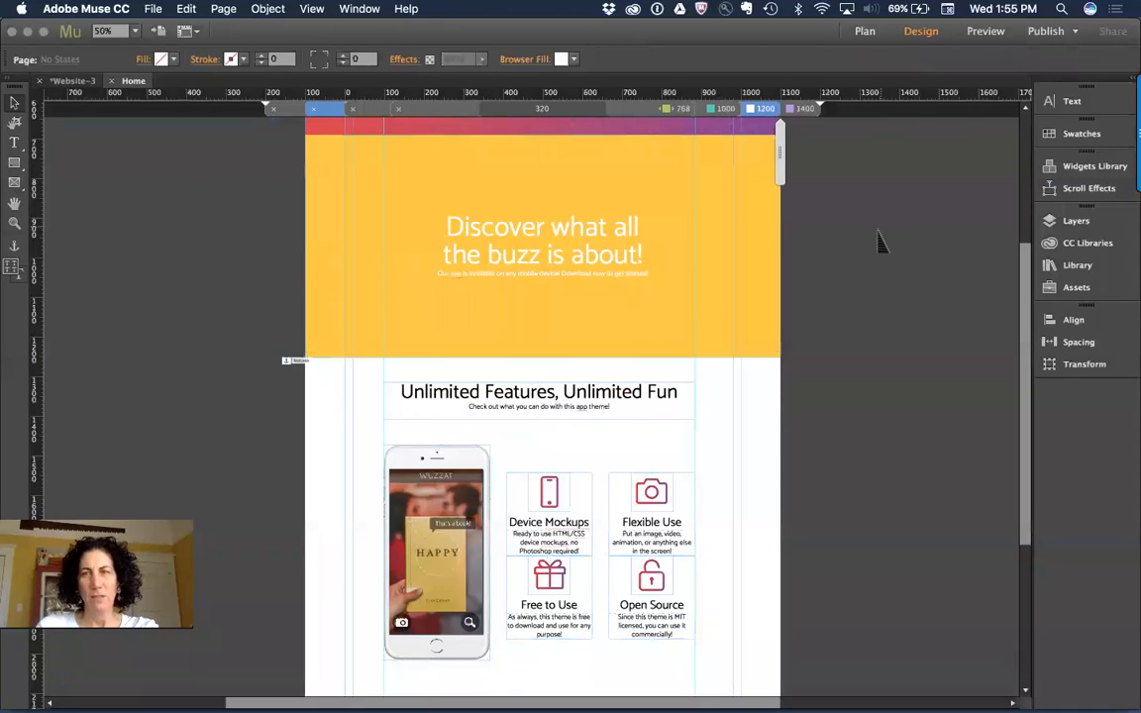
scroll(880, 241, "up", 5)
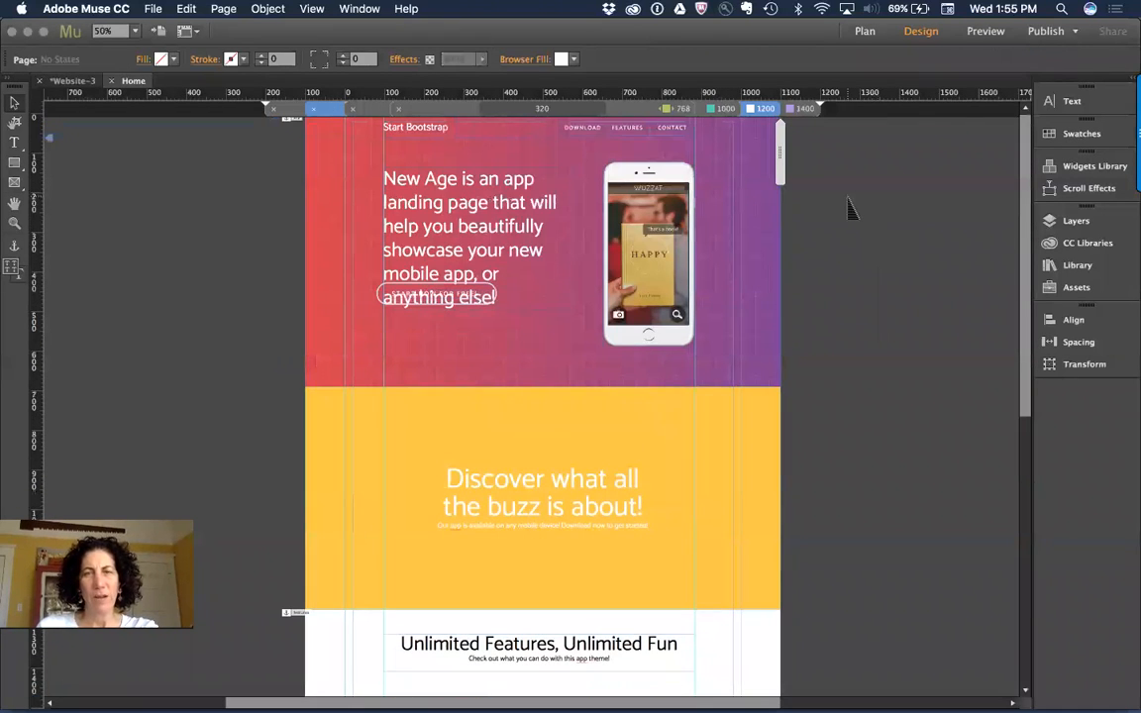
key("super+shift+Right")
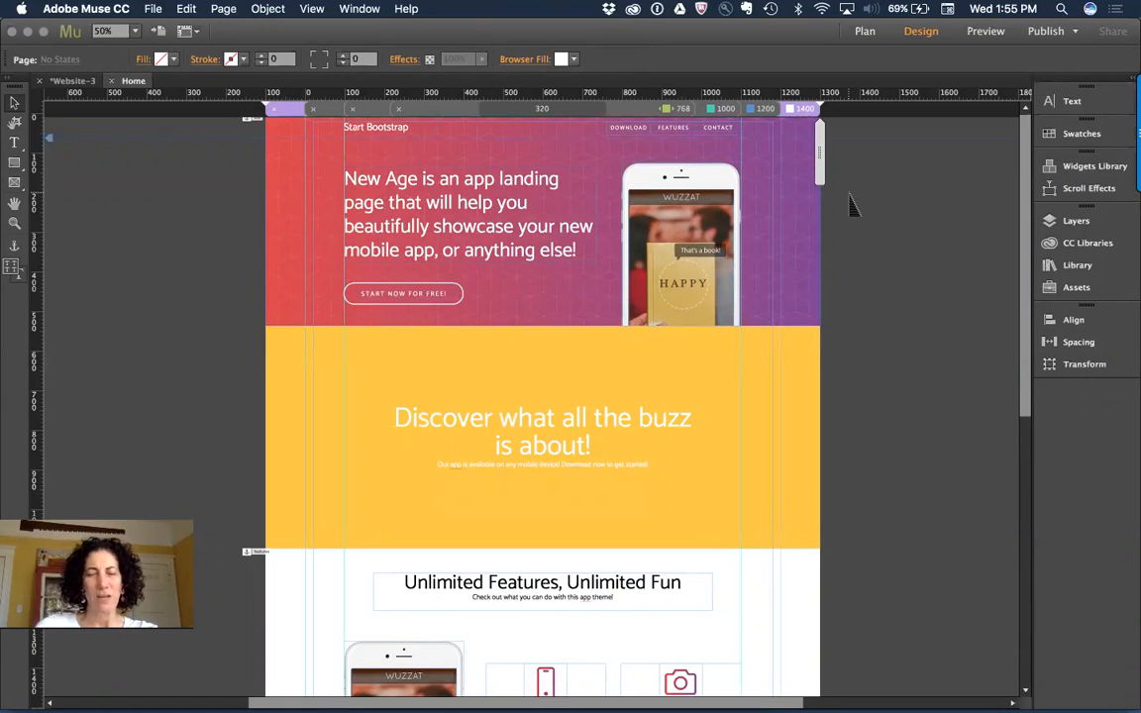
key("super+shift+Left")
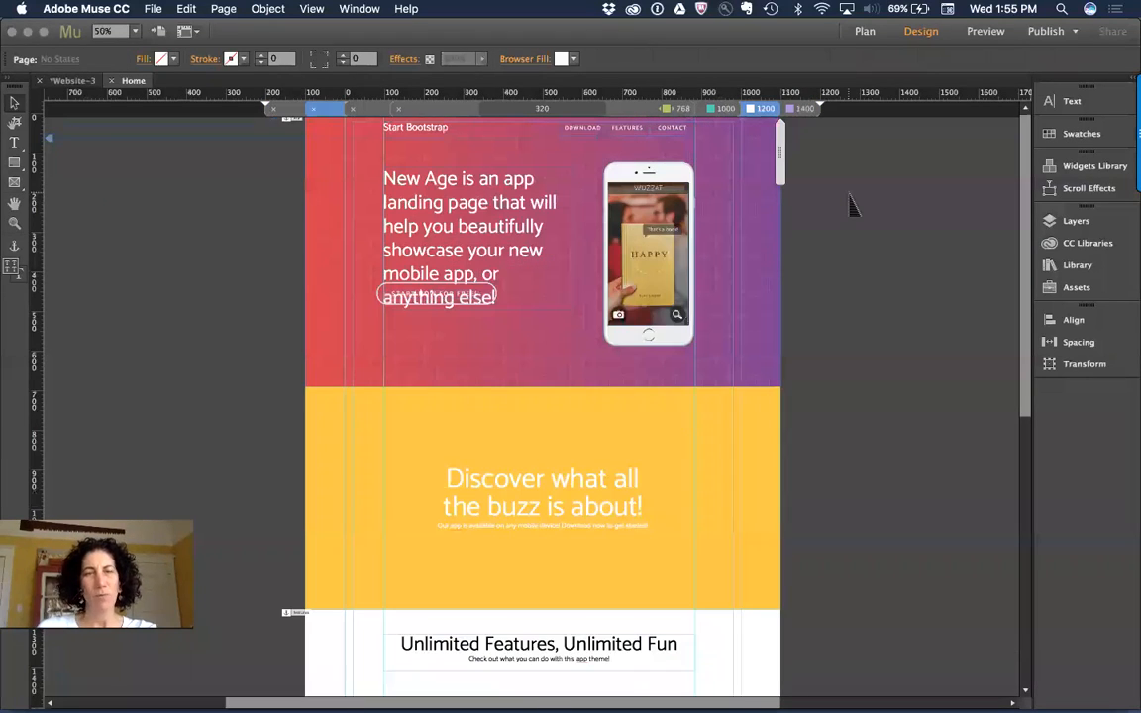
Move the "START NOW FOR FREE!" button below the headline: X 98, Y 526 in the 1200 breakpoint and X 98, Y 554 in the 1000 breakpoint.
left_click(431, 304)
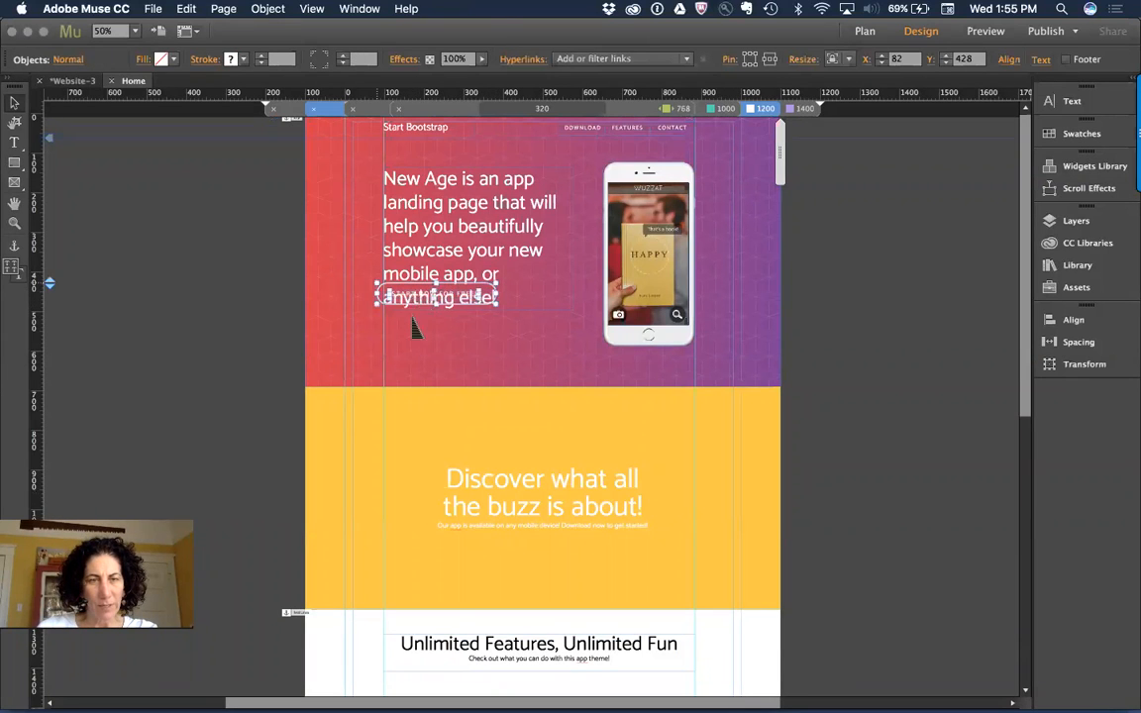
left_click_drag(412, 307, 417, 345)
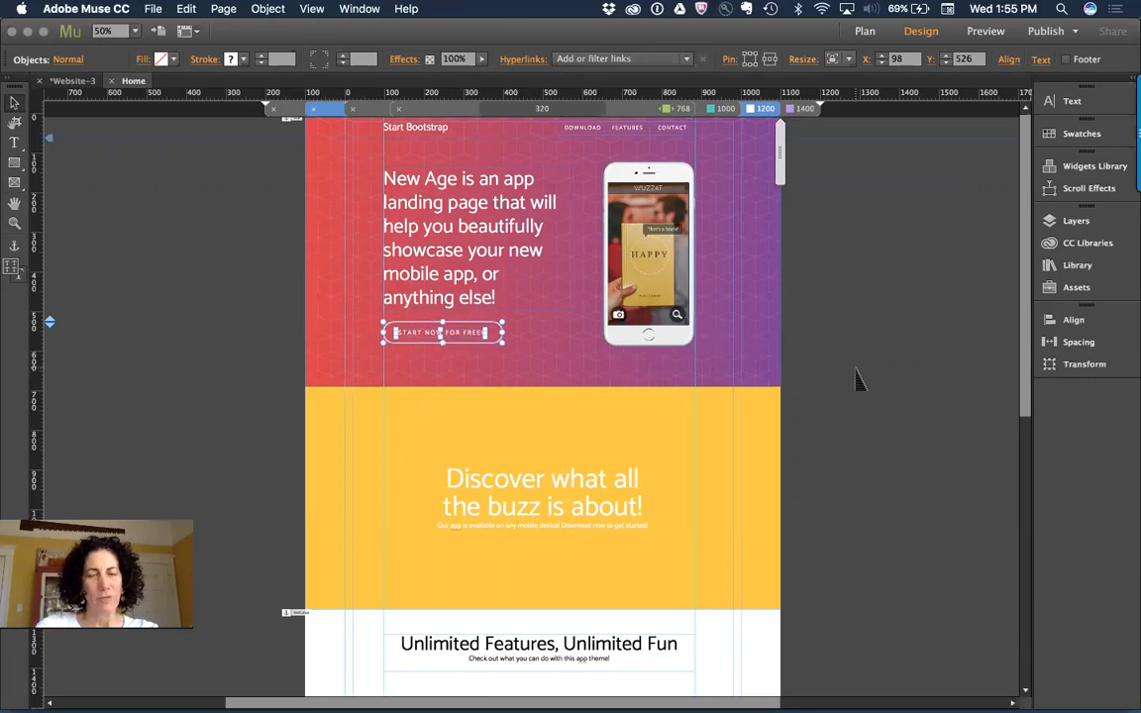
key("super+Left")
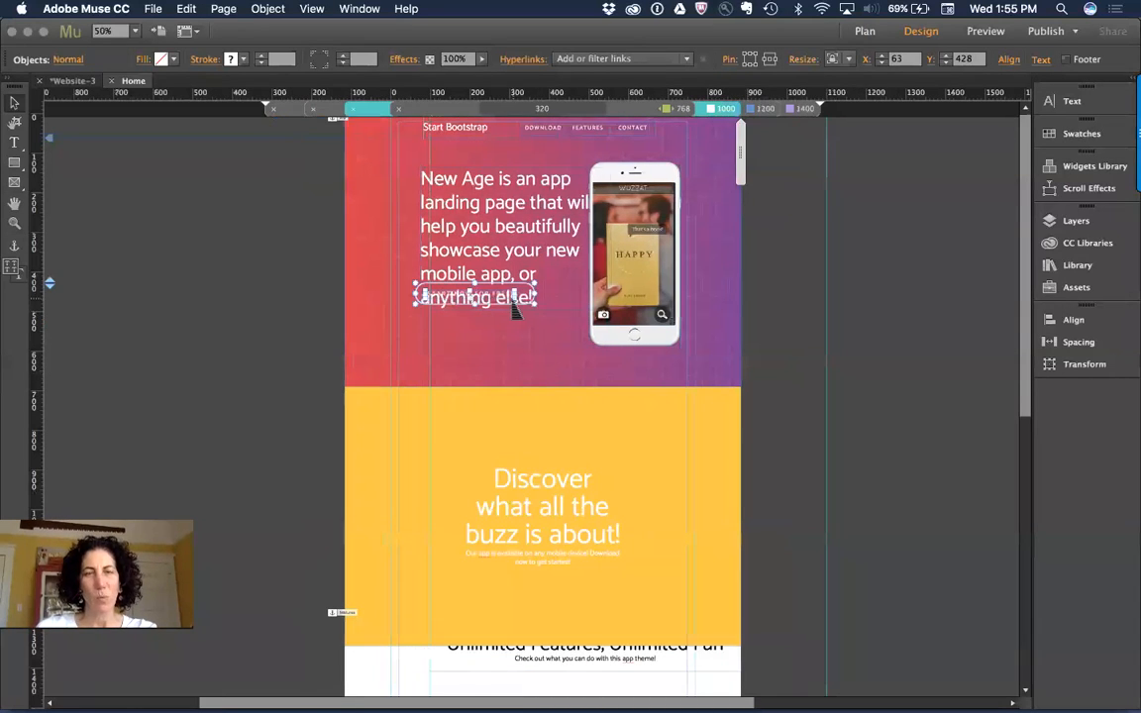
left_click_drag(514, 322, 529, 355)
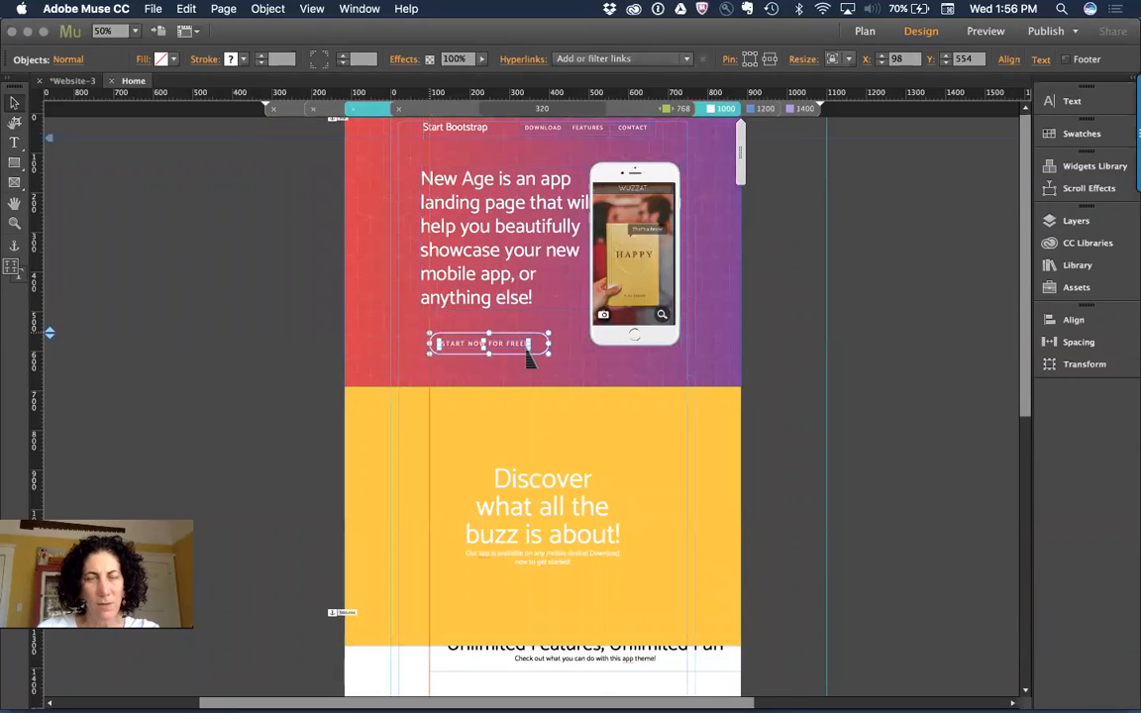
Line up the headline's left edge (X 98) and the "Start Bootstrap" title with the left guide, and move the menu to X 345.
left_click(476, 287)
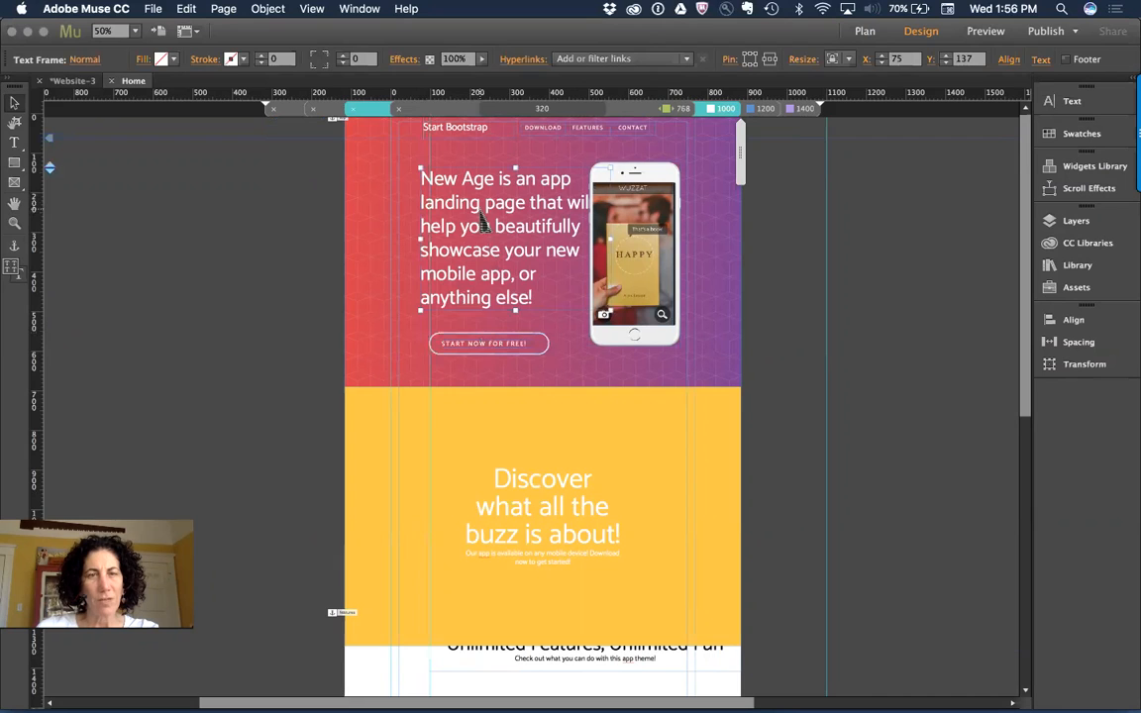
left_click_drag(426, 250, 433, 249)
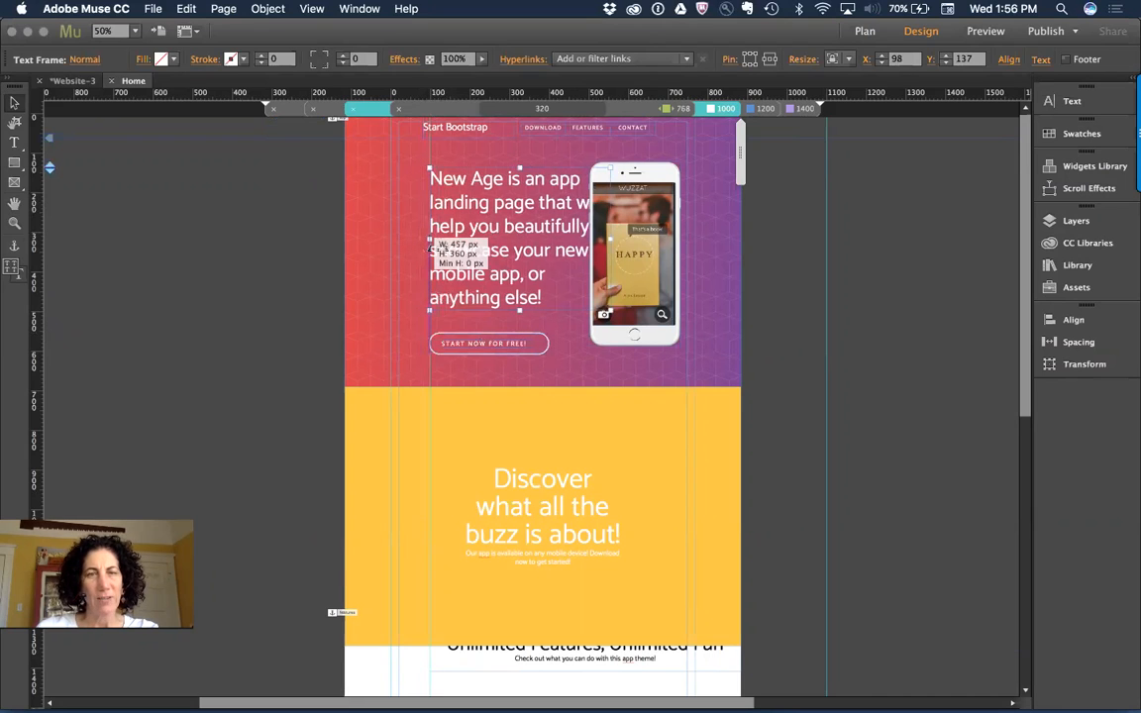
left_click(457, 126)
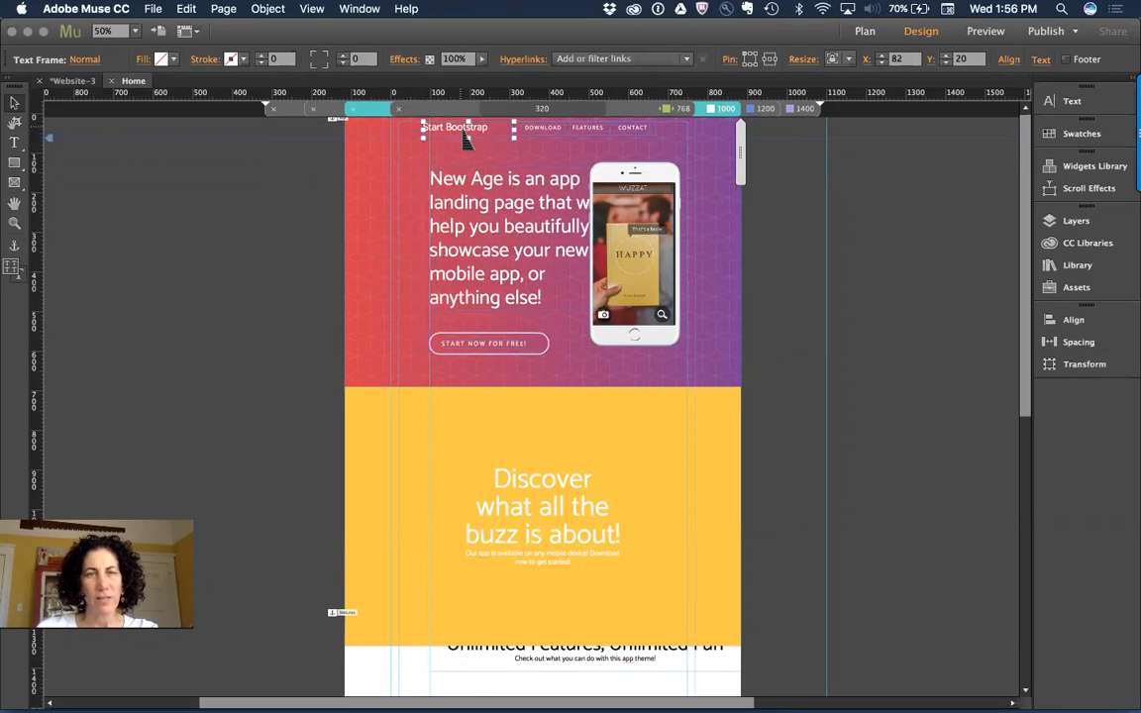
left_click(550, 128)
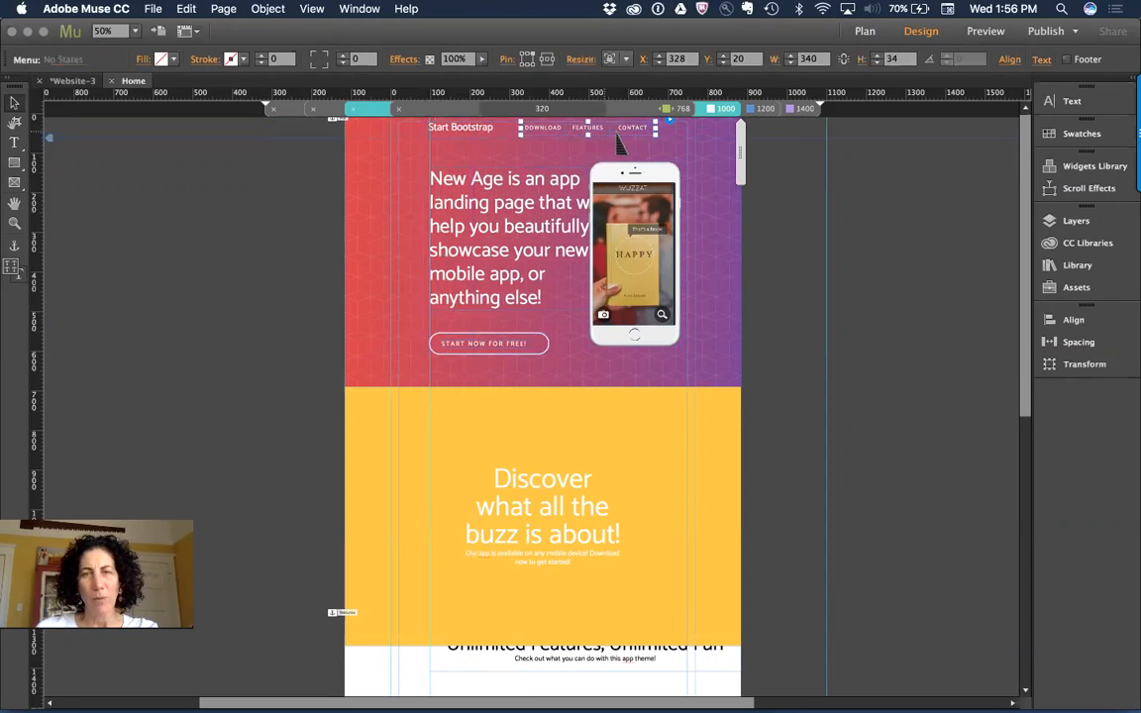
left_click_drag(626, 141, 613, 145)
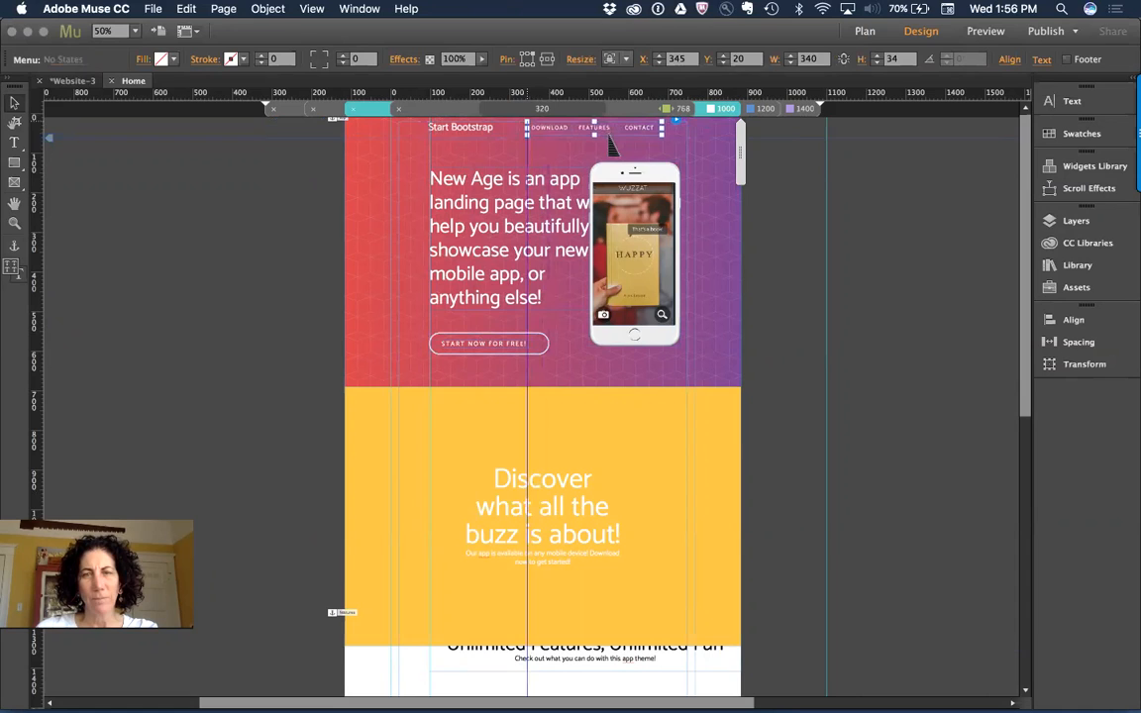
Narrow the headline text frame to about 342 px so it clears the phone, and move the button down just below it.
left_click(651, 203)
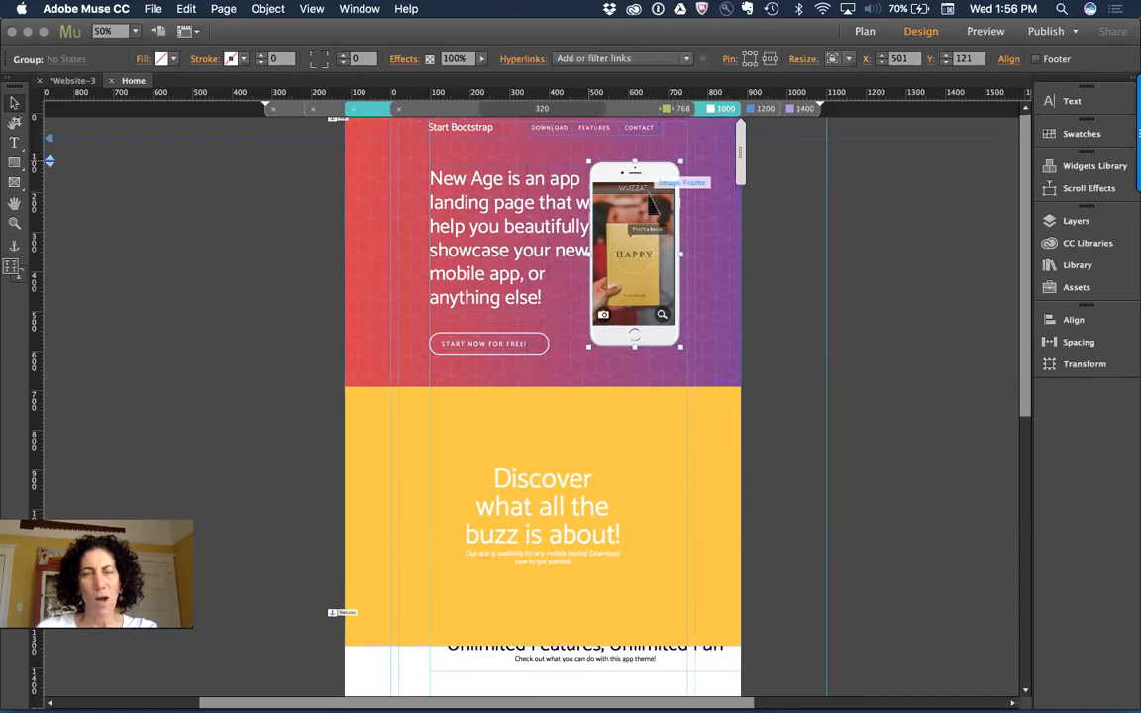
left_click(549, 212)
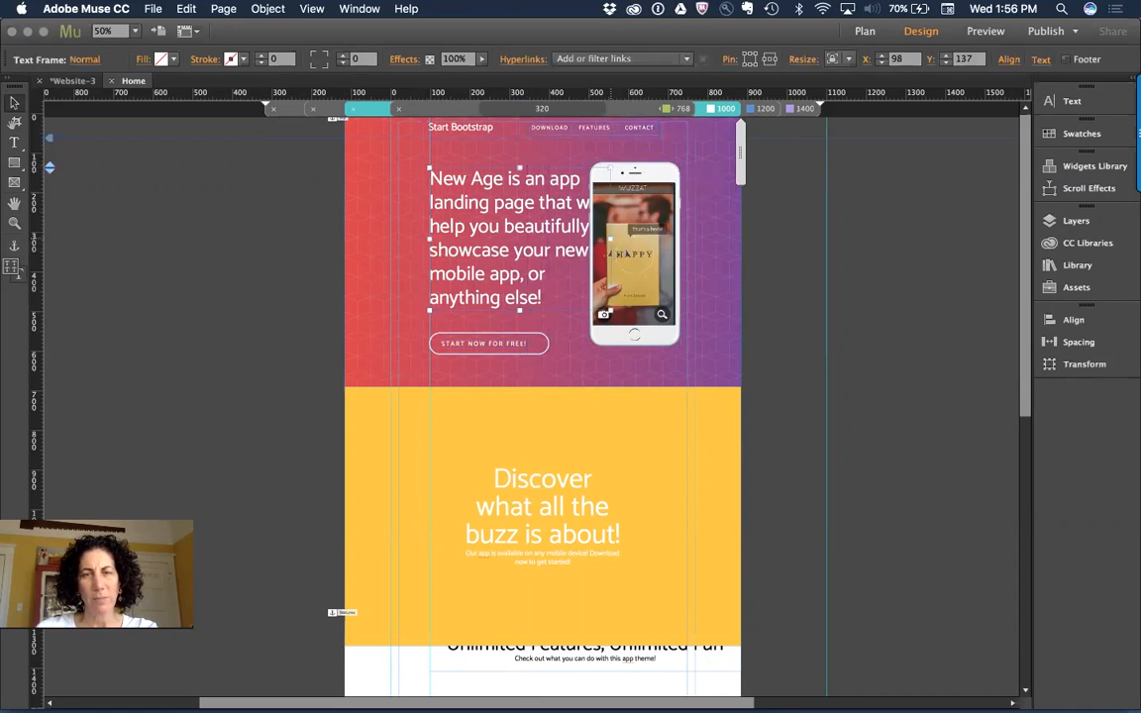
left_click_drag(611, 254, 566, 259)
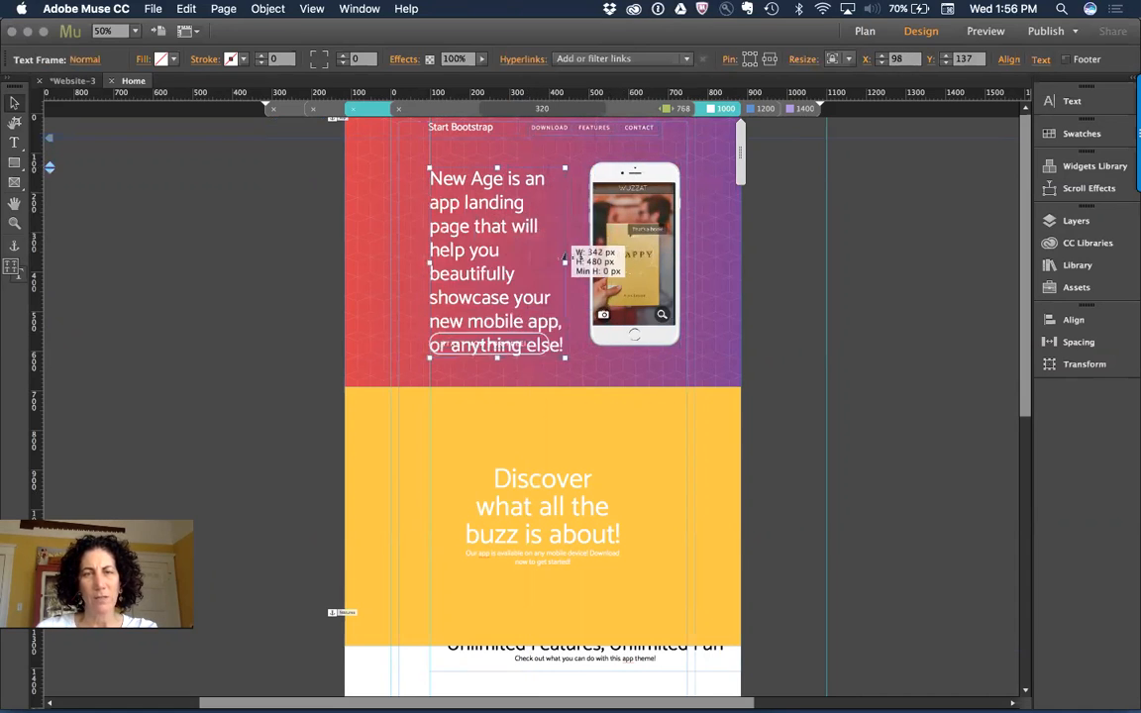
left_click(499, 345)
left_click_drag(498, 345, 494, 371)
Set the yellow "Discover what all the buzz is about!" frame's padding to 100 for top and bottom and 200 for left and right.
left_click(771, 414)
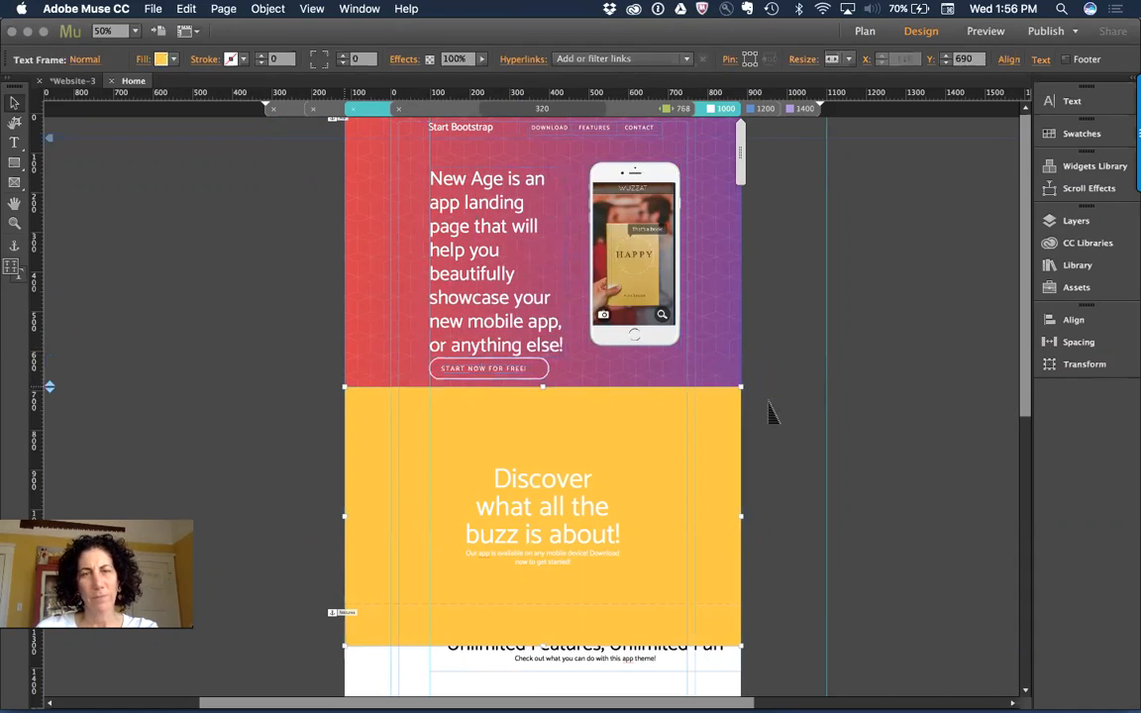
scroll(655, 510, "down", 2)
left_click(561, 433)
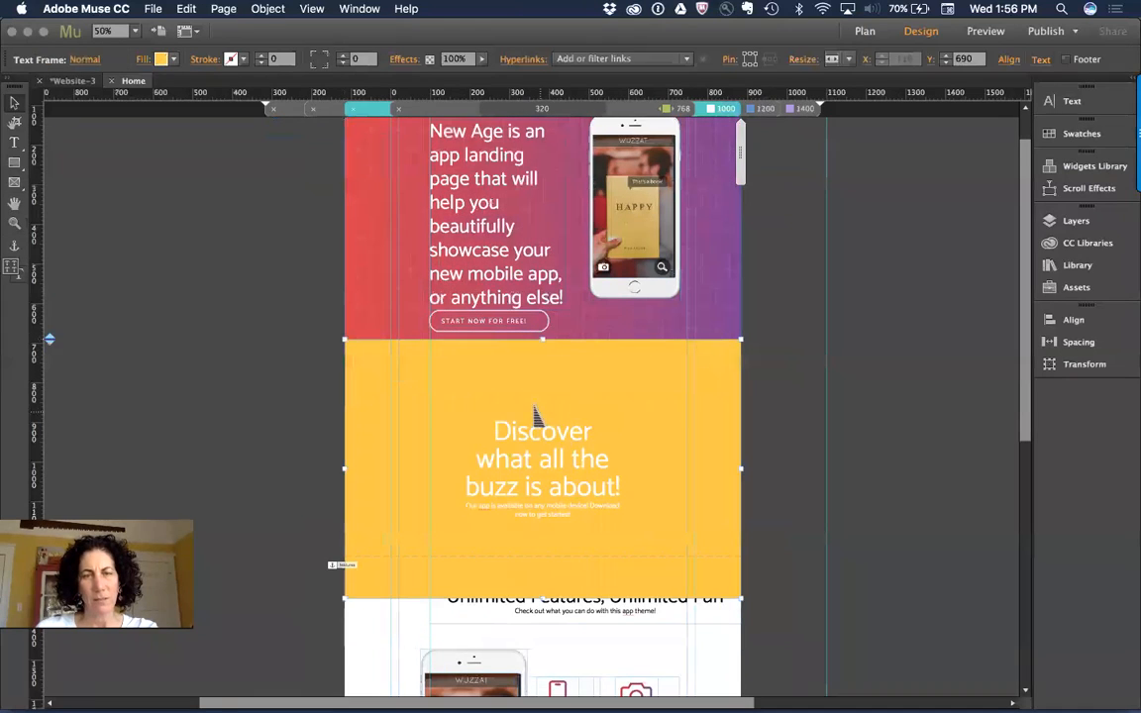
left_click(1074, 350)
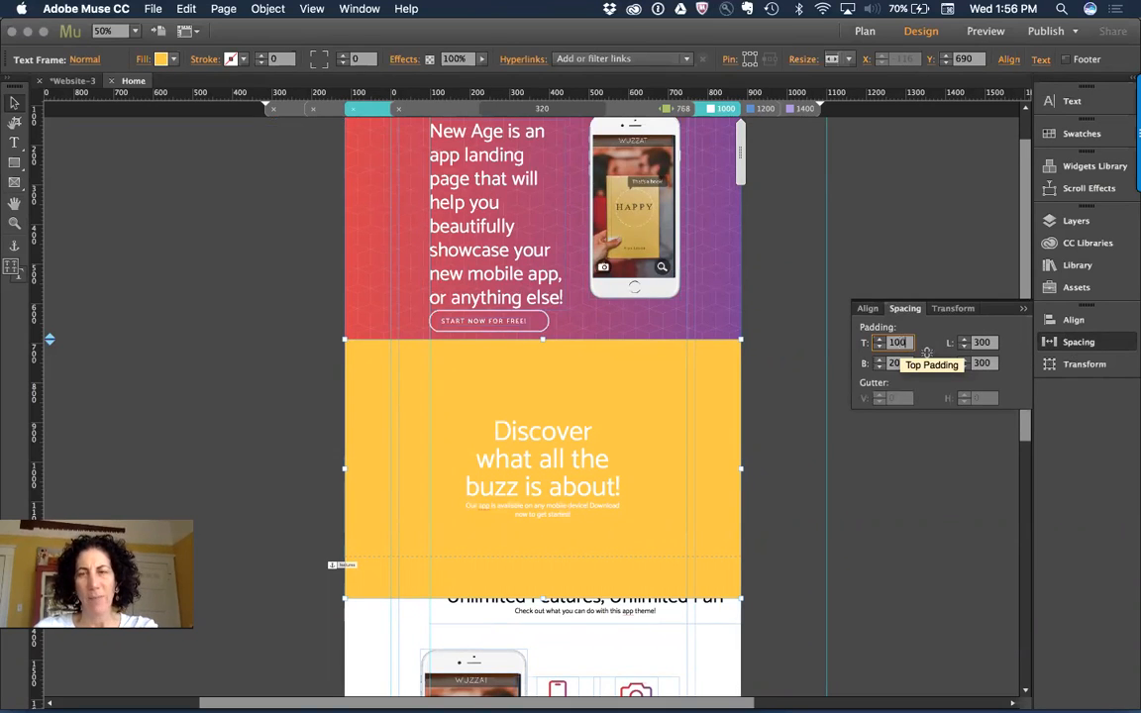
key("Return")
type("20")
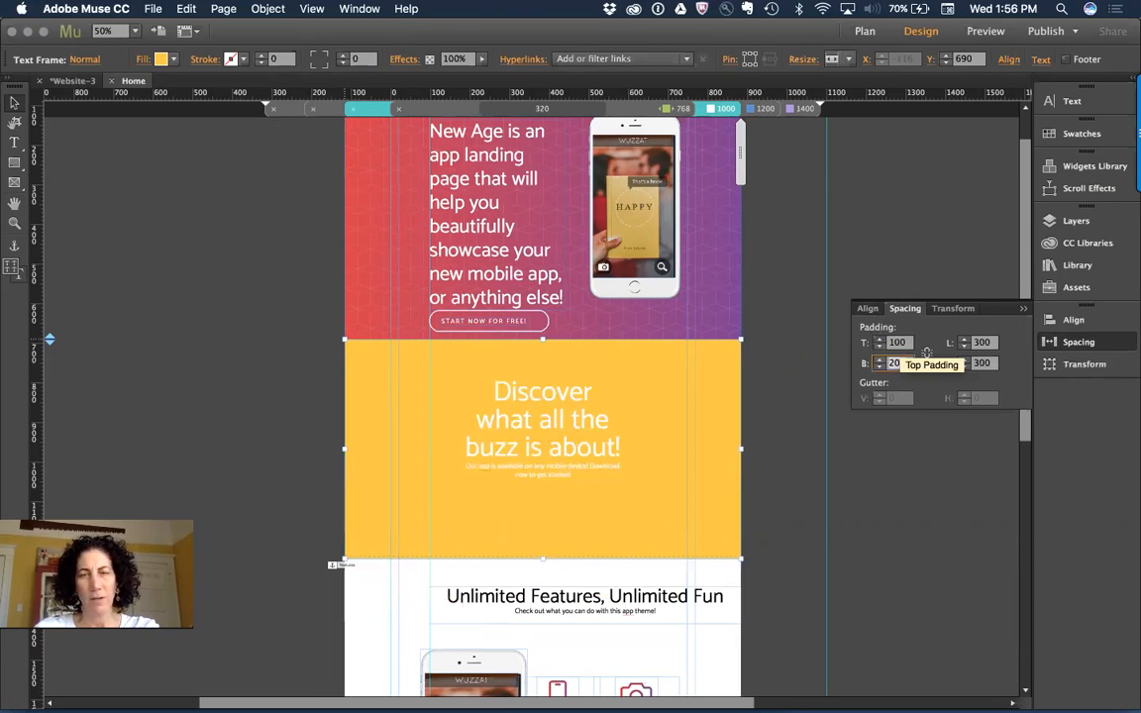
type("0")
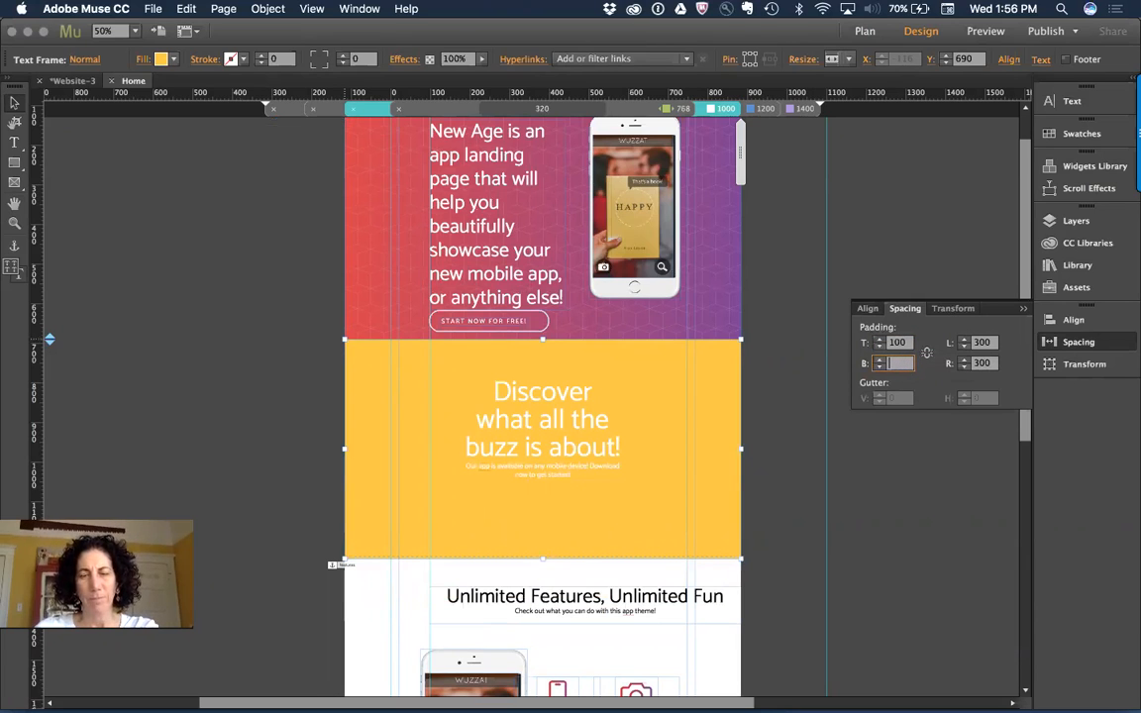
key("Tab")
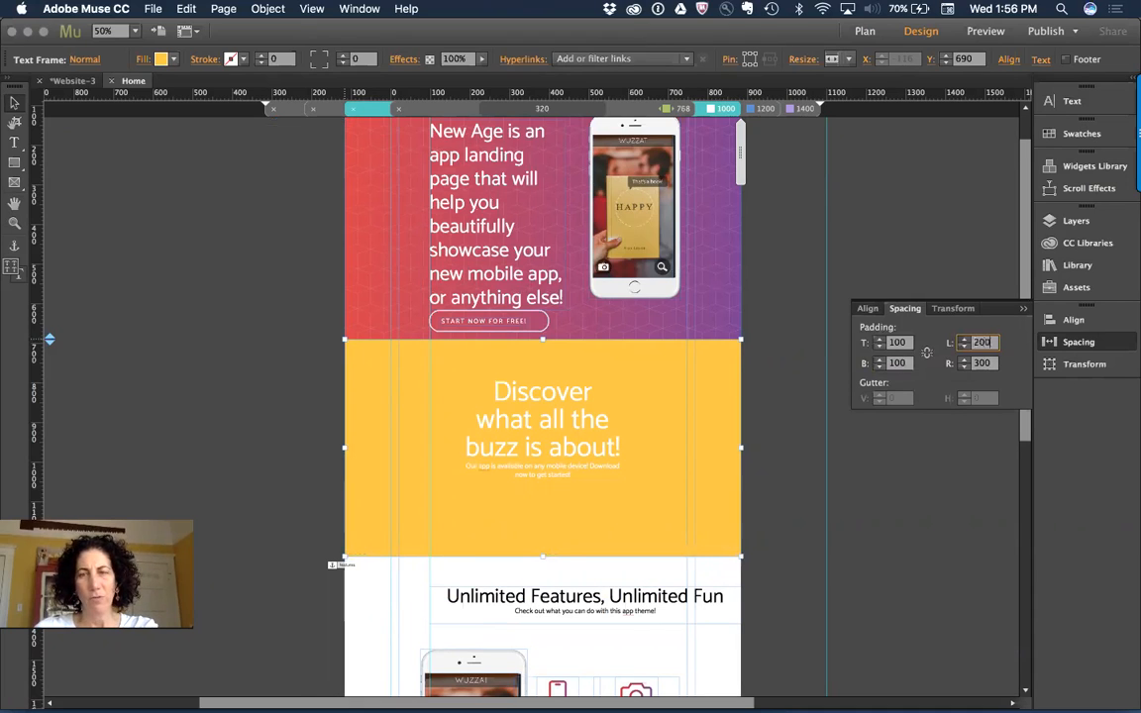
key("Tab")
type("200")
key("Return")
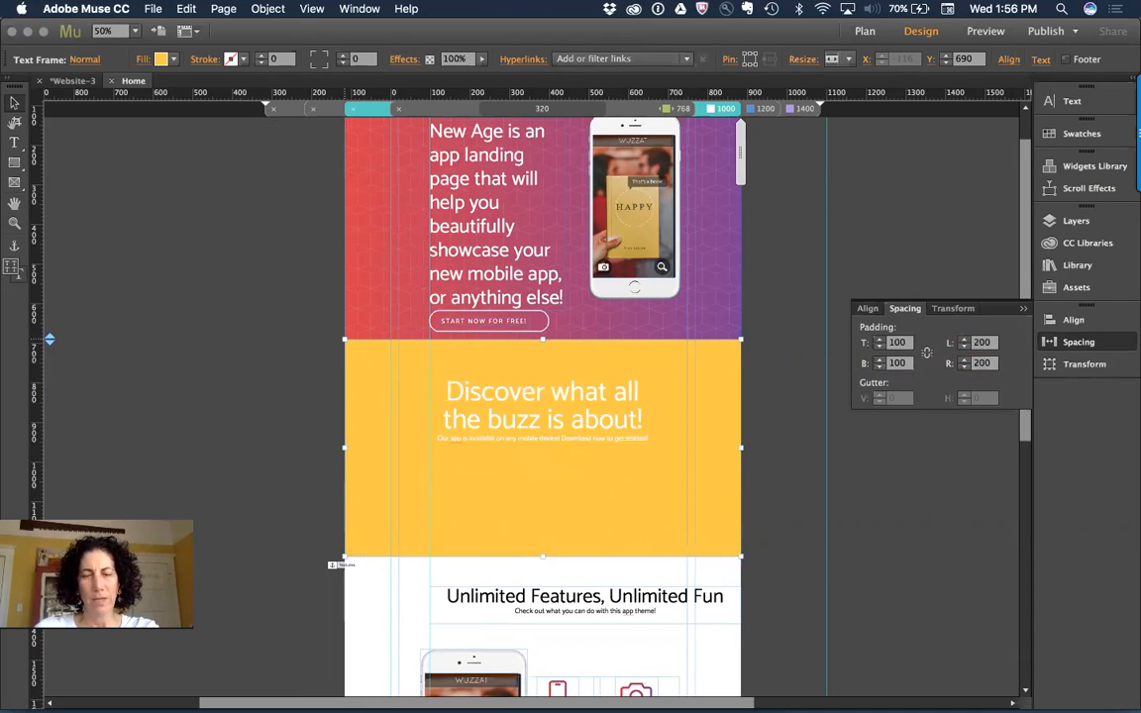
Check the yellow section in the 1200 breakpoint, return to the 1000 breakpoint and shorten the frame to end closer below its text.
left_click(764, 109)
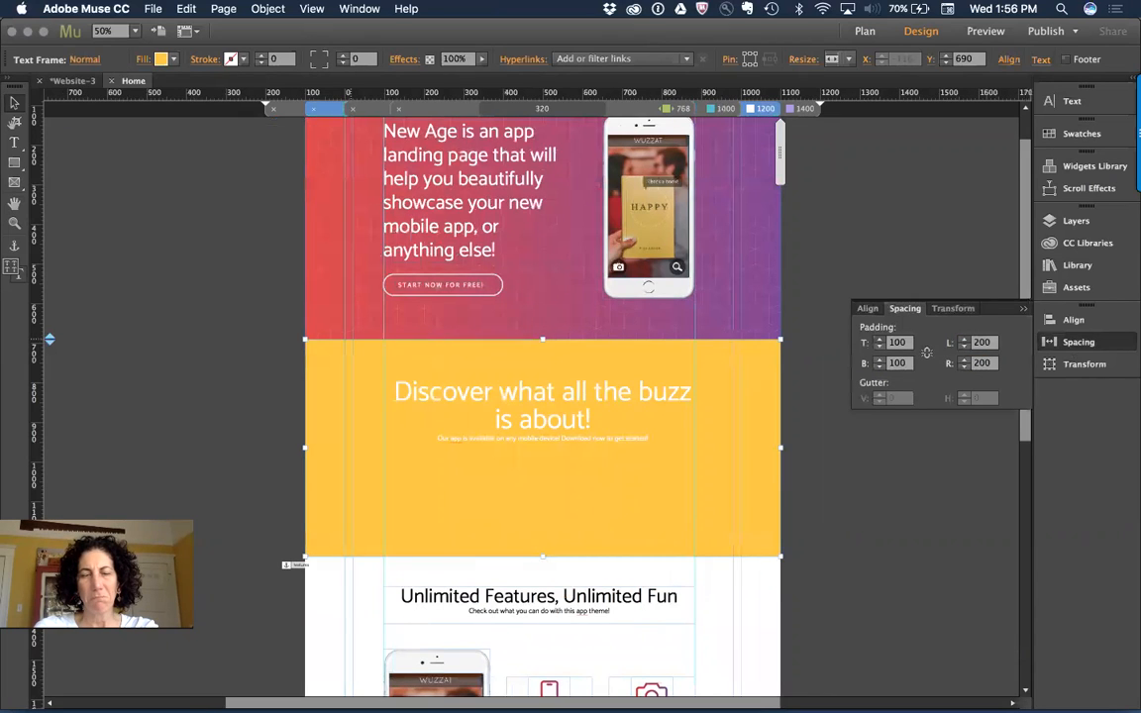
left_click(726, 109)
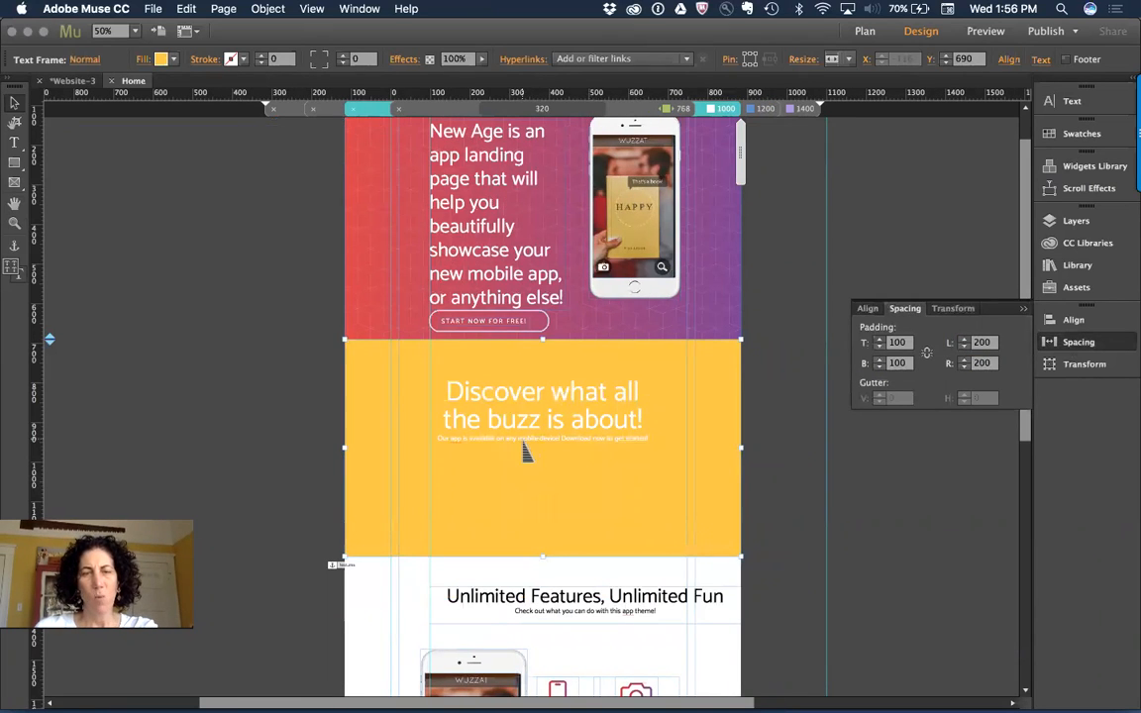
left_click(259, 401)
left_click(557, 424)
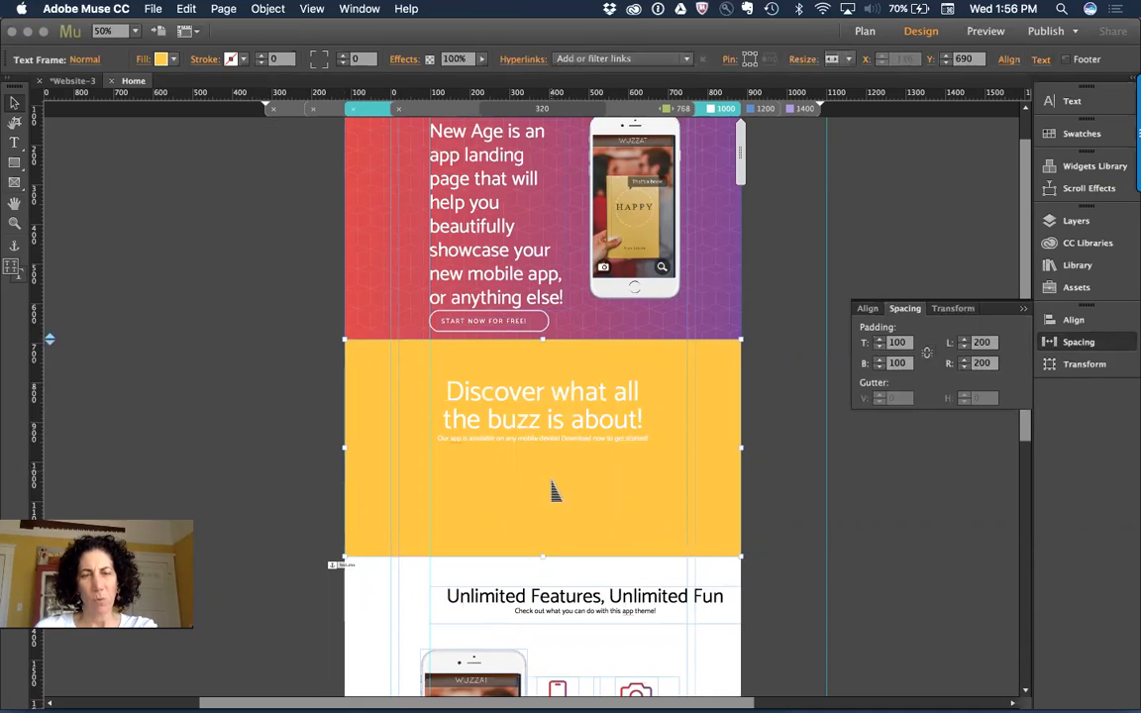
left_click_drag(544, 557, 544, 483)
Move the "Unlimited Features, Unlimited Fun" text frame up to X 98, Y 1099 and narrow it to fit between the guides.
left_click(241, 428)
left_click_drag(477, 607, 480, 523)
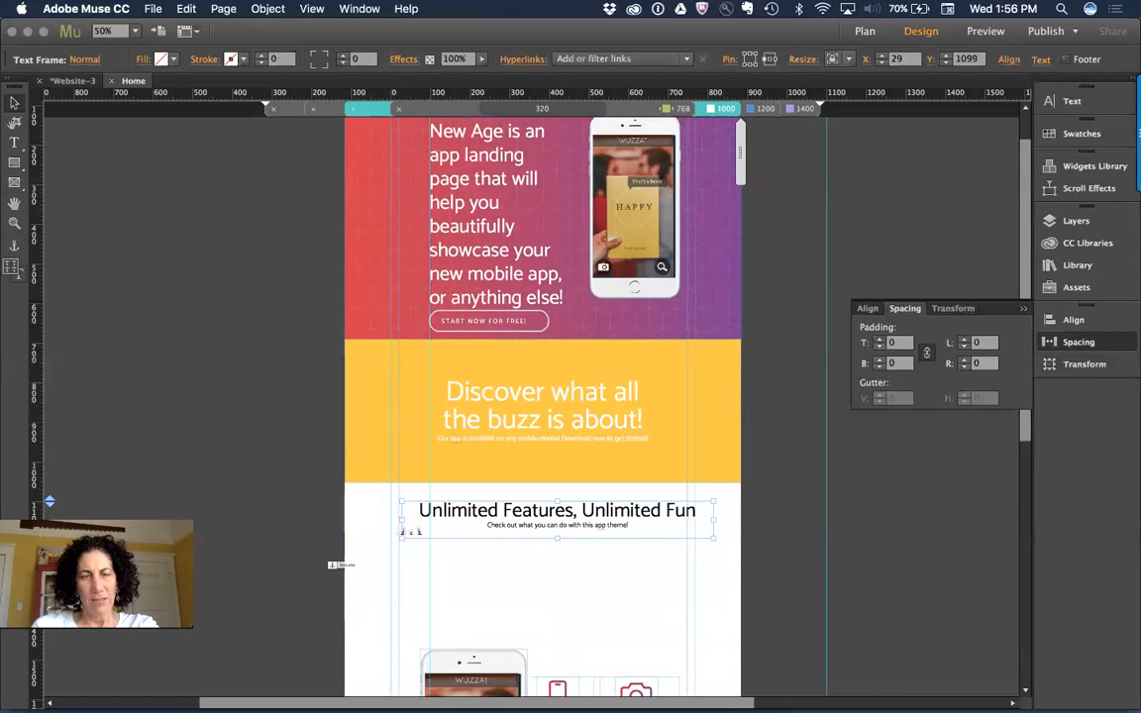
left_click_drag(405, 533, 432, 534)
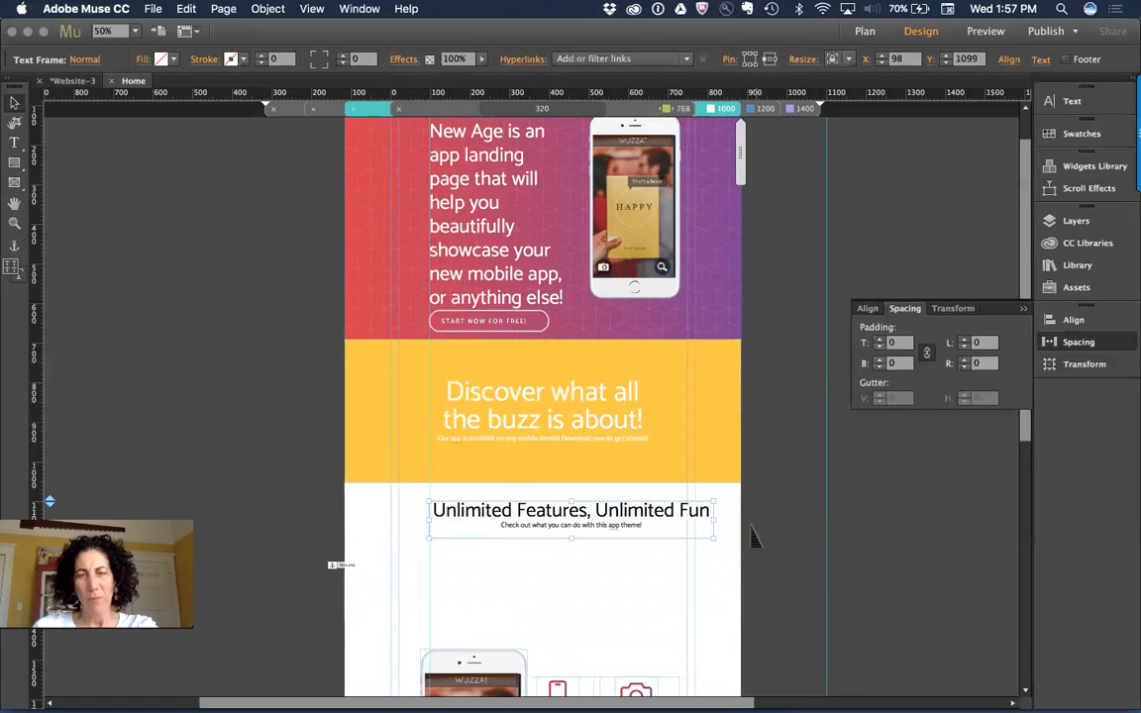
left_click_drag(721, 533, 667, 532)
Push the features-section phone and the content below it up until the phone sits at Y 1305, closing the gap under the heading.
left_click(492, 680)
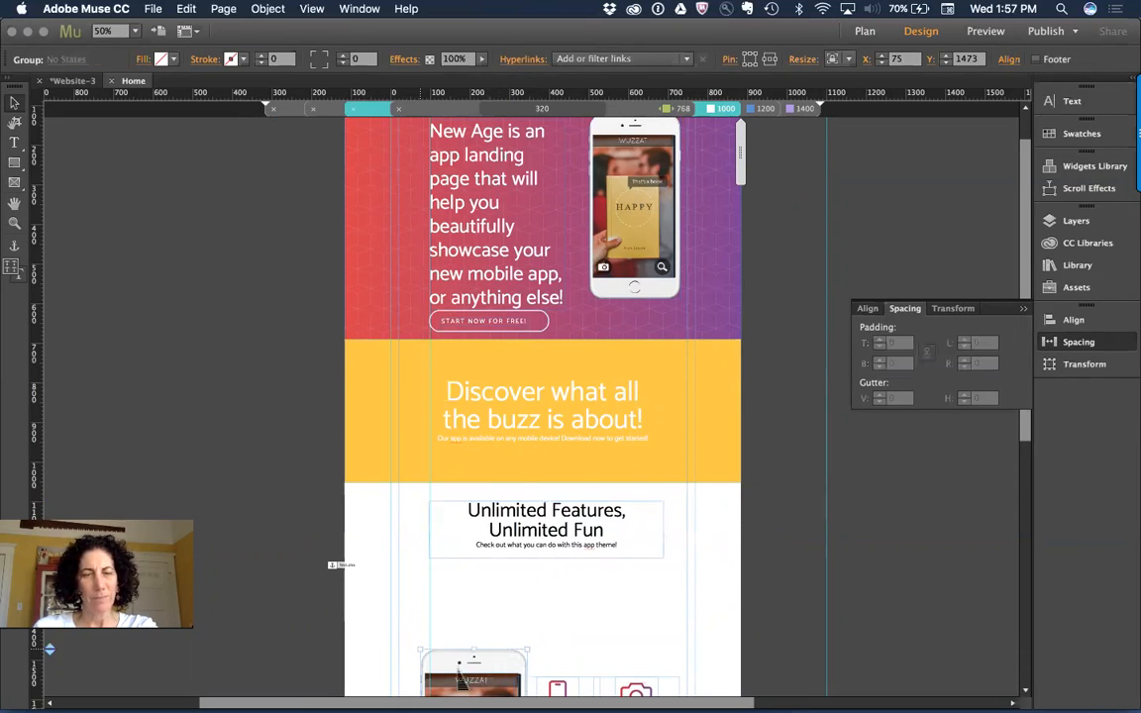
left_click_drag(54, 645, 54, 578)
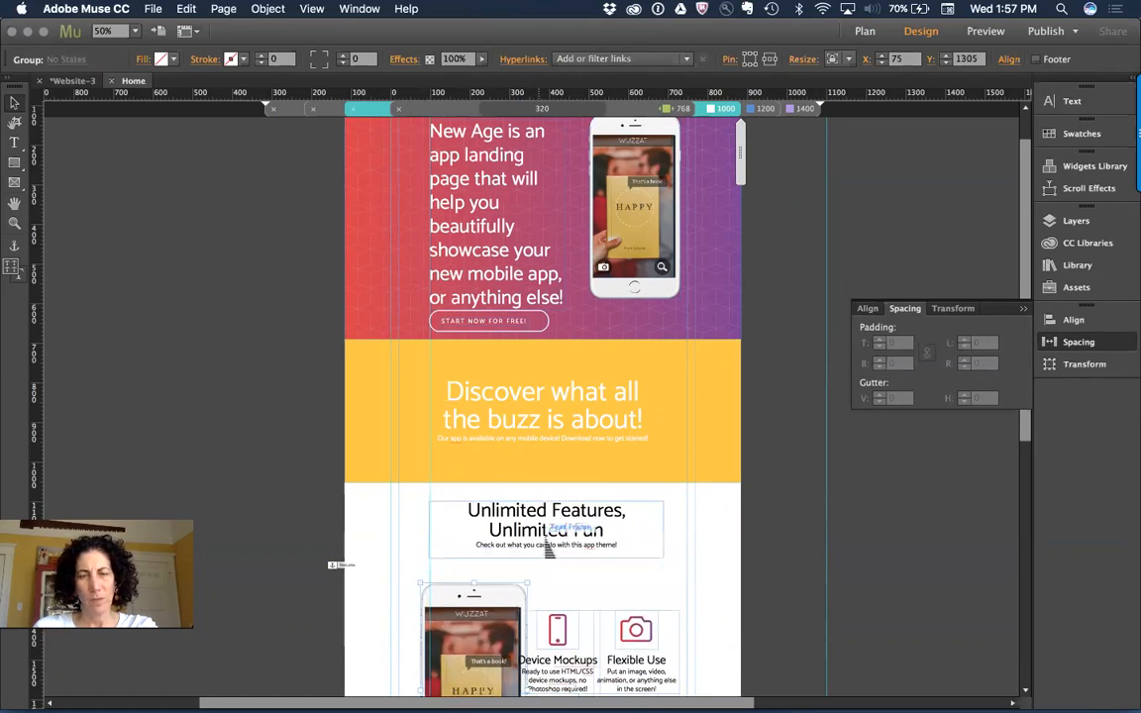
left_click(652, 533)
left_click(721, 504)
Move the phone mockup out from beside the feature blocks to X 287, Y 3229 further down the page.
scroll(722, 503, "down", 1)
scroll(722, 511, "down", 6)
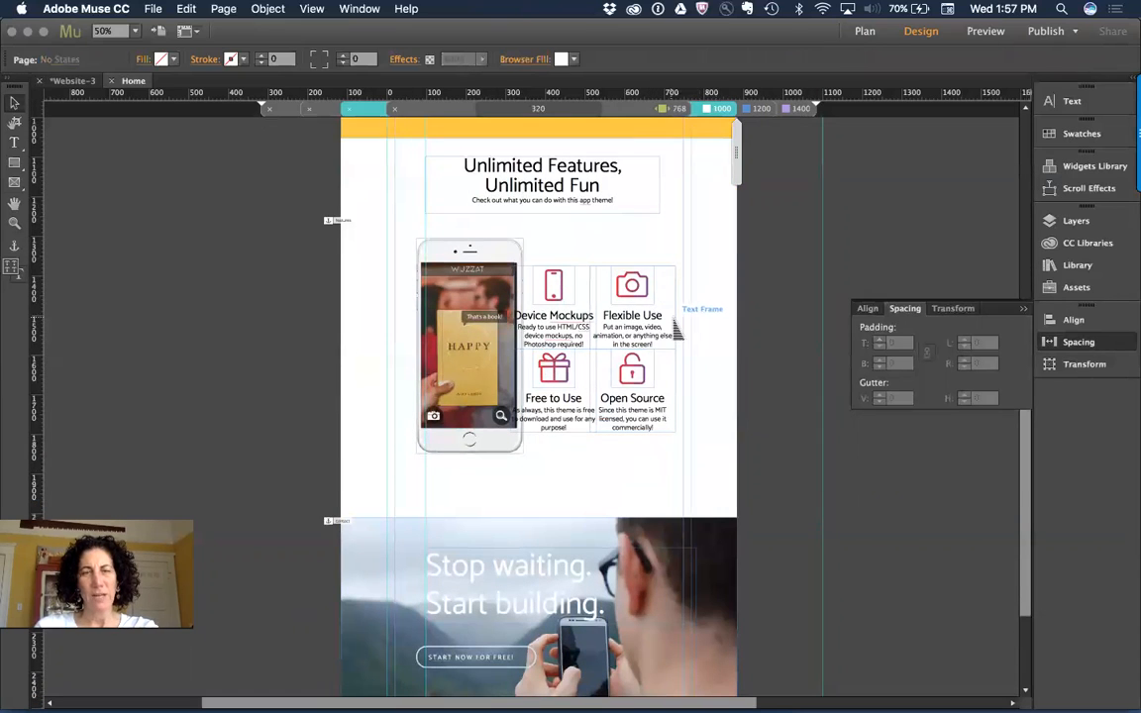
left_click_drag(454, 274, 512, 490)
left_click_drag(50, 463, 53, 696)
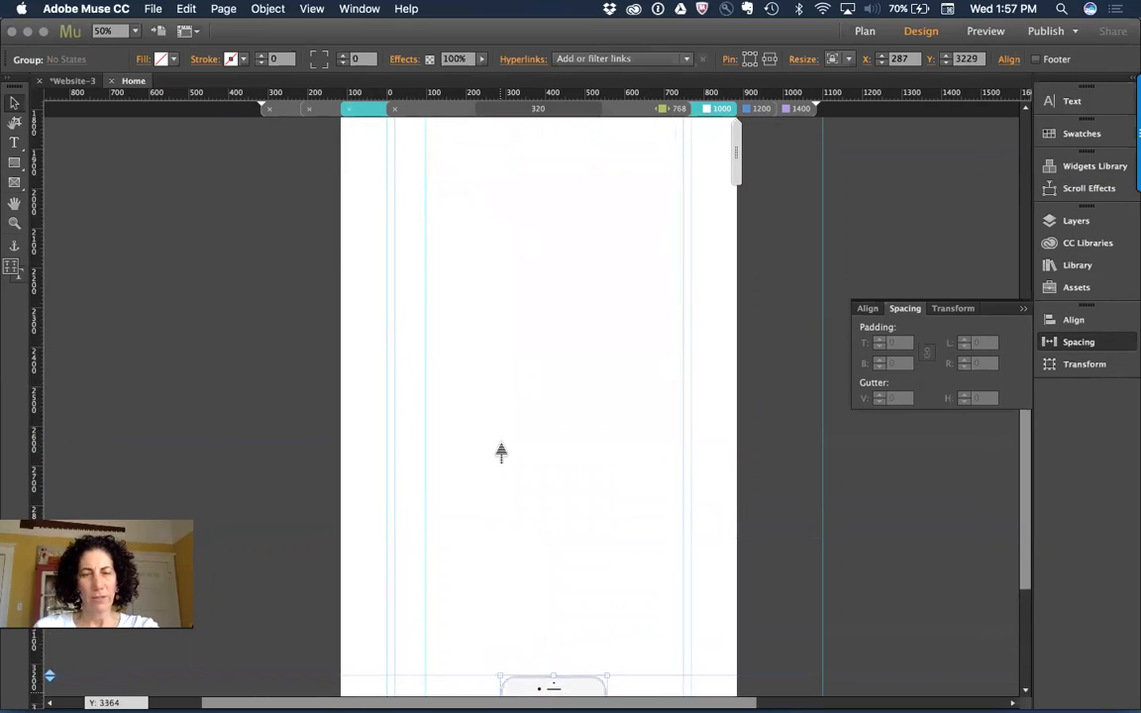
left_click(495, 447)
scroll(494, 447, "up", 5)
scroll(497, 459, "up", 5)
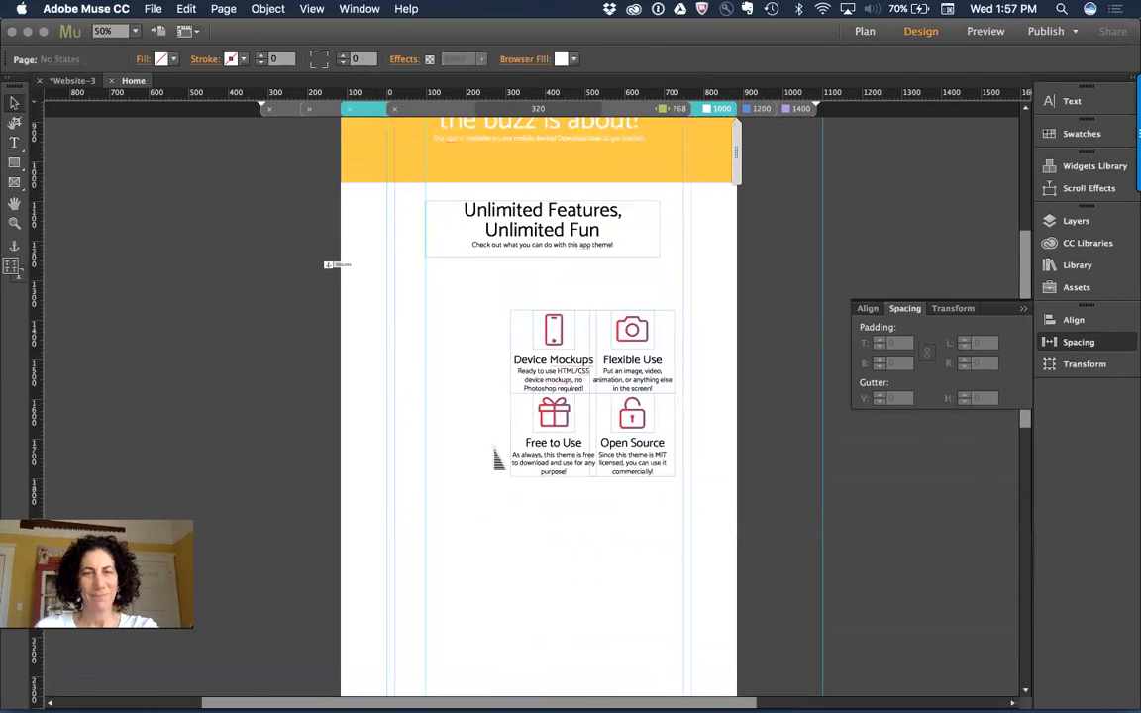
left_click_drag(464, 304, 559, 449)
left_click_drag(455, 291, 678, 467)
left_click_drag(636, 329, 505, 315)
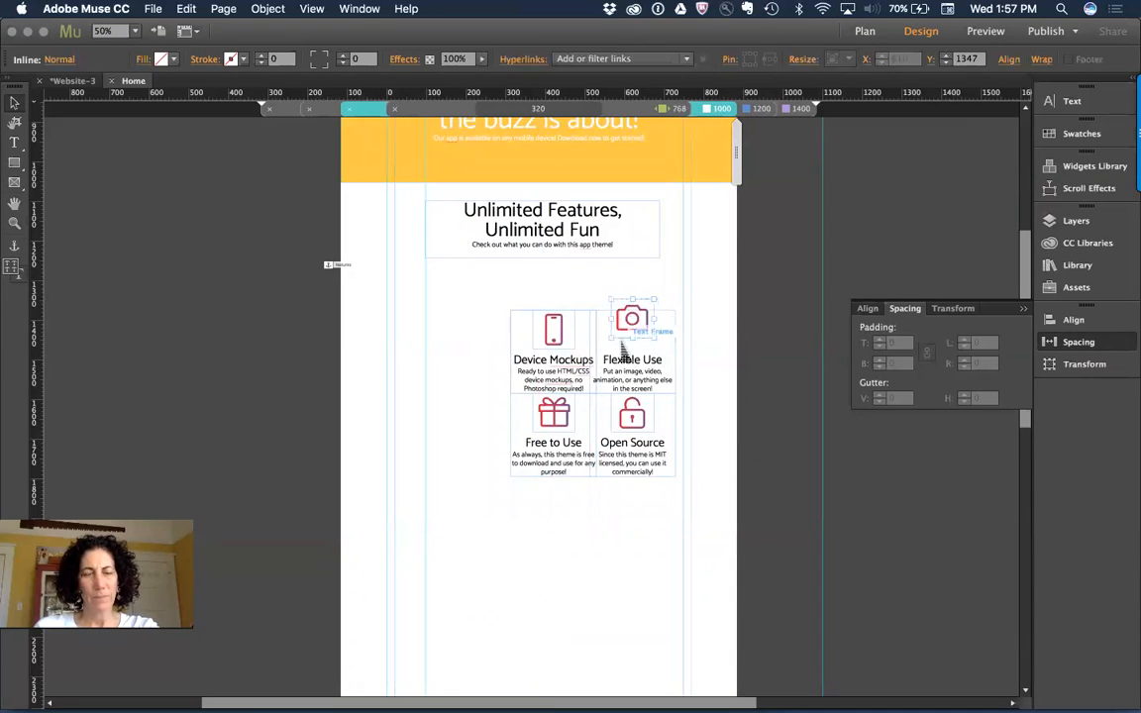
left_click(544, 287)
Stack the "Flexible Use" and "Open Source" text frames directly beneath the "Free to Use" frame in a single column.
left_click_drag(668, 289, 602, 483)
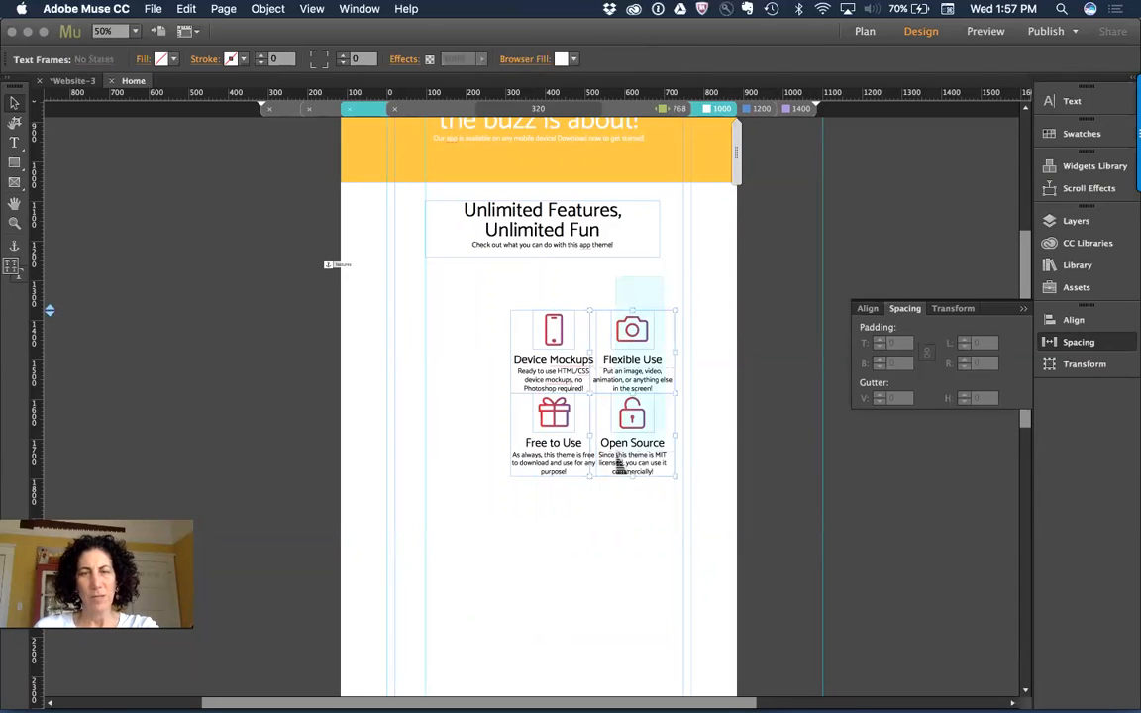
left_click_drag(637, 377, 557, 561)
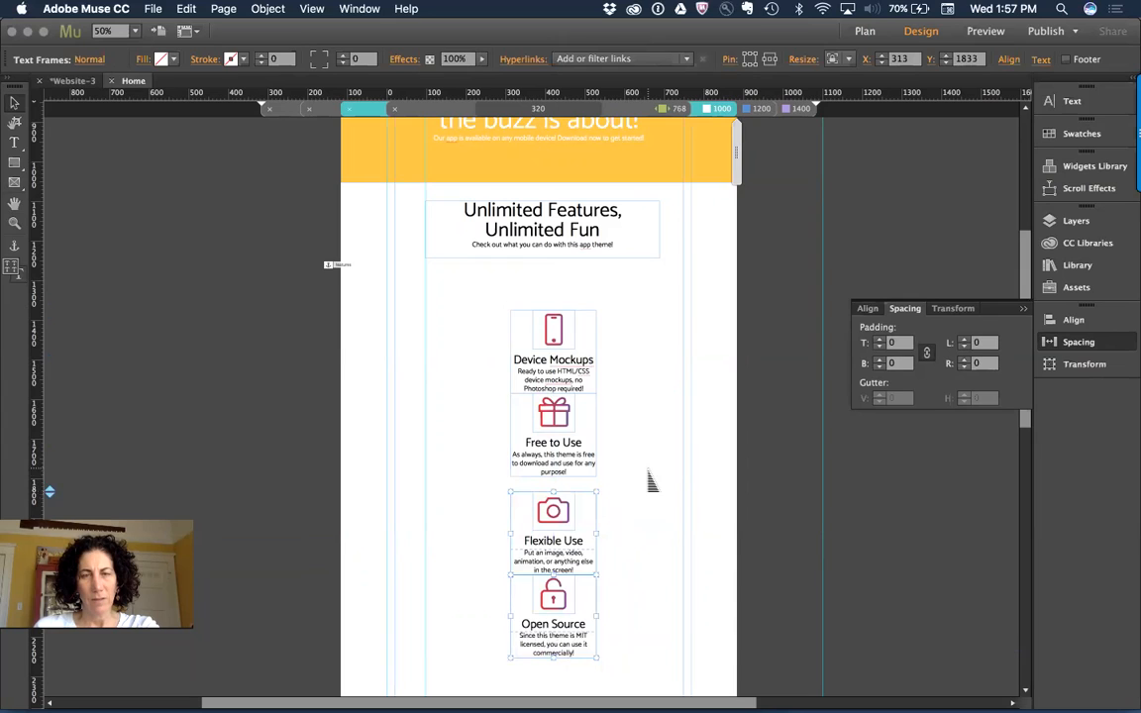
left_click_drag(555, 511, 632, 535)
left_click(614, 531)
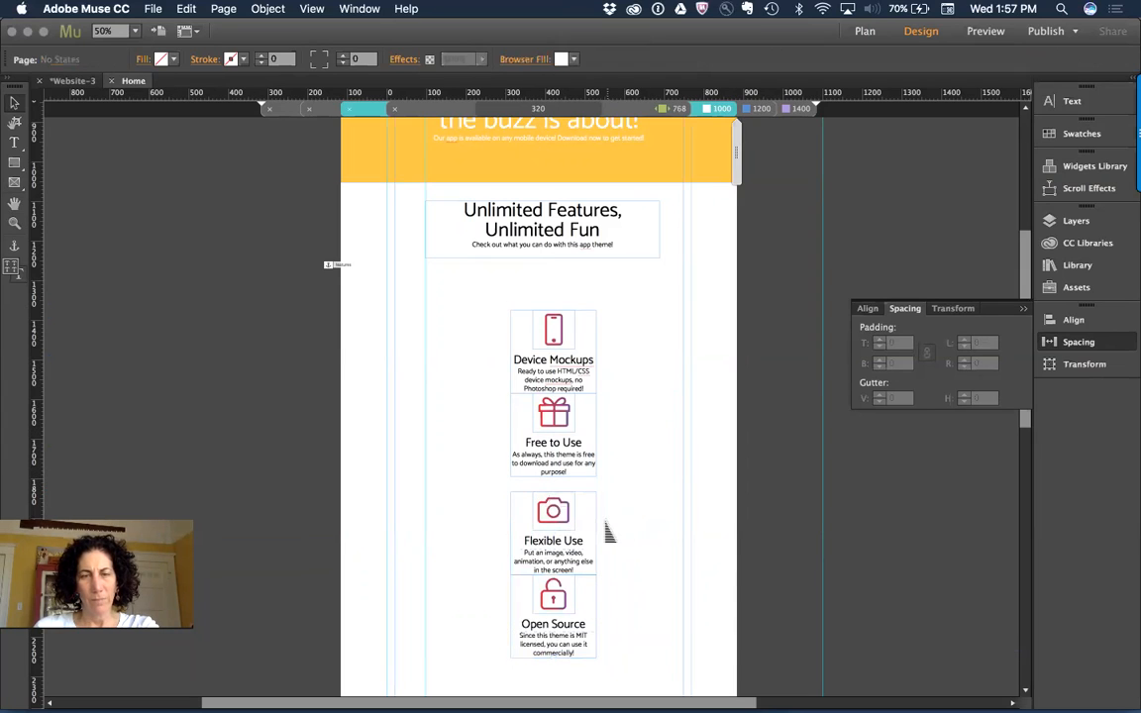
left_click_drag(649, 662, 581, 507)
left_click(628, 522)
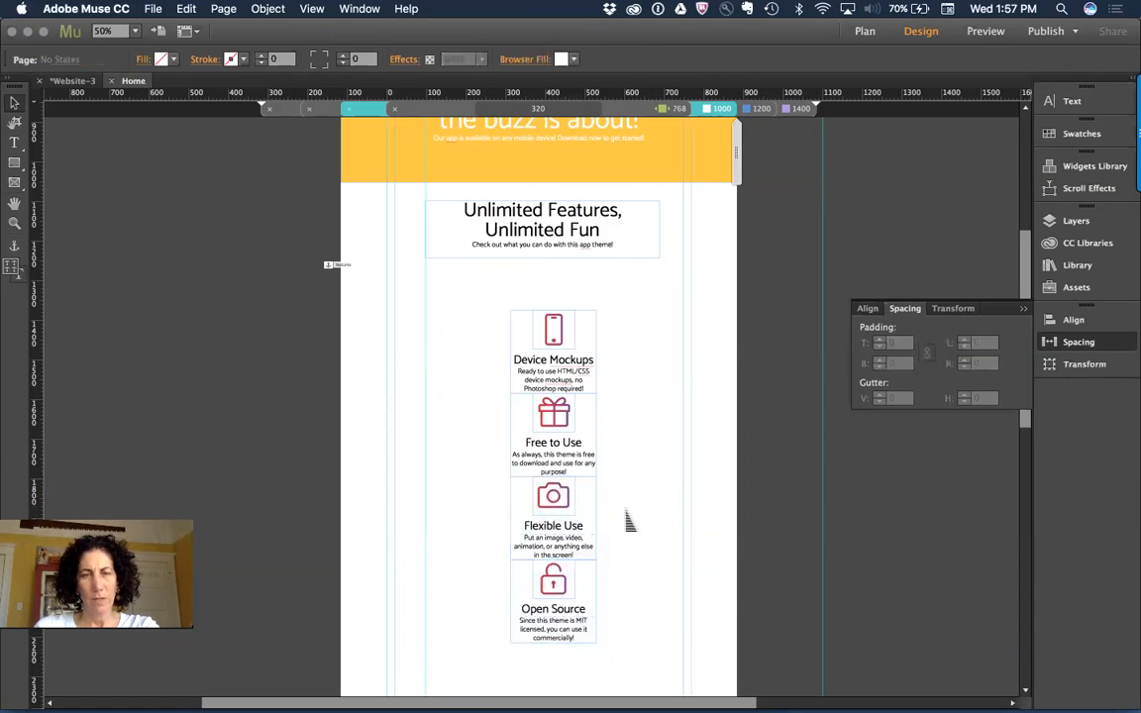
Widen the four stacked feature text frames together so they reach the page's right-hand guide.
left_click_drag(430, 289, 657, 634)
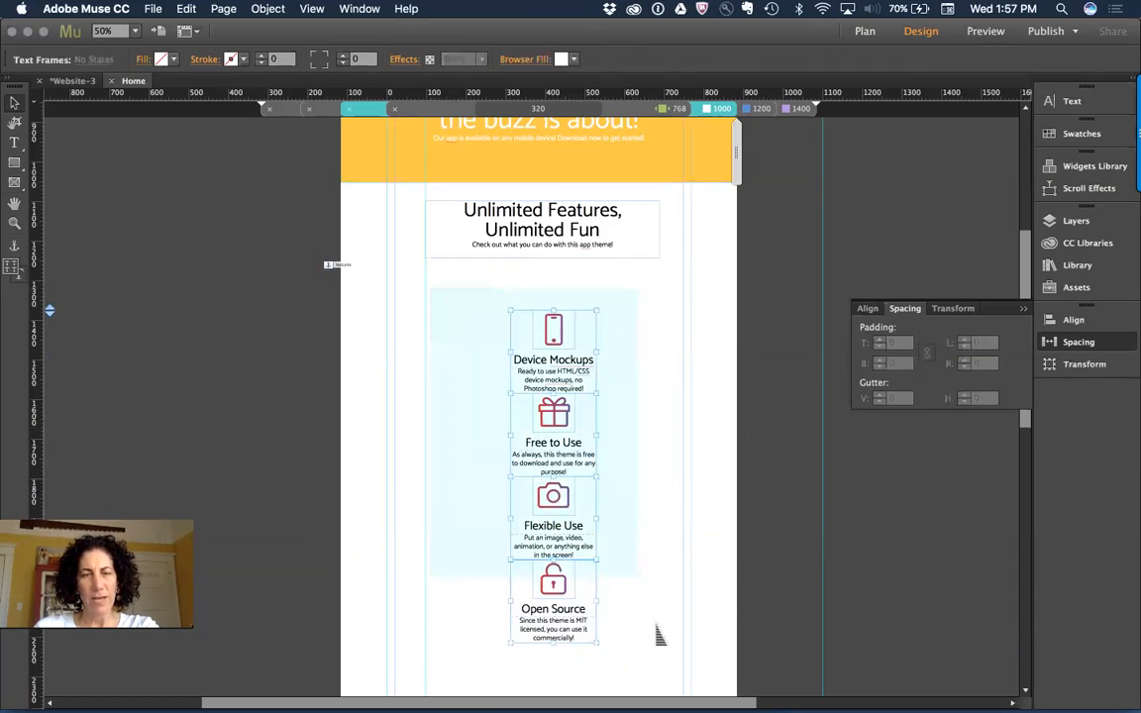
left_click_drag(608, 490, 692, 493)
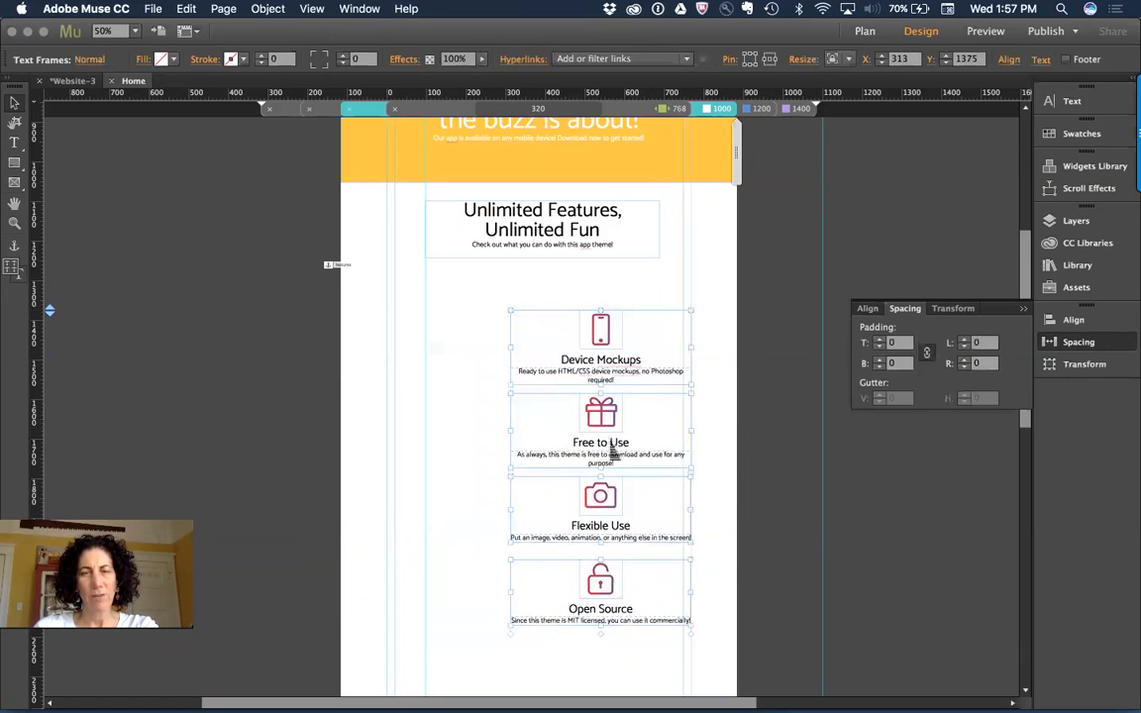
left_click(598, 416)
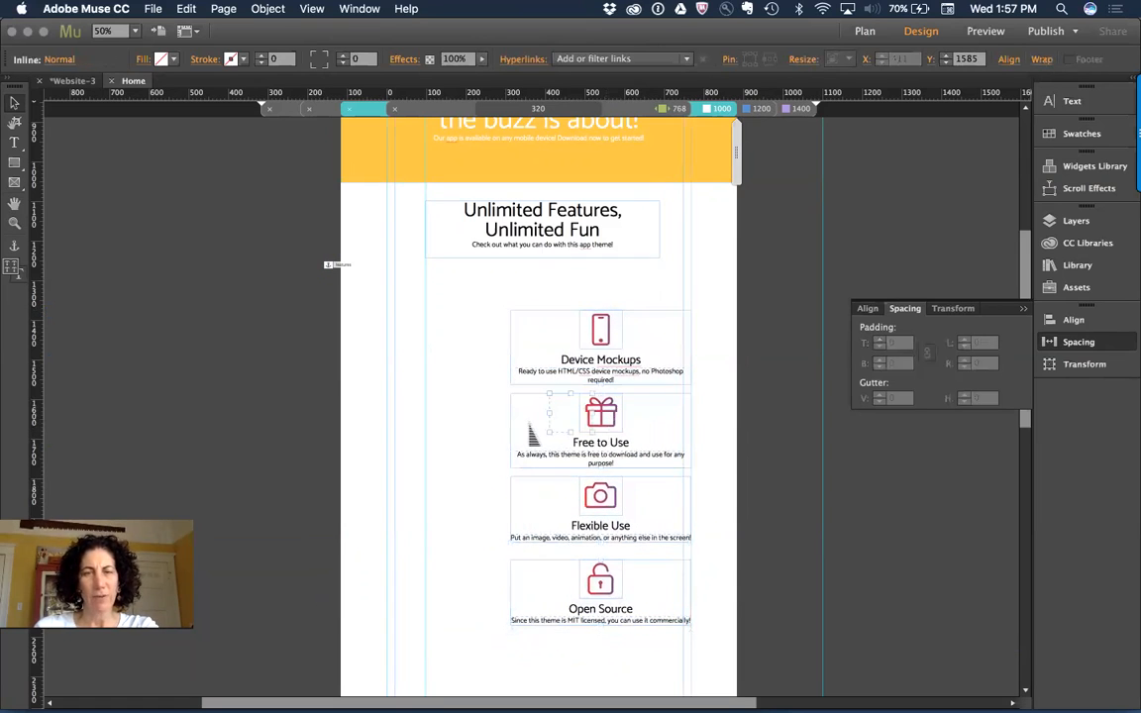
left_click(453, 296)
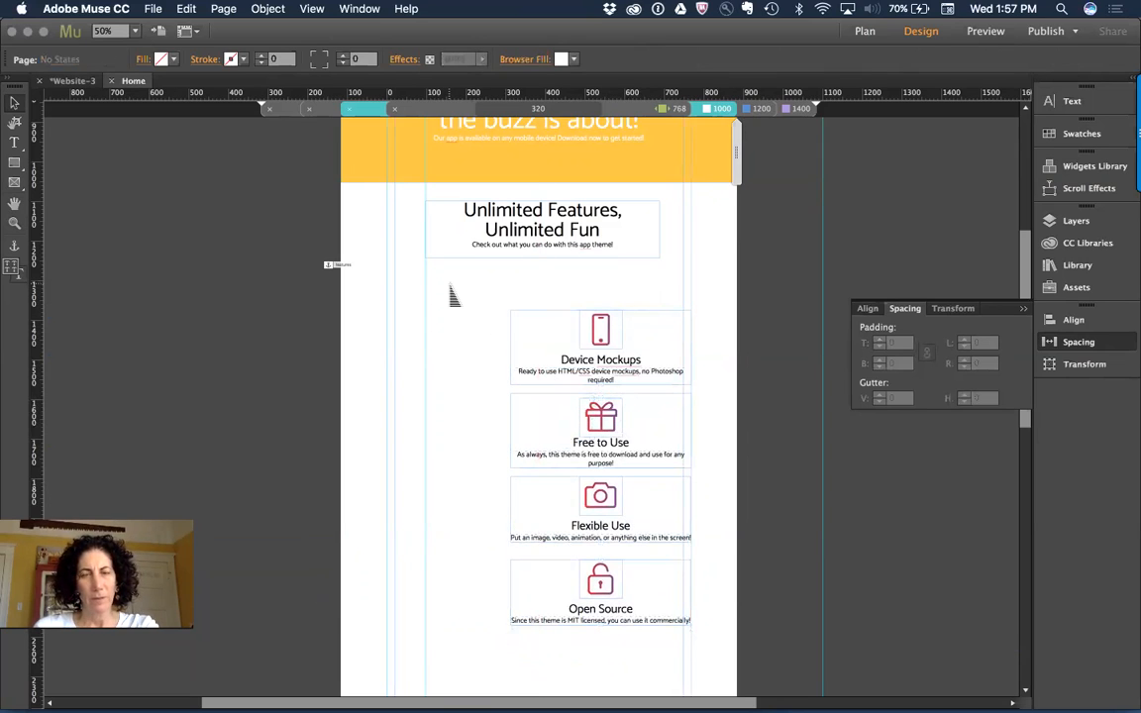
Move the four feature text frames together to X 166, Y 1325, centred under the "Unlimited Features, Unlimited Fun" heading.
left_click_drag(466, 298, 693, 624)
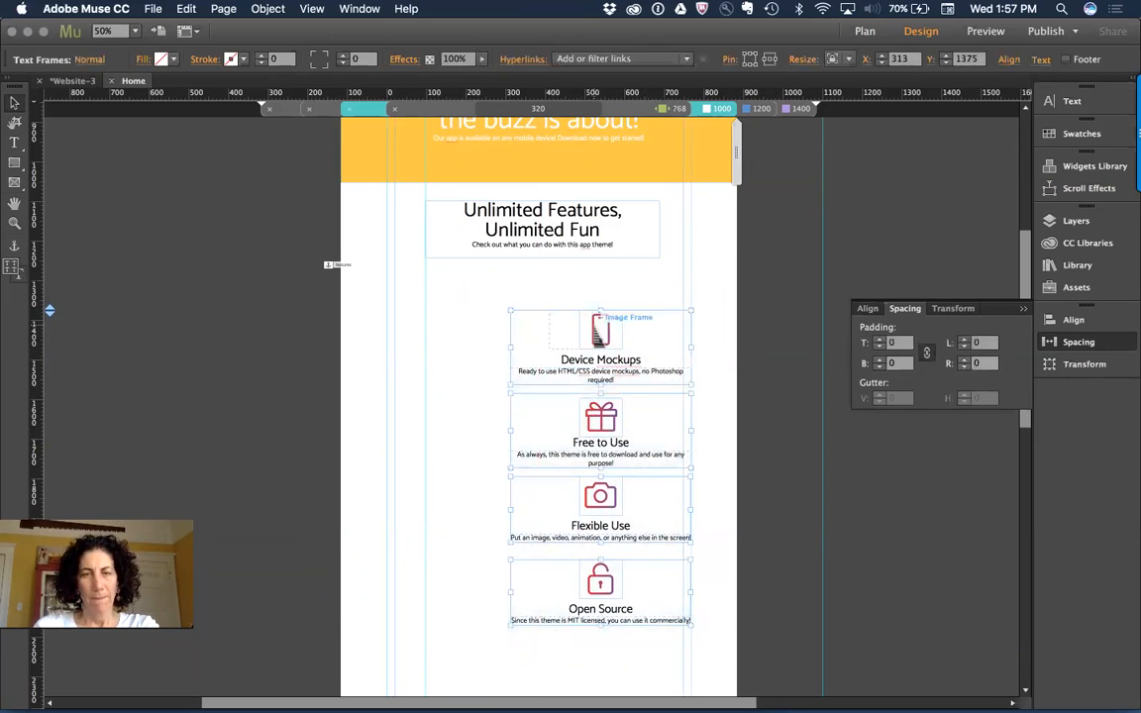
left_click(600, 330)
left_click_drag(548, 322, 548, 371)
left_click(379, 282)
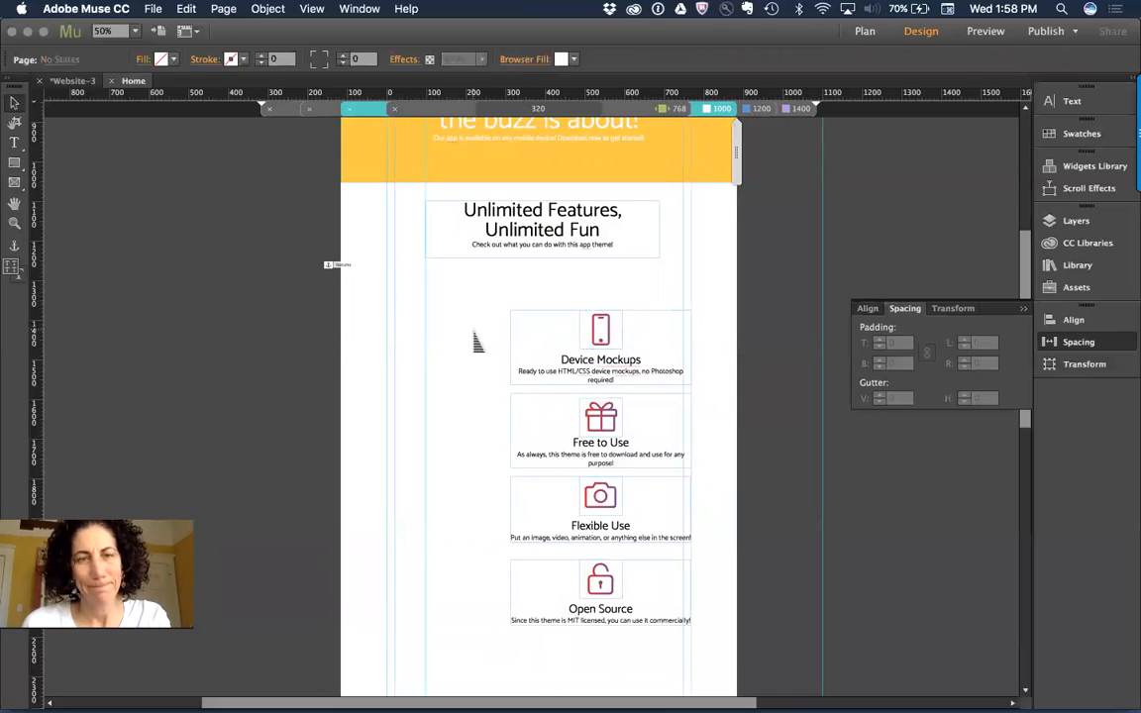
left_click_drag(465, 296, 729, 666)
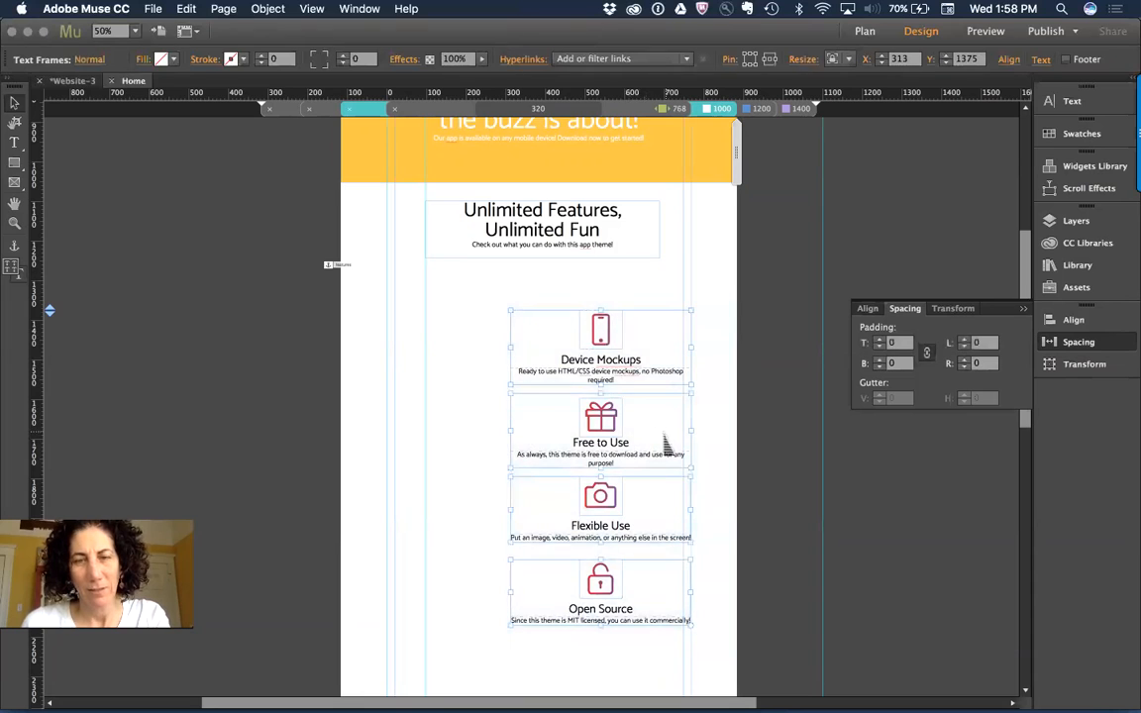
left_click_drag(605, 443, 549, 423)
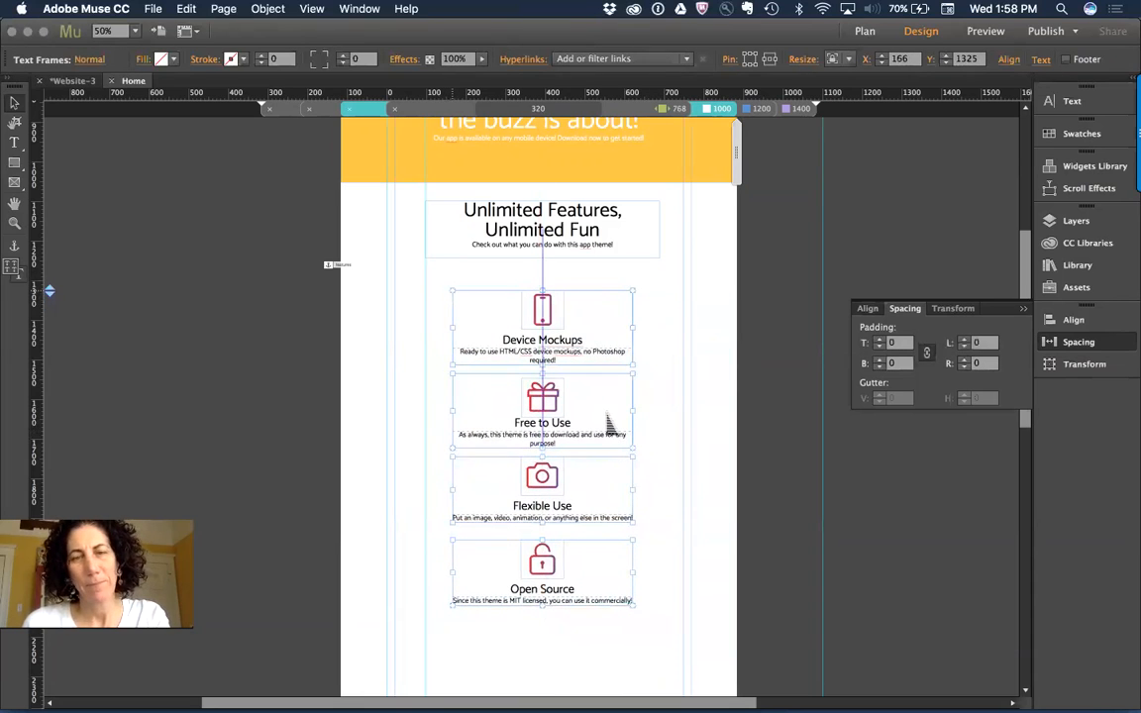
Spread the four feature frames further apart vertically and distribute the spacing between them evenly.
mouse_move(547, 620)
left_mouse_down()
mouse_move(544, 684)
mouse_move(550, 639)
left_mouse_up()
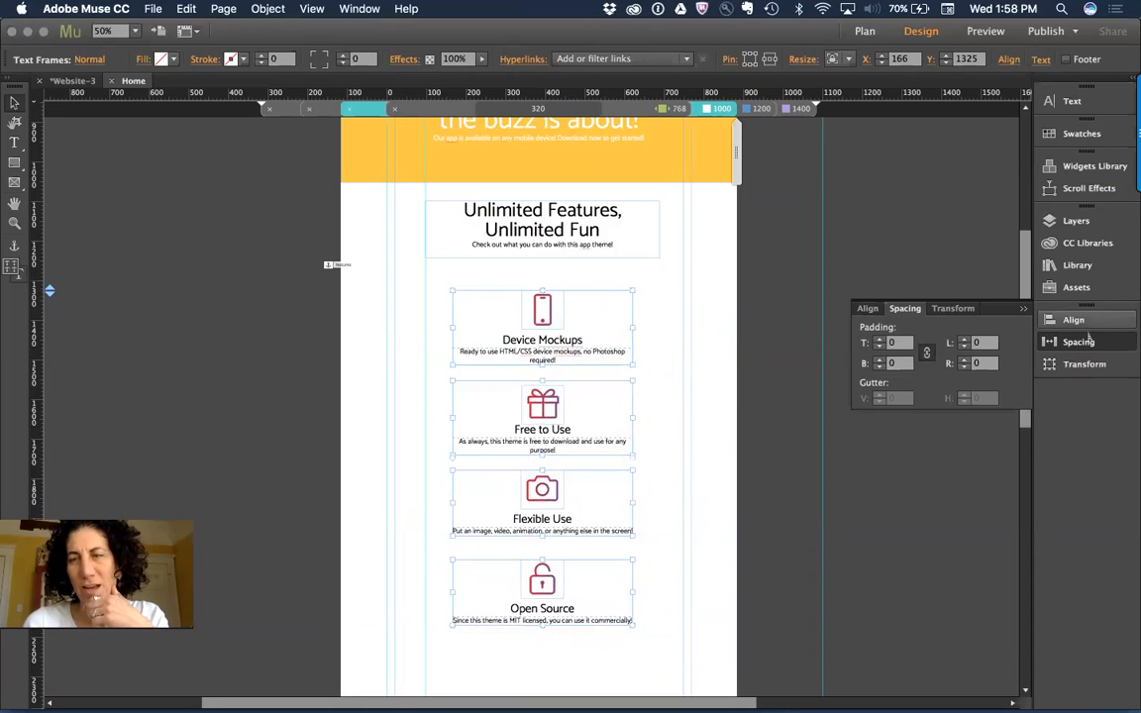
left_click(1084, 324)
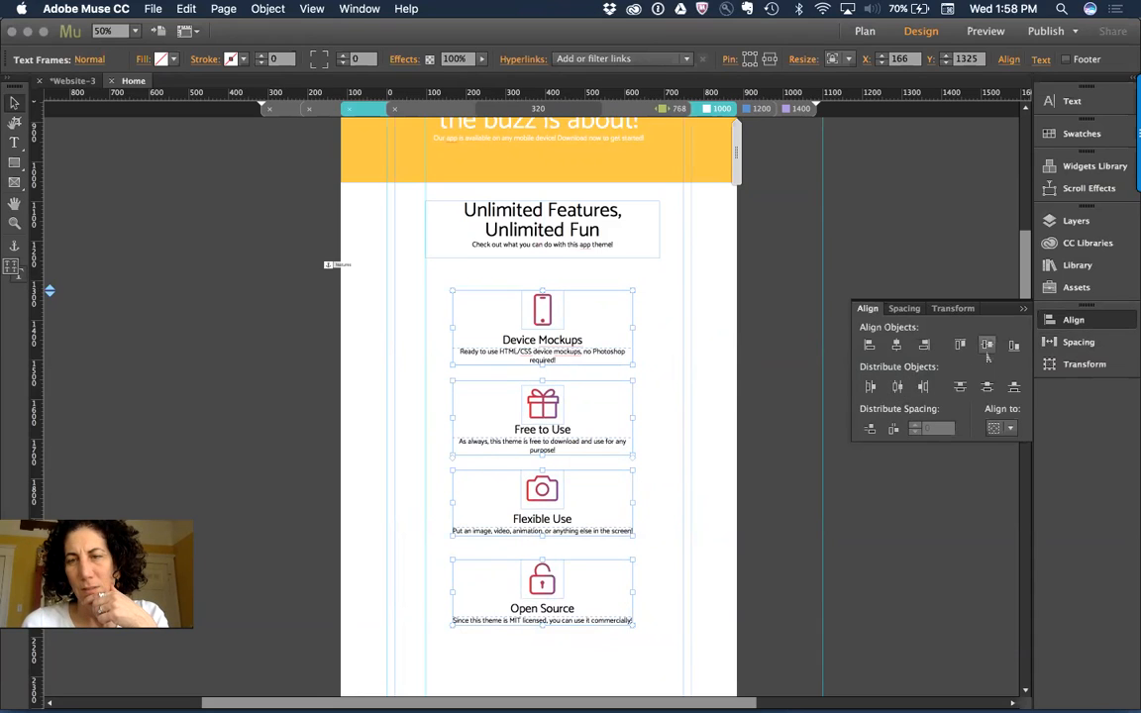
left_click(870, 429)
left_click(727, 293)
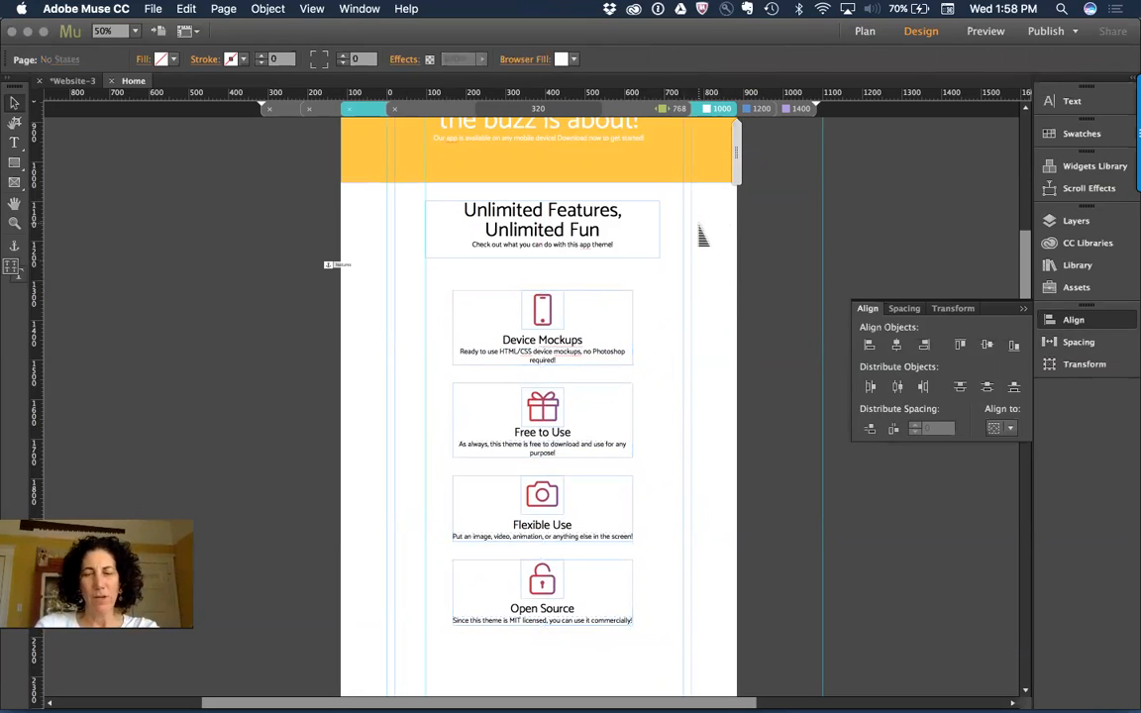
Copy the size and position of the features heading and its four feature frames to the 768 px breakpoint.
key("super+minus")
left_click_drag(340, 304, 599, 523)
left_click_drag(705, 558, 433, 315)
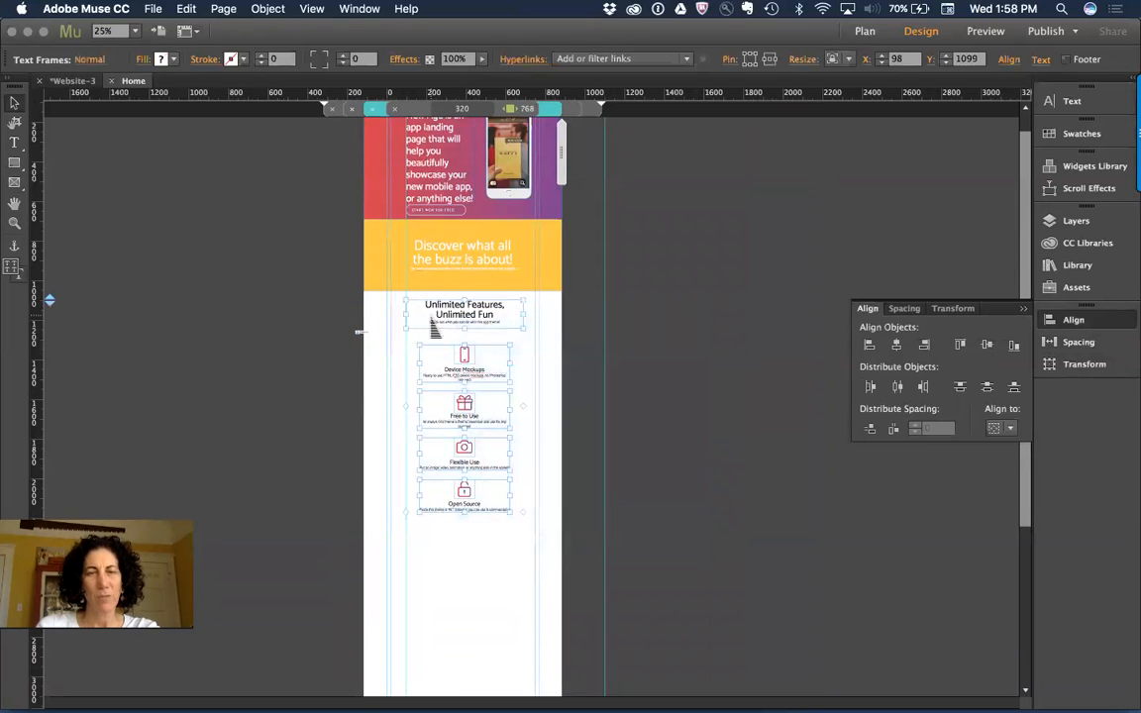
right_click(433, 315)
mouse_move(595, 607)
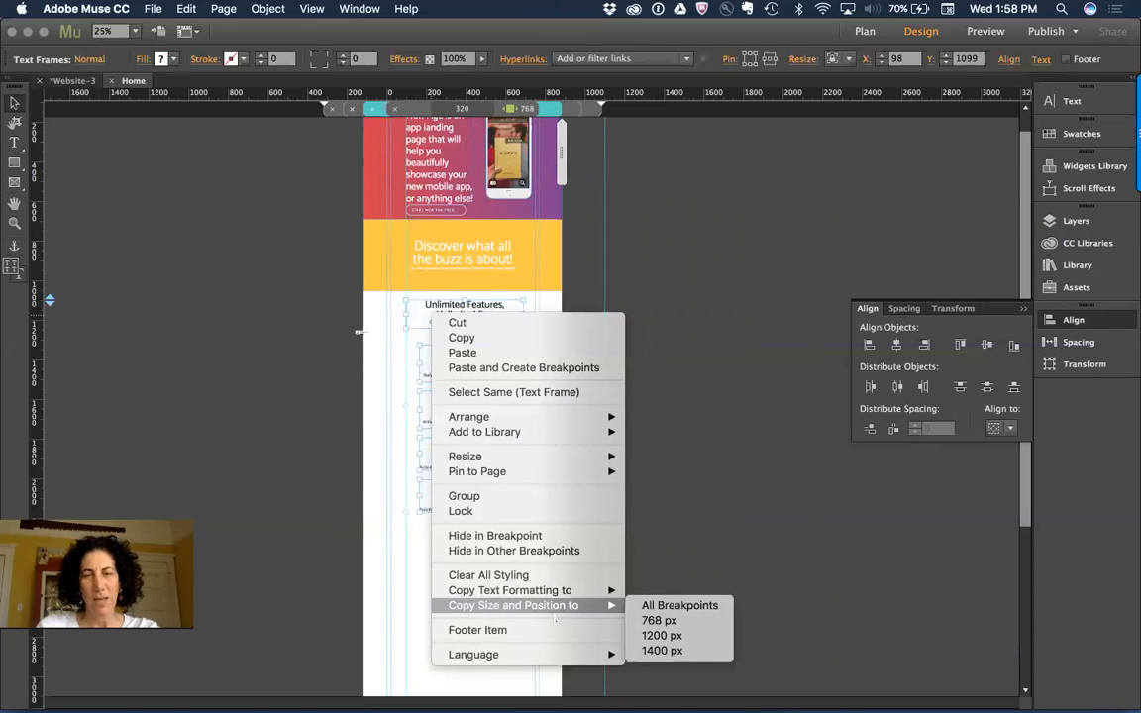
left_click(660, 620)
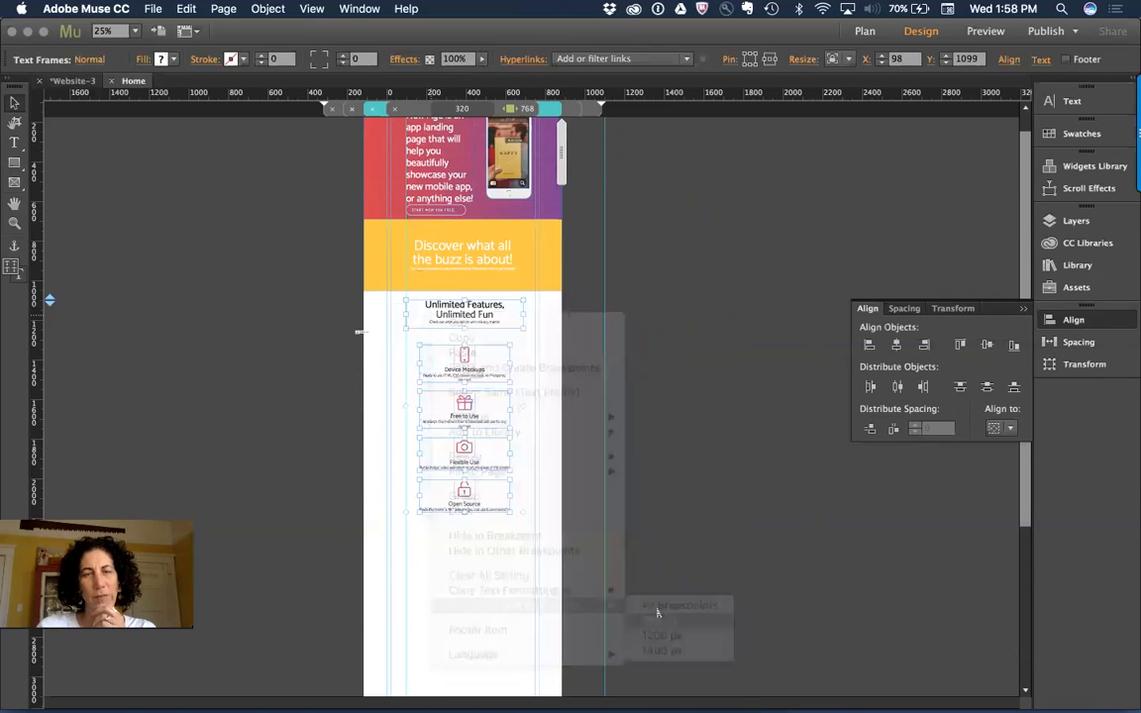
left_click(652, 499)
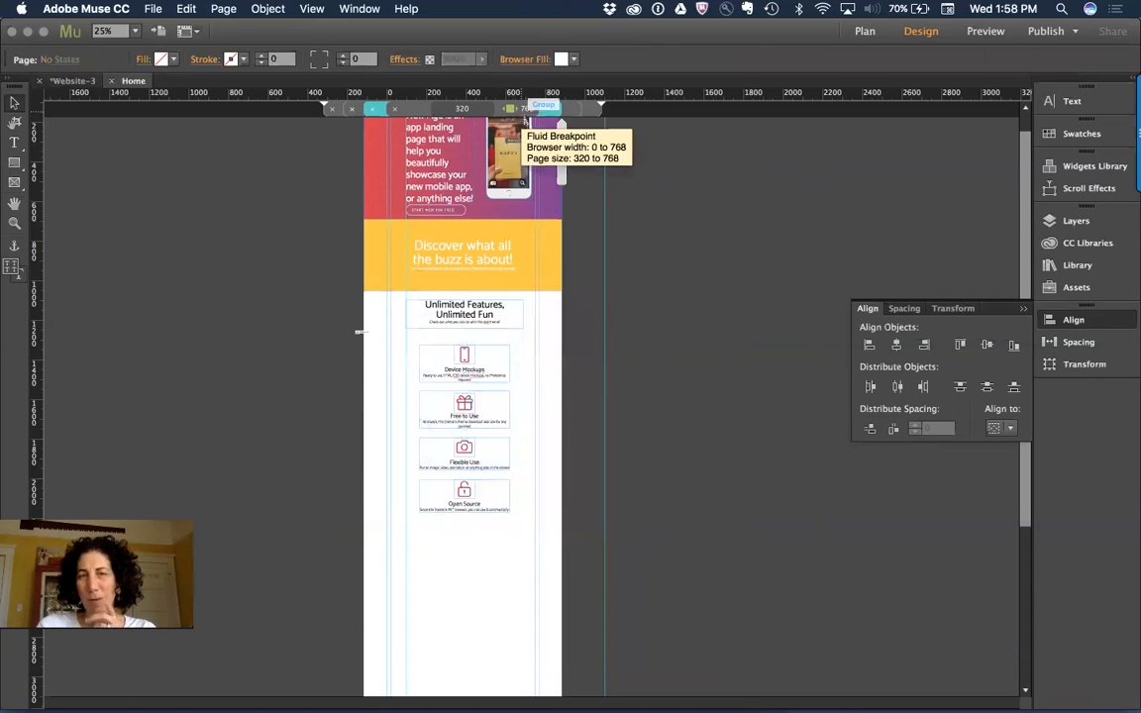
In the 768 px breakpoint, push the "Stop waiting. Start building." section down to Y 2756.
left_click(513, 108)
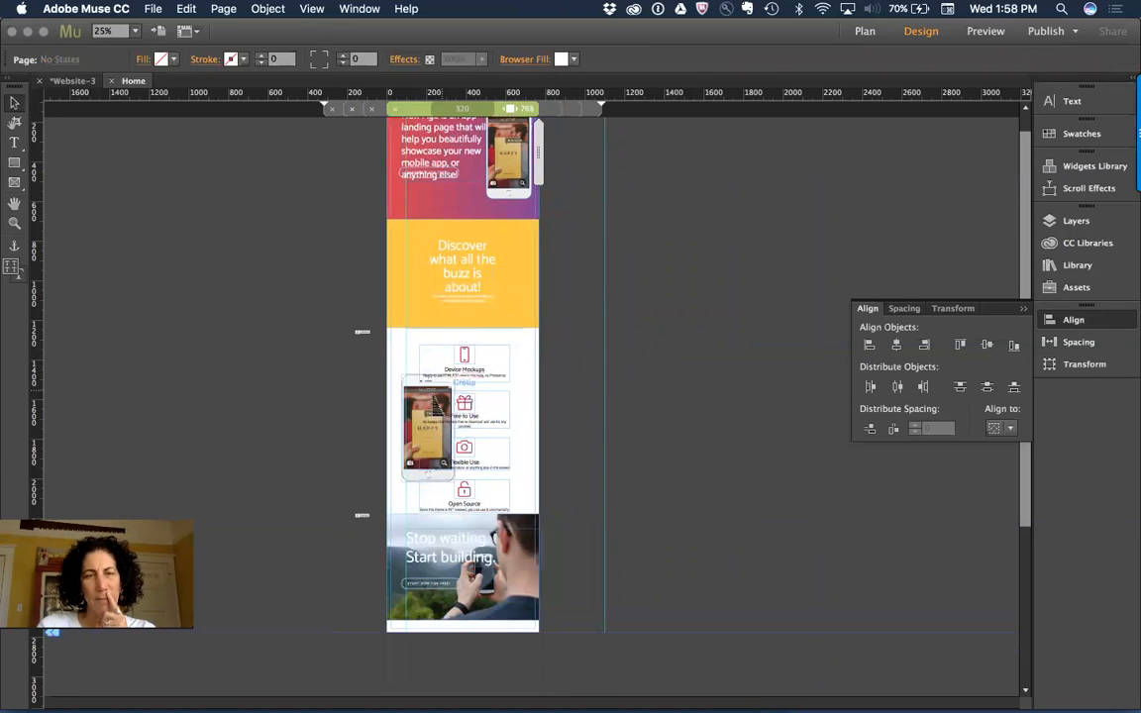
left_click(405, 376)
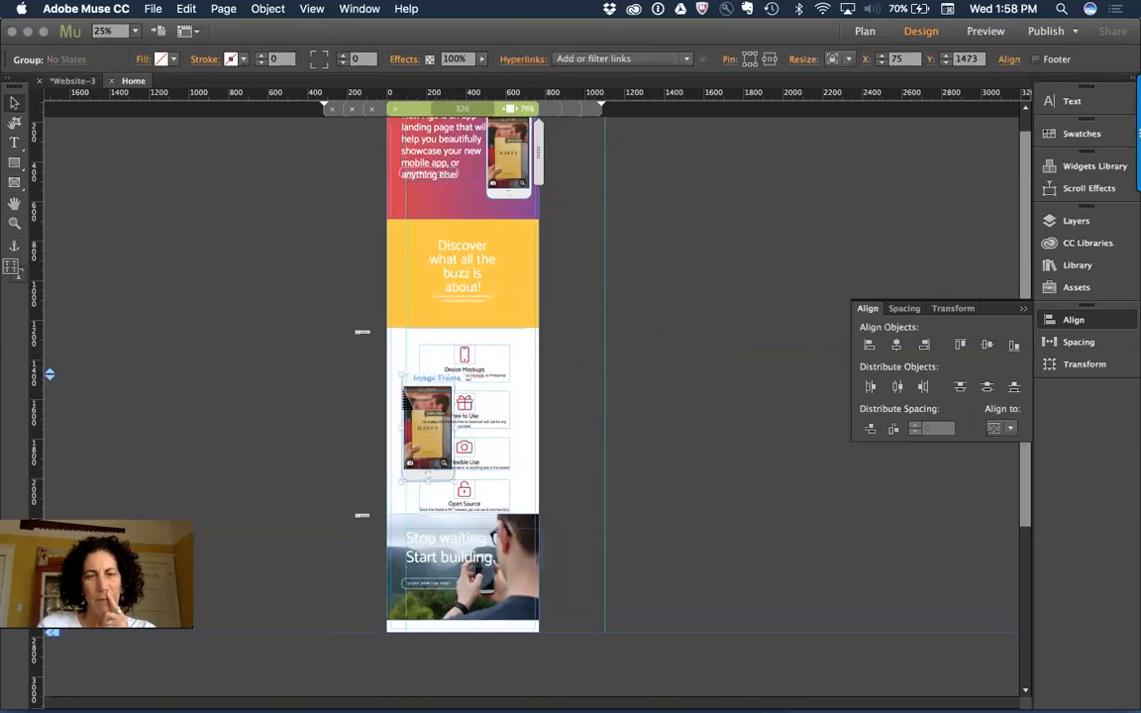
left_click(395, 521)
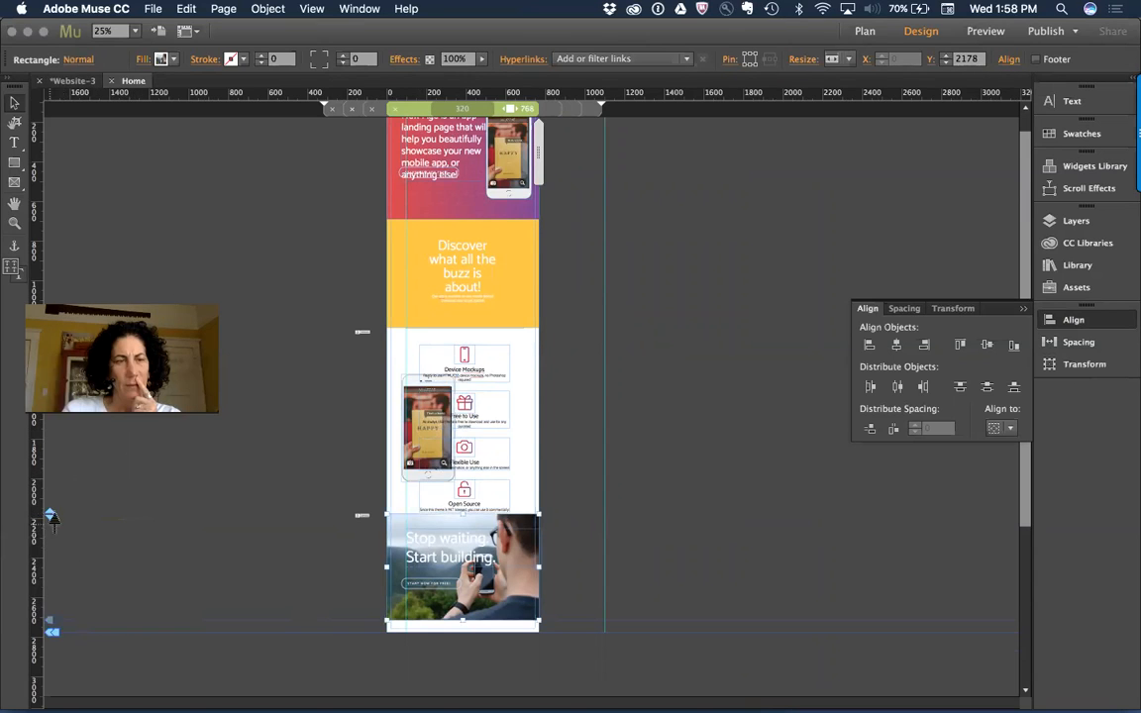
left_click_drag(51, 516, 49, 629)
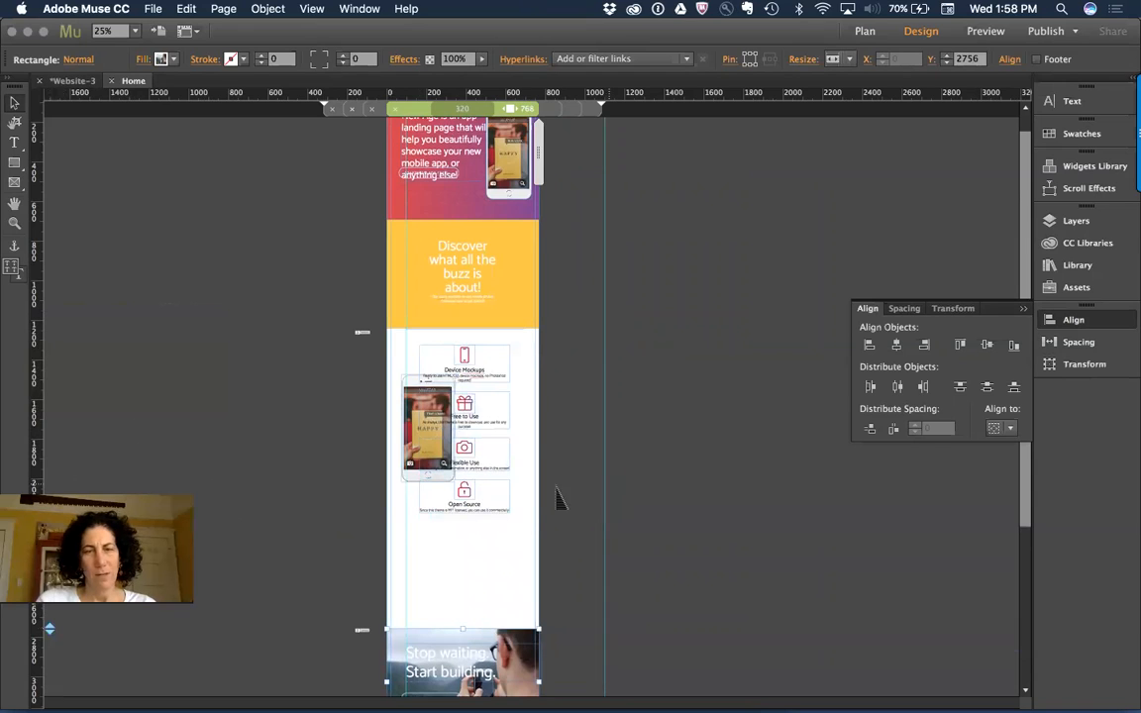
Move the features phone mockup to X 249, Y 2216 beneath "Open Source" and align the feature frames and phone on their horizontal centres.
left_click(398, 378)
left_click_drag(426, 416, 460, 564)
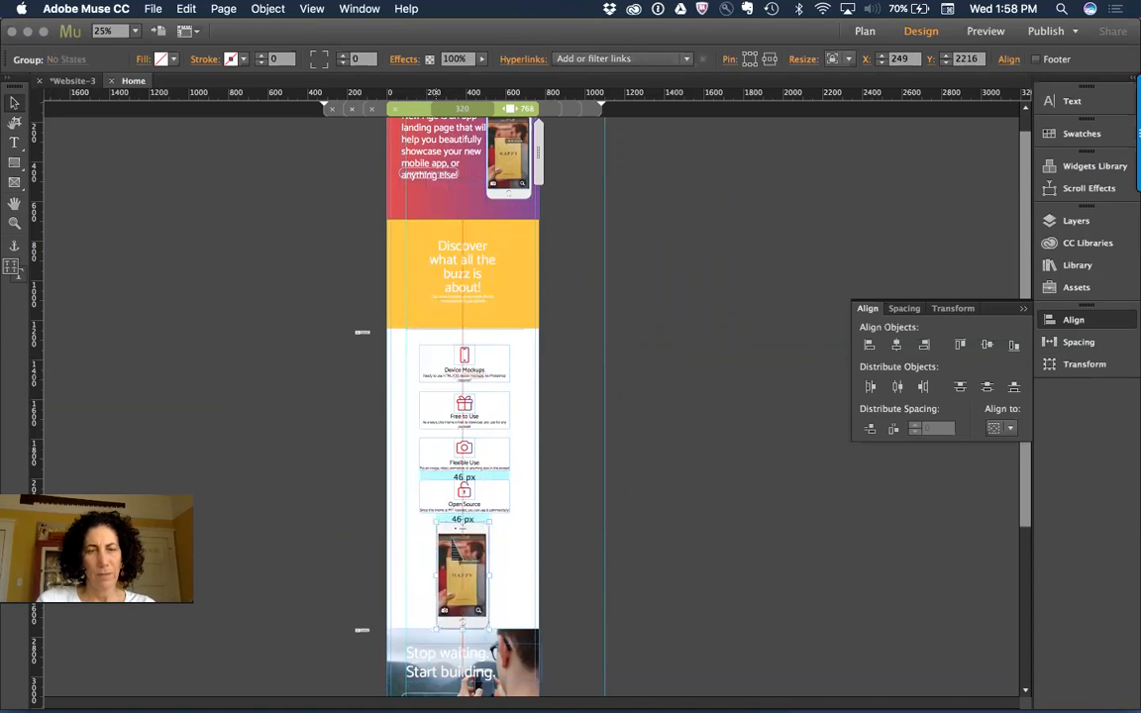
left_click(626, 383)
left_click_drag(651, 246, 527, 590)
left_click(897, 346)
left_click(670, 339)
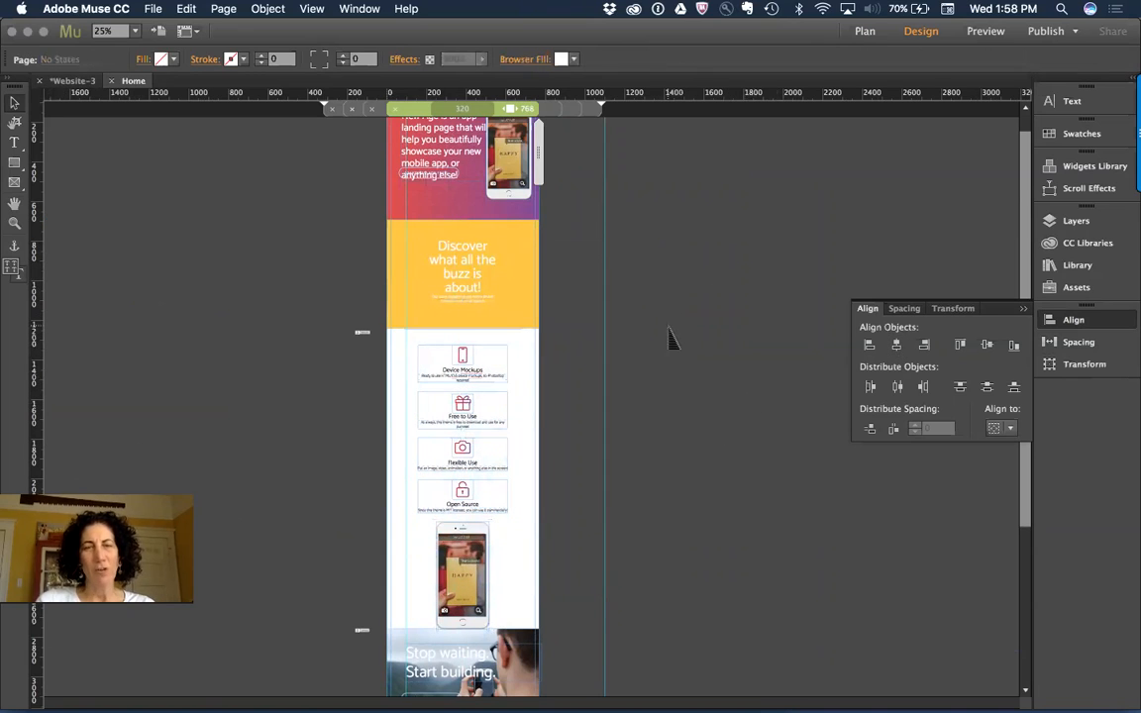
Try to push the header phone and the content below it down to Y 706, and undo that push.
left_click(461, 272)
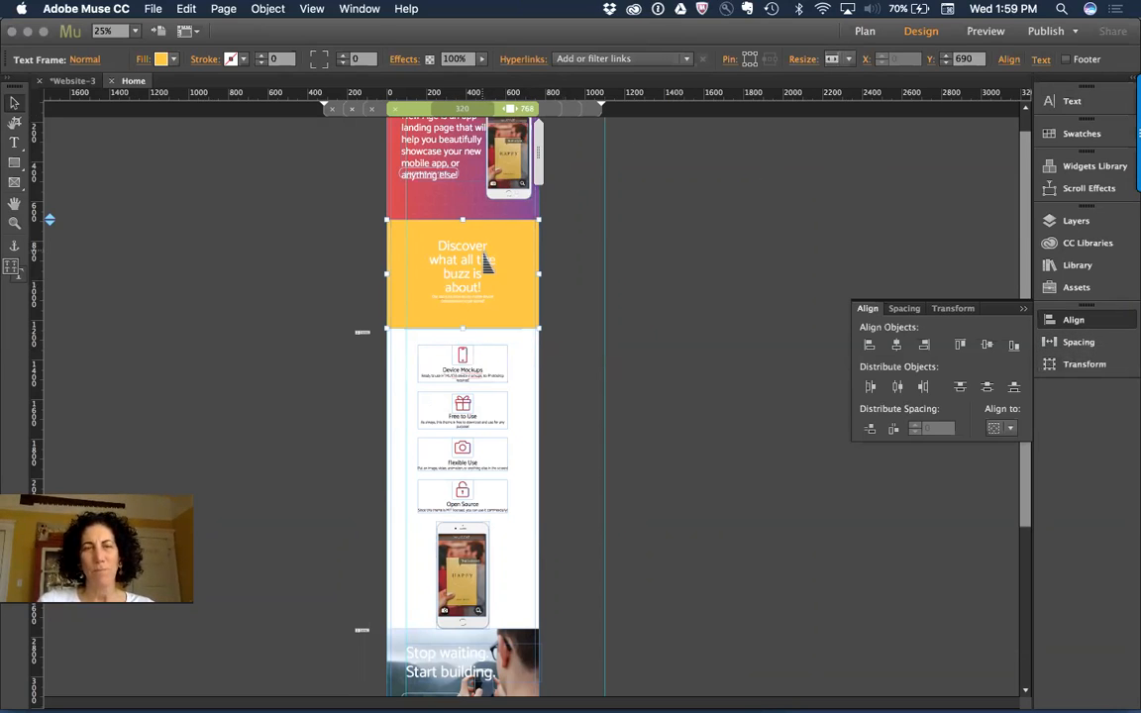
scroll(661, 287, "up", 1)
left_click(449, 201)
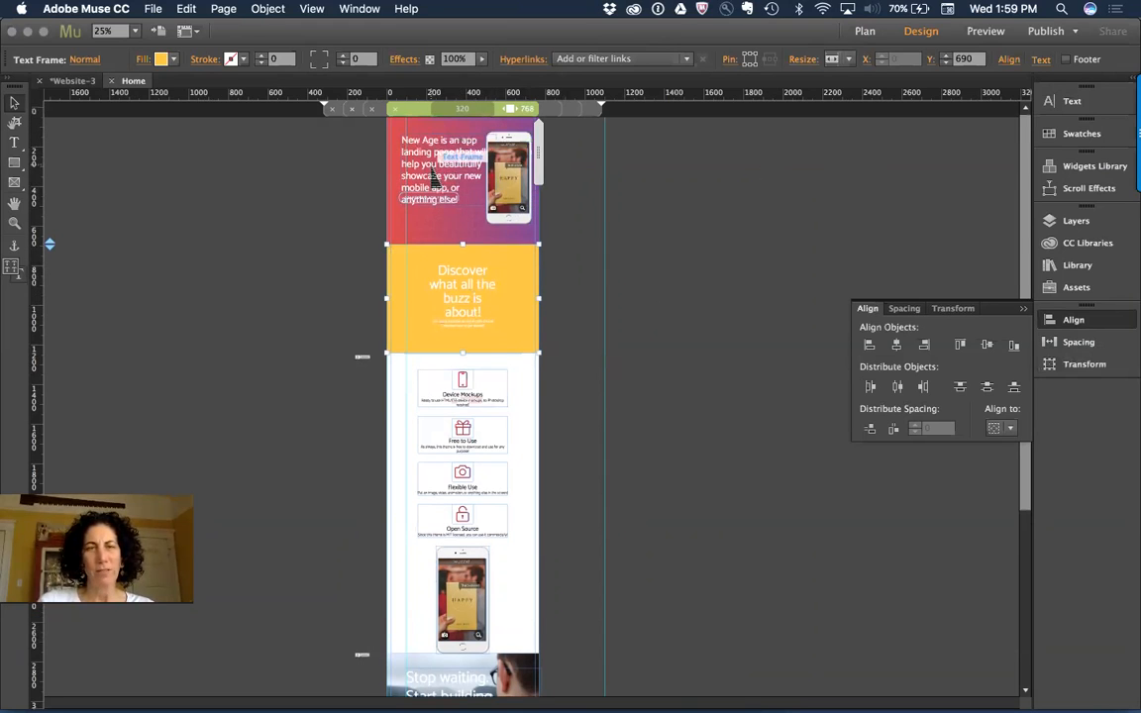
left_click(520, 153)
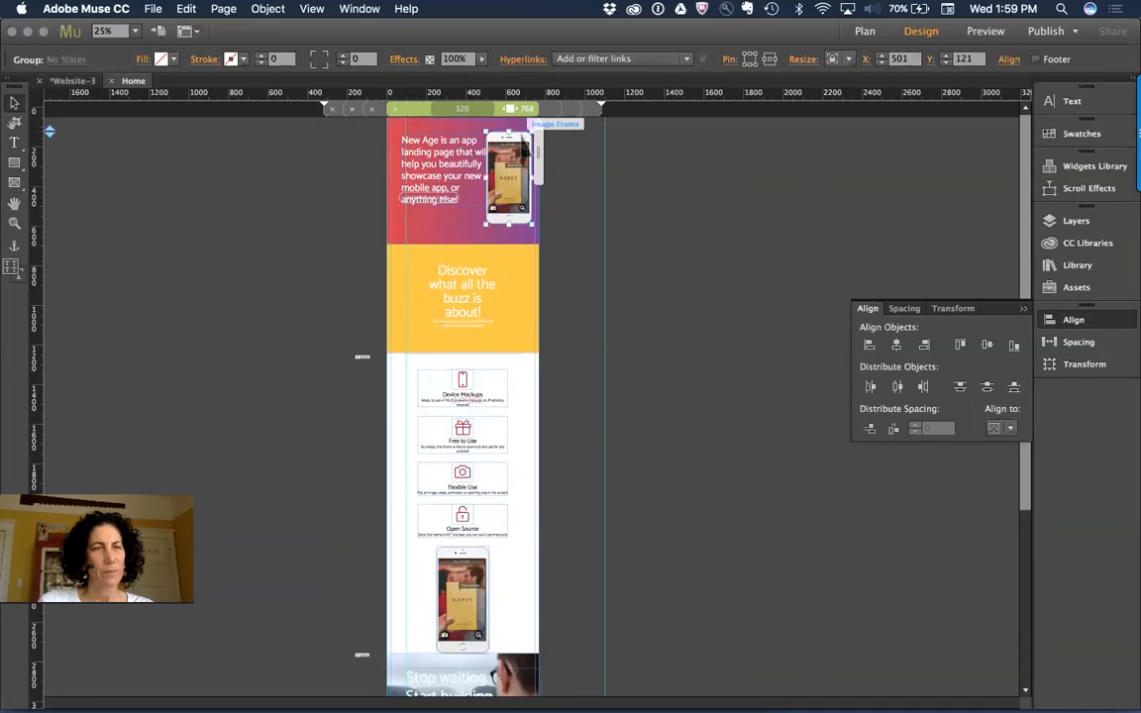
left_click_drag(52, 129, 64, 251)
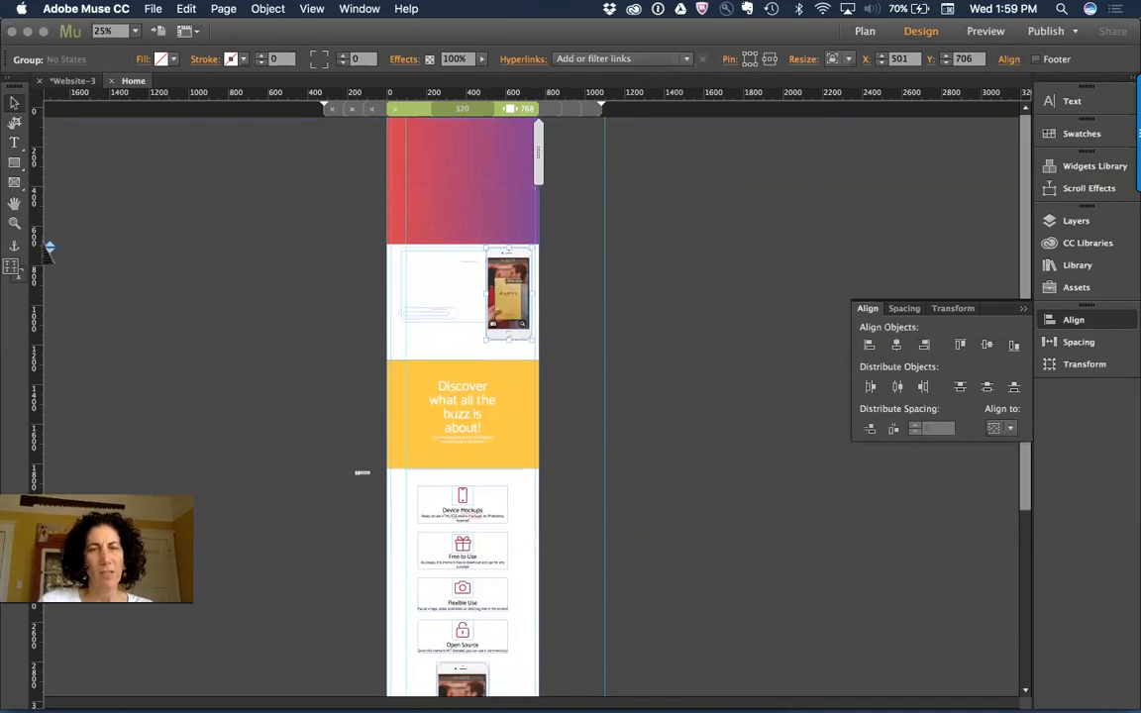
key("super+z")
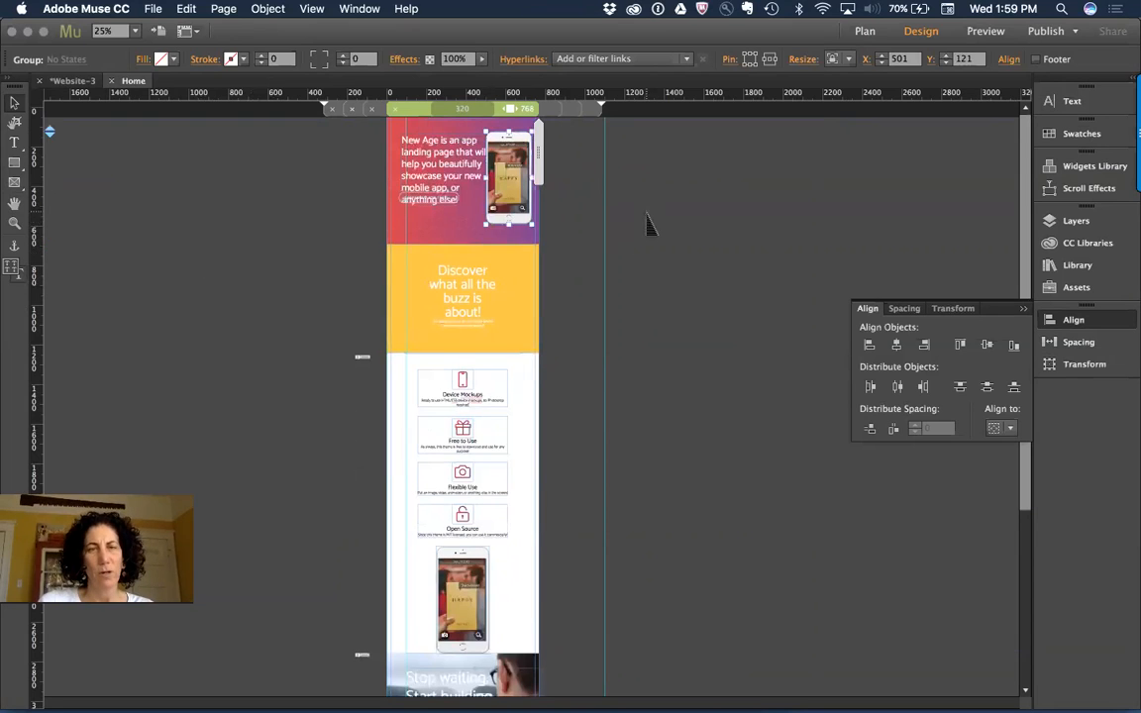
Push the yellow call-out band and everything below it down to Y 1258, and move the header phone beneath the header text.
left_click(428, 279)
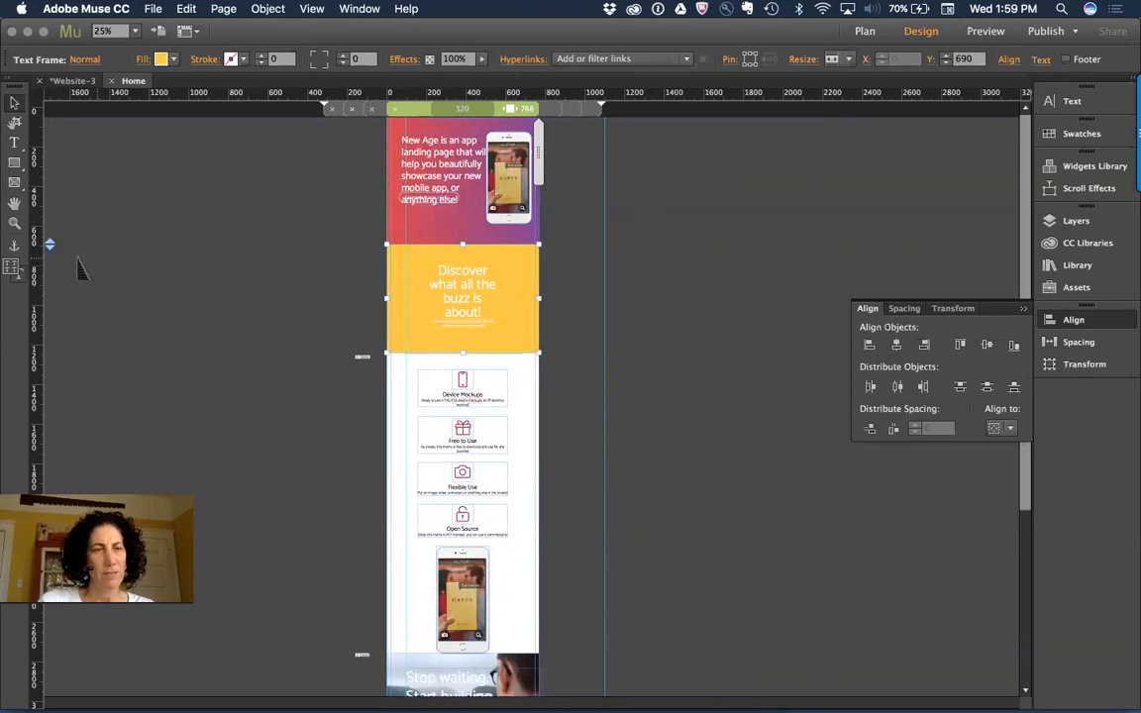
left_click_drag(50, 244, 50, 357)
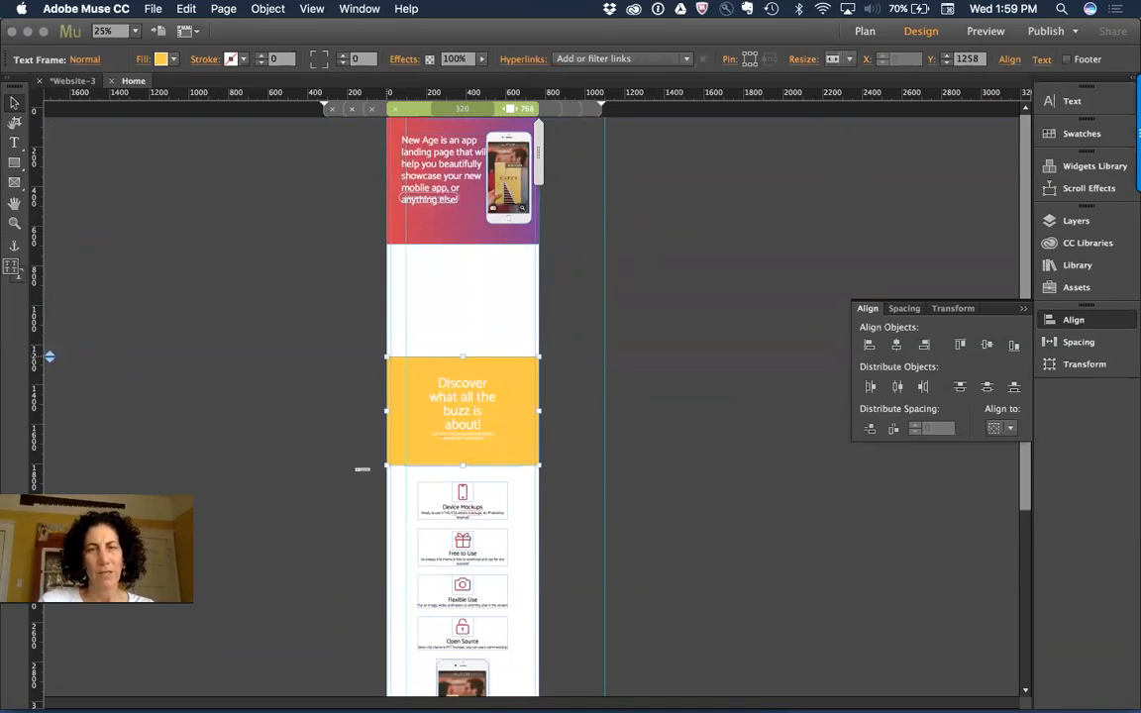
left_click_drag(510, 174, 469, 364)
Extend the gradient header rectangle downward behind the phone until it meets the yellow call-out band.
left_click(531, 239)
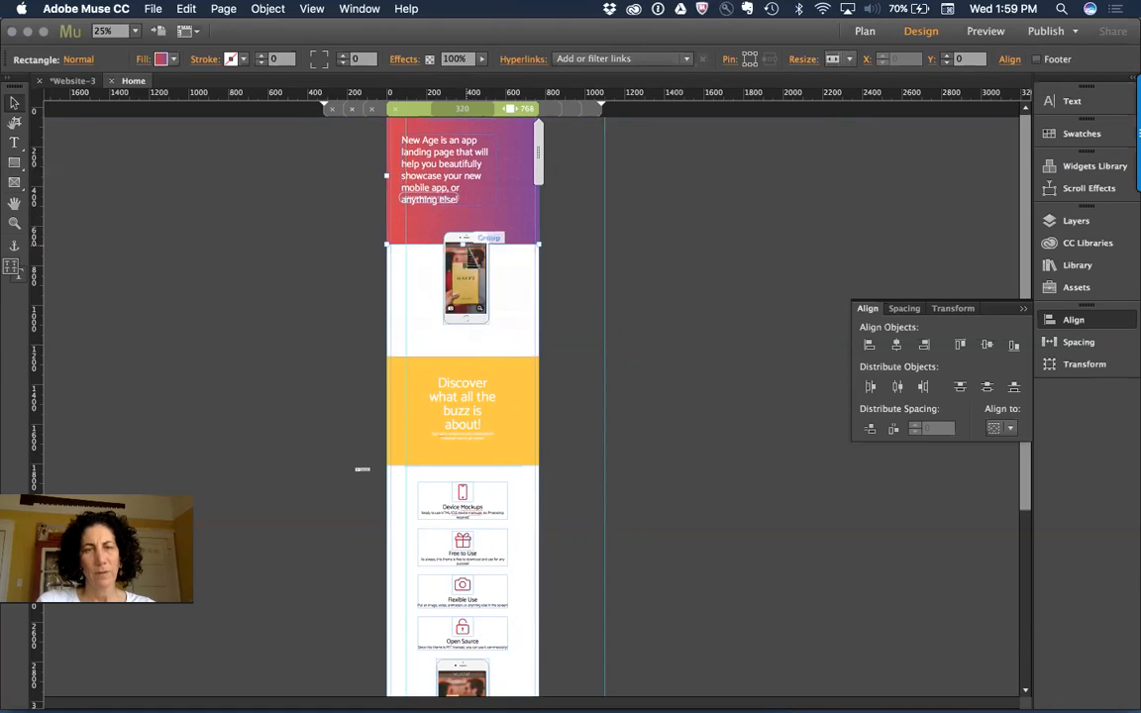
left_click_drag(470, 243, 473, 365)
Centre-align the header text and refit its frame between the guides at X 98, Y 161.
left_click(433, 169)
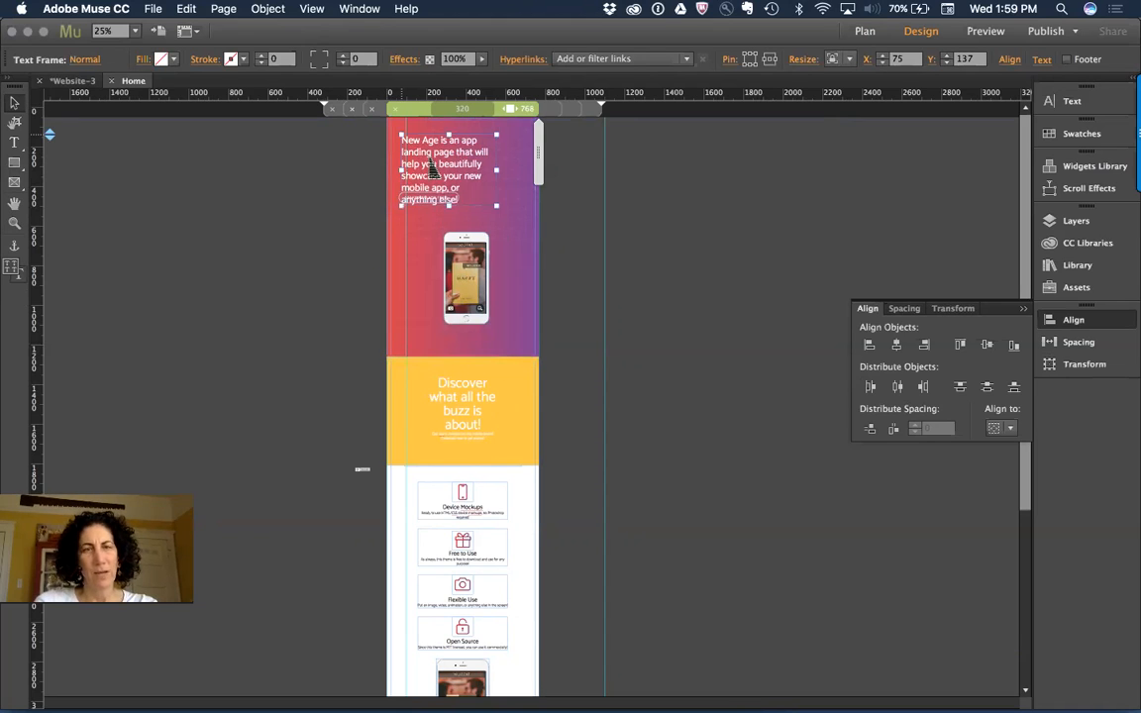
key("super+shift+c")
left_click_drag(474, 166, 527, 185)
Set the header text frame's resize behaviour to Responsive Width.
left_click(833, 59)
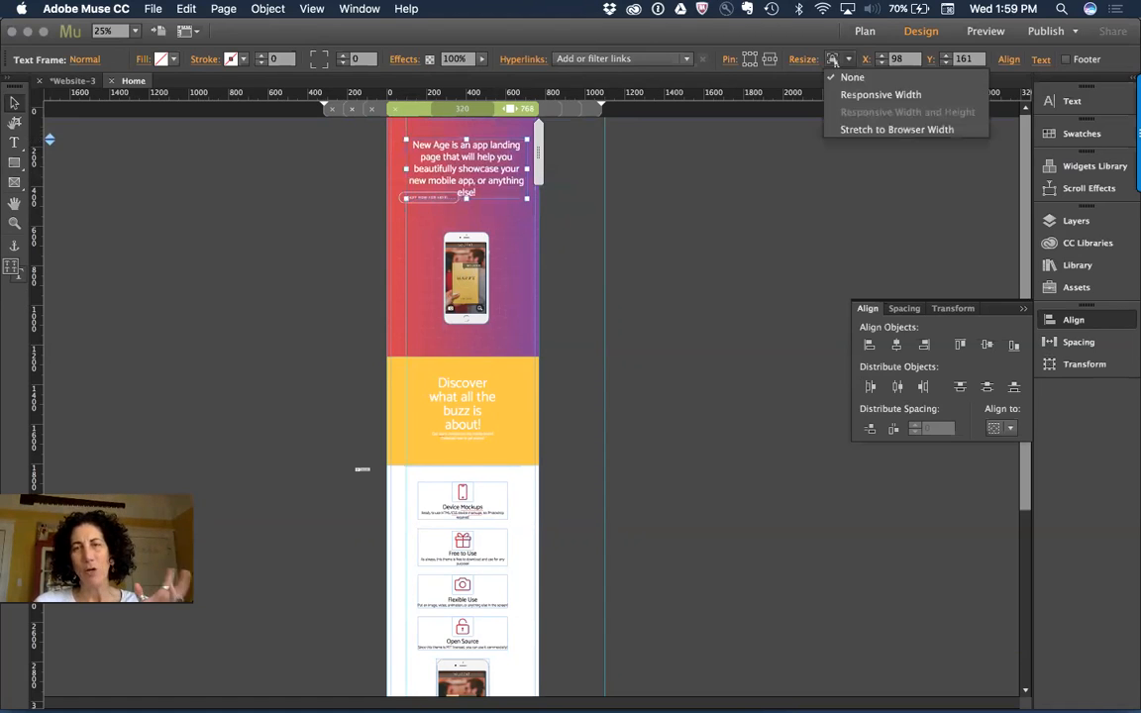
left_click(870, 102)
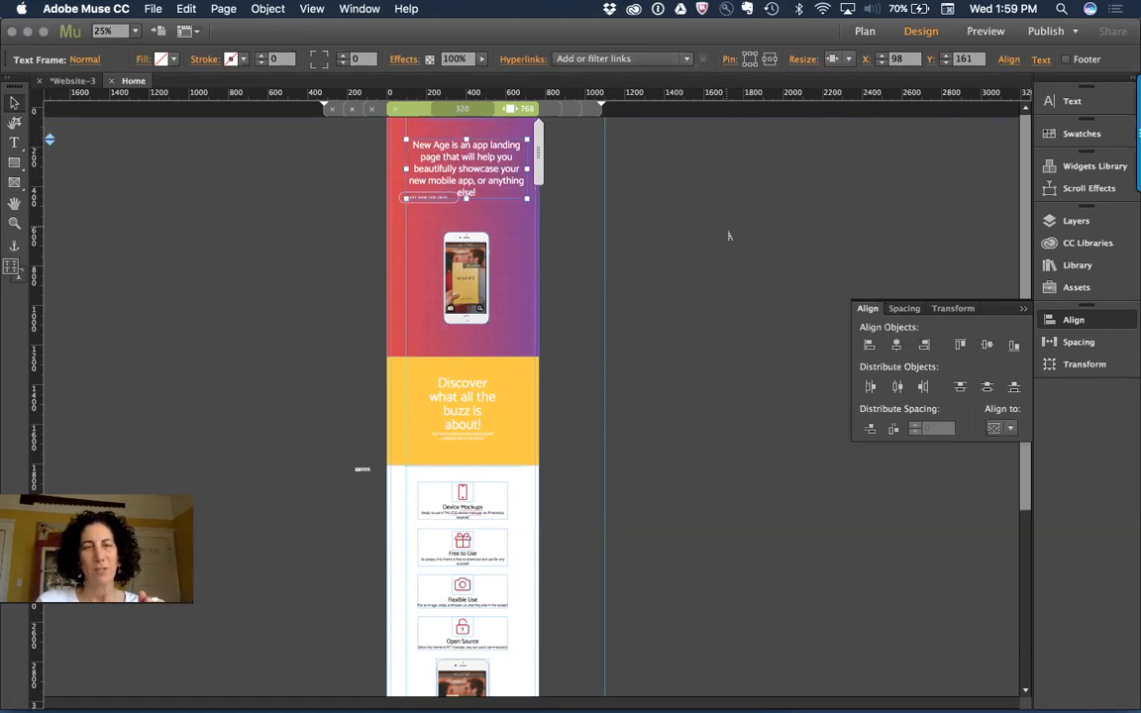
left_click(575, 298)
left_click(477, 381)
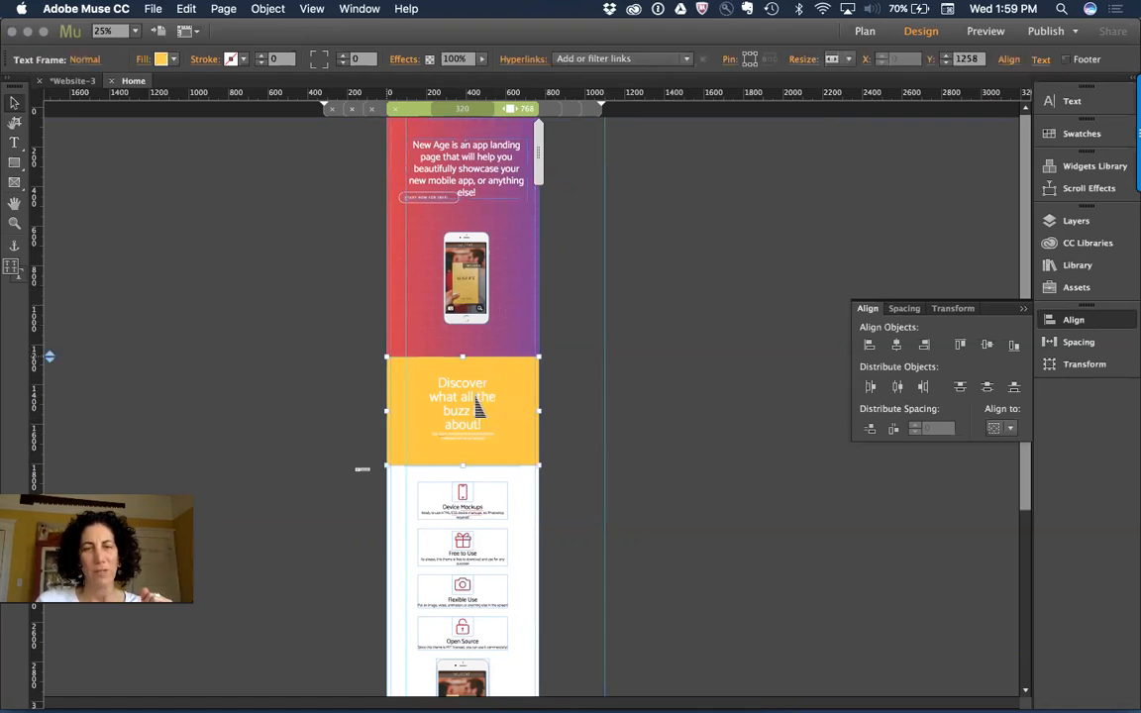
left_click(788, 236)
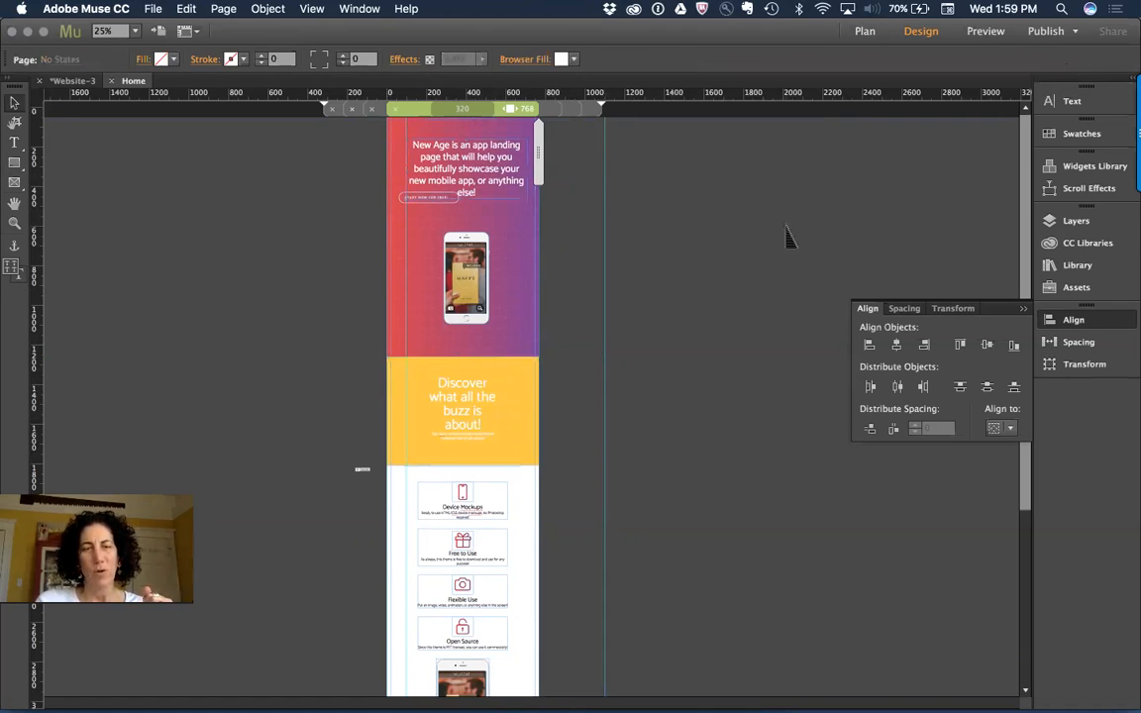
key("super+w")
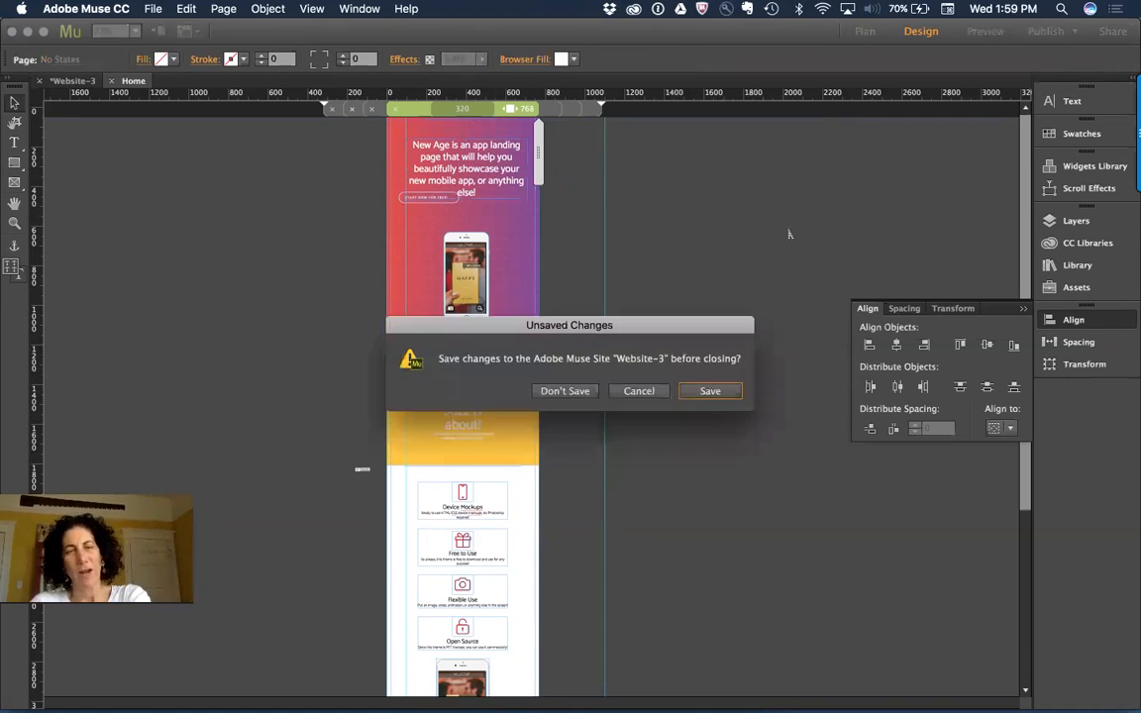
left_click(639, 392)
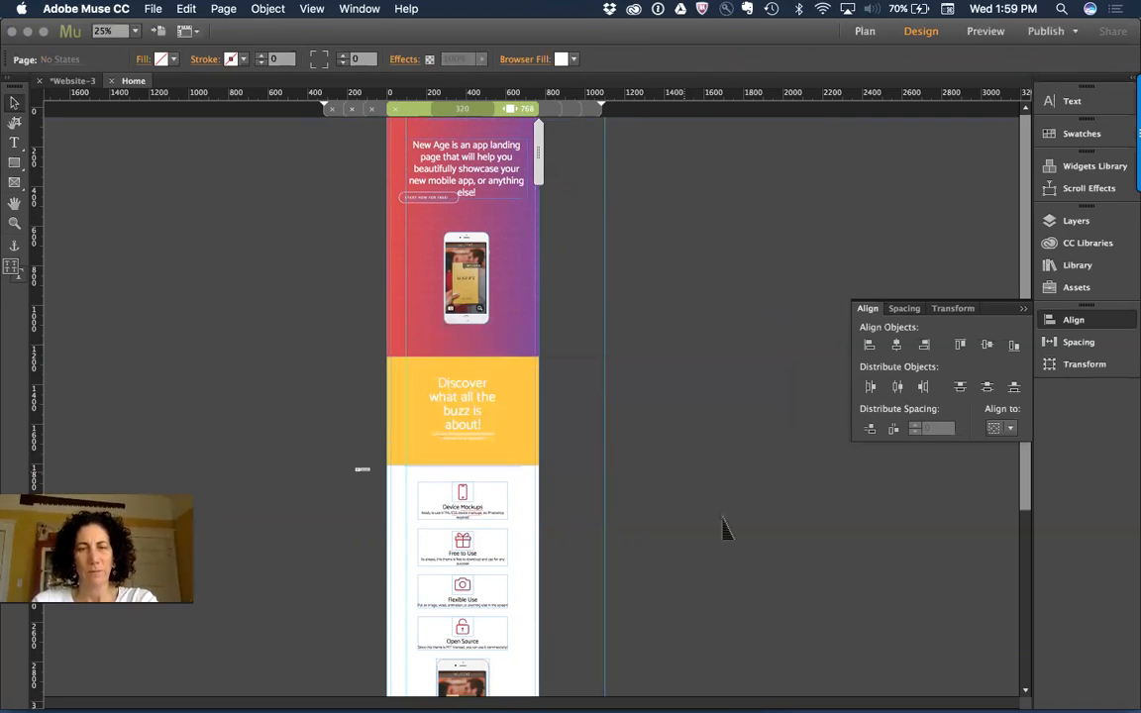
Preview the page in Chrome and examine how its header, call-out and features sections respond at wider and narrower window widths.
key("super+shift+e")
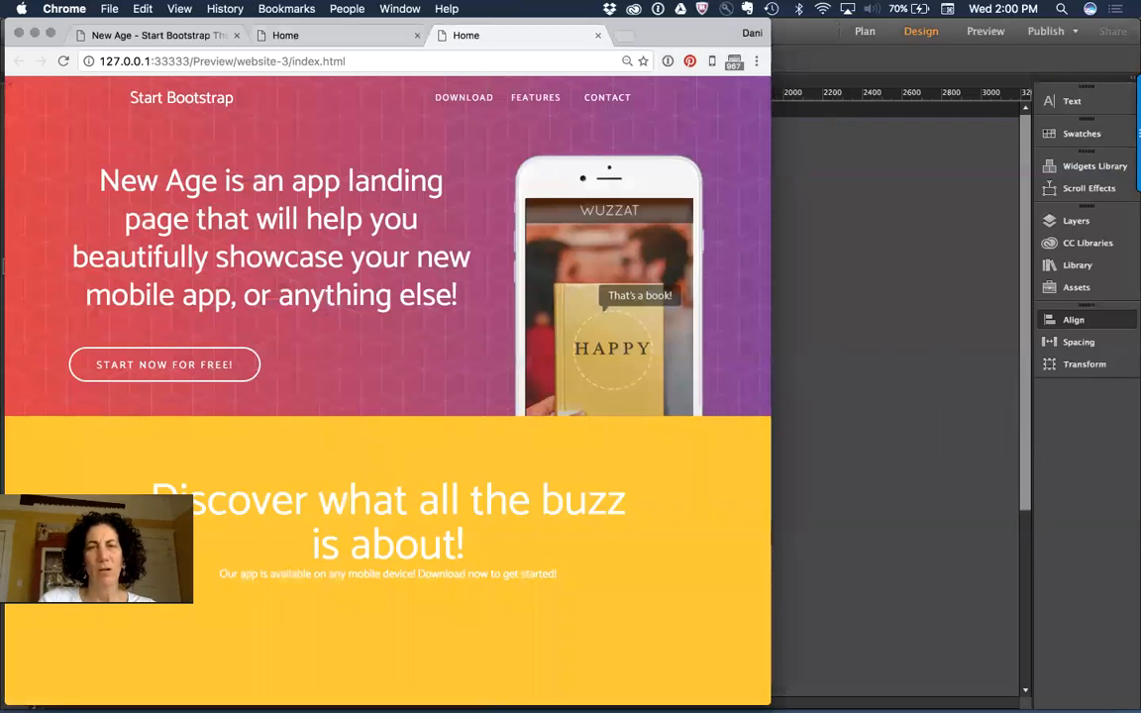
left_click_drag(771, 543, 1109, 543)
scroll(1057, 344, "down", 1)
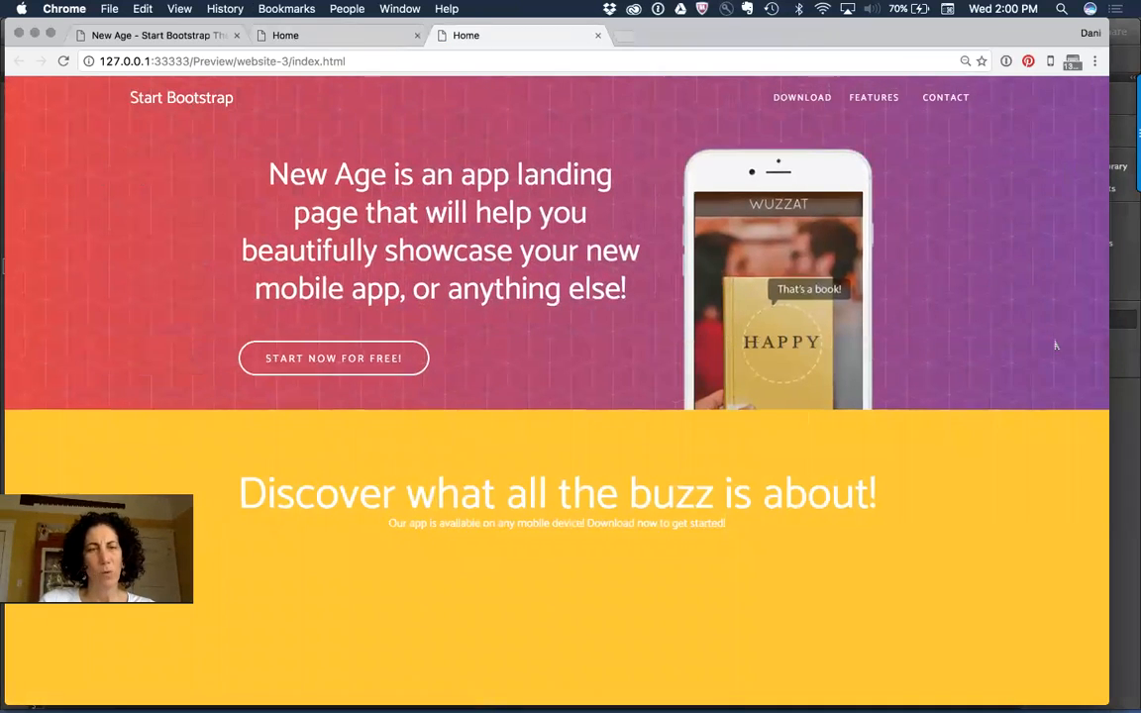
scroll(1057, 343, "up", 1)
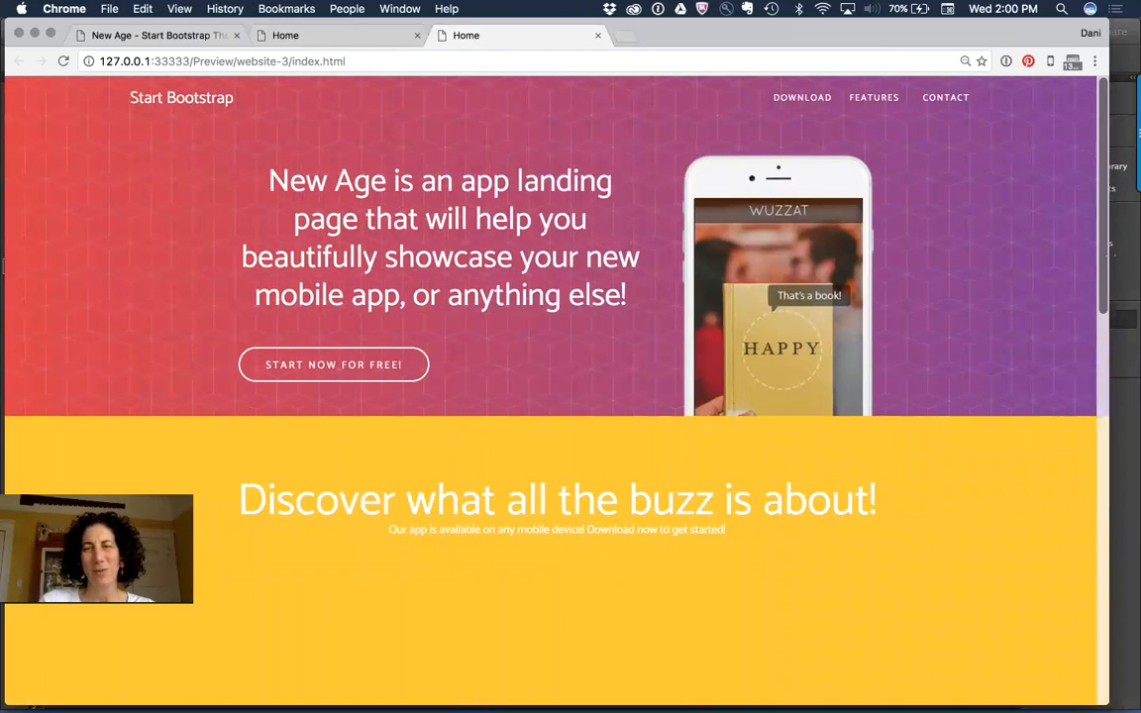
left_click_drag(1109, 543, 881, 543)
scroll(781, 376, "down", 10)
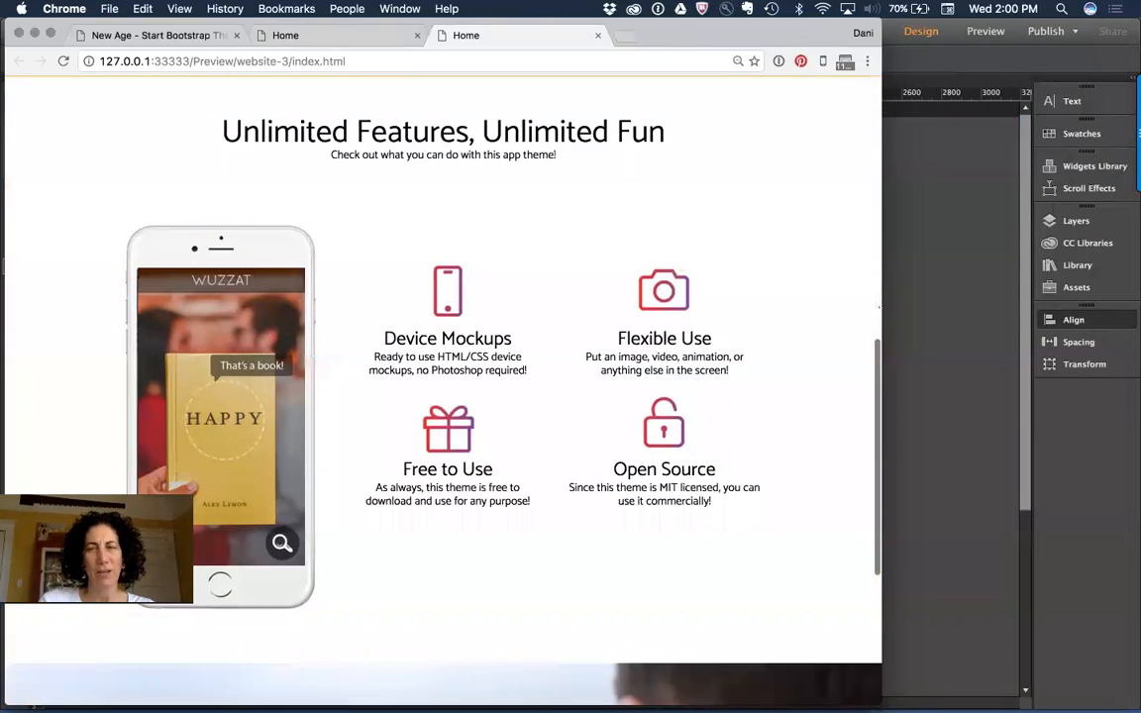
left_click_drag(882, 297, 586, 322)
scroll(297, 396, "down", 15)
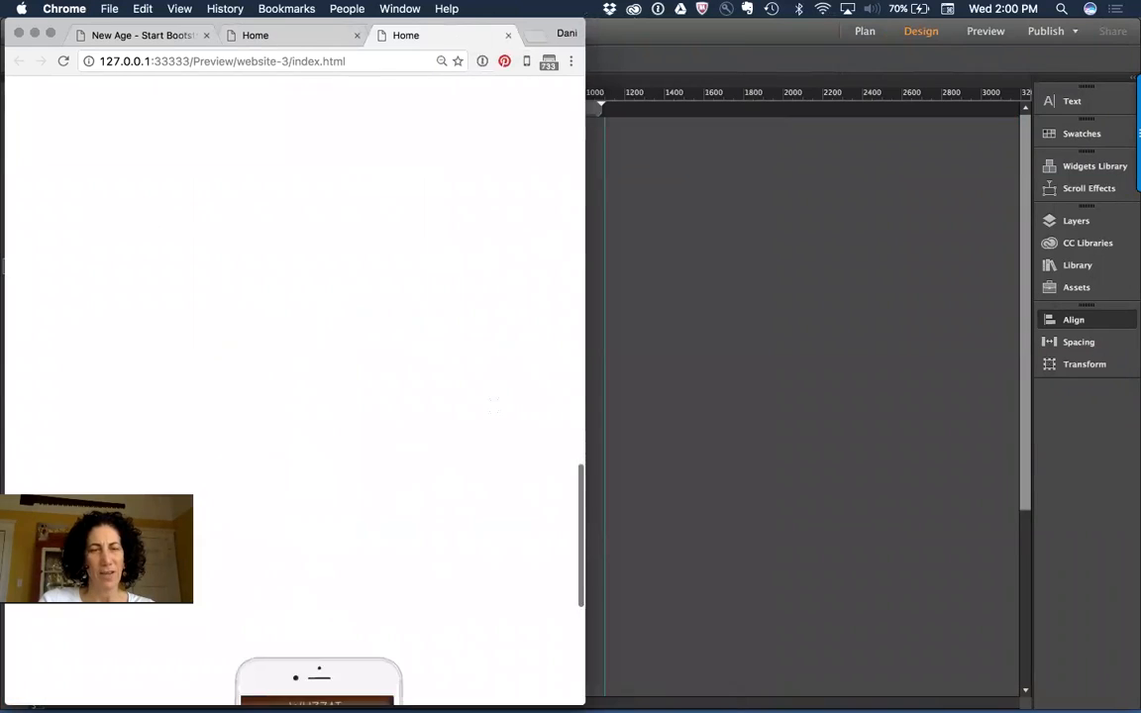
scroll(297, 396, "up", 15)
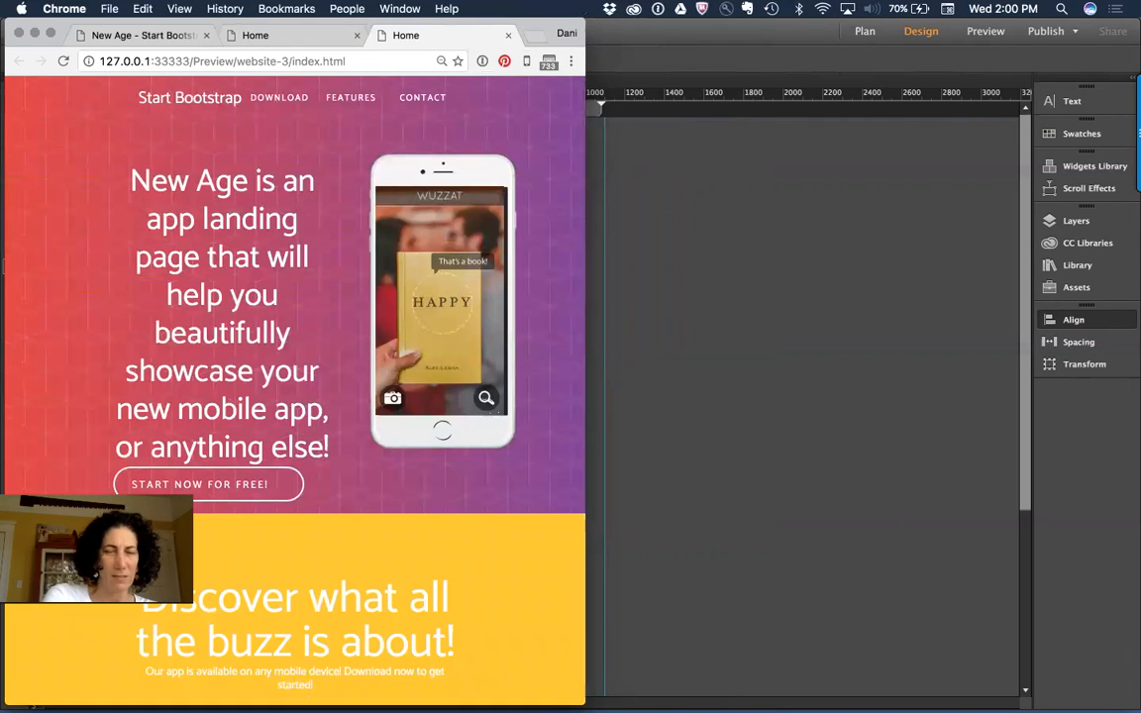
key("super+Tab")
key("super+Tab")
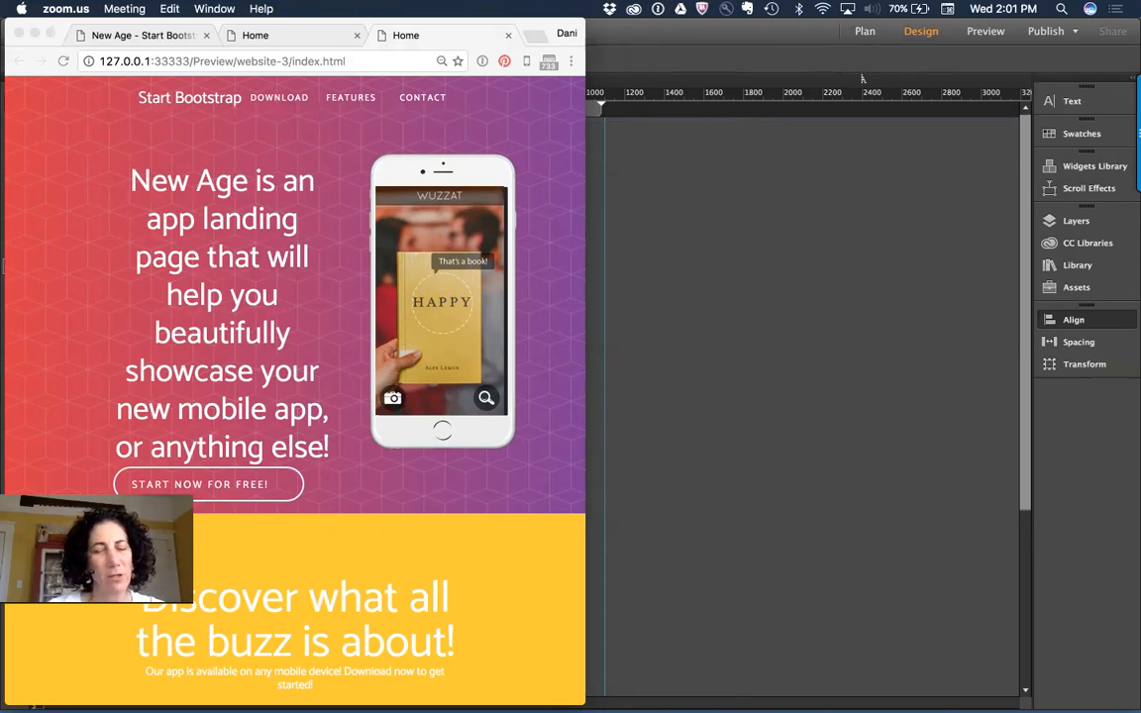
key("super+Tab")
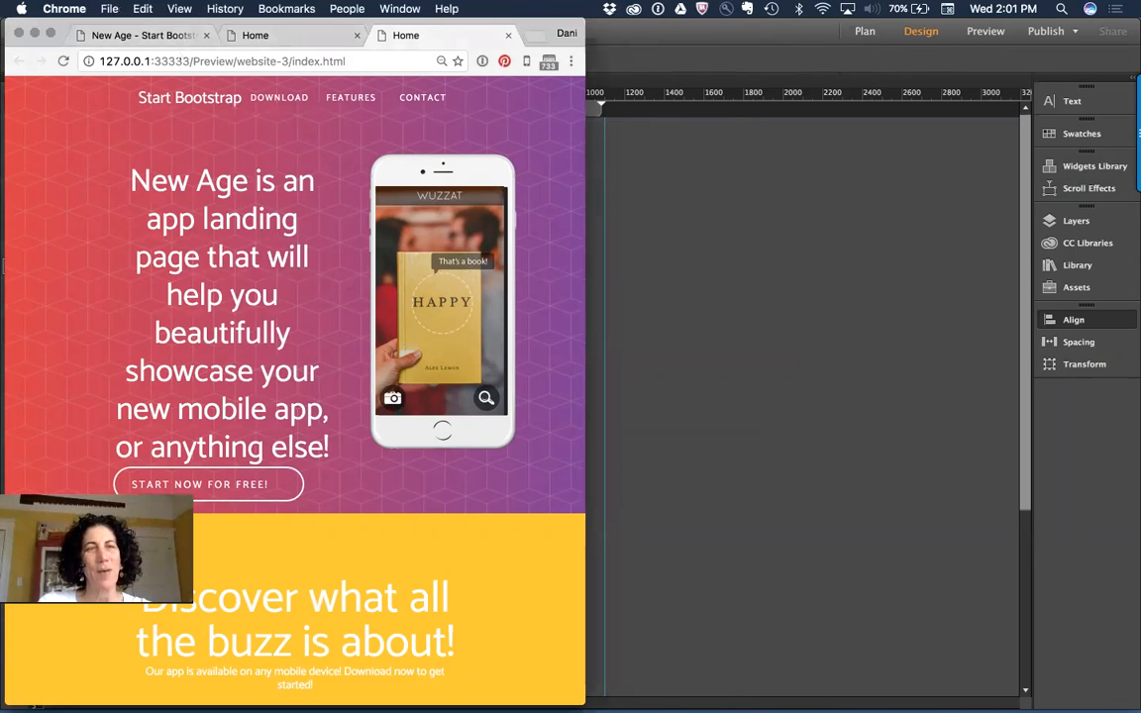
Bring up the original Start Bootstrap New Age page in a wider window and examine its header and navigation bar while scrolling.
left_click(167, 37)
left_click_drag(586, 170, 990, 172)
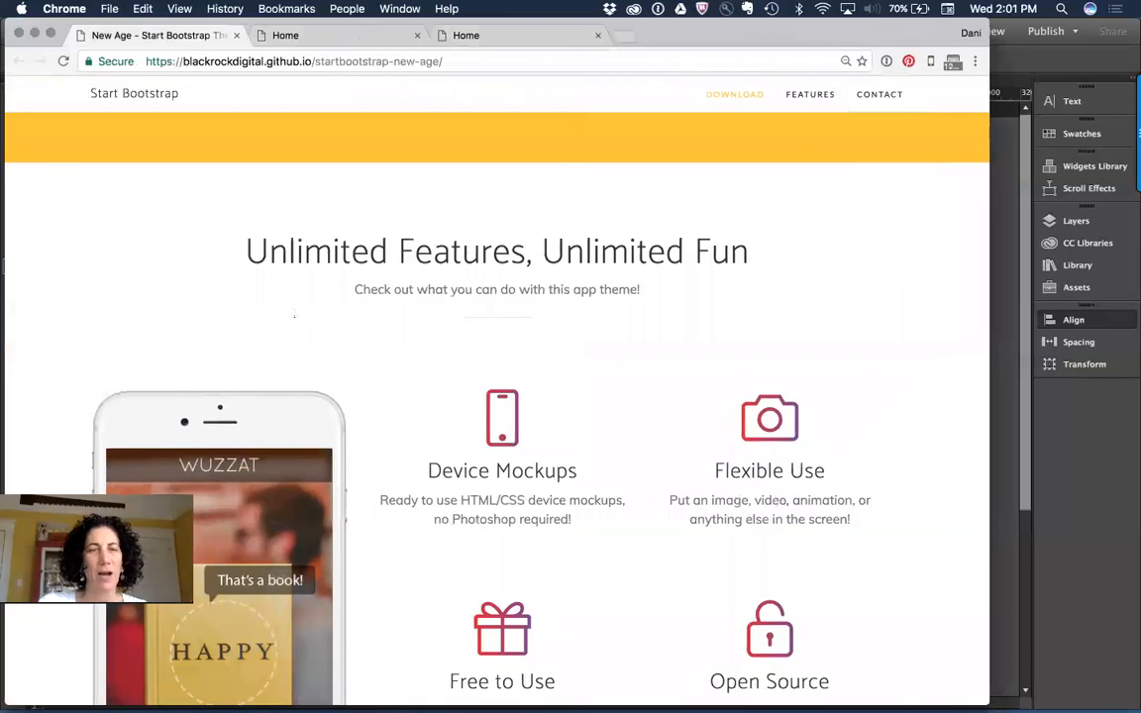
scroll(519, 275, "up", 10)
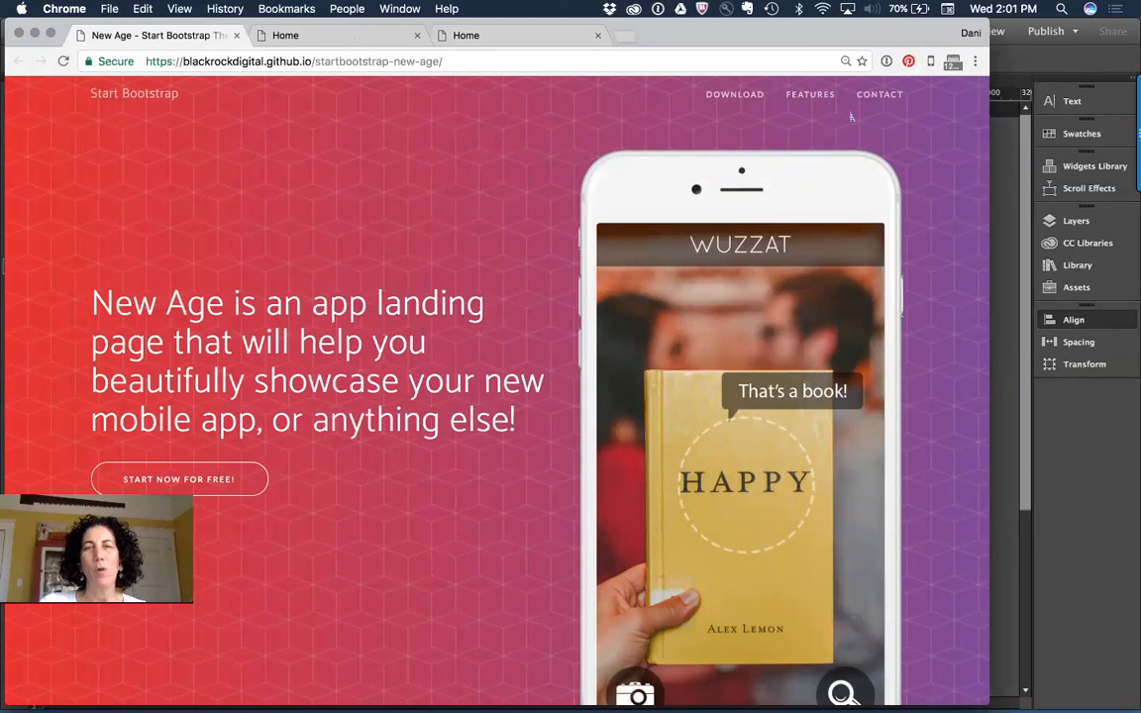
scroll(496, 376, "down", 3)
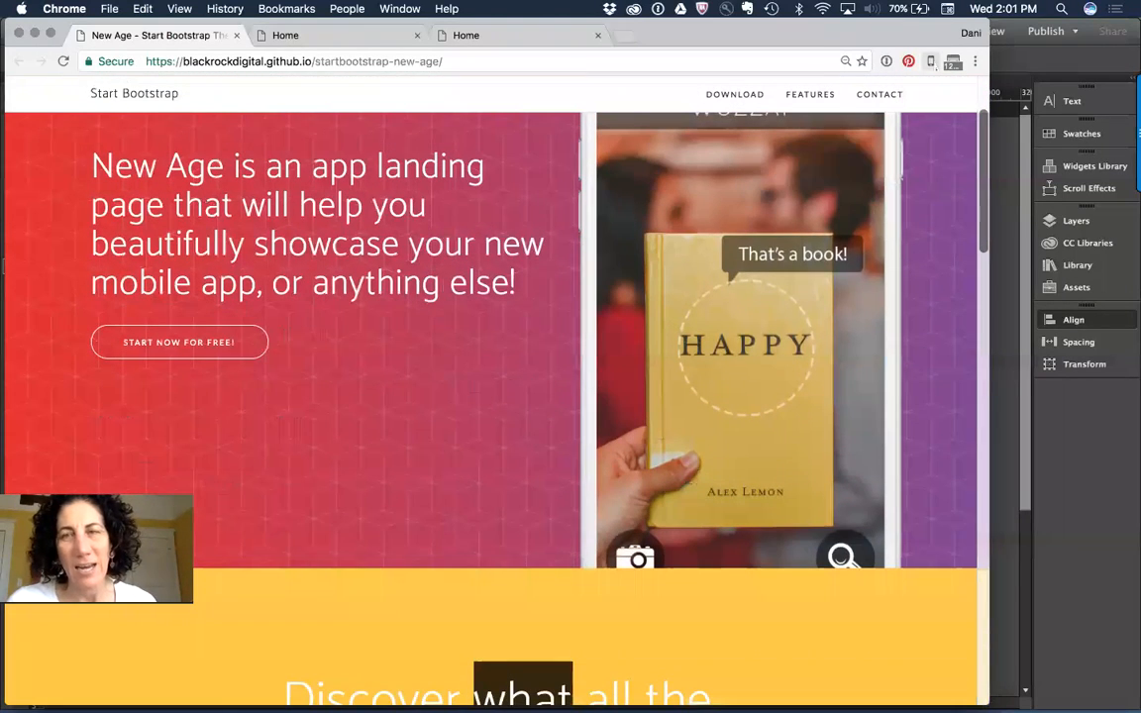
scroll(941, 213, "up", 3)
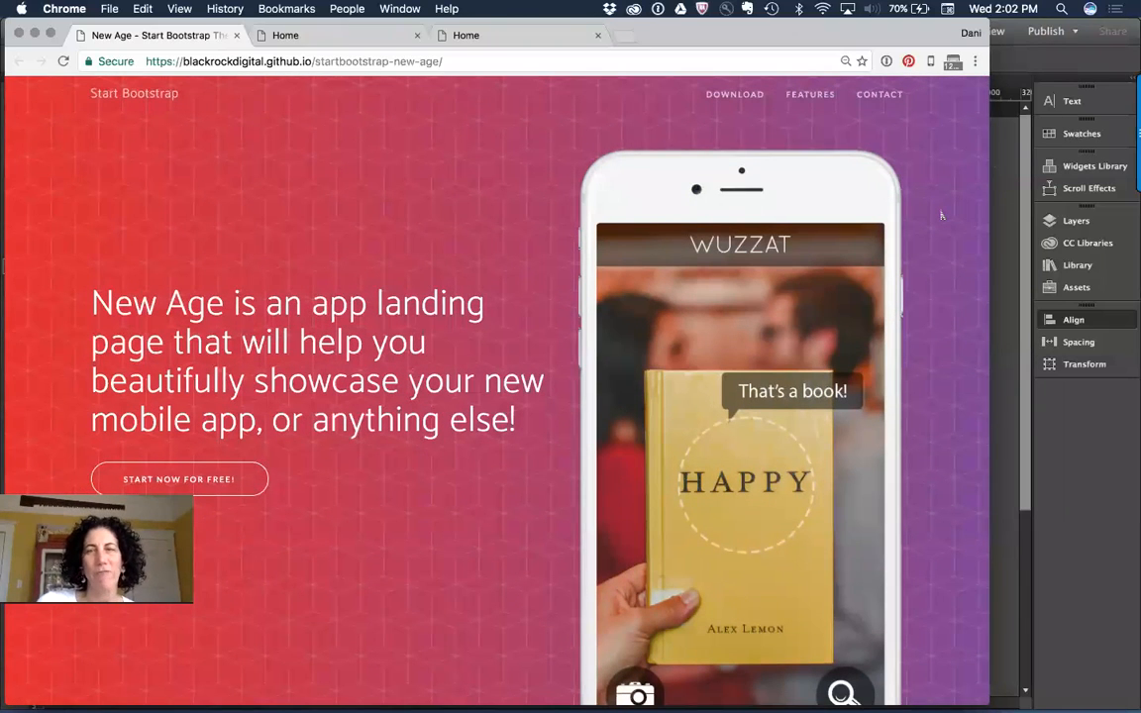
scroll(942, 215, "down", 1)
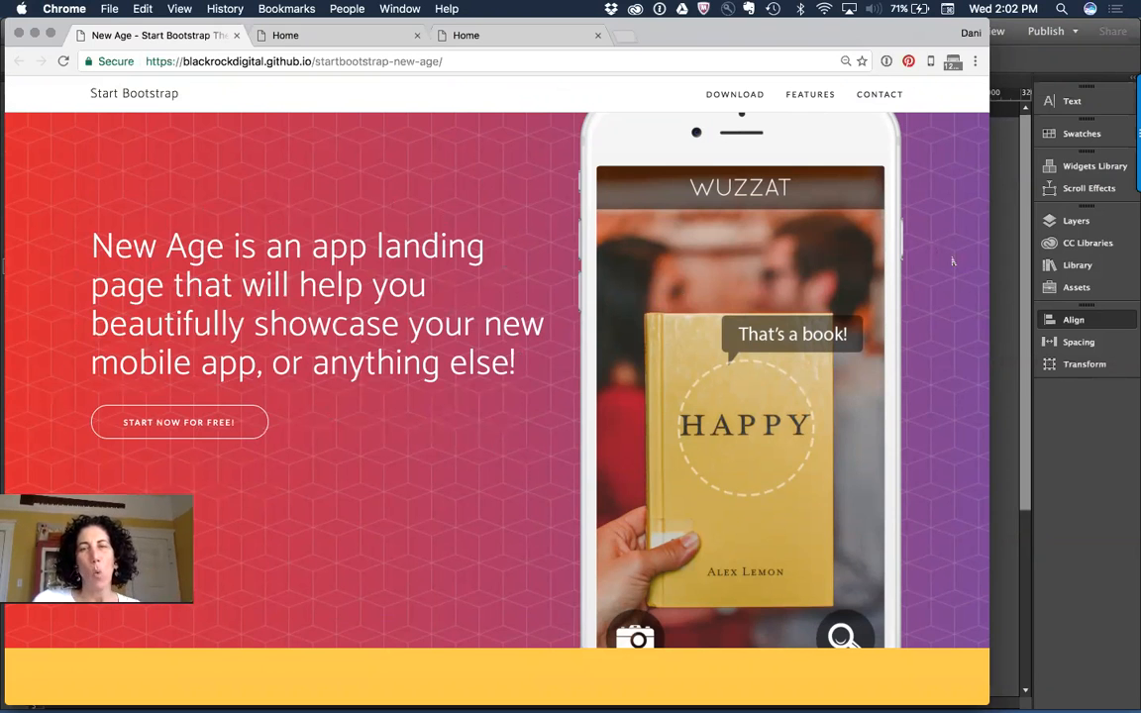
Examine the original page's features, "Stop waiting. Start building." and social sections, and return to the header.
scroll(962, 262, "down", 15)
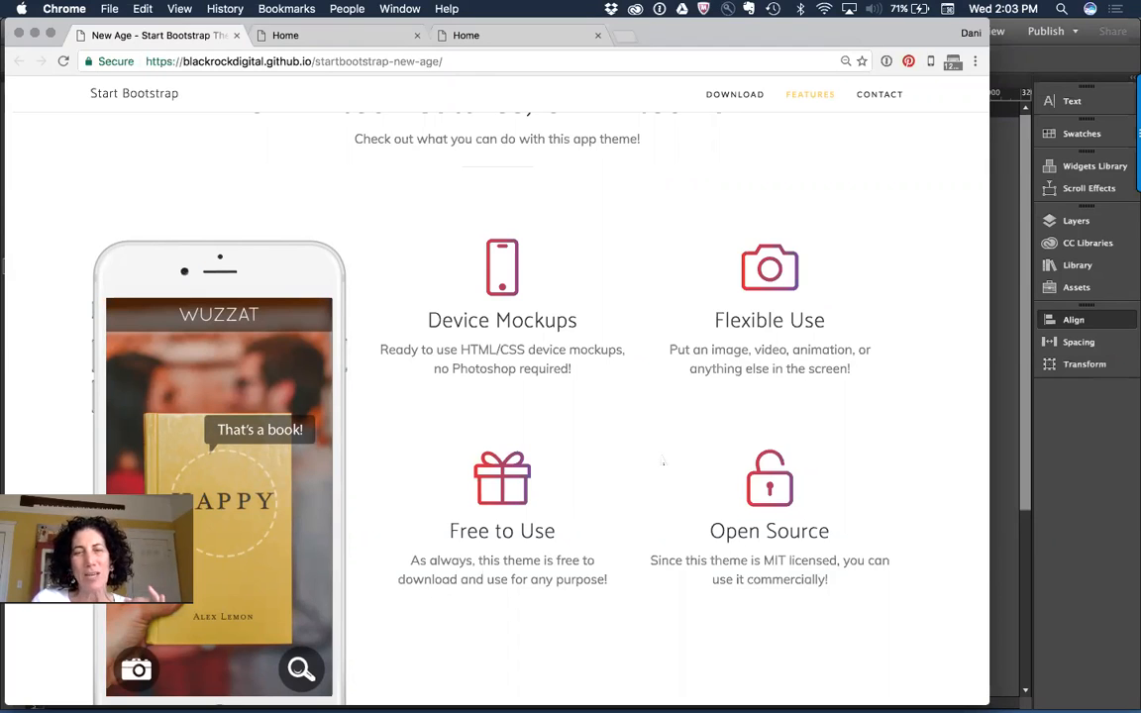
scroll(831, 402, "down", 10)
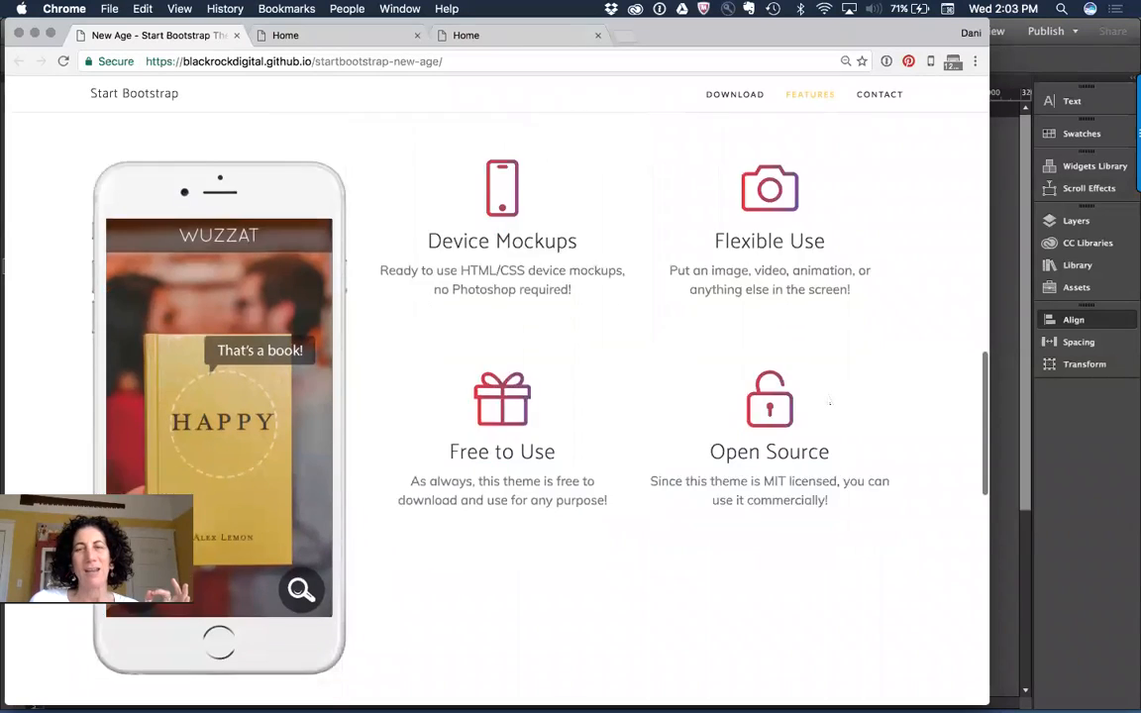
scroll(830, 401, "down", 5)
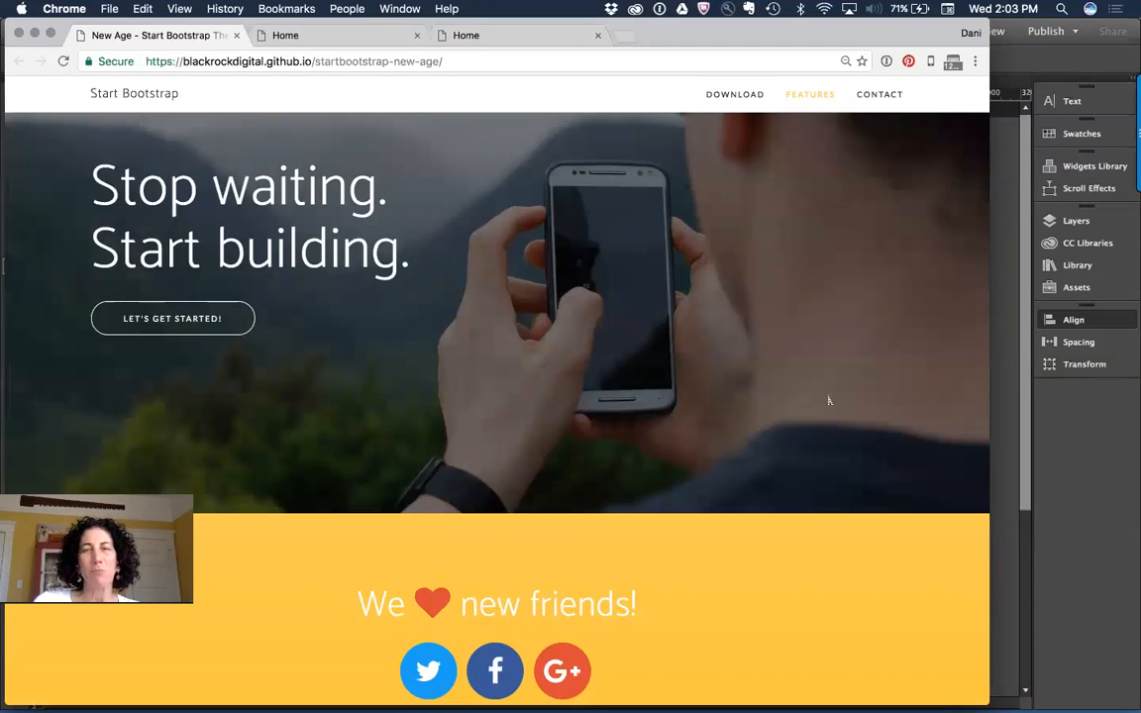
scroll(830, 401, "up", 20)
scroll(830, 401, "up", 2)
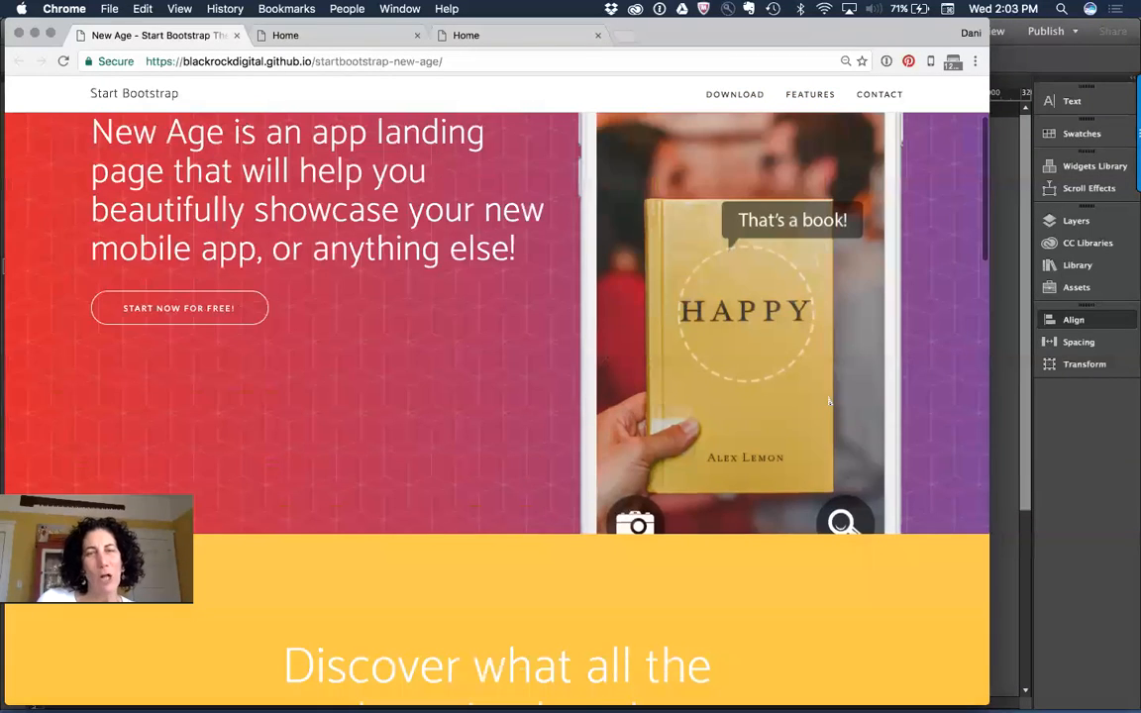